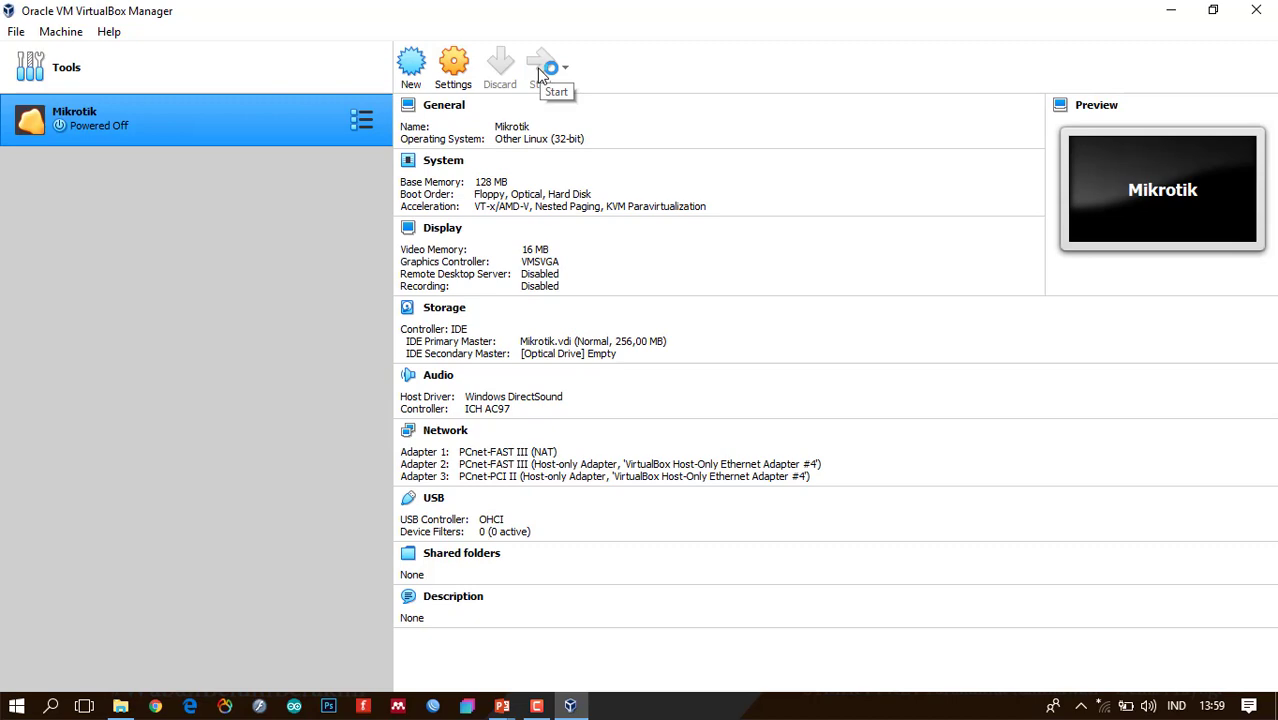
# Bring the PowerPoint slide show back to the front, leaving VirtualBox Manager.
pyautogui.hotkey('alt', 'Tab')
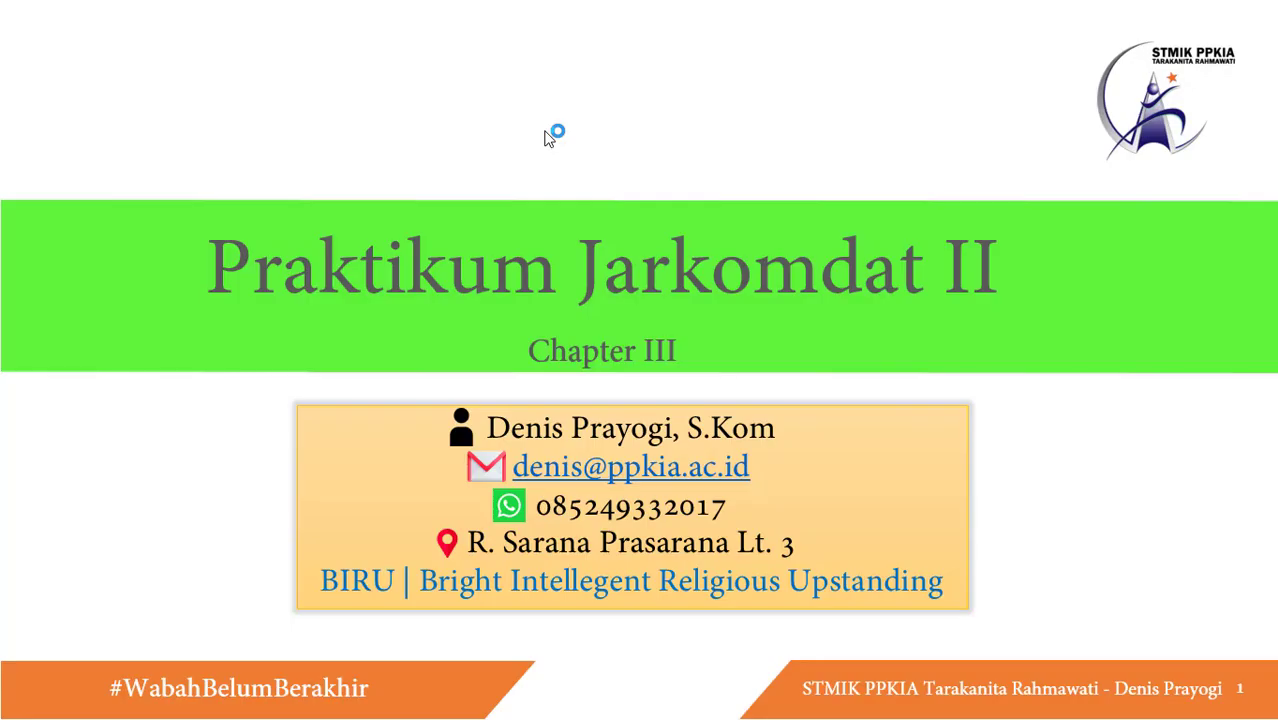
# Advance the slide show to slide 5, 'Fitur Winbox - Identity', then return to VirtualBox Manager.
pyautogui.press('Right')
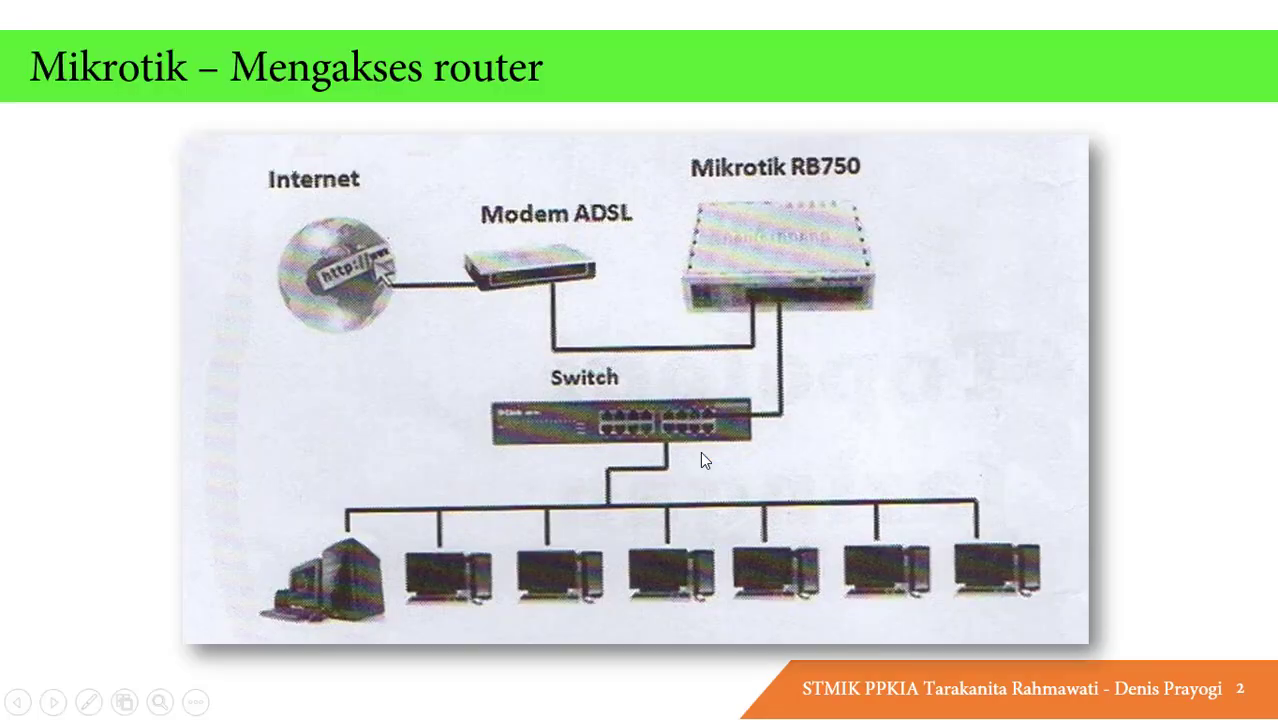
pyautogui.press('Right')
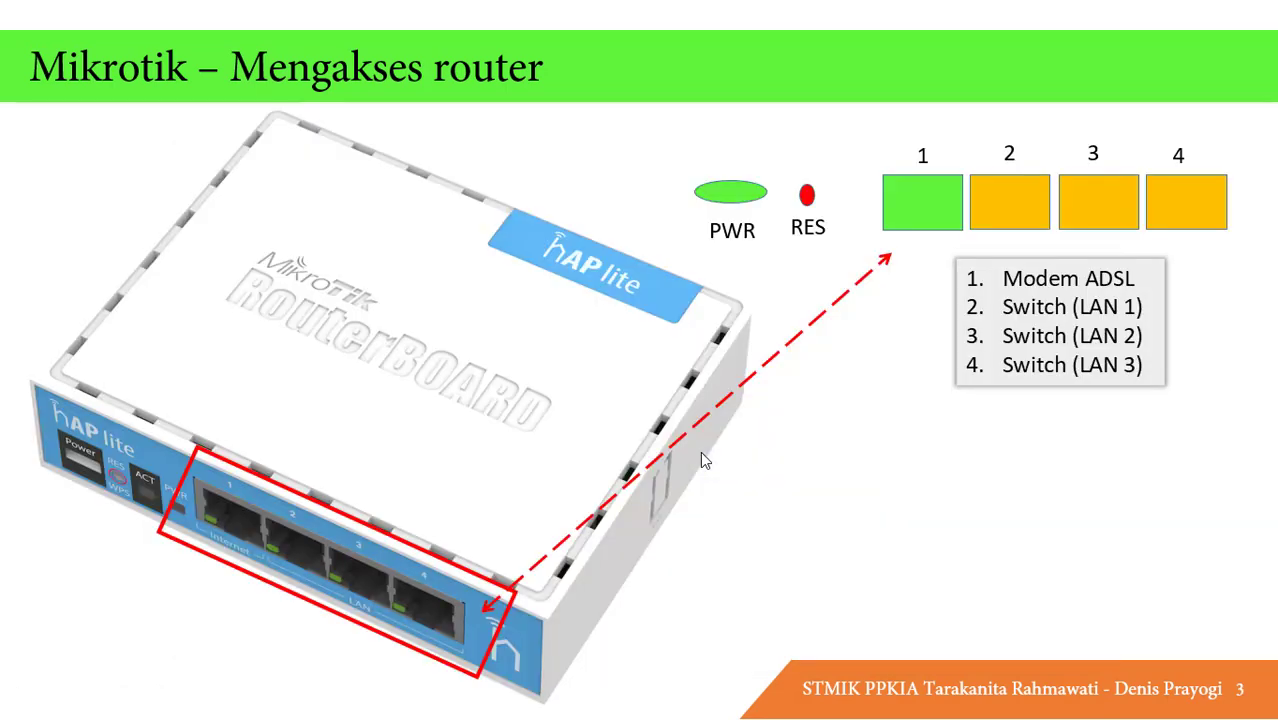
pyautogui.press('Right')
pyautogui.press('Right')
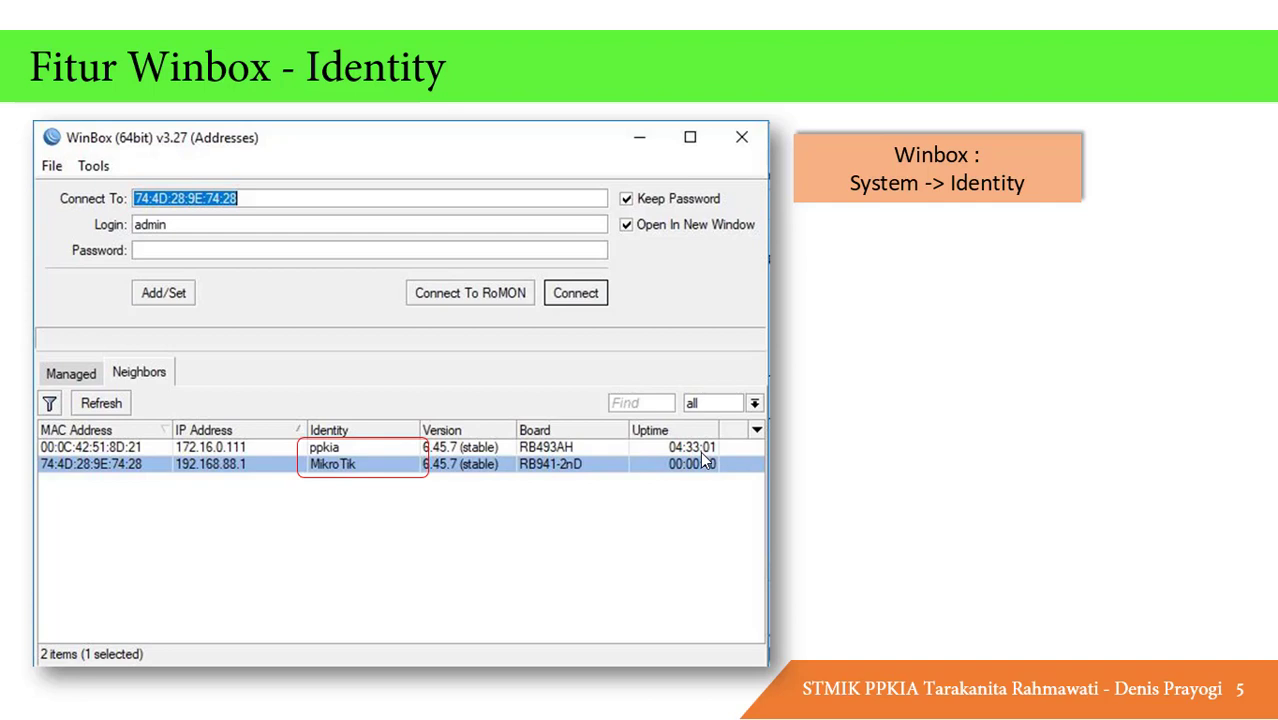
pyautogui.hotkey('alt', 'Tab')
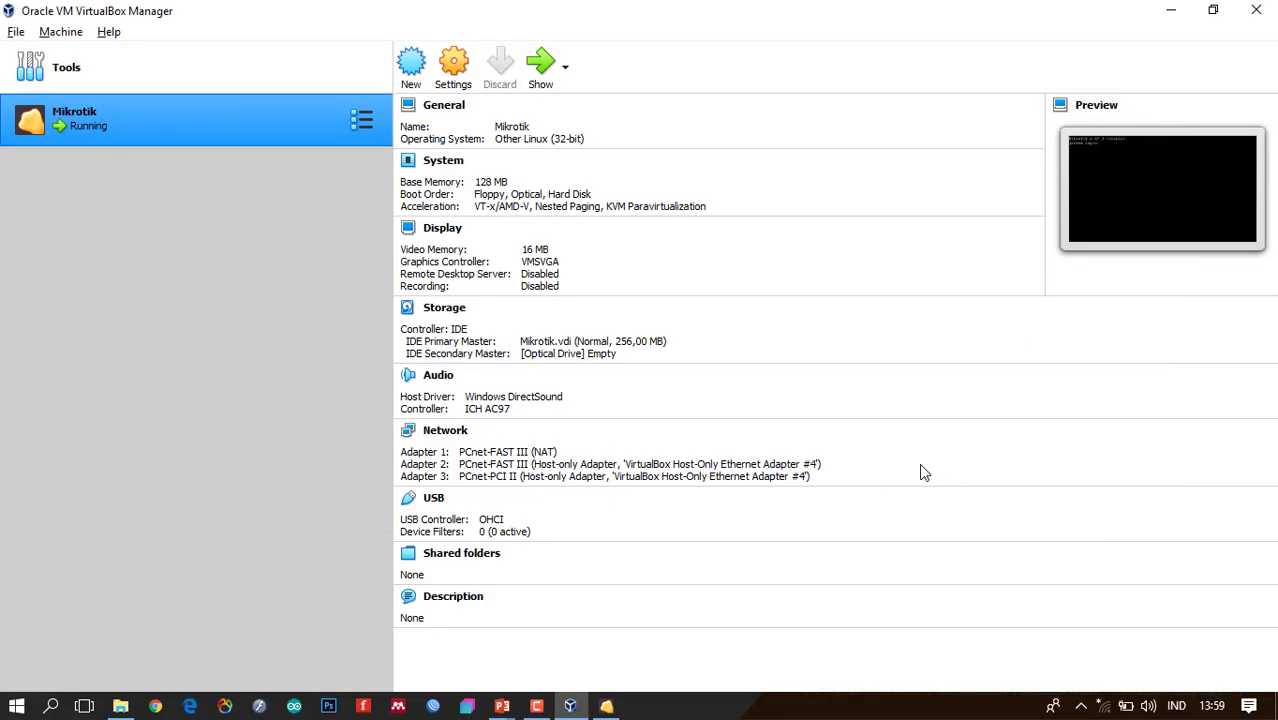
# Refresh WinBox's neighbor list and connect to the jarkom router at 192.168.100.2.
pyautogui.click(433, 706)
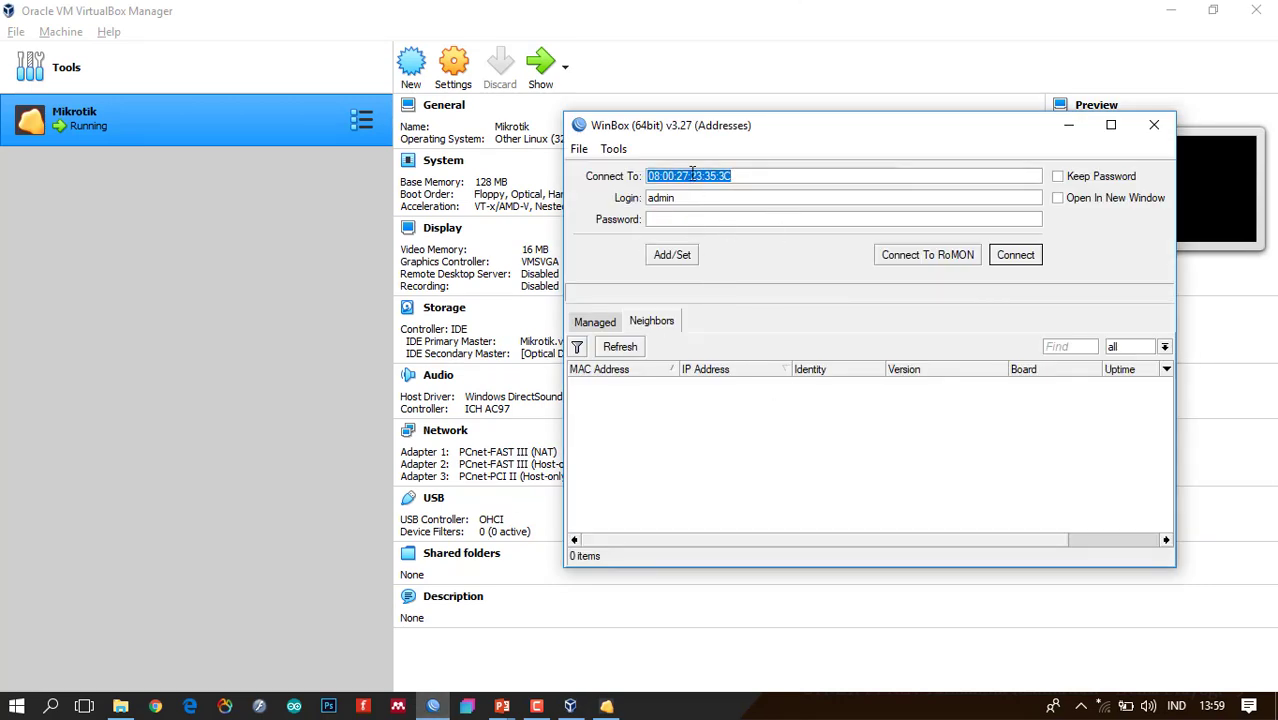
pyautogui.click(611, 352)
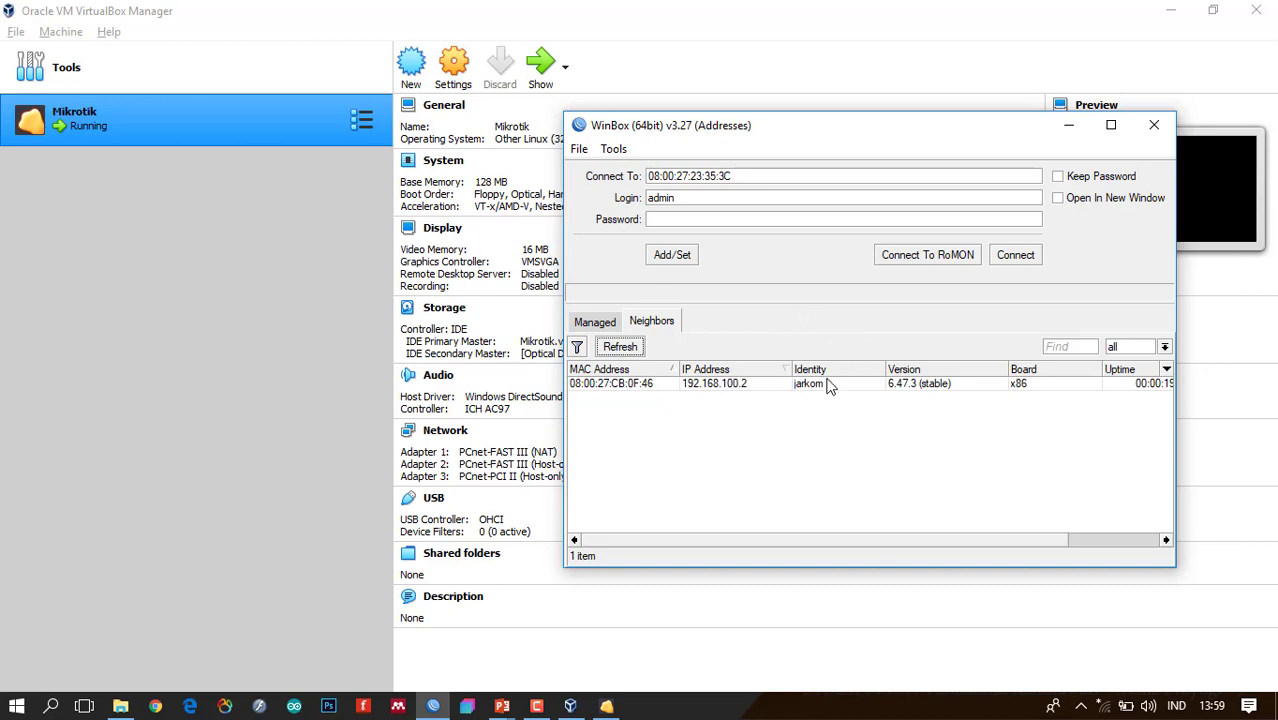
pyautogui.click(606, 385)
pyautogui.press('ctrl')
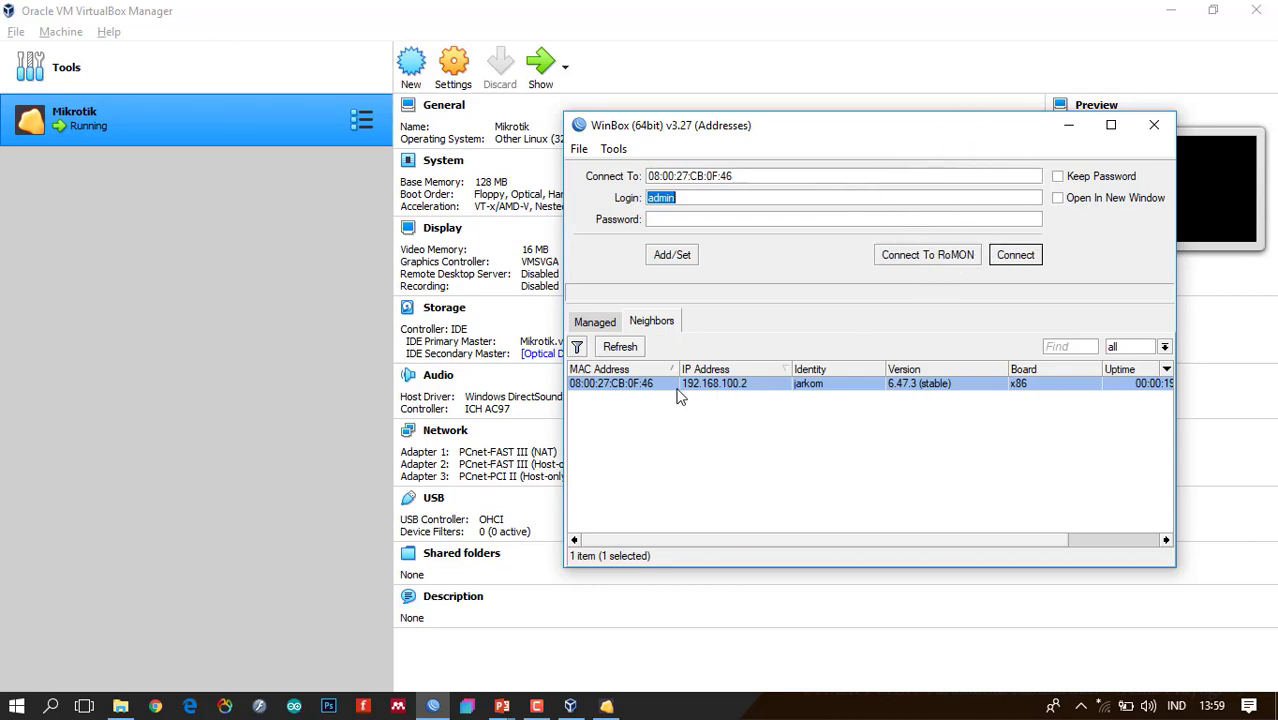
pyautogui.click(1015, 256)
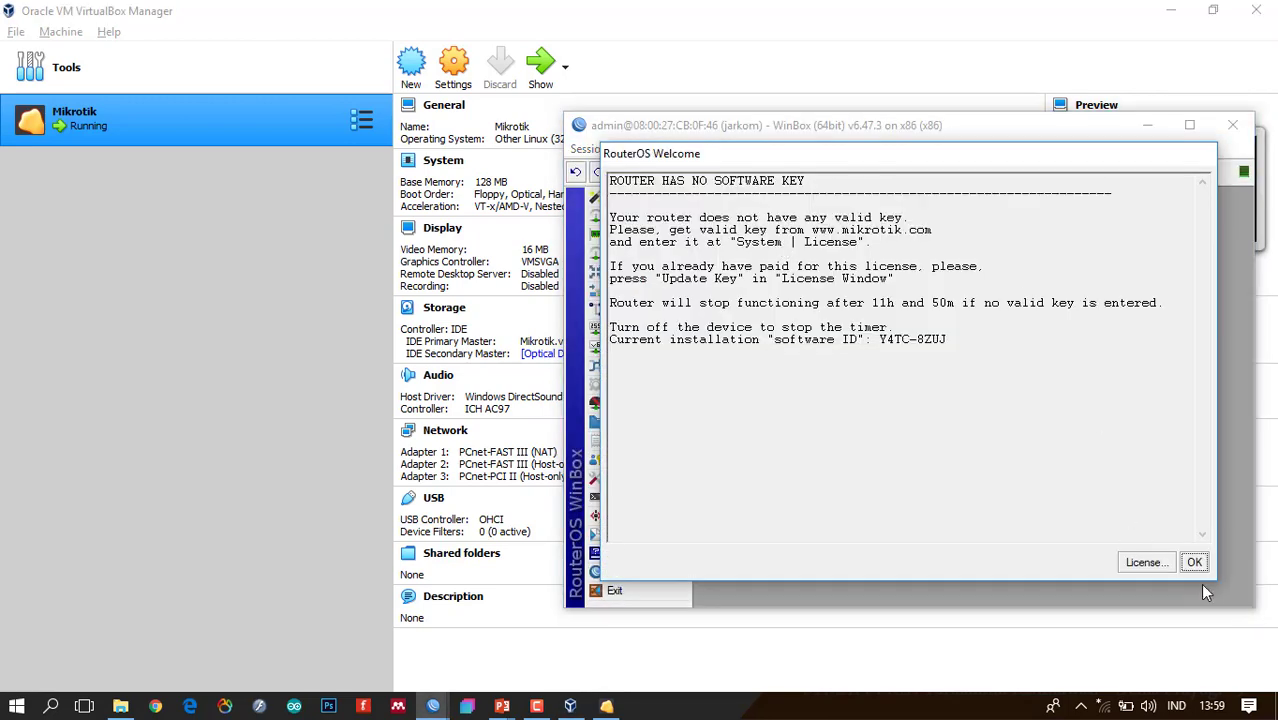
# Dismiss the no-software-key notice, maximize the session window, and disconnect from the router.
pyautogui.click(1195, 564)
pyautogui.click(1192, 126)
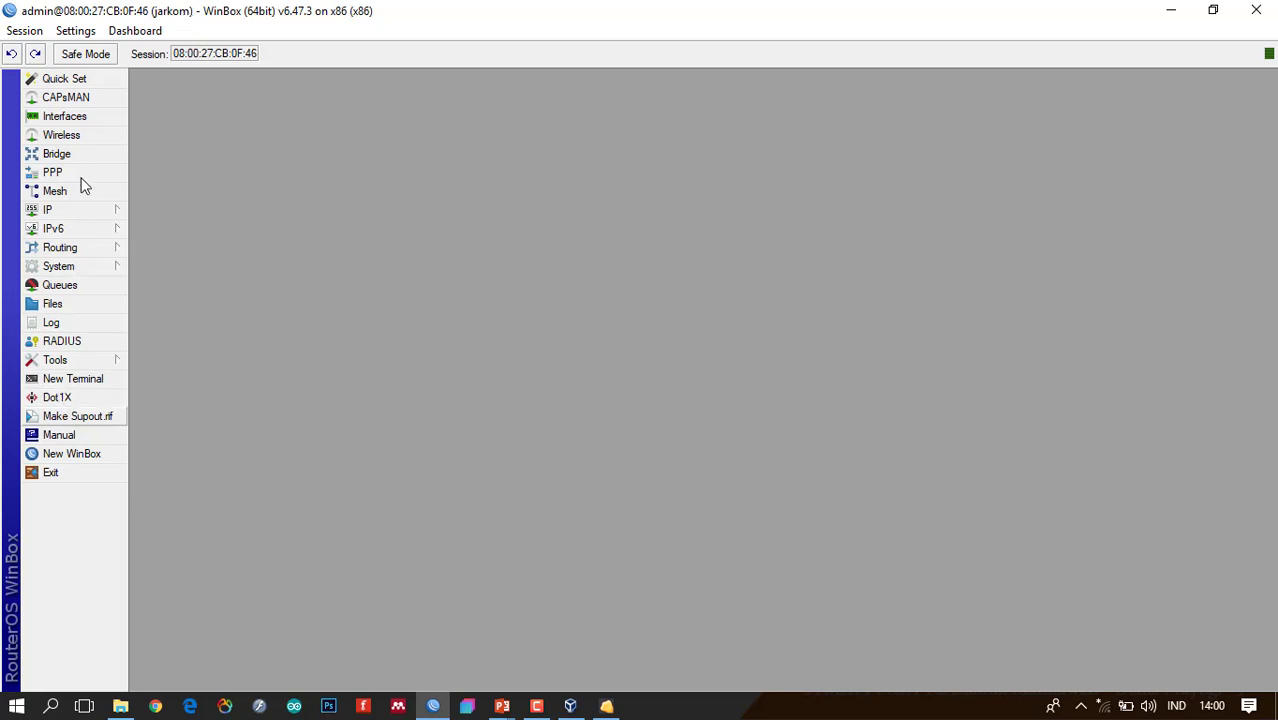
pyautogui.click(30, 31)
pyautogui.click(68, 197)
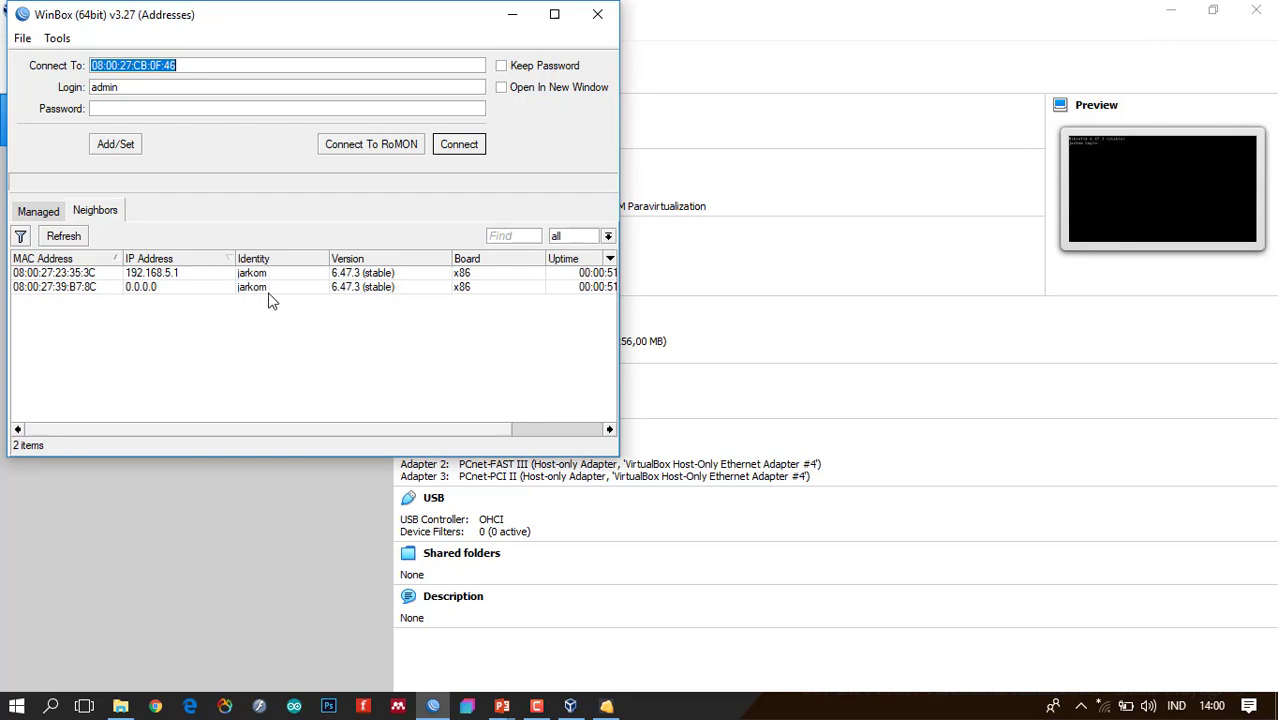
# Connect to the jarkom router at 192.168.5.1 (08:00:27:23:35:3C) from the Neighbors list.
pyautogui.press('ctrl')
pyautogui.press('ctrl')
pyautogui.press('ctrl')
pyautogui.press('ctrl')
pyautogui.press('ctrl')
pyautogui.click(92, 273)
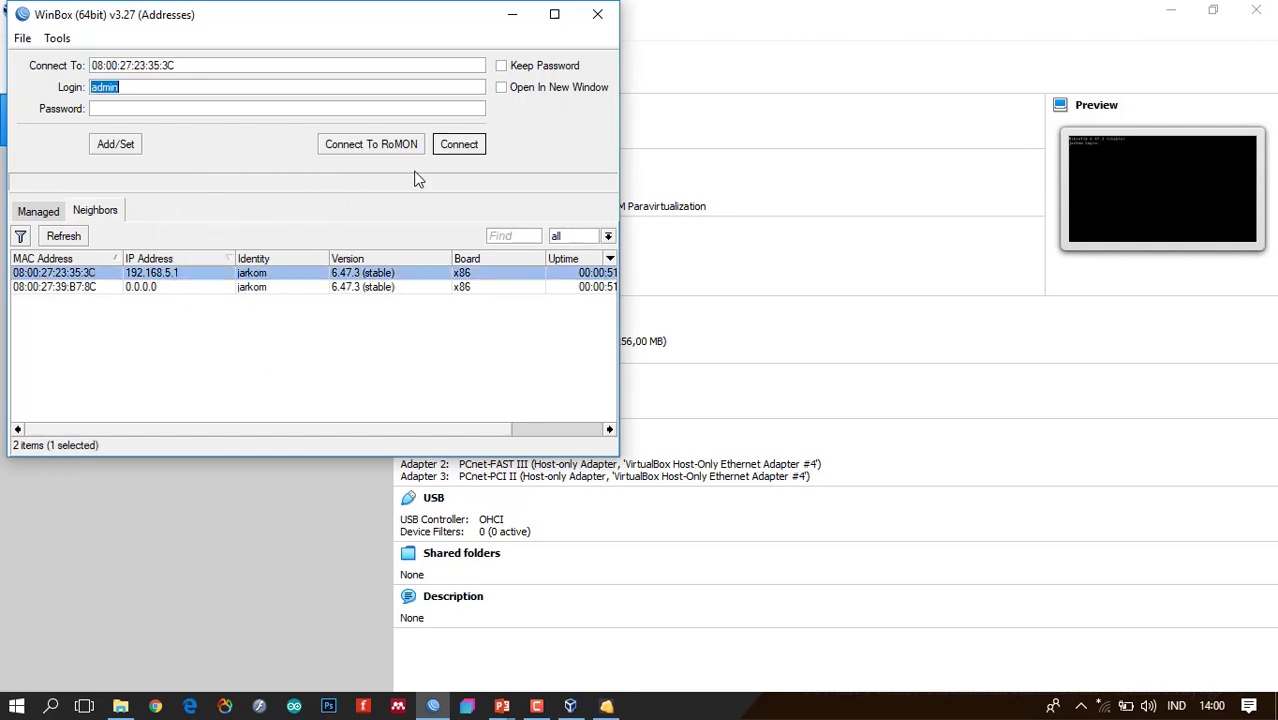
pyautogui.click(458, 145)
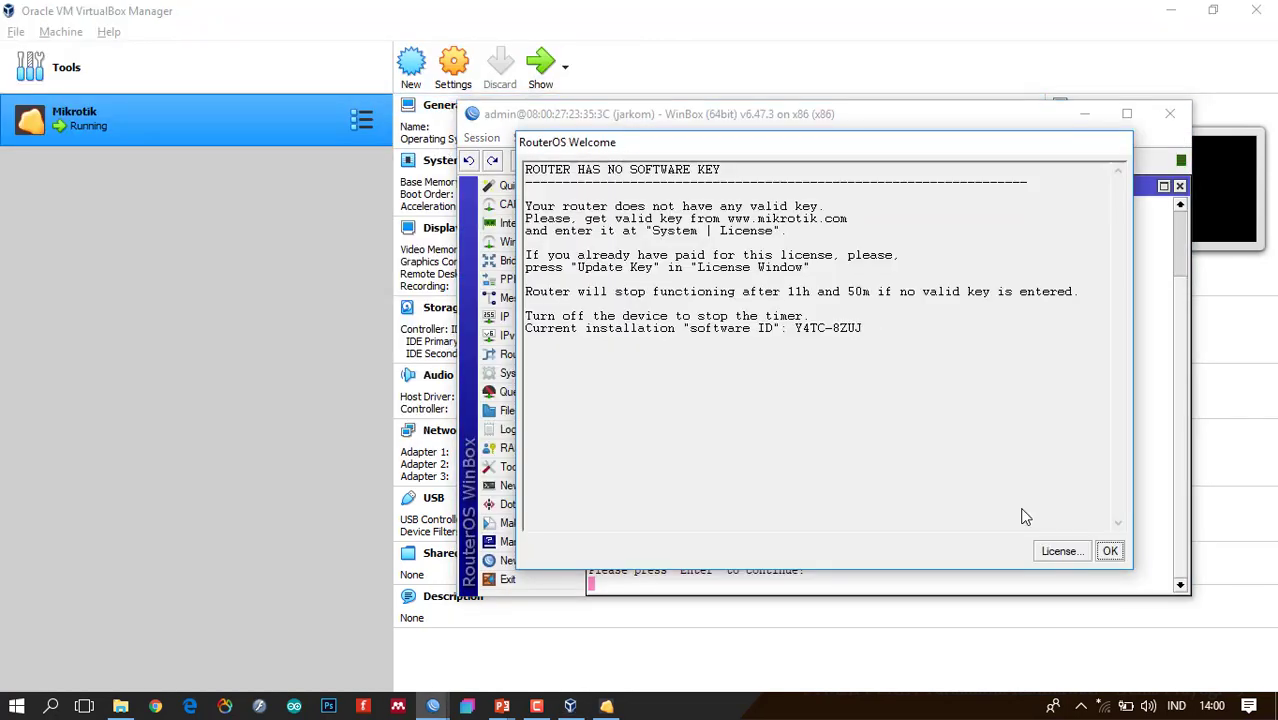
# Replace the identity 'jarkom' with 'prak-jarkom' in System > Identity and apply it.
pyautogui.click(1112, 554)
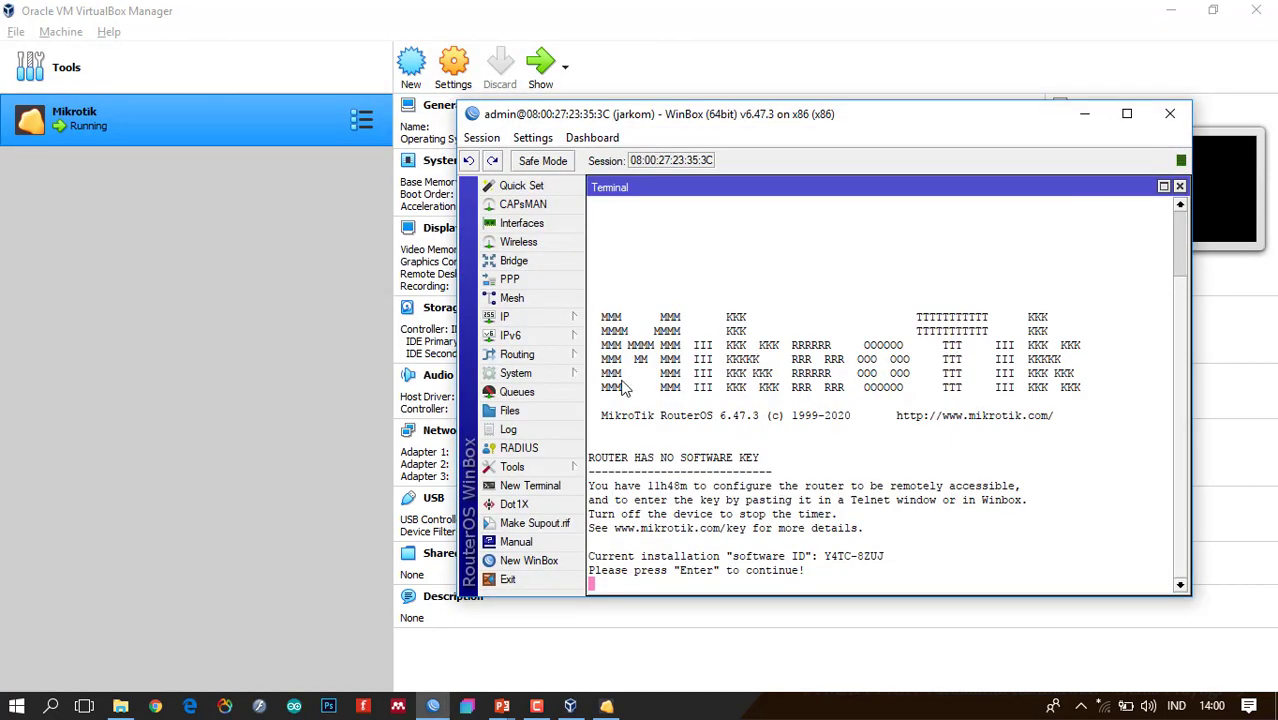
pyautogui.click(563, 374)
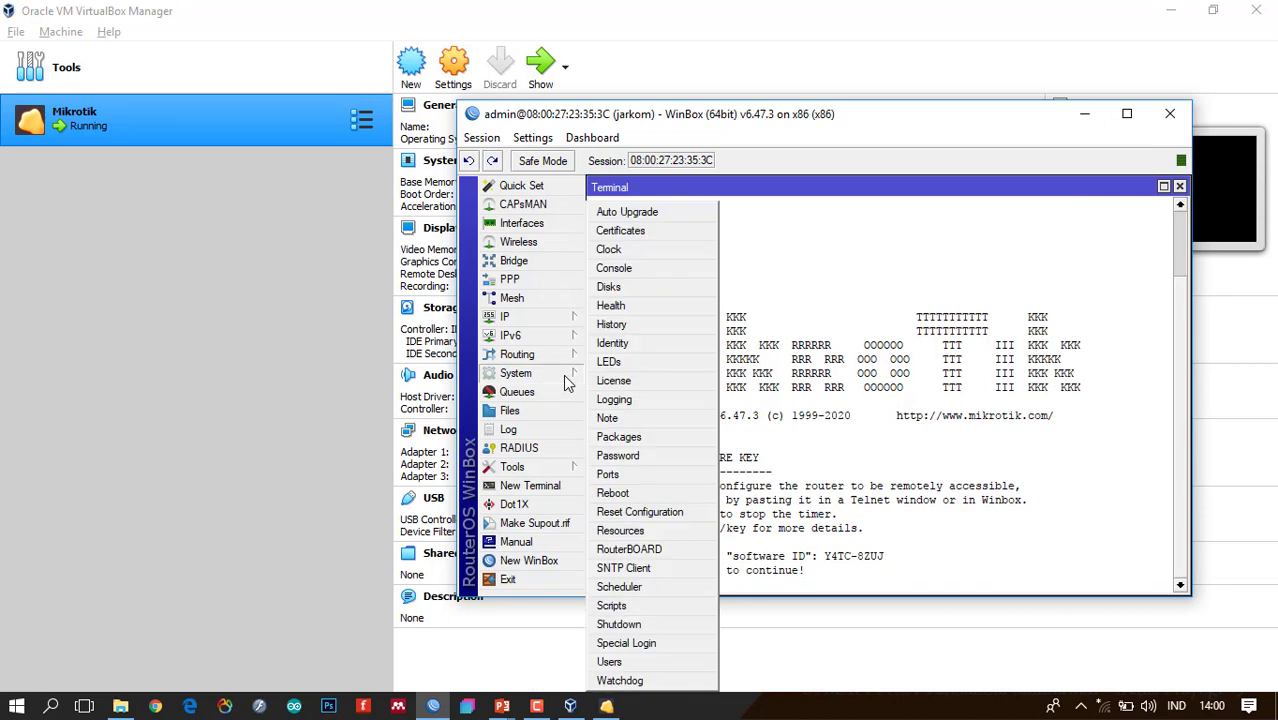
pyautogui.click(652, 343)
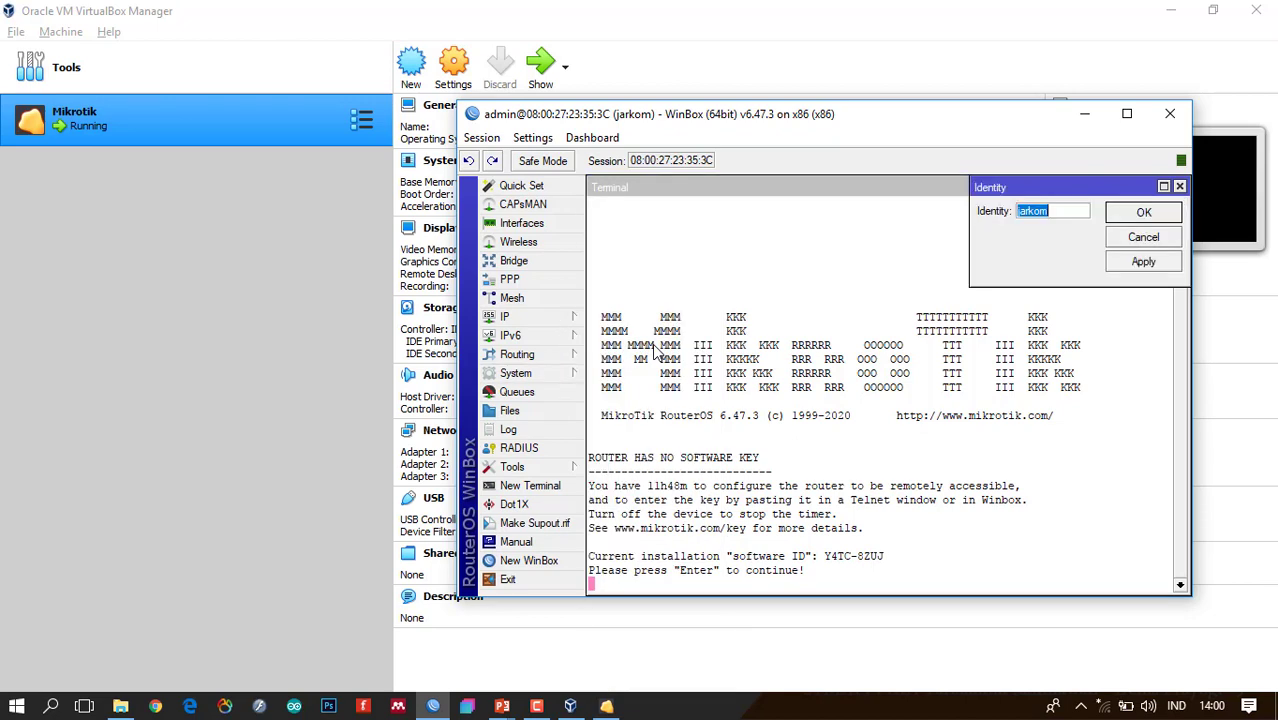
pyautogui.moveTo(1065, 210); pyautogui.dragTo(1003, 215)
pyautogui.click(1066, 213)
pyautogui.moveTo(1066, 213); pyautogui.dragTo(990, 210)
pyautogui.write('prak_jarko')
pyautogui.click(1044, 211)
pyautogui.press('BackSpace')
pyautogui.write('-')
pyautogui.click(1143, 262)
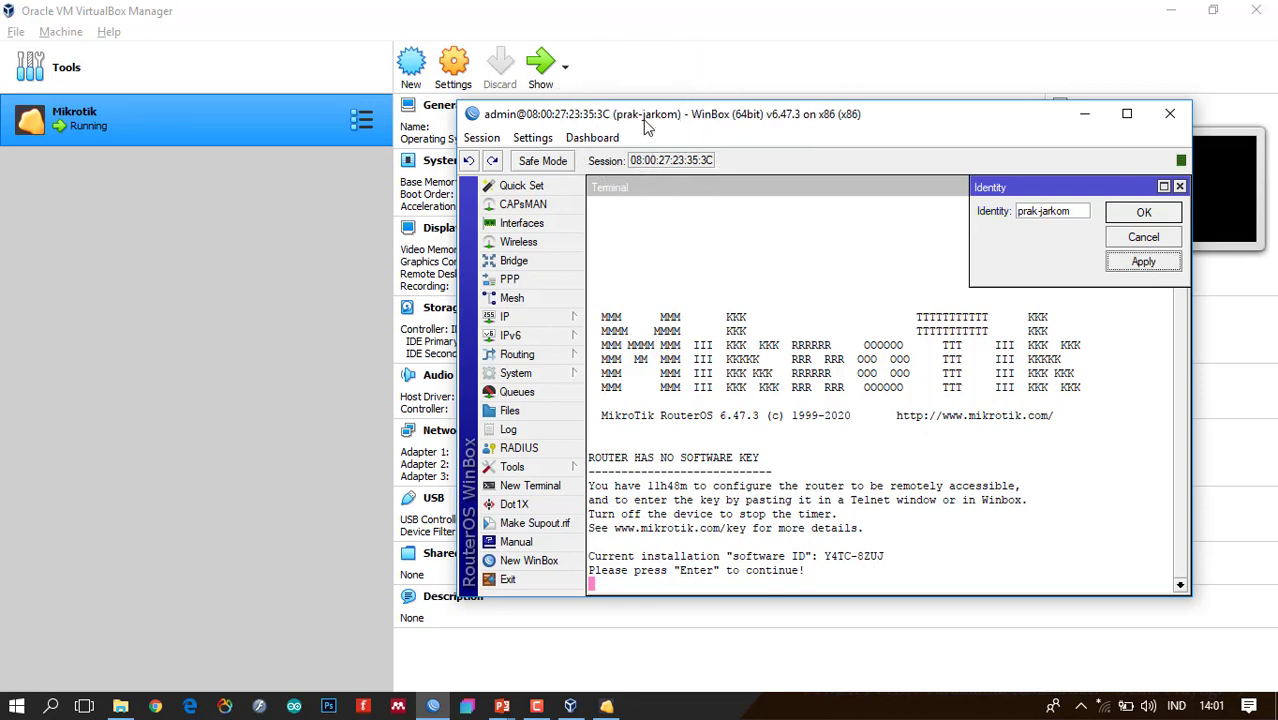
pyautogui.click(1145, 213)
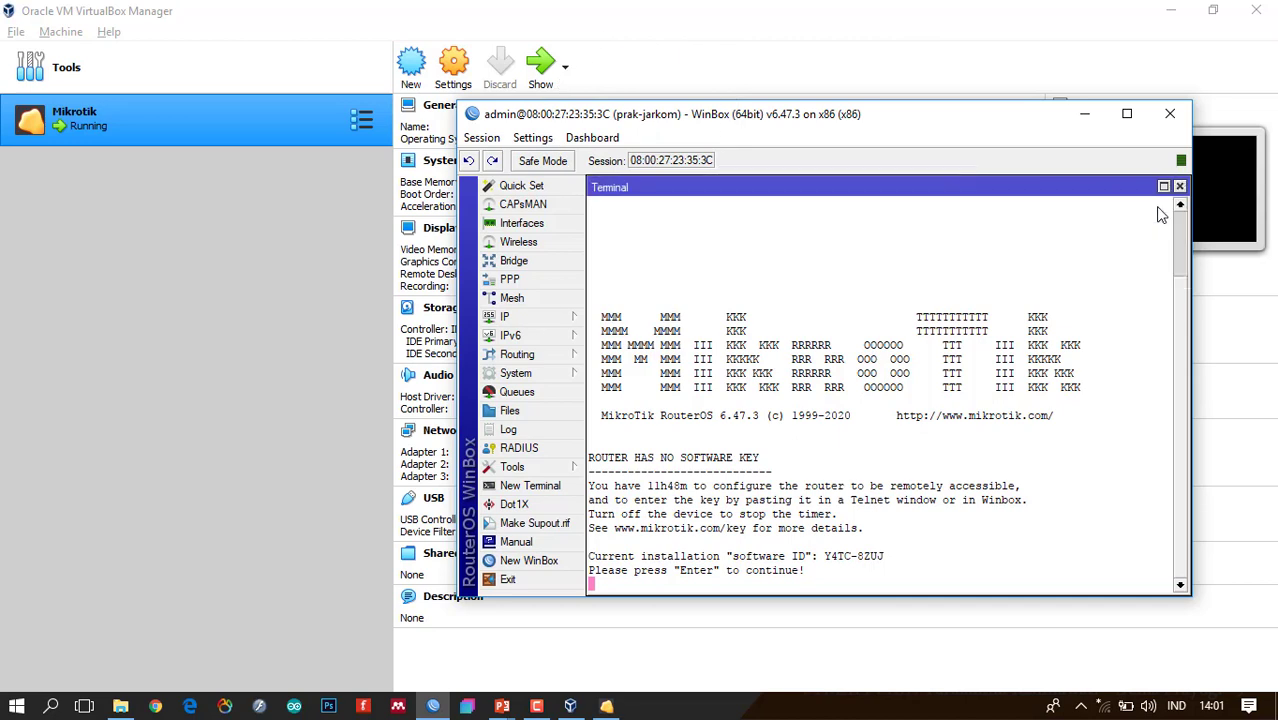
# Disconnect the WinBox session and return to the login window's neighbor list.
pyautogui.click(538, 373)
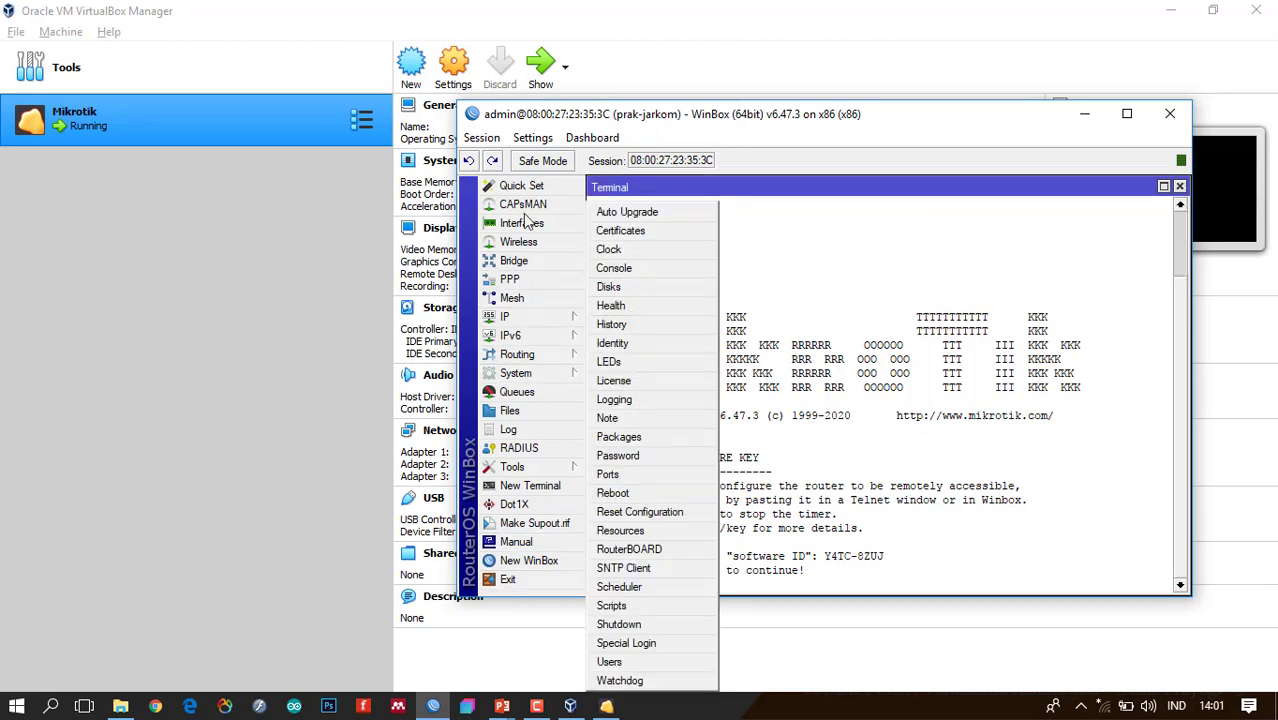
pyautogui.click(481, 138)
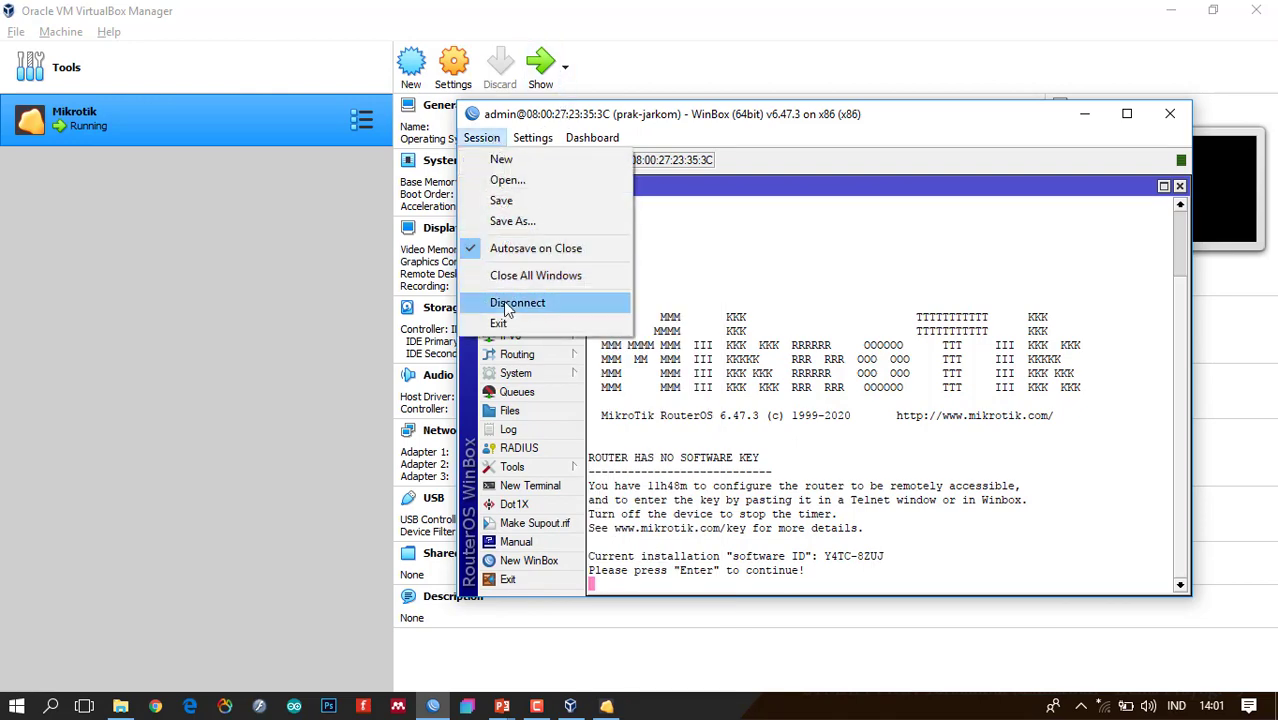
pyautogui.click(510, 302)
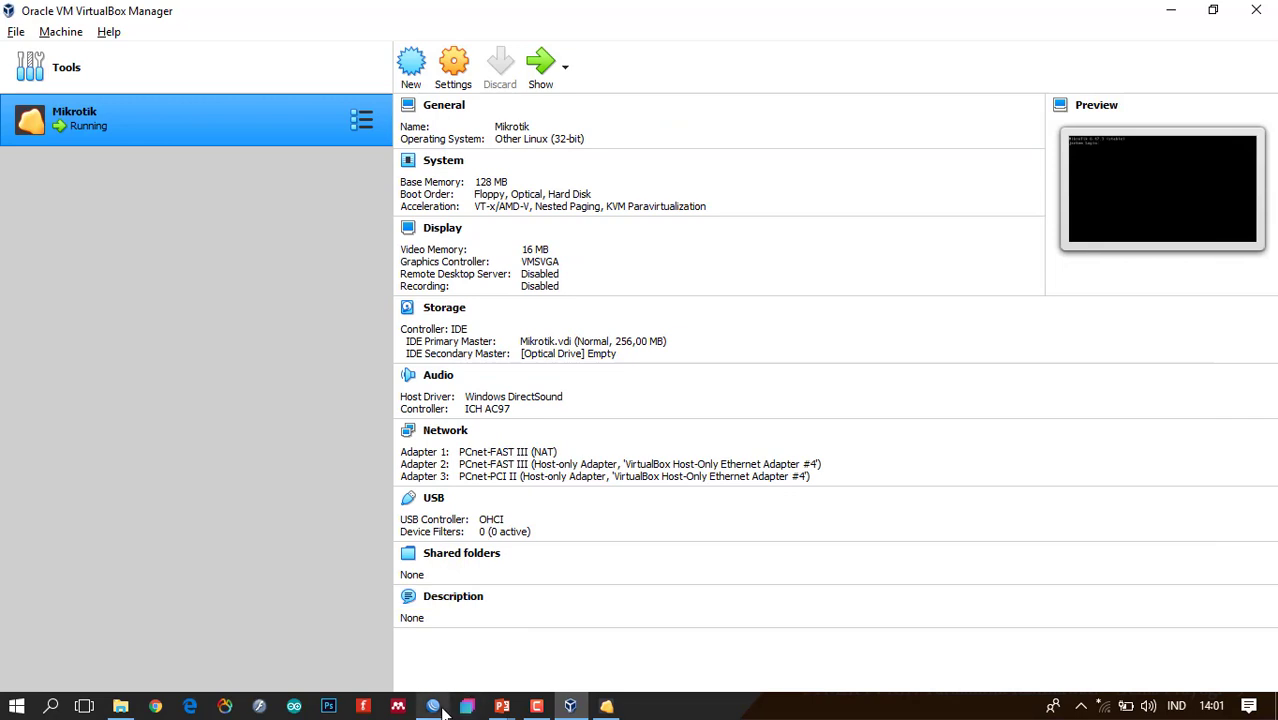
pyautogui.press('ctrl')
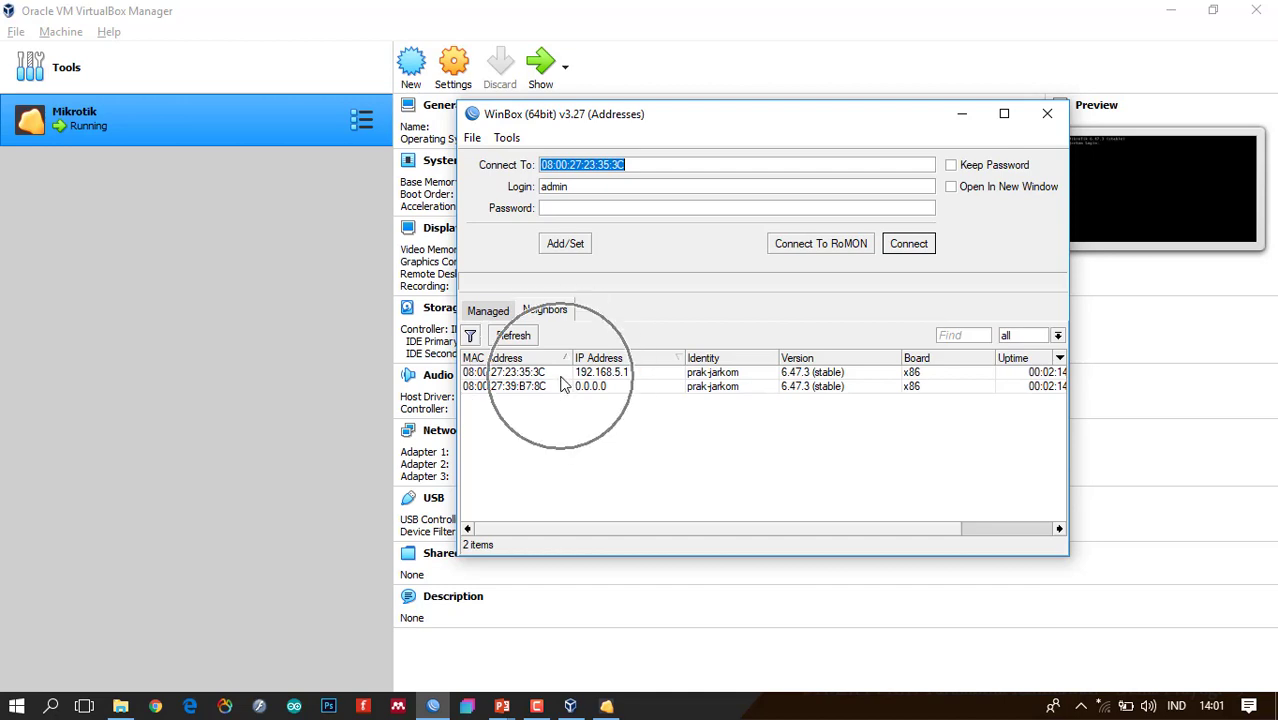
# Reconnect to router 08:00:27:23:35:3C, now titled prak-jarkom, and dismiss the welcome notice.
pyautogui.click(546, 376)
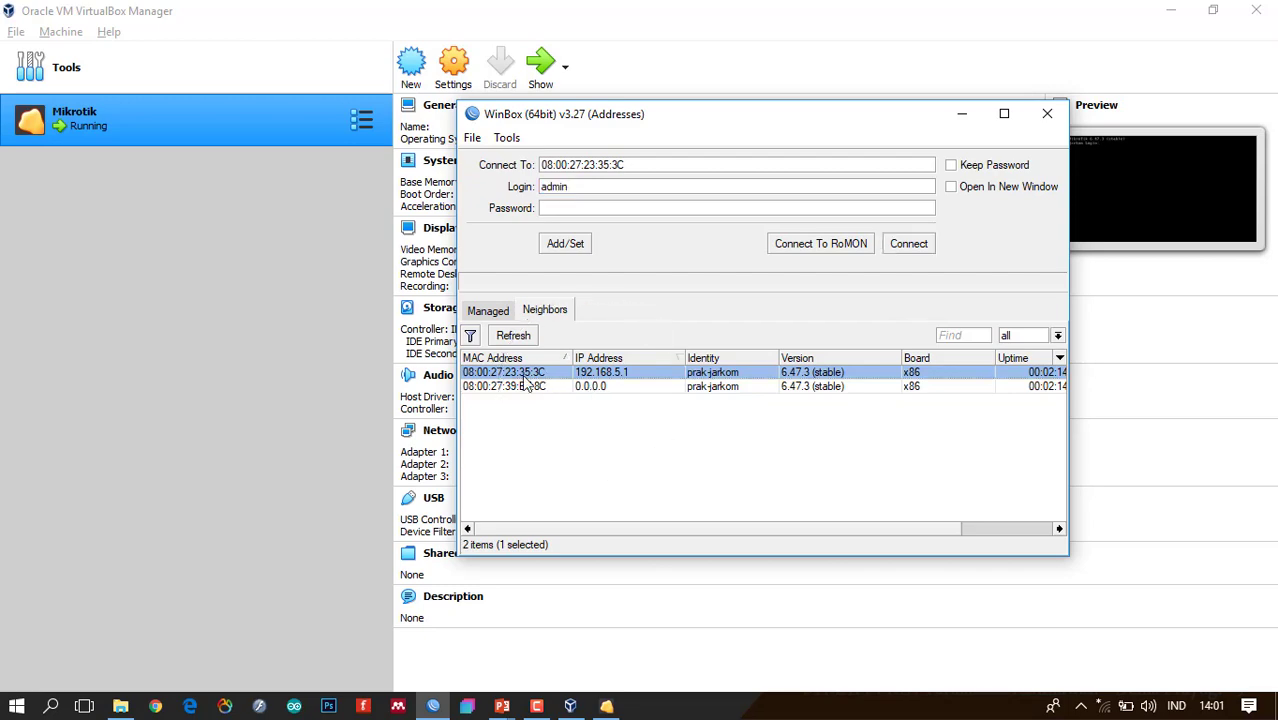
pyautogui.click(908, 244)
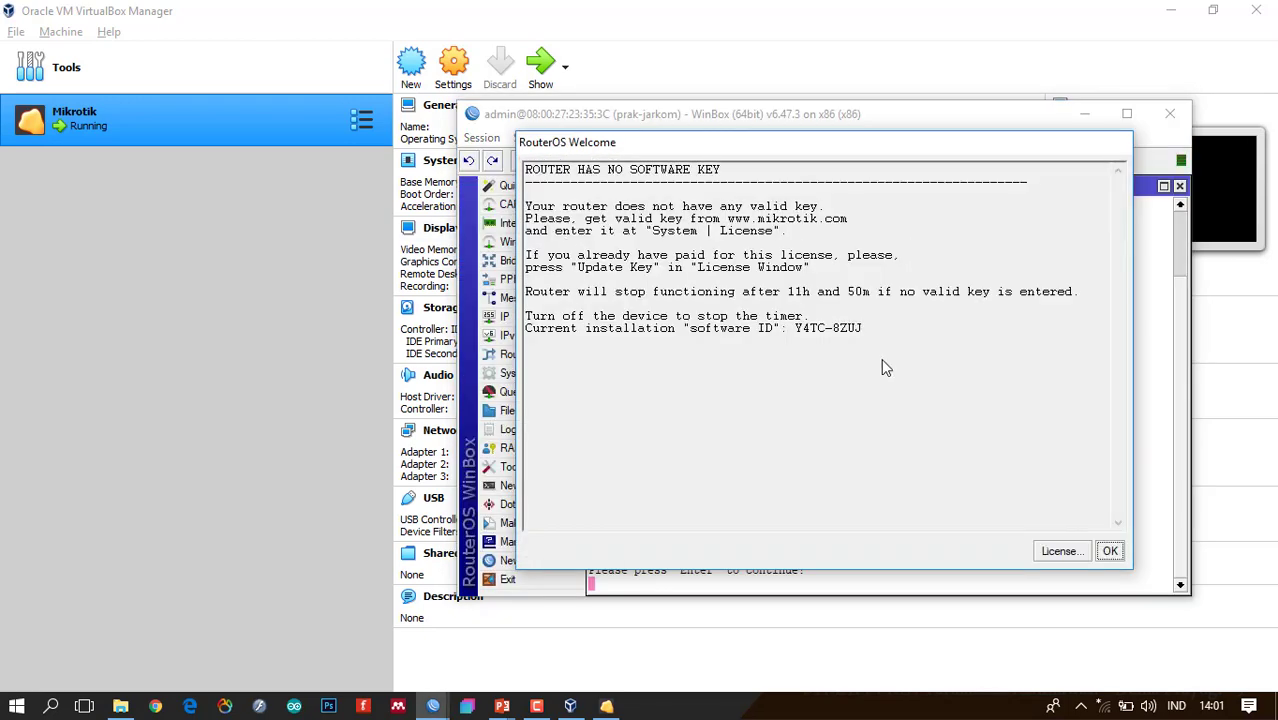
pyautogui.click(1110, 551)
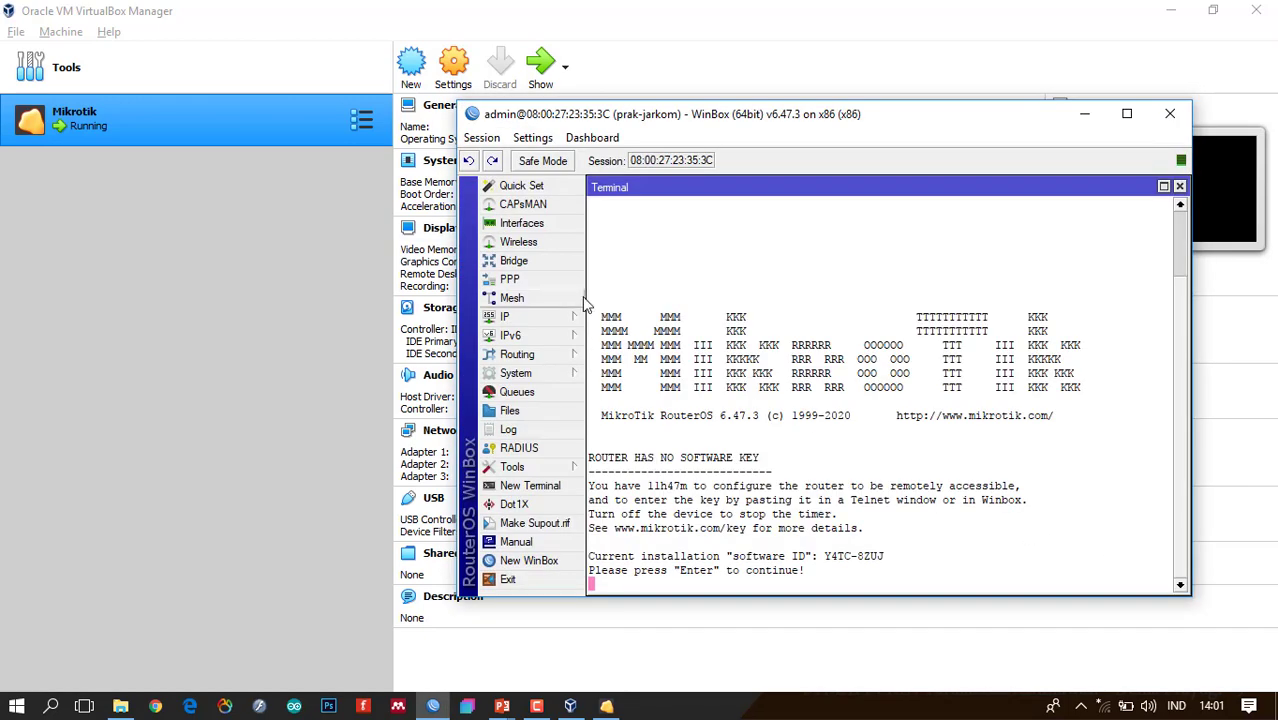
pyautogui.click(520, 374)
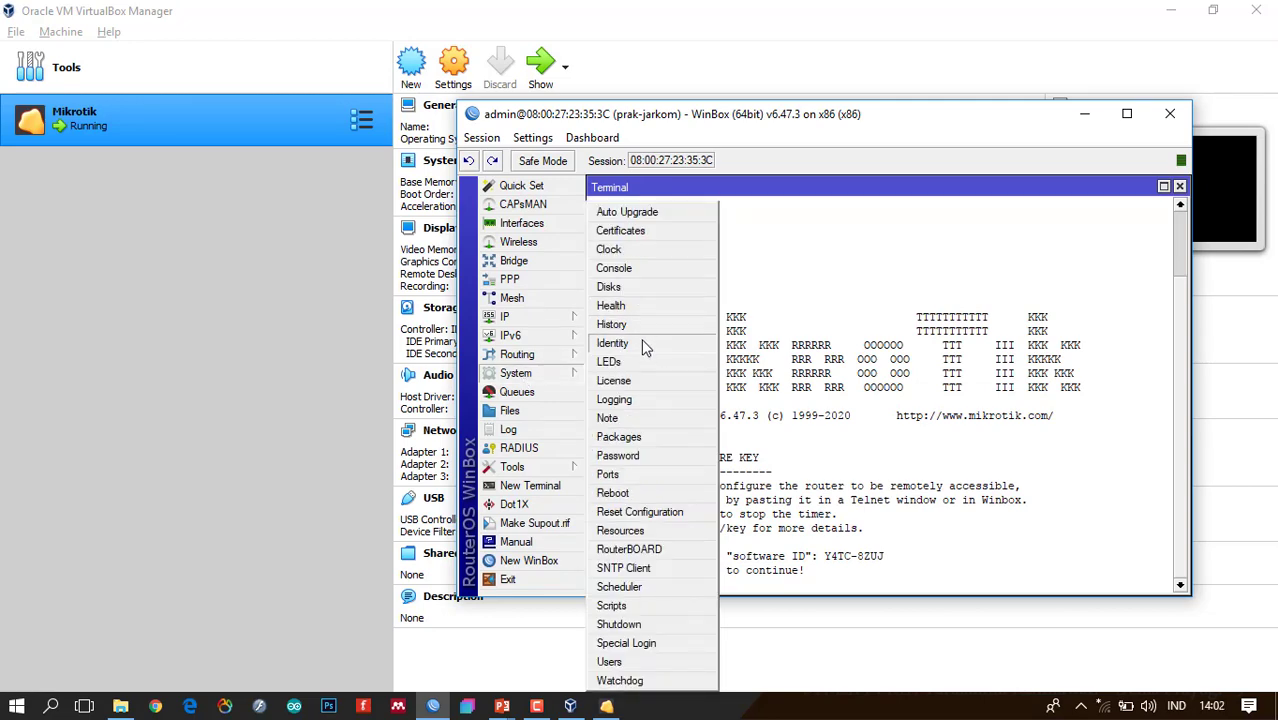
pyautogui.hotkey('alt', 'Tab')
pyautogui.hotkey('alt', 'Tab')
pyautogui.hotkey('alt', 'Tab')
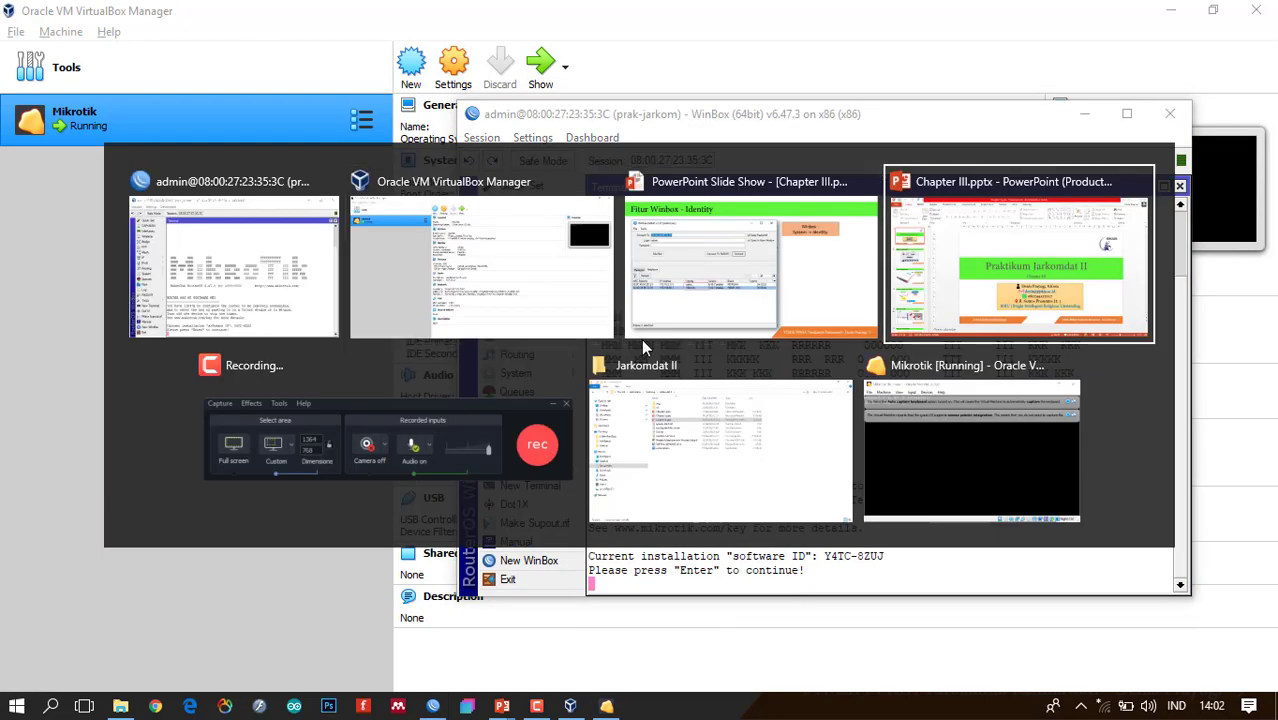
# Reveal the Identity slide's steps picture, then advance to slide 6, 'Fitur Winbox – Backup - Restore'.
pyautogui.click(700, 252)
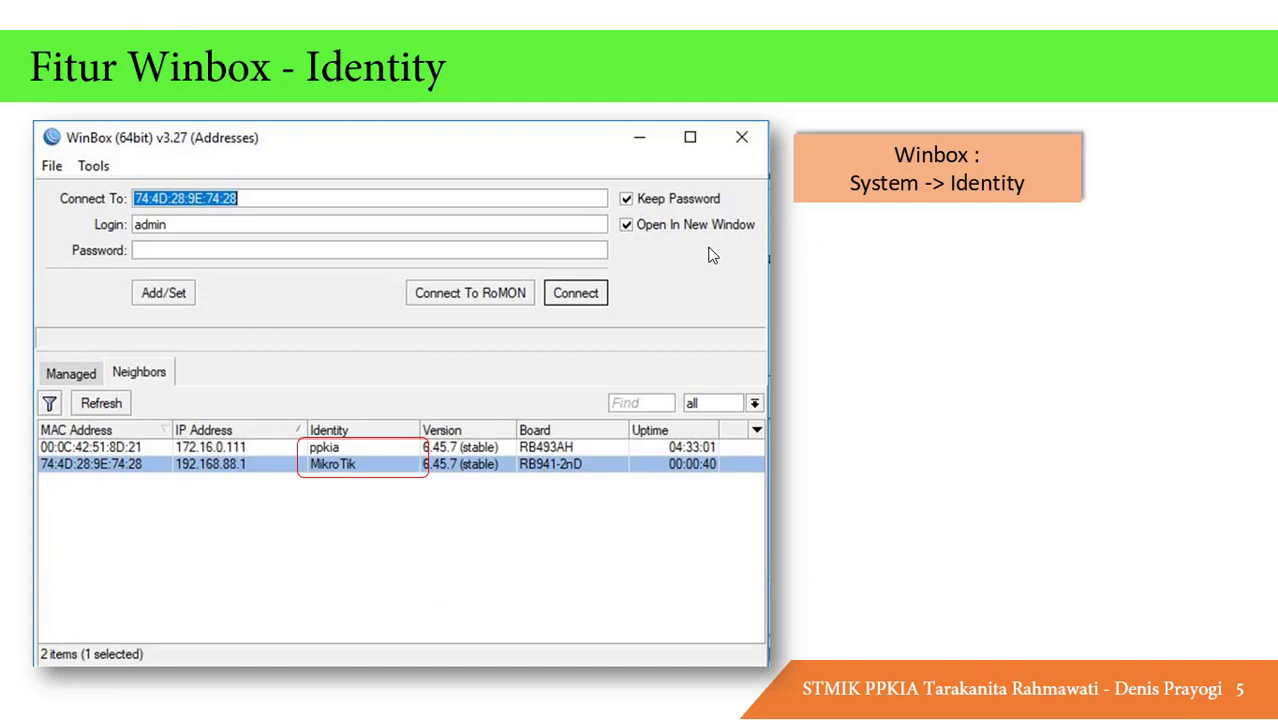
pyautogui.click(943, 173)
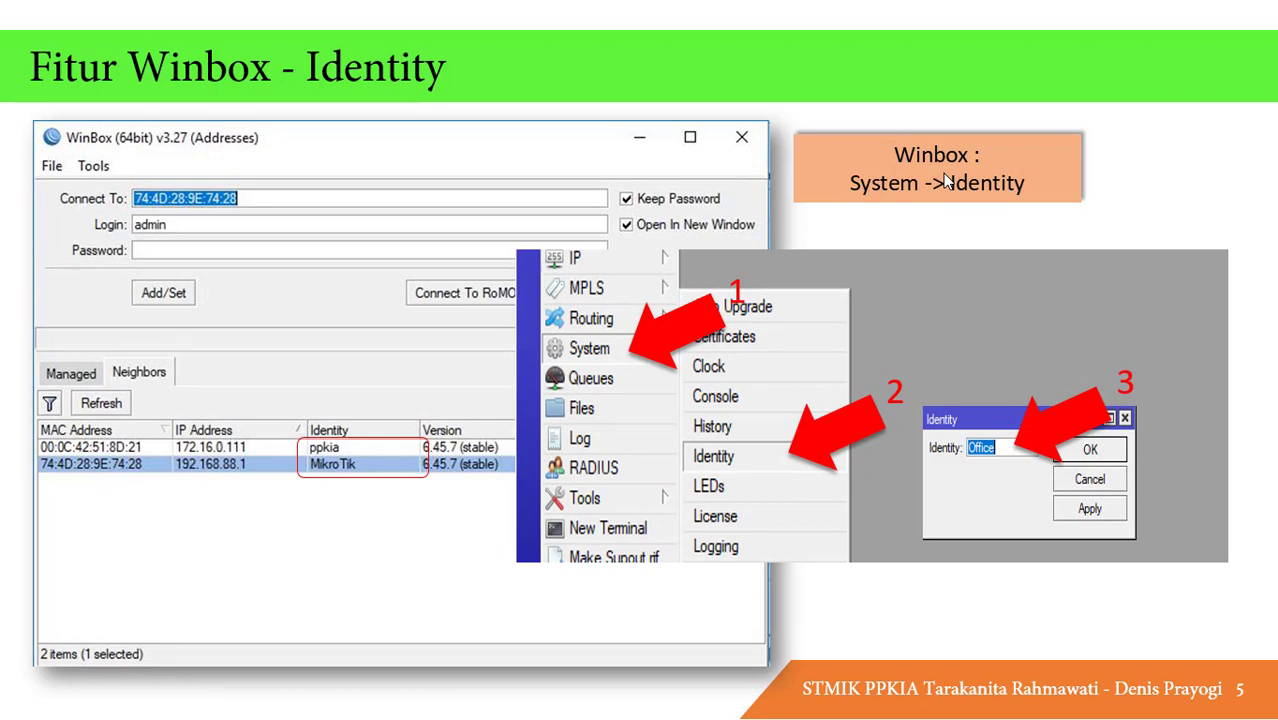
pyautogui.click(946, 180)
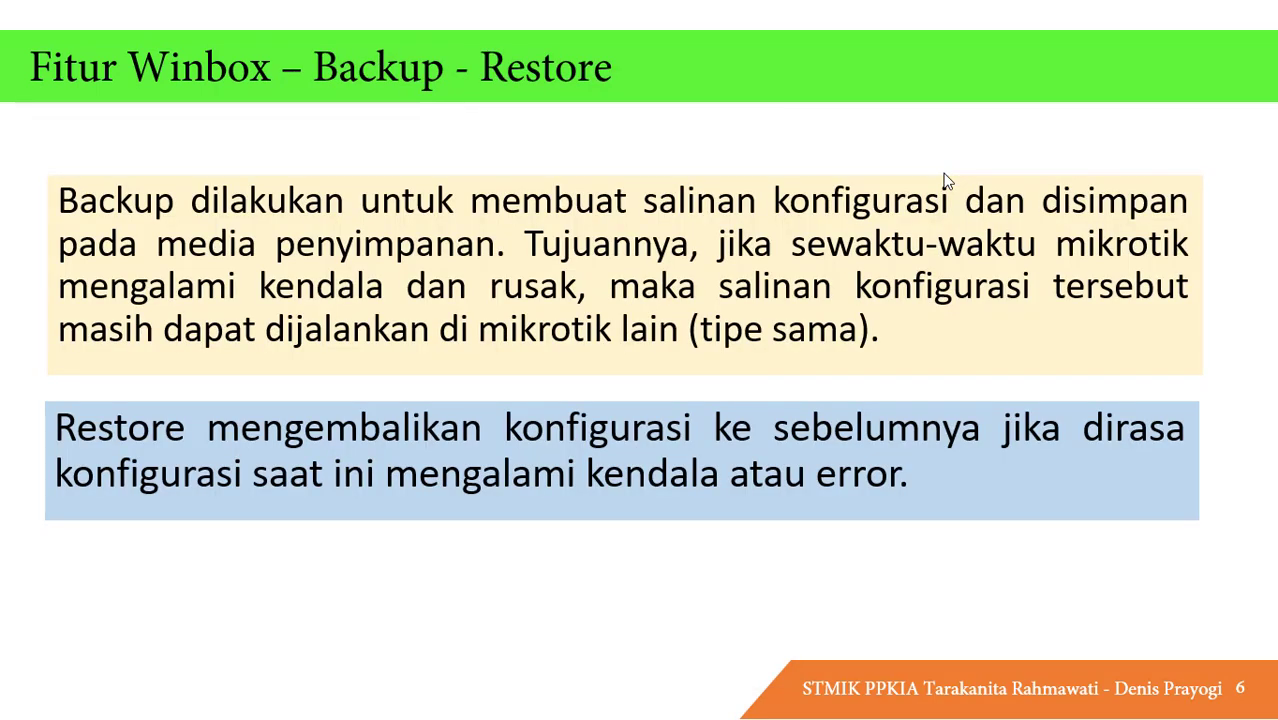
pyautogui.press('Left')
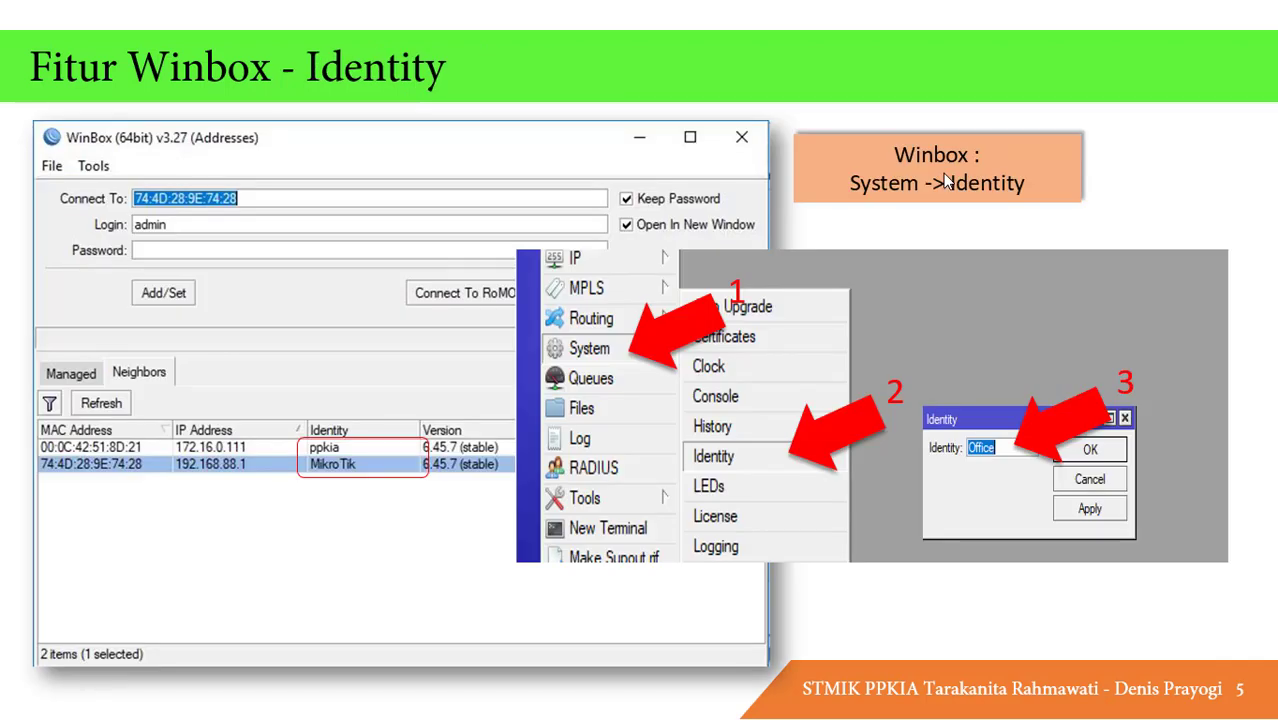
pyautogui.press('Right')
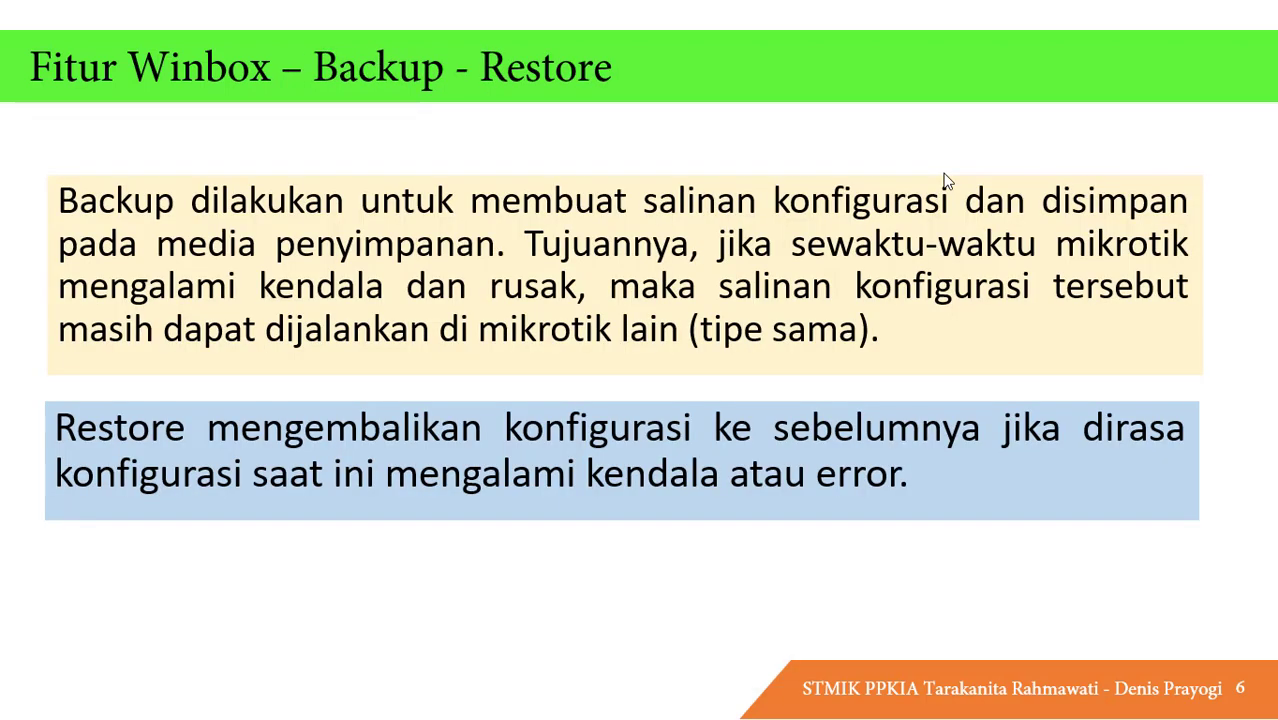
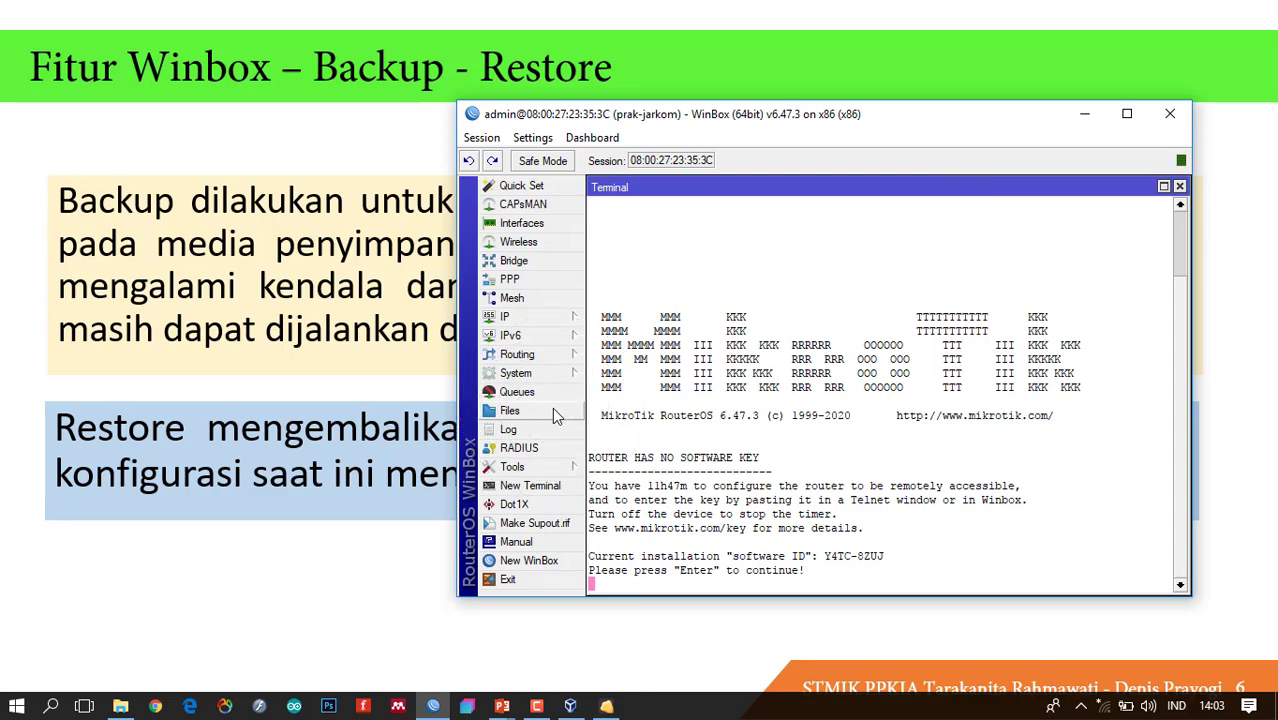
# Open the router's File List, which shows 11 items including several .backup files and konf_b.rsc.
pyautogui.click(552, 410)
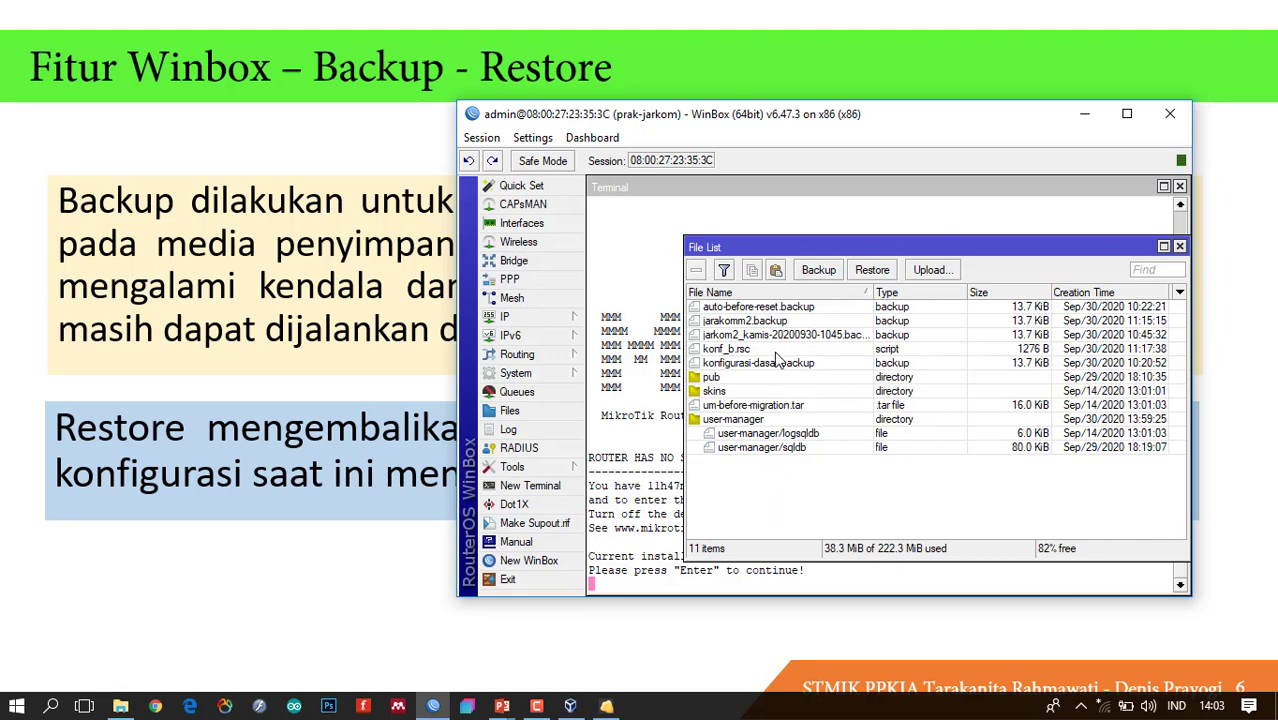
pyautogui.click(780, 322)
pyautogui.press('ctrl')
pyautogui.press('ctrl')
# Delete jarkomm2.backup, the jarkom2_kamis backup, konf_b.rsc and konfigurasi-dasar.backup from the router.
pyautogui.moveTo(775, 255); pyautogui.dragTo(713, 224)
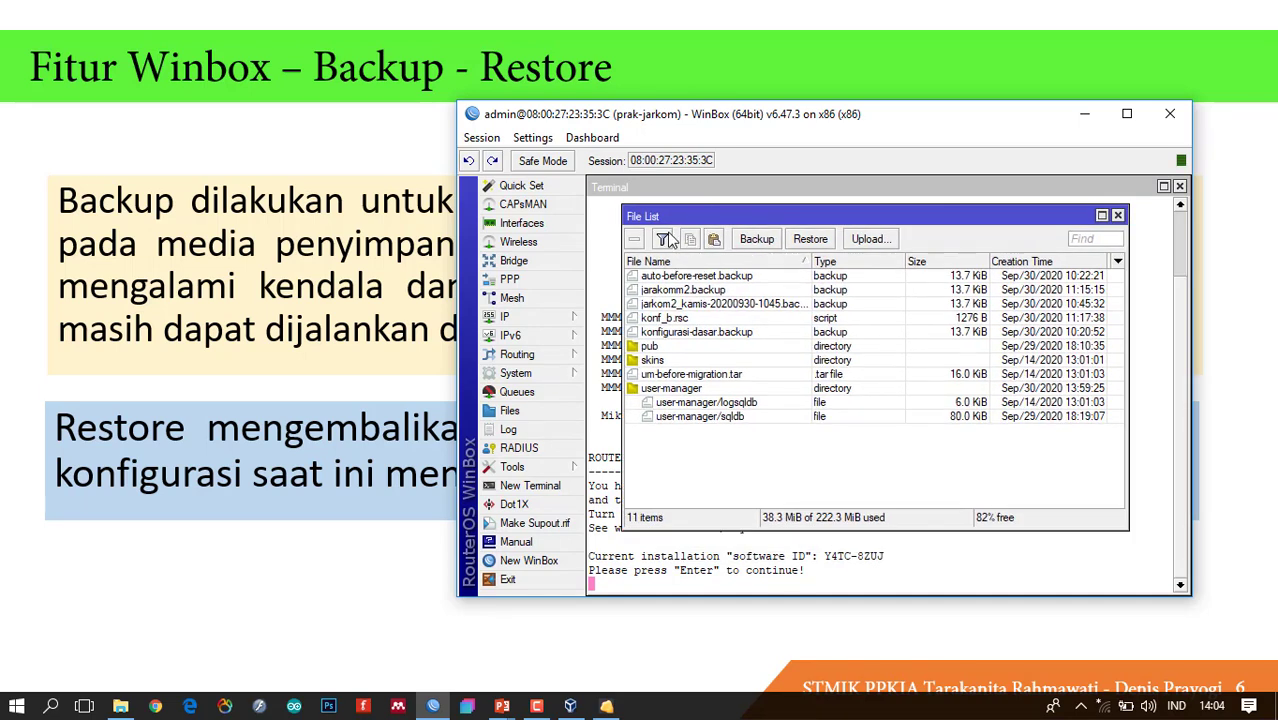
pyautogui.click(716, 291)
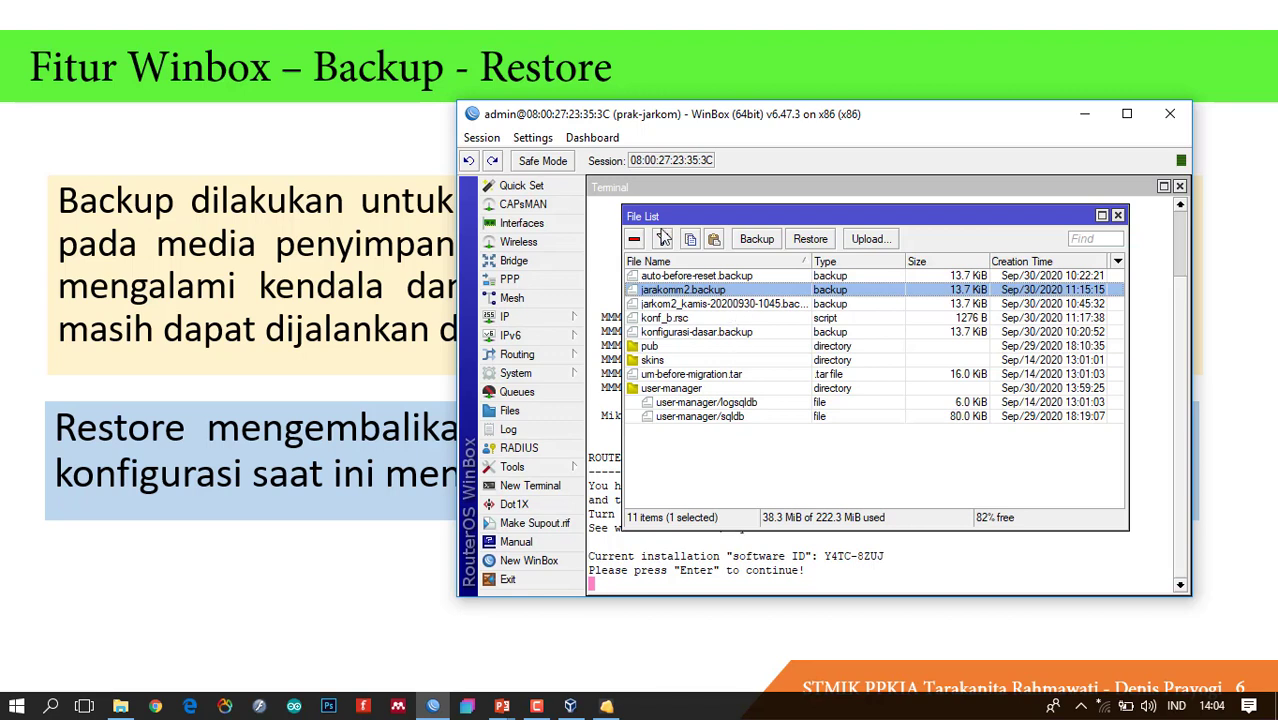
pyautogui.press('ctrl')
pyautogui.press('ctrl')
pyautogui.click(640, 240)
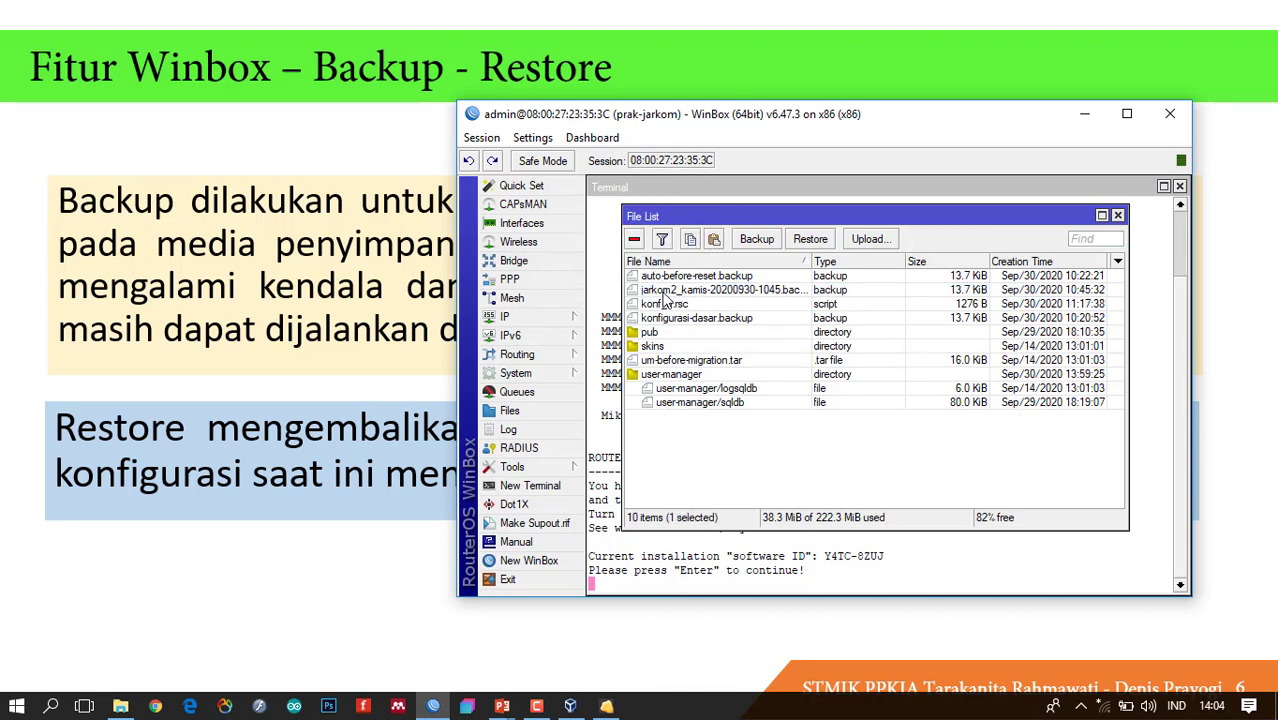
pyautogui.click(663, 290)
pyautogui.click(636, 241)
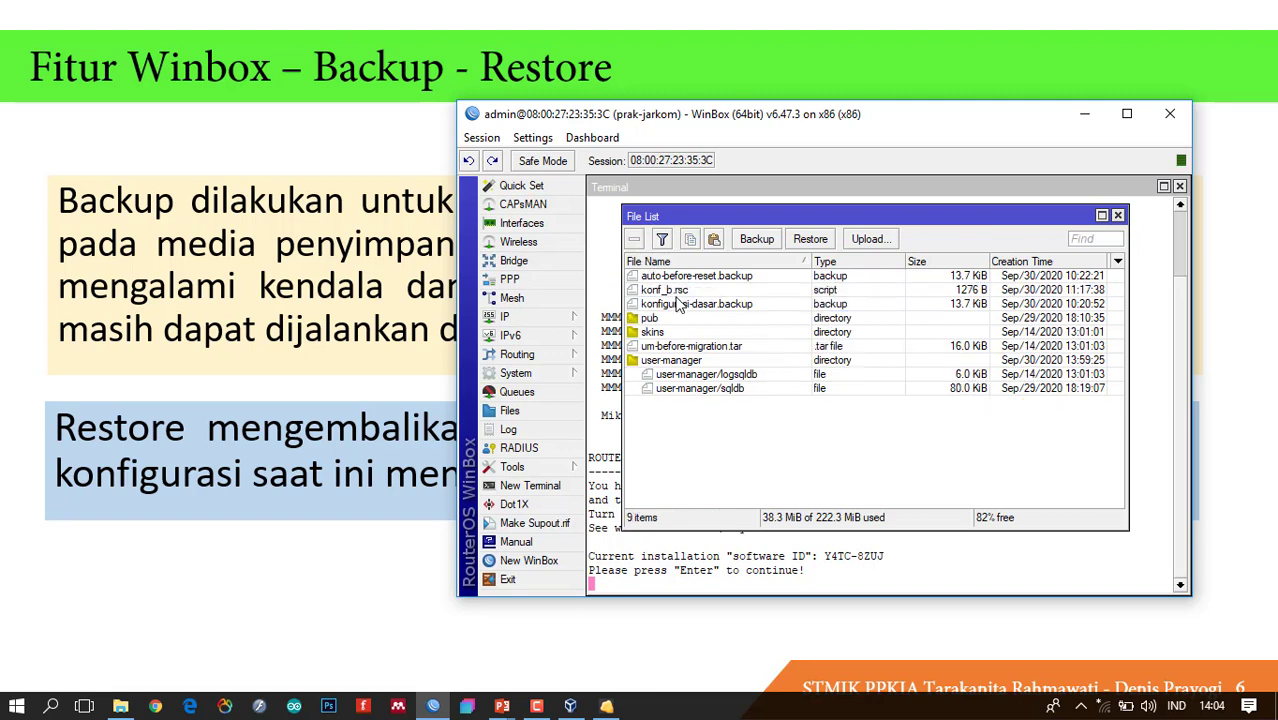
pyautogui.click(675, 292)
pyautogui.click(636, 241)
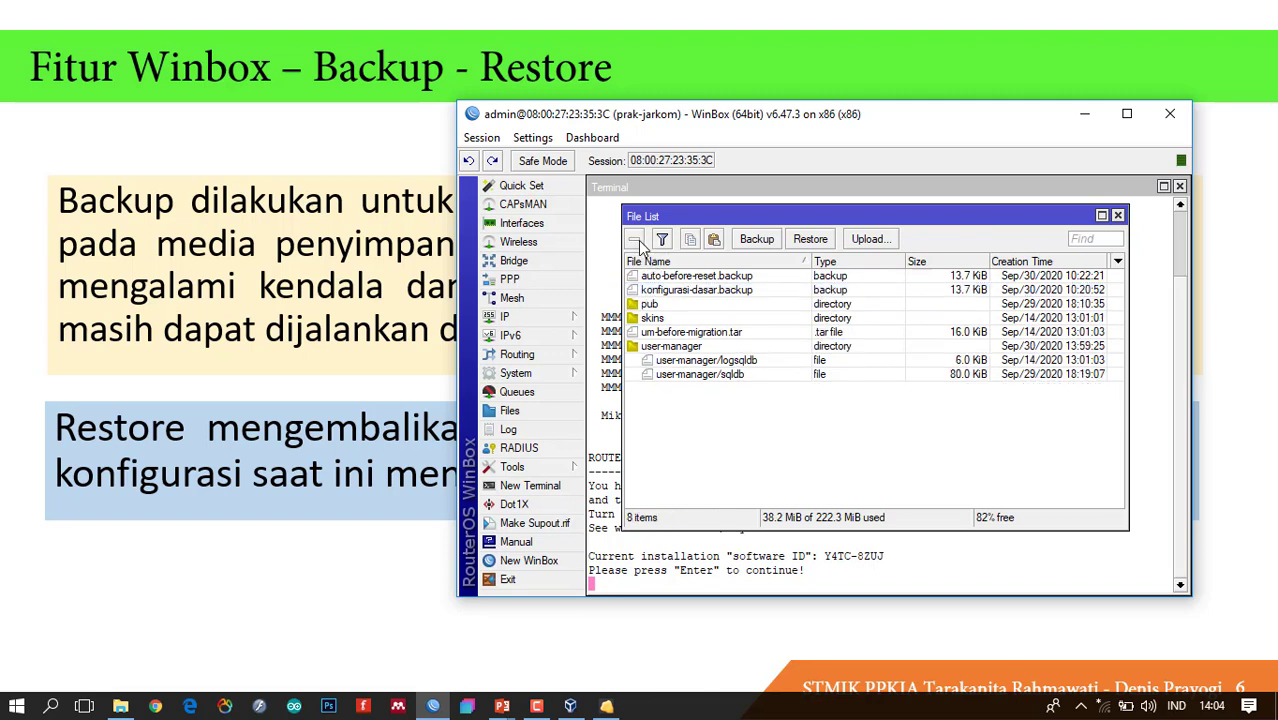
pyautogui.click(733, 292)
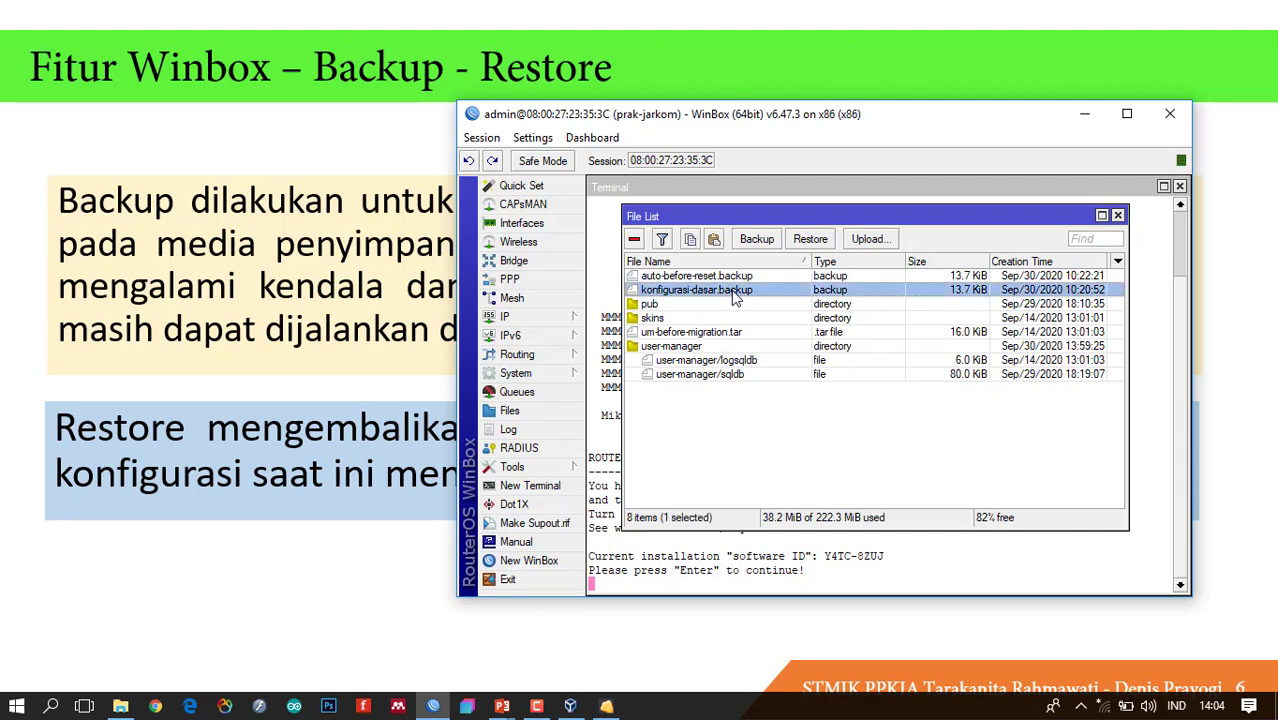
pyautogui.click(636, 241)
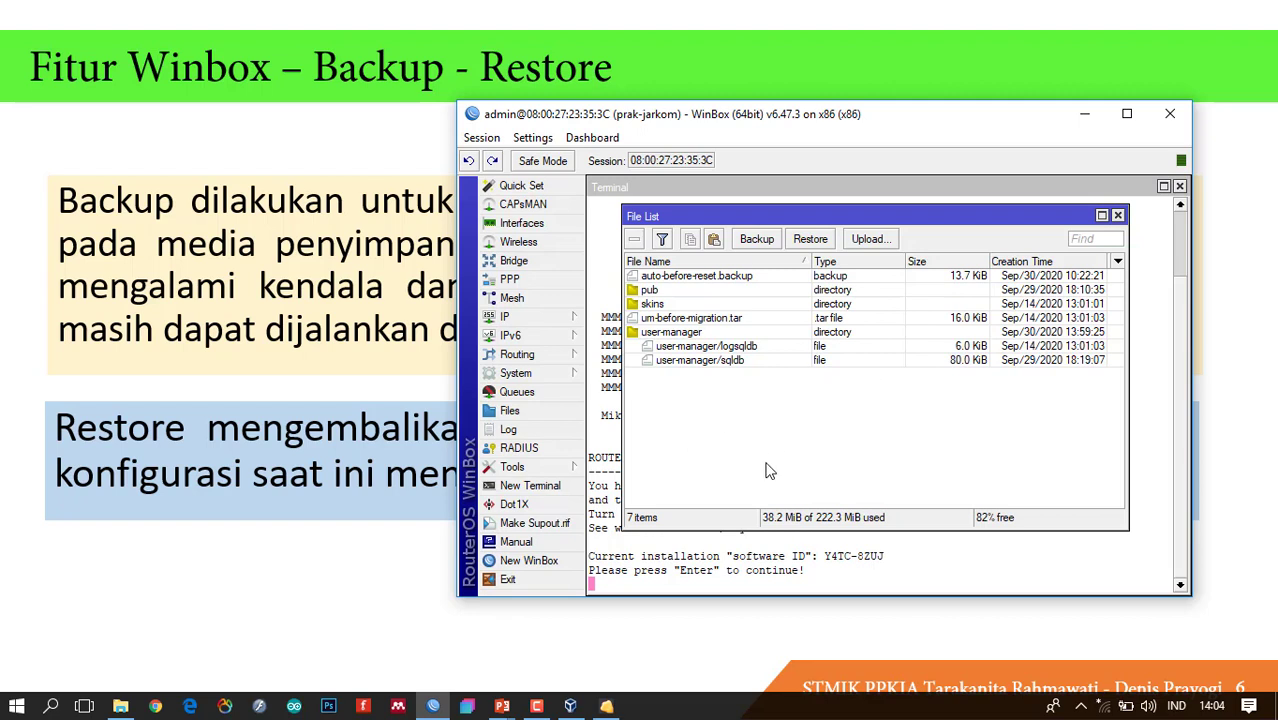
# Create a backup named konfigurasi_dasar with a password and aes-sha256 encryption.
pyautogui.click(761, 240)
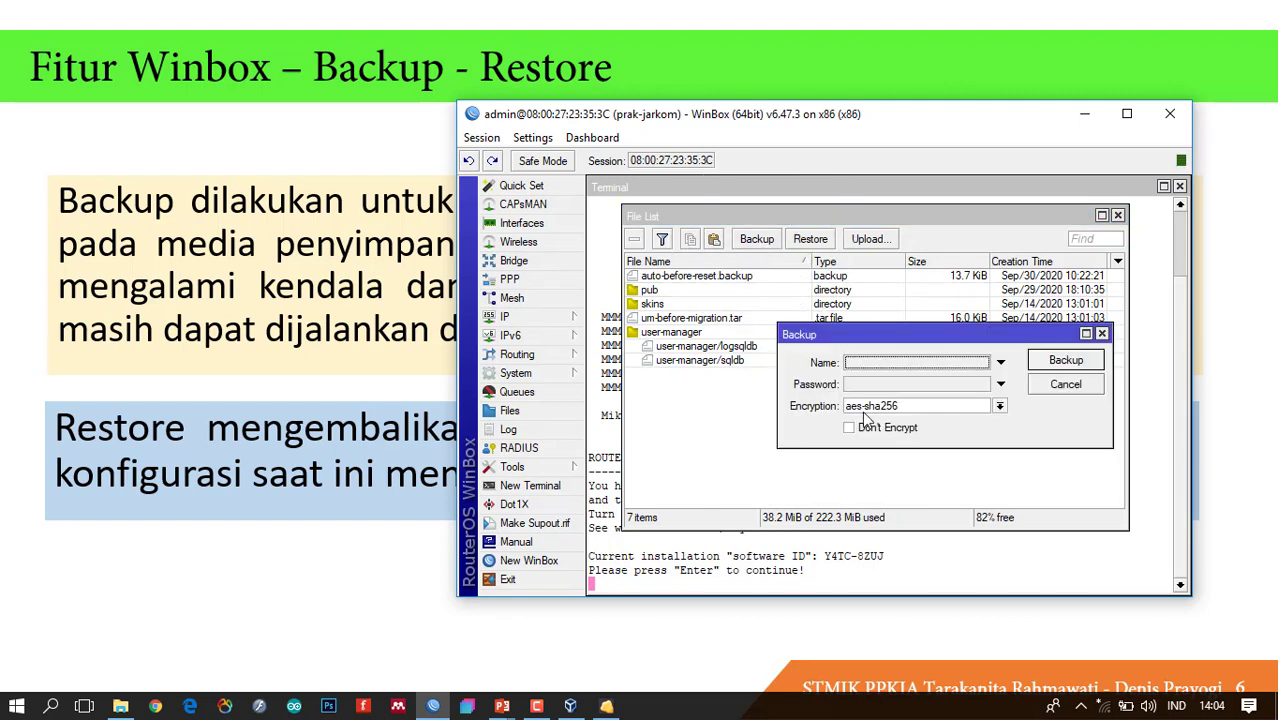
pyautogui.click(904, 362)
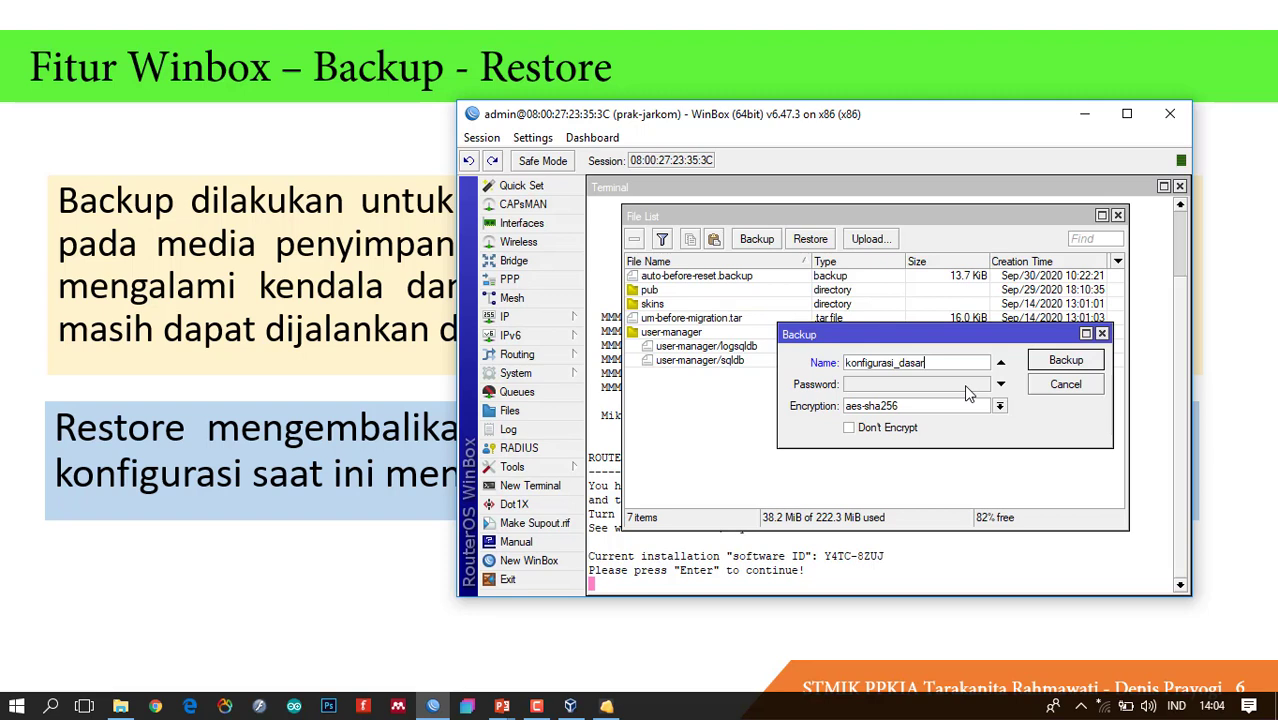
pyautogui.click(891, 386)
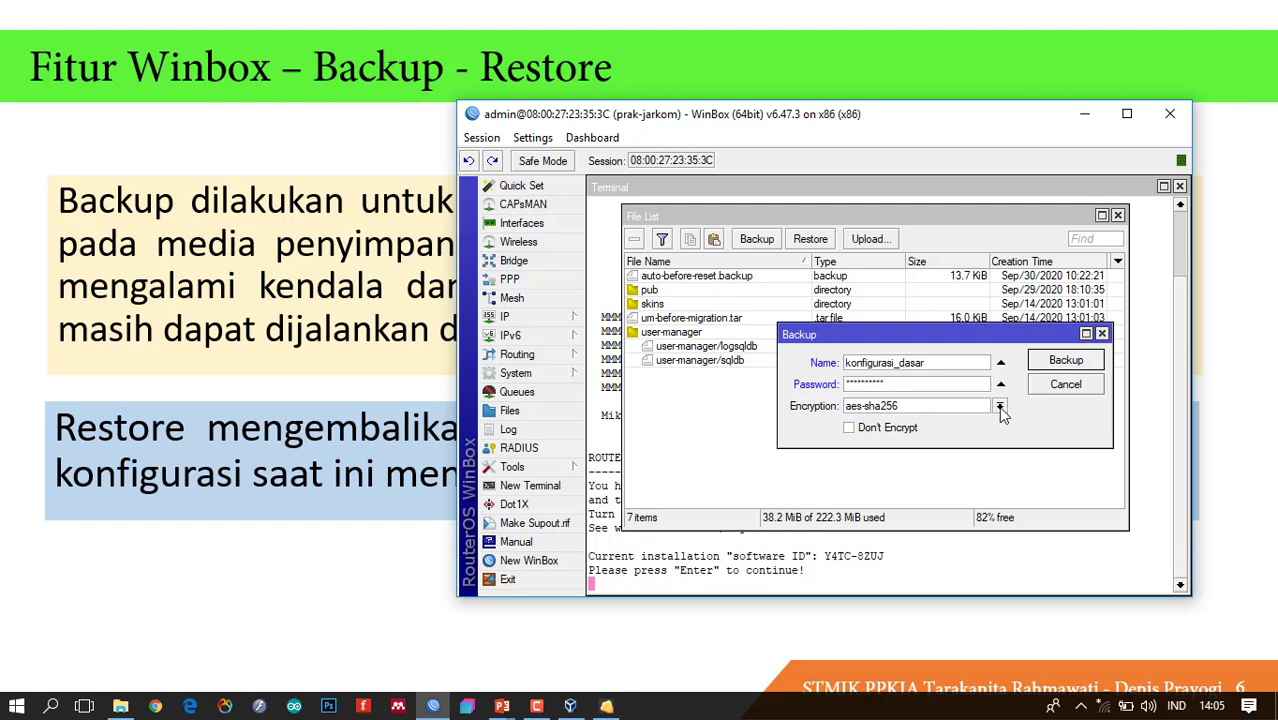
pyautogui.click(1000, 407)
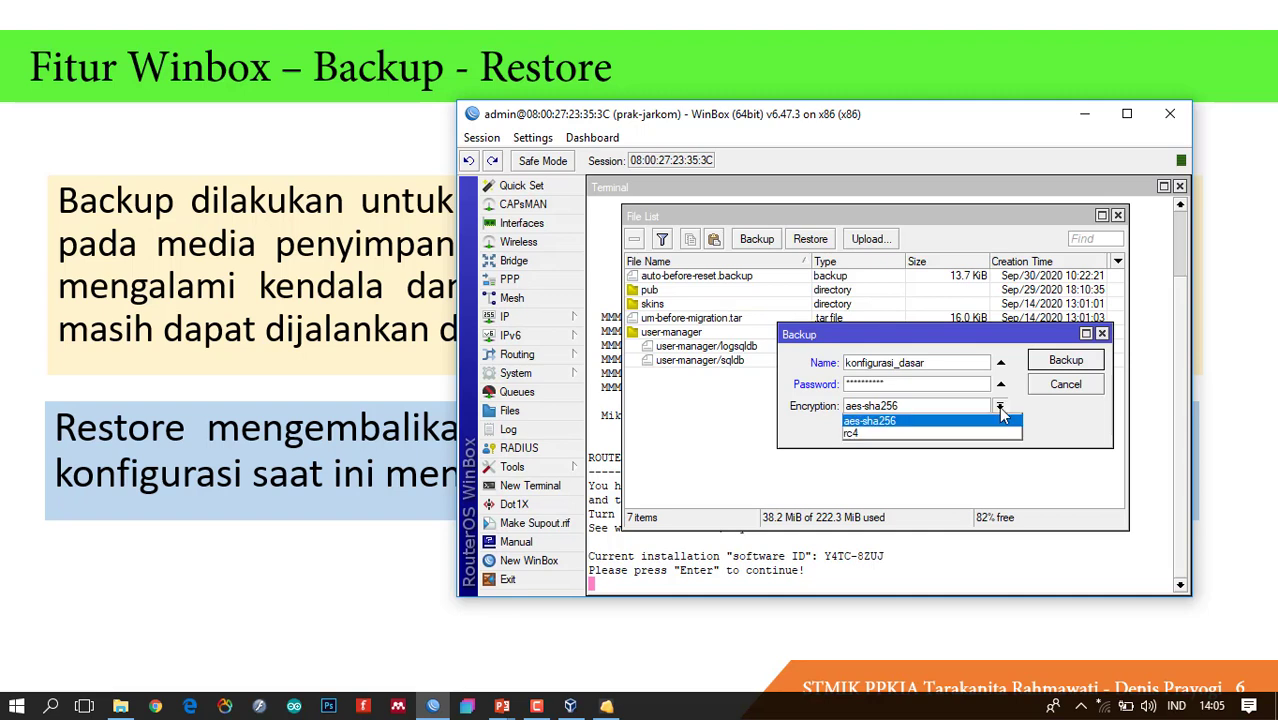
pyautogui.click(910, 423)
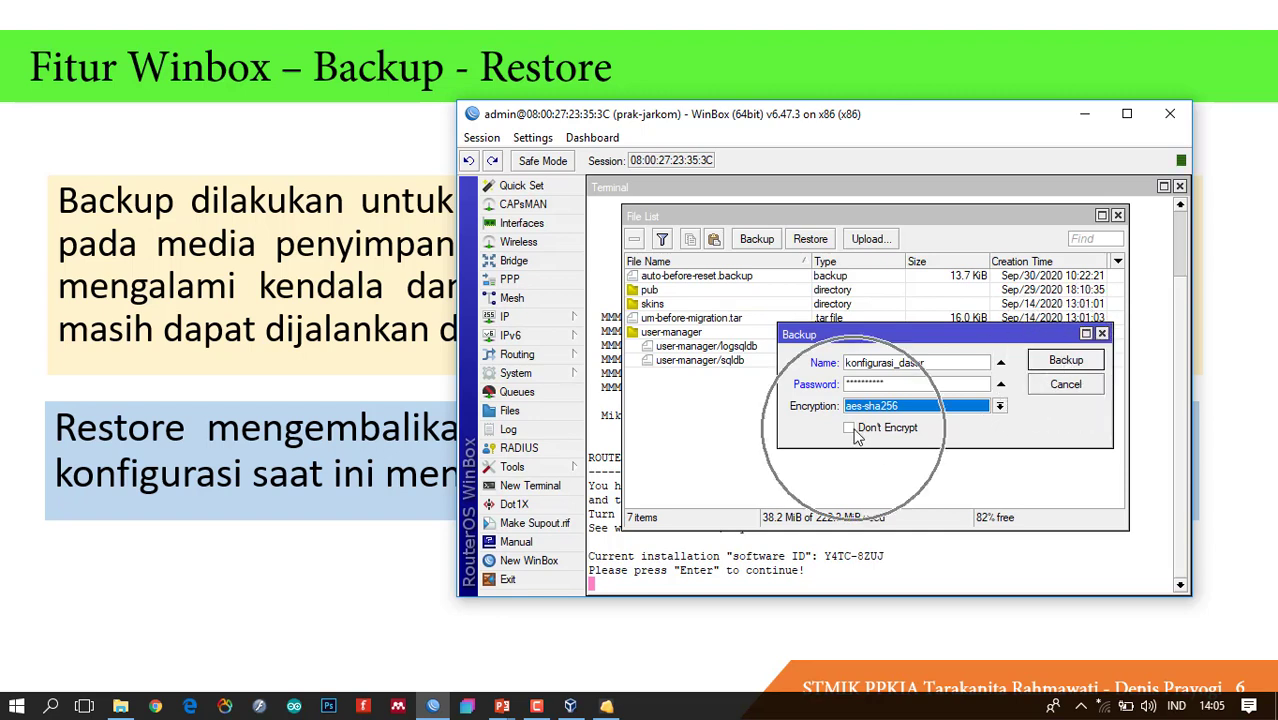
pyautogui.click(1062, 367)
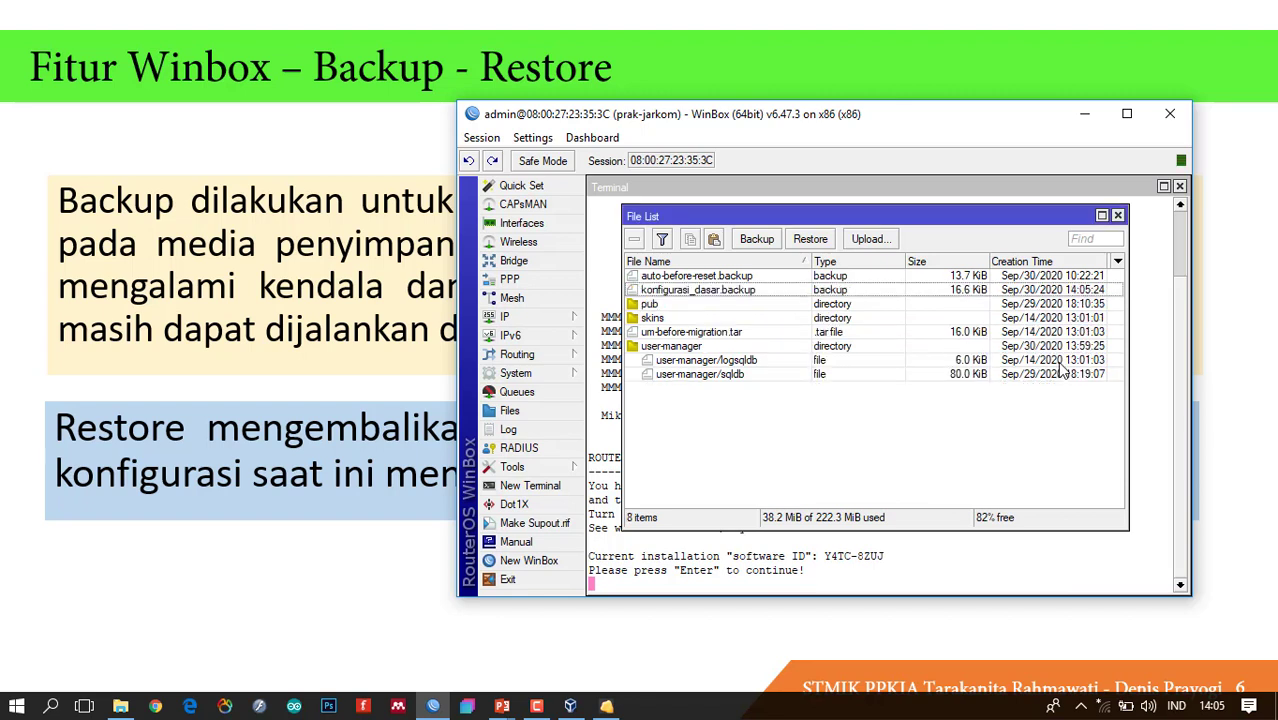
# Download konfigurasi_dasar.backup from the router to the computer's Desktop folder.
pyautogui.click(770, 290)
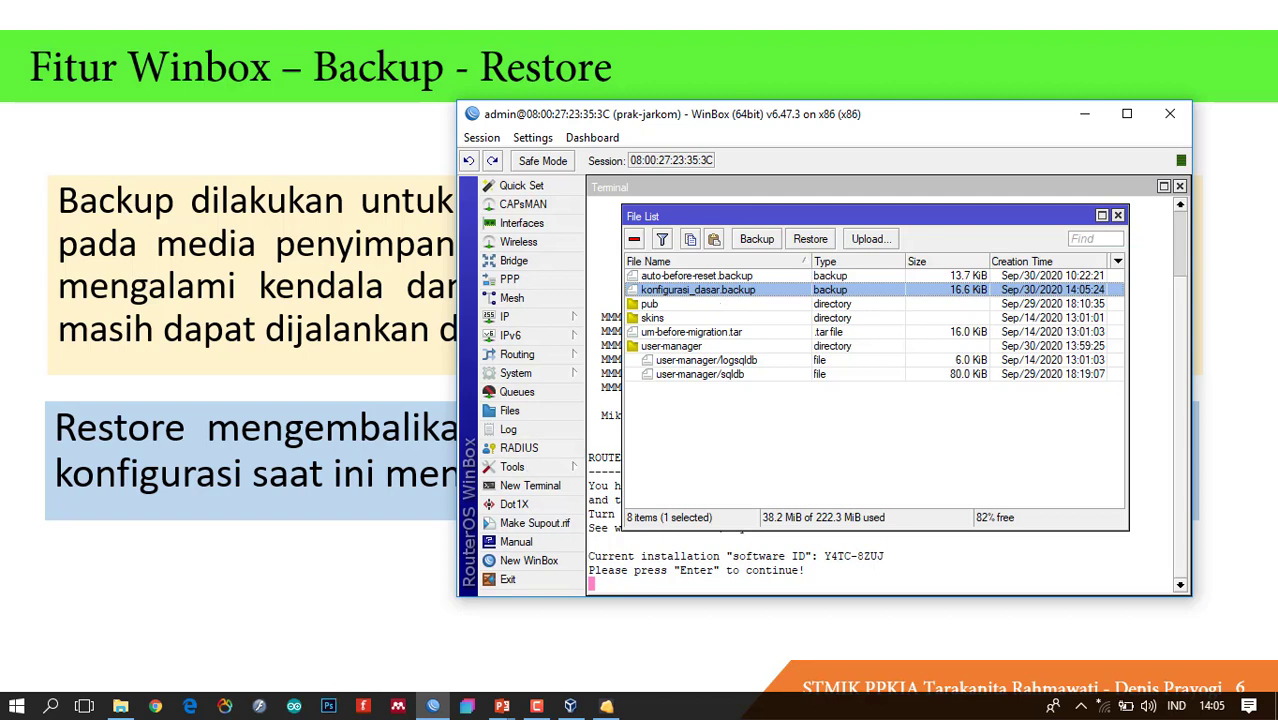
pyautogui.rightClick(770, 296)
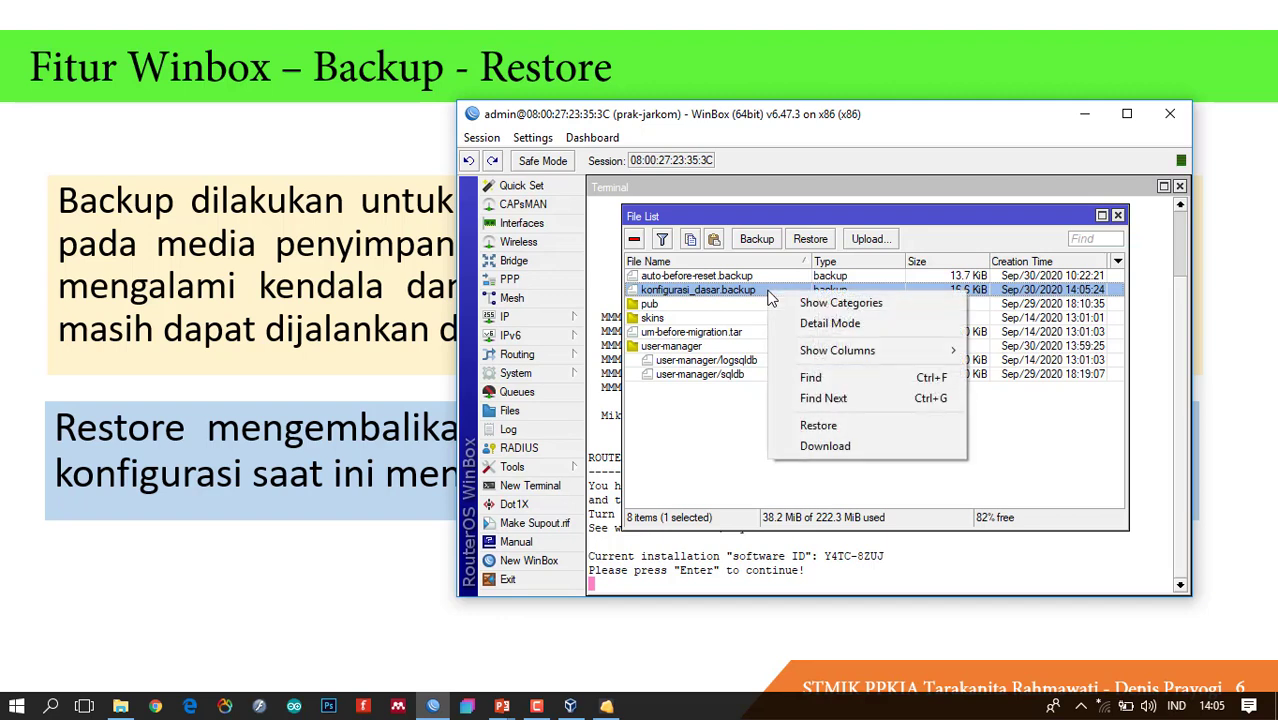
pyautogui.rightClick(685, 287)
pyautogui.click(771, 443)
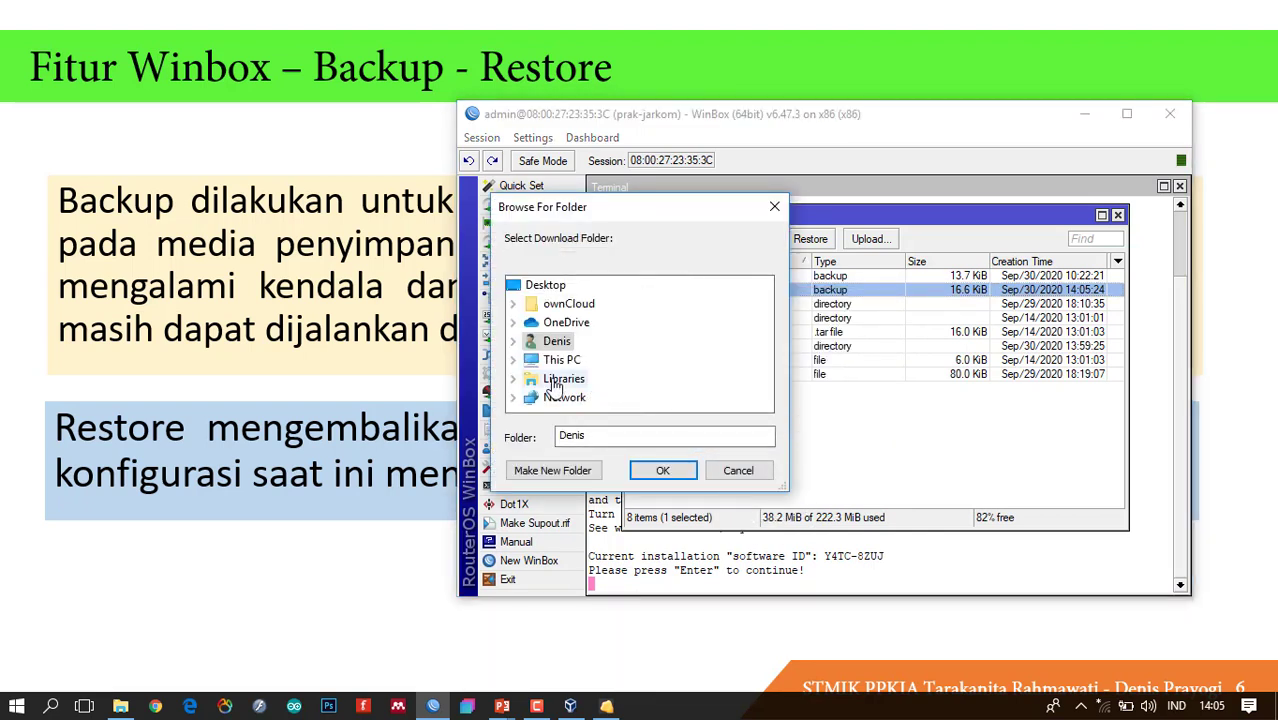
pyautogui.click(513, 341)
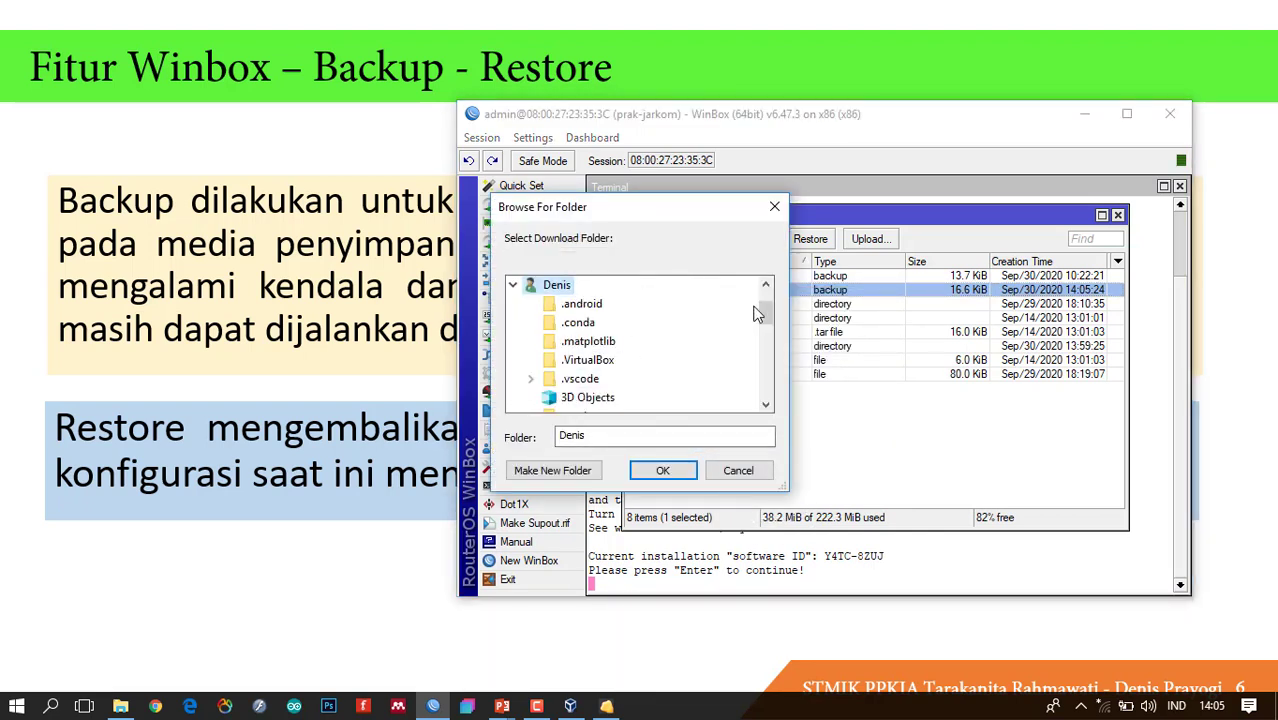
pyautogui.moveTo(766, 316); pyautogui.dragTo(766, 350)
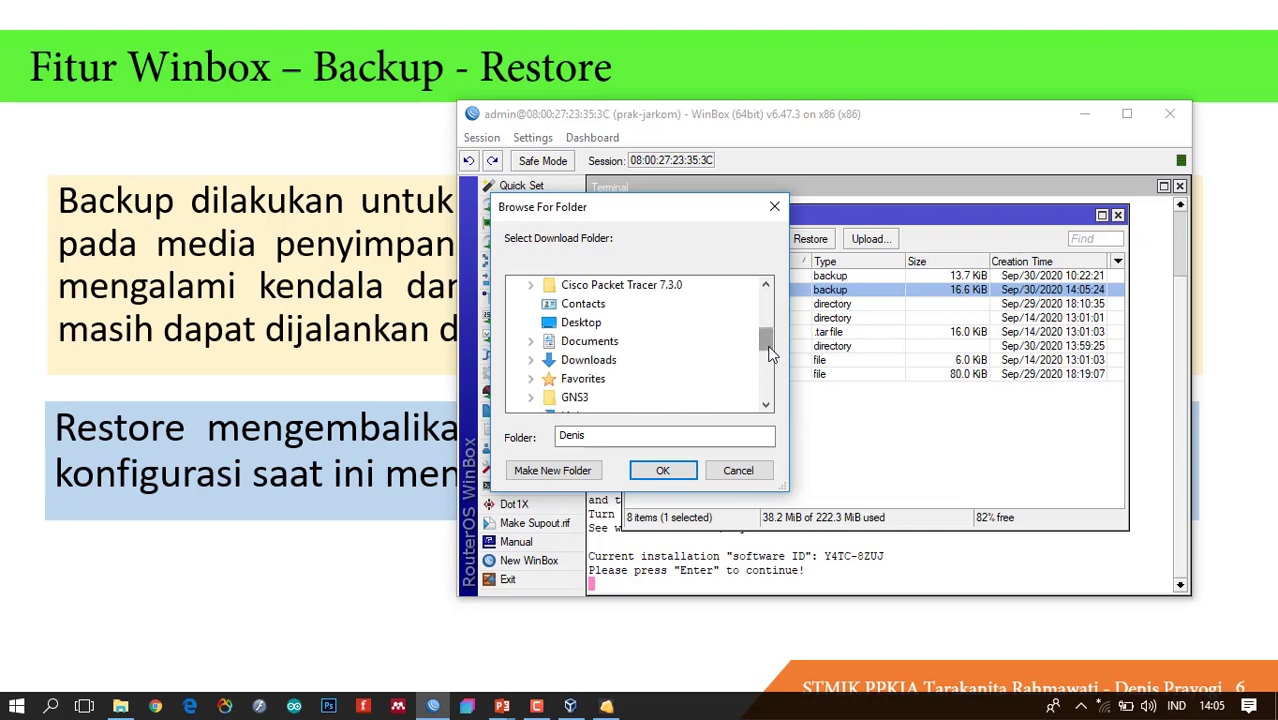
pyautogui.click(584, 326)
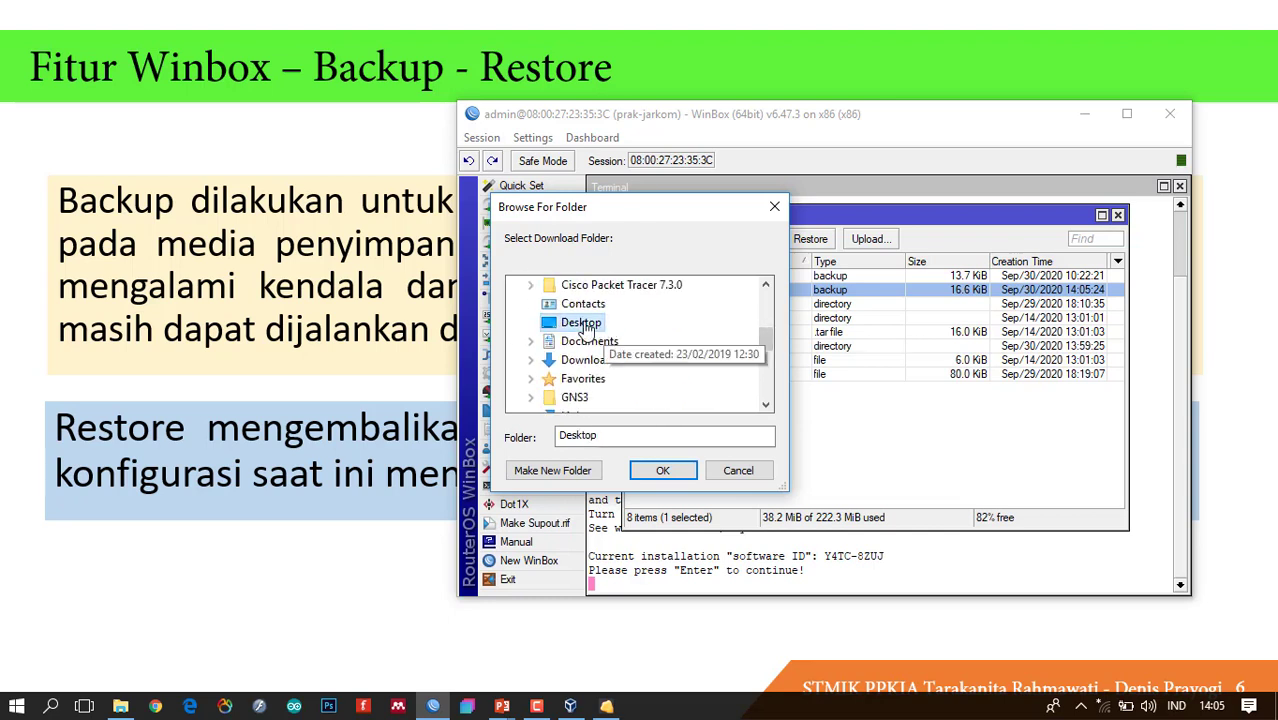
pyautogui.click(660, 470)
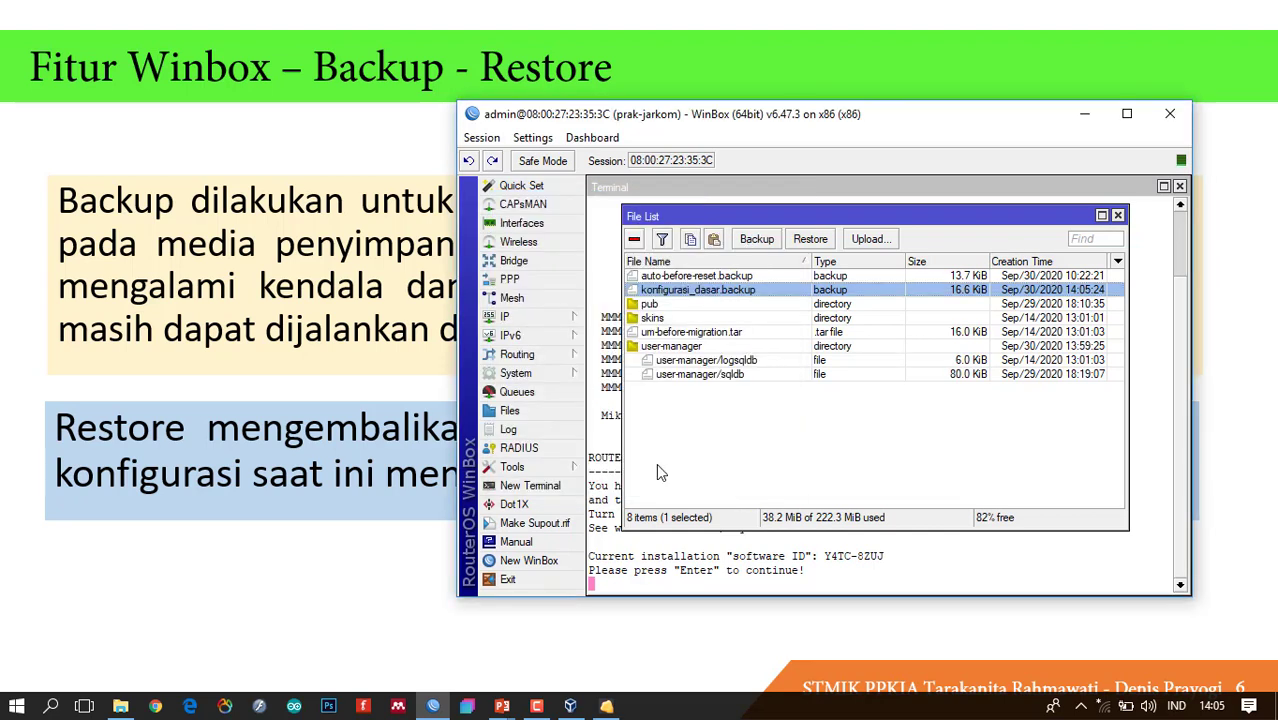
pyautogui.click(120, 706)
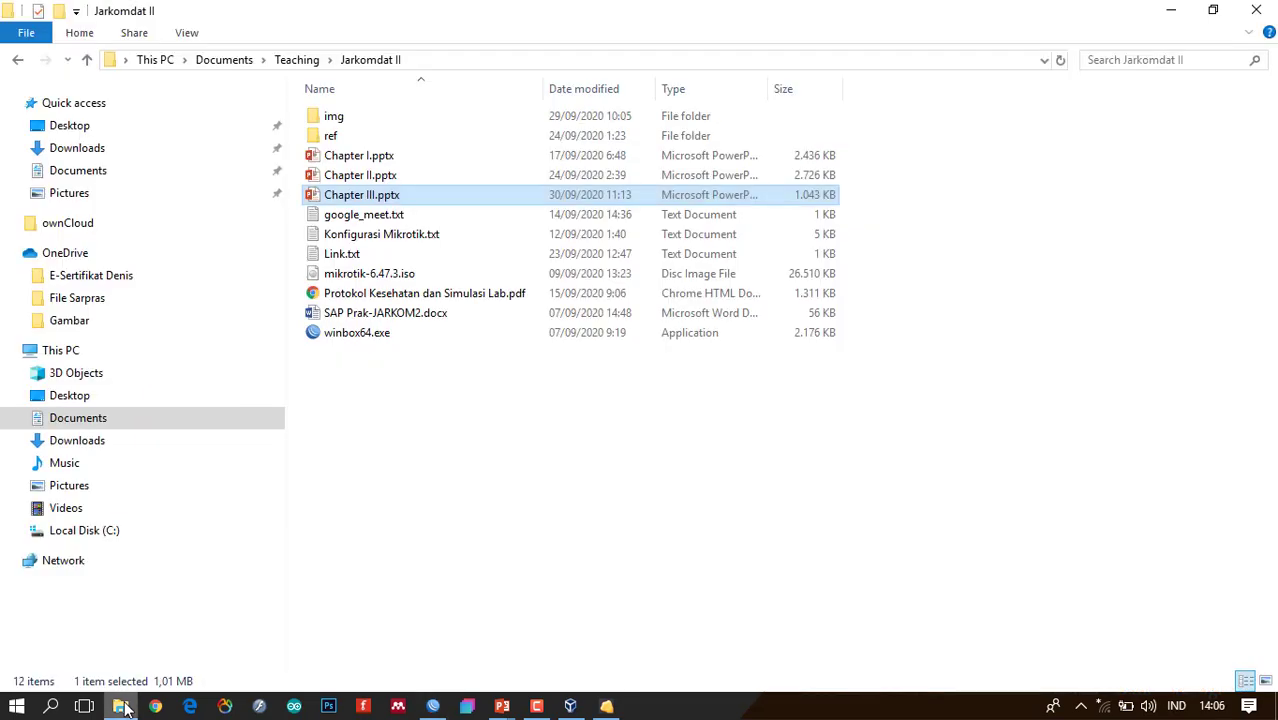
# Delete konfigurasi_a.rsc and konfigurasi_dasar.backup from the Desktop folder.
pyautogui.click(109, 397)
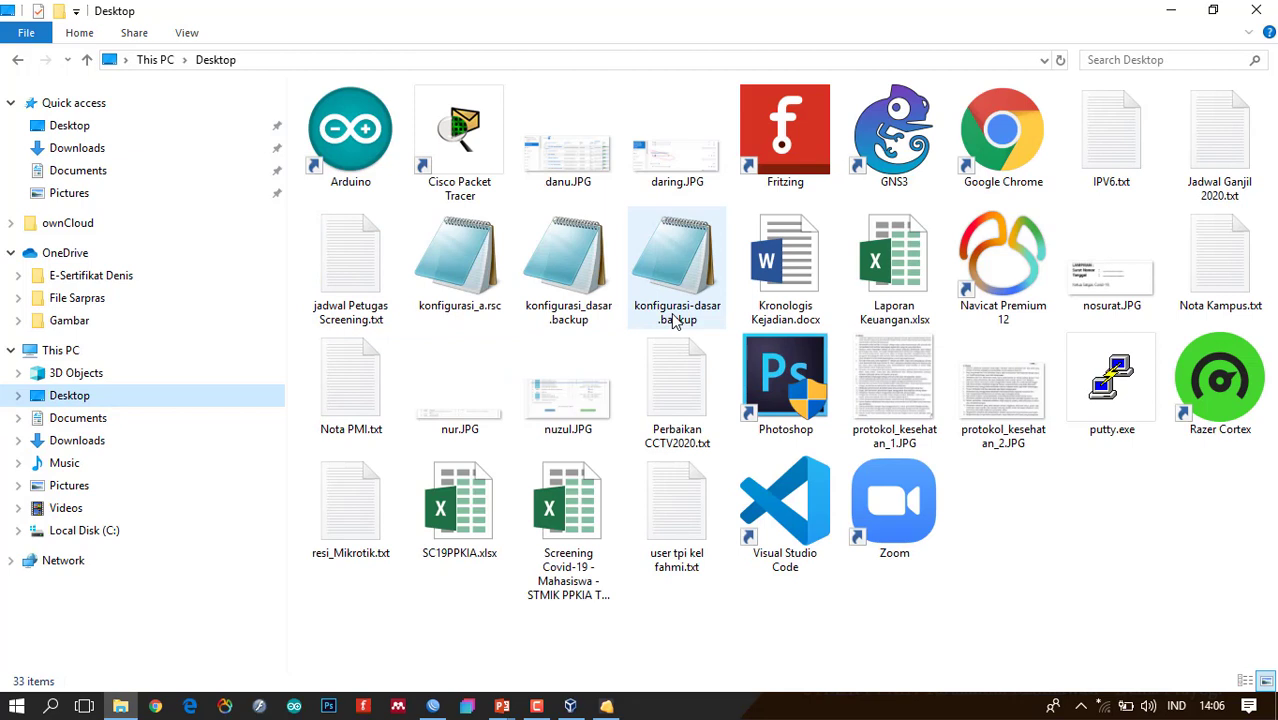
pyautogui.click(670, 290)
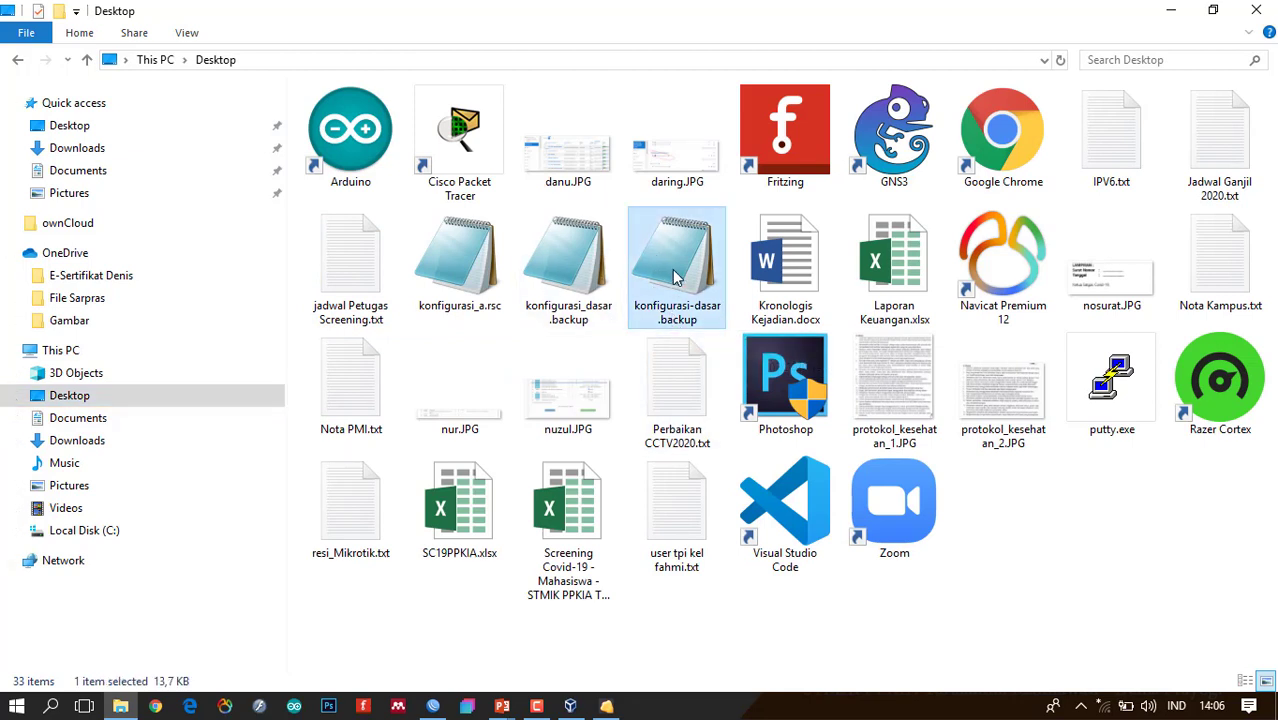
pyautogui.click(565, 275)
pyautogui.keyDown('ctrl'); pyautogui.click(489, 277); pyautogui.keyUp('ctrl')
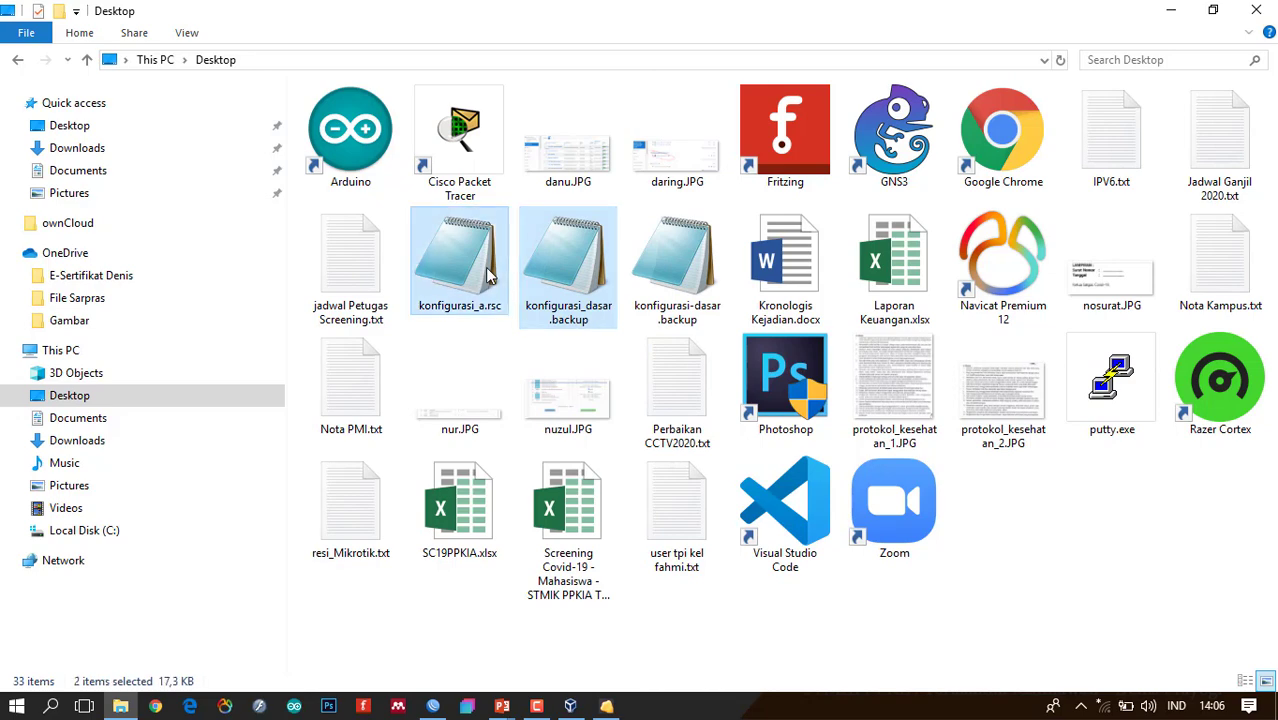
pyautogui.press('Delete')
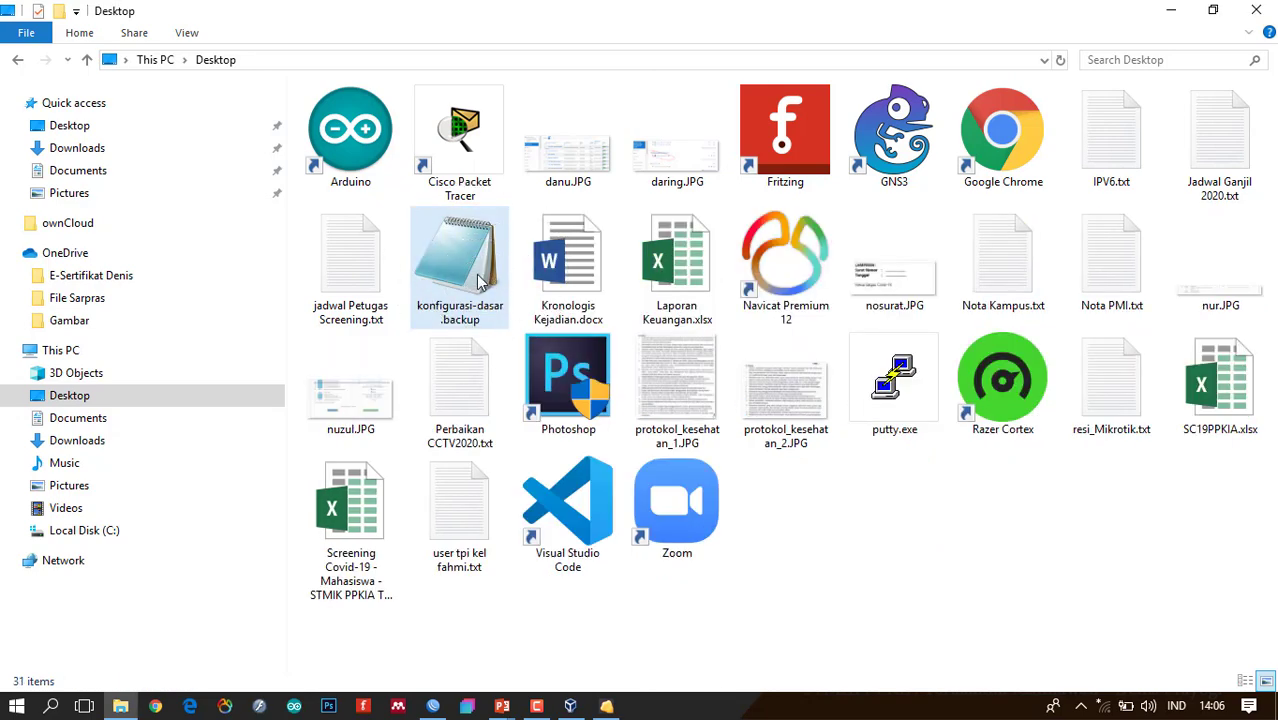
# View the encrypted konfigurasi-dasar.backup in Notepad, then close it and return to WinBox.
pyautogui.click(478, 282)
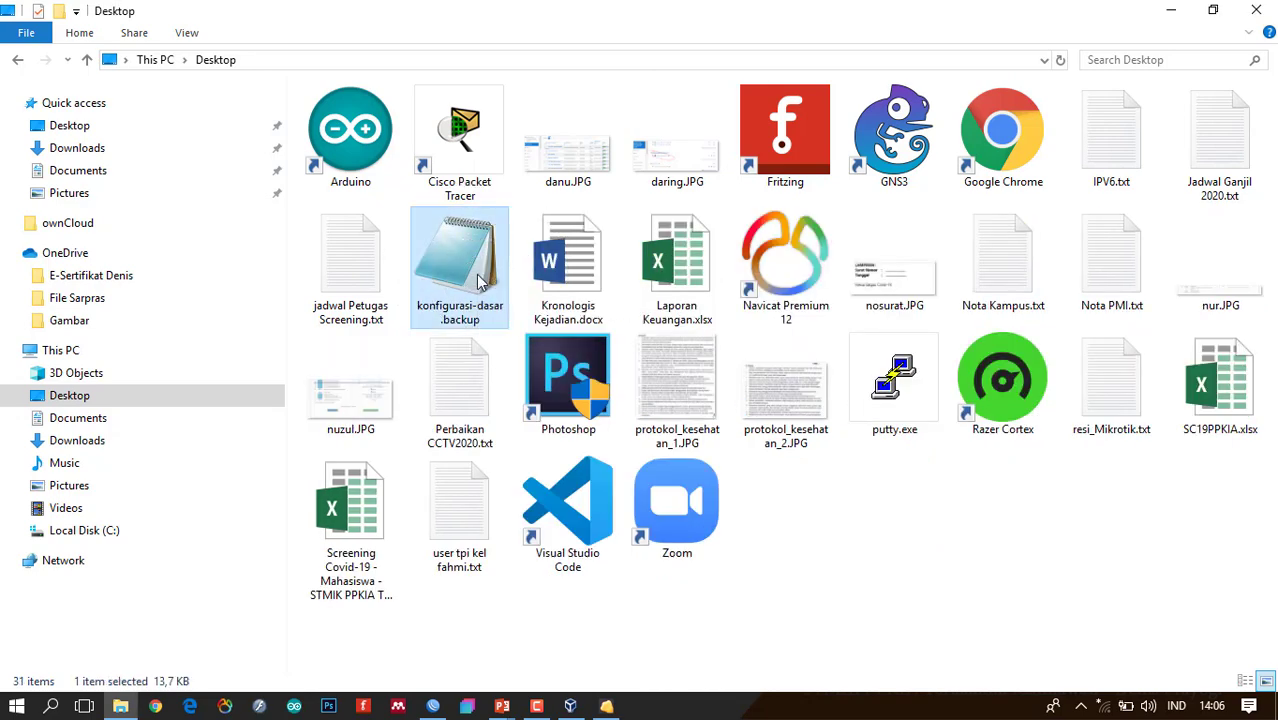
pyautogui.doubleClick(478, 282)
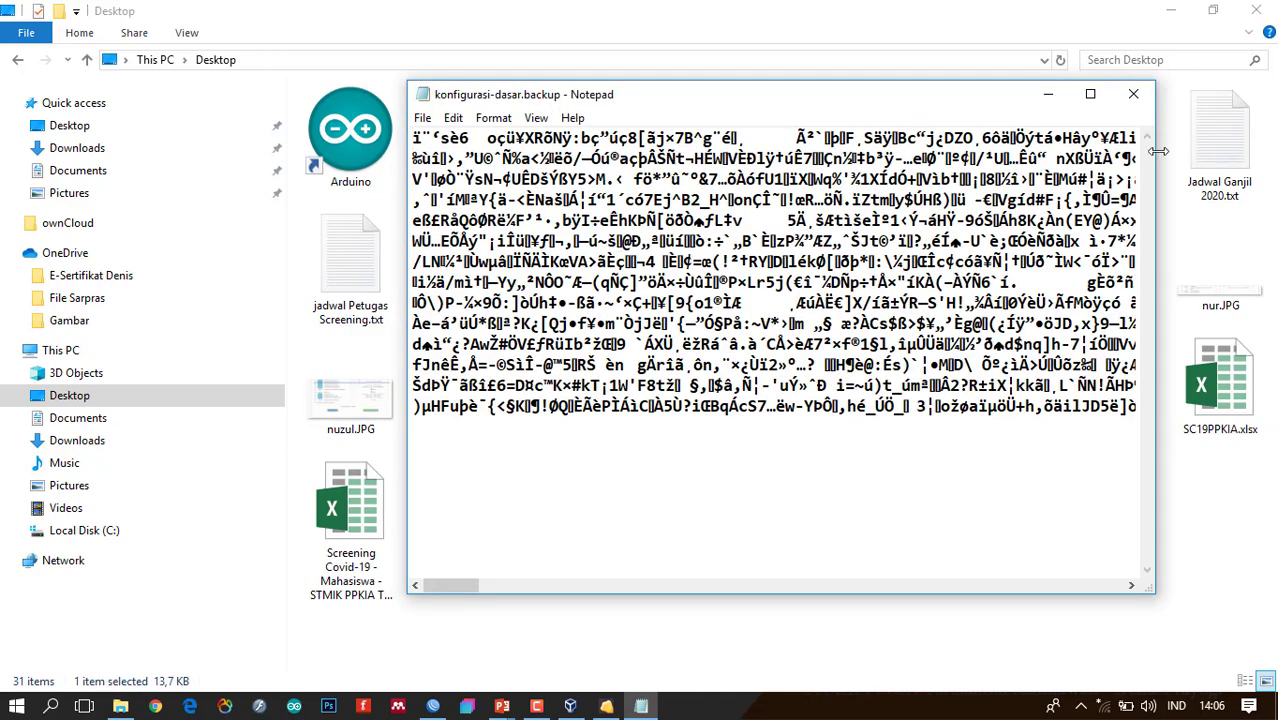
pyautogui.click(1133, 94)
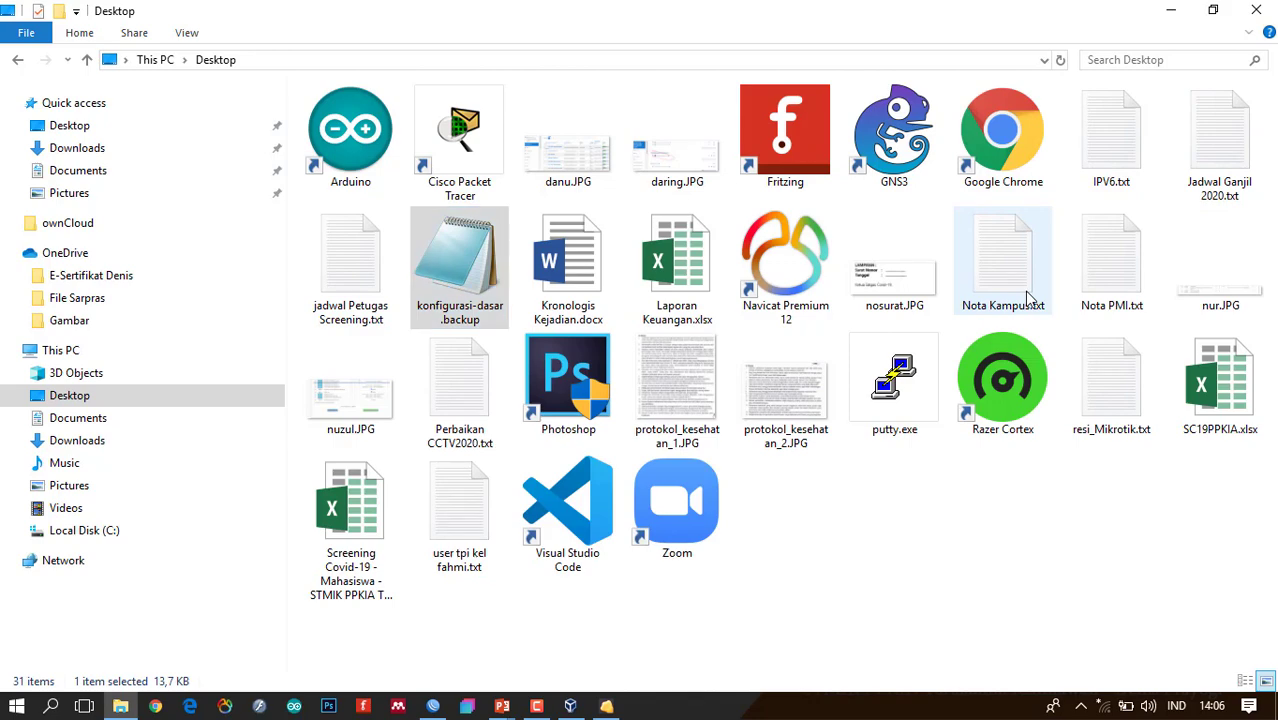
pyautogui.hotkey('alt', 'Tab')
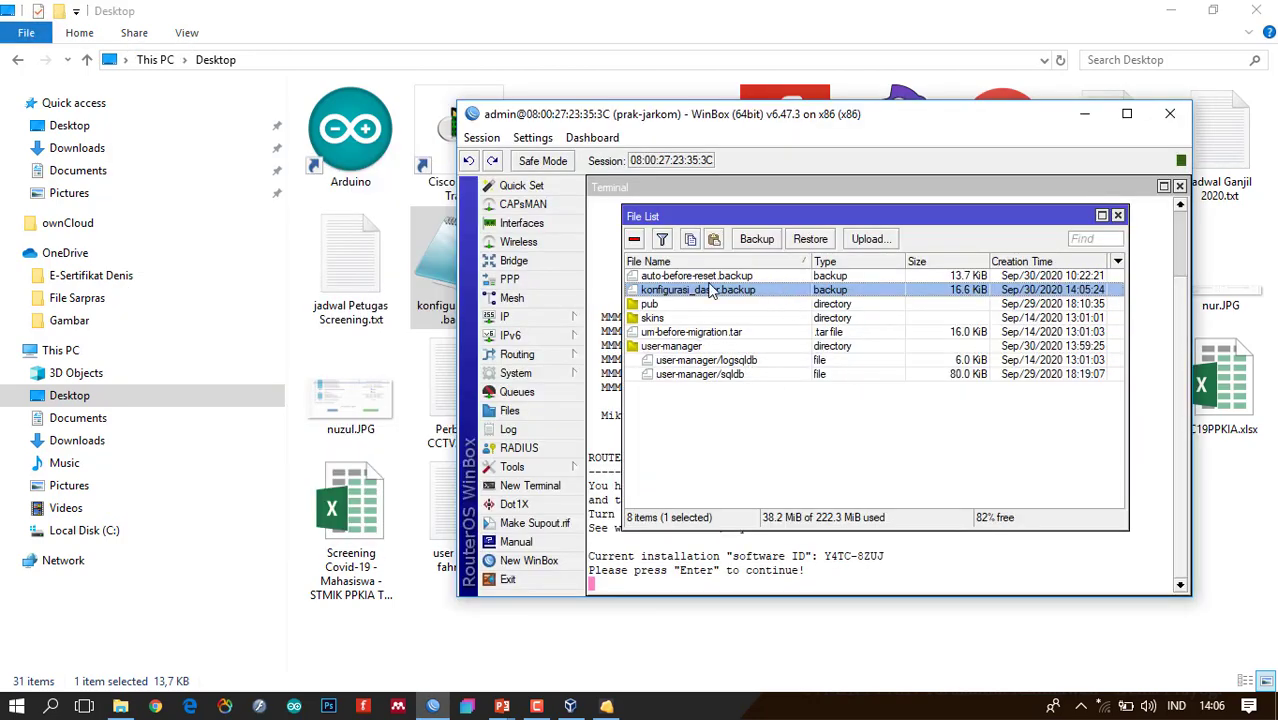
# Create an unencrypted backup named konfigurasi_dasar_tdk encryp using Don't Encrypt.
pyautogui.click(752, 396)
pyautogui.click(757, 239)
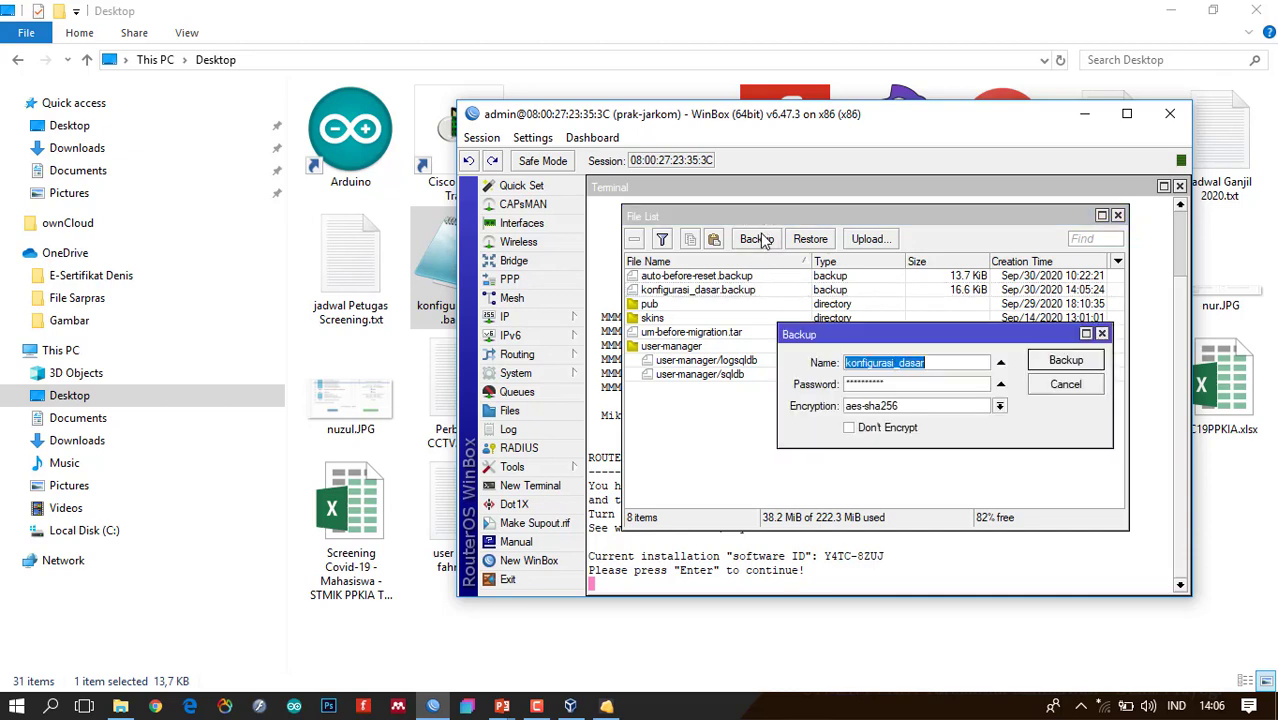
pyautogui.click(930, 366)
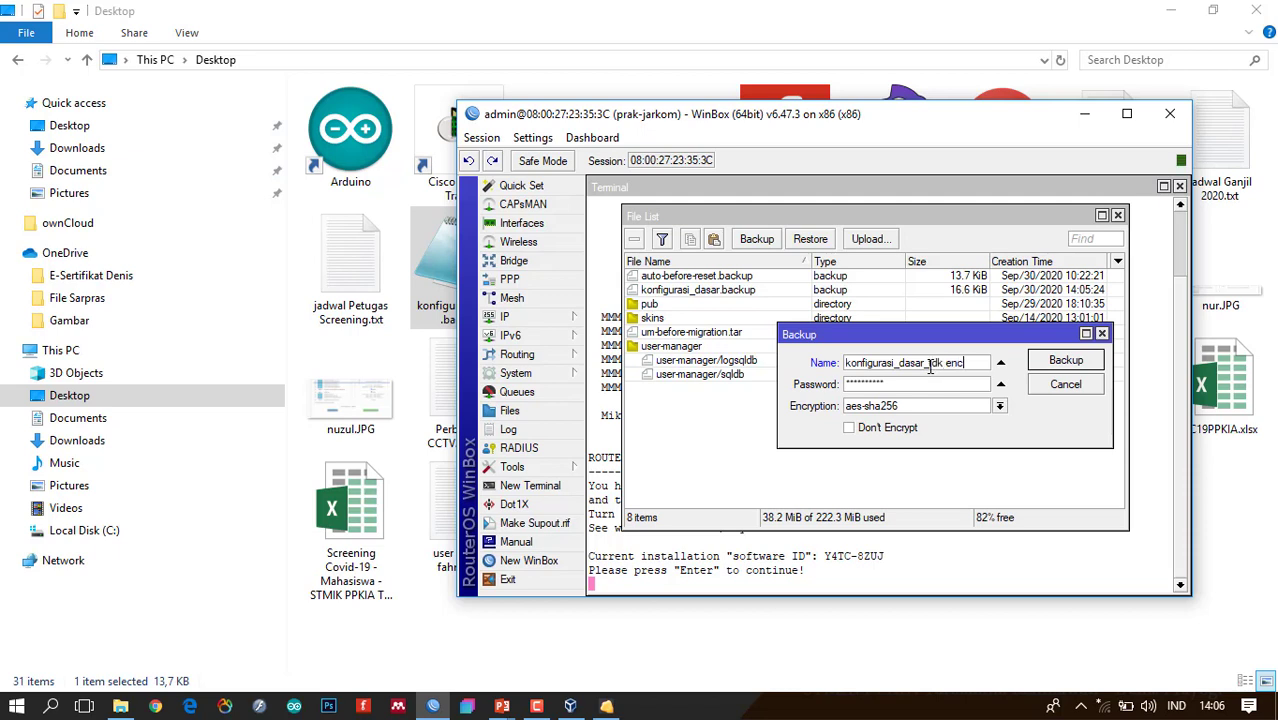
pyautogui.click(848, 427)
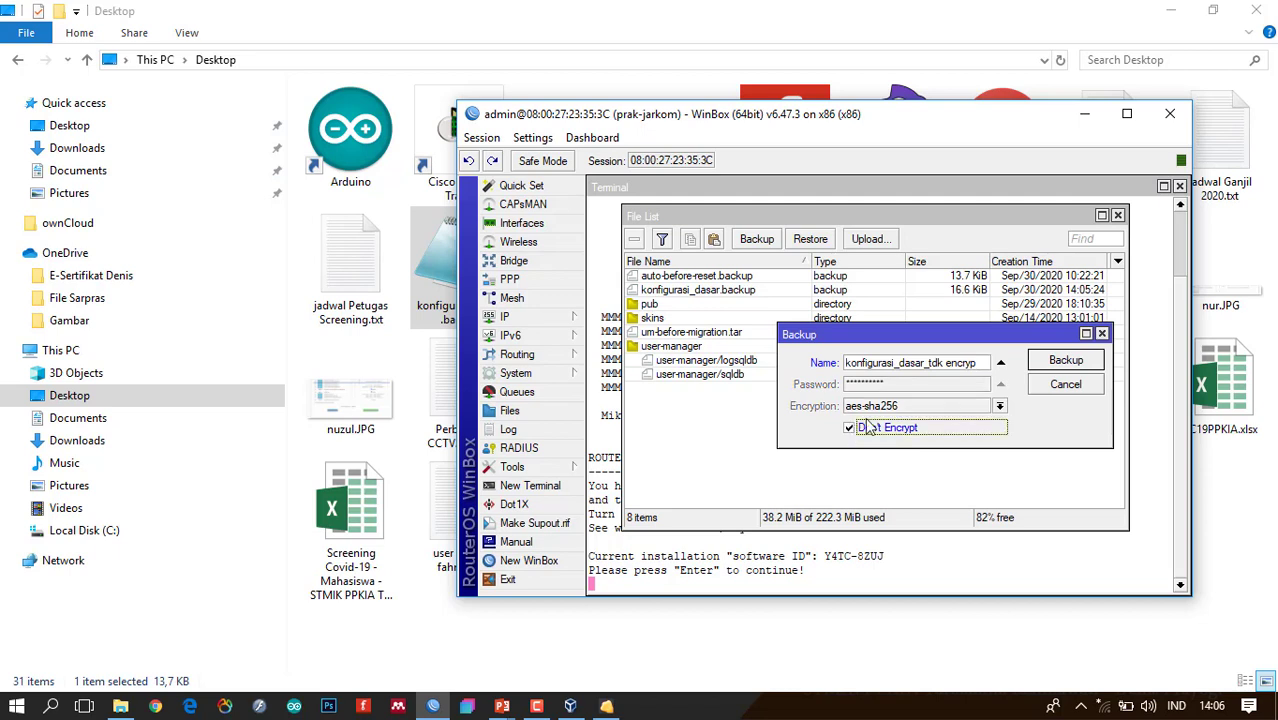
pyautogui.click(1078, 362)
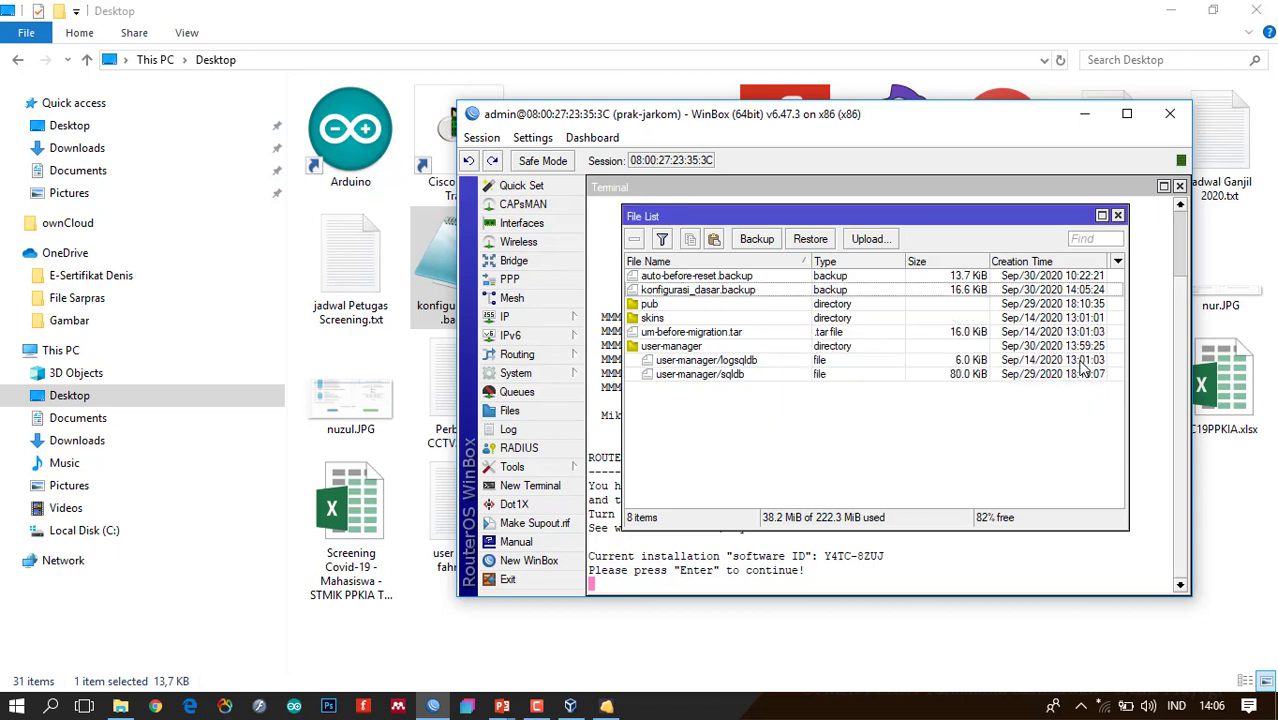
# Download the unencrypted backup to the Desktop and open it in Notepad.
pyautogui.click(748, 307)
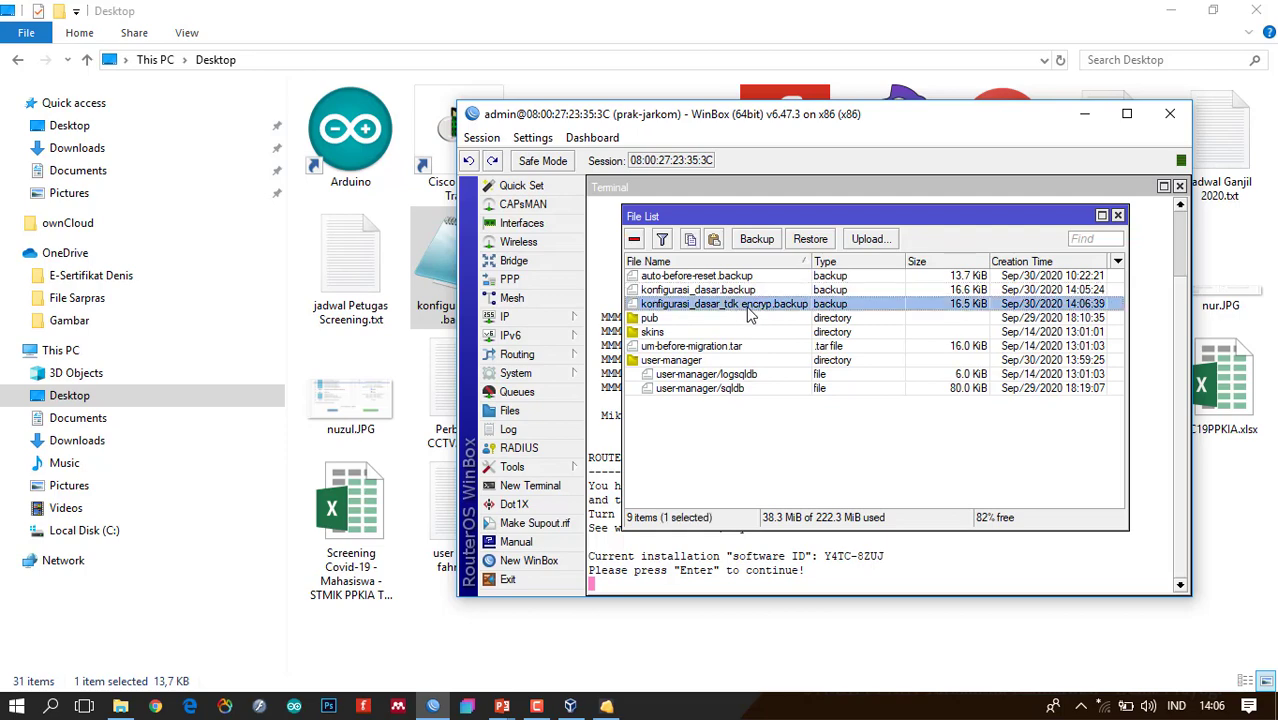
pyautogui.rightClick(812, 308)
pyautogui.click(817, 463)
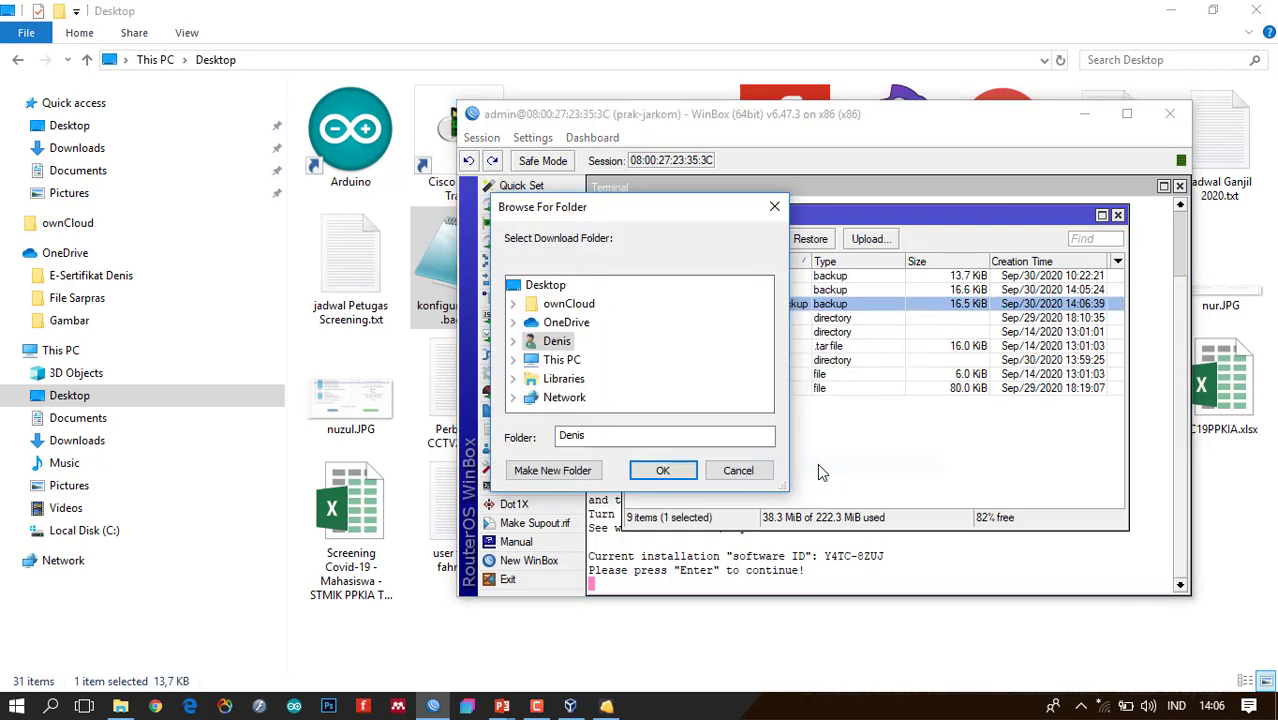
pyautogui.click(560, 286)
pyautogui.click(660, 471)
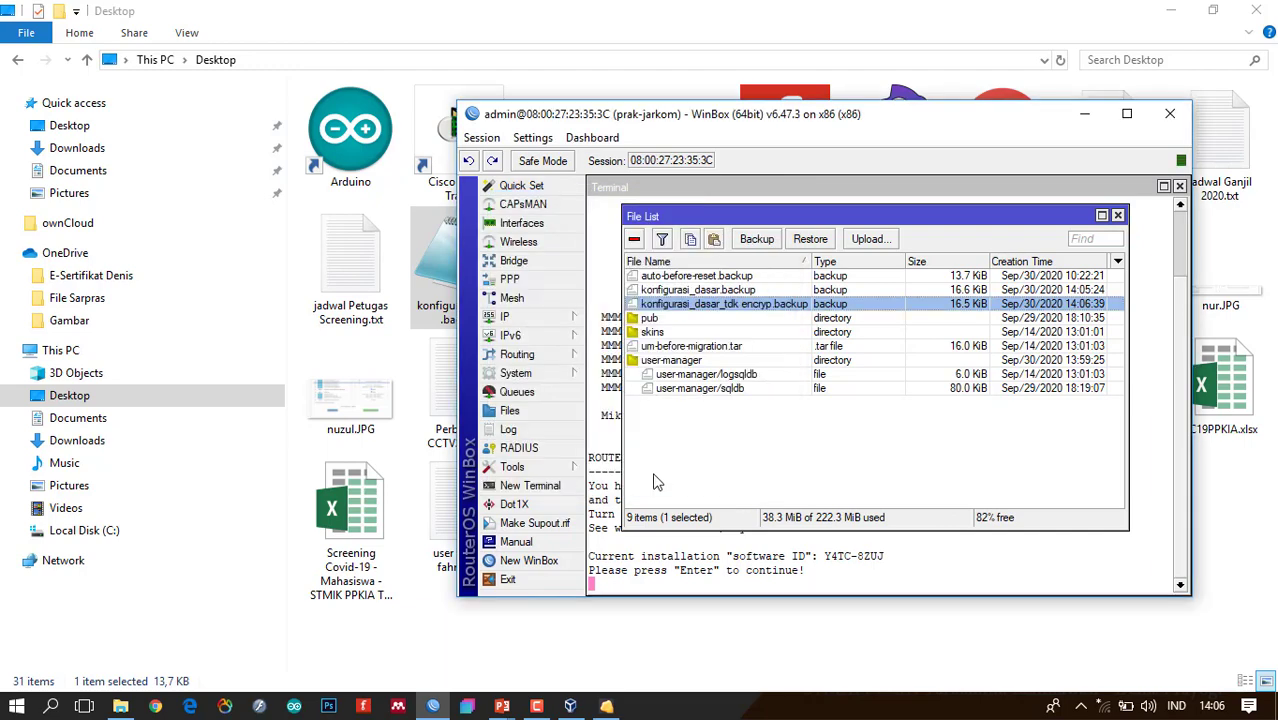
pyautogui.click(503, 632)
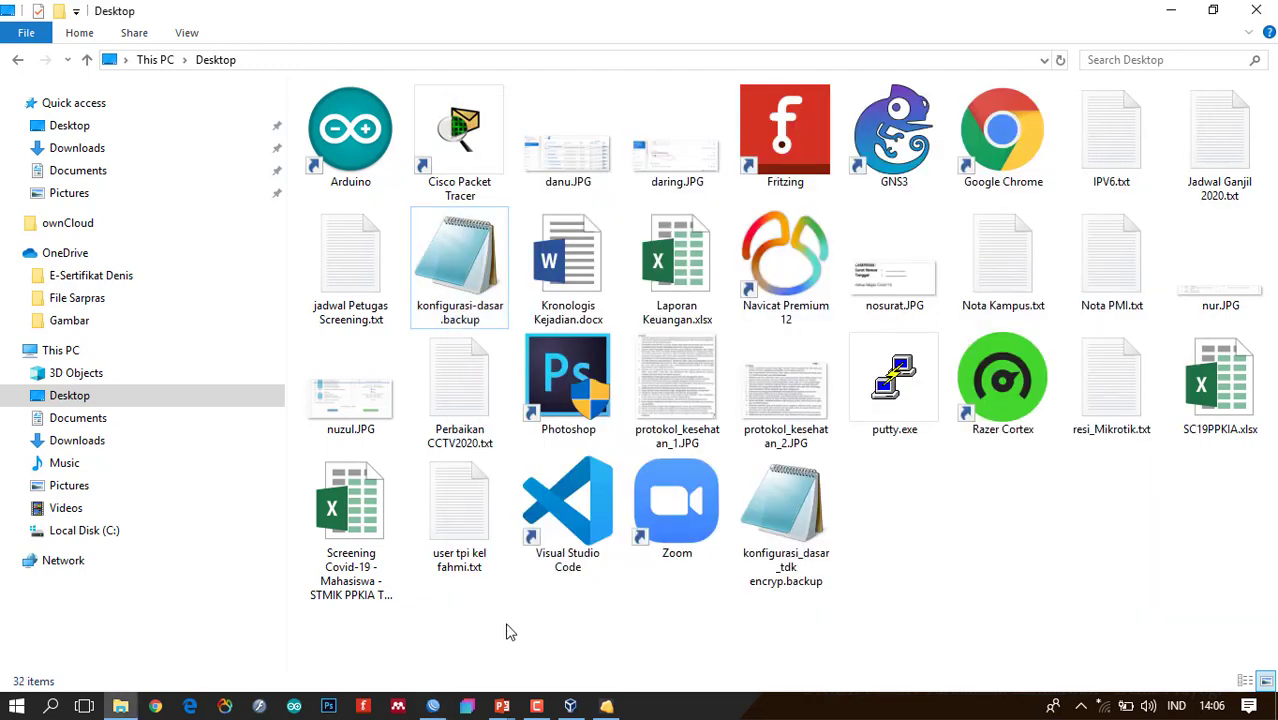
pyautogui.doubleClick(783, 558)
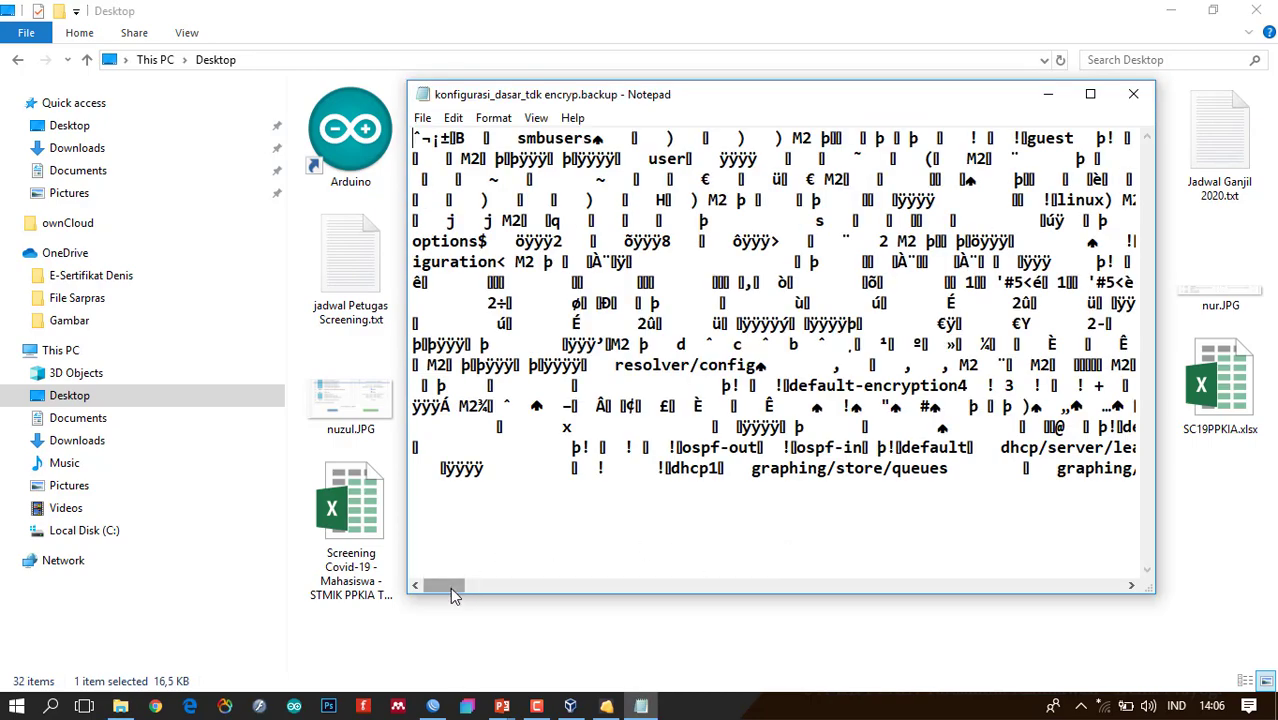
# Highlight readable strings like 'system default user' in the maximized backup text, then close Notepad.
pyautogui.moveTo(450, 594); pyautogui.dragTo(507, 586)
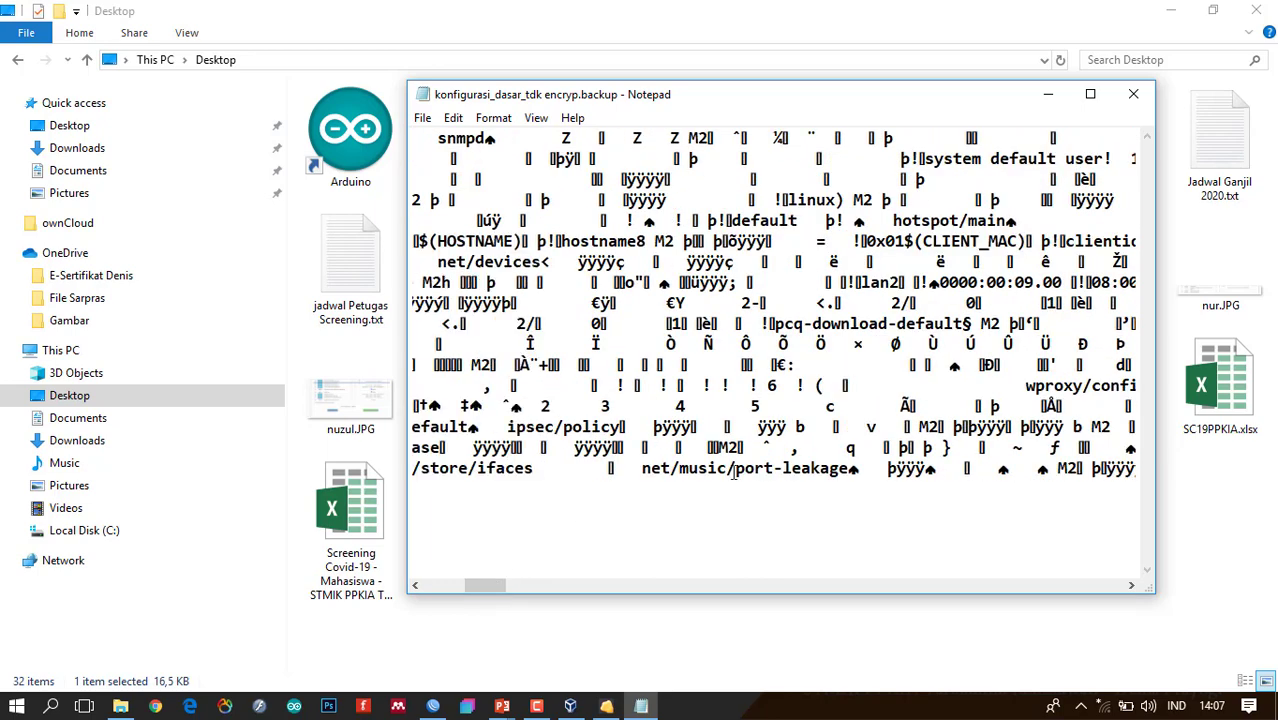
pyautogui.moveTo(652, 470); pyautogui.dragTo(810, 470)
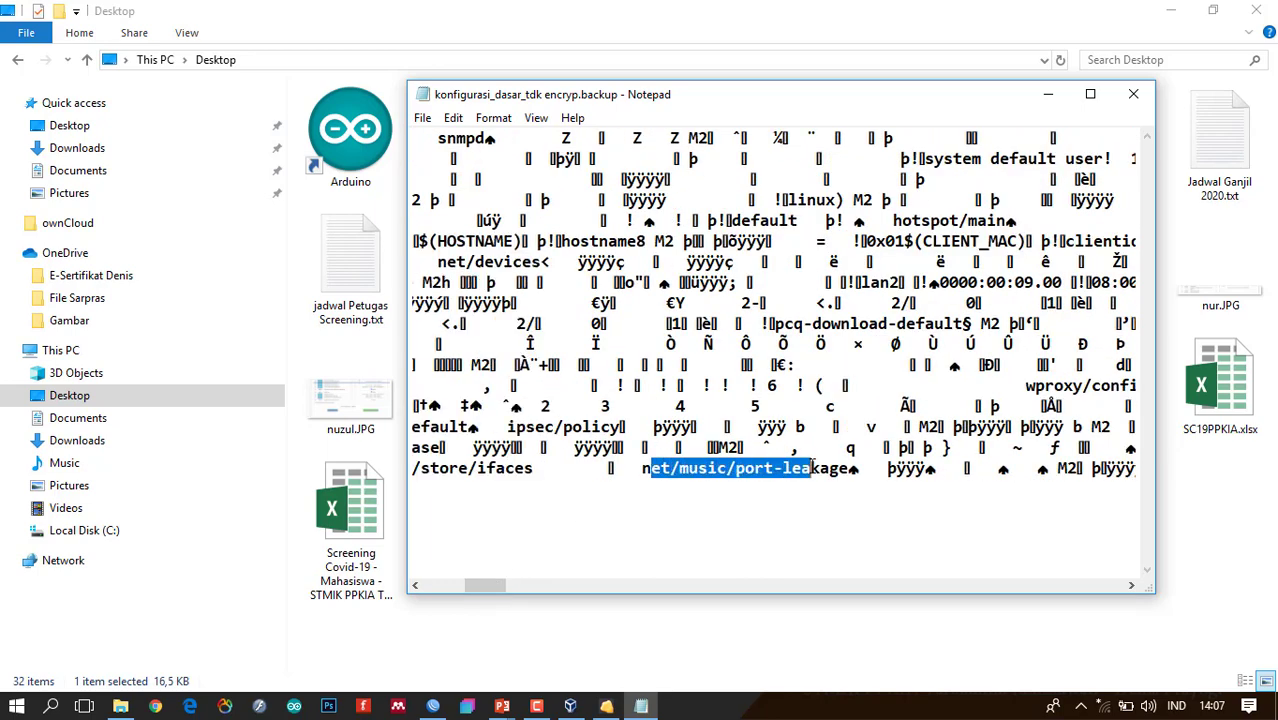
pyautogui.click(1090, 94)
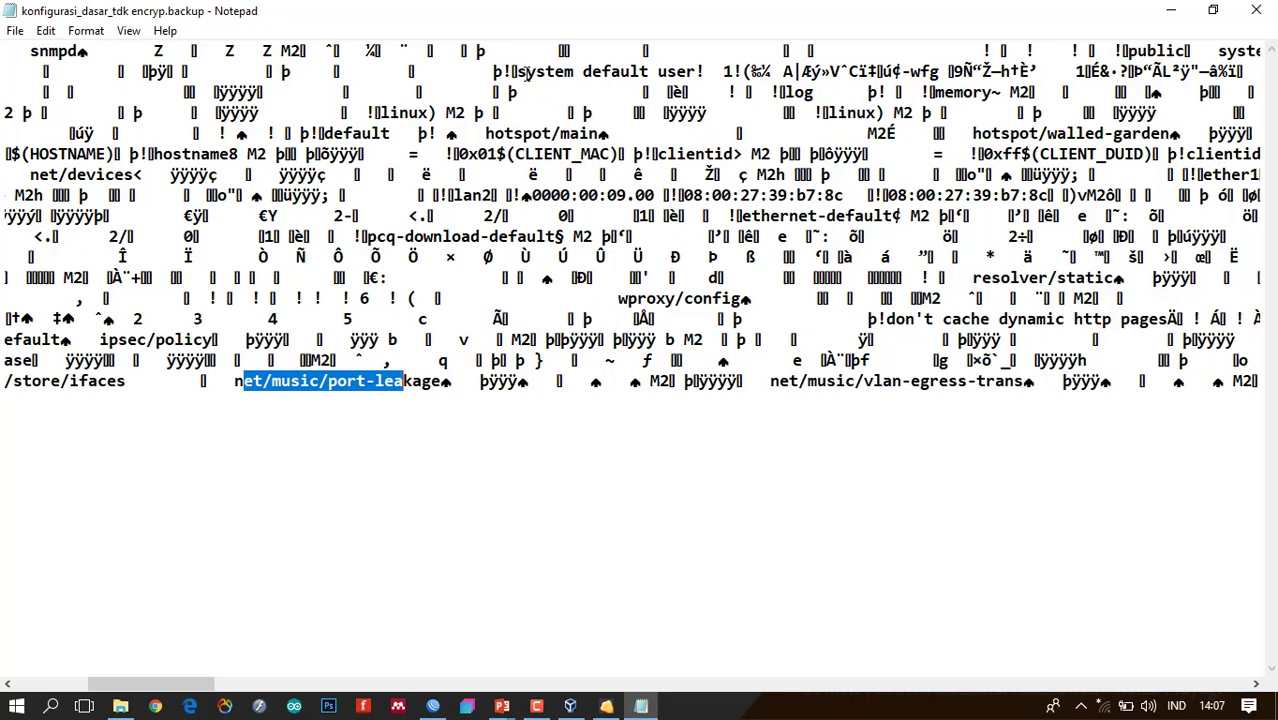
pyautogui.moveTo(518, 71); pyautogui.dragTo(697, 71)
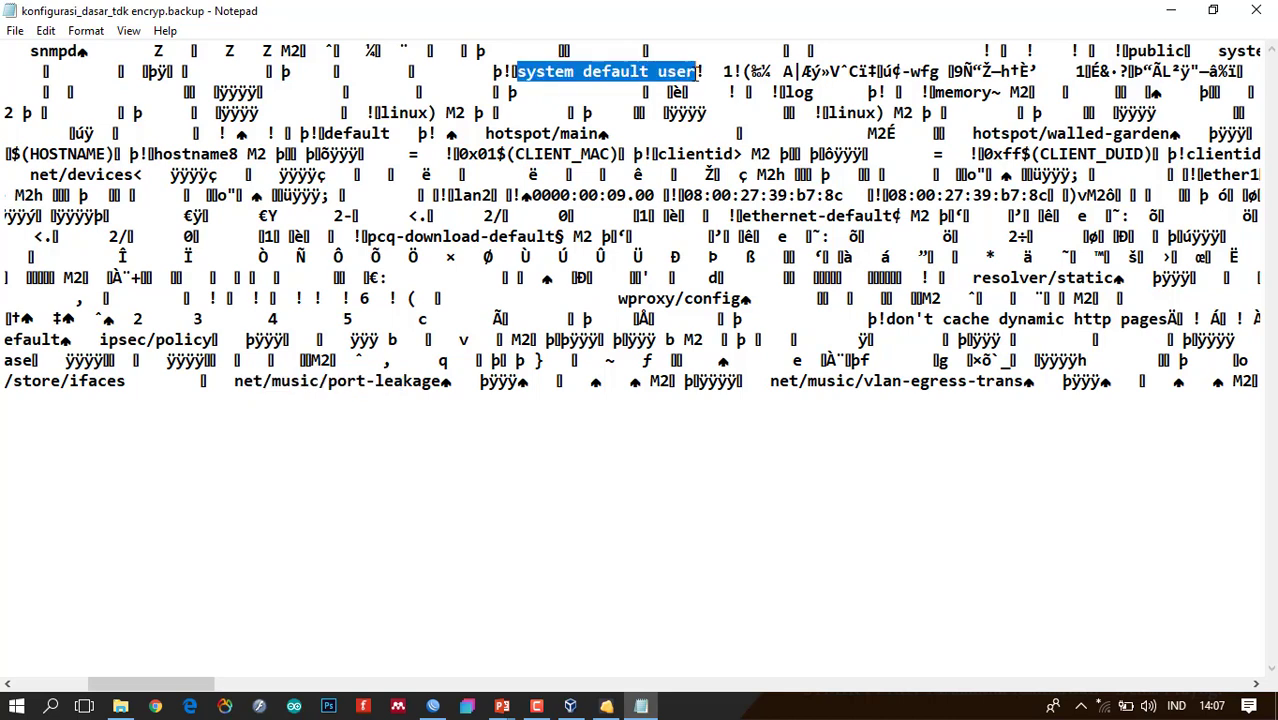
pyautogui.moveTo(171, 684); pyautogui.dragTo(315, 691)
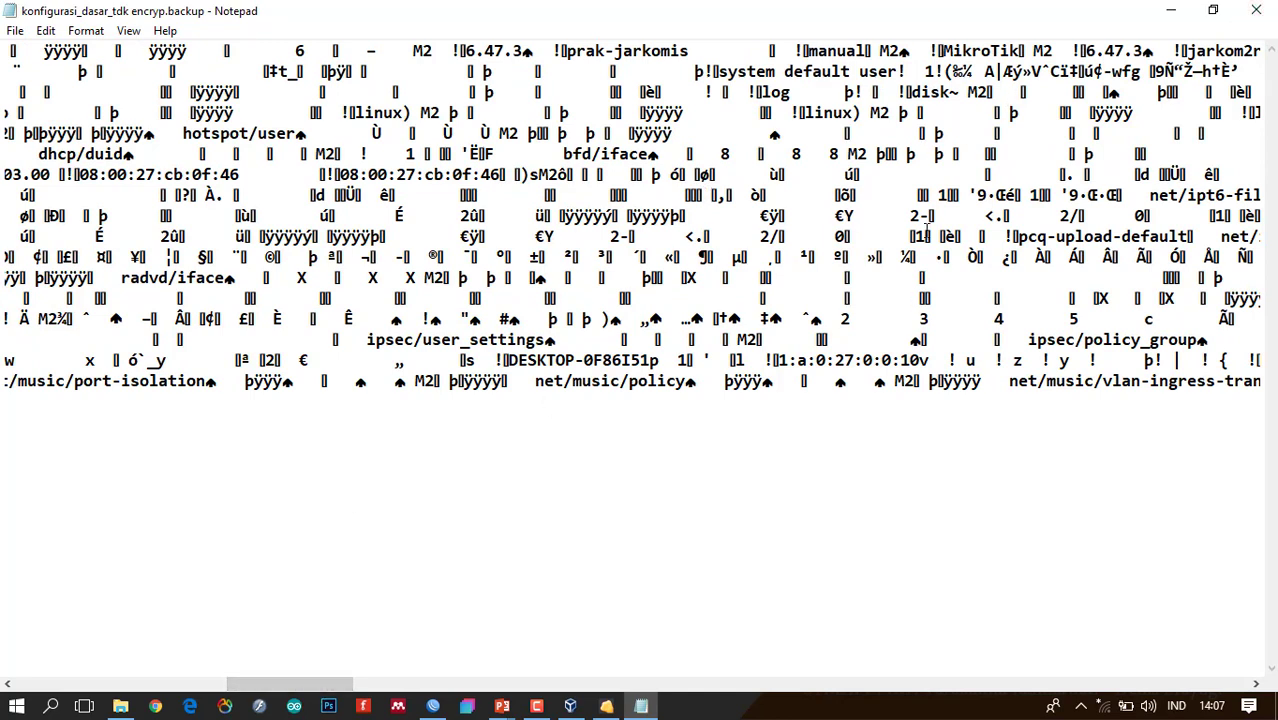
pyautogui.click(1256, 10)
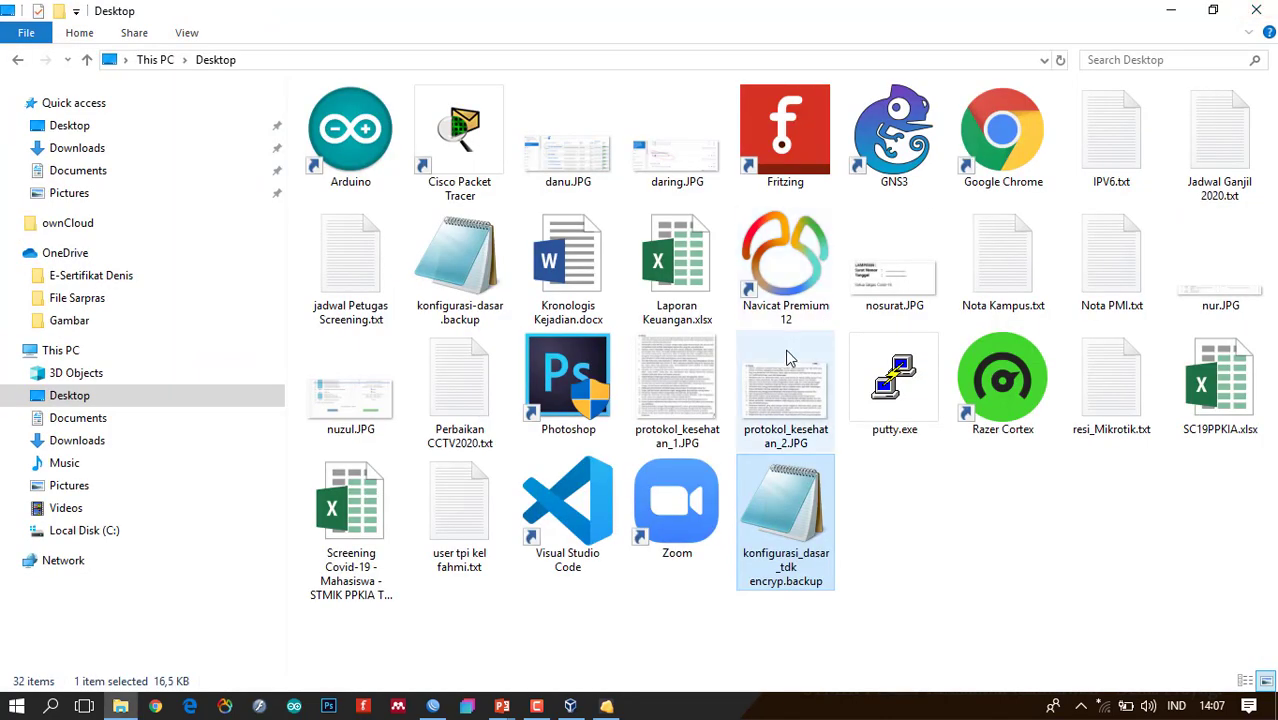
# Show the Backup slide, then slide 8 'Fitur Winbox – Restore', and return to WinBox.
pyautogui.hotkey('alt', 'Tab')
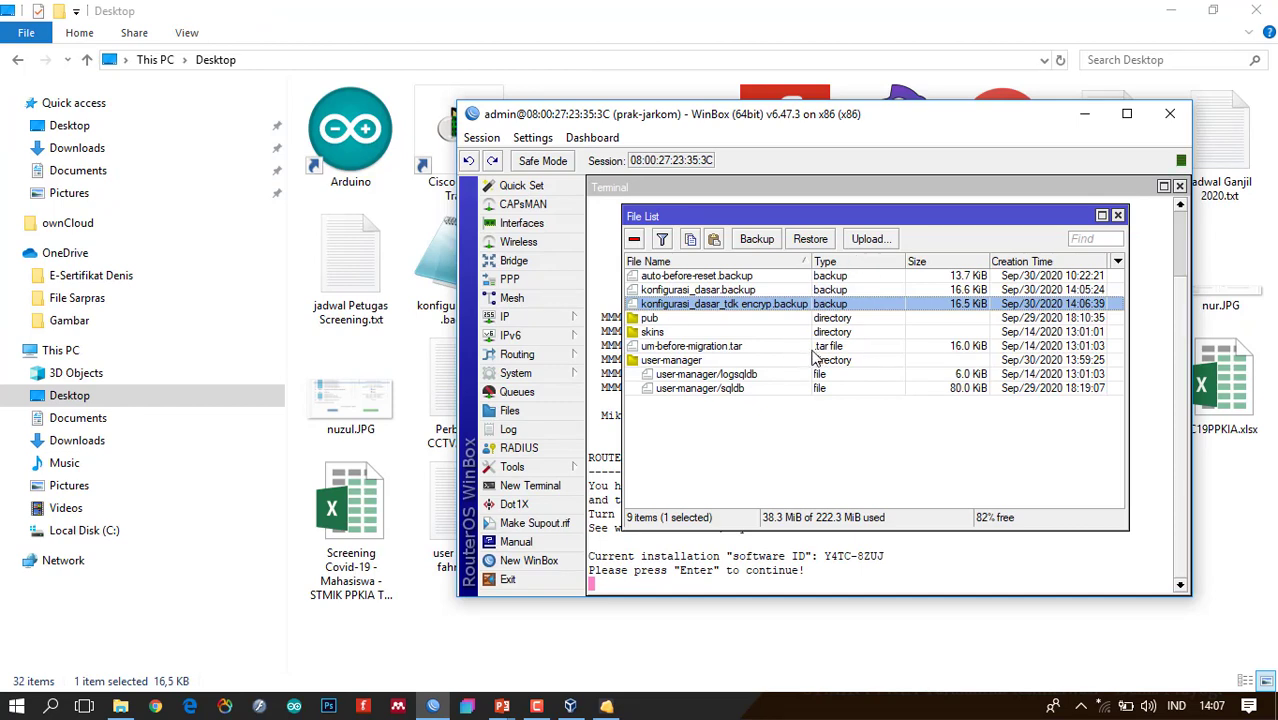
pyautogui.hotkey('alt', 'Tab')
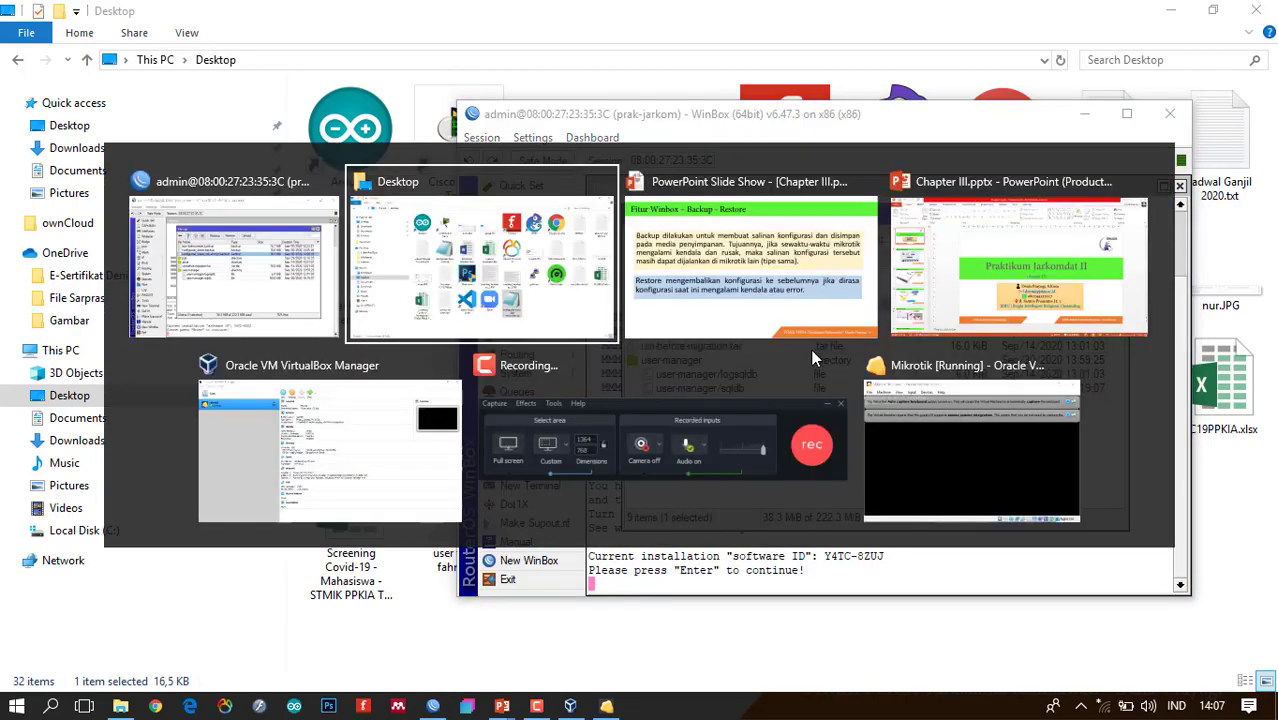
pyautogui.hotkey('alt', 'Tab')
pyautogui.press('Left')
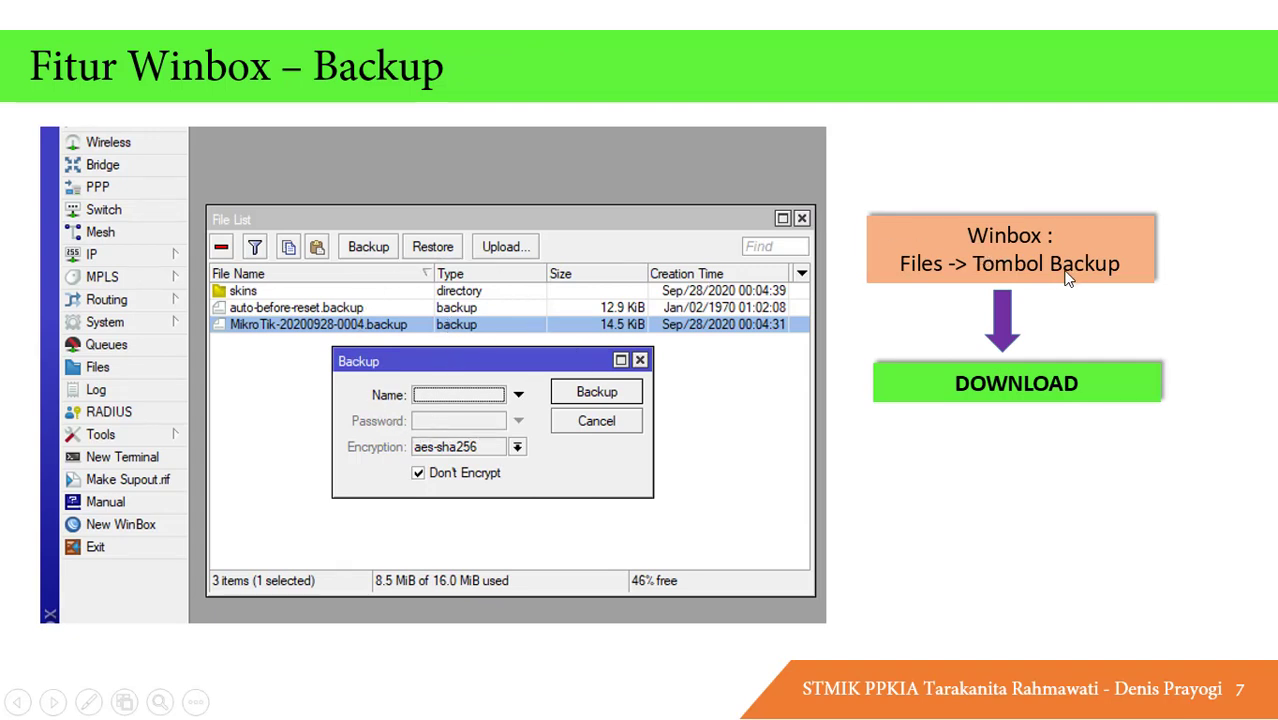
pyautogui.click(1022, 389)
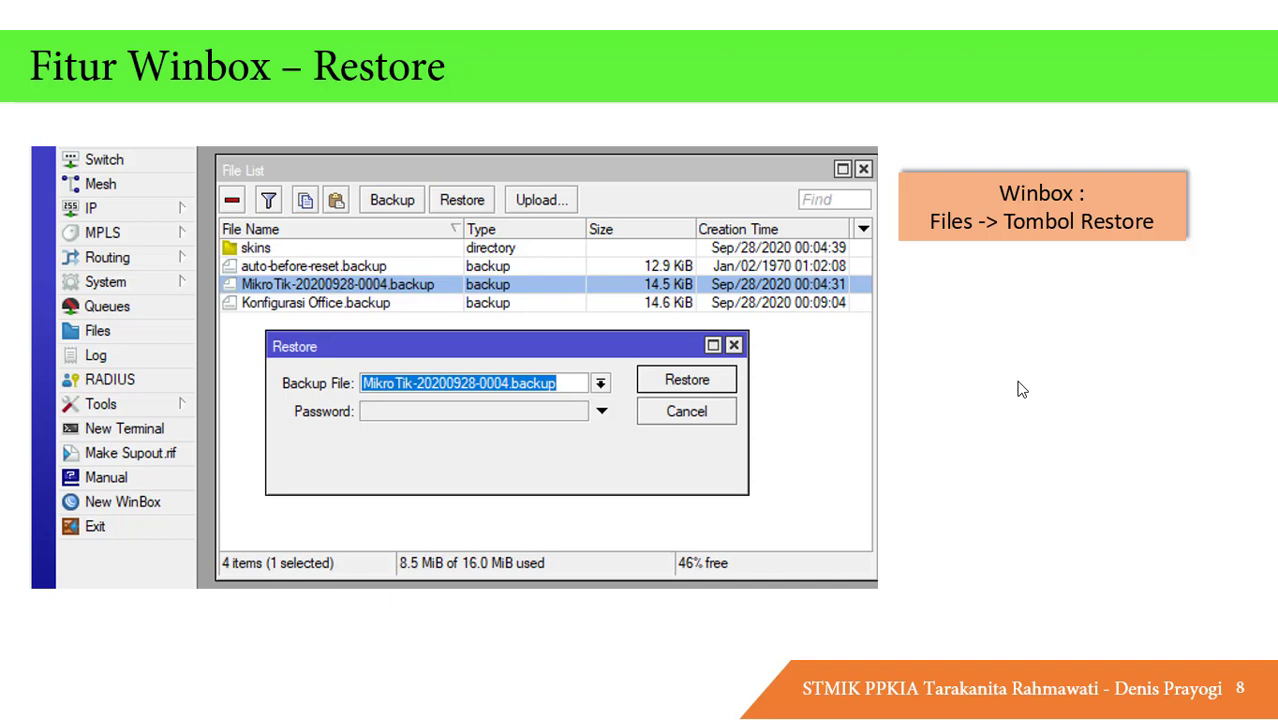
pyautogui.hotkey('alt', 'Tab')
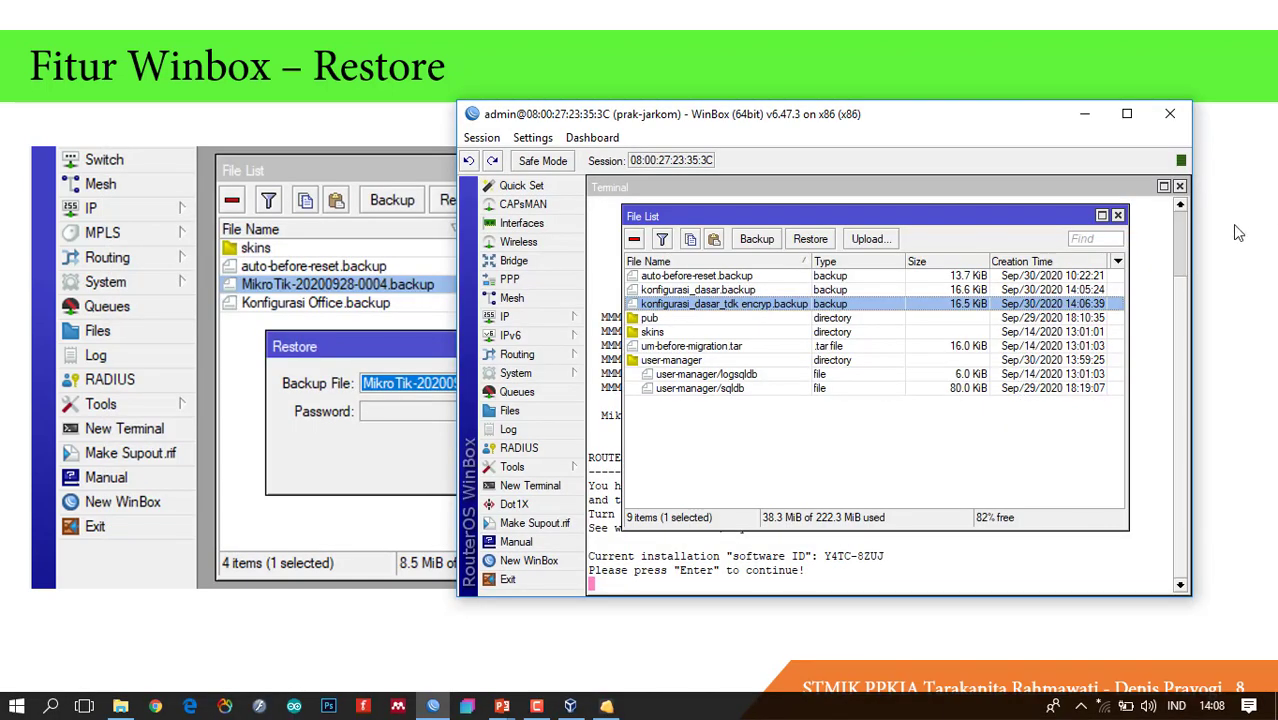
# Close File List and Terminal, then check the IP addresses 192.168.5.1/24 and 10.0.2.15/24.
pyautogui.click(1117, 215)
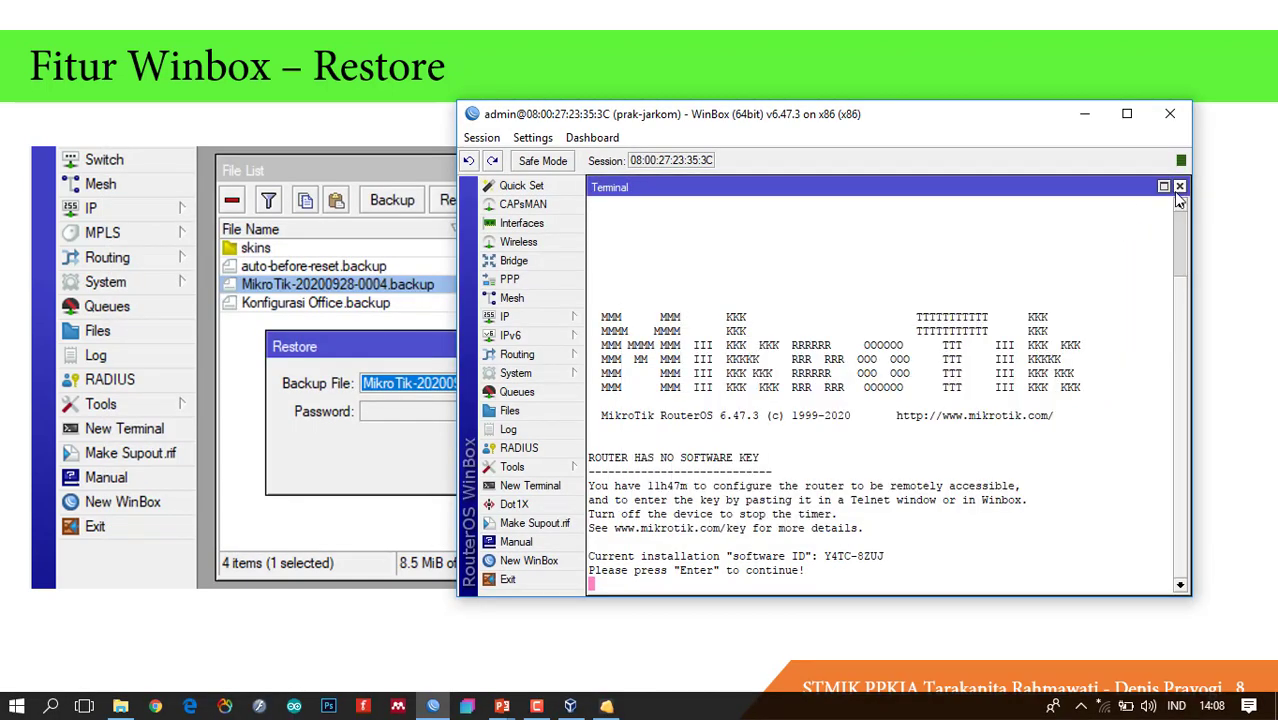
pyautogui.click(1178, 187)
pyautogui.click(550, 320)
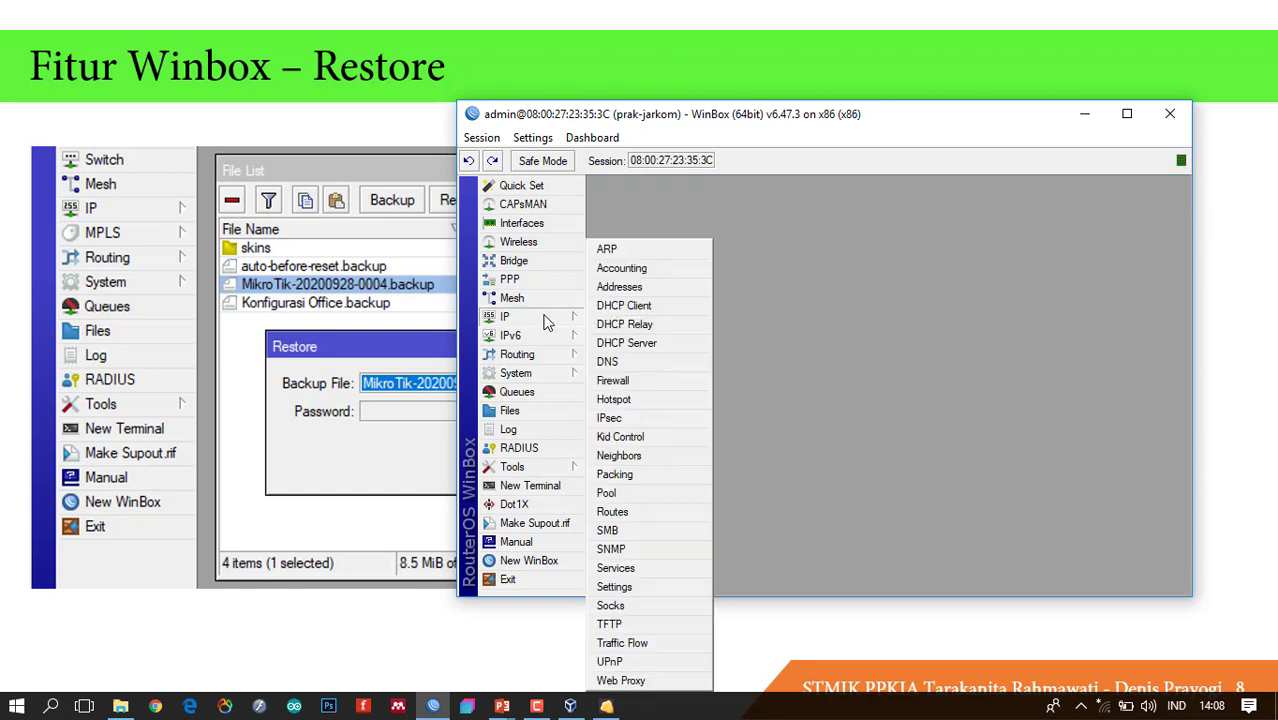
pyautogui.click(643, 287)
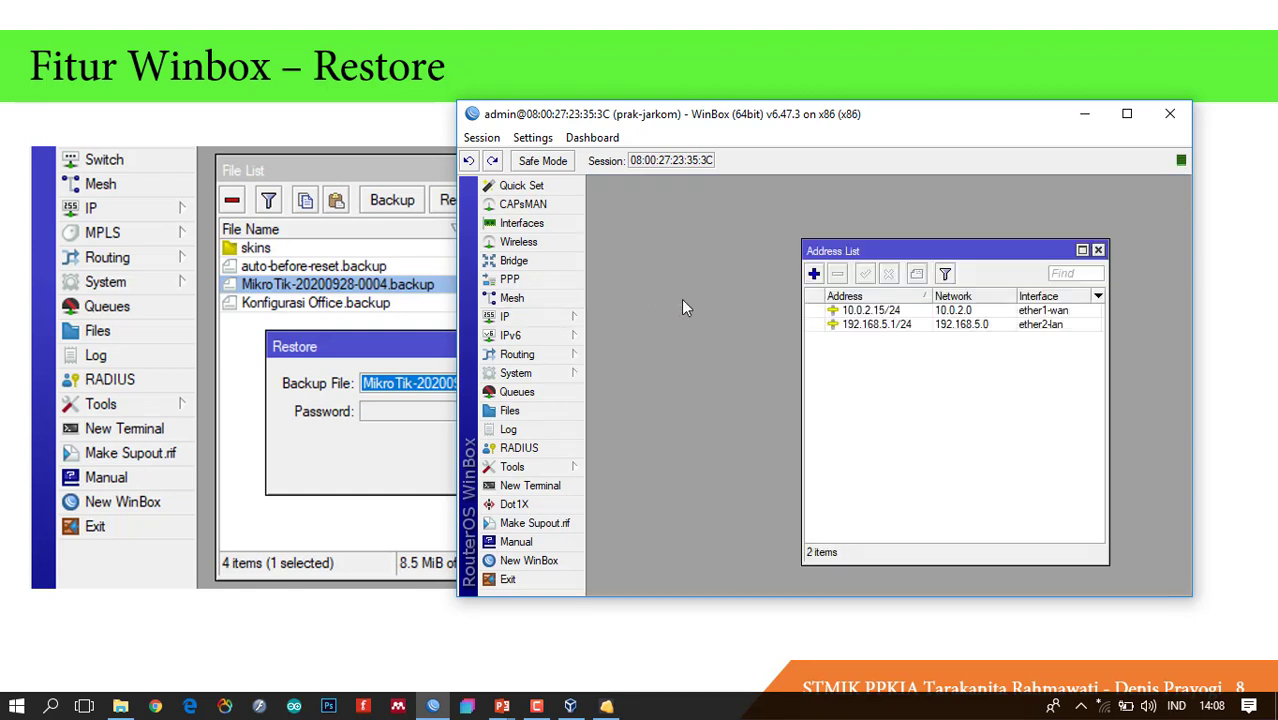
pyautogui.click(884, 324)
pyautogui.keyDown('shift'); pyautogui.click(884, 311); pyautogui.keyUp('shift')
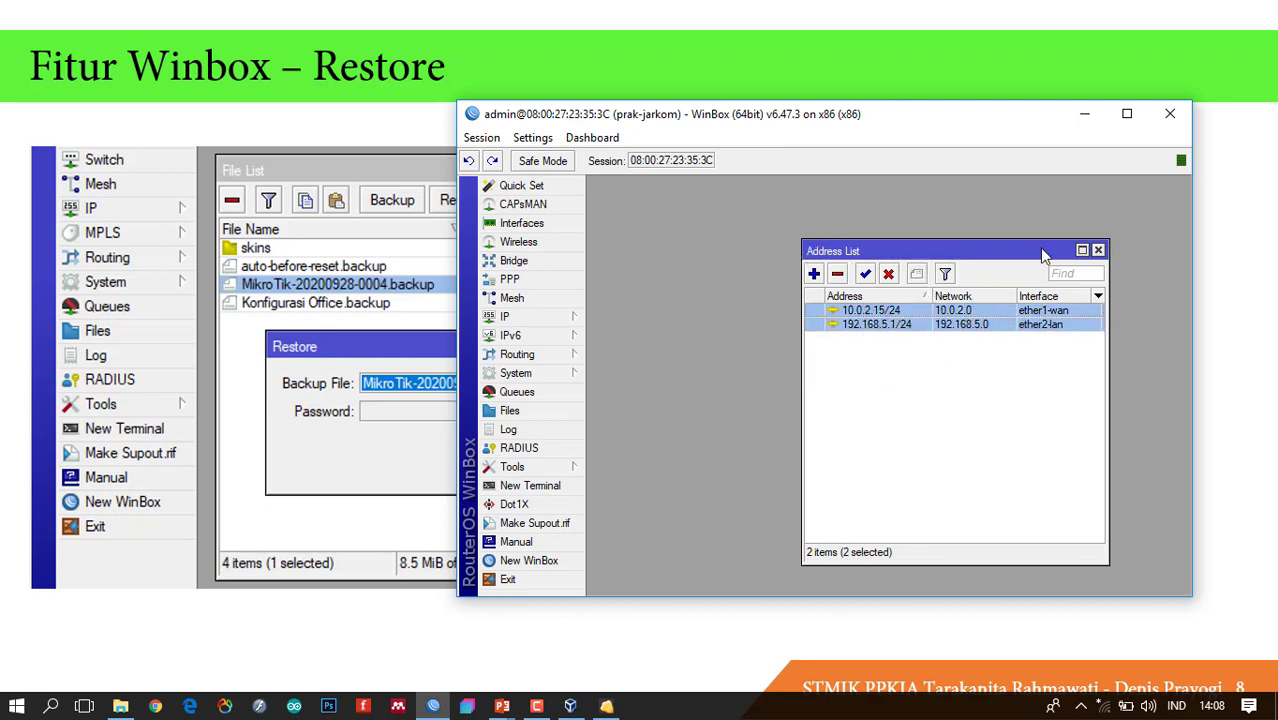
pyautogui.click(1098, 249)
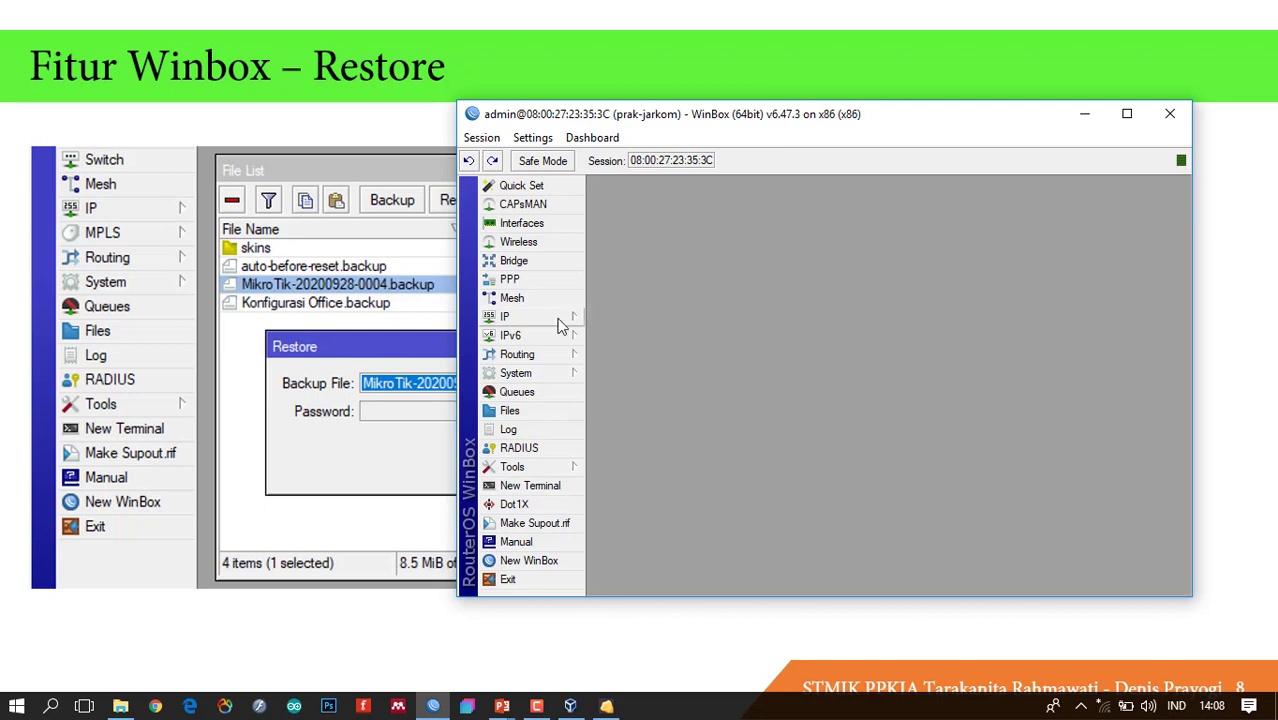
# Reset the router configuration, confirm the reboot, and disconnect the session.
pyautogui.click(558, 374)
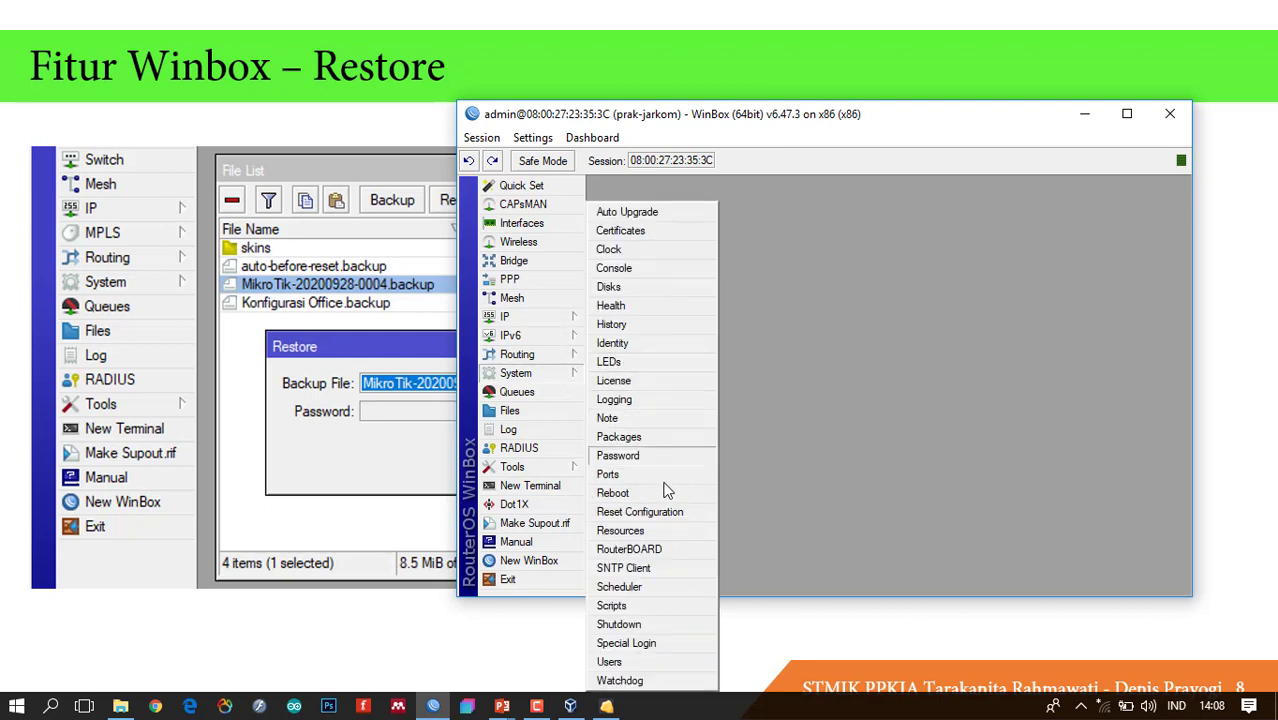
pyautogui.click(669, 514)
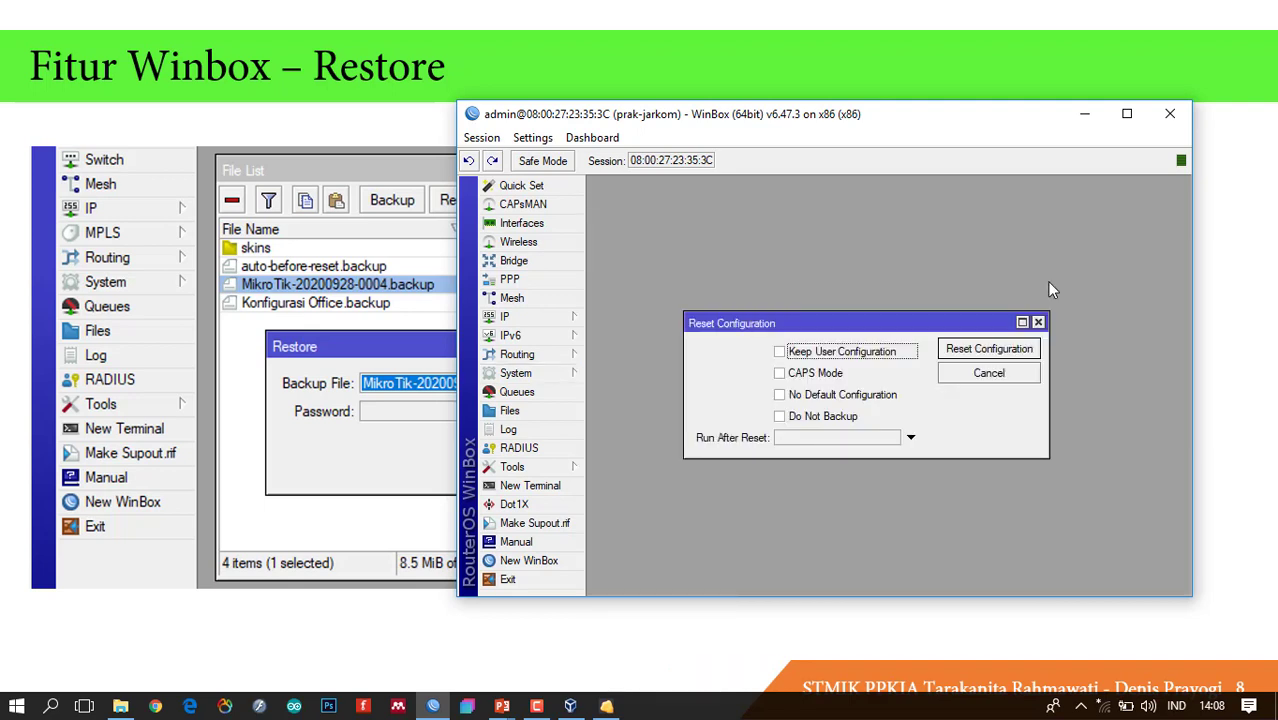
pyautogui.click(990, 348)
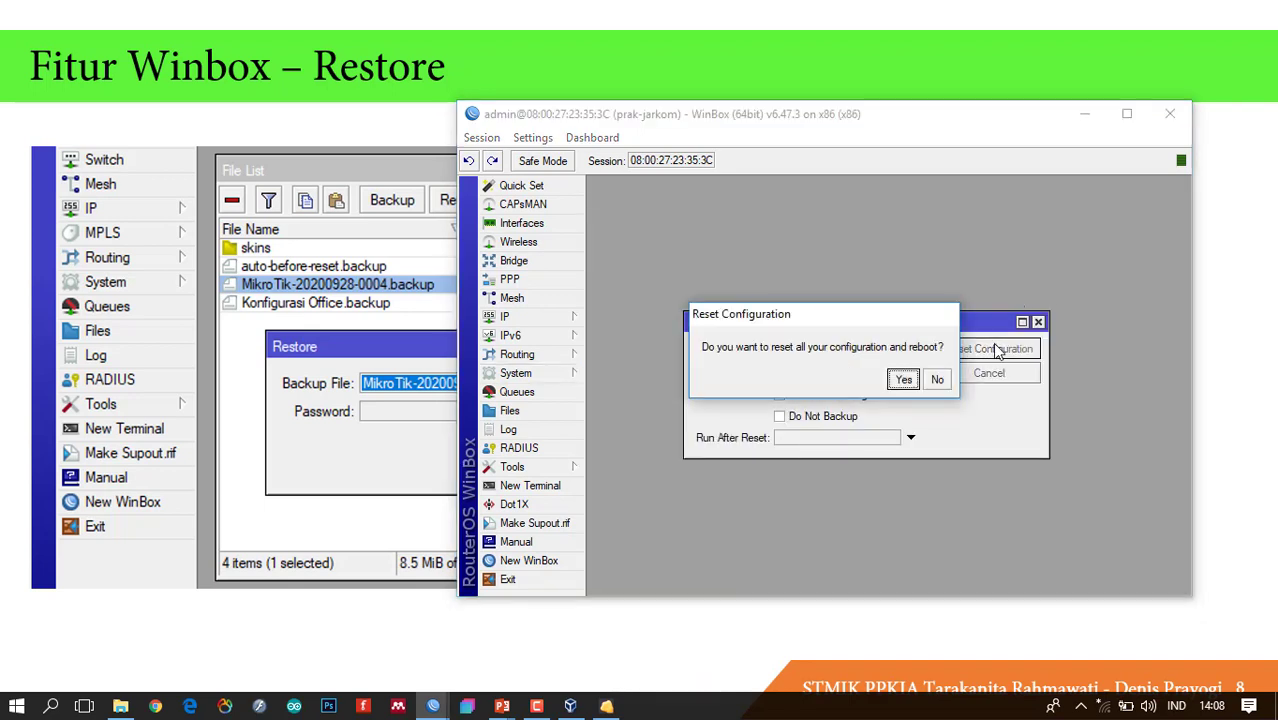
pyautogui.click(904, 380)
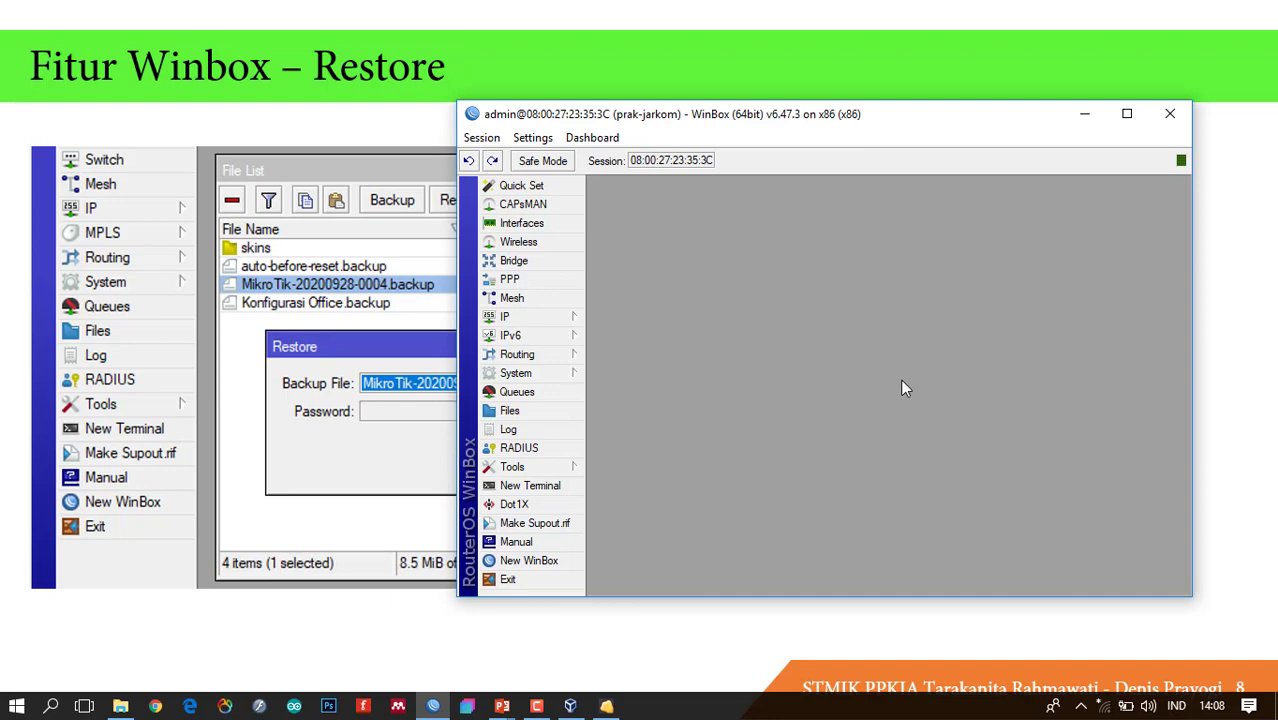
pyautogui.click(481, 137)
pyautogui.click(535, 304)
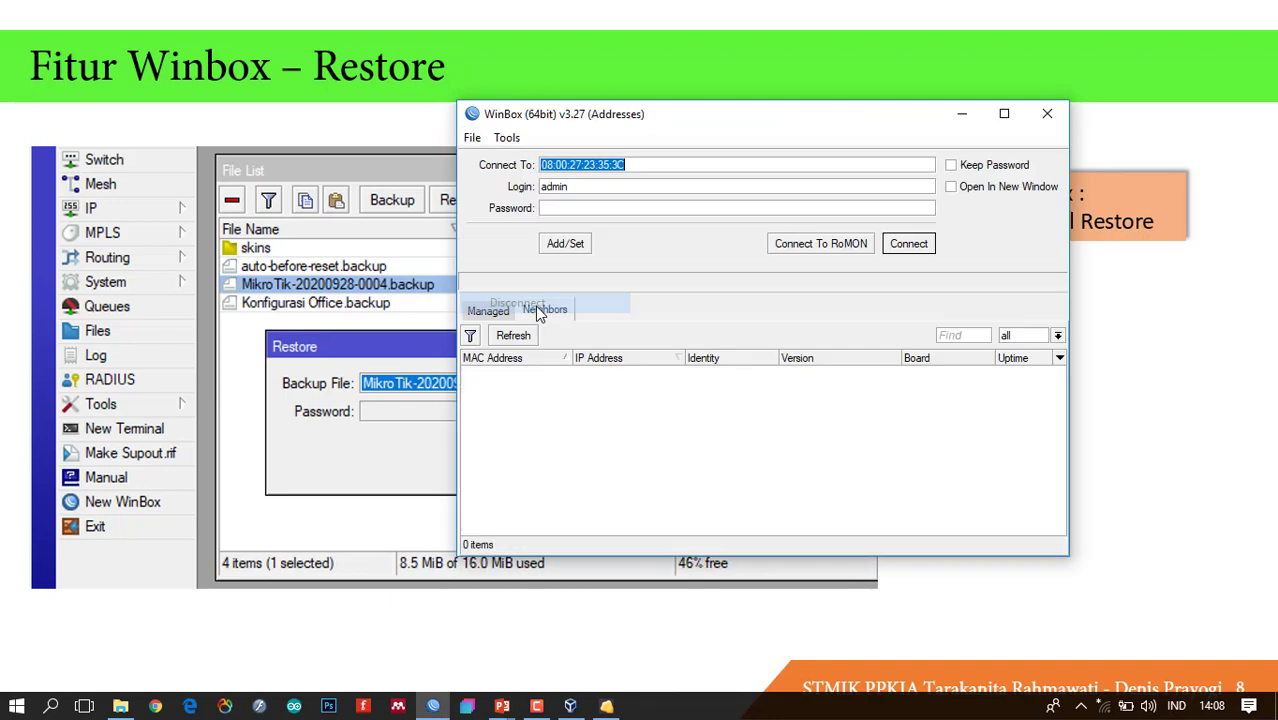
# Dismiss the VirtualBox pointer-integration and keyboard-capture notices and reposition the login window.
pyautogui.moveTo(698, 118); pyautogui.dragTo(462, 123)
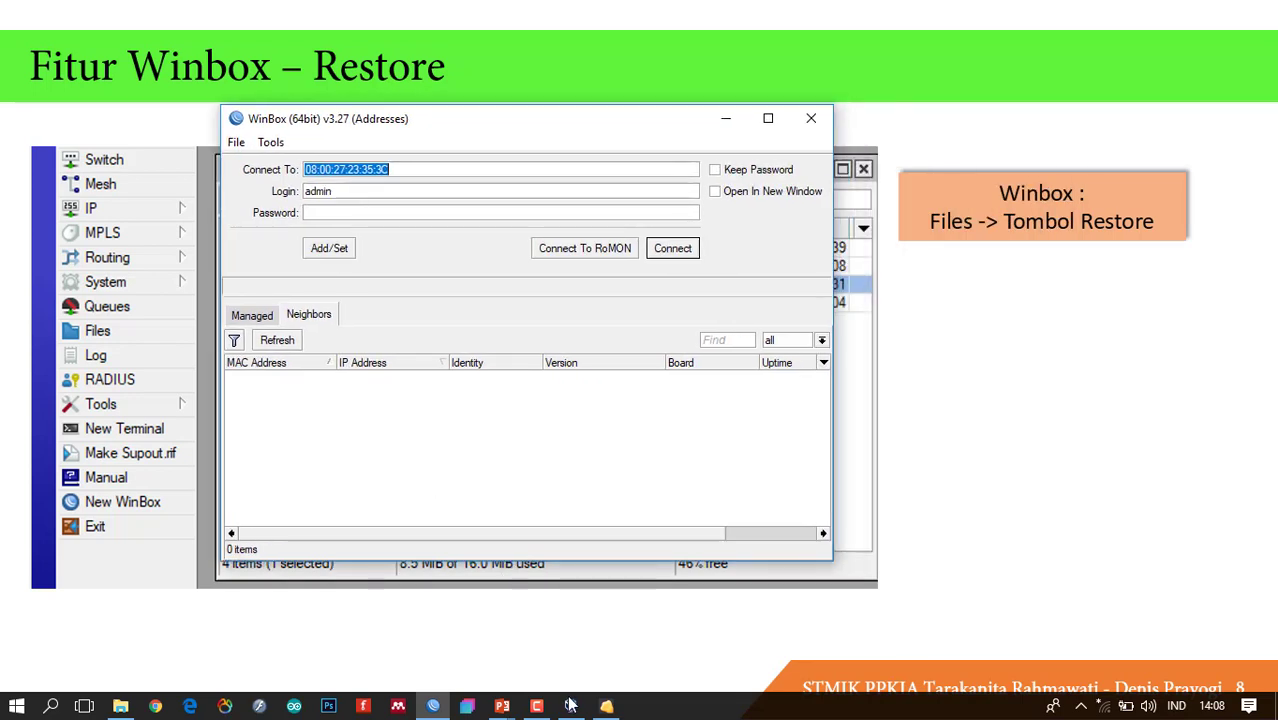
pyautogui.click(606, 706)
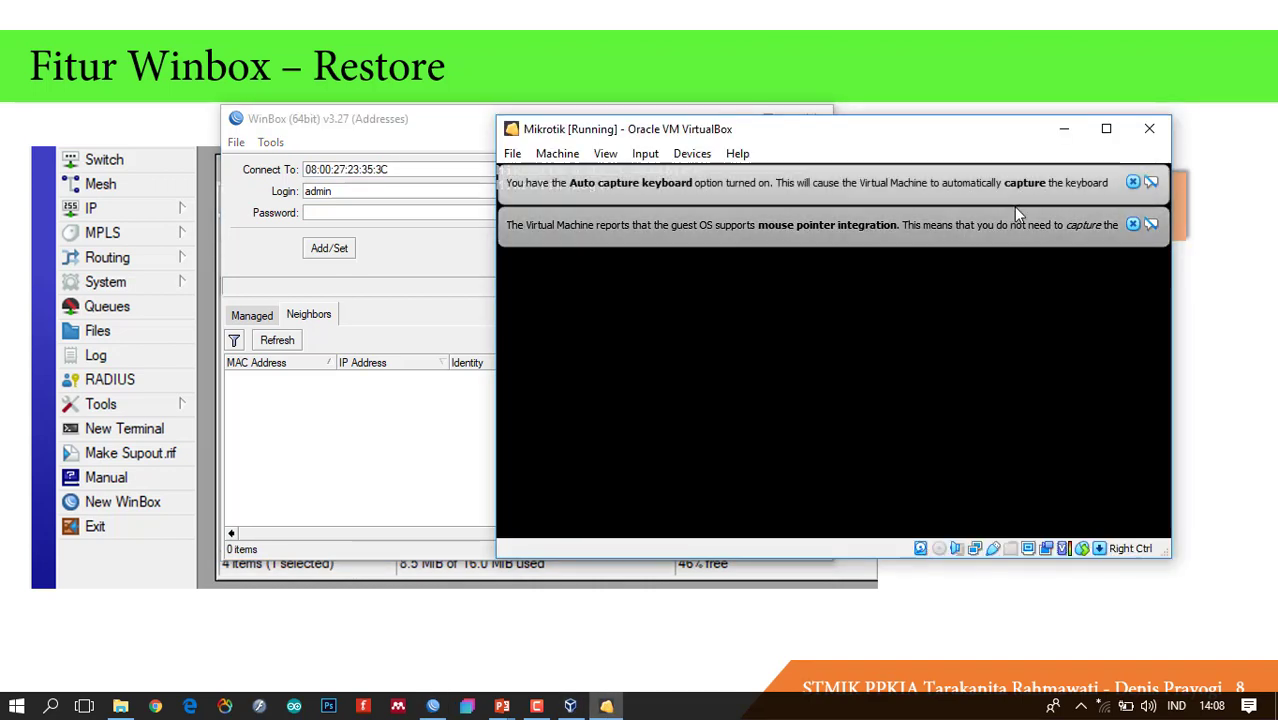
pyautogui.click(1133, 224)
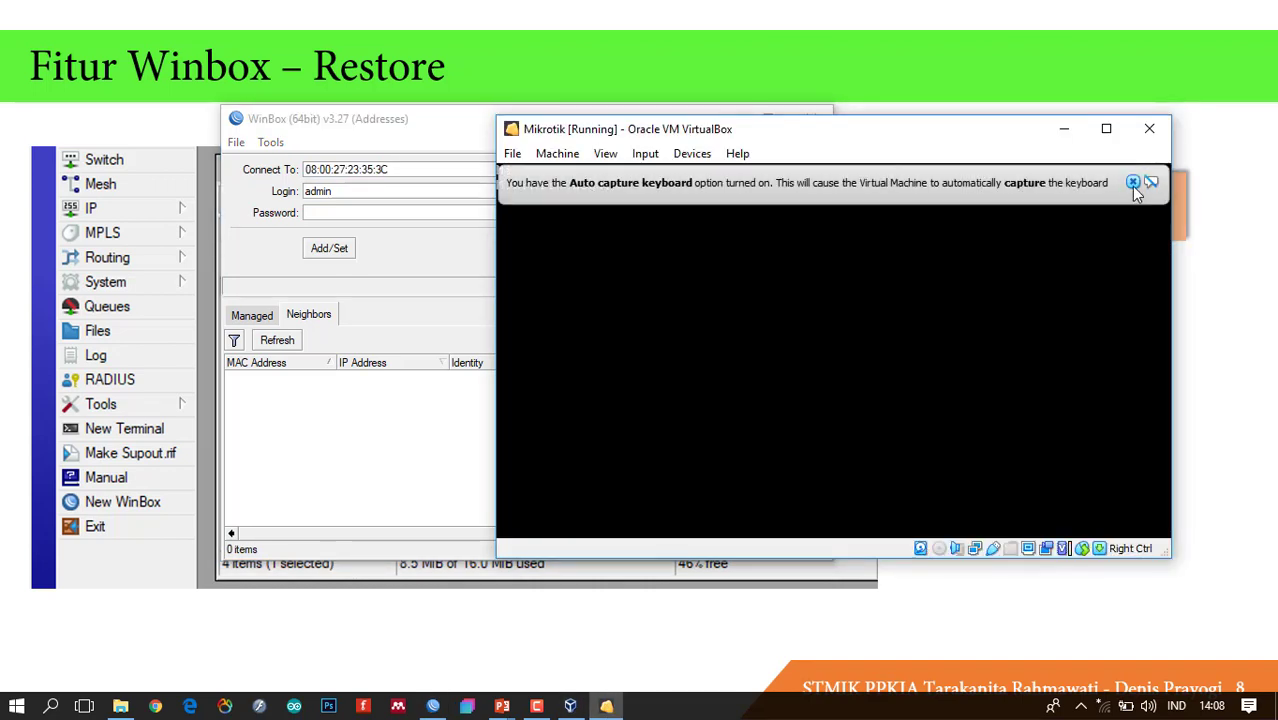
pyautogui.click(1133, 182)
pyautogui.click(376, 124)
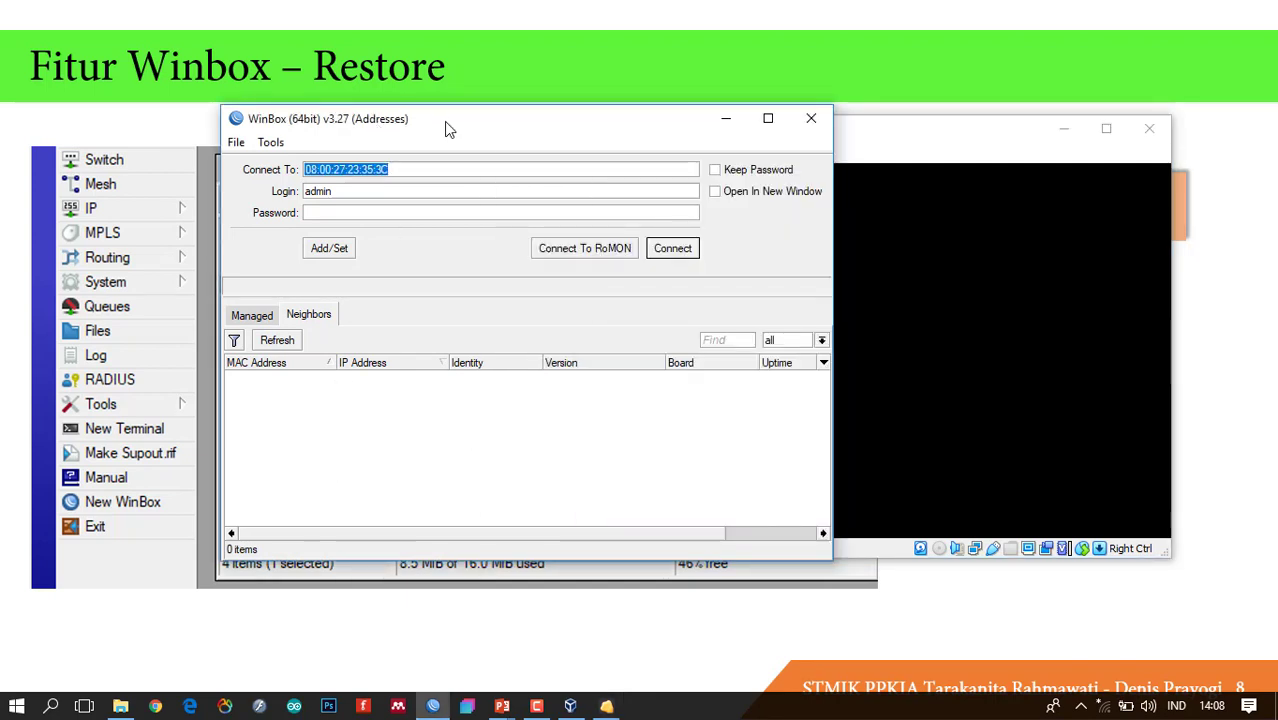
pyautogui.moveTo(444, 121); pyautogui.dragTo(358, 103)
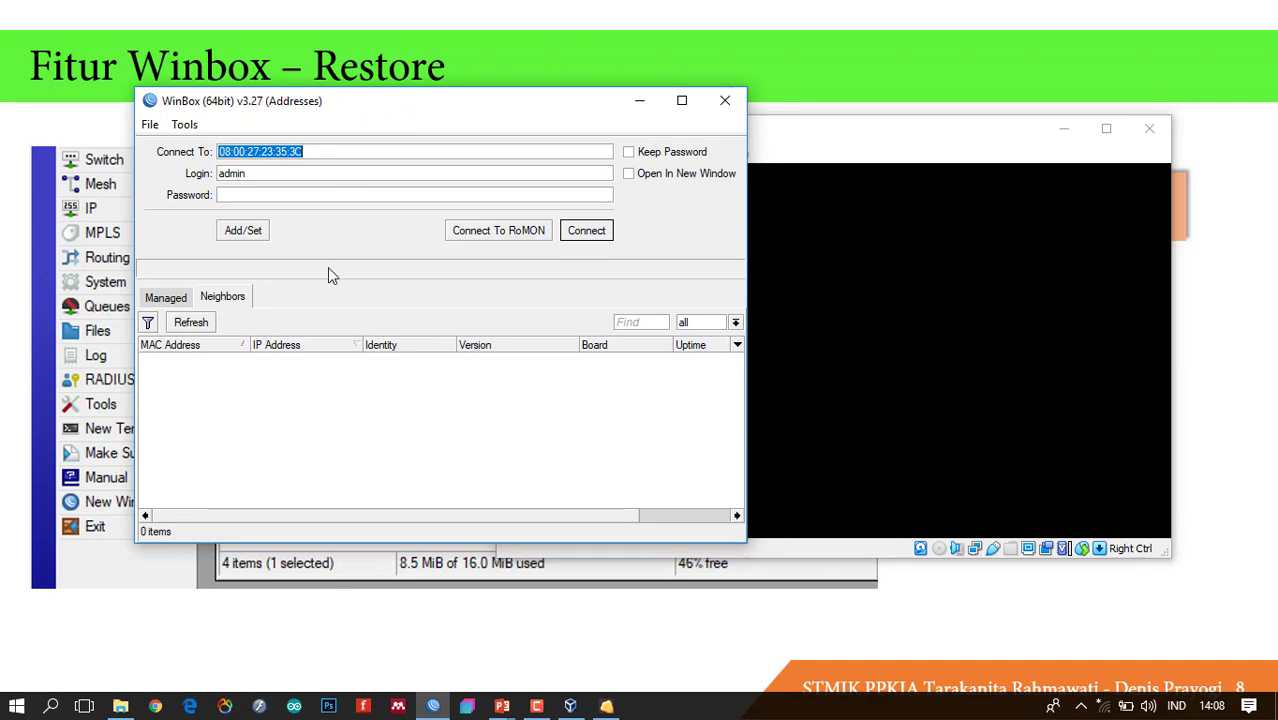
# Refresh the neighbor list and connect to router 08:00:27:23:35:3C.
pyautogui.click(198, 326)
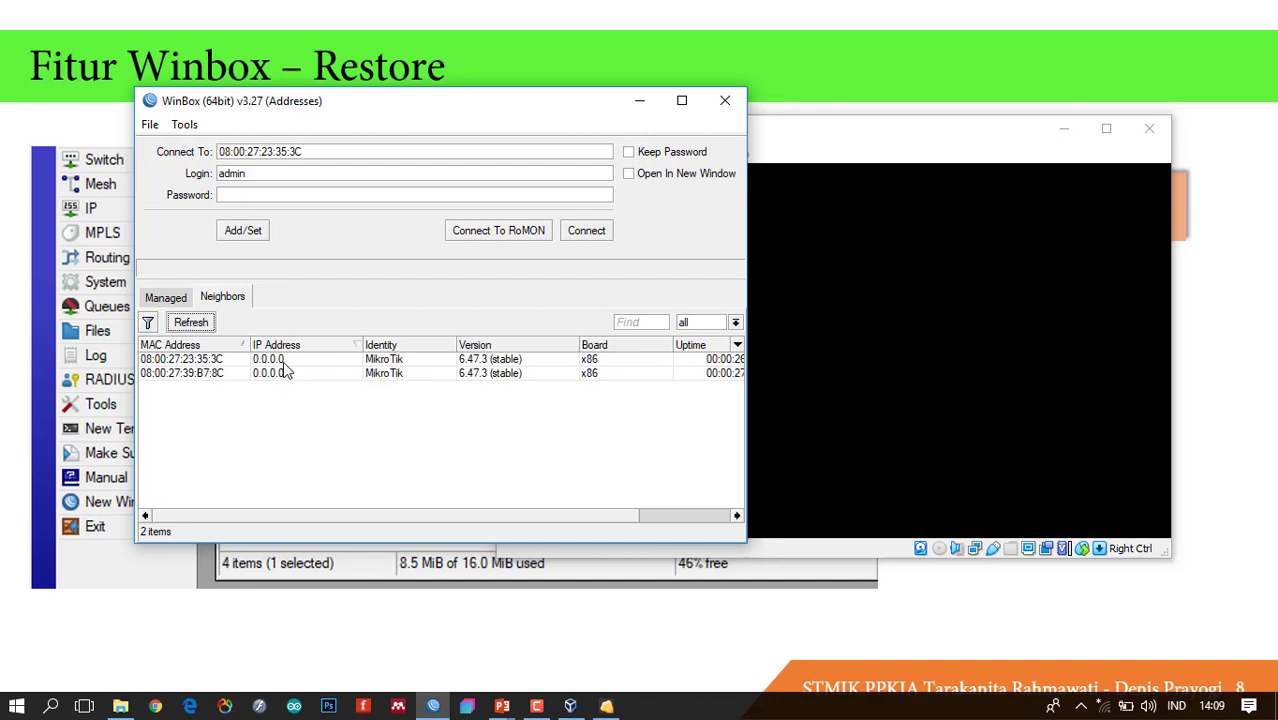
pyautogui.click(240, 359)
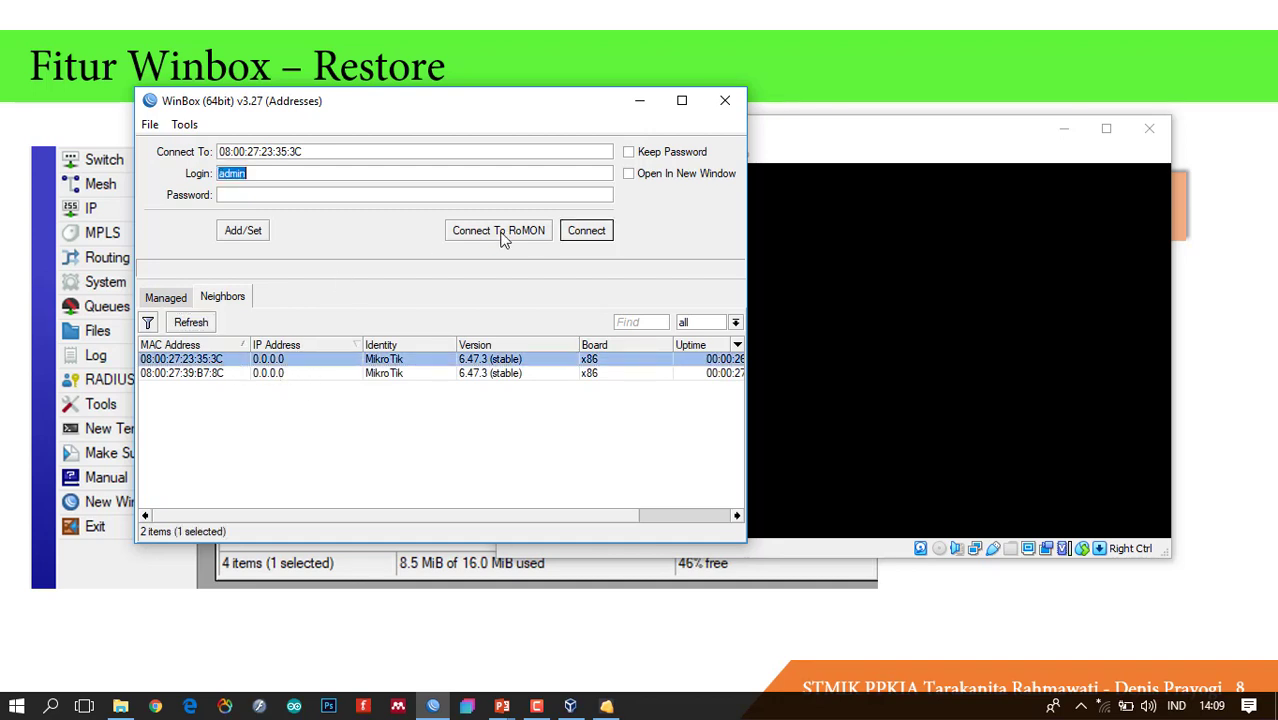
pyautogui.click(588, 232)
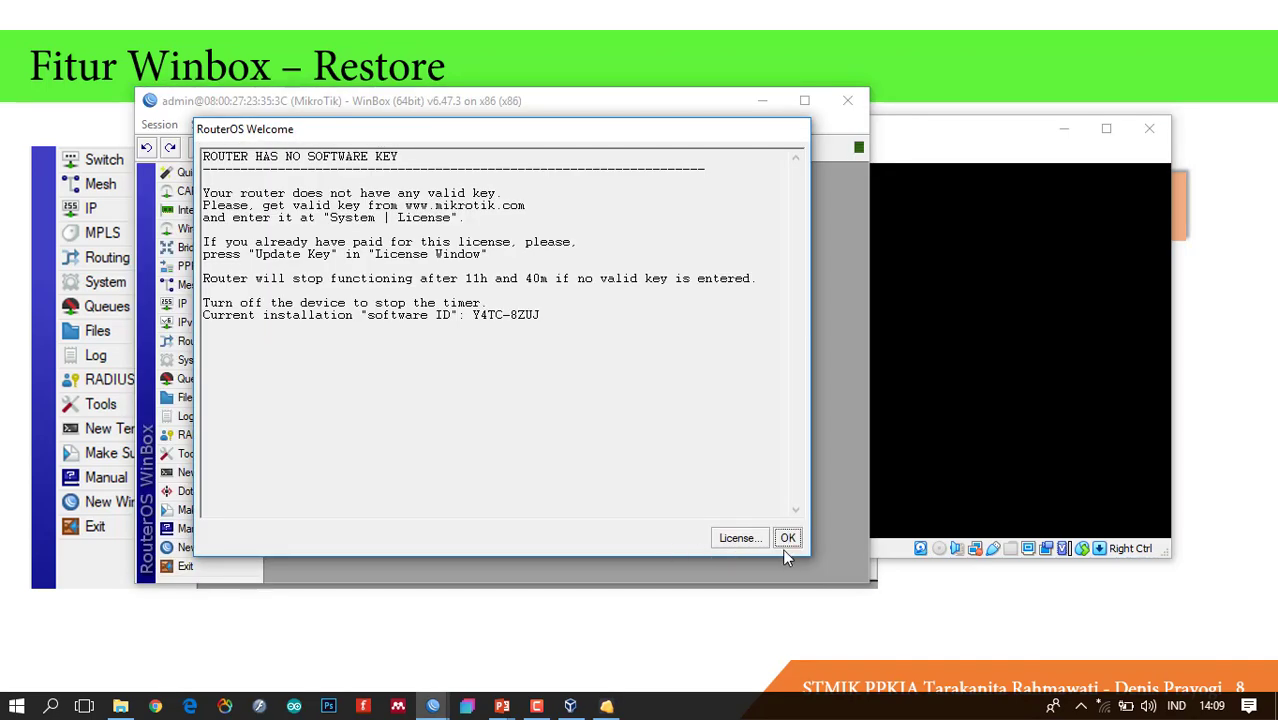
# Dismiss the licence notice and confirm IP Addresses lists only 192.168.88.1/24 on ether1.
pyautogui.click(786, 540)
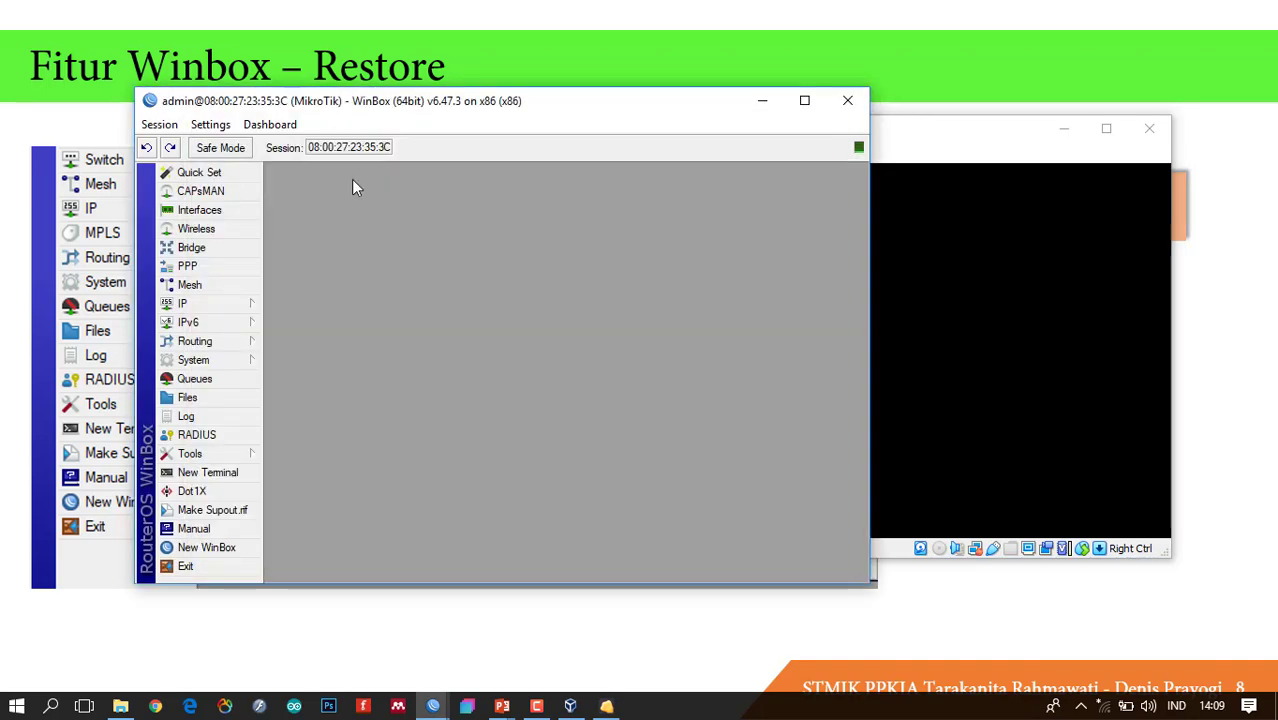
pyautogui.click(238, 303)
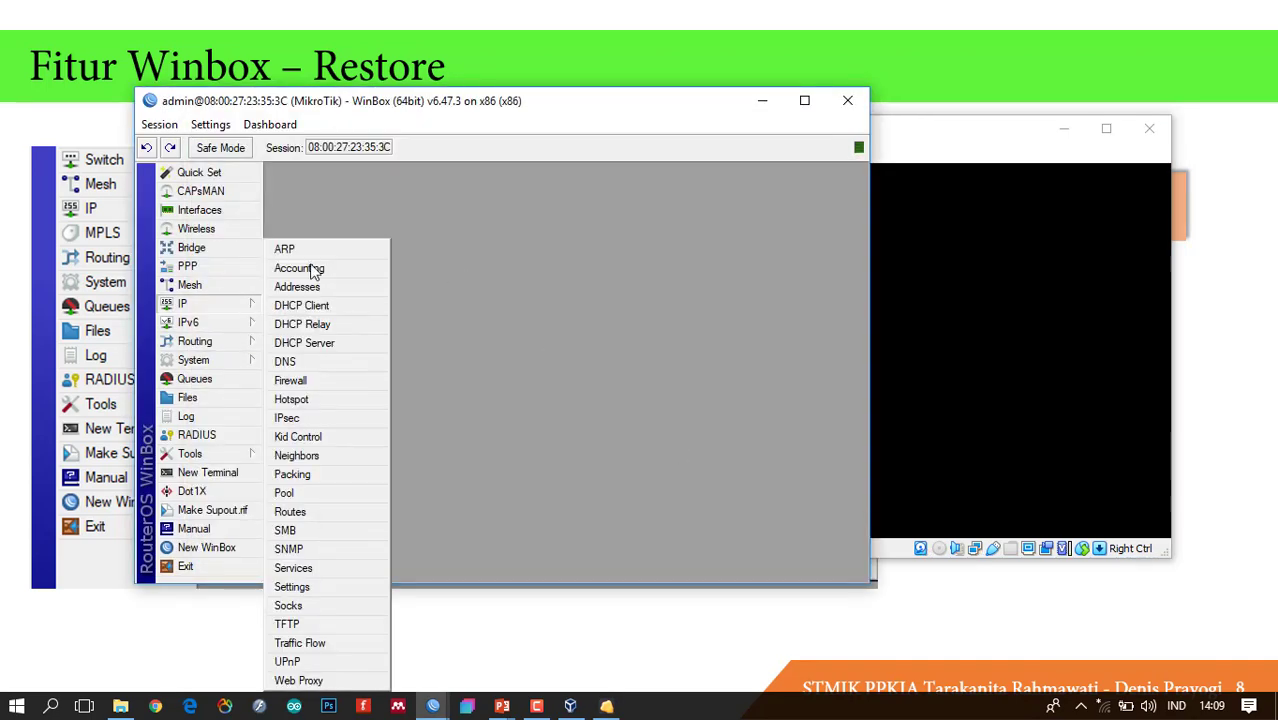
pyautogui.click(369, 292)
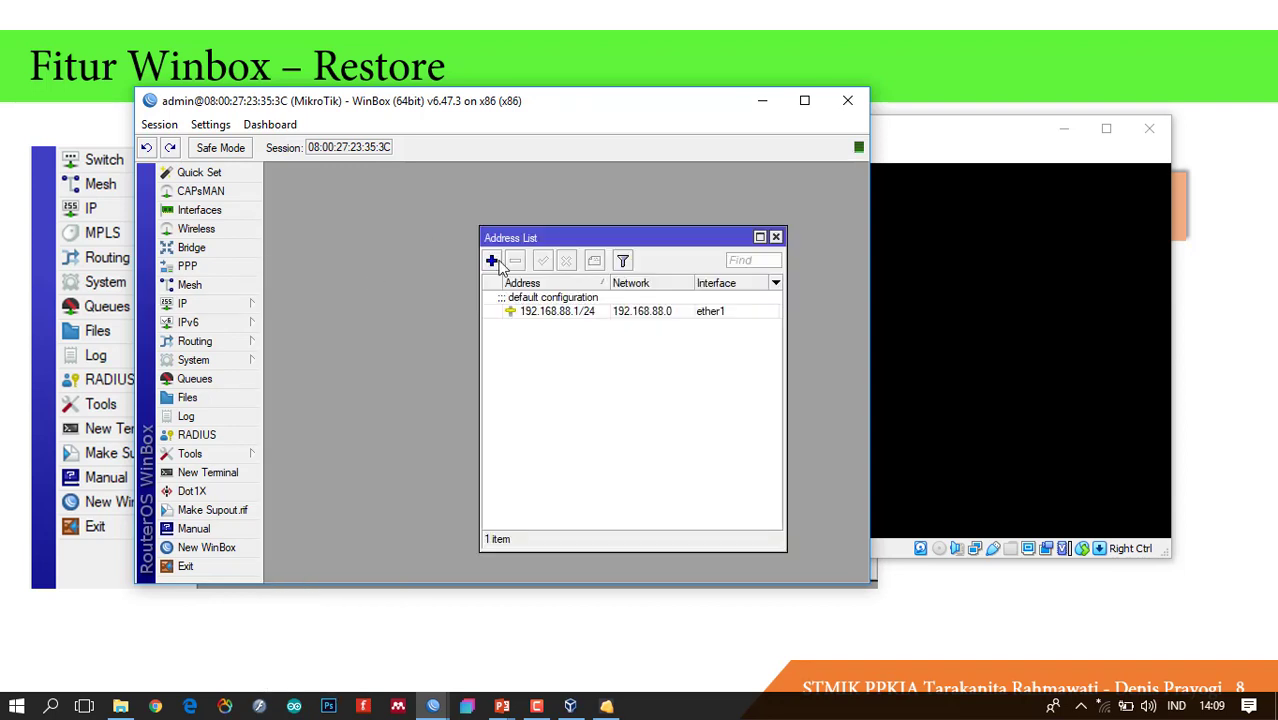
pyautogui.click(594, 312)
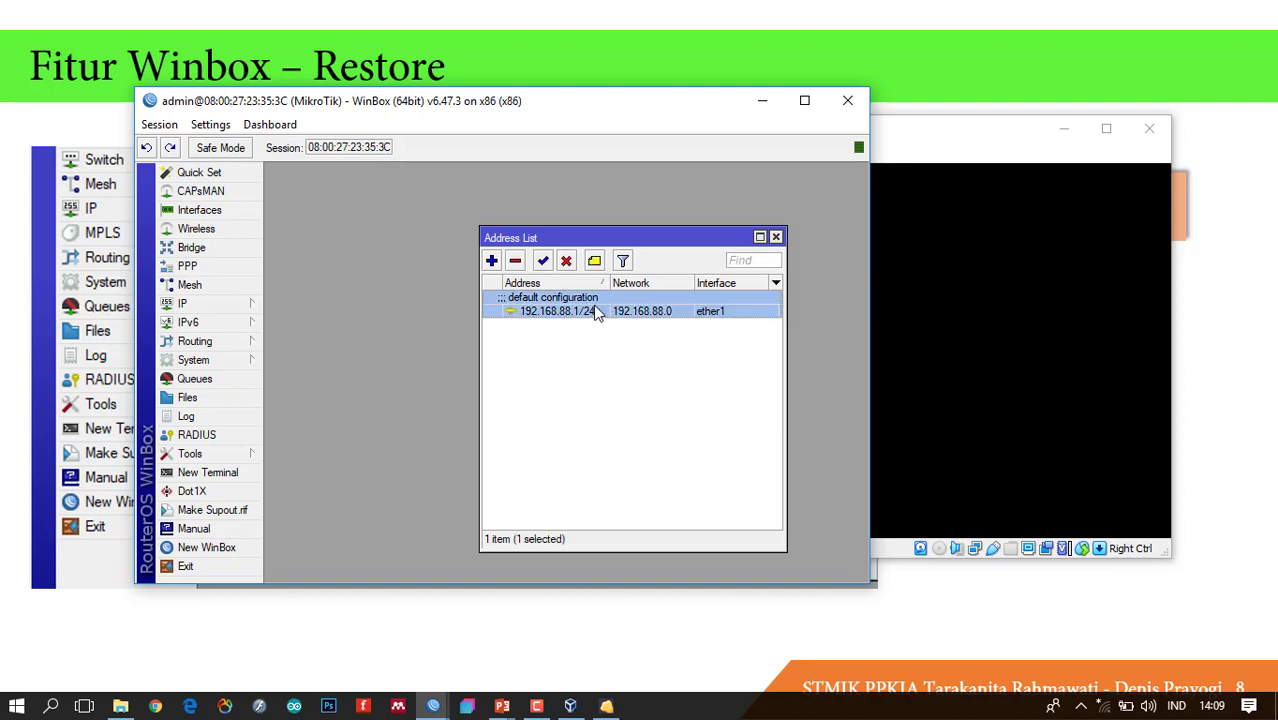
pyautogui.click(776, 238)
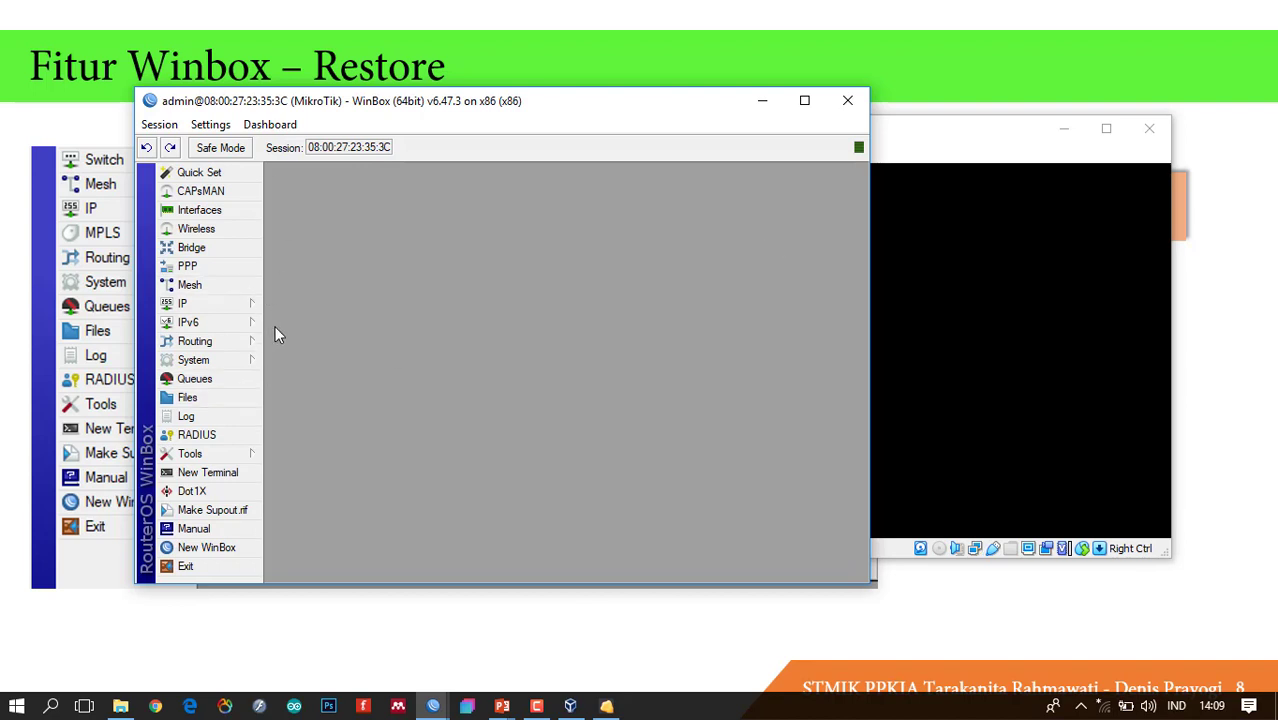
# In Files, delete the old konfigurasi_dasar_tdk encryp.backup from the router after a cancelled restore attempt.
pyautogui.click(237, 400)
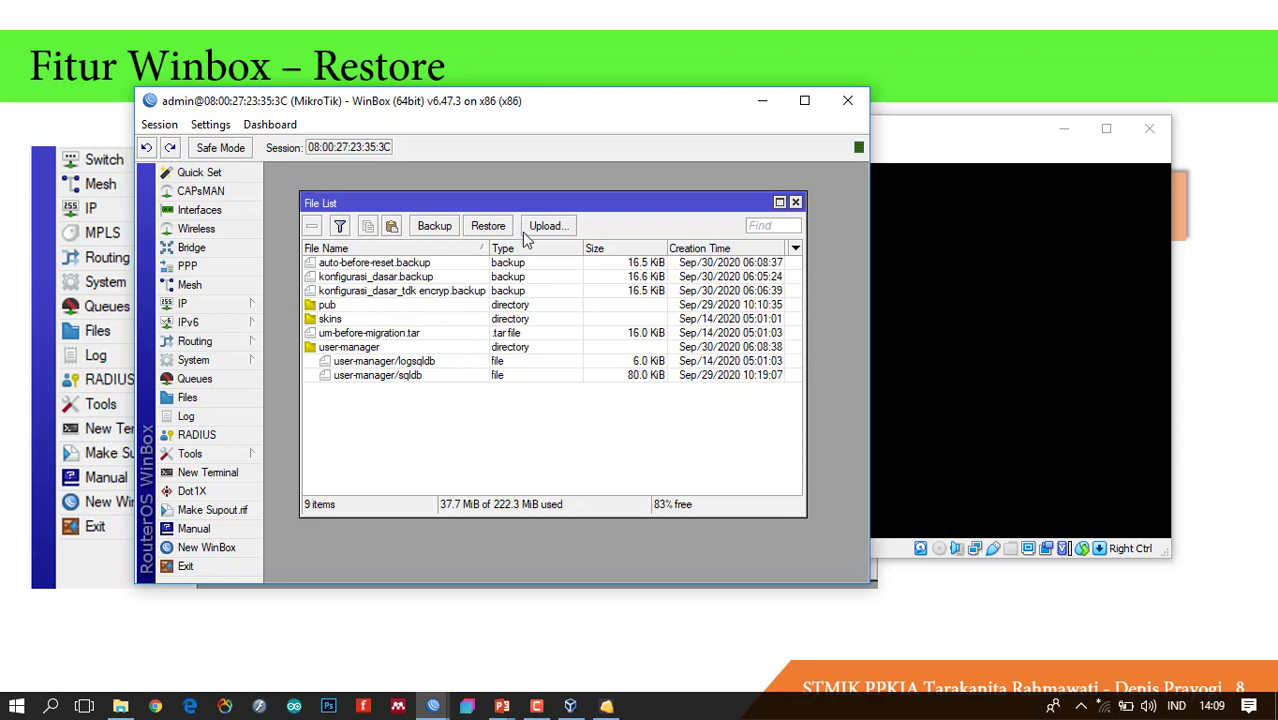
pyautogui.click(488, 227)
pyautogui.click(547, 226)
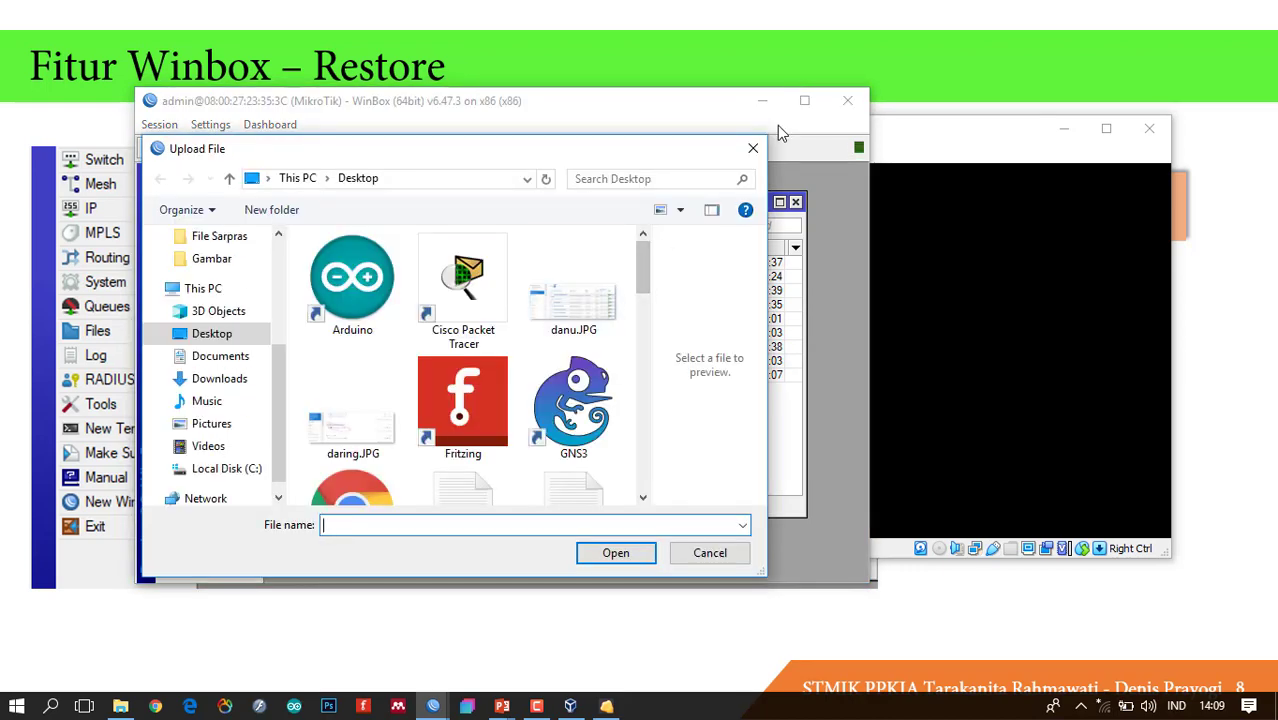
pyautogui.click(753, 148)
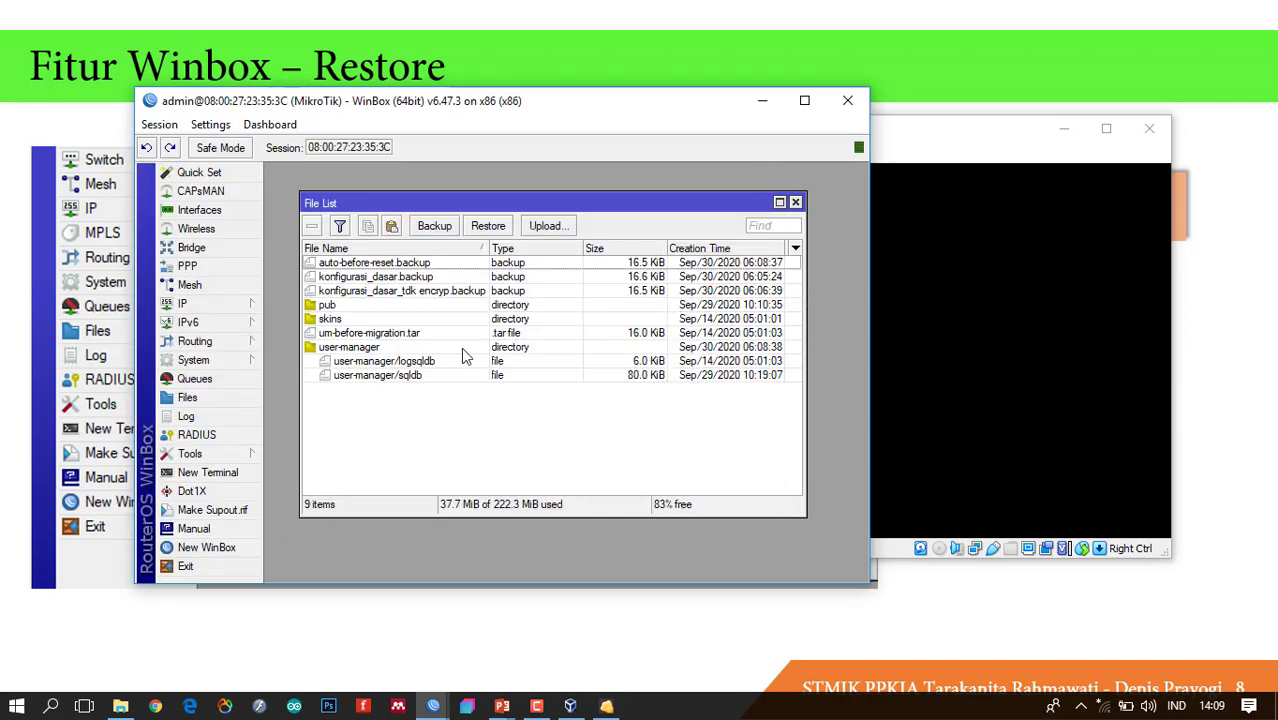
pyautogui.click(425, 280)
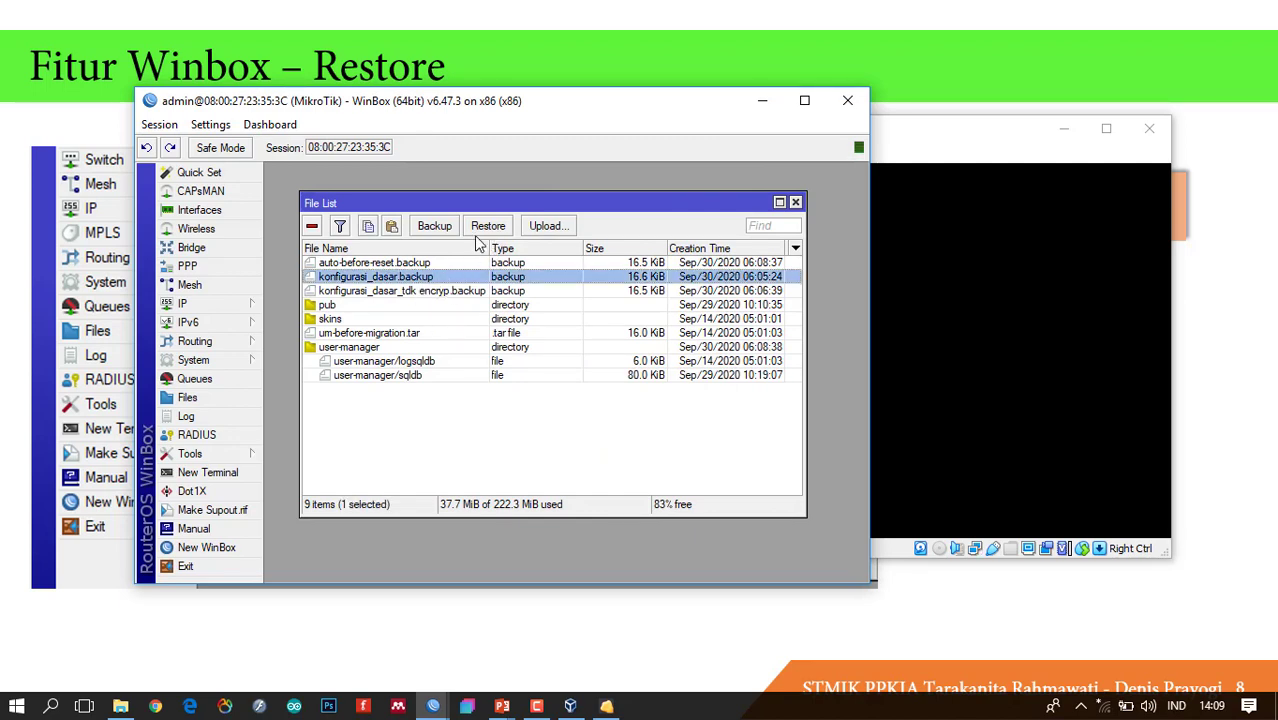
pyautogui.click(458, 291)
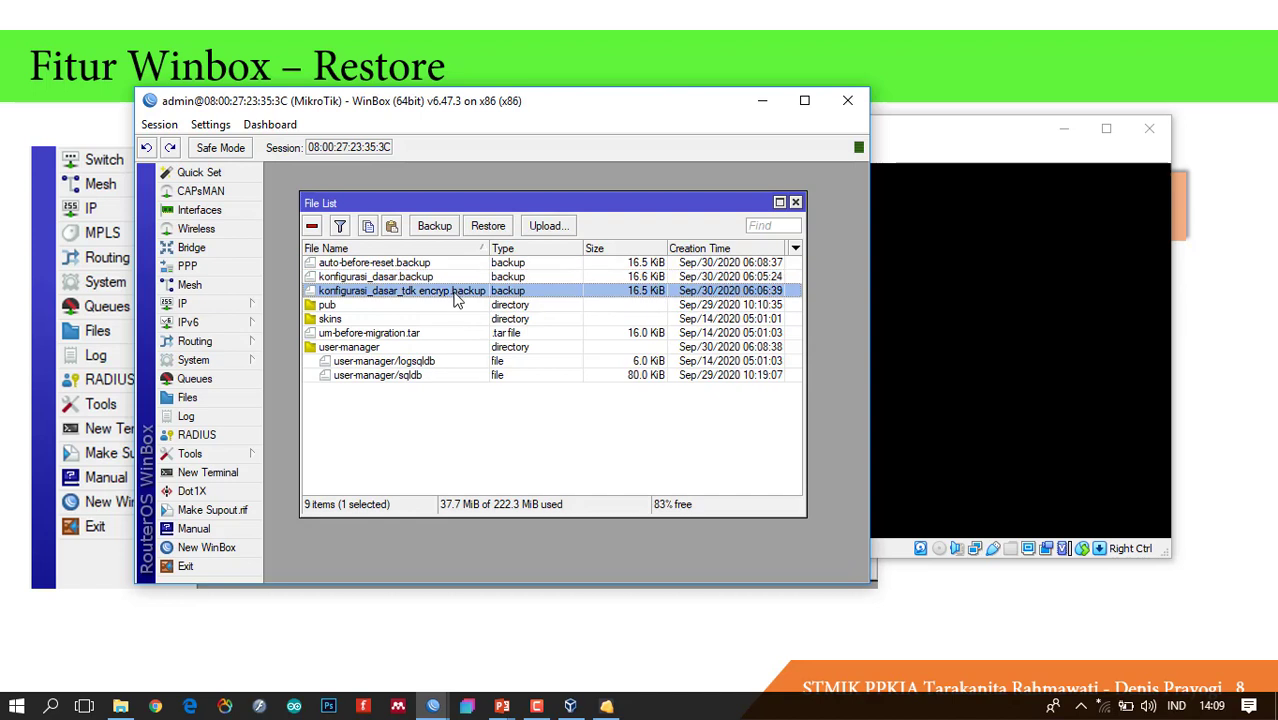
pyautogui.click(312, 226)
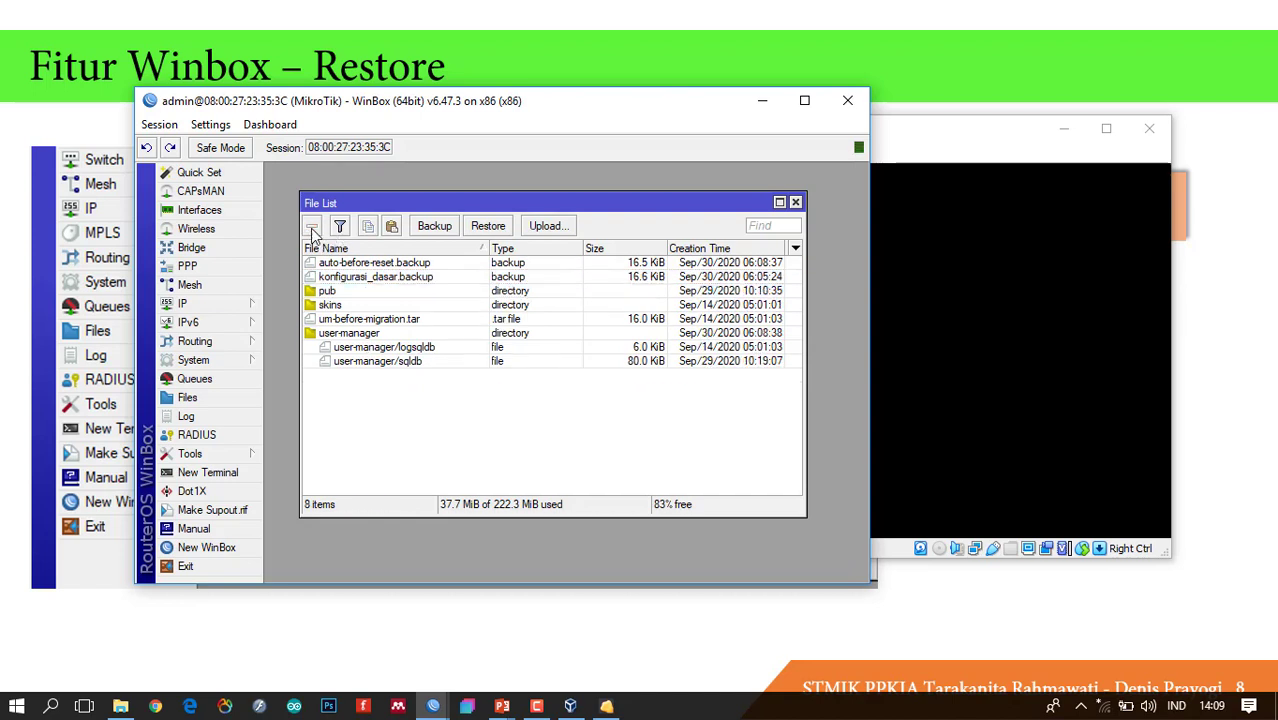
pyautogui.click(363, 280)
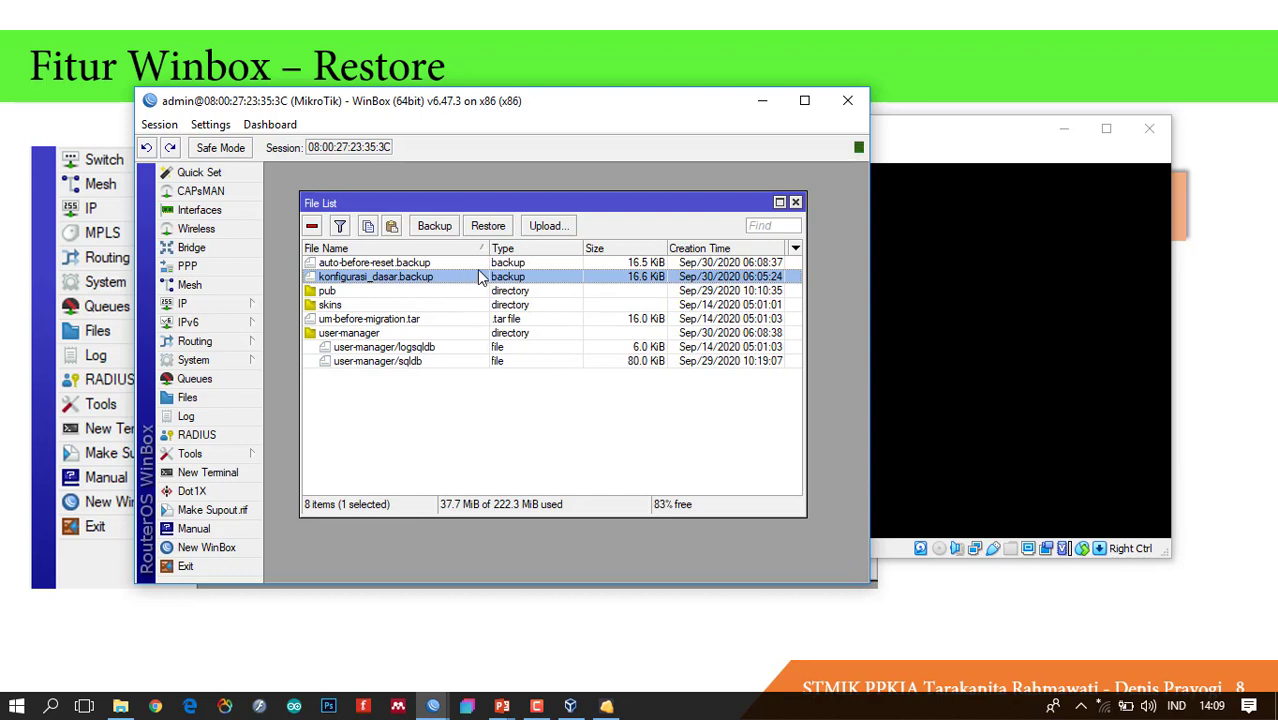
# Upload konfigurasi_dasar_tdk encryp.backup from the desktop, select it and start a Restore.
pyautogui.click(560, 226)
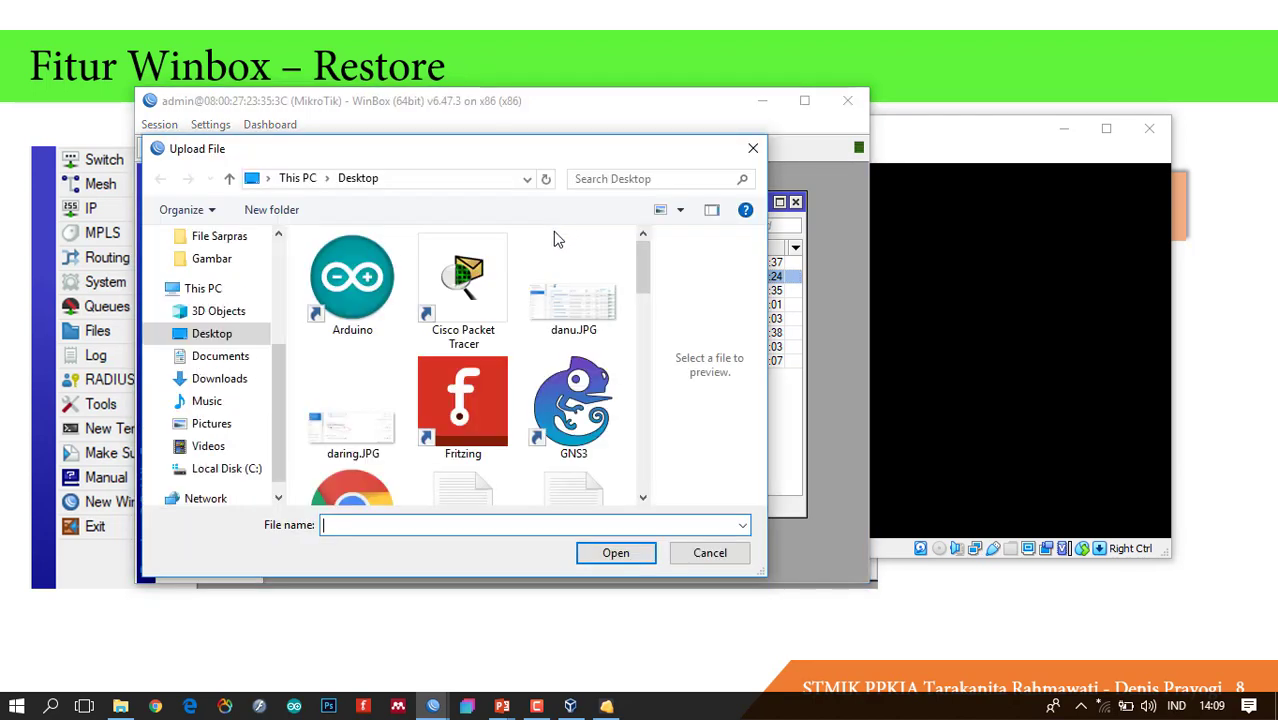
pyautogui.moveTo(642, 250); pyautogui.dragTo(636, 303)
pyautogui.click(446, 392)
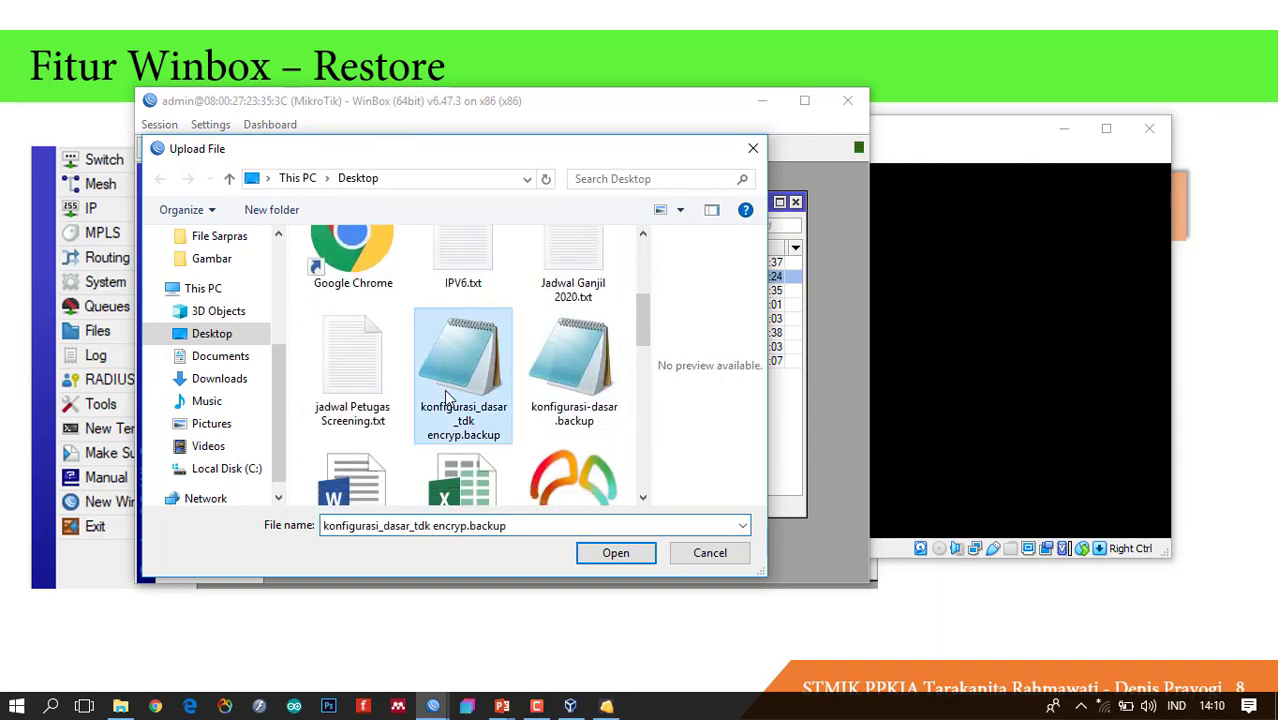
pyautogui.click(590, 558)
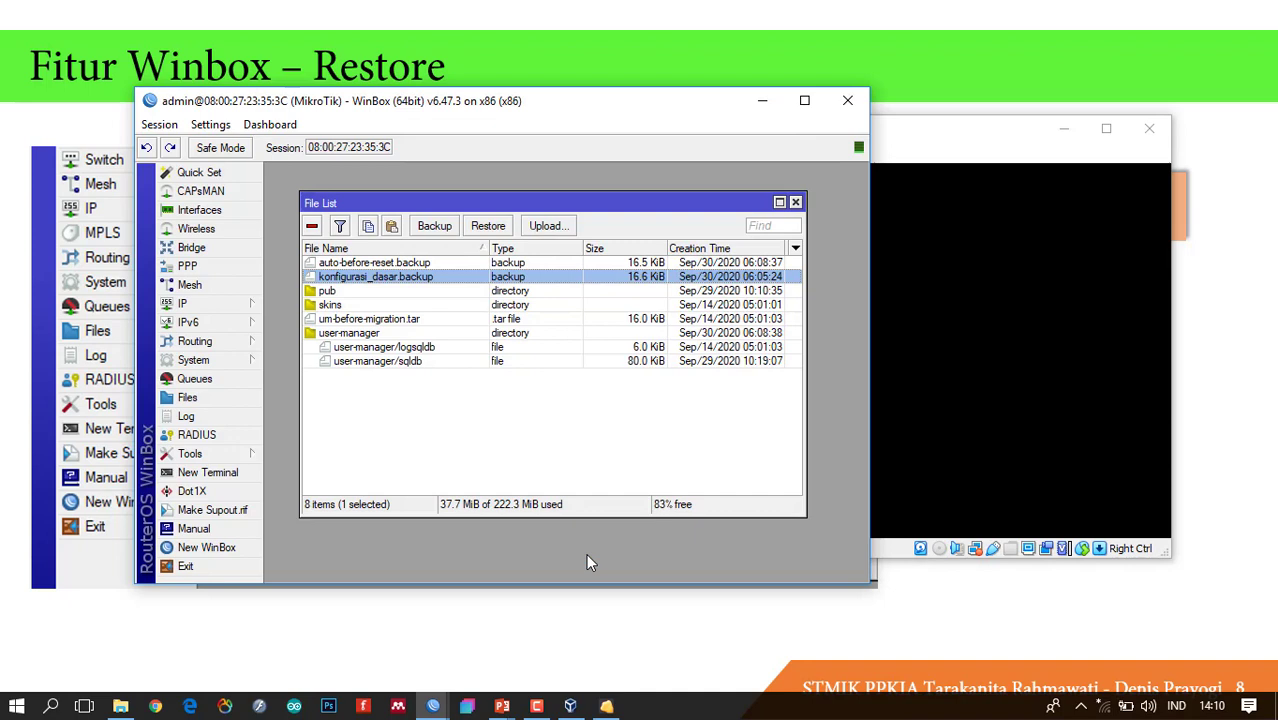
pyautogui.click(434, 292)
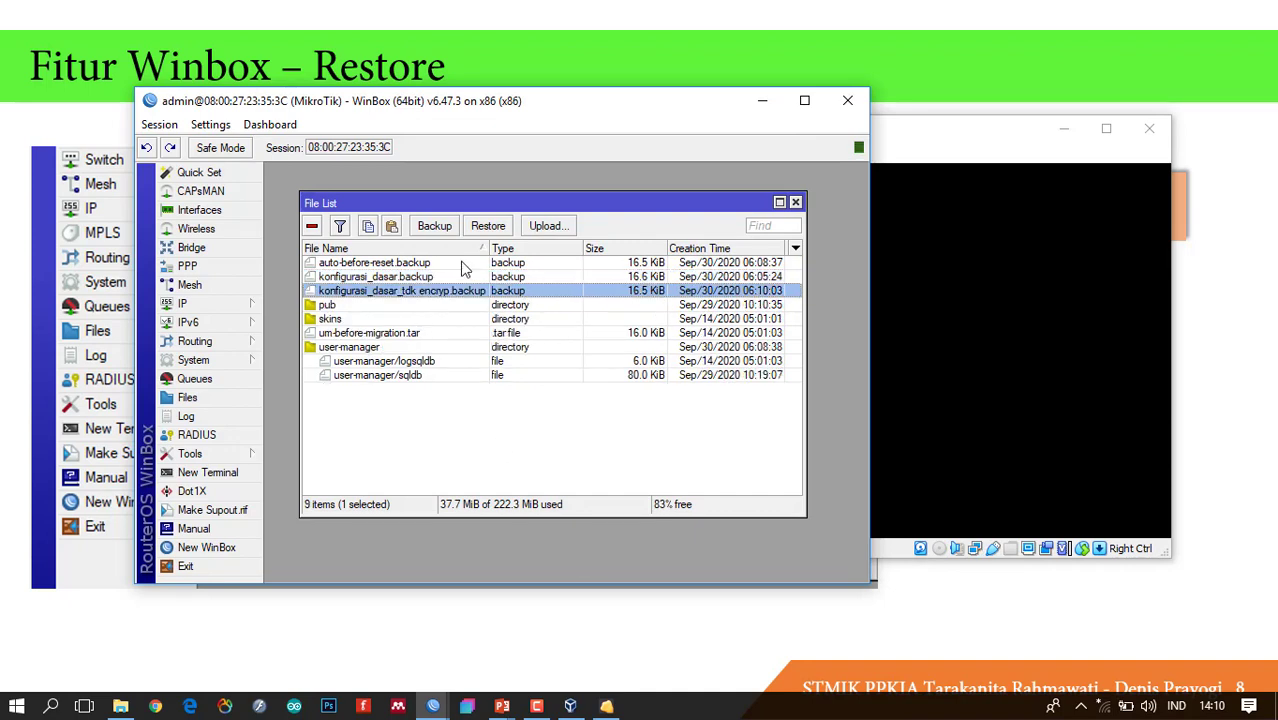
pyautogui.click(489, 227)
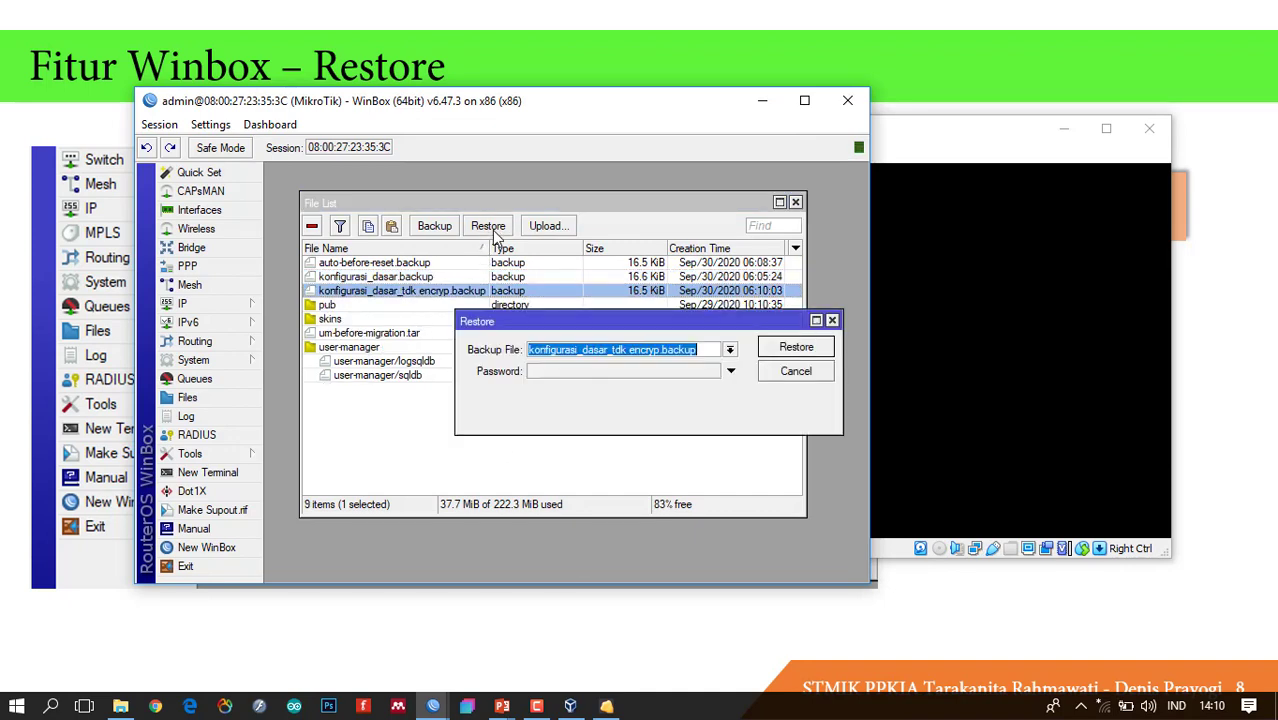
# Close the Restore dialog and browse the upload window without uploading anything.
pyautogui.click(832, 321)
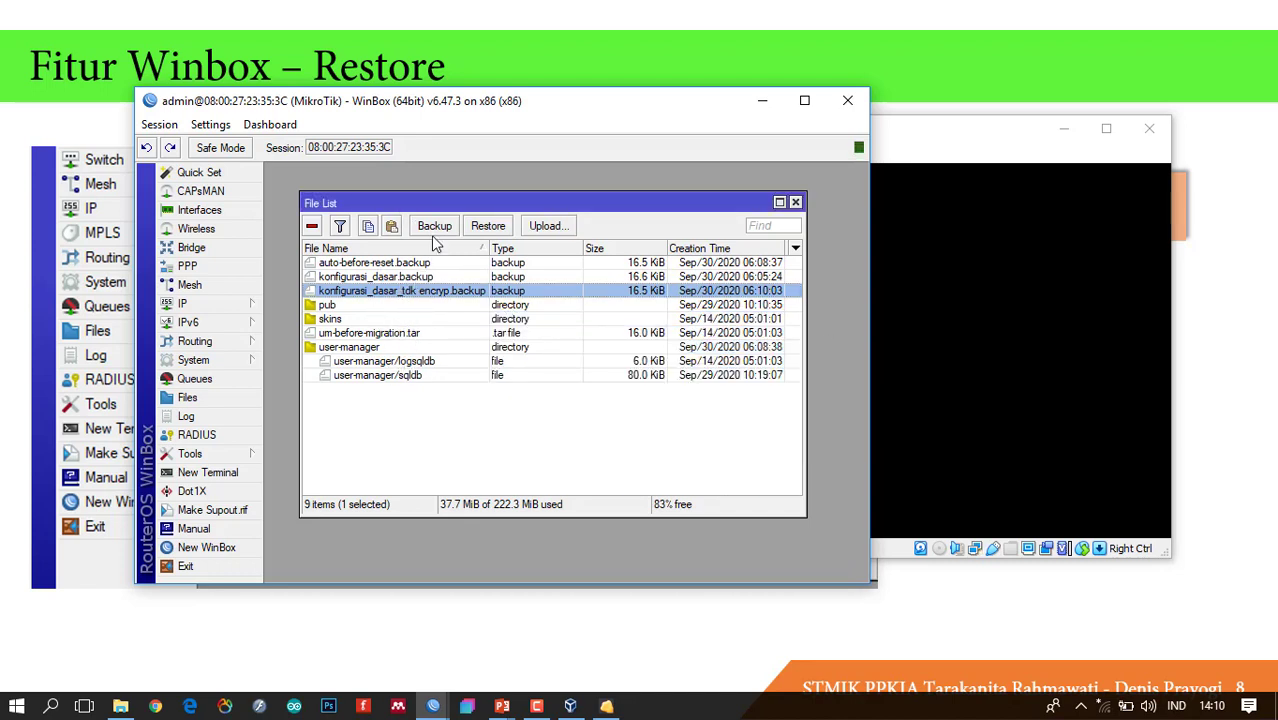
pyautogui.click(560, 229)
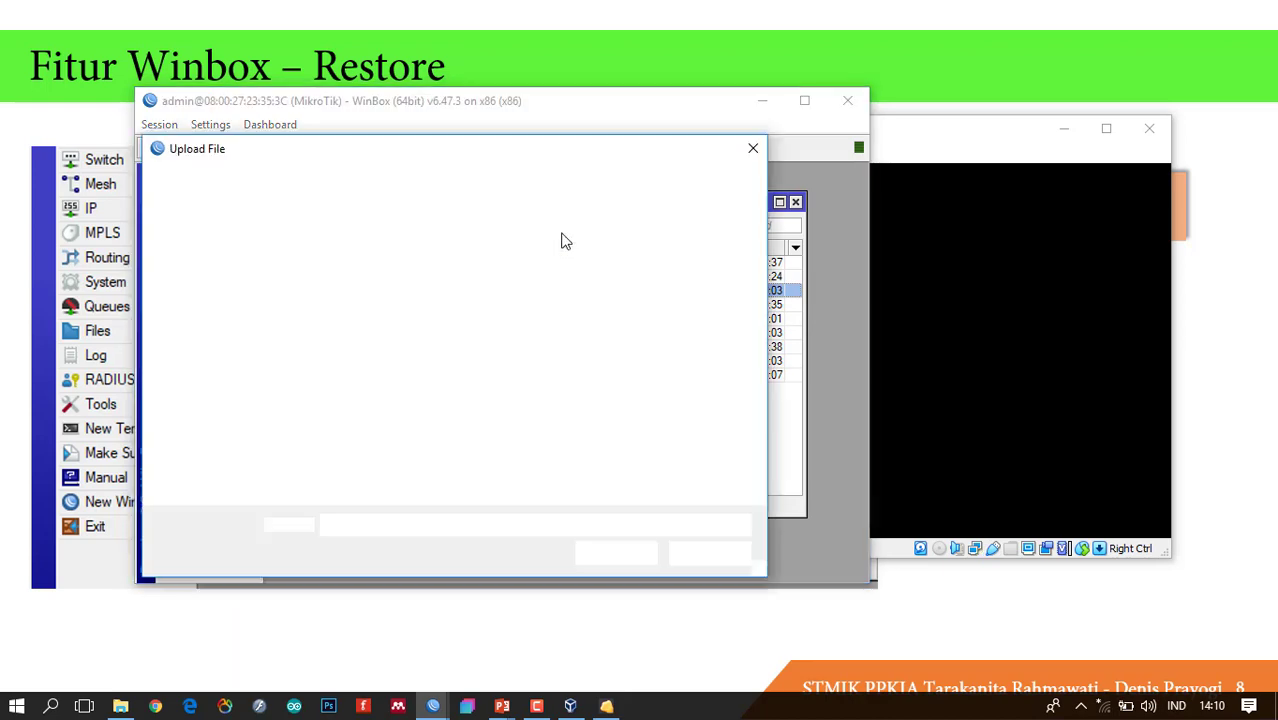
pyautogui.moveTo(640, 267); pyautogui.dragTo(624, 374)
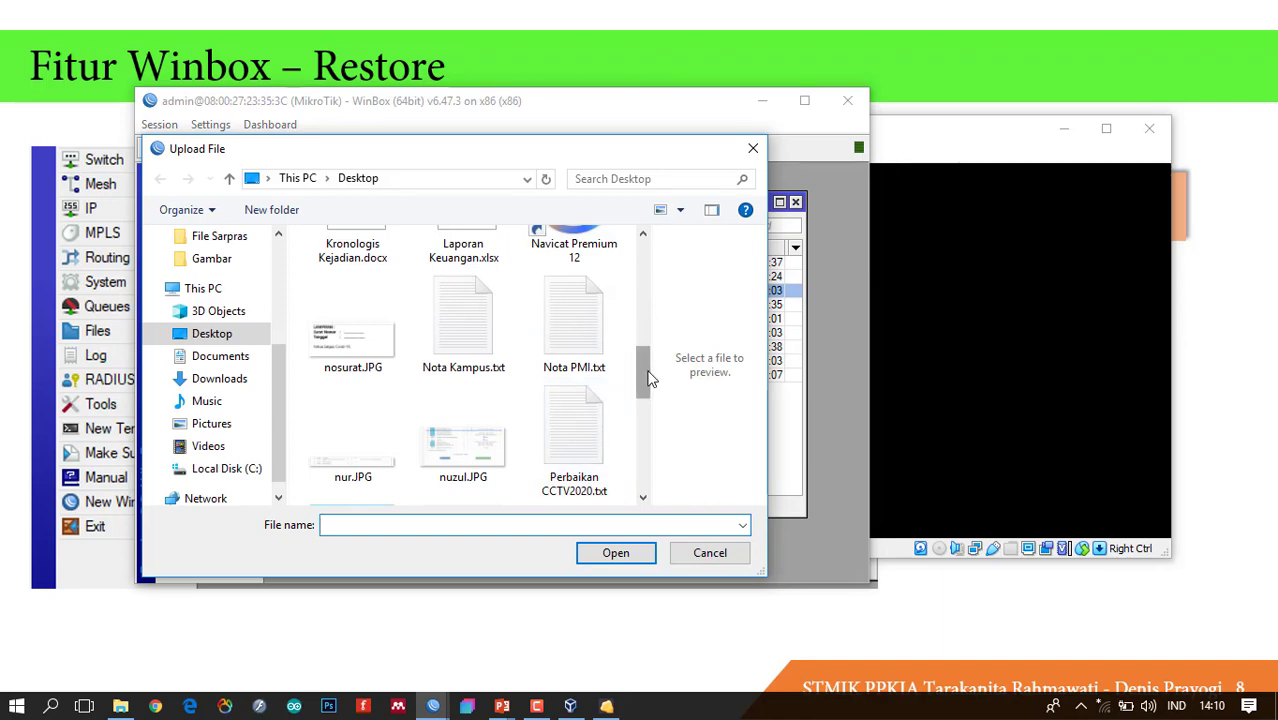
pyautogui.scroll(-3, 590, 430)
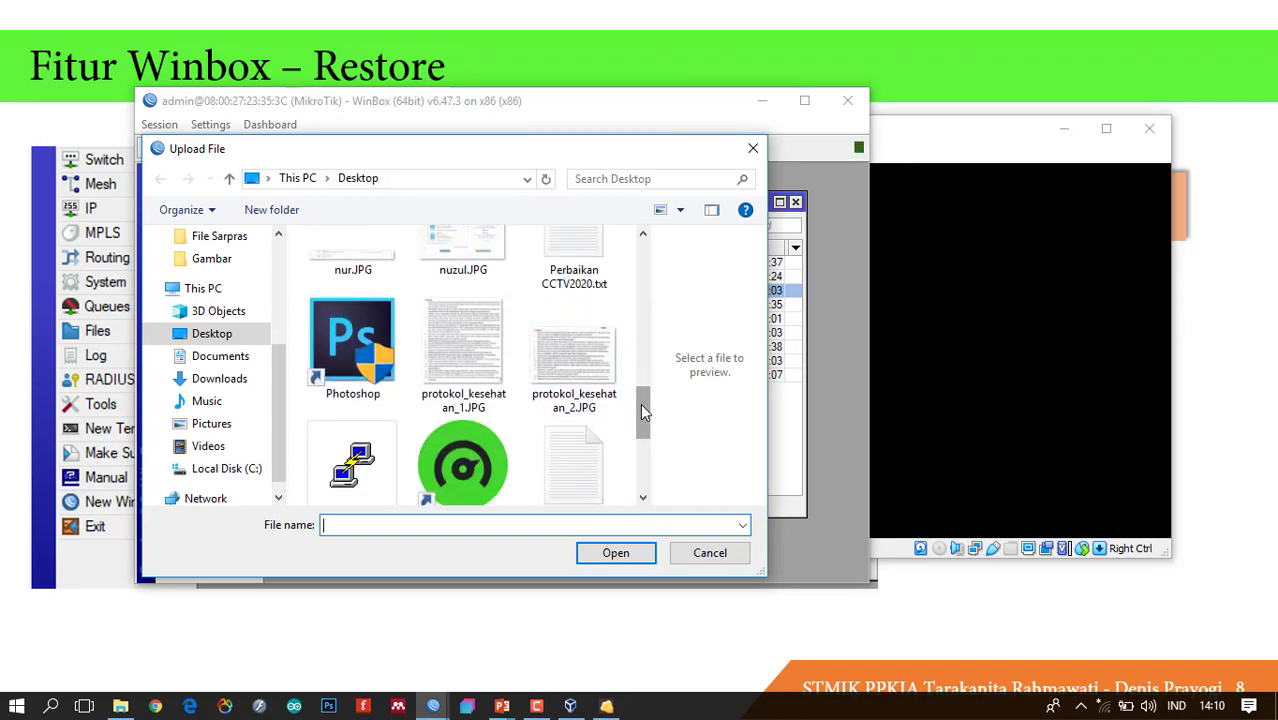
pyautogui.scroll(-2, 640, 403)
pyautogui.click(754, 150)
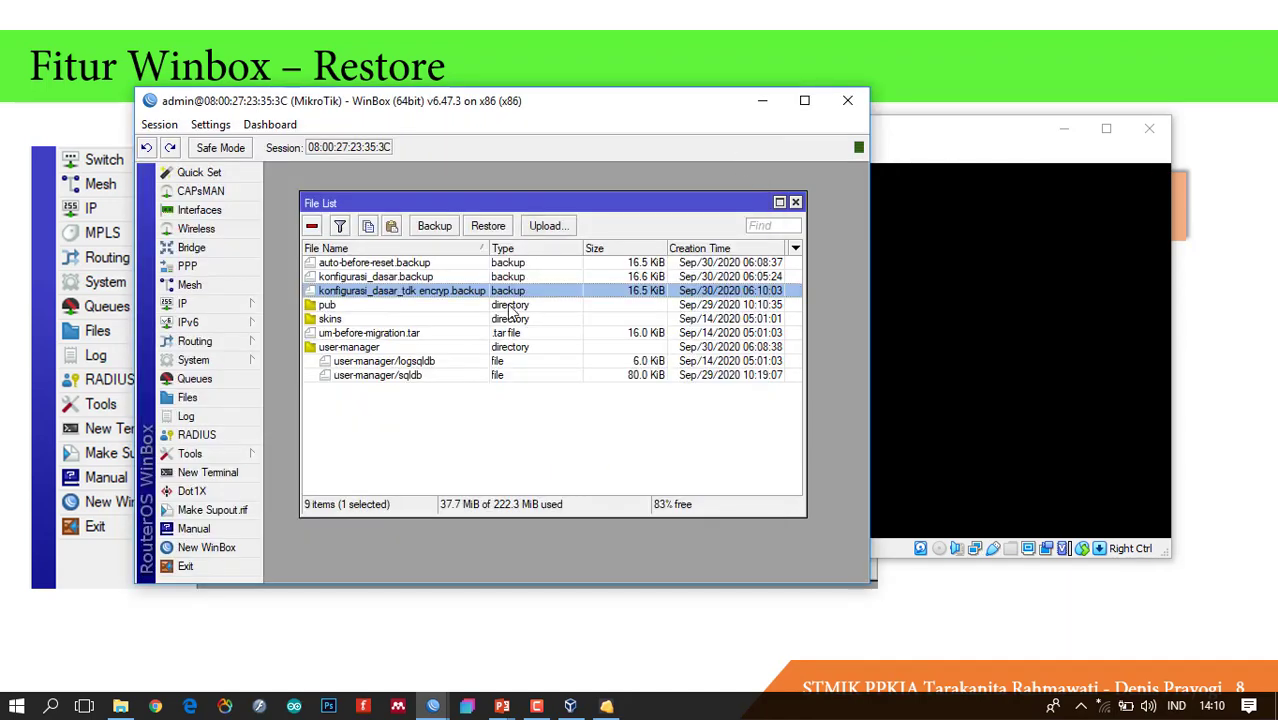
# Restore konfigurasi_dasar_tdk encryp.backup, confirm the reboot, and watch the router VM restart.
pyautogui.click(489, 226)
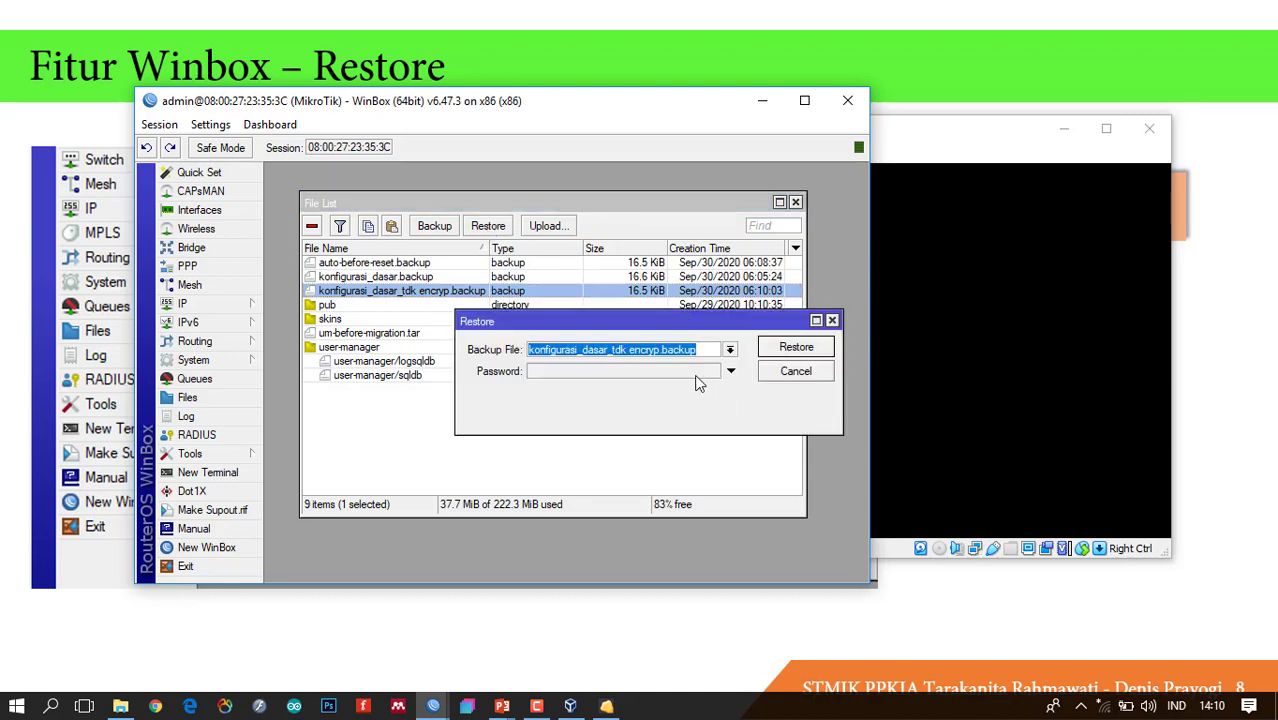
pyautogui.click(789, 349)
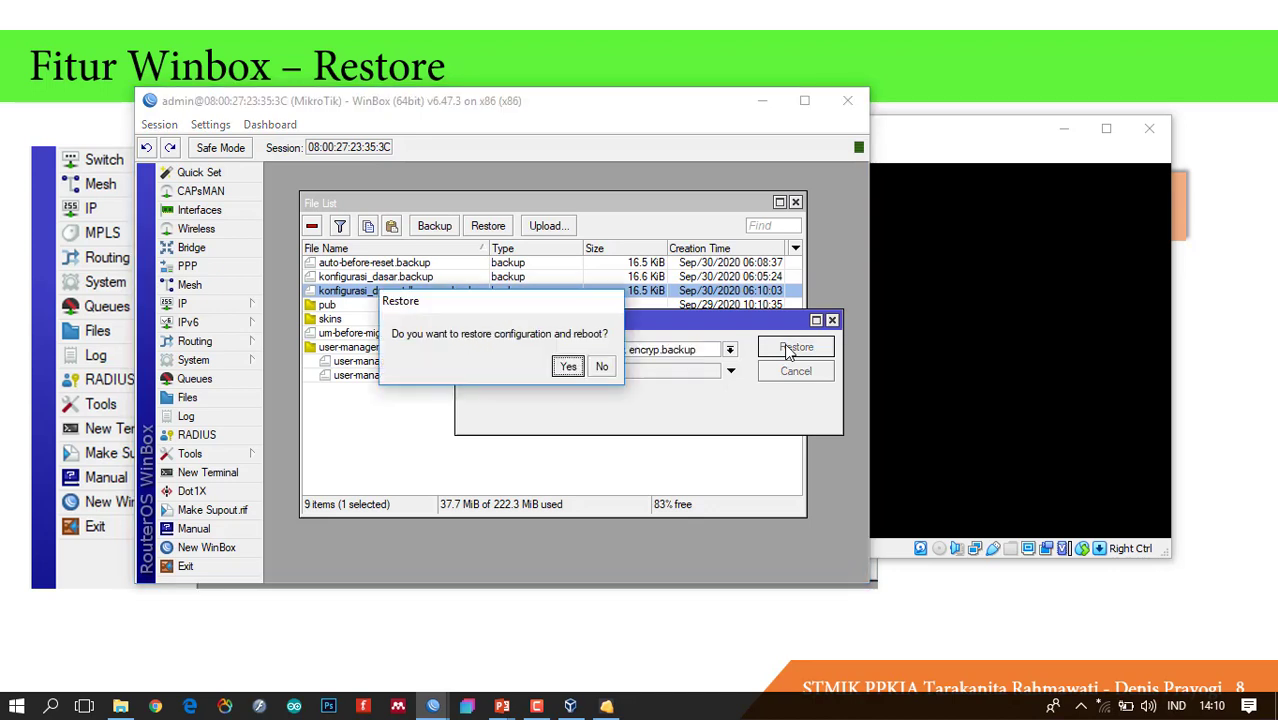
pyautogui.click(573, 370)
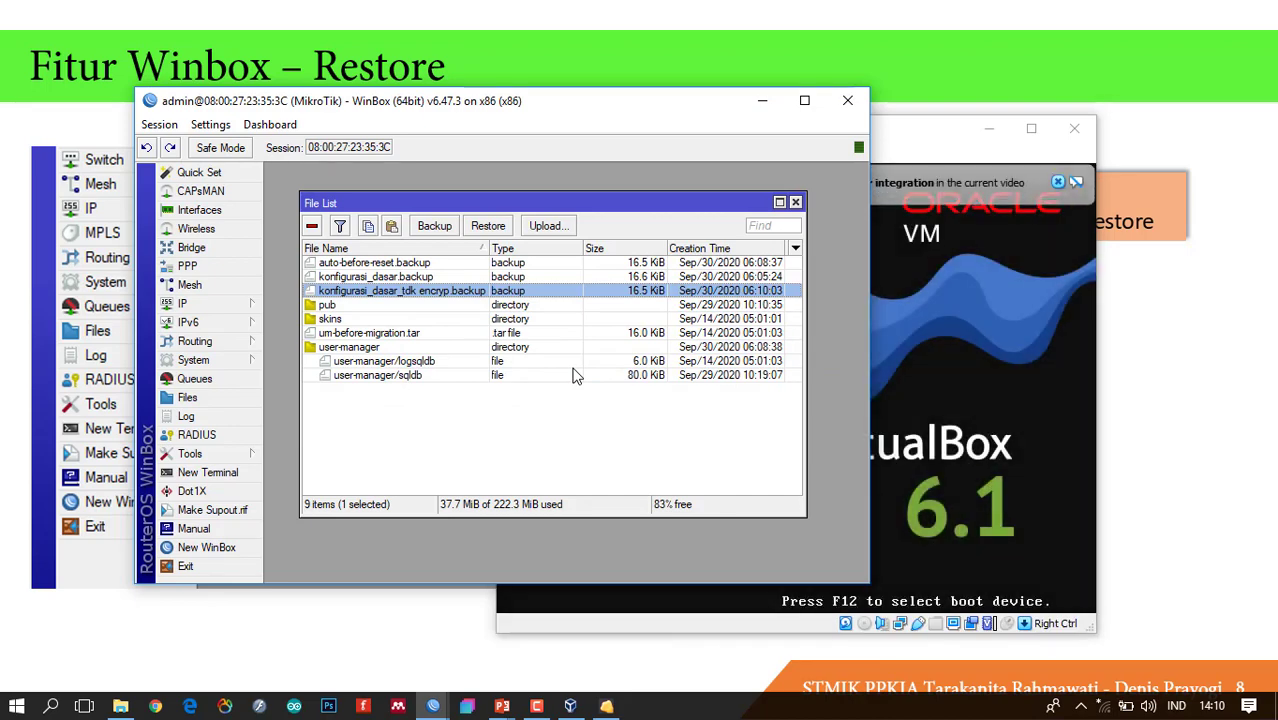
pyautogui.click(927, 136)
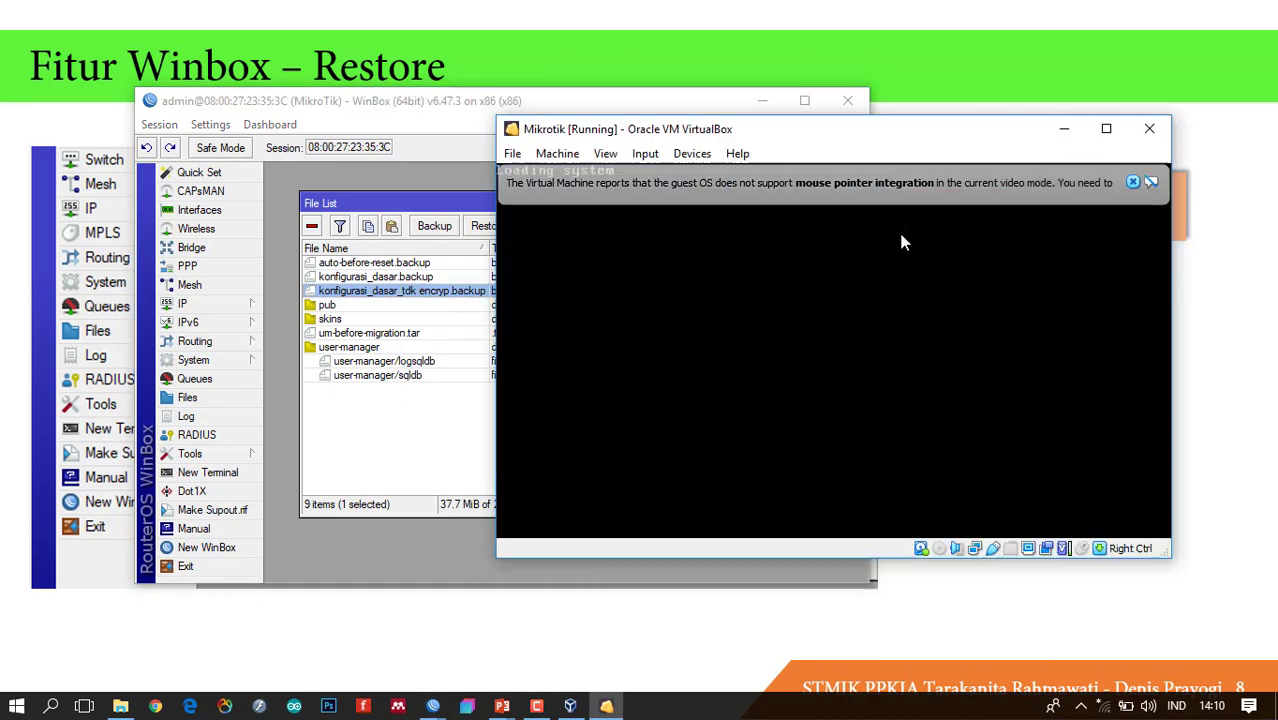
# Rescan Neighbors and log in to prak-jarkom using its MAC address.
pyautogui.click(398, 472)
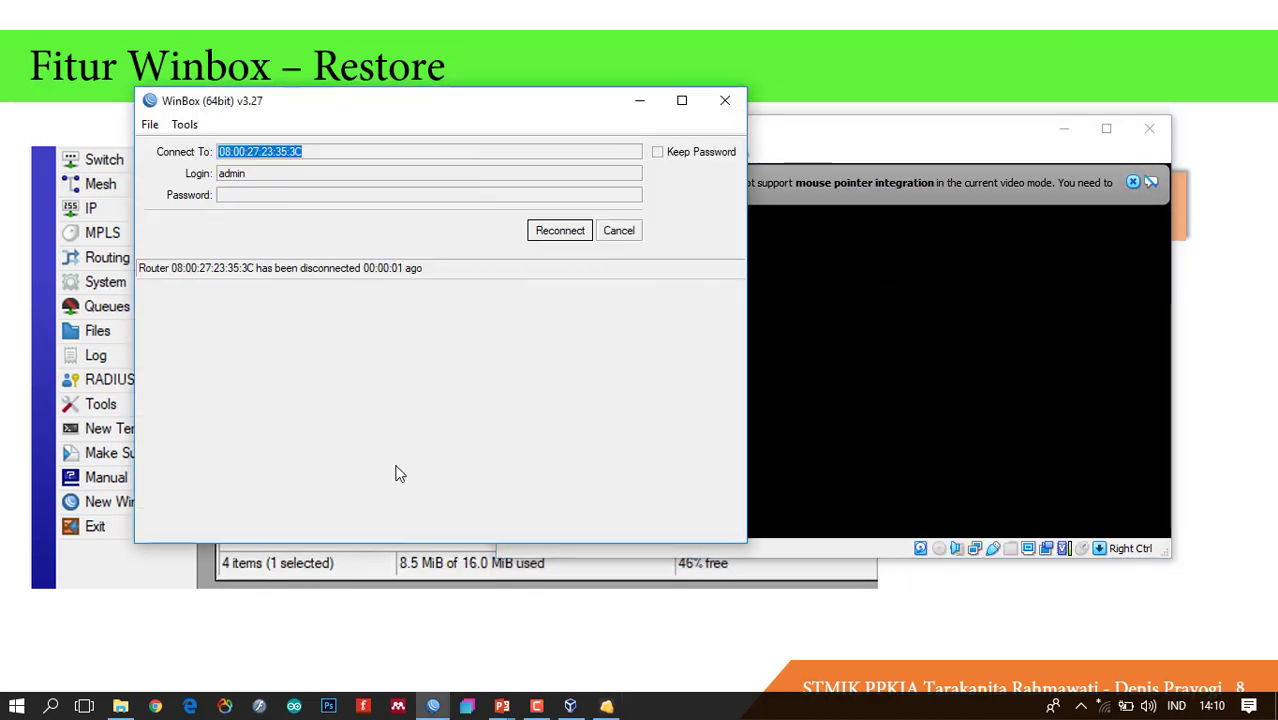
pyautogui.click(607, 232)
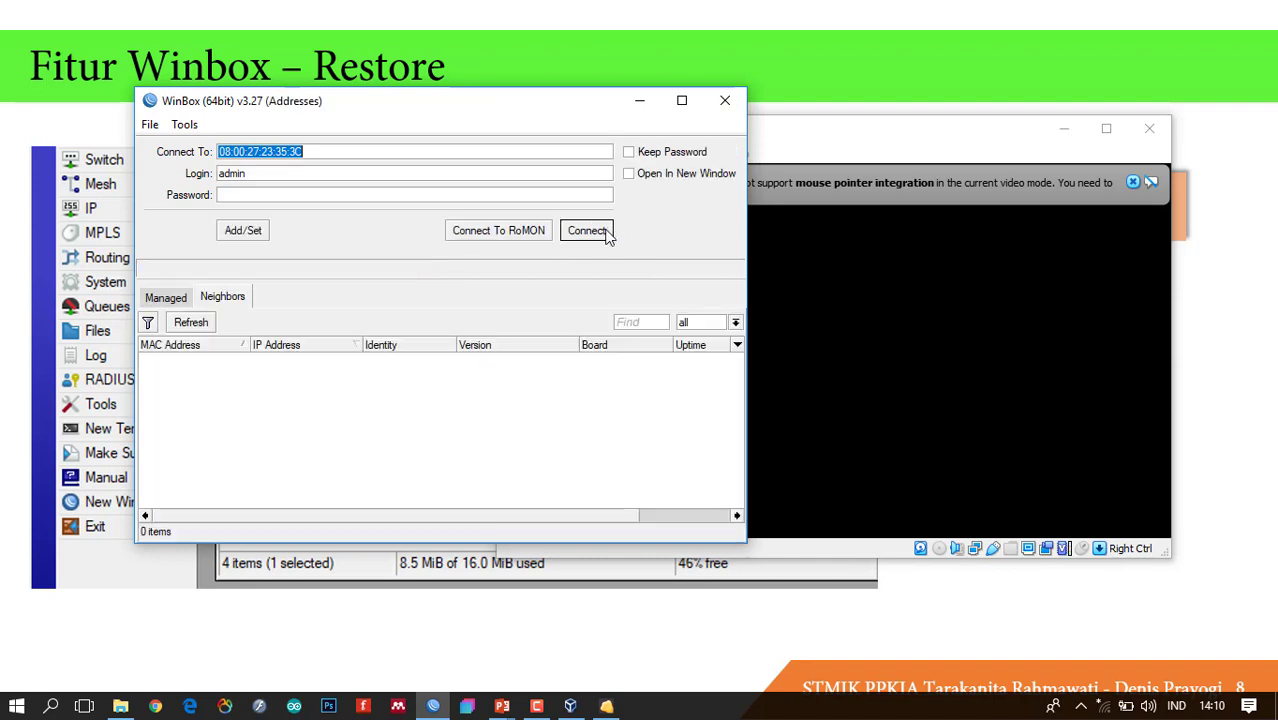
pyautogui.click(196, 322)
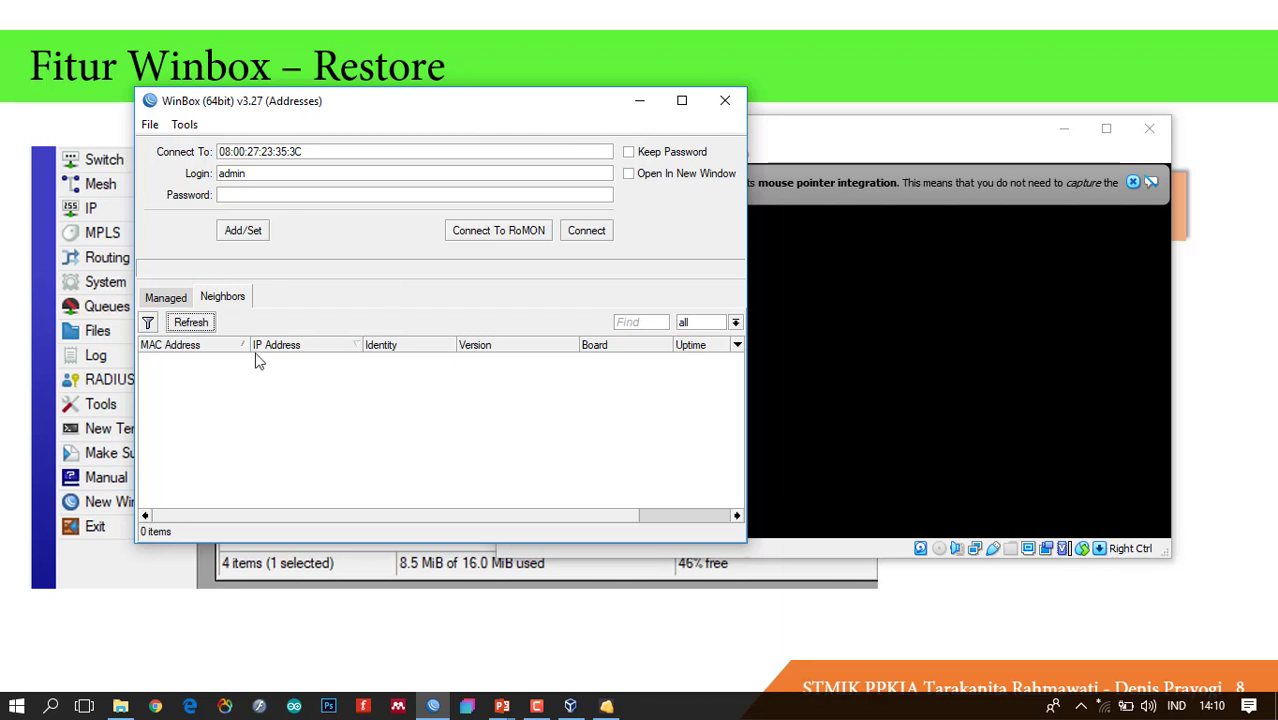
pyautogui.click(191, 322)
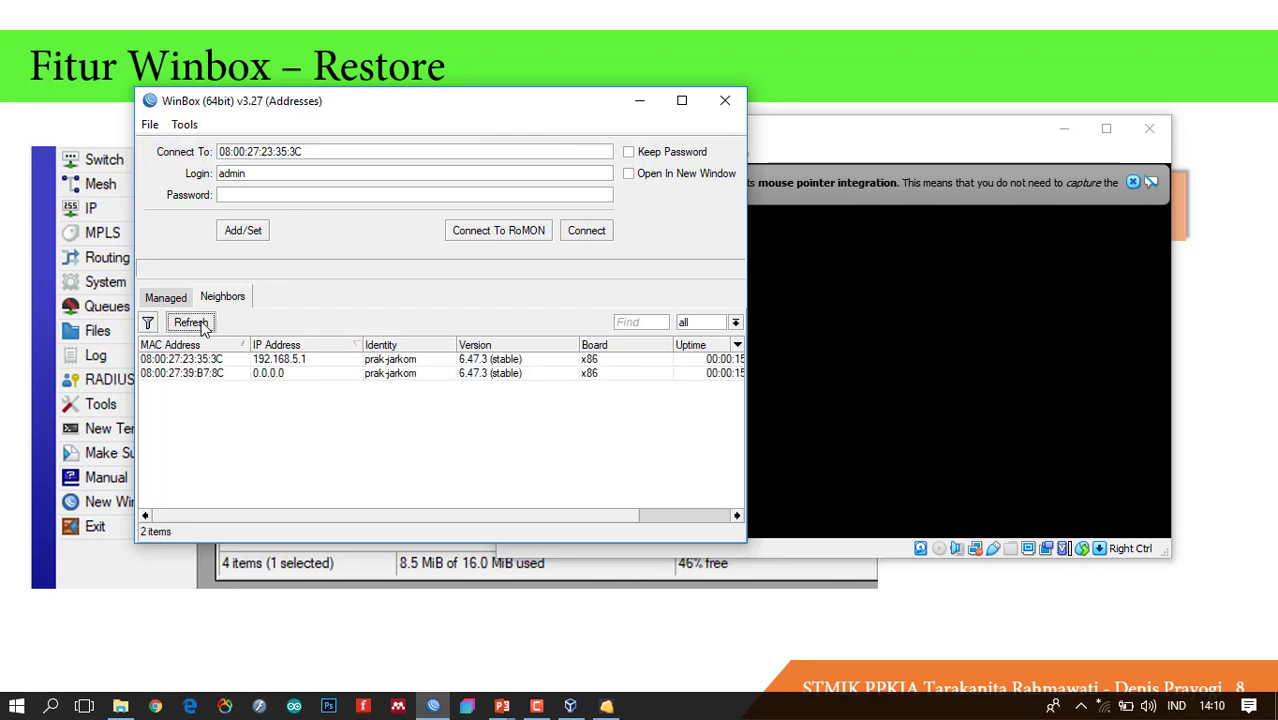
pyautogui.click(279, 366)
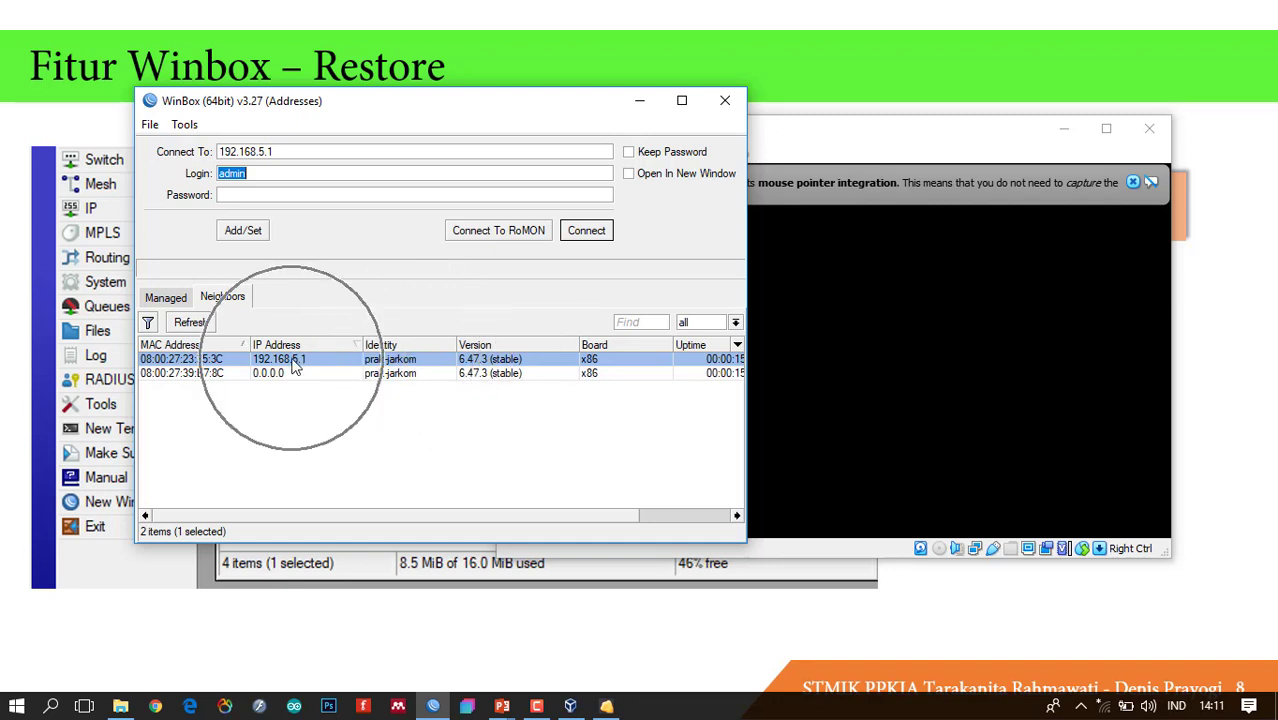
pyautogui.click(195, 361)
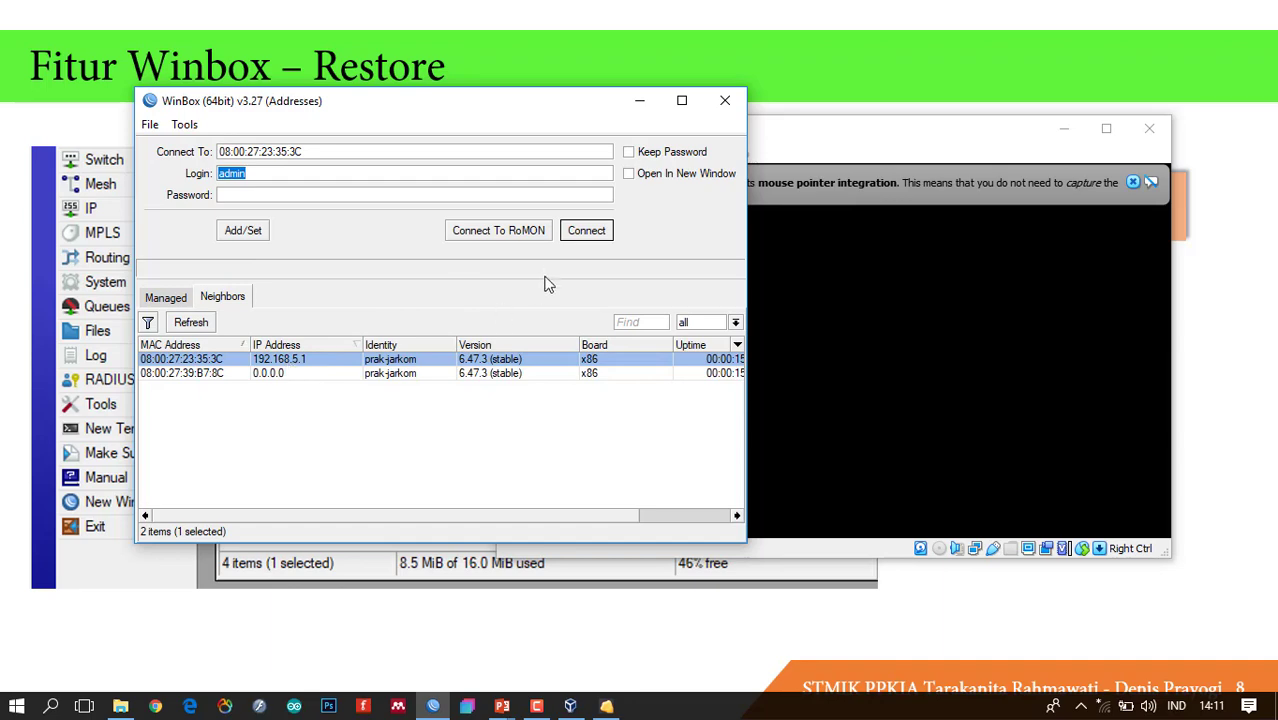
pyautogui.click(584, 236)
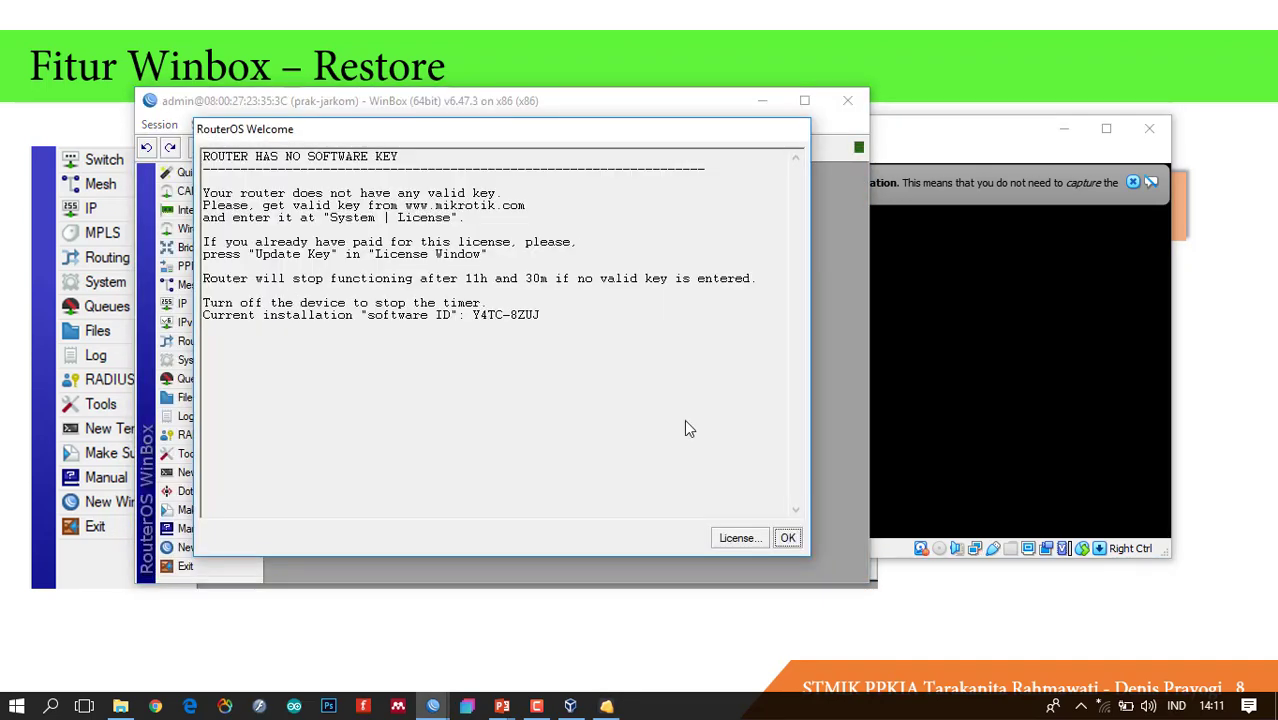
# Dismiss the licence message, confirm the 192.168.5.1/24 address, and close the Address and File lists.
pyautogui.click(782, 539)
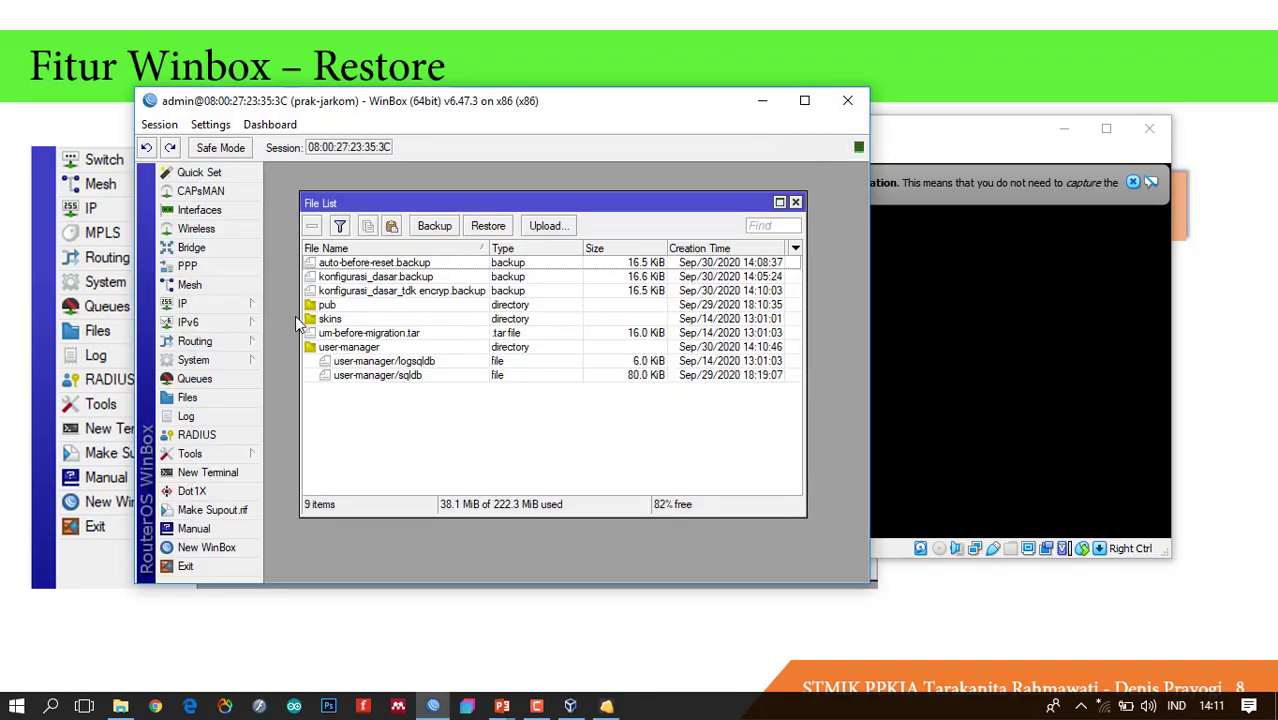
pyautogui.click(245, 305)
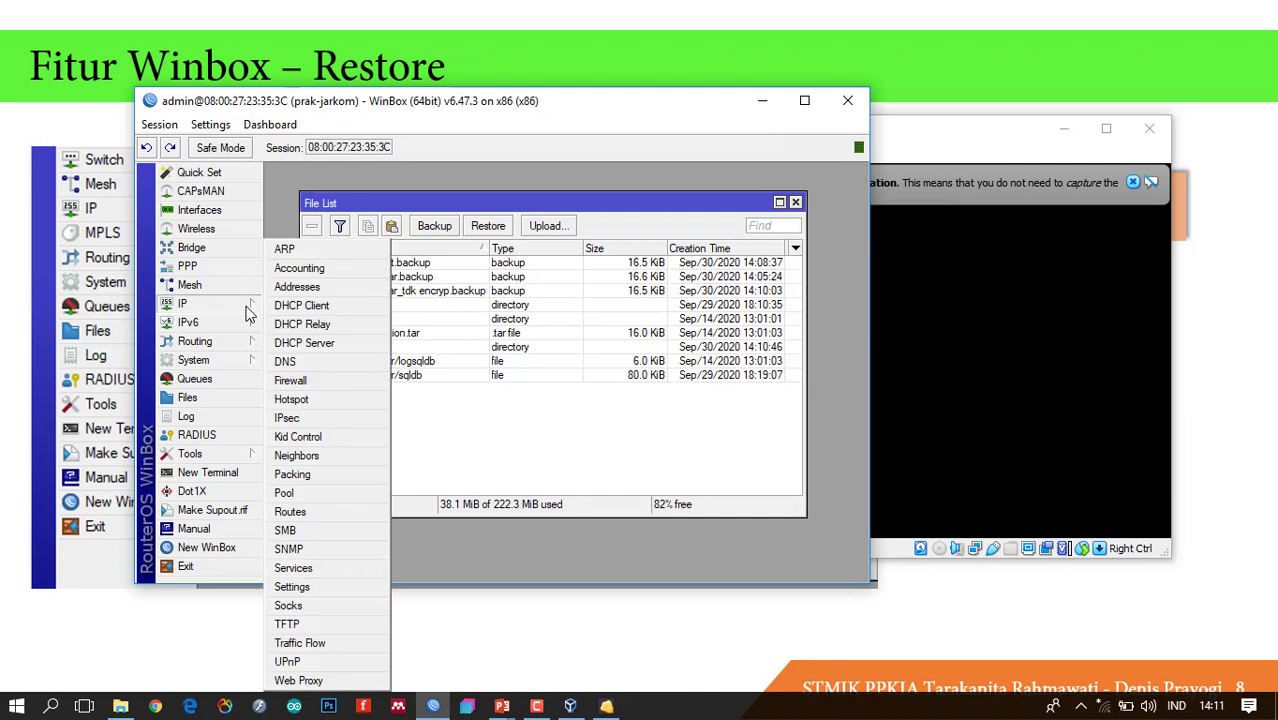
pyautogui.click(331, 287)
pyautogui.click(591, 312)
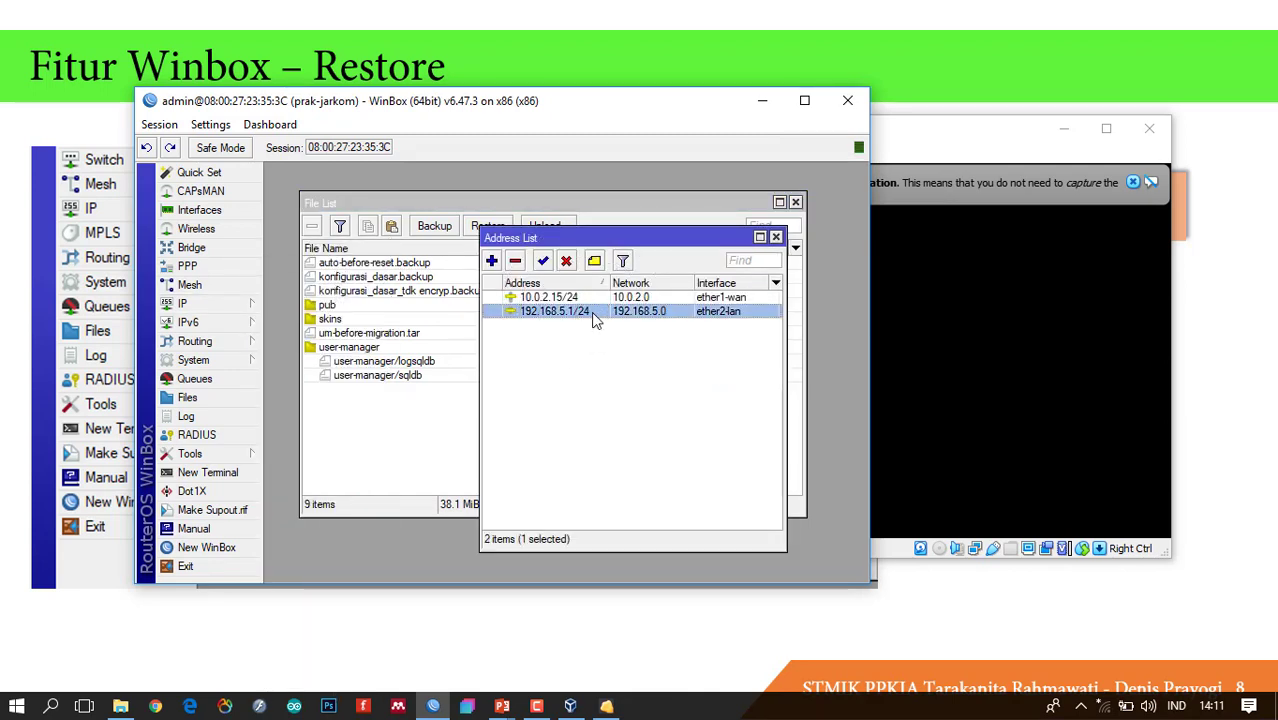
pyautogui.click(776, 238)
pyautogui.click(795, 202)
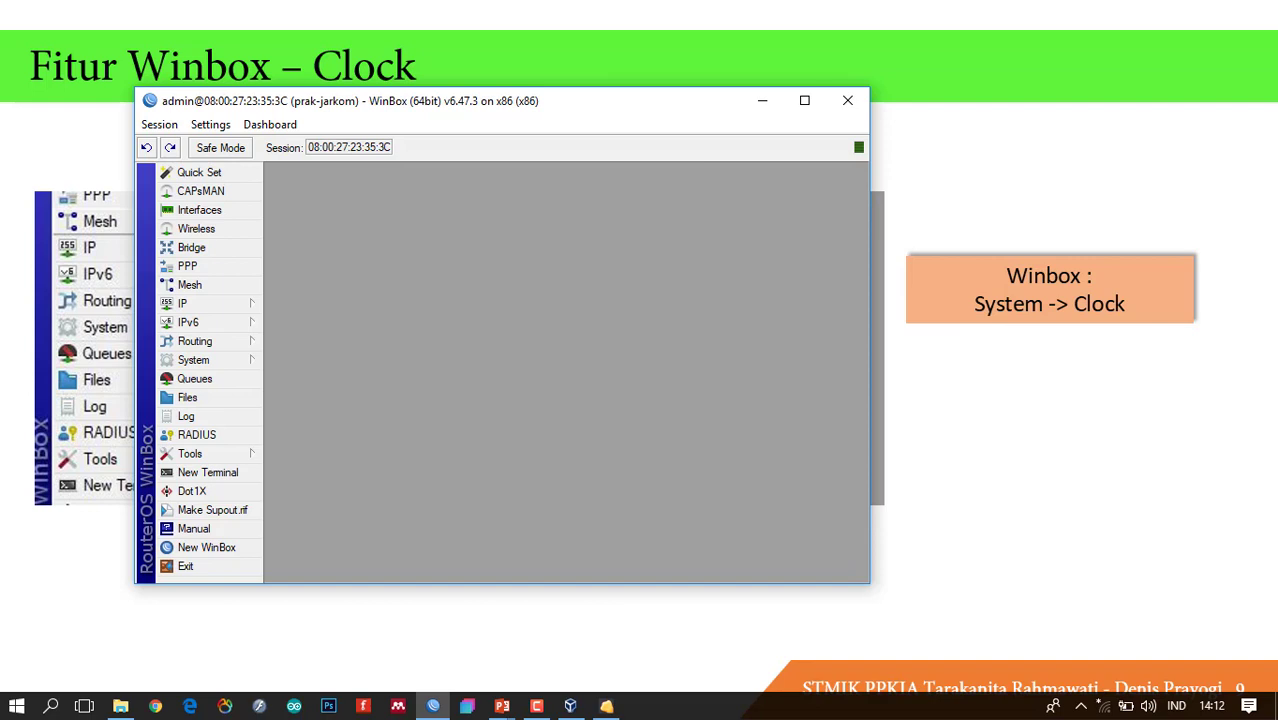
# Open System > Clock and examine the time and Sep/30/2020 date fields.
pyautogui.moveTo(1210, 708)
pyautogui.click(240, 358)
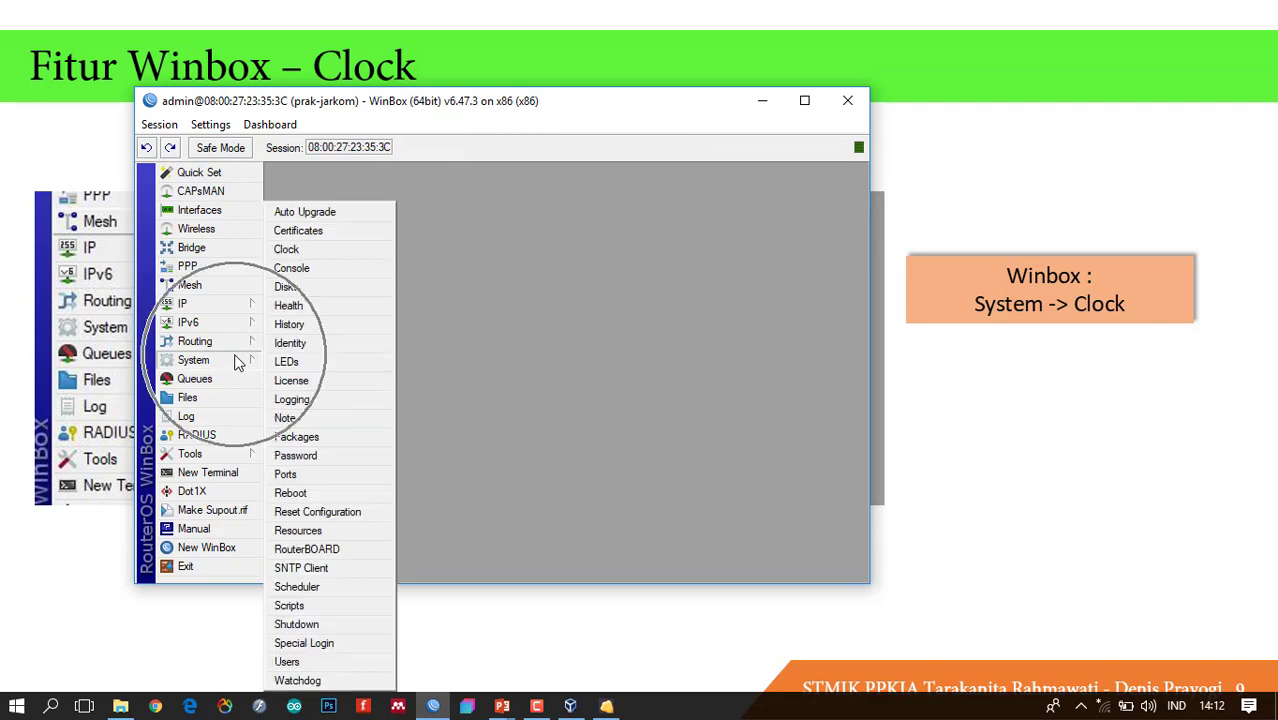
pyautogui.click(322, 250)
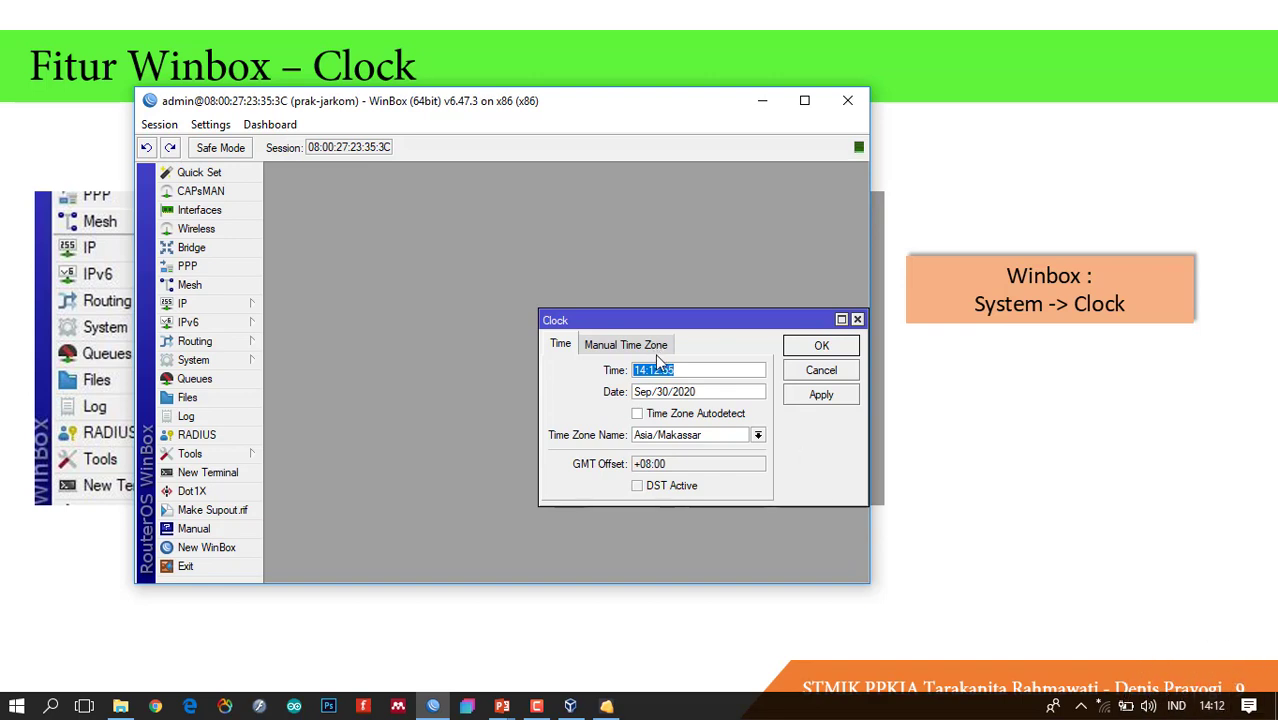
pyautogui.moveTo(689, 370); pyautogui.dragTo(632, 371)
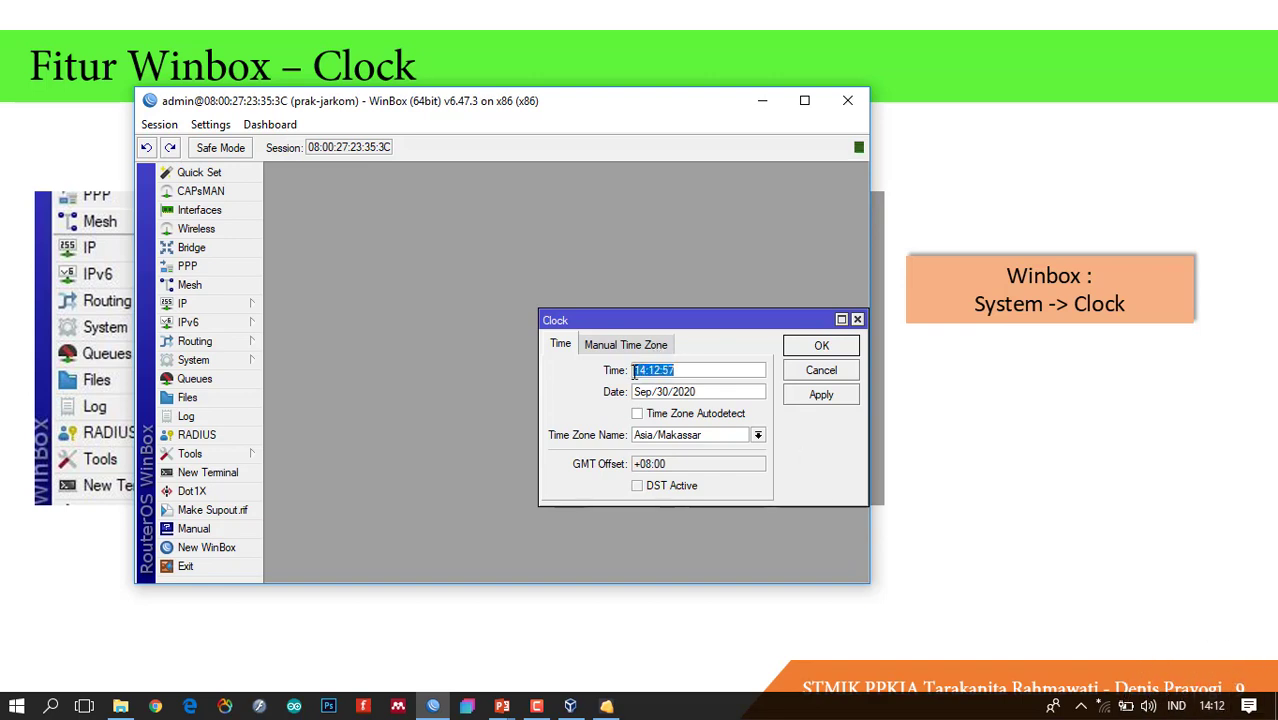
pyautogui.click(716, 393)
pyautogui.moveTo(720, 393); pyautogui.dragTo(652, 392)
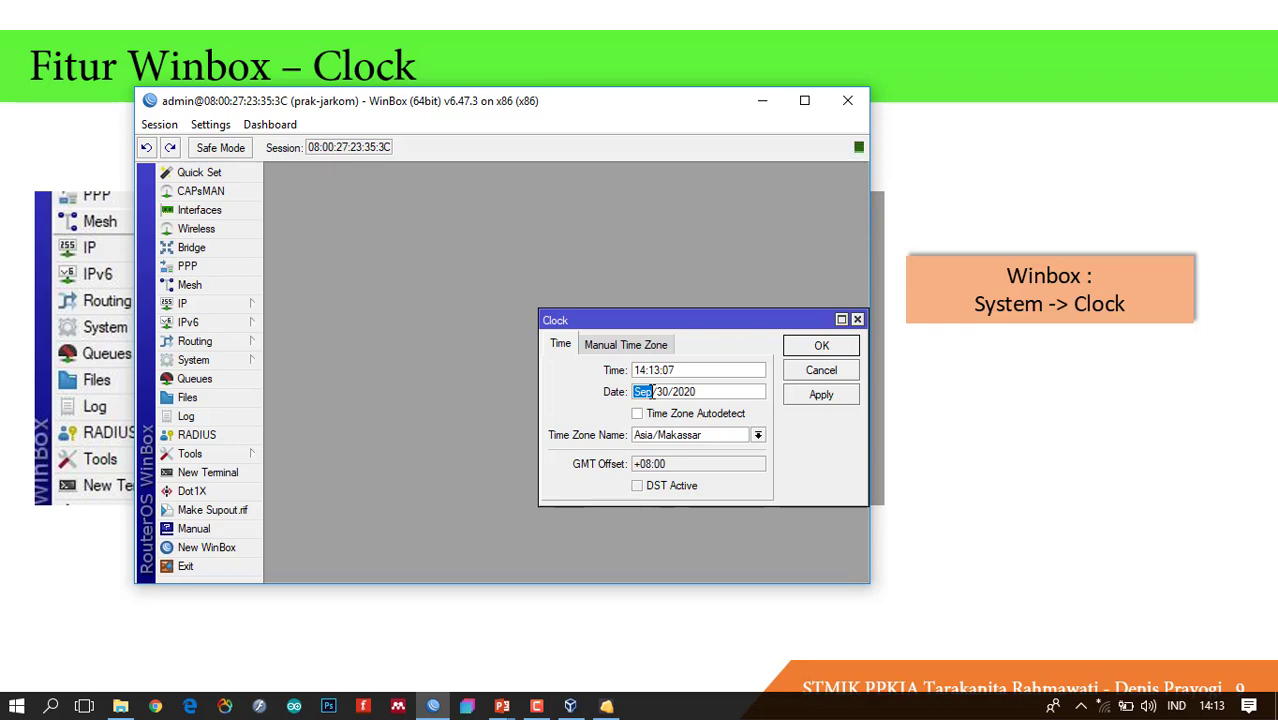
pyautogui.click(663, 392)
# Launch Notepad via Run and type Jan, Feb, Mar, Apr, Mei on separate lines.
pyautogui.press('super+r')
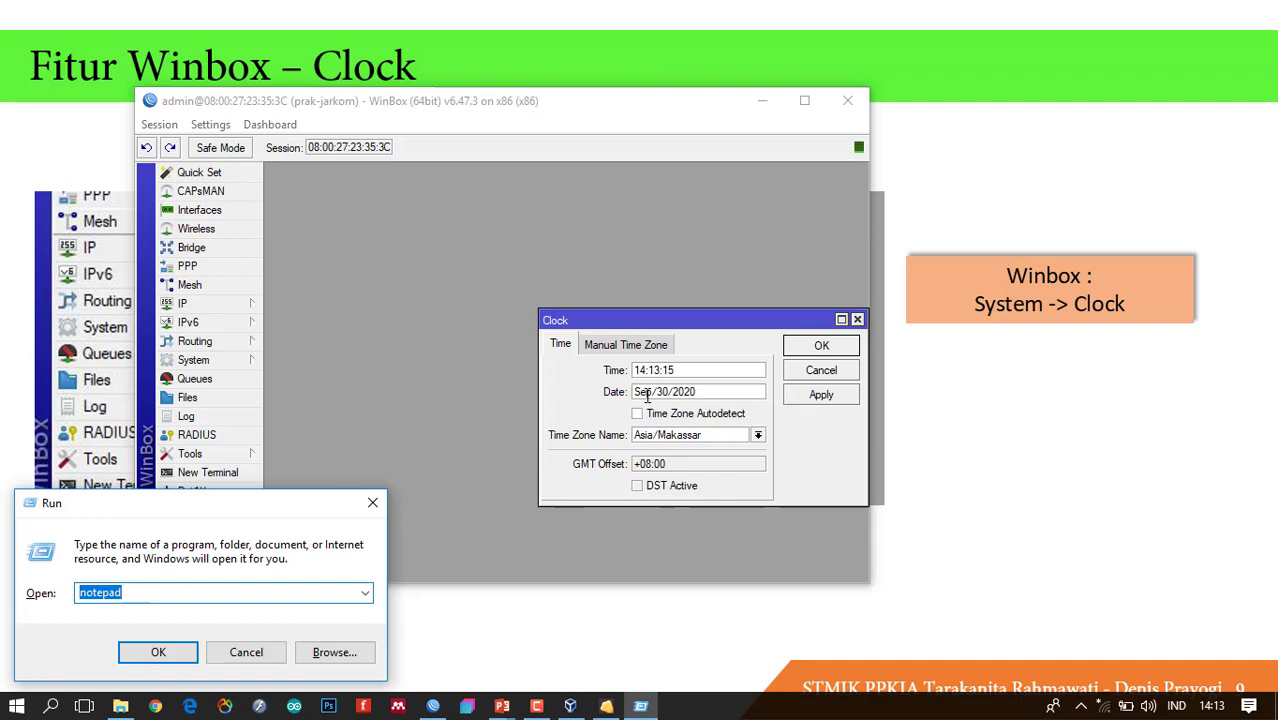
pyautogui.press('Return')
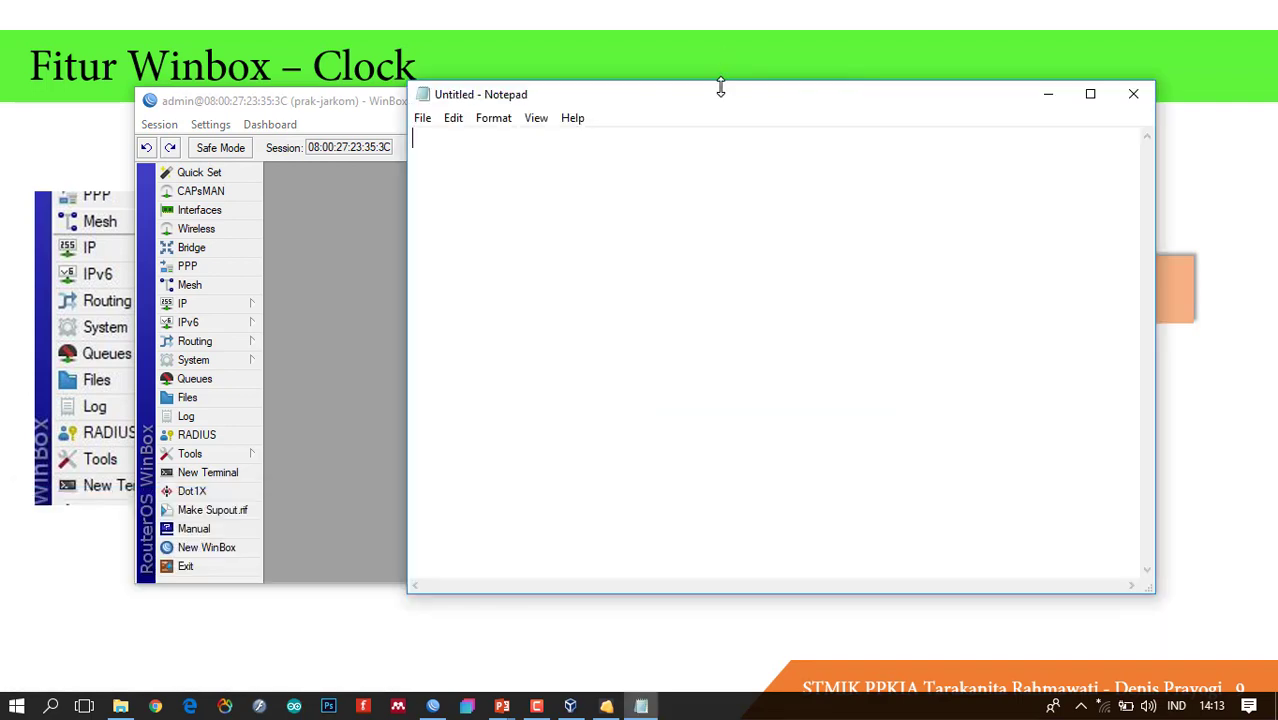
pyautogui.moveTo(725, 100); pyautogui.dragTo(858, 178)
pyautogui.write('Jan')
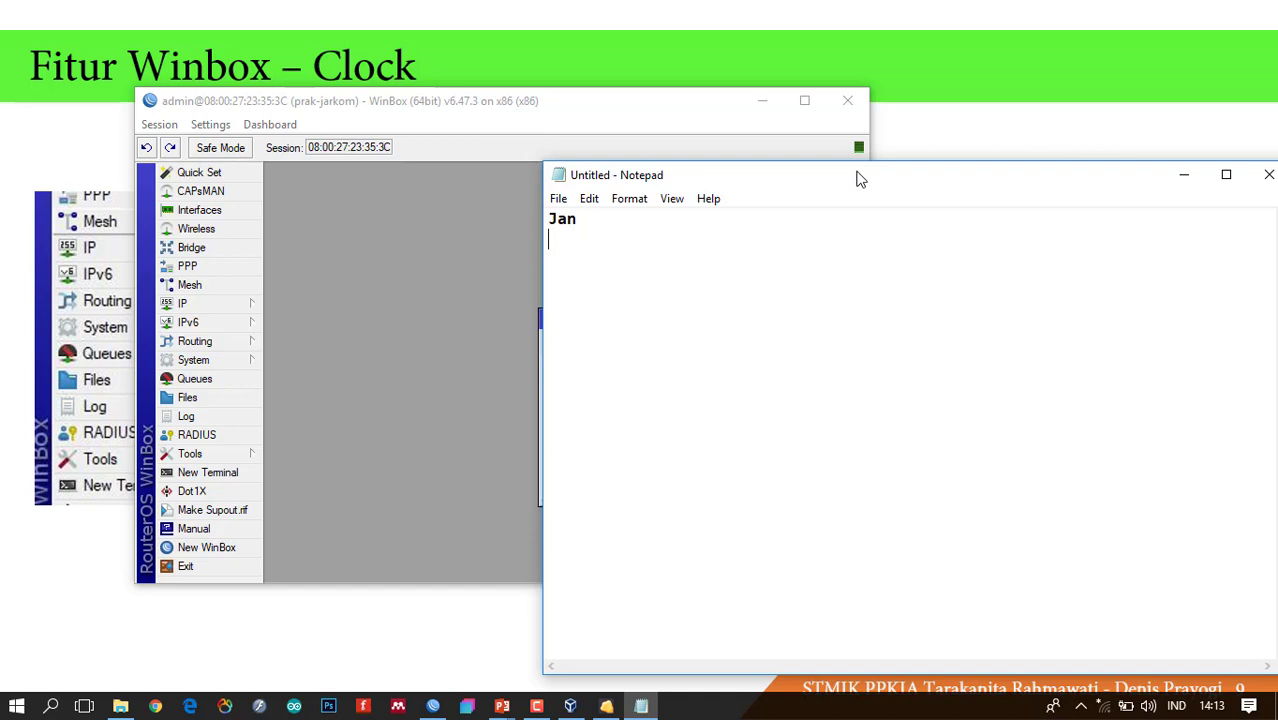
pyautogui.press('Return')
pyautogui.write('Feb')
pyautogui.press('Return')
pyautogui.write('Mar')
pyautogui.press('Return')
pyautogui.write('Apr')
pyautogui.press('Return')
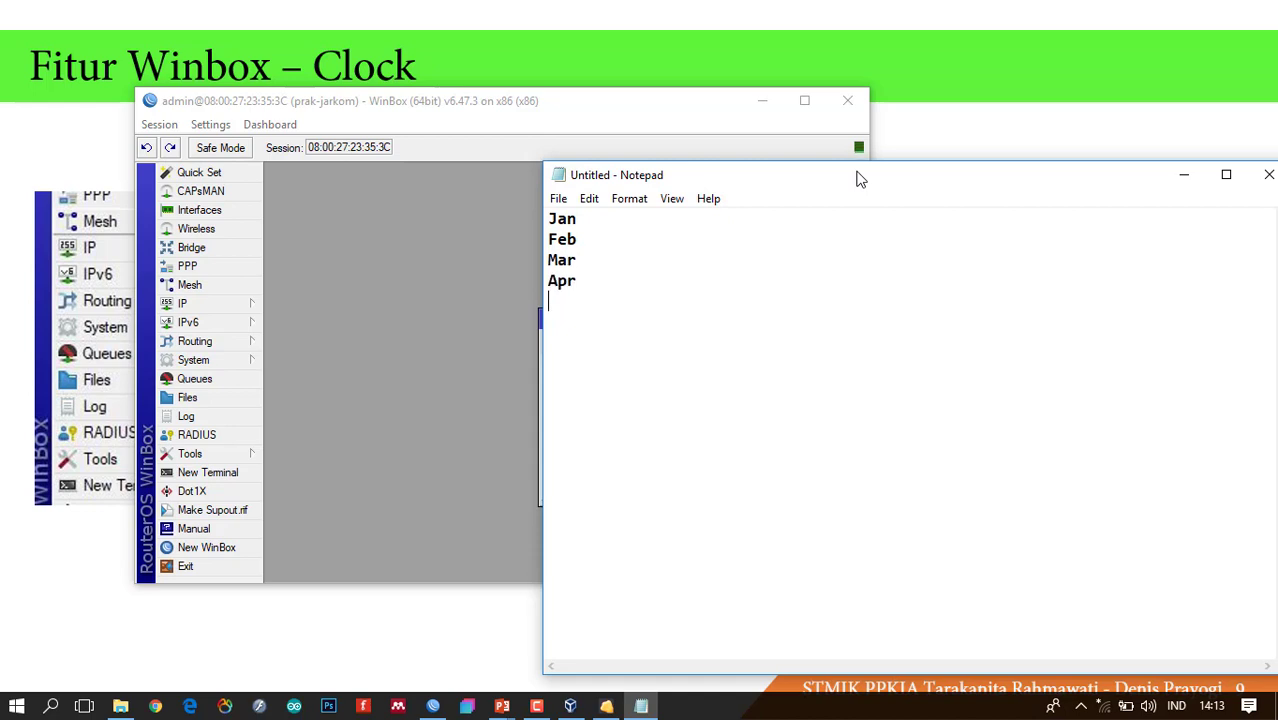
pyautogui.write('Mei')
pyautogui.press('Return')
# Continue the list with Jun, Jul, Ags, Sep, Oct, Nov, Des and move Notepad aside.
pyautogui.write('Ju')
pyautogui.write('n ')
pyautogui.write('Jul')
pyautogui.press('Return')
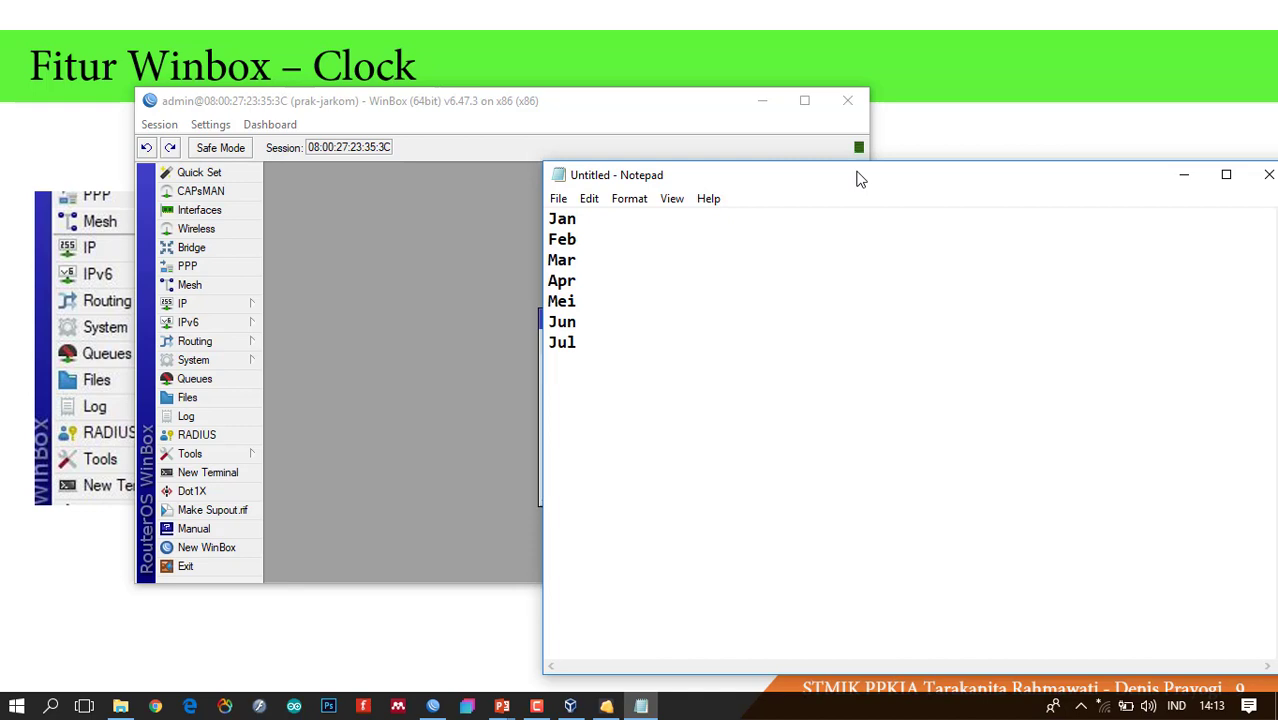
pyautogui.write('A')
pyautogui.write('gs ')
pyautogui.write('Sep')
pyautogui.press('Return')
pyautogui.write('Oct')
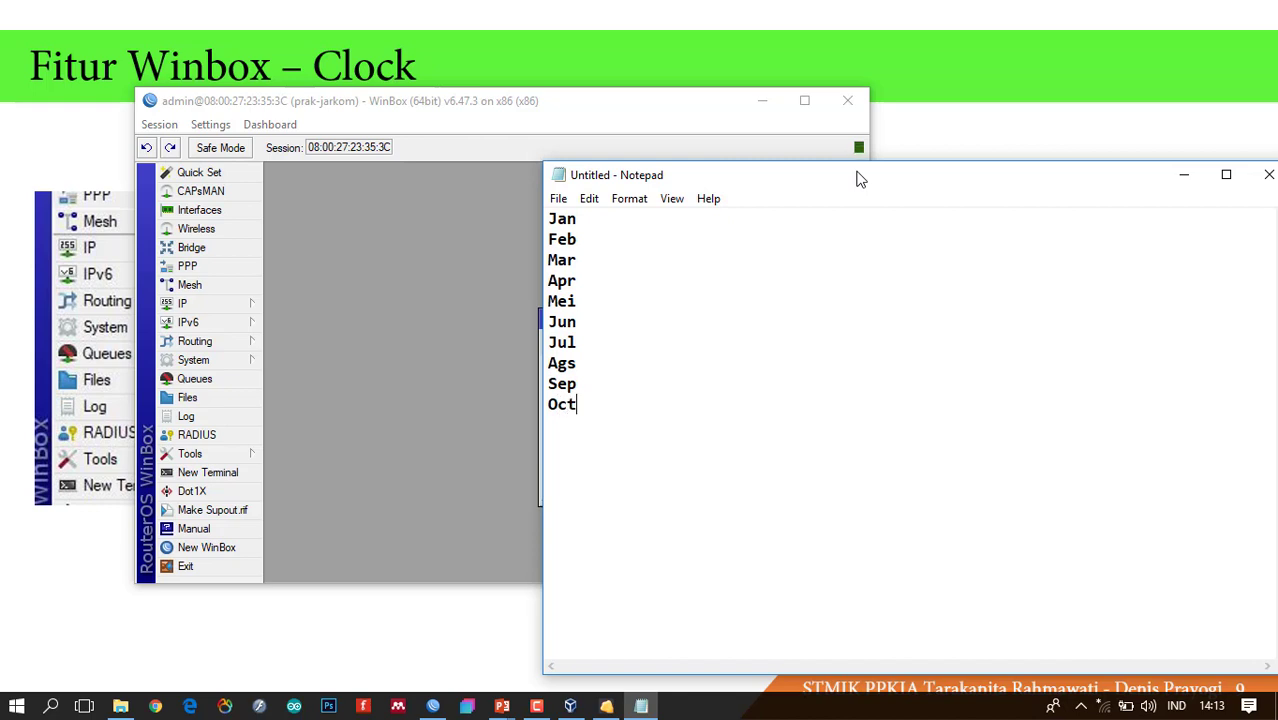
pyautogui.press('Return')
pyautogui.write('Nov')
pyautogui.press('Return')
pyautogui.write('Des')
pyautogui.moveTo(727, 183); pyautogui.dragTo(871, 270)
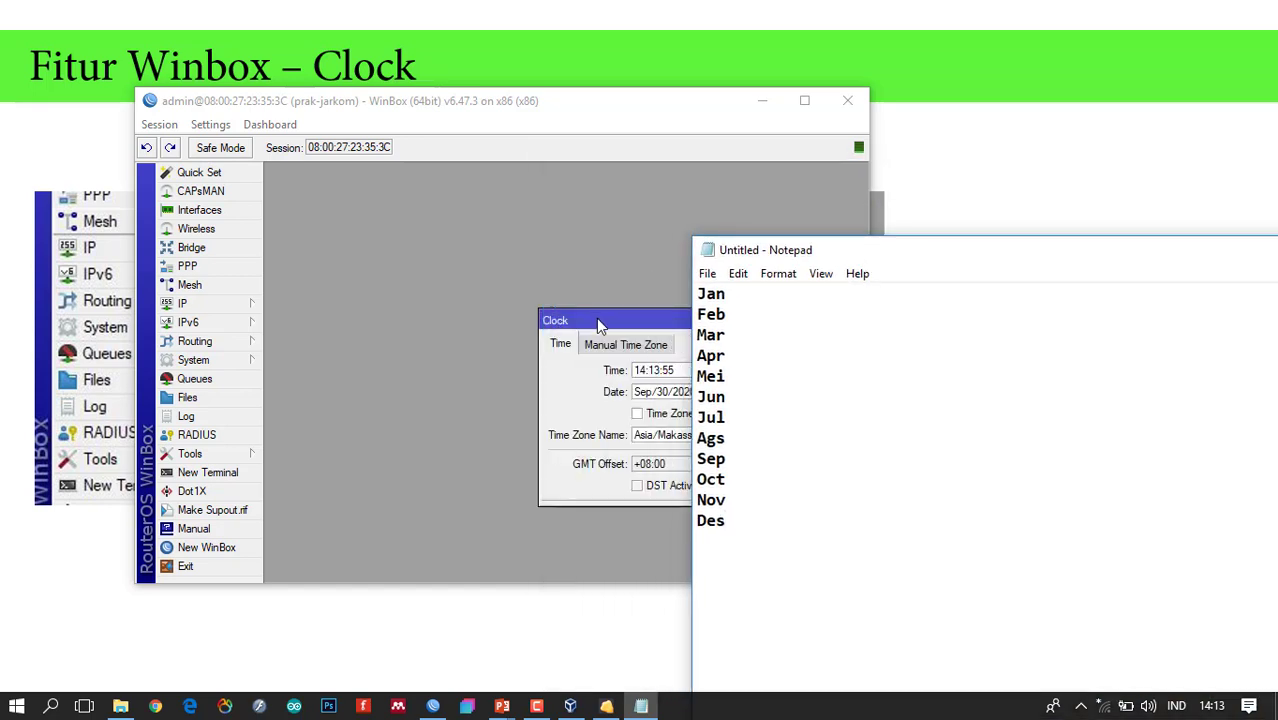
# Rearrange the Notepad and WinBox windows so the Clock dialog is in front.
pyautogui.moveTo(596, 318); pyautogui.dragTo(410, 202)
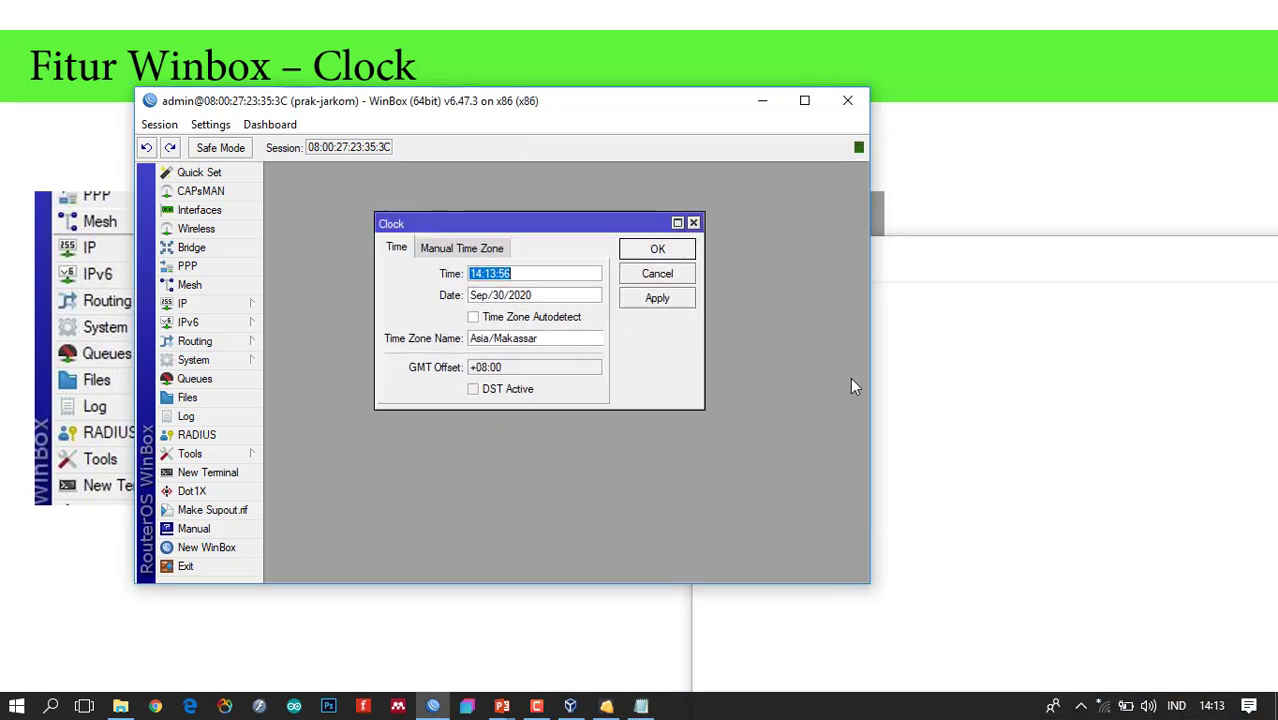
pyautogui.doubleClick(478, 295)
pyautogui.click(1005, 400)
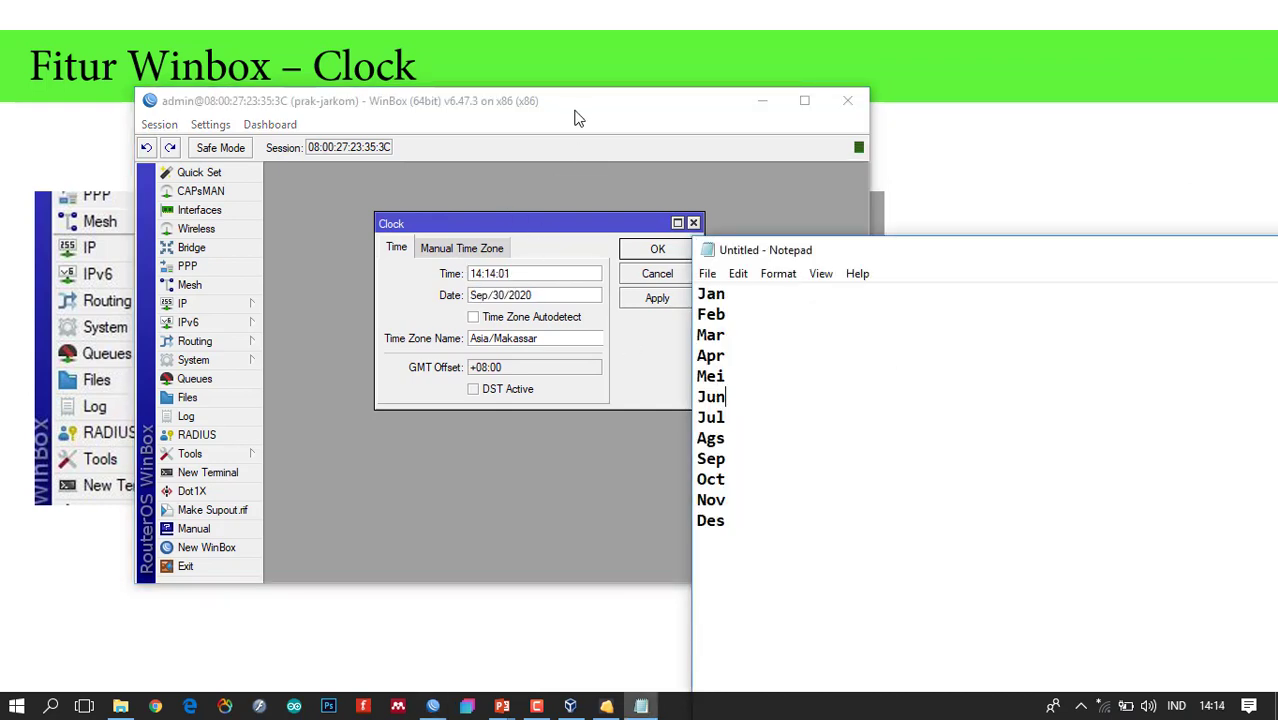
pyautogui.moveTo(574, 110); pyautogui.dragTo(541, 100)
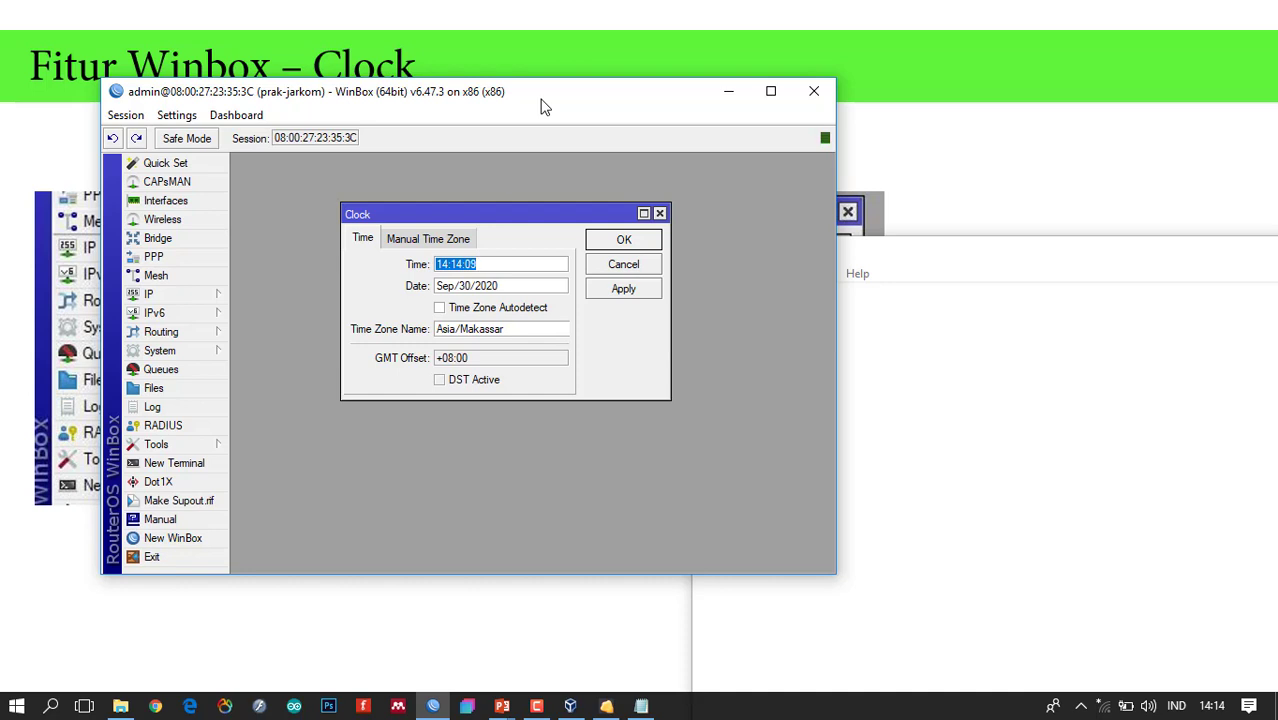
# Enable Time Zone Autodetect, set Time Zone Name to manual, then clear that text.
pyautogui.click(440, 310)
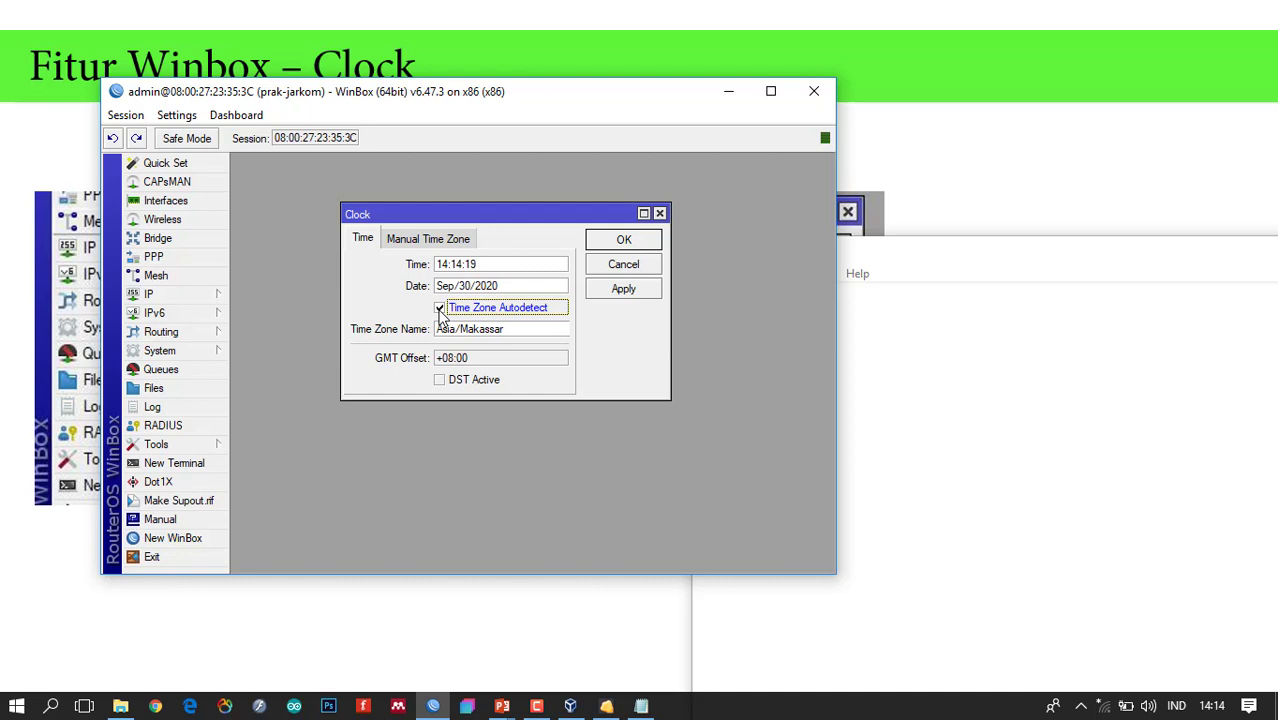
pyautogui.click(522, 332)
pyautogui.click(522, 332)
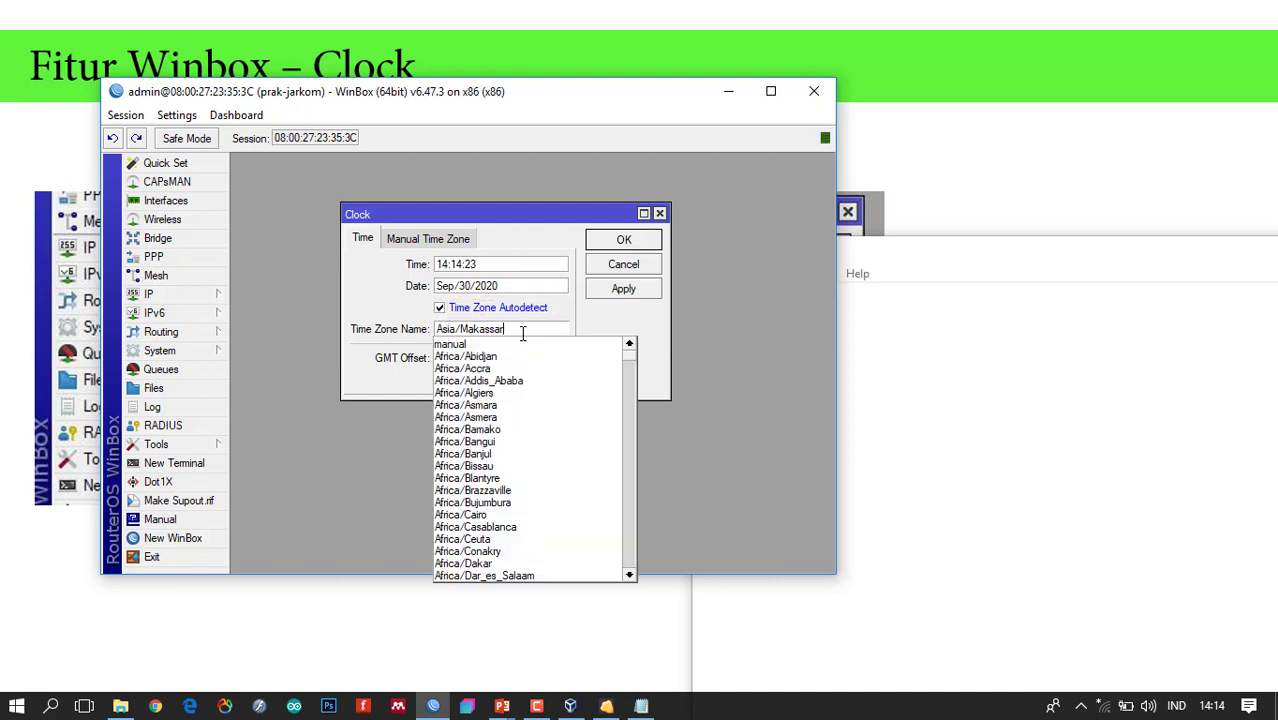
pyautogui.click(507, 345)
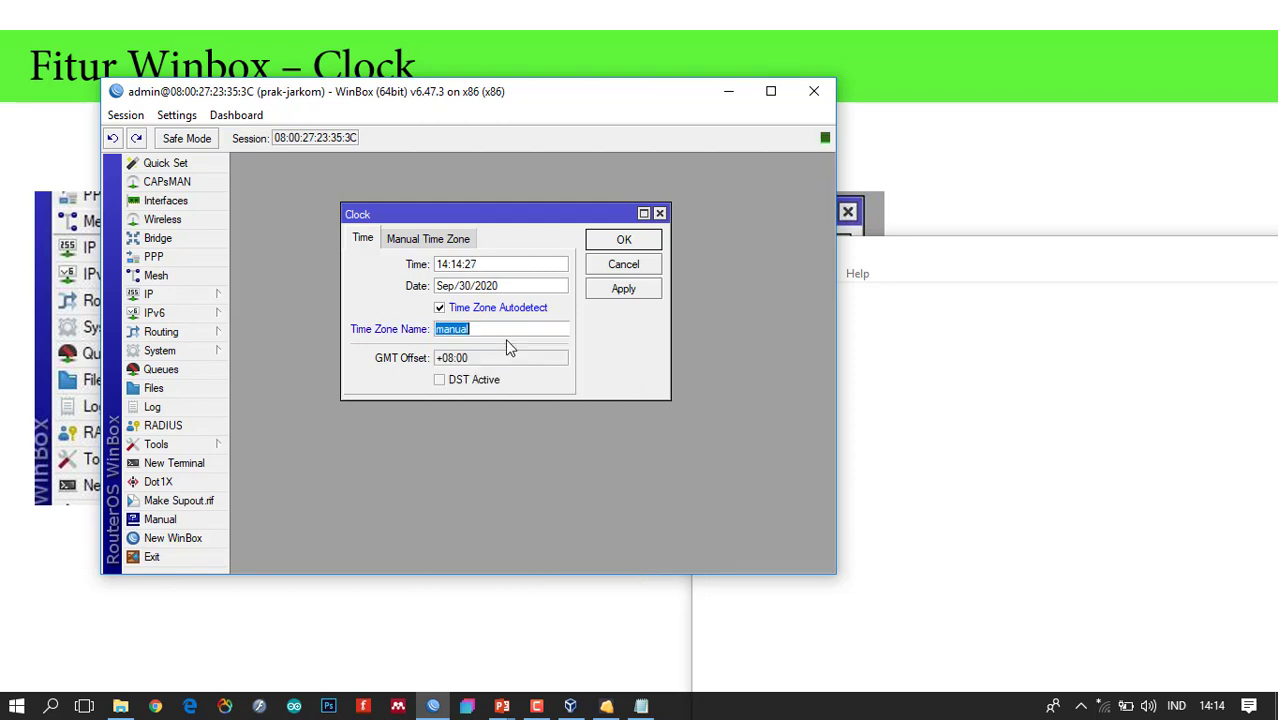
pyautogui.click(497, 333)
pyautogui.moveTo(487, 331); pyautogui.dragTo(415, 319)
pyautogui.press('BackSpace')
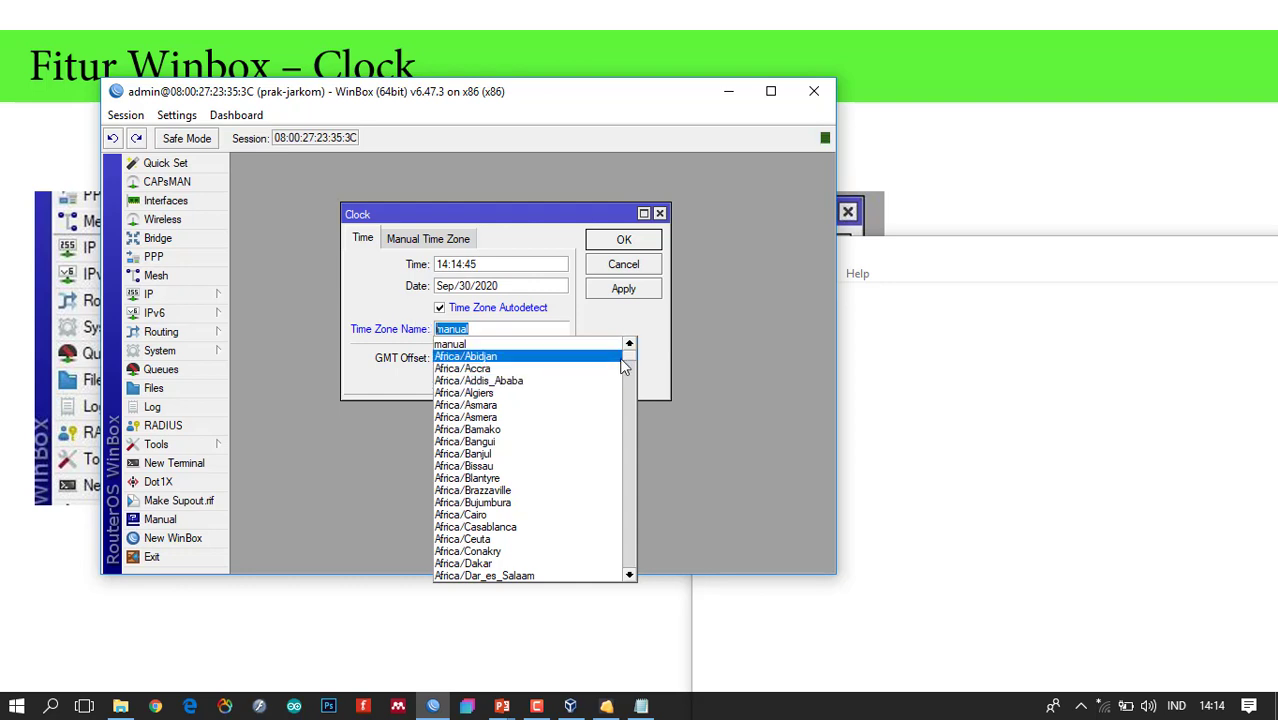
# Set Time Zone Name to Asia/Makassar with Time Zone Autodetect left enabled.
pyautogui.moveTo(636, 365); pyautogui.dragTo(630, 455)
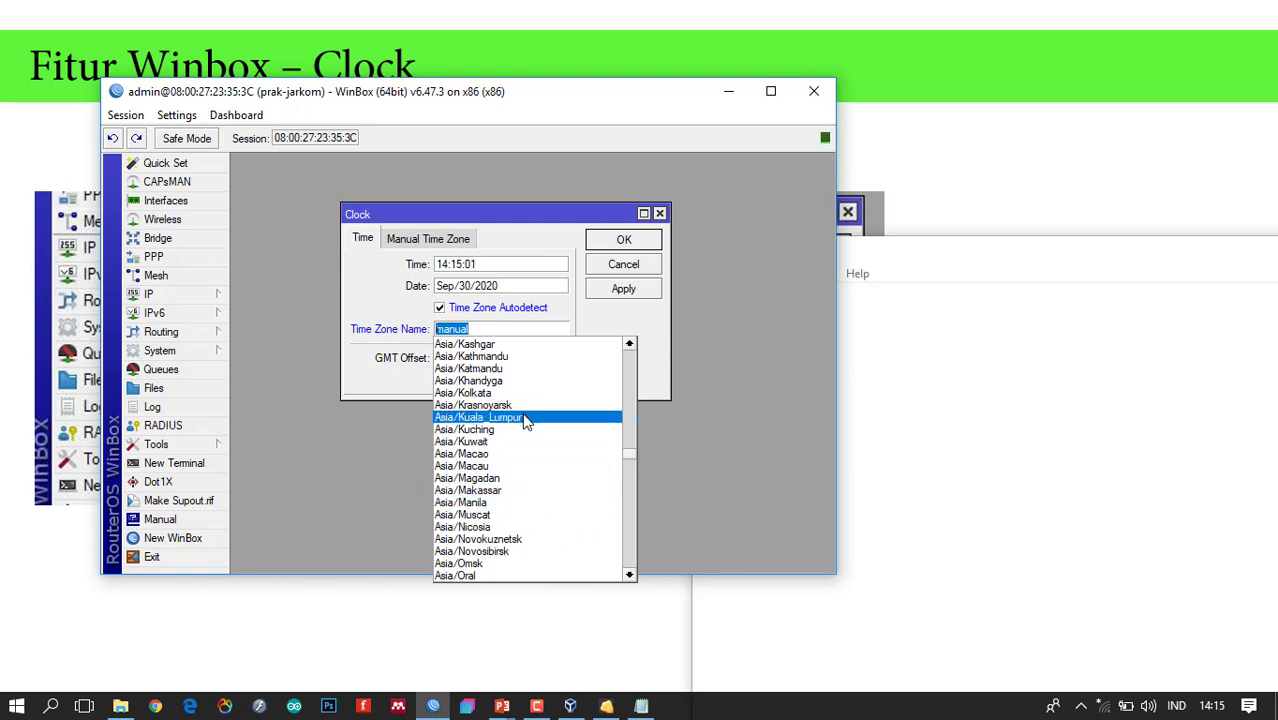
pyautogui.click(519, 492)
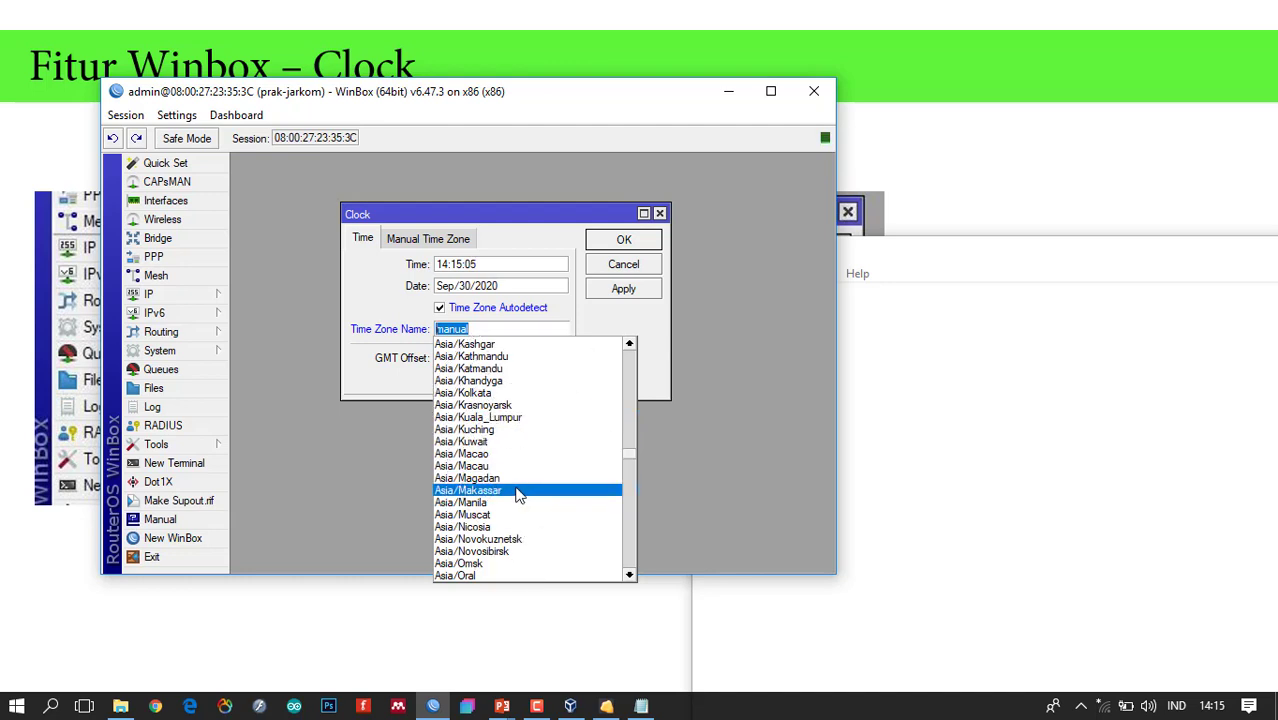
pyautogui.click(519, 492)
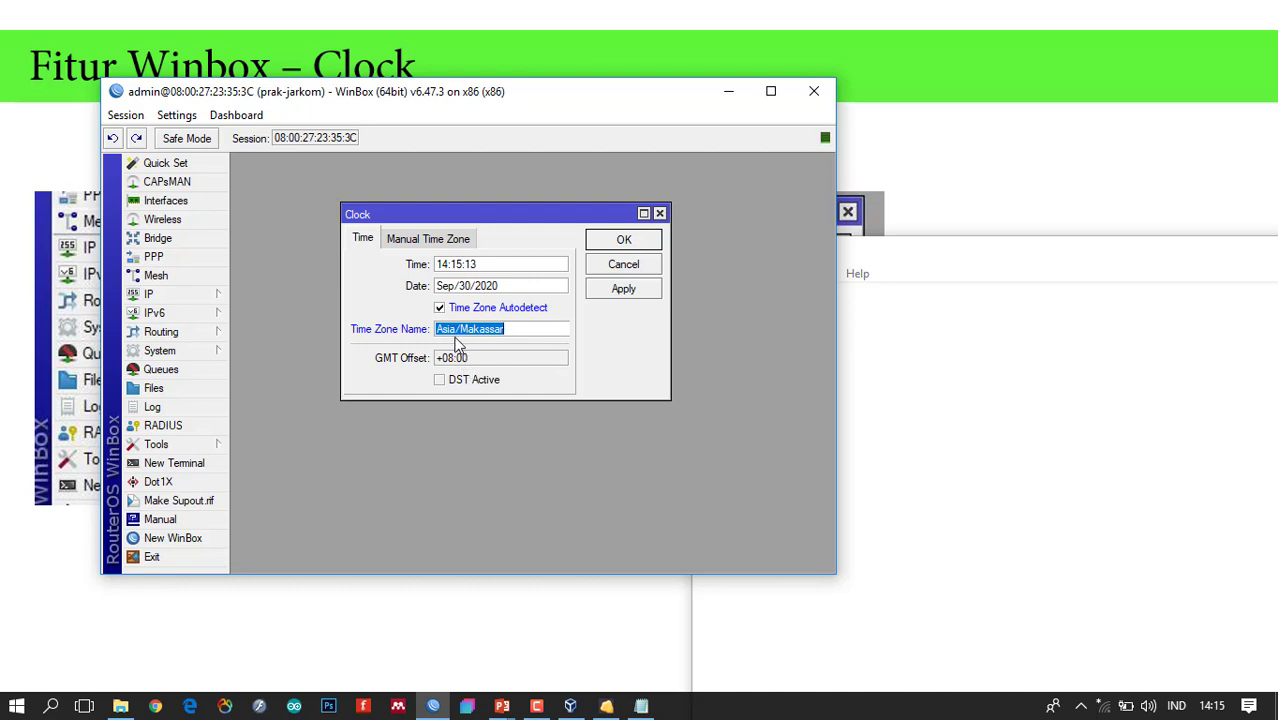
pyautogui.click(440, 309)
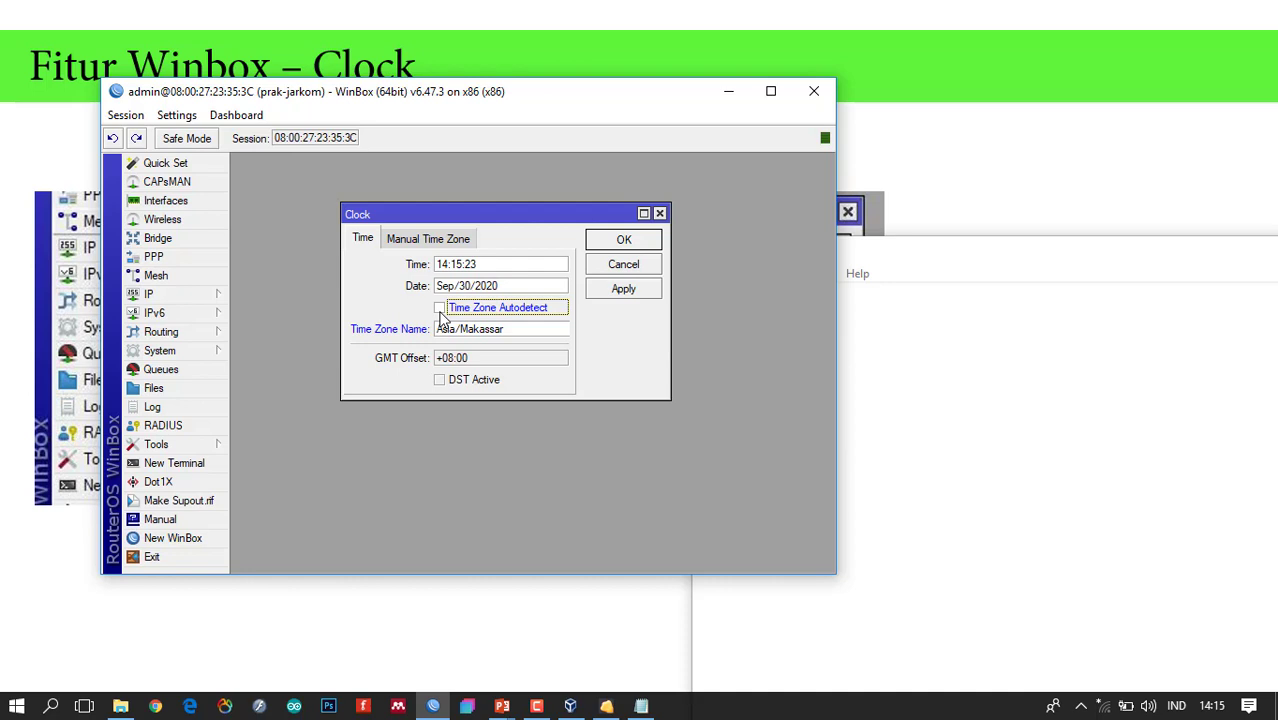
pyautogui.click(440, 310)
# Apply and save the clock settings at GMT +08:00, closing the Clock window.
pyautogui.click(443, 245)
pyautogui.click(363, 238)
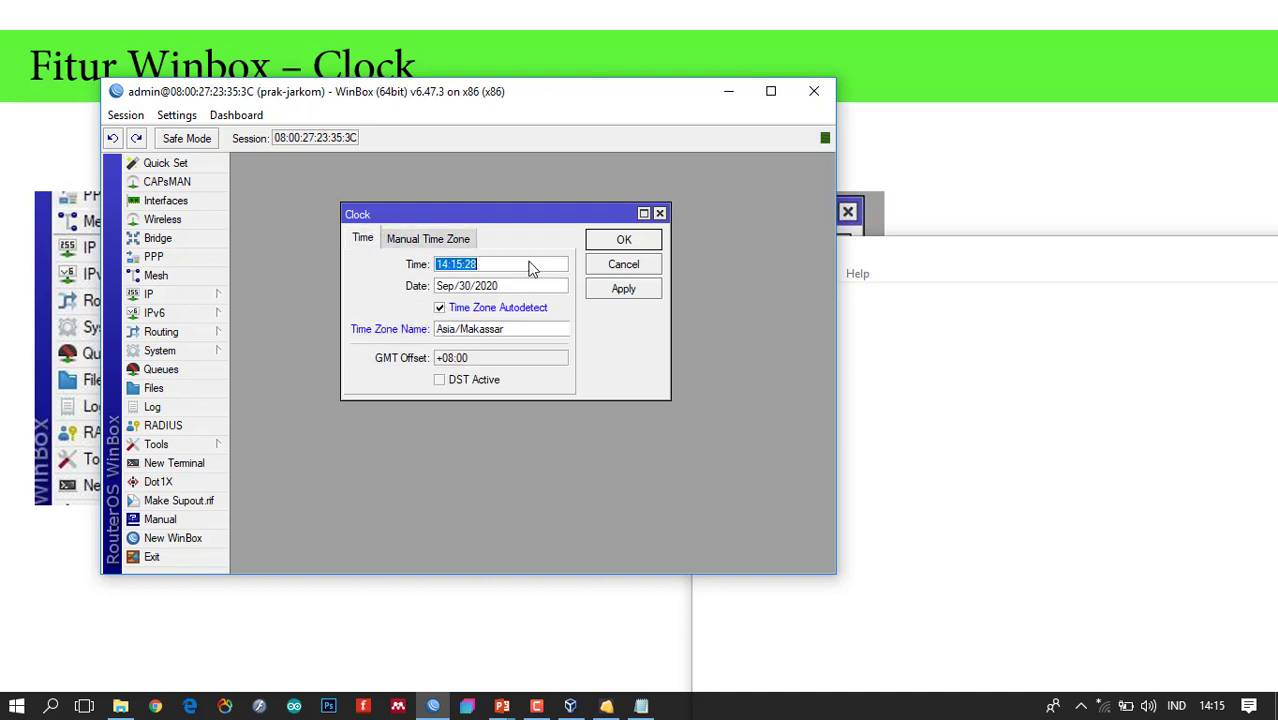
pyautogui.click(652, 289)
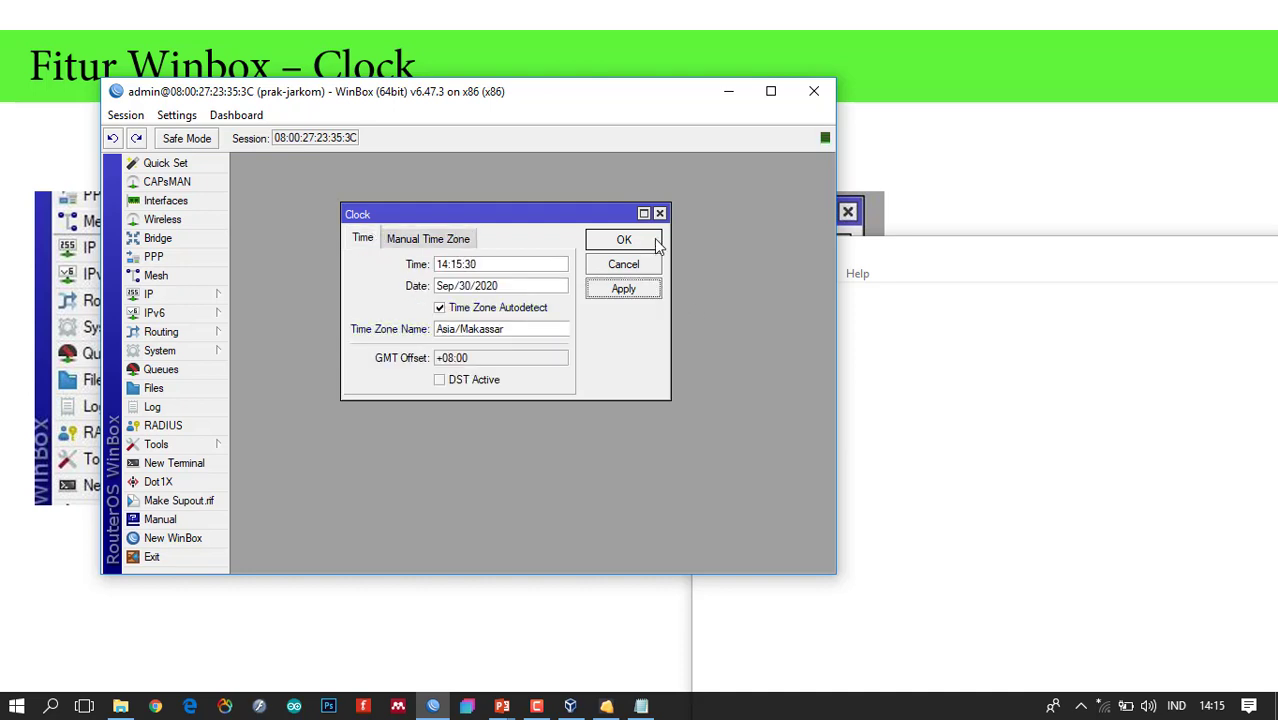
pyautogui.click(624, 240)
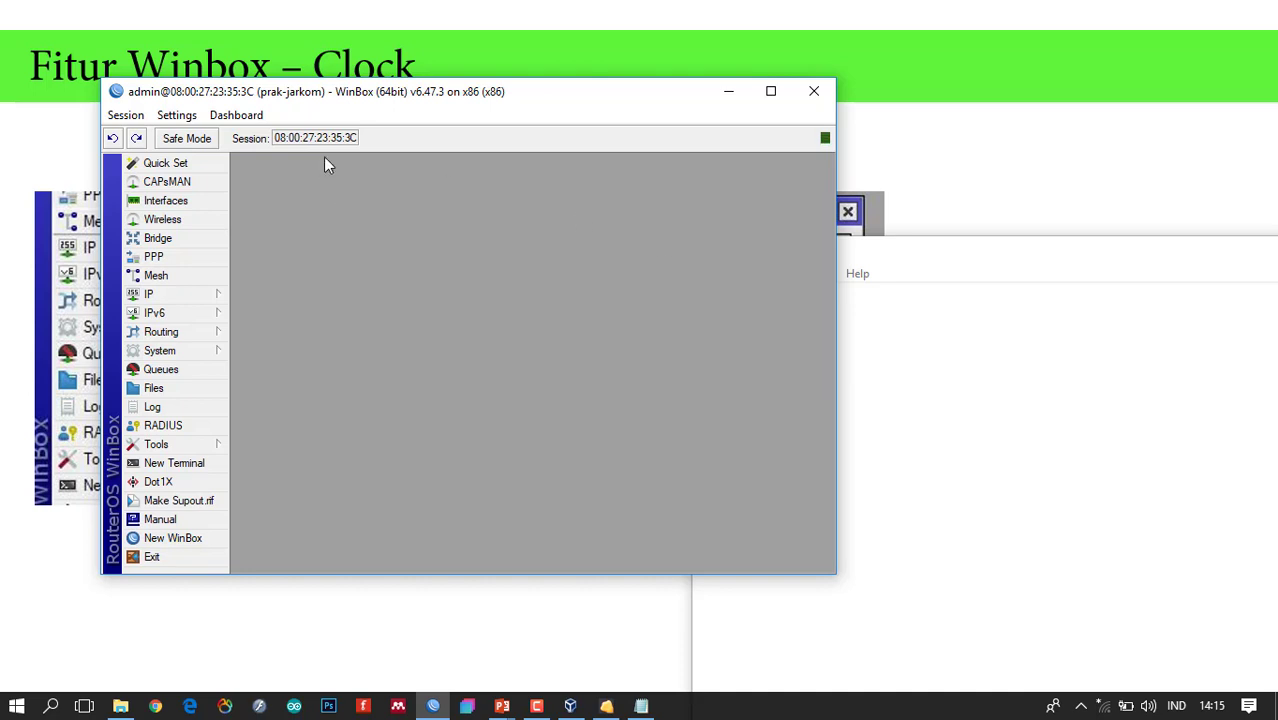
pyautogui.click(215, 354)
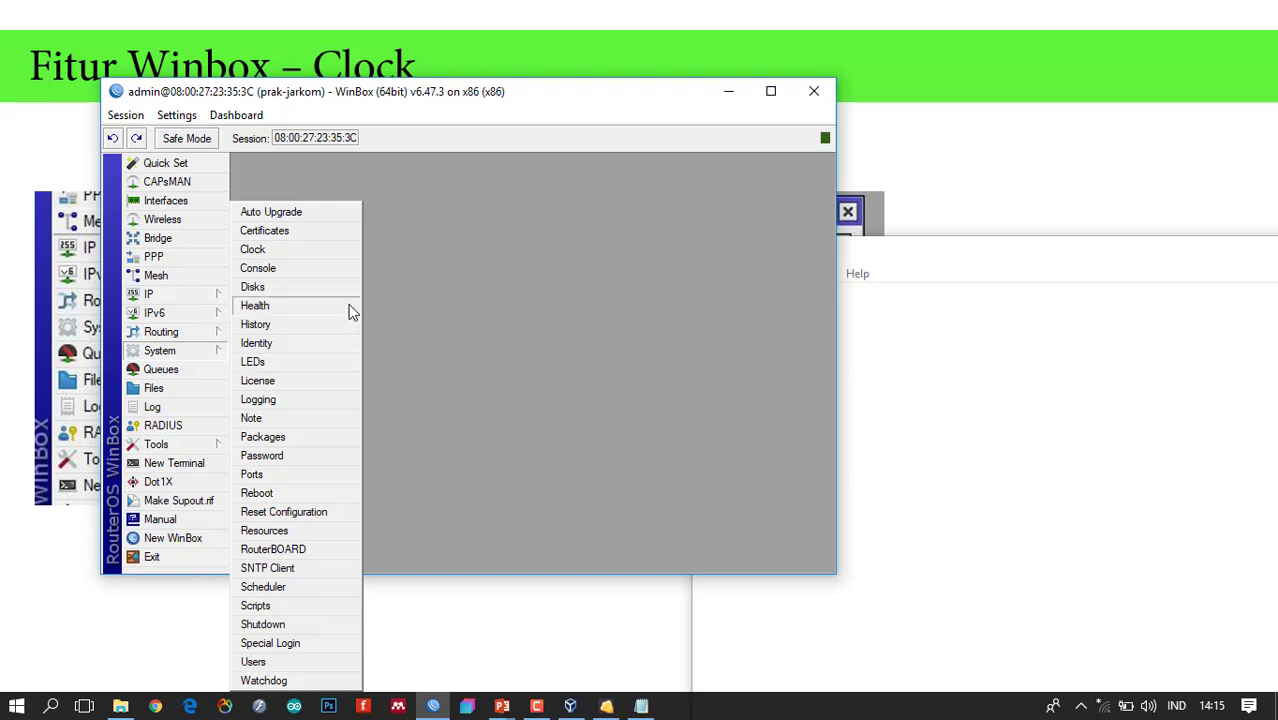
pyautogui.click(349, 219)
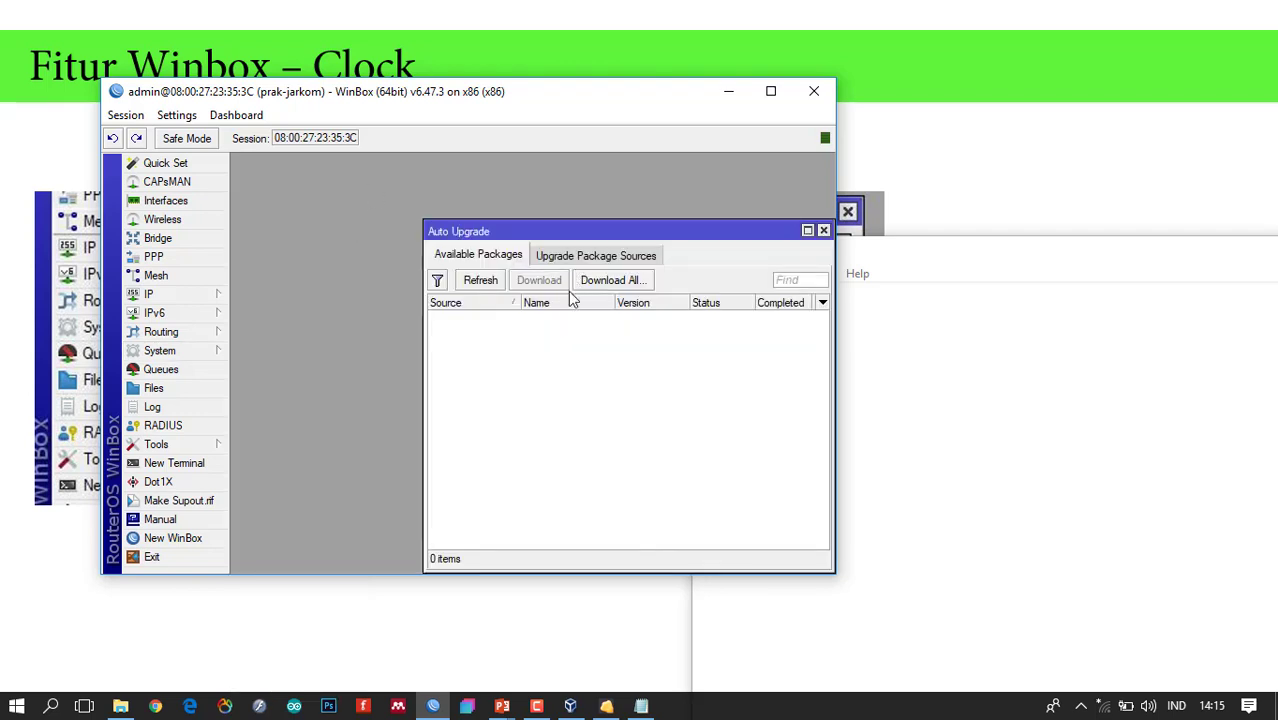
pyautogui.moveTo(629, 231); pyautogui.dragTo(514, 191)
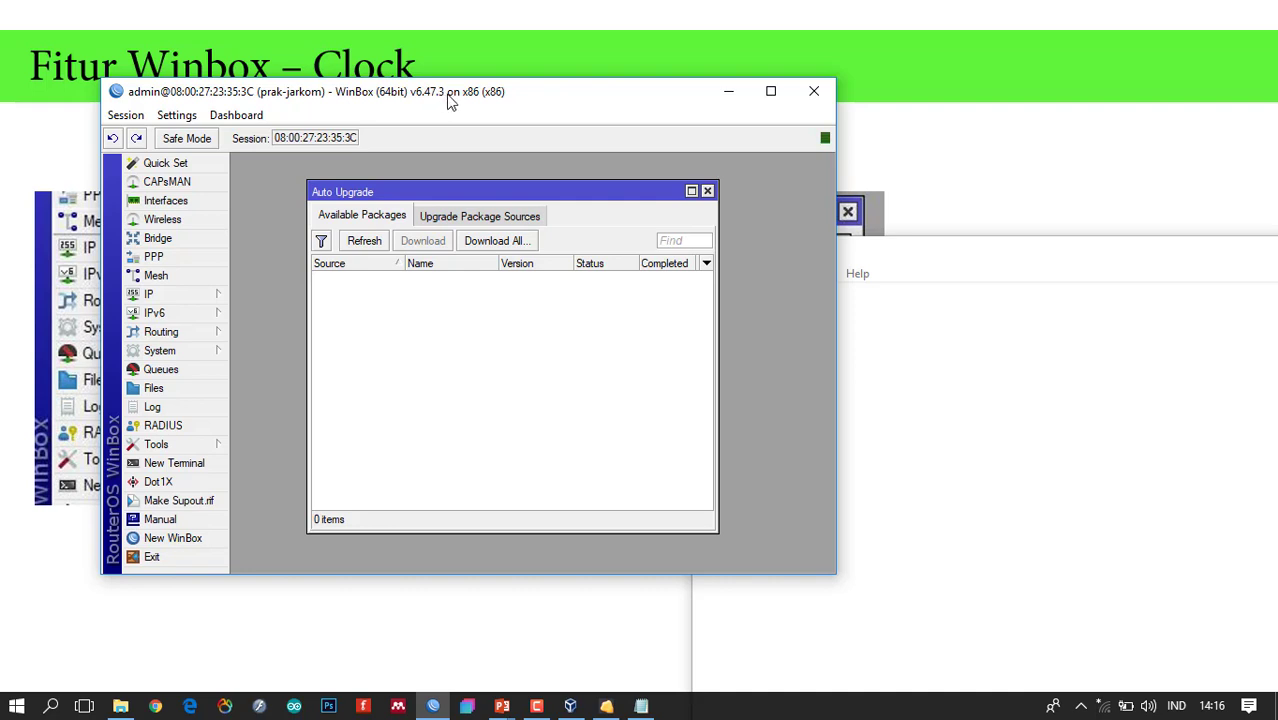
pyautogui.click(366, 191)
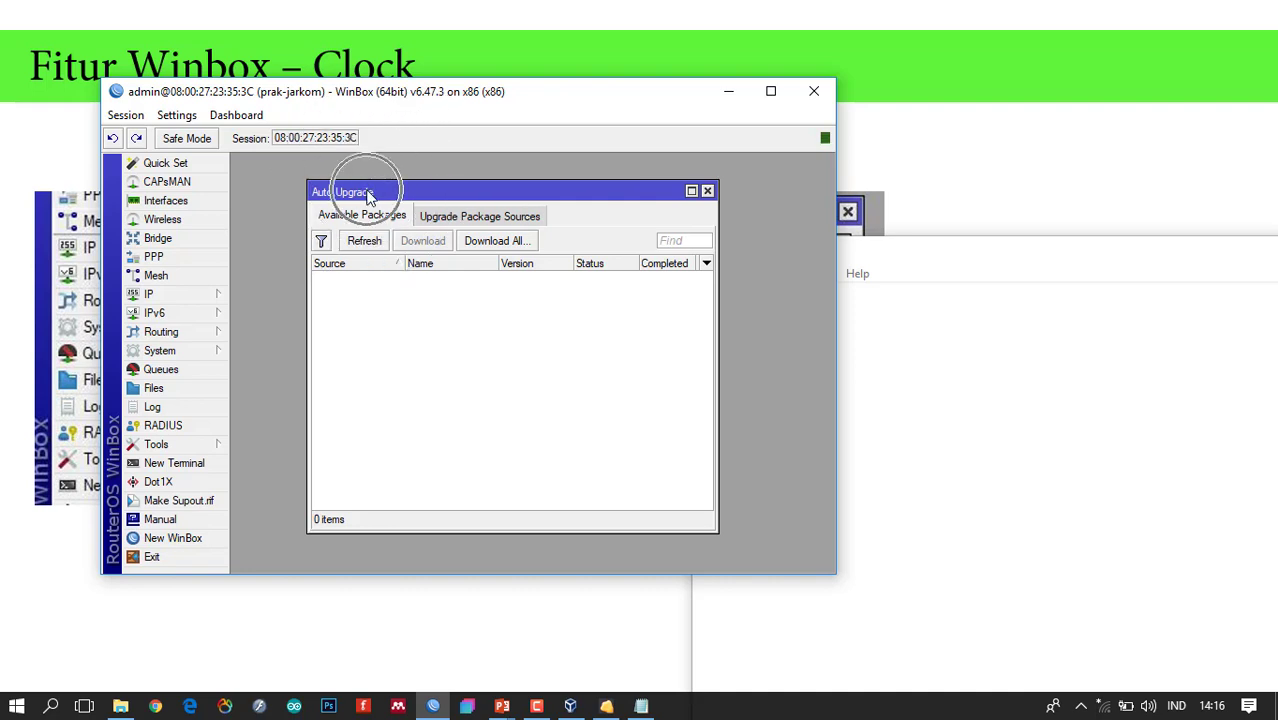
pyautogui.click(364, 240)
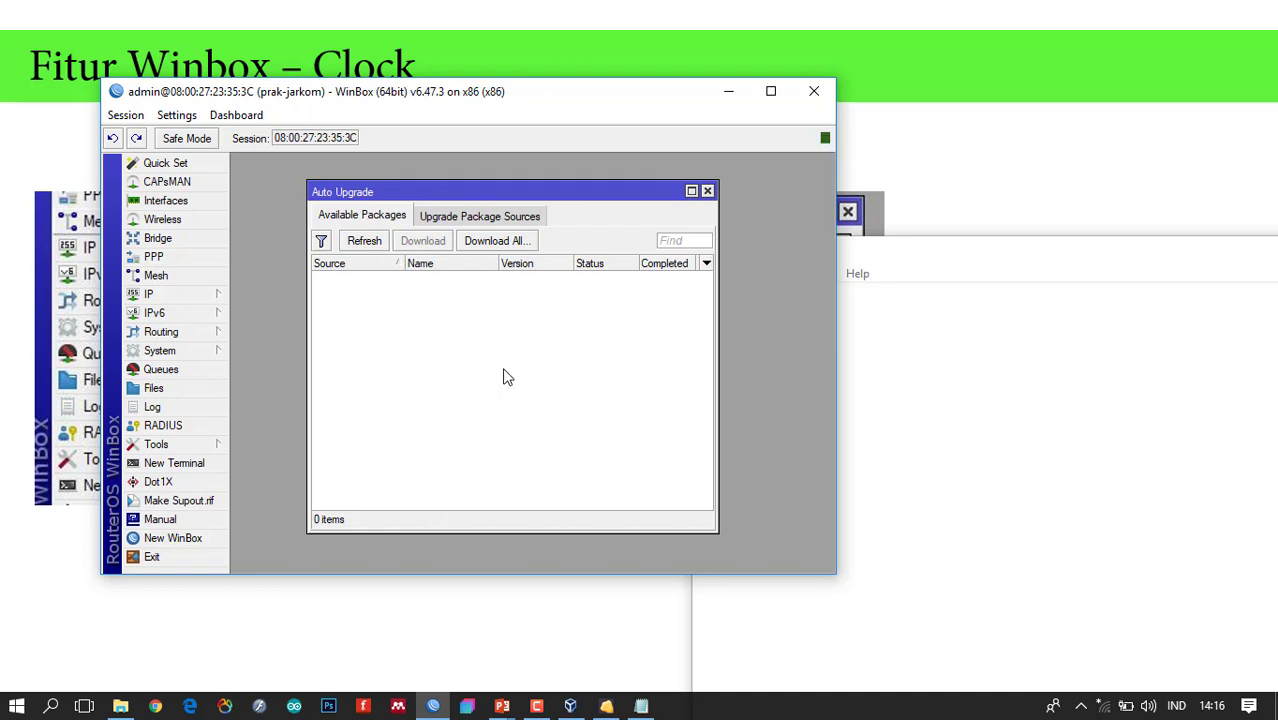
pyautogui.press('ctrl')
pyautogui.press('ctrl')
pyautogui.press('ctrl')
pyautogui.click(503, 217)
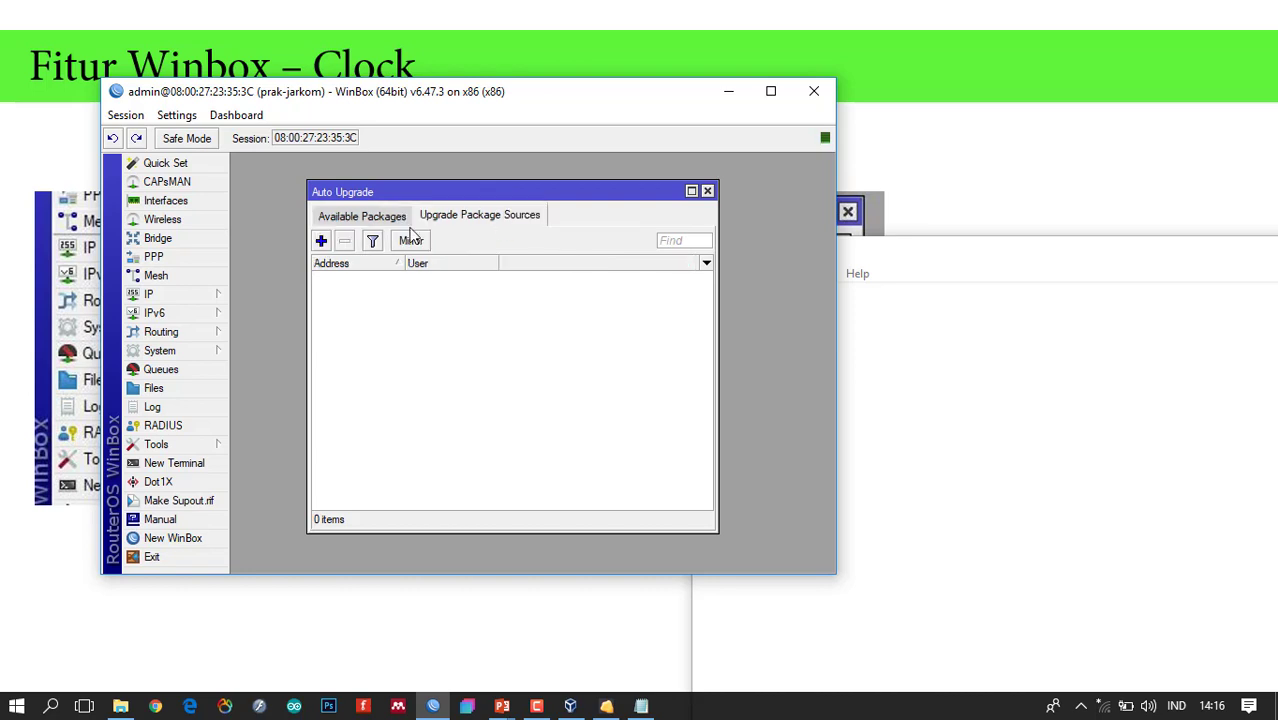
pyautogui.click(362, 215)
pyautogui.click(707, 190)
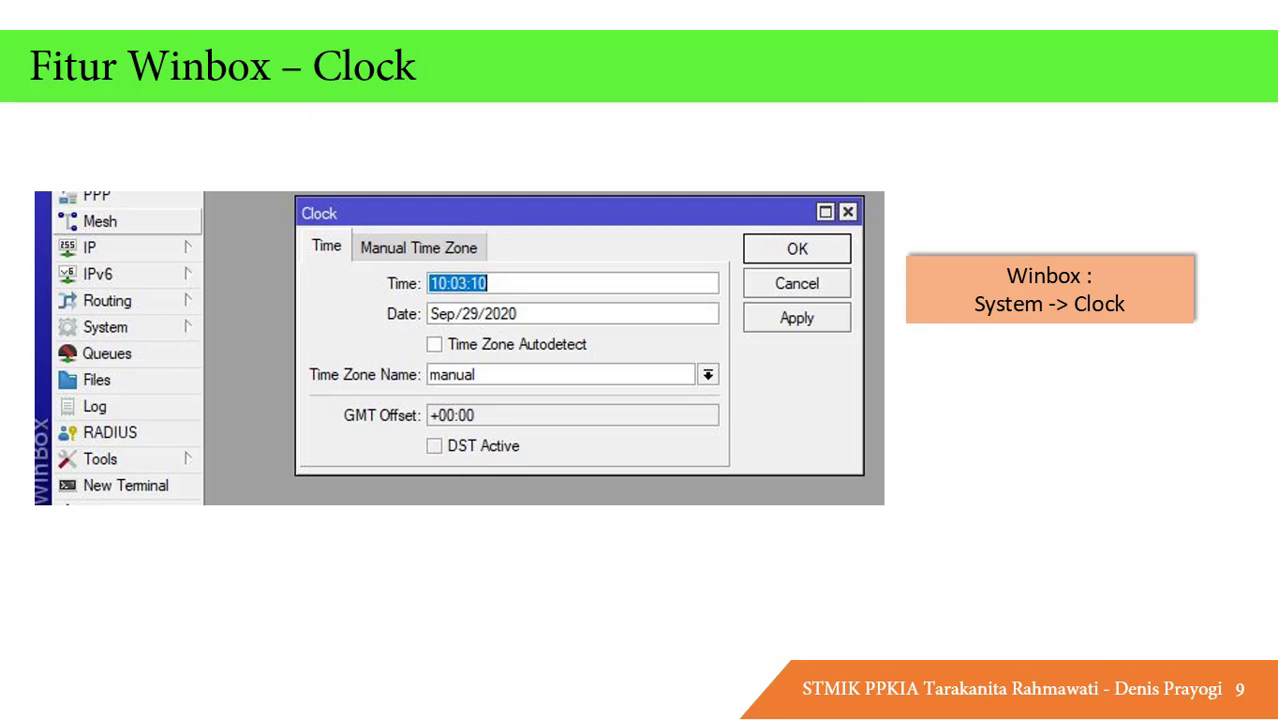
# Move the slideshow to slide 10 'Mikrotik – CLI' and reveal its explanation text.
pyautogui.press('Right')
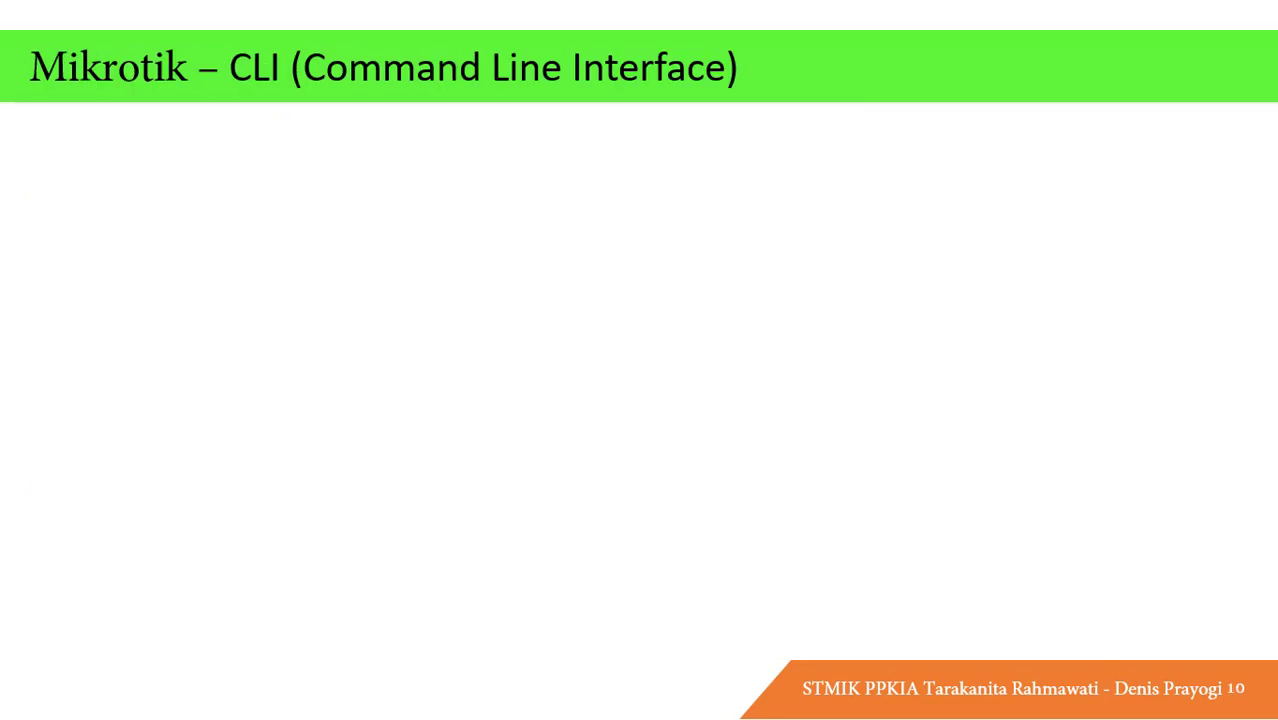
pyautogui.press('Left')
pyautogui.press('Left')
pyautogui.press('Left')
pyautogui.press('Left')
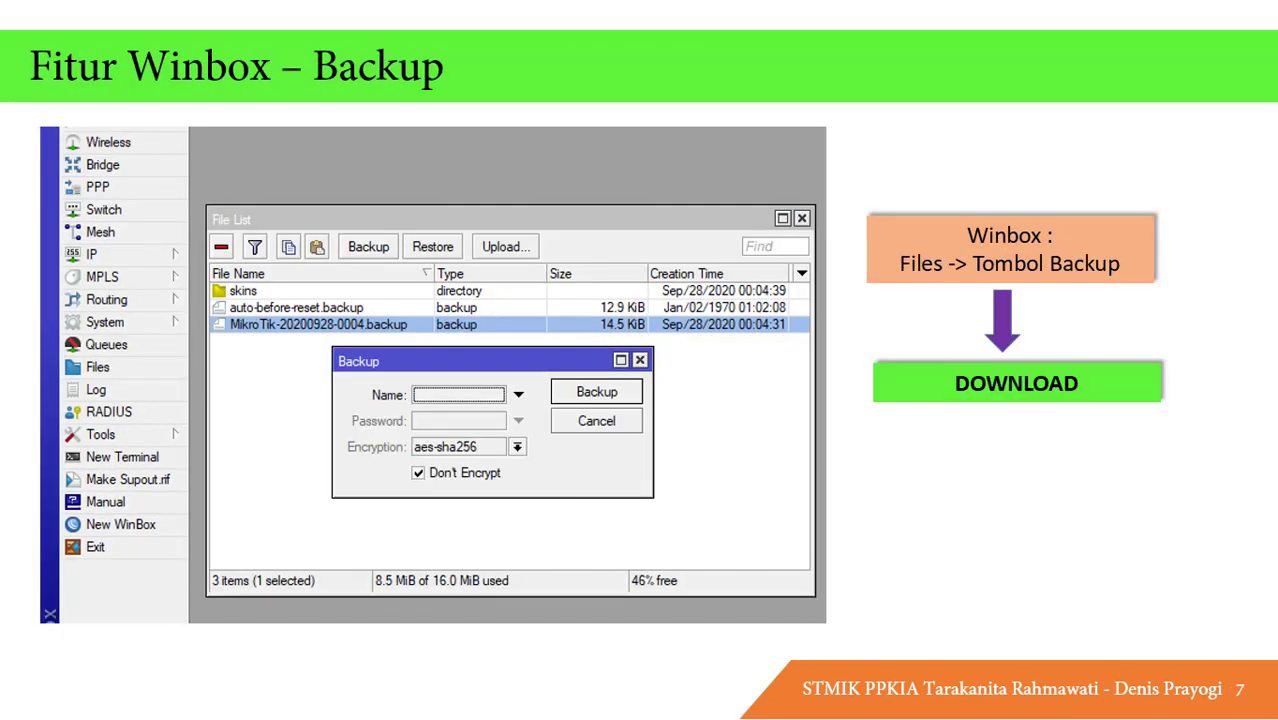
pyautogui.press('Left')
pyautogui.press('Right')
pyautogui.press('Right')
pyautogui.press('Right')
pyautogui.press('Right')
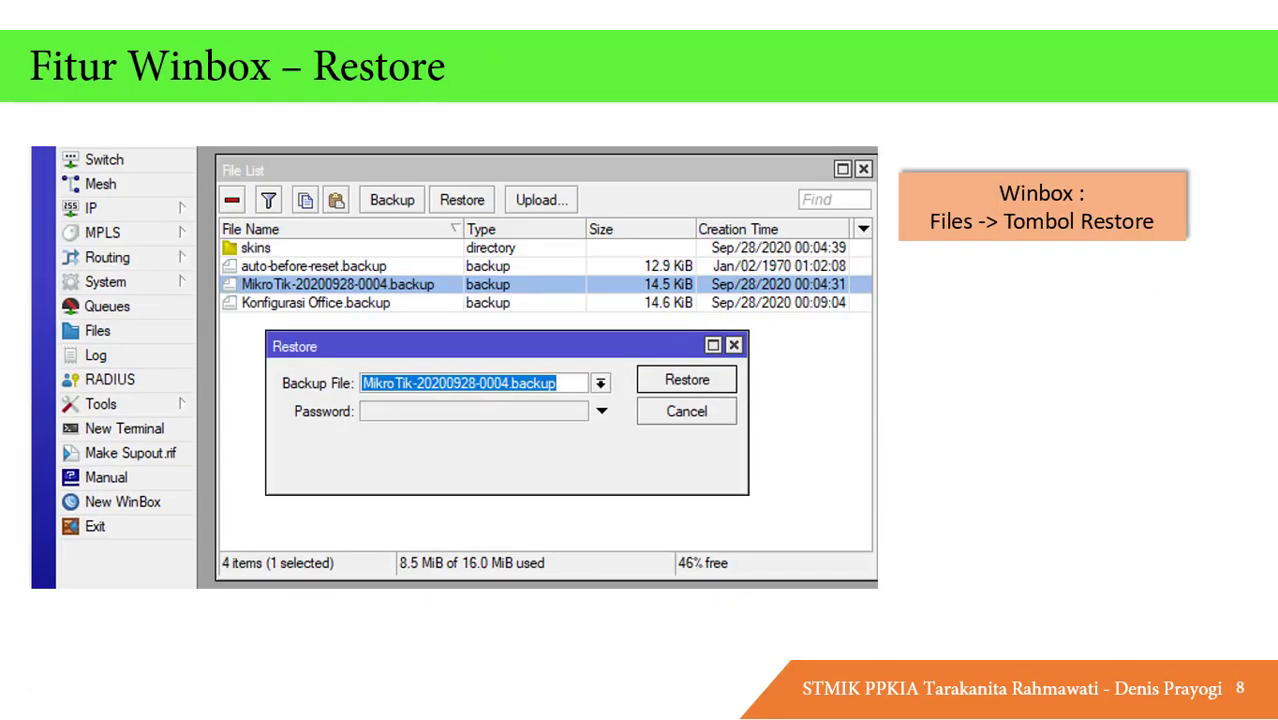
pyautogui.press('Left')
pyautogui.press('Left')
pyautogui.press('Left')
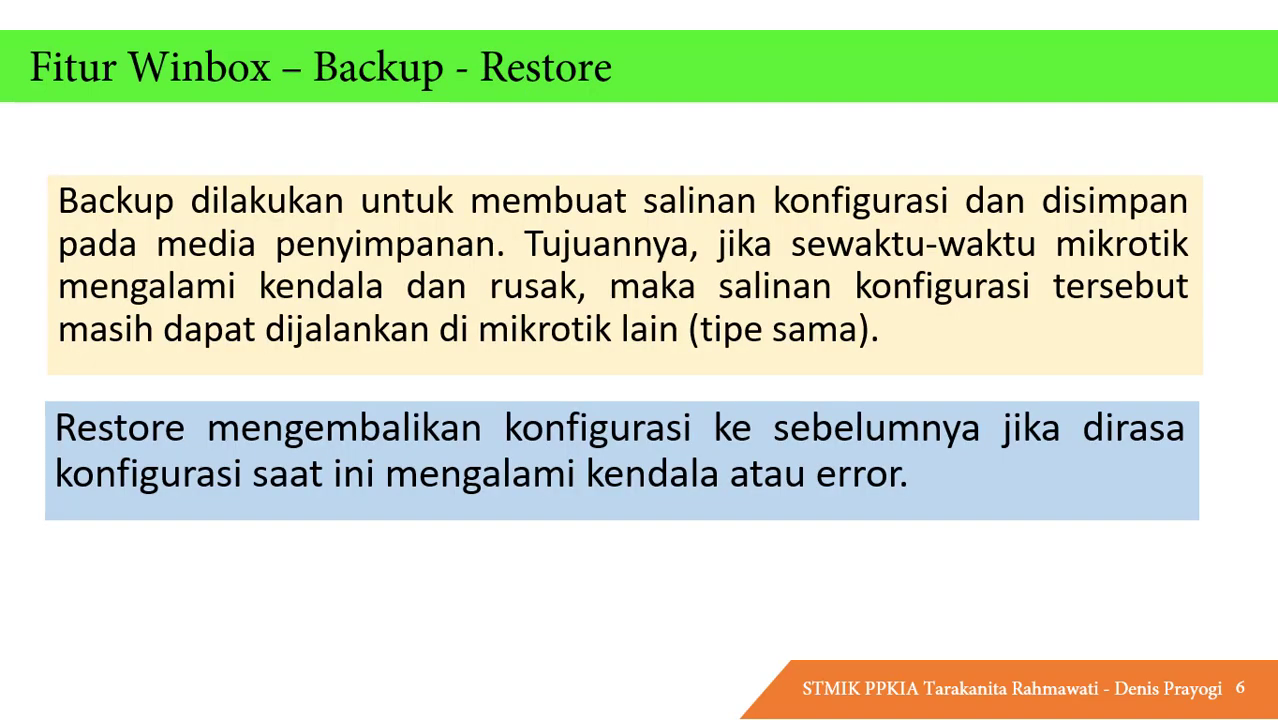
pyautogui.press('Right')
pyautogui.press('Right')
pyautogui.press('Right')
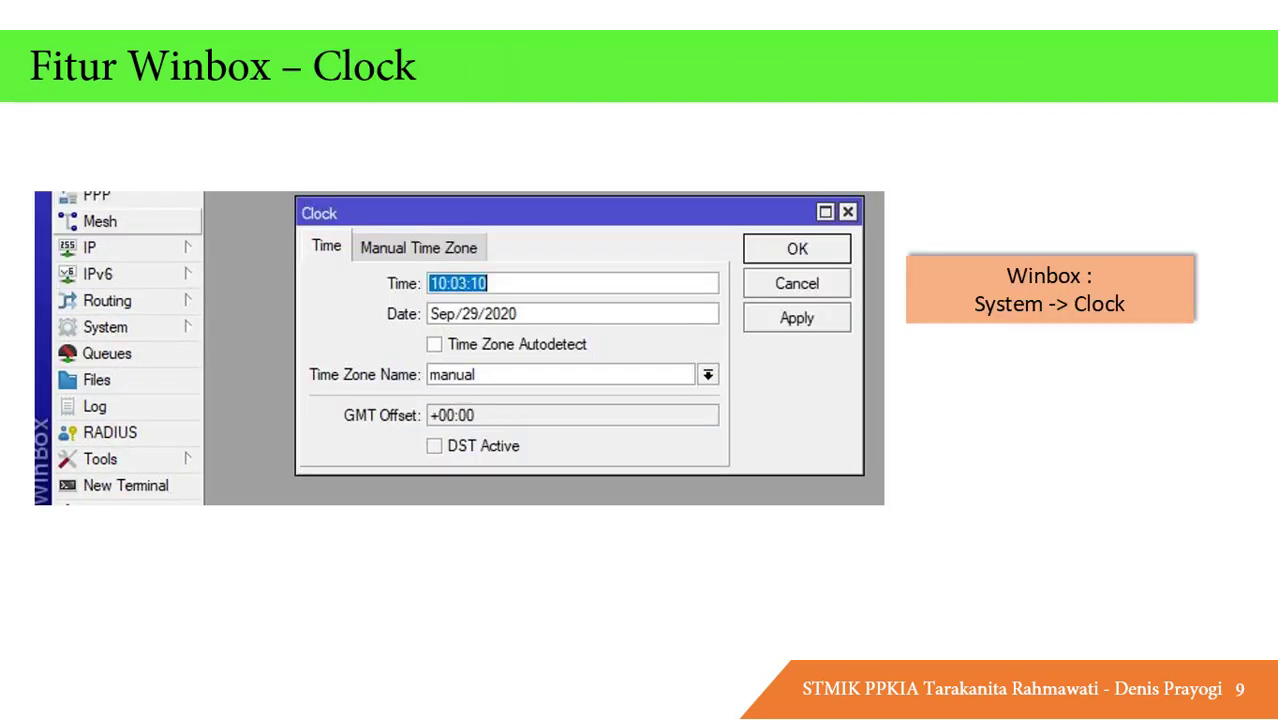
pyautogui.press('Right')
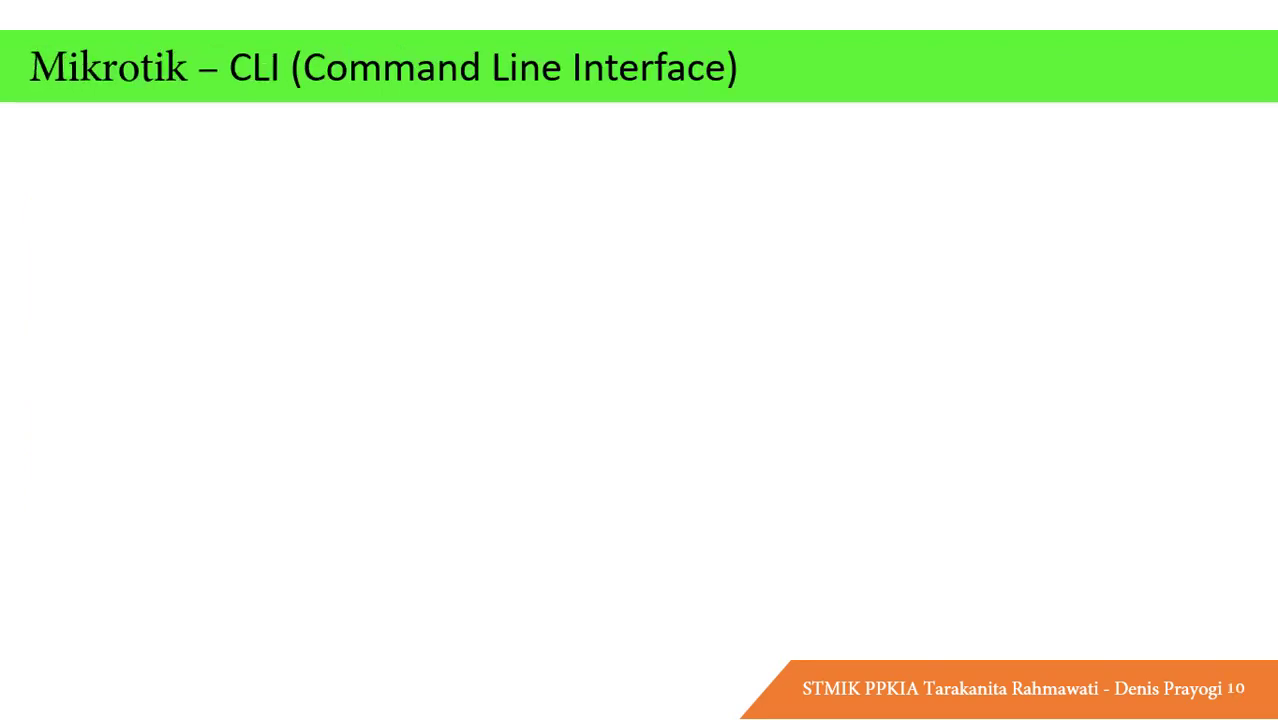
pyautogui.press('Right')
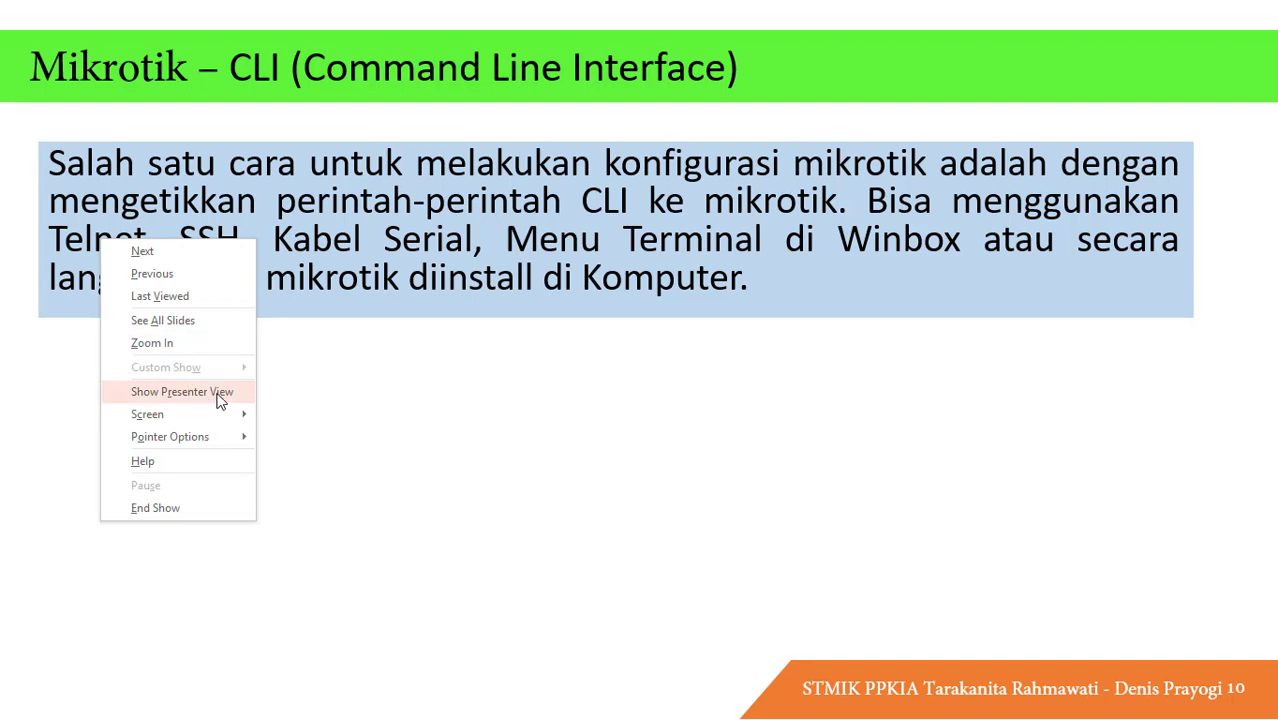
# Enable the laser pointer, then switch back to the WinBox router window.
pyautogui.moveTo(233, 443)
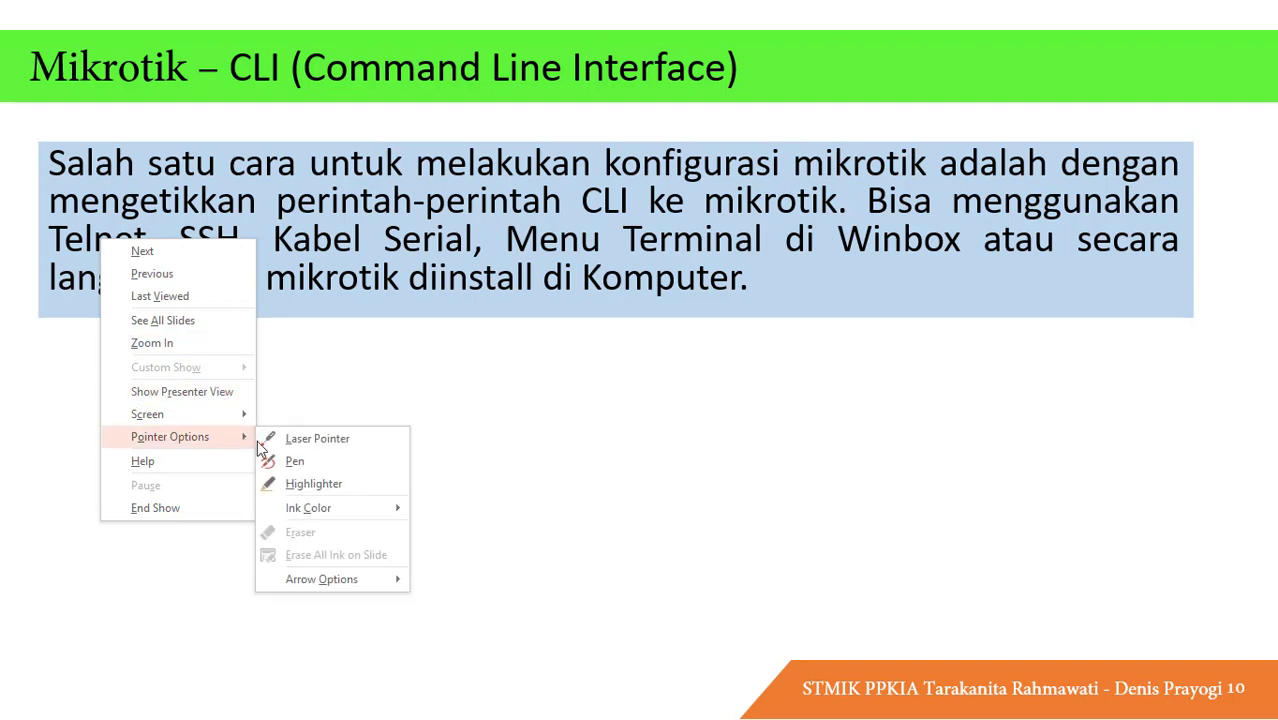
pyautogui.click(282, 441)
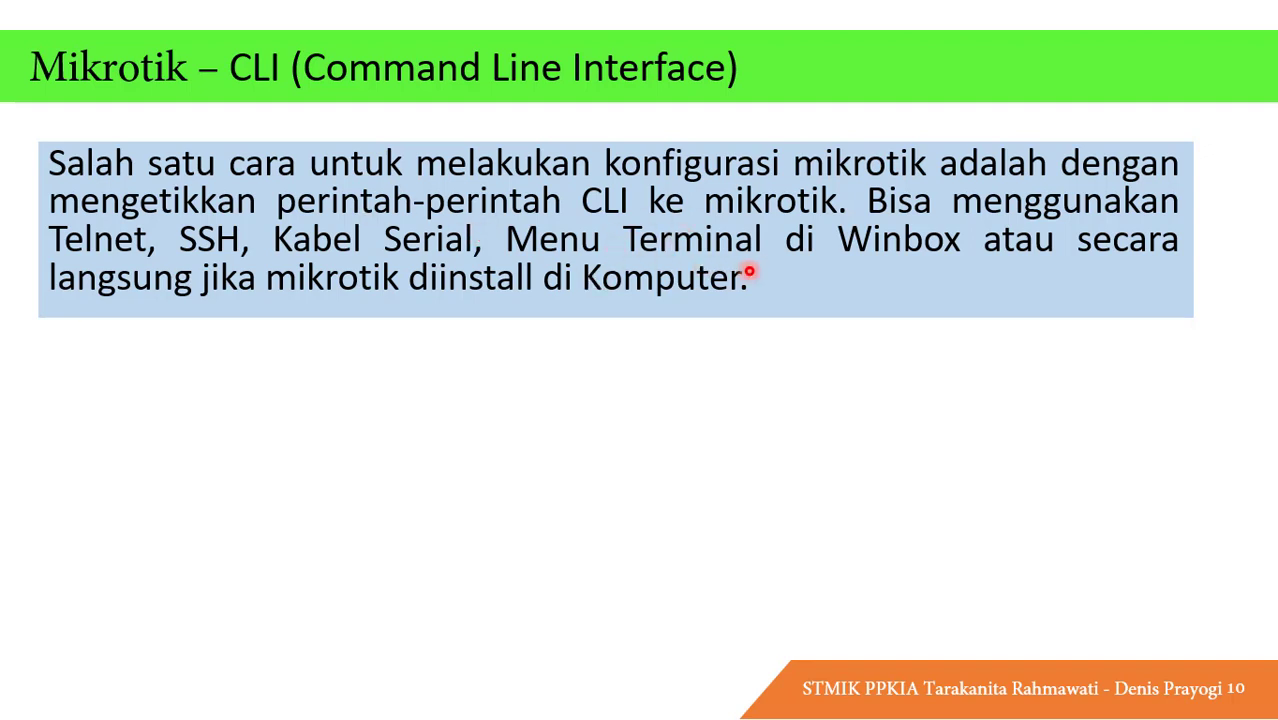
pyautogui.hotkey('alt', 'Tab')
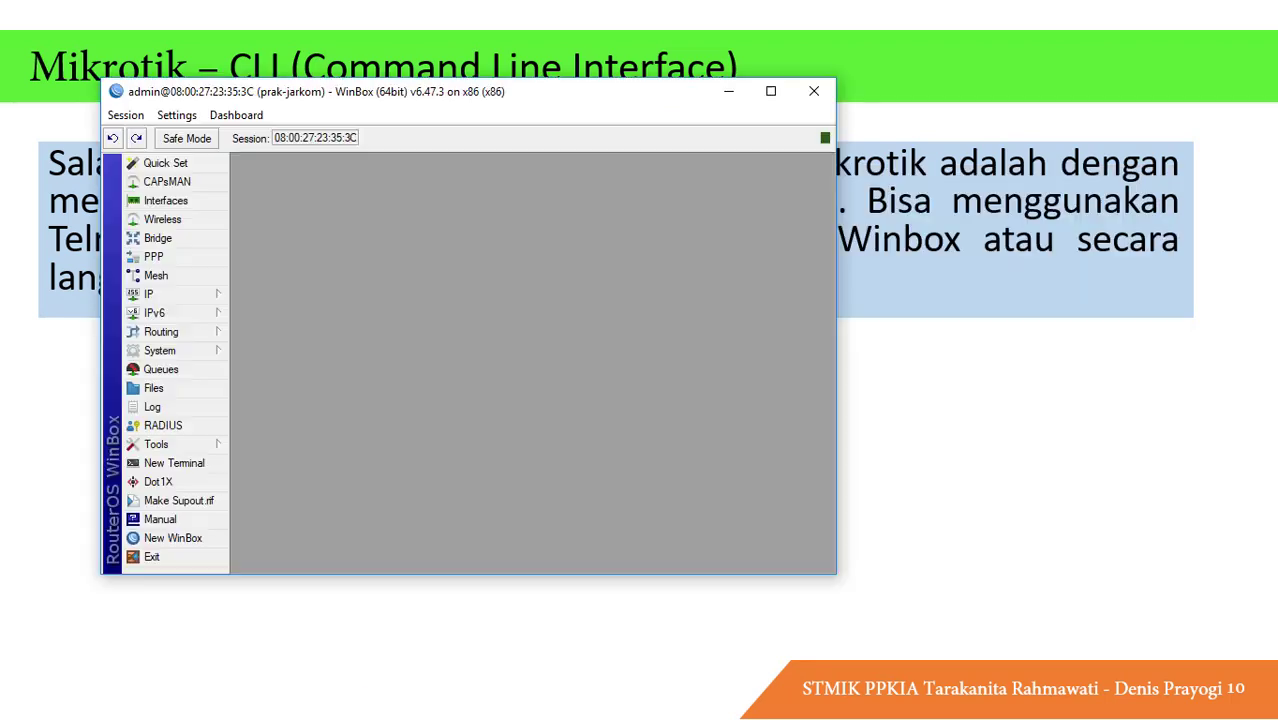
# Start a New Terminal at the [admin@prak-jarkom] > prompt, then return to the slideshow.
pyautogui.click(198, 468)
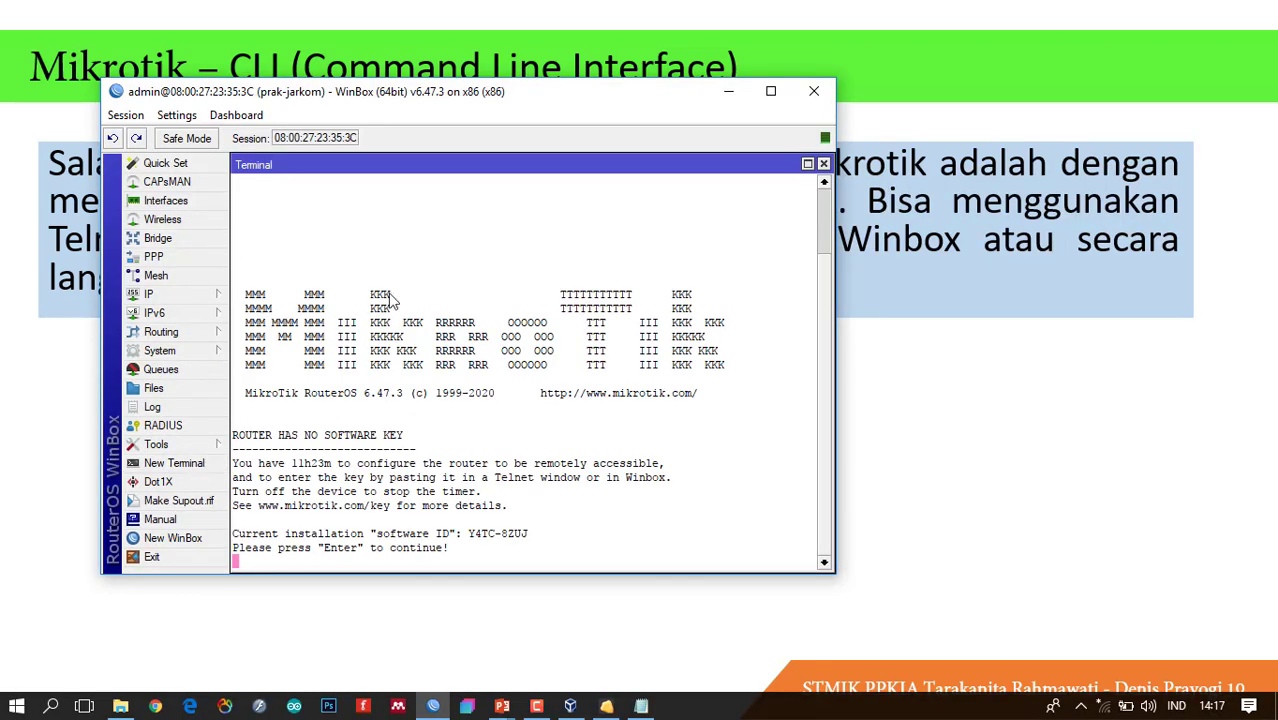
pyautogui.press('Return')
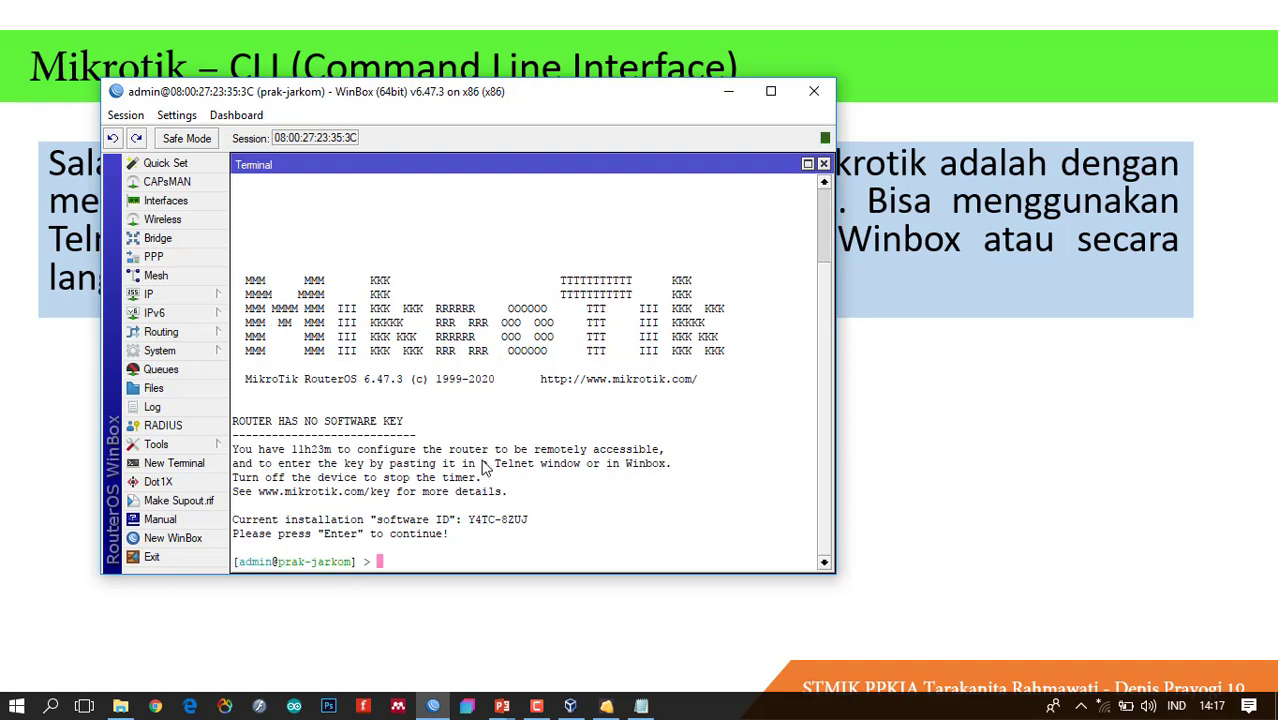
pyautogui.click(1001, 251)
pyautogui.hotkey('alt', 'Tab')
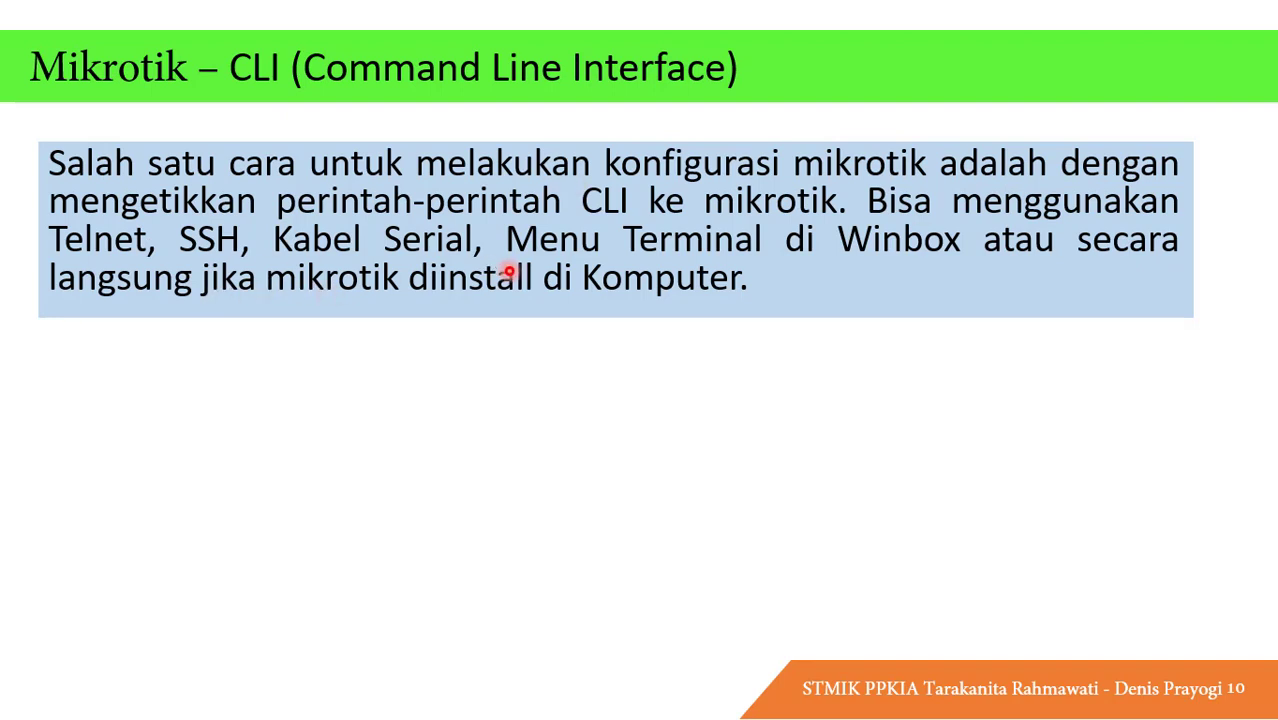
pyautogui.hotkey('alt', 'Tab')
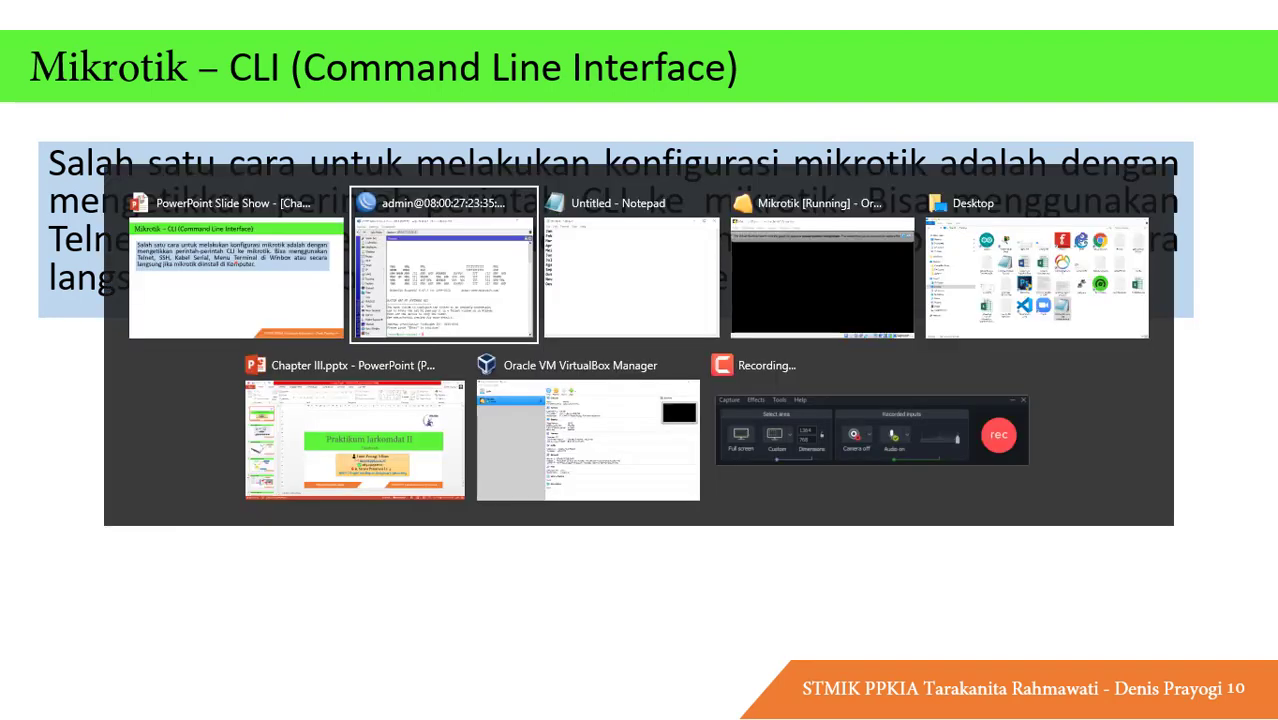
# Log in to the MikroTik VM console as admin with an empty password.
pyautogui.click(733, 294)
pyautogui.click(1133, 182)
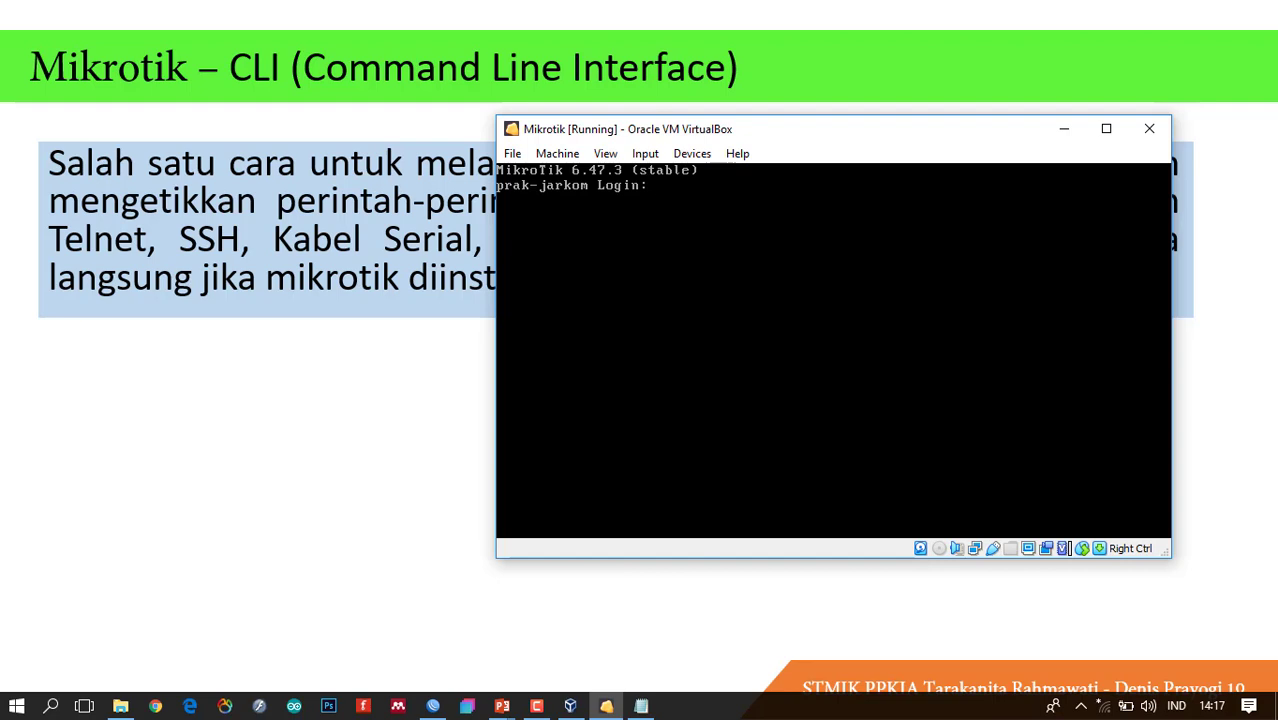
pyautogui.write('admin')
pyautogui.press('Return')
pyautogui.press('Return')
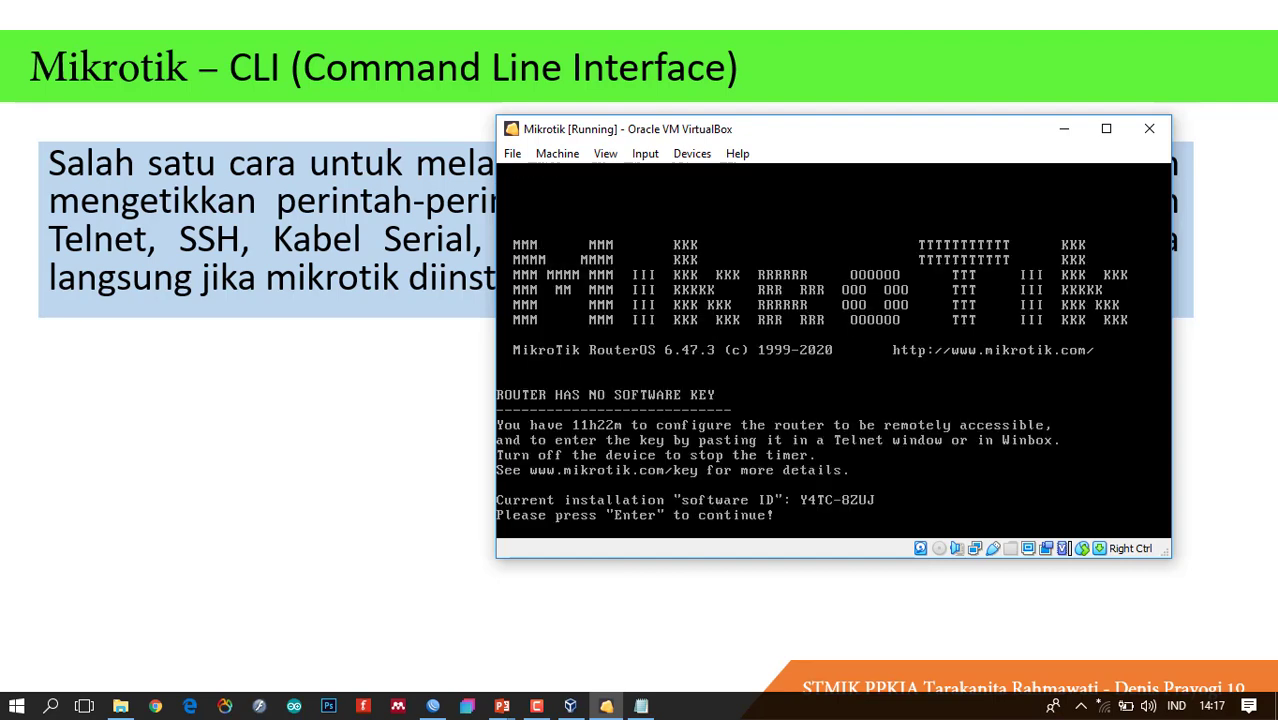
pyautogui.press('Return')
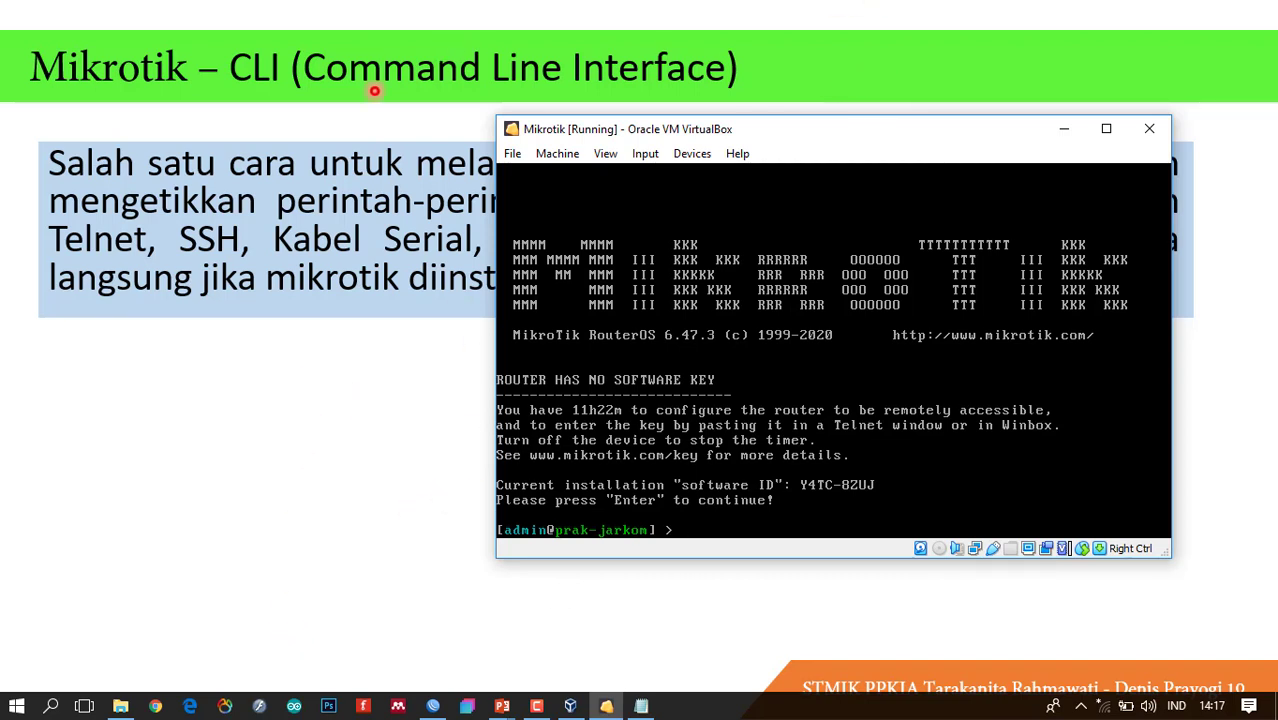
# Reveal the slide's CLI advantages text, then switch back to WinBox's IP menu.
pyautogui.click(310, 131)
pyautogui.click(310, 131)
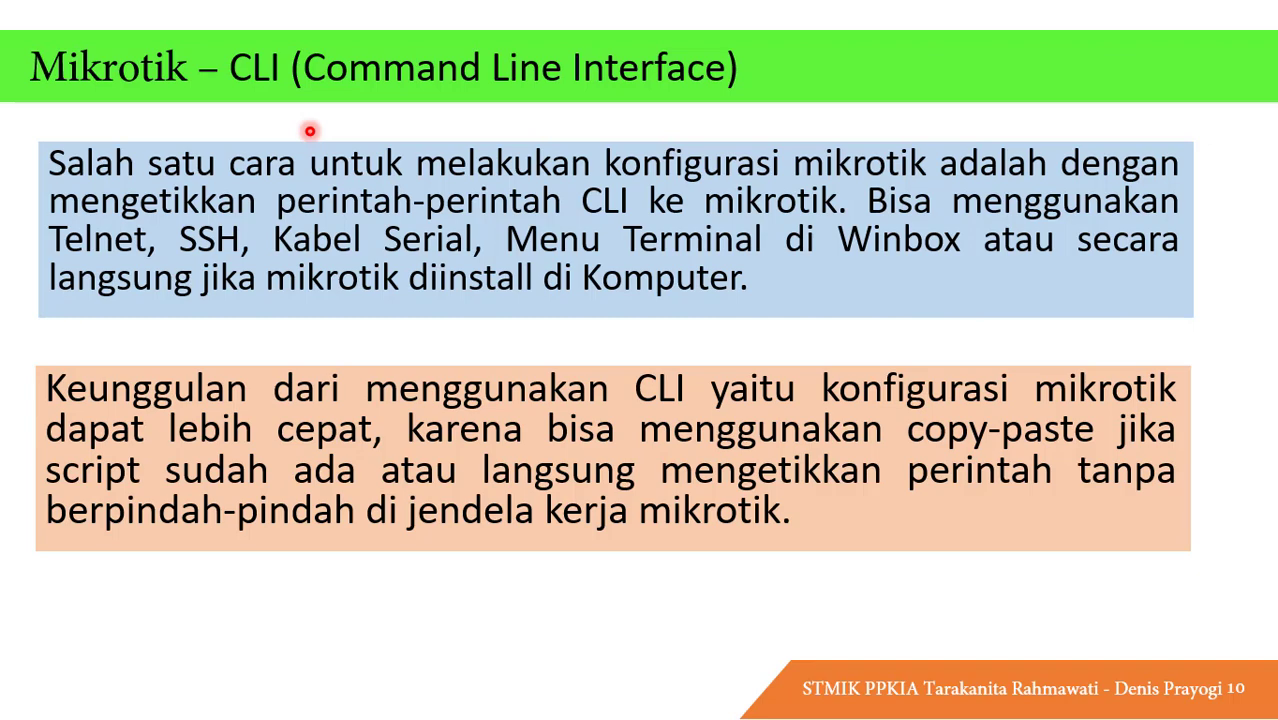
pyautogui.hotkey('alt', 'Tab')
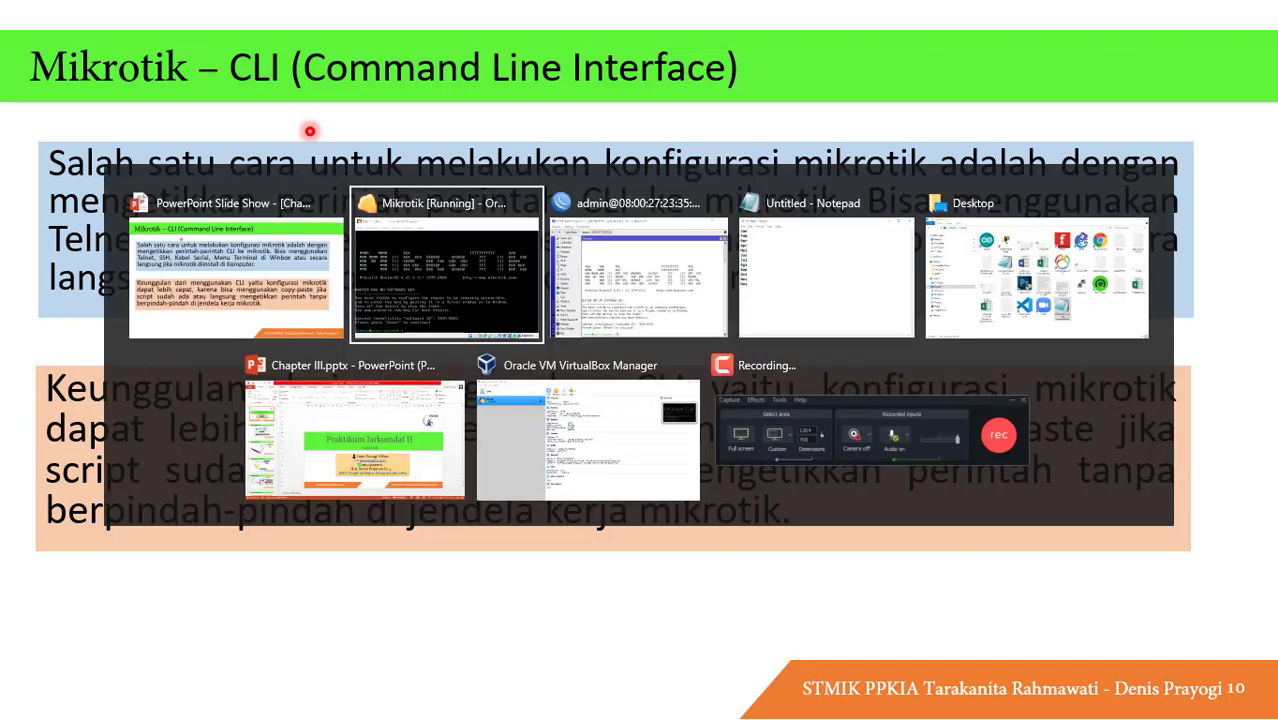
pyautogui.hotkey('alt', 'Tab')
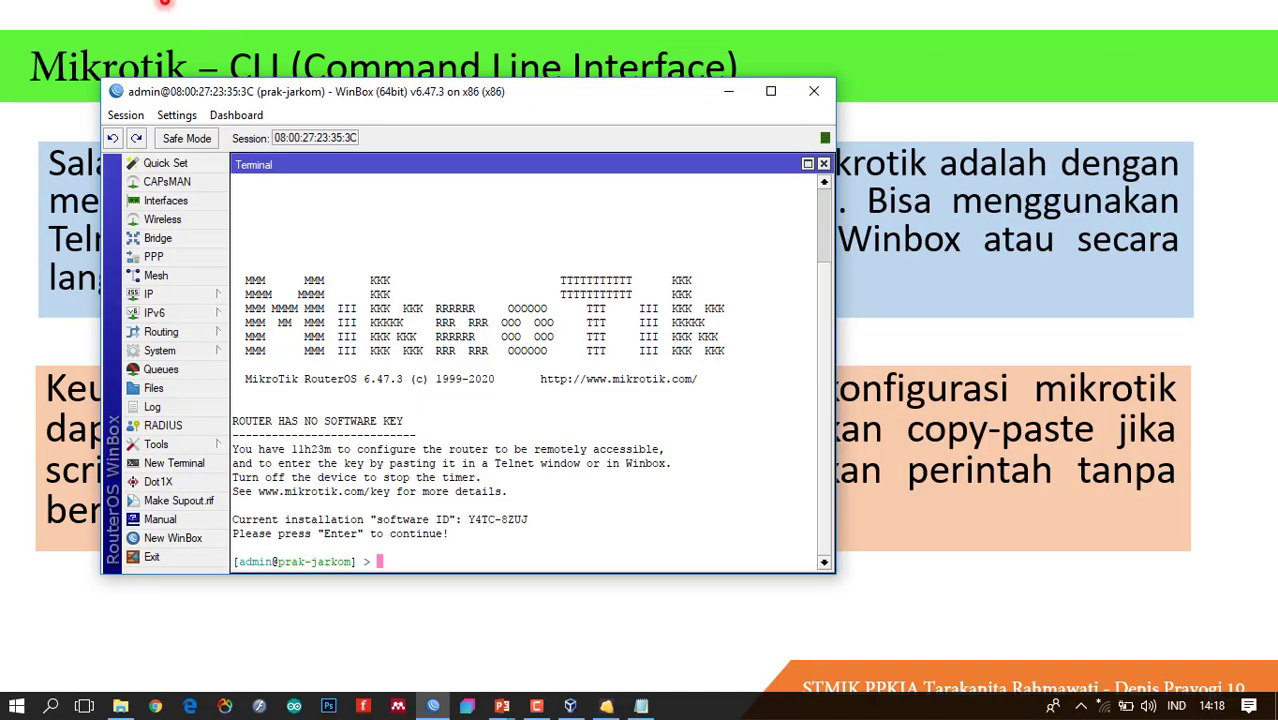
pyautogui.click(168, 298)
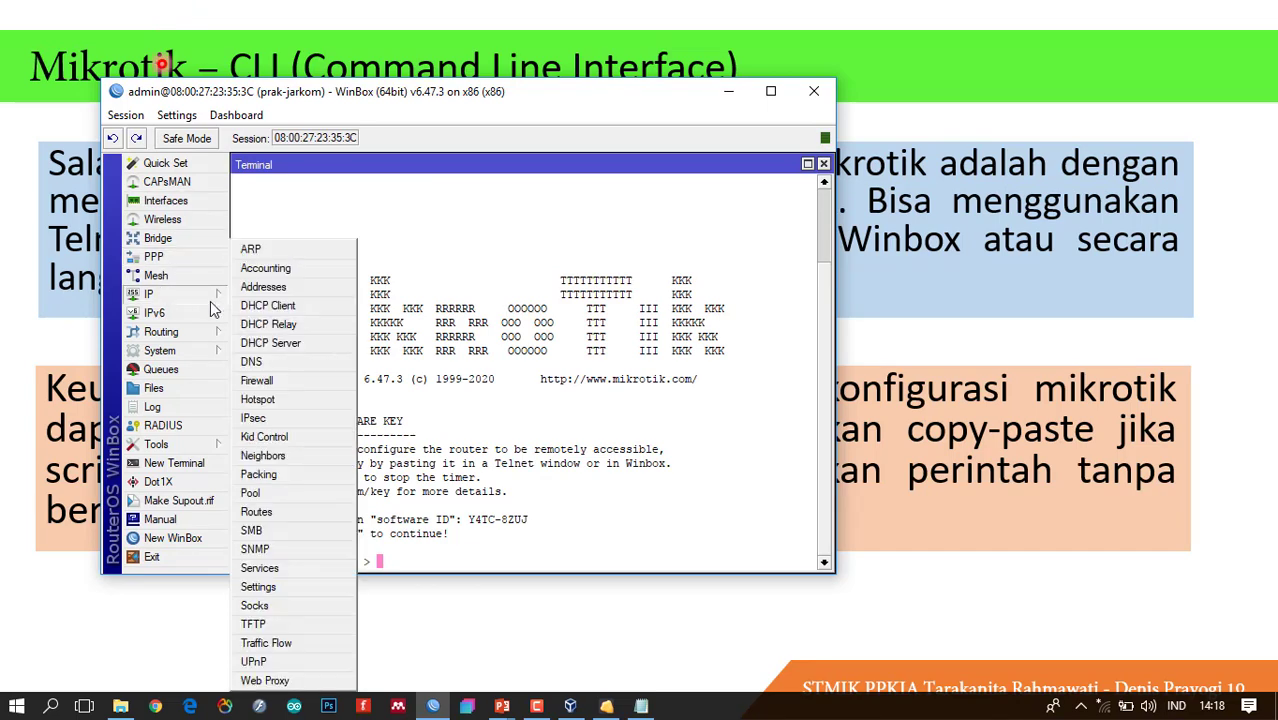
# Review the ether1-wan and ether2-lan addresses in IP > Addresses, then close the list and go back to the slideshow.
pyautogui.click(265, 288)
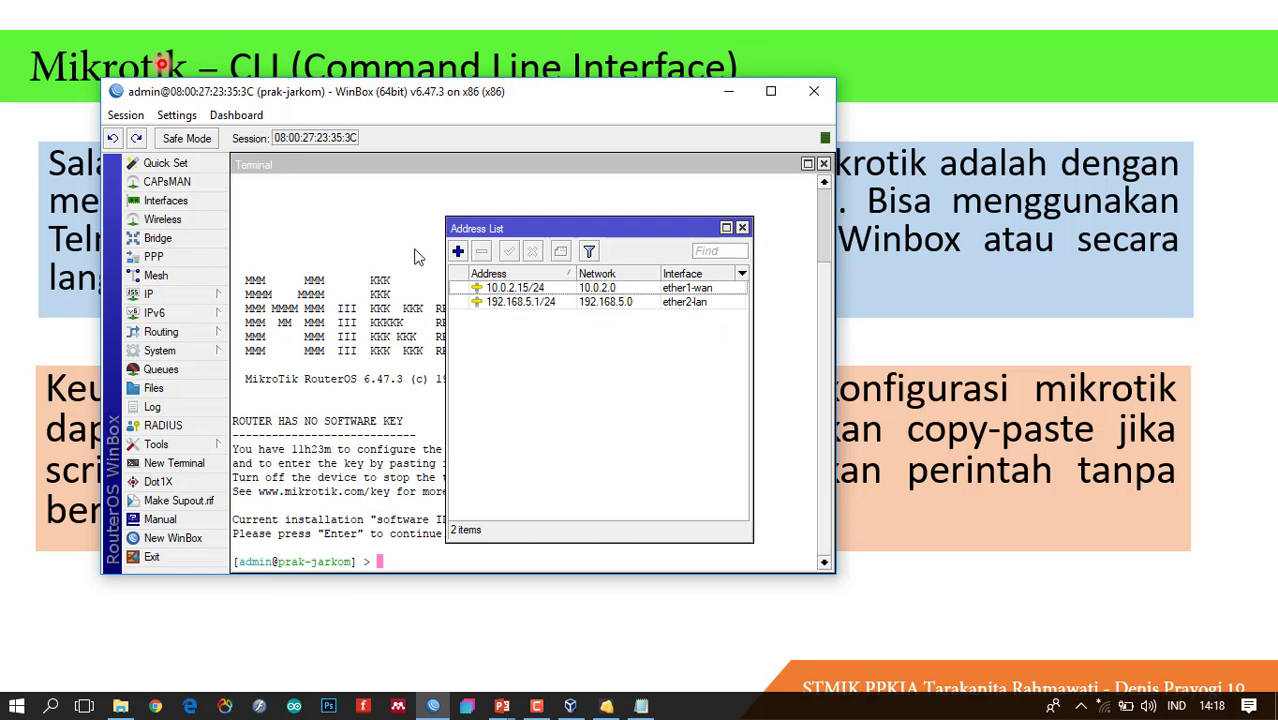
pyautogui.click(741, 228)
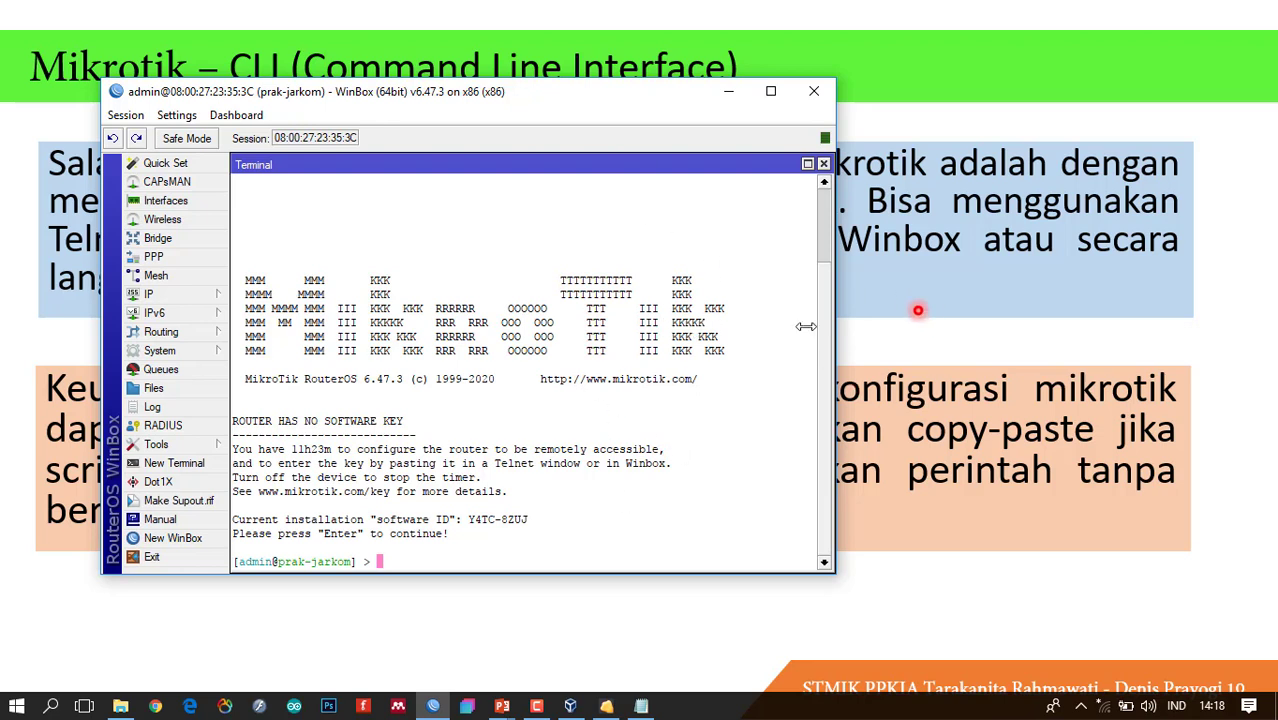
pyautogui.click(874, 320)
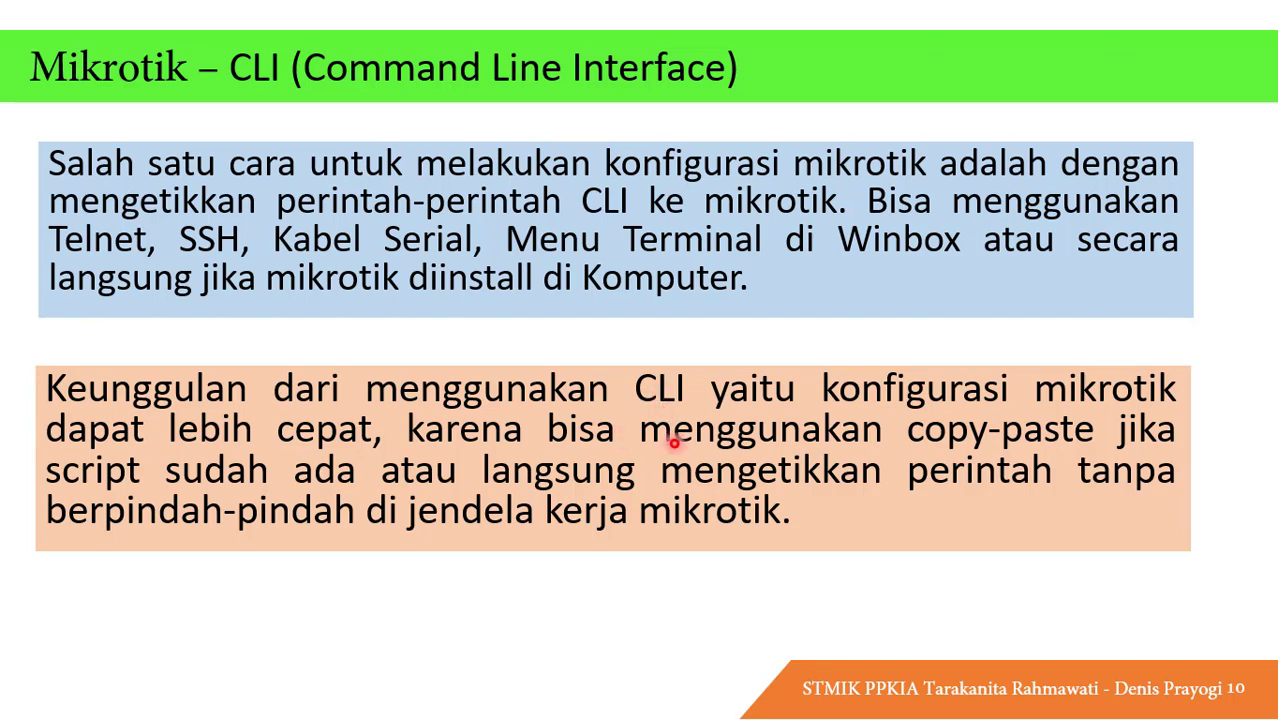
# Advance the slideshow to slide 11 'Winbox -> New Terminal' and bring the WinBox terminal forward.
pyautogui.hotkey('alt', 'Tab')
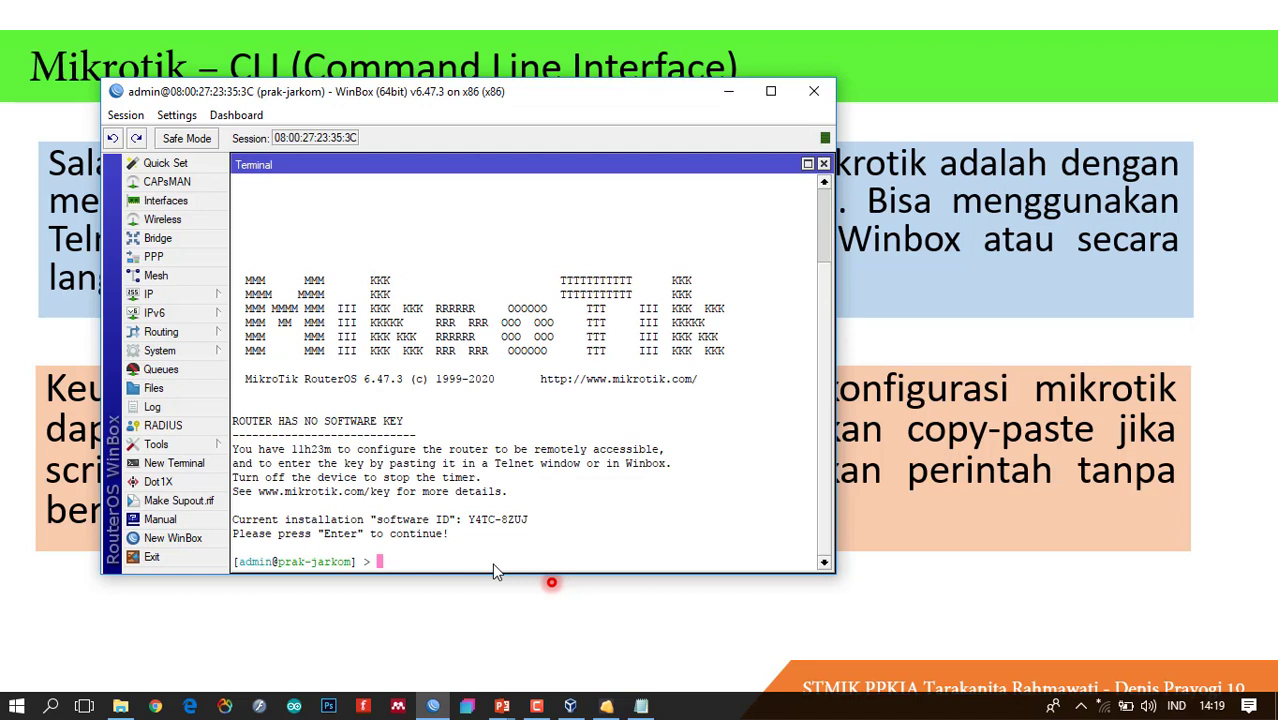
pyautogui.rightClick(403, 557)
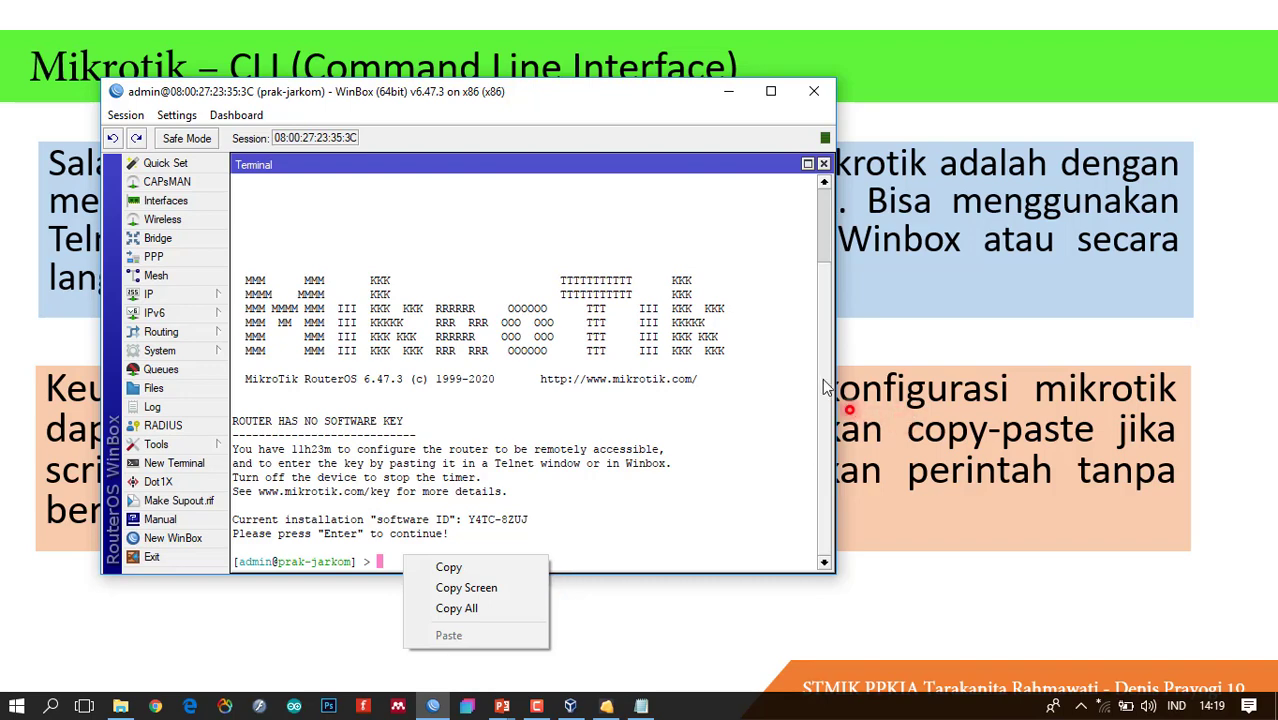
pyautogui.click(884, 411)
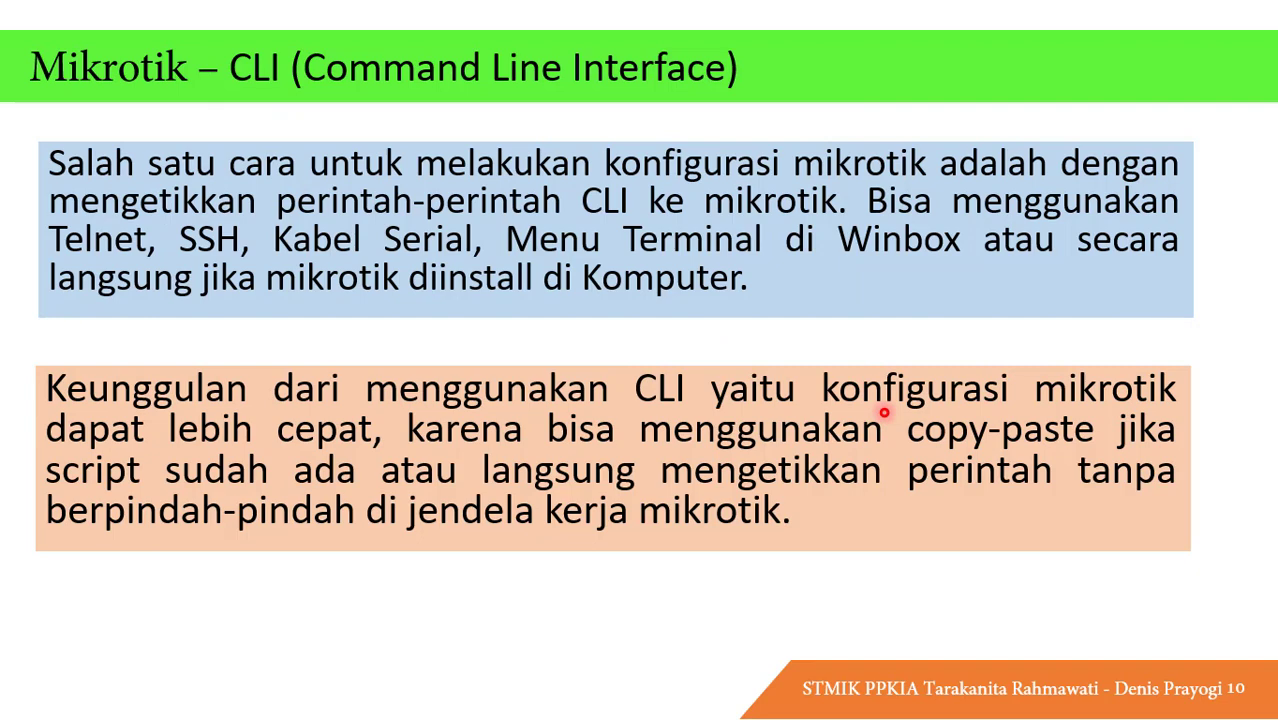
pyautogui.click(884, 411)
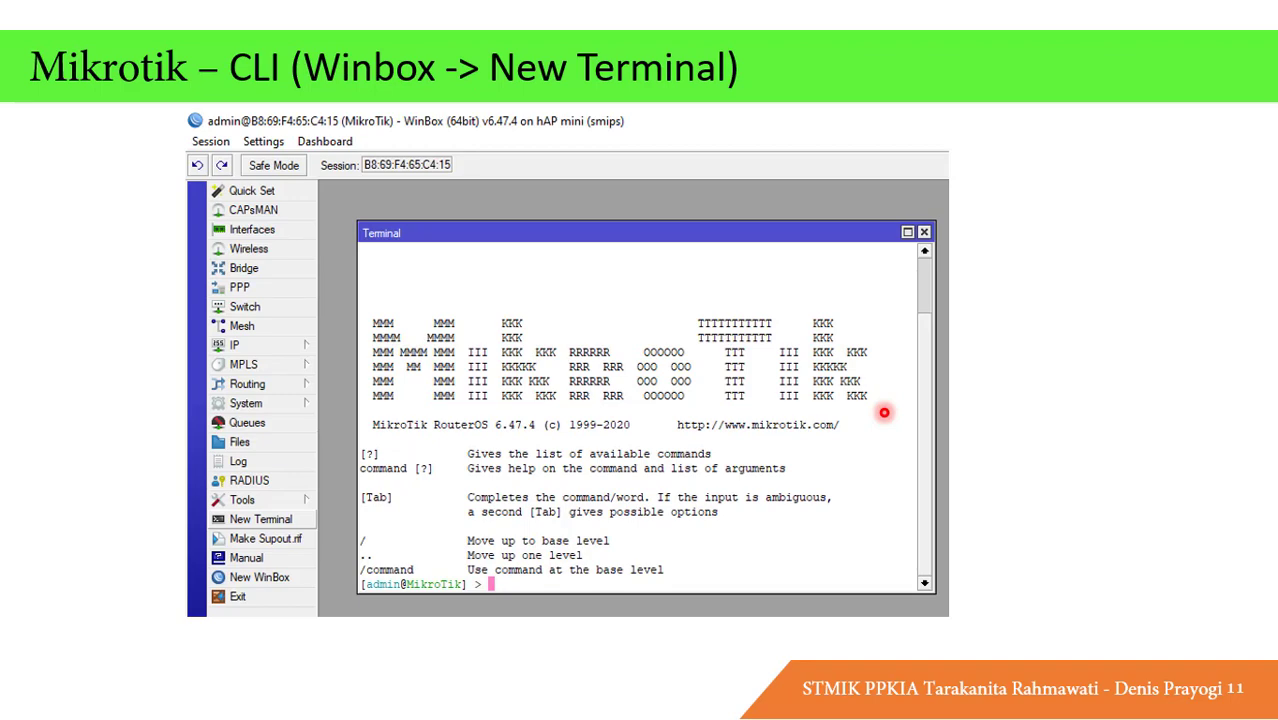
pyautogui.hotkey('alt', 'Tab')
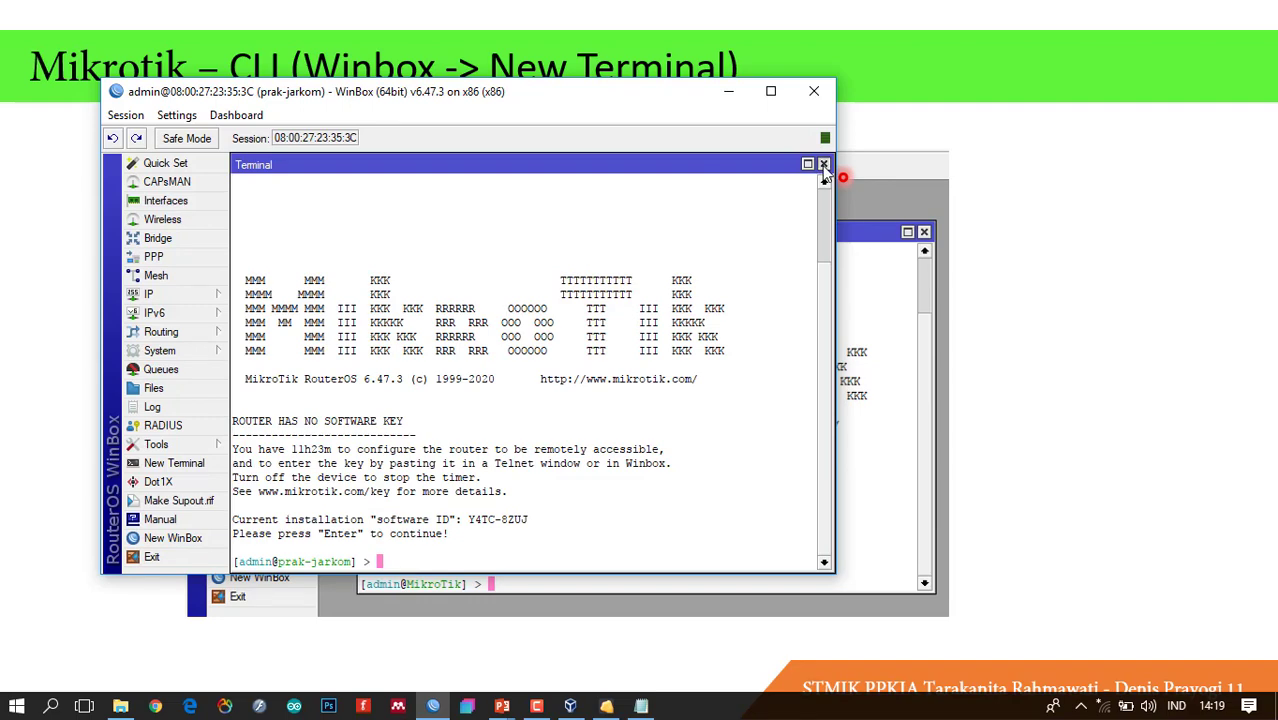
# Replace the terminal with a fresh New Terminal session at the [admin@prak-jarkom] > prompt.
pyautogui.click(824, 165)
pyautogui.click(190, 464)
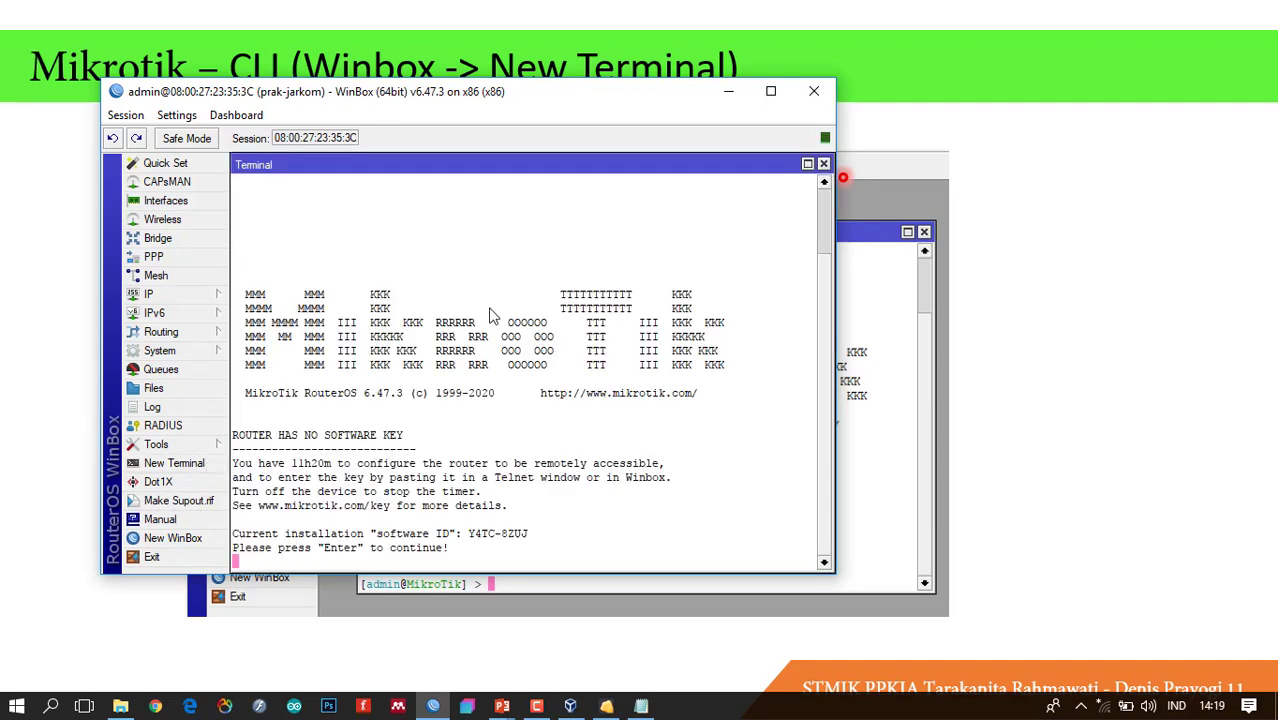
pyautogui.press('Return')
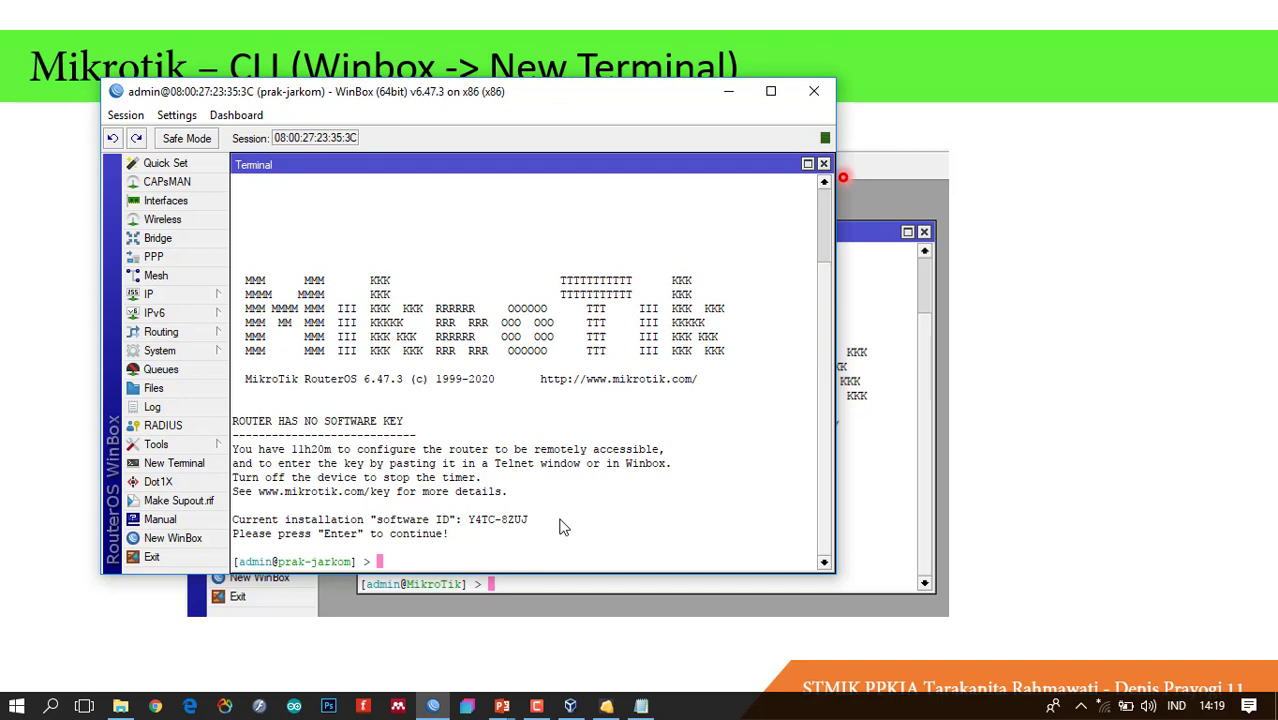
# Add a '?' line below the Notepad month list, then return to WinBox.
pyautogui.click(653, 712)
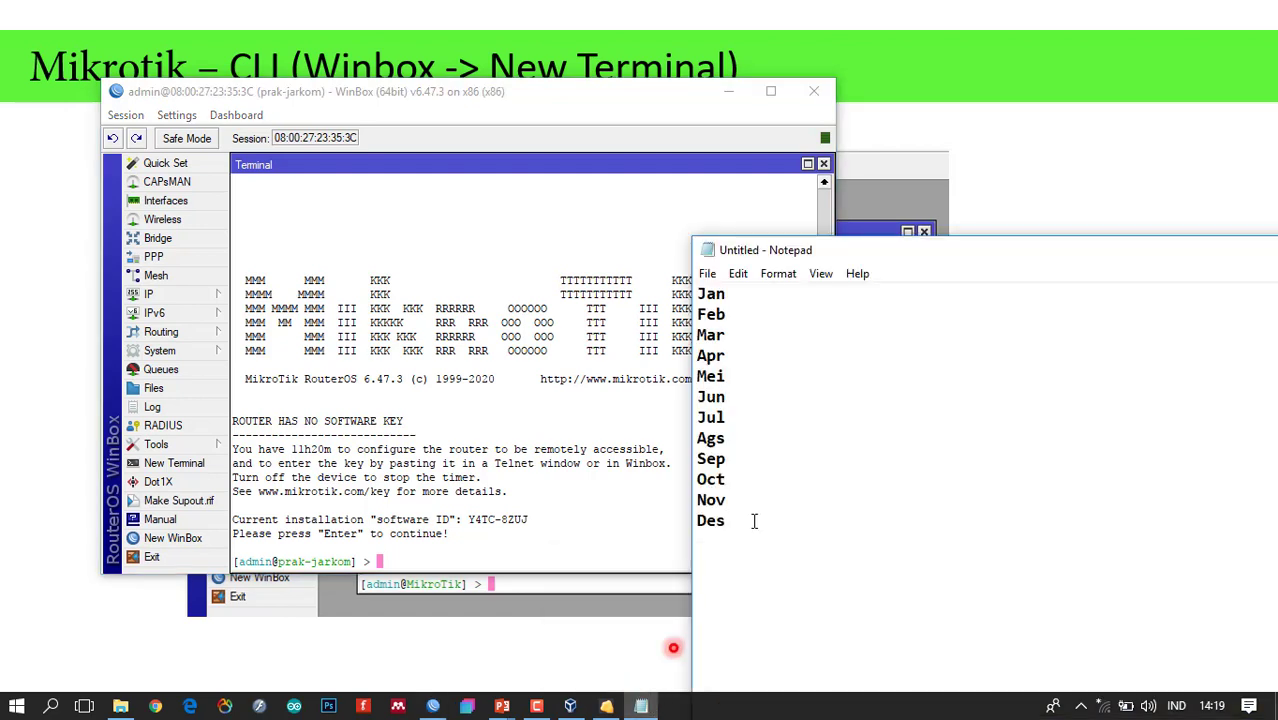
pyautogui.press('Return')
pyautogui.press('Return')
pyautogui.write('?')
pyautogui.click(466, 559)
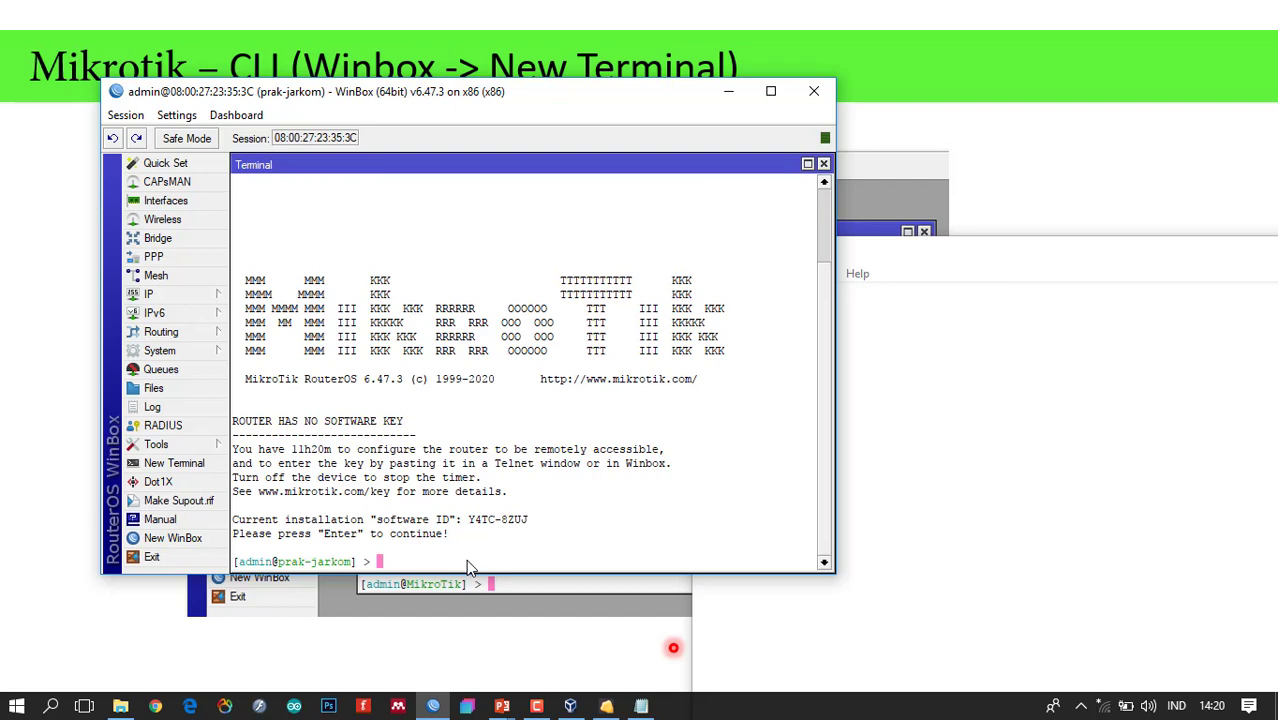
# Show the top-level RouterOS command help with ?, scroll through it, and return to the prompt.
pyautogui.press('?')
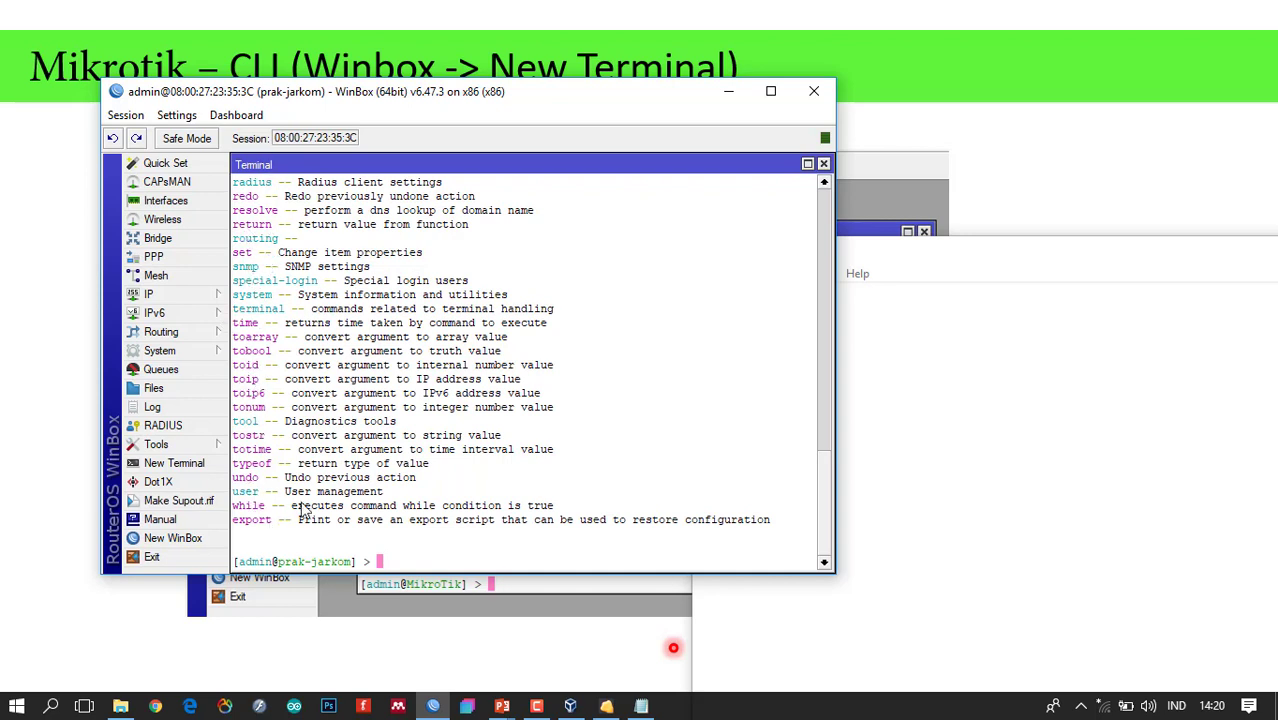
pyautogui.scroll(1, 822, 475)
pyautogui.moveTo(822, 464); pyautogui.dragTo(818, 378)
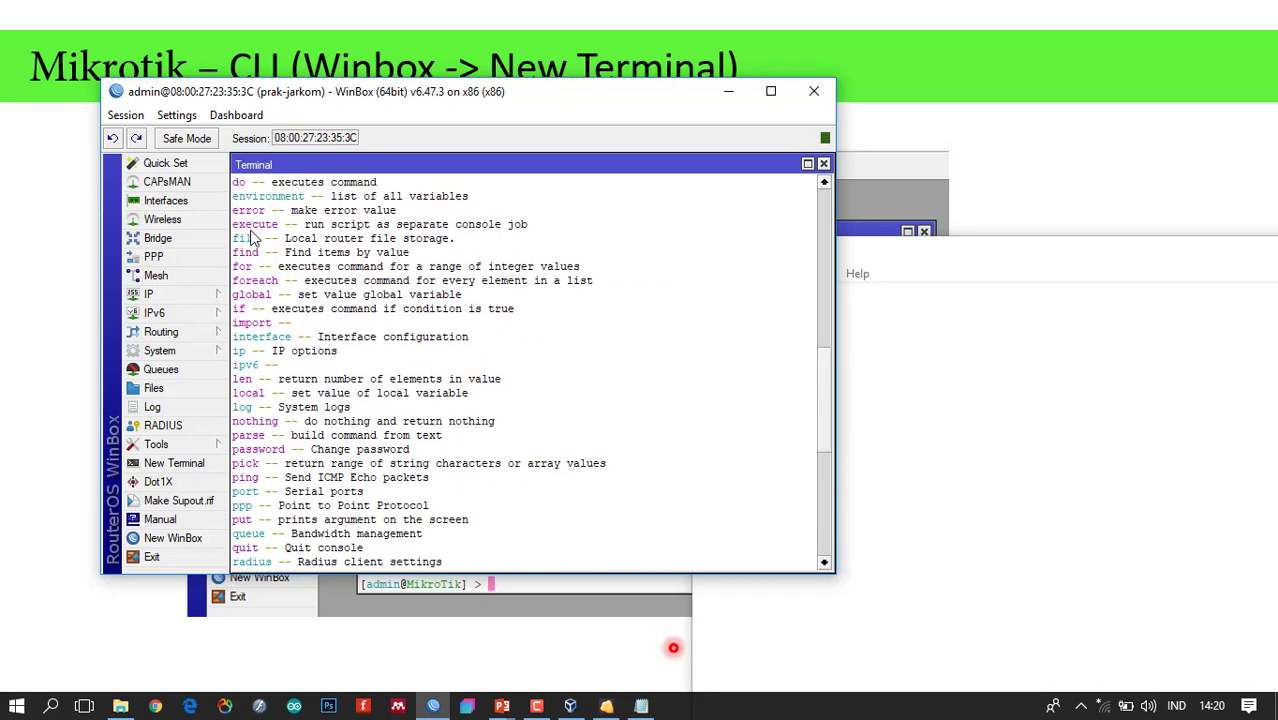
pyautogui.press('pagedown')
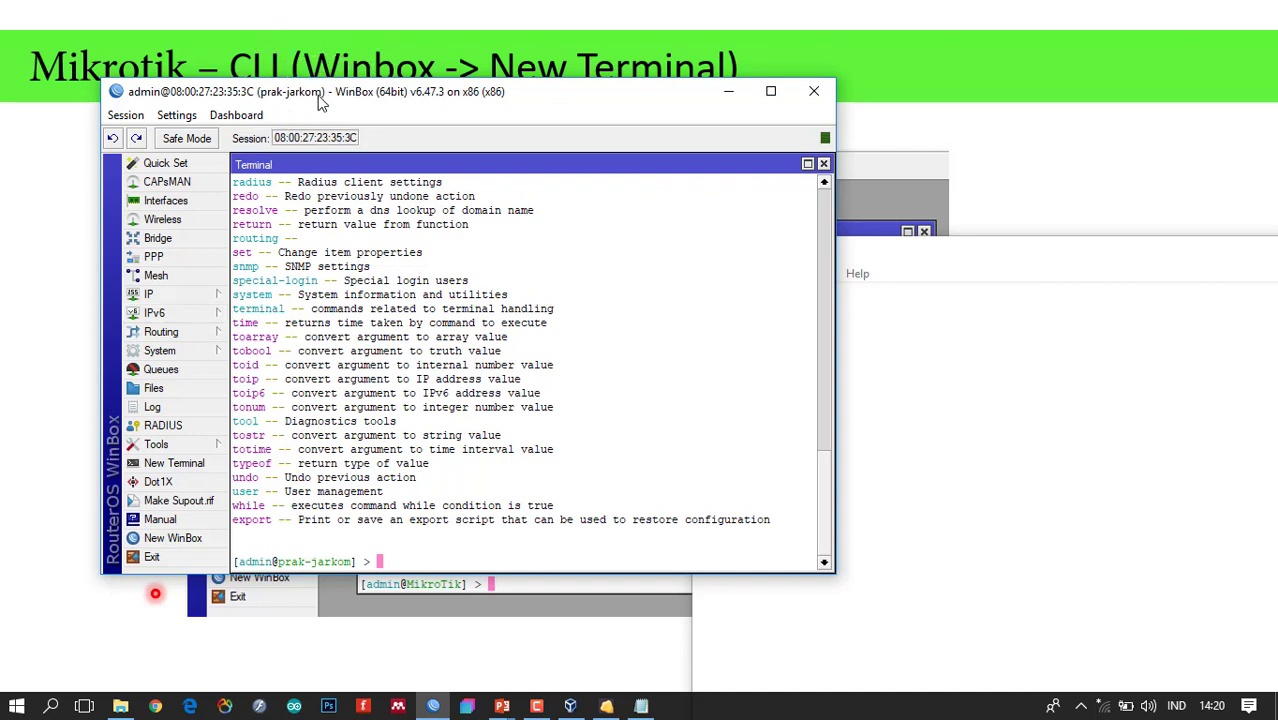
pyautogui.click(208, 352)
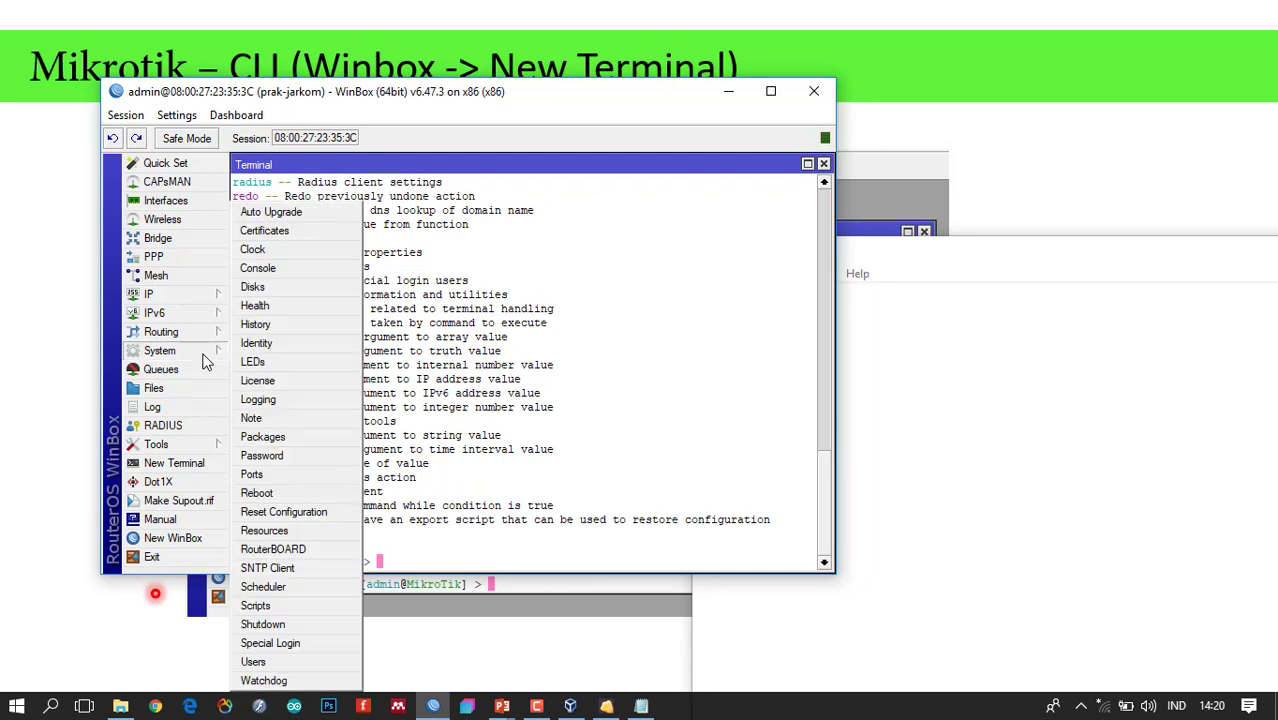
pyautogui.click(252, 343)
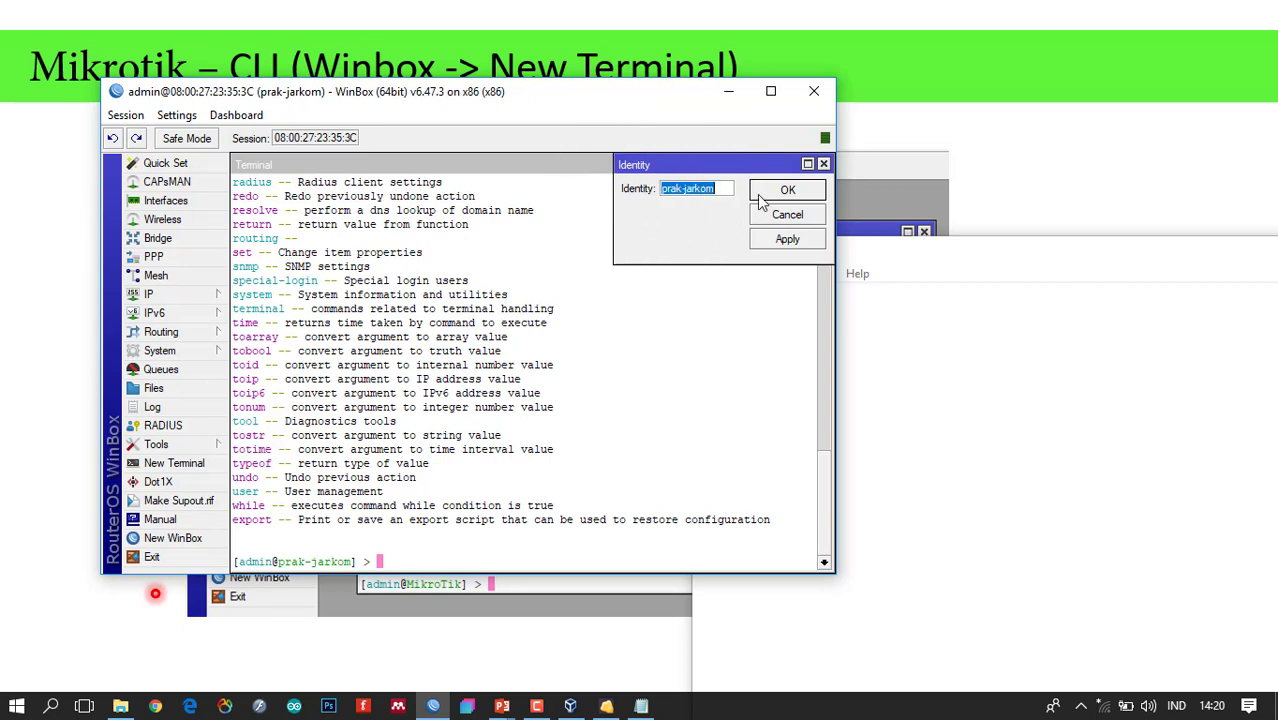
pyautogui.click(426, 561)
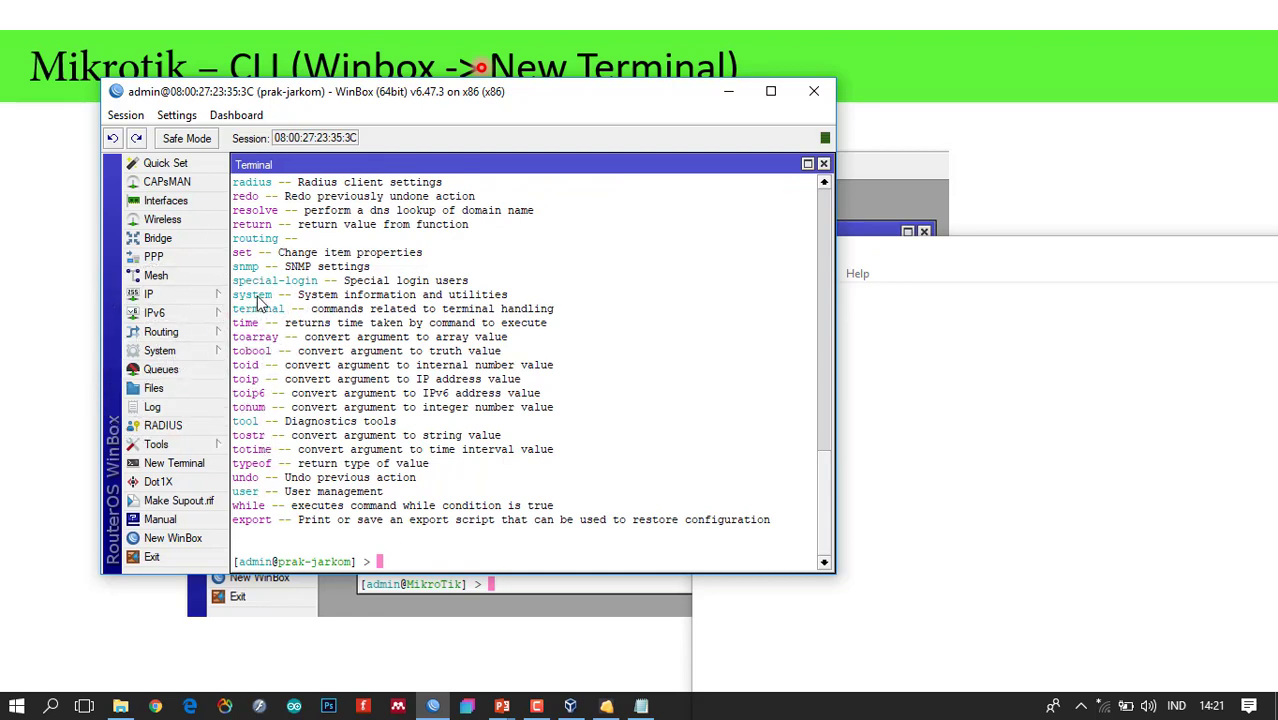
# Enter the system section and list its subcommands, hardware through export, at /system>.
pyautogui.write('system')
pyautogui.press('Return')
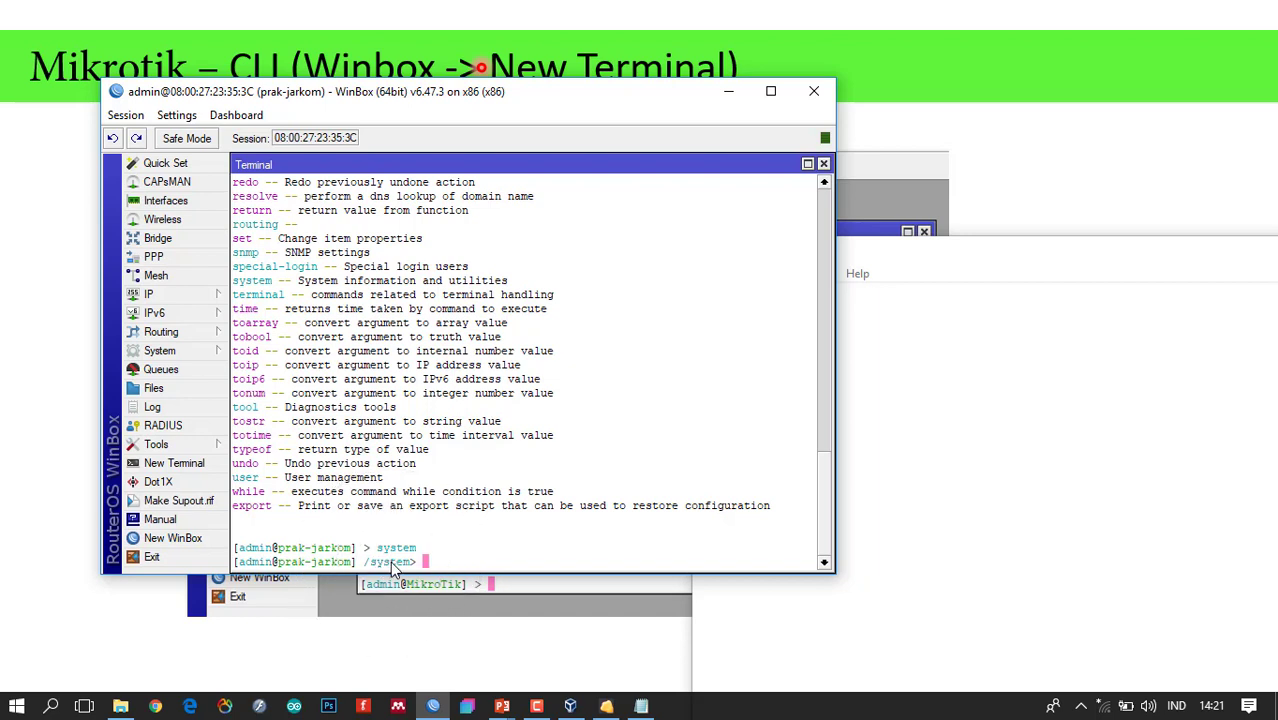
pyautogui.click(390, 561)
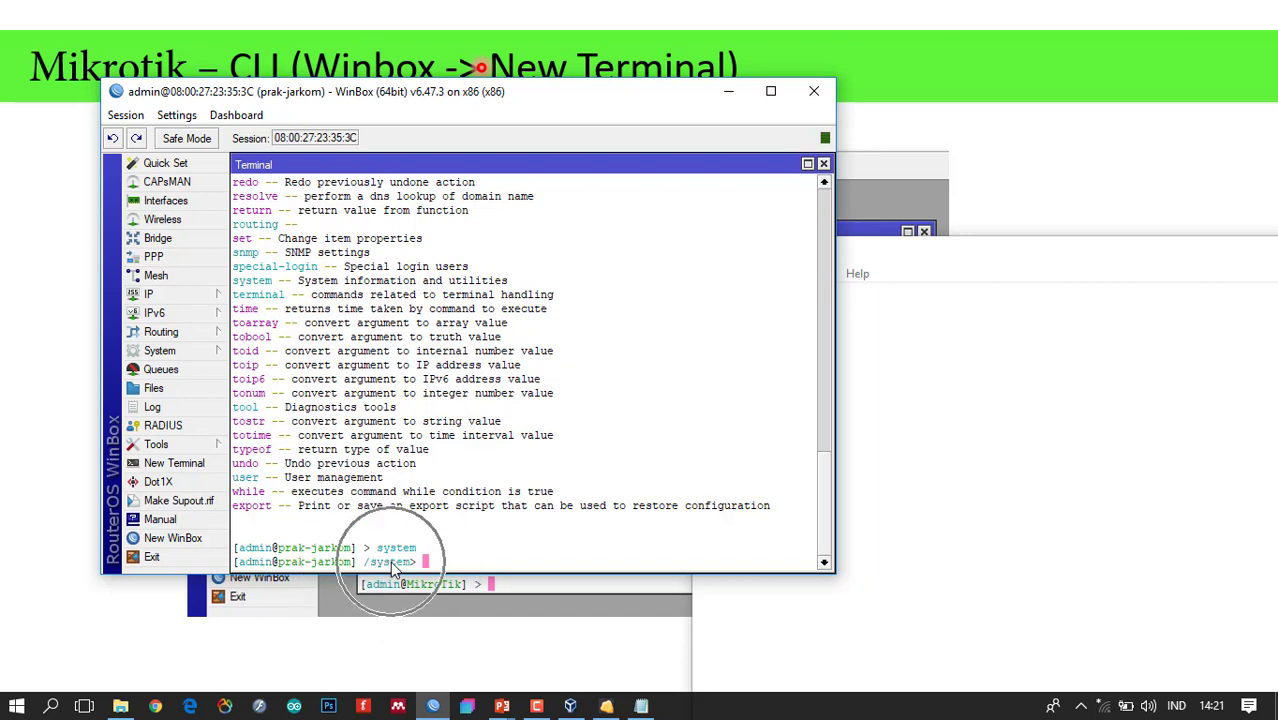
pyautogui.click(188, 351)
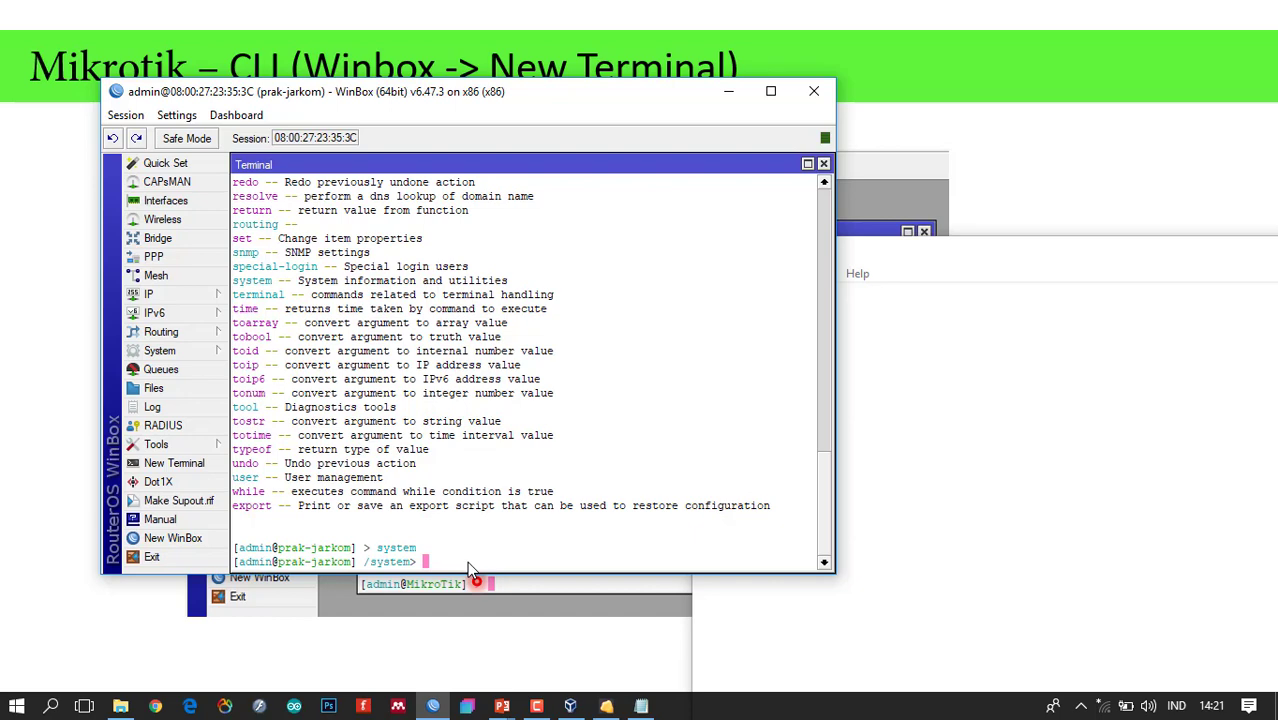
pyautogui.press('?')
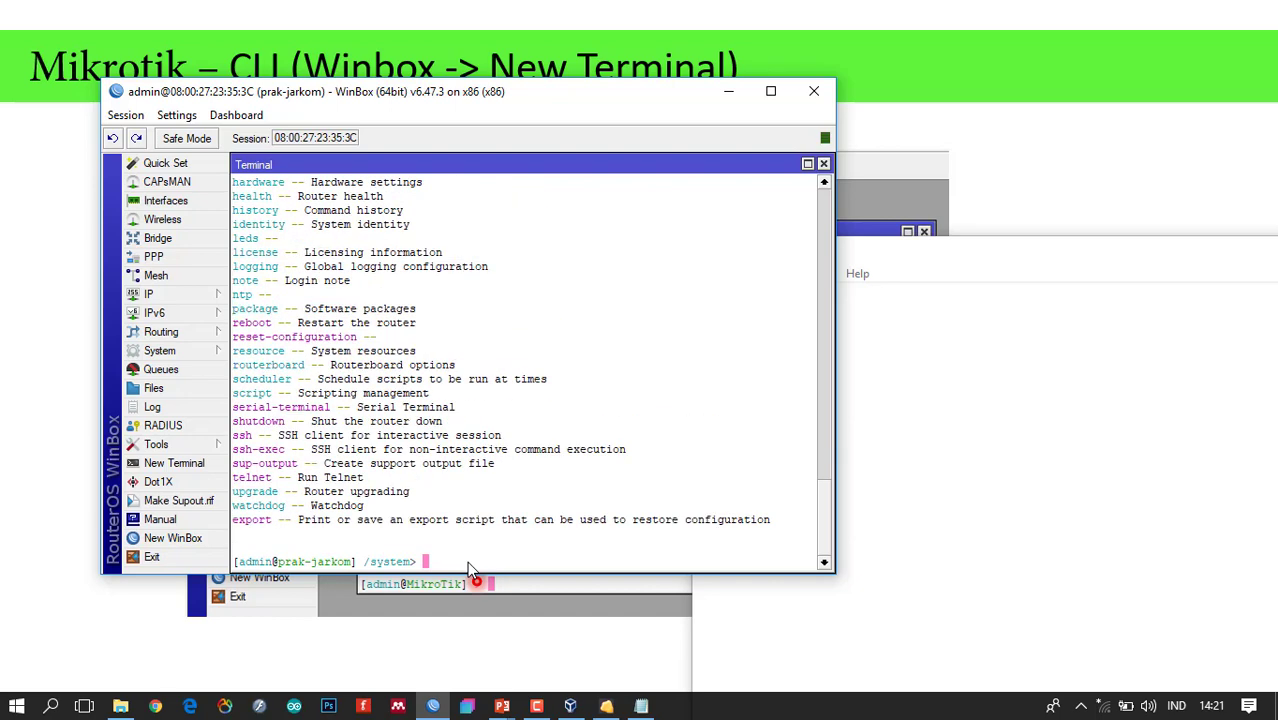
pyautogui.moveTo(901, 461); pyautogui.dragTo(680, 555)
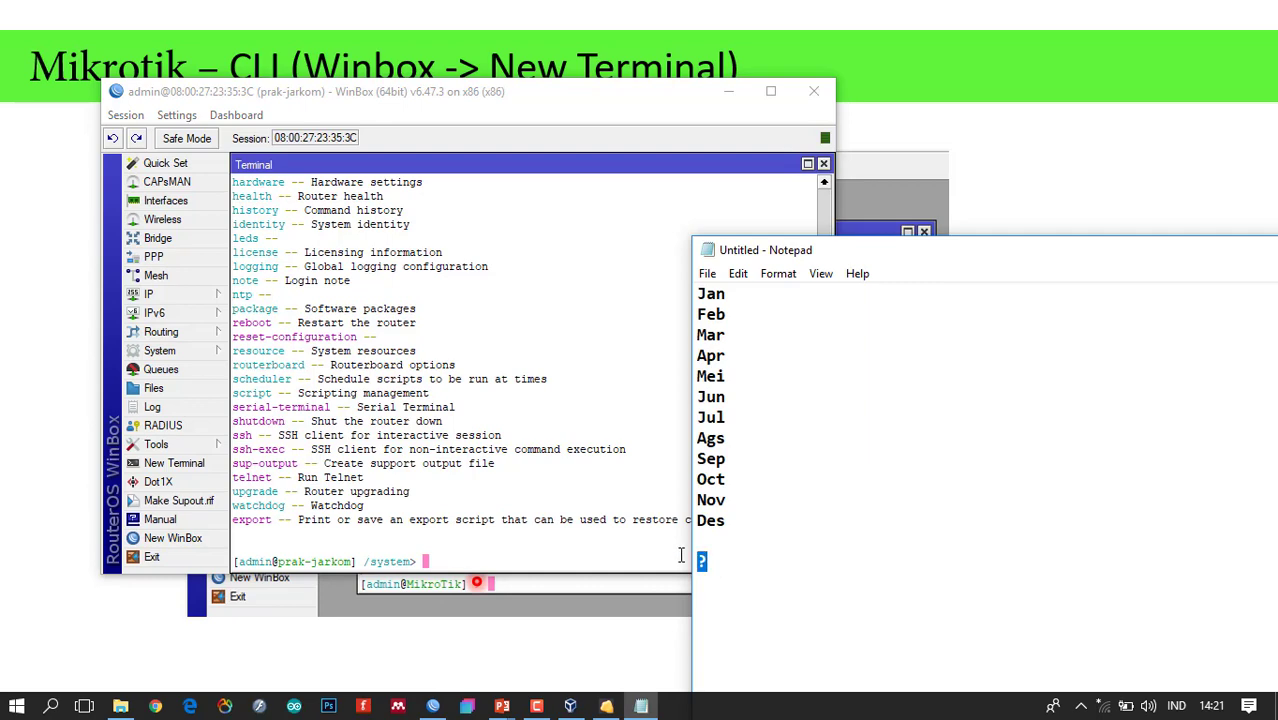
pyautogui.click(405, 328)
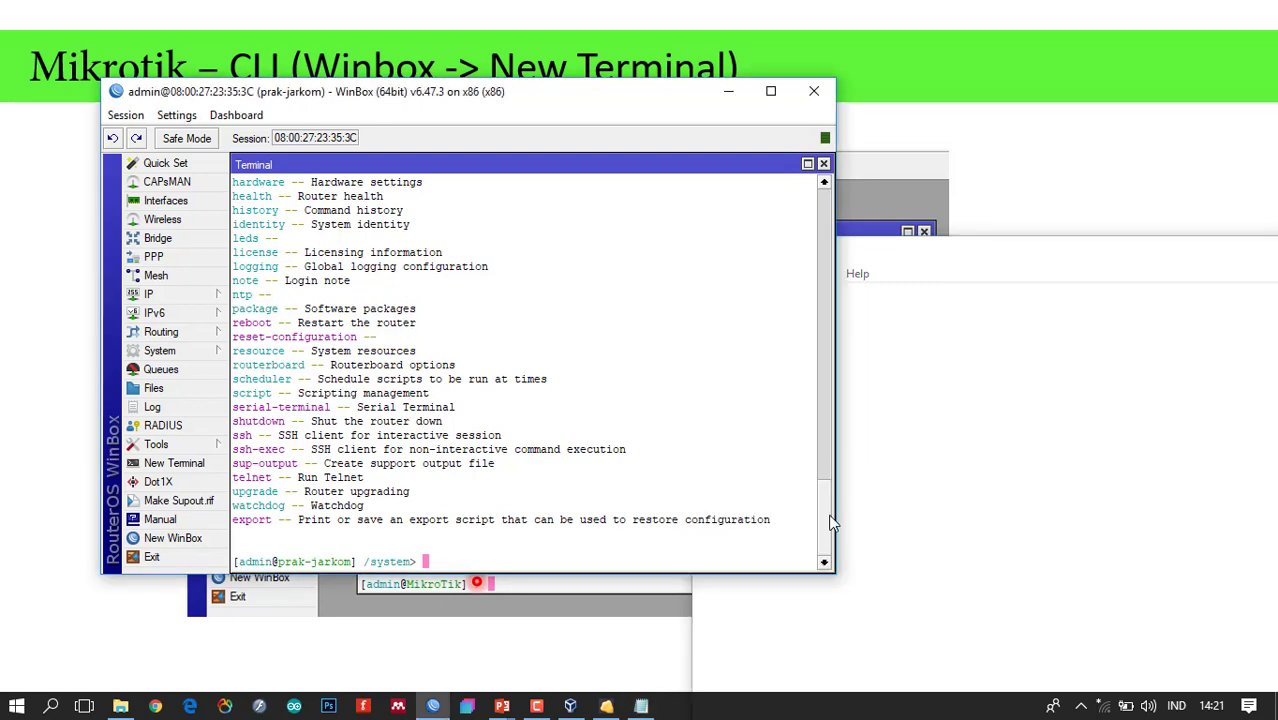
pyautogui.scroll(4, 829, 491)
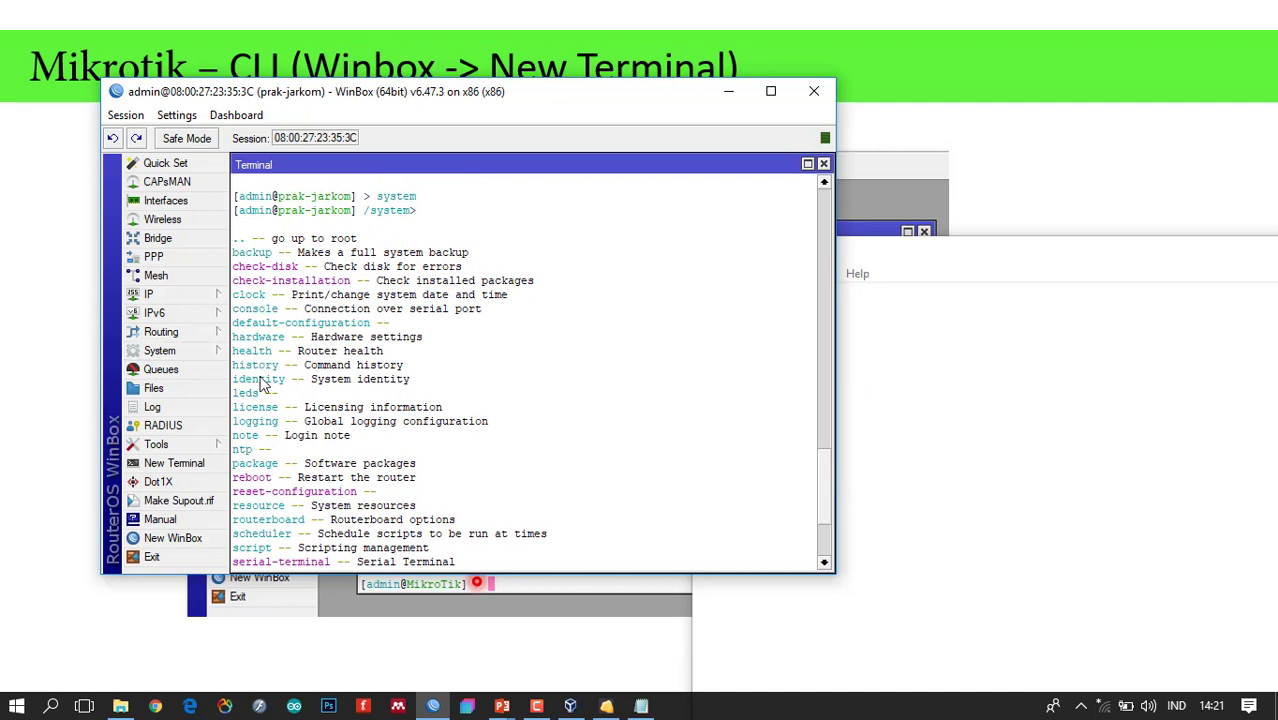
# Highlight the identity and clock entries in the system command list.
pyautogui.click(150, 294)
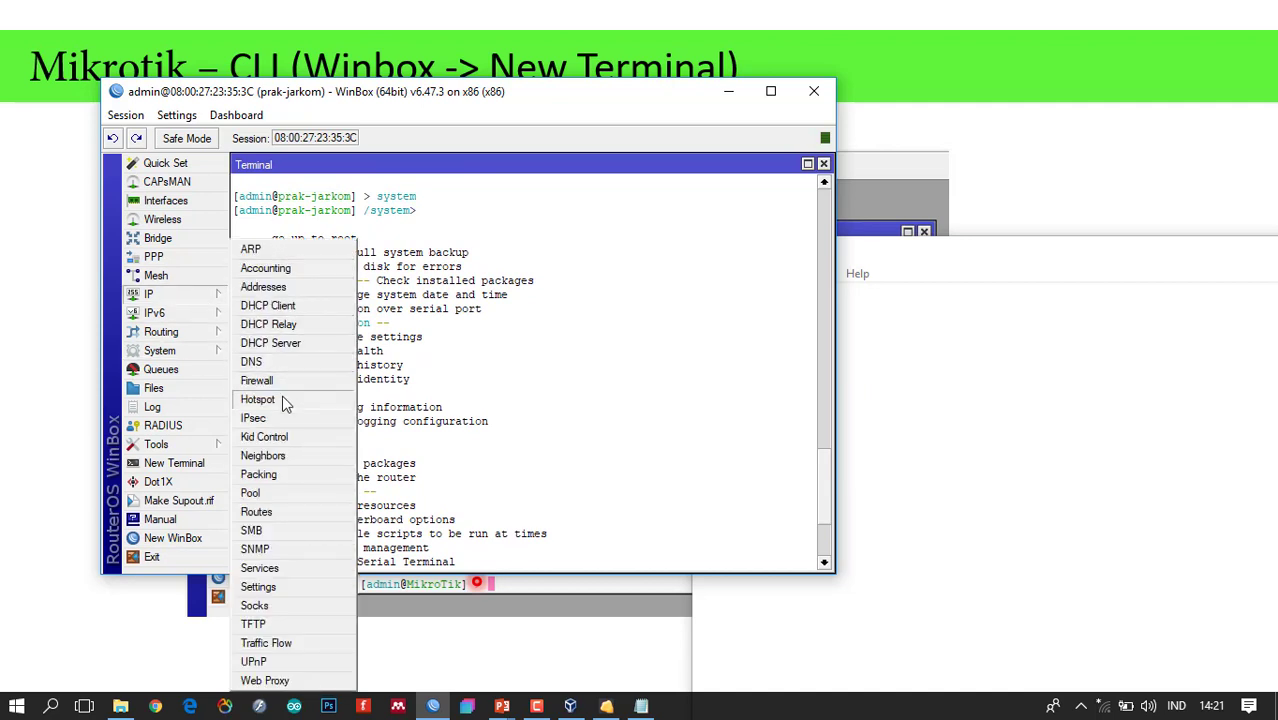
pyautogui.moveTo(175, 351)
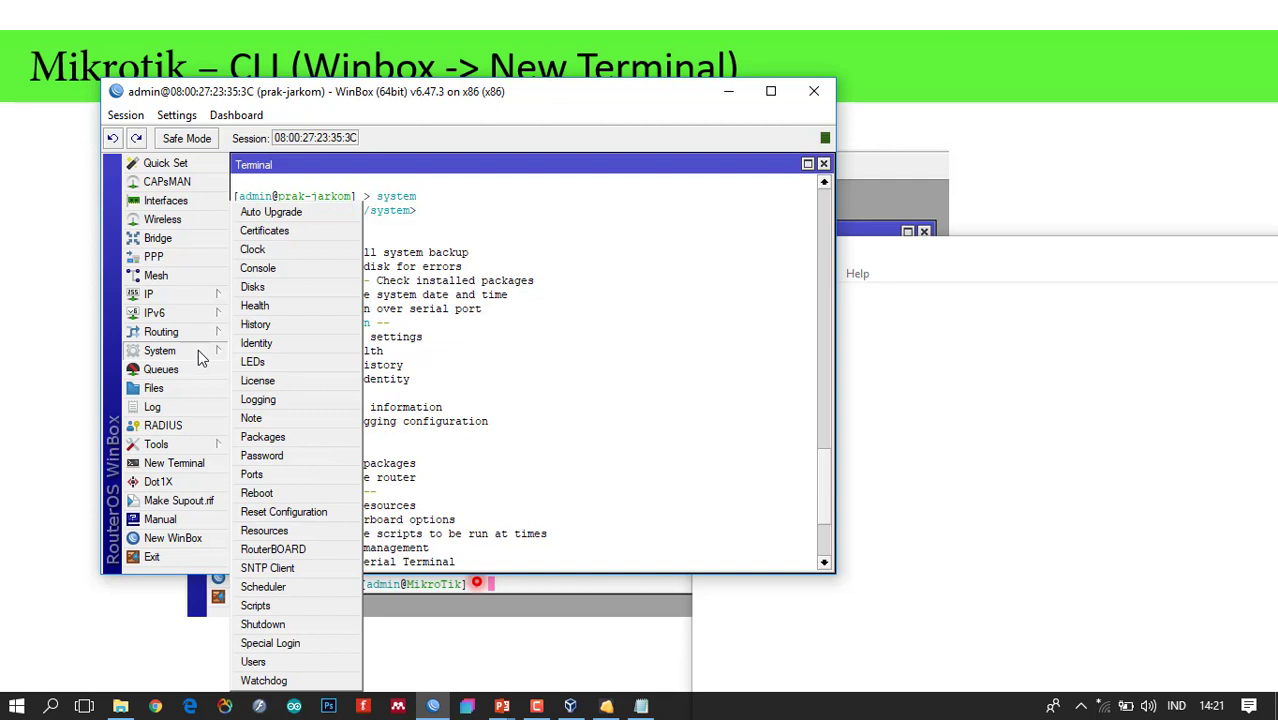
pyautogui.click(462, 432)
pyautogui.moveTo(286, 379); pyautogui.dragTo(240, 389)
pyautogui.click(270, 365)
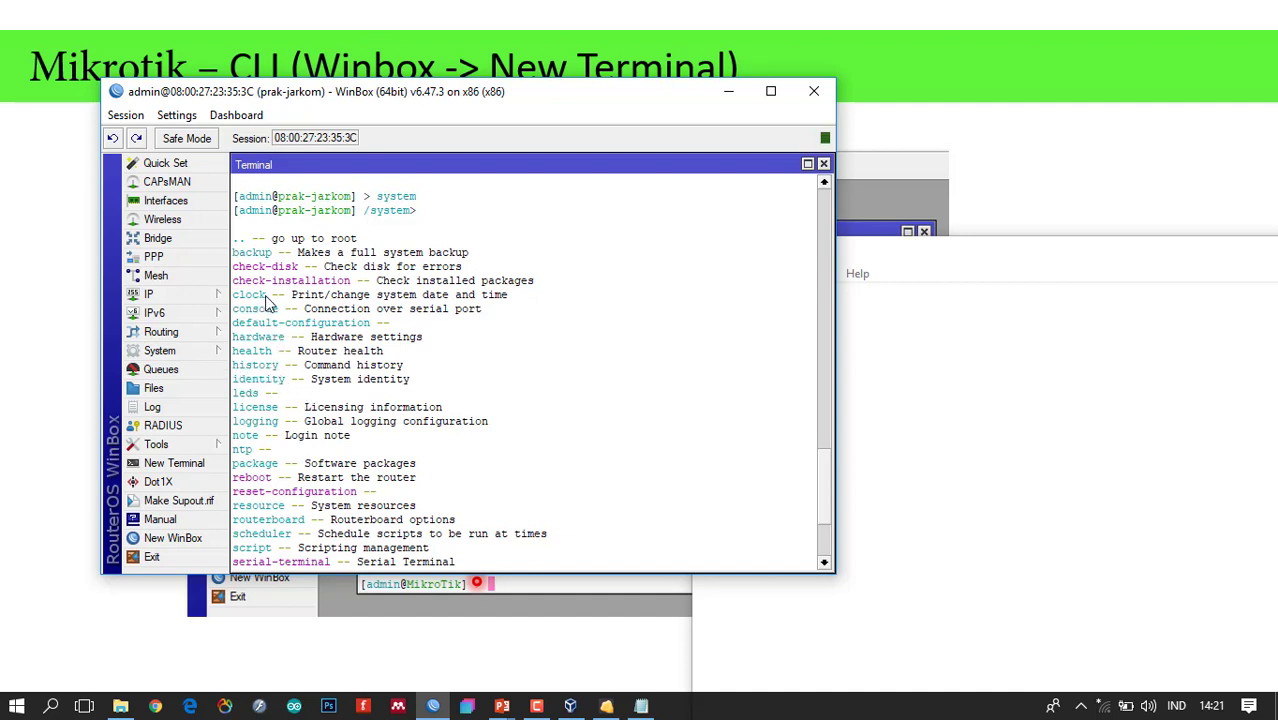
pyautogui.moveTo(266, 298); pyautogui.dragTo(236, 298)
pyautogui.moveTo(288, 381); pyautogui.dragTo(240, 388)
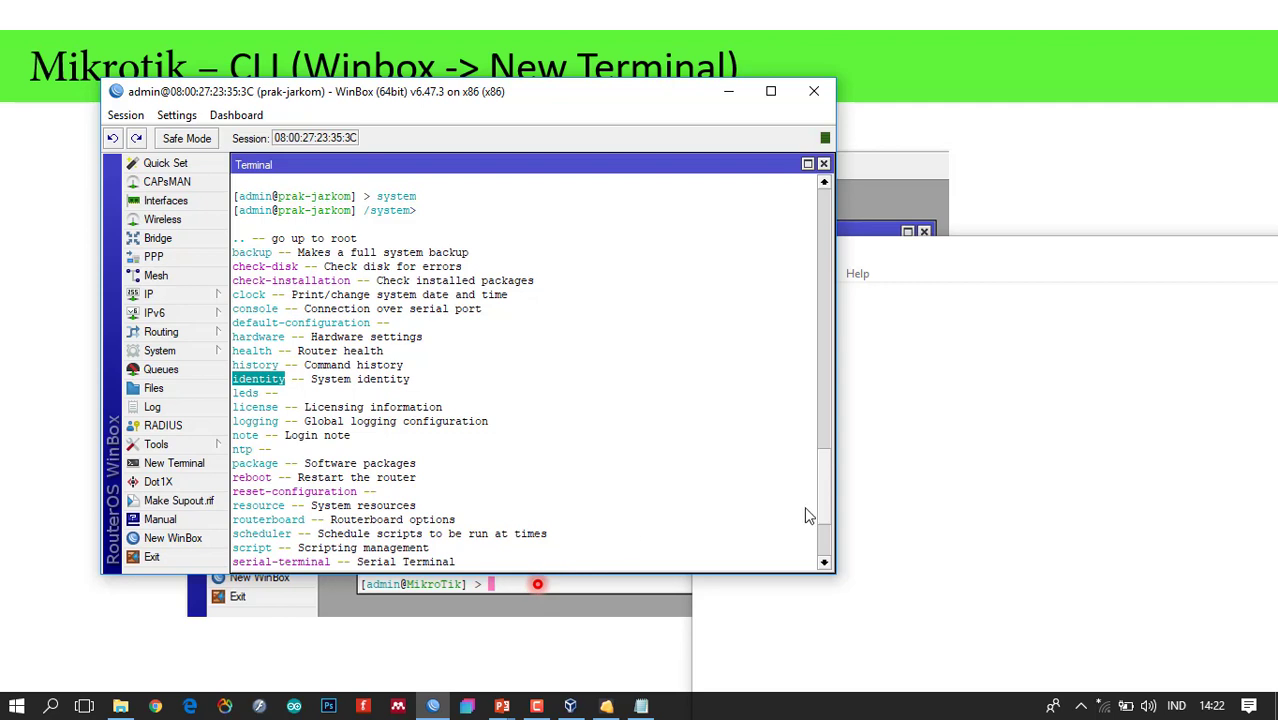
pyautogui.moveTo(825, 501); pyautogui.dragTo(824, 561)
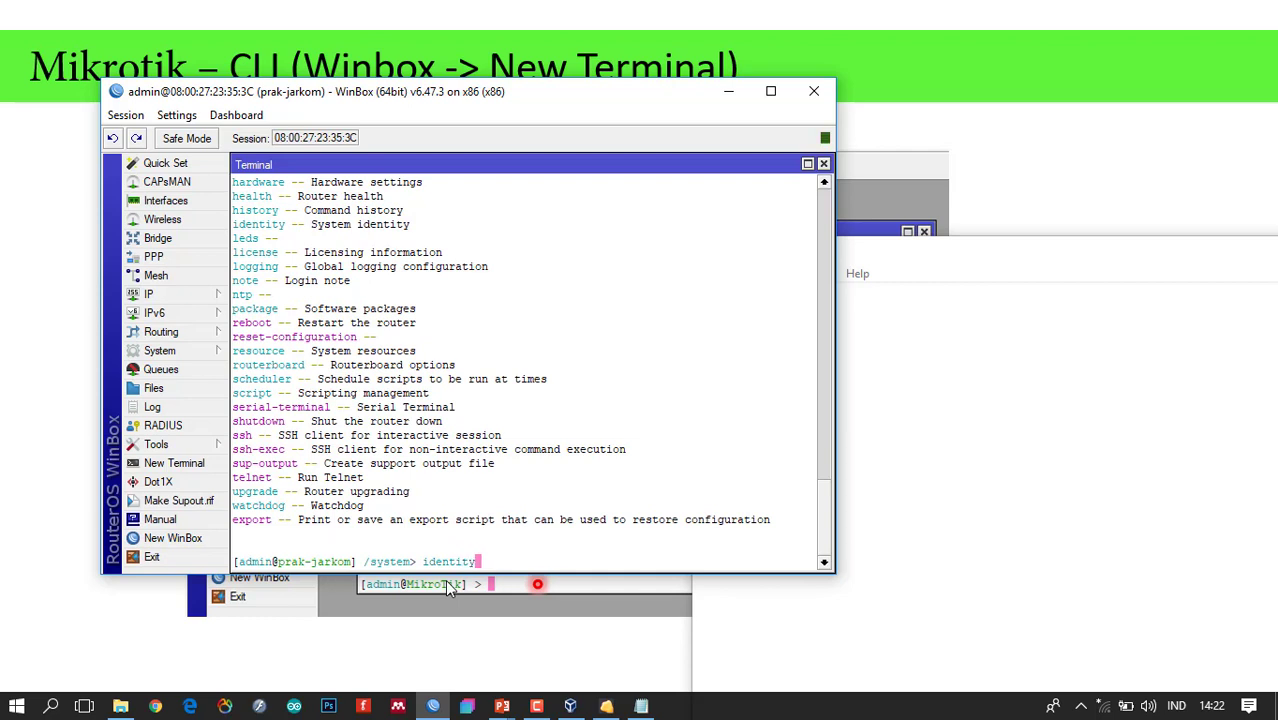
# Run identity at the /system> prompt to reach /system identity>.
pyautogui.write('s')
pyautogui.press('BackSpace')
pyautogui.press('BackSpace')
pyautogui.press('BackSpace')
pyautogui.press('BackSpace')
pyautogui.press('BackSpace')
pyautogui.press('BackSpace')
pyautogui.press('BackSpace')
pyautogui.press('BackSpace')
pyautogui.press('BackSpace')
pyautogui.write('reboot')
pyautogui.write('y')
pyautogui.press('Return')
pyautogui.click(466, 564)
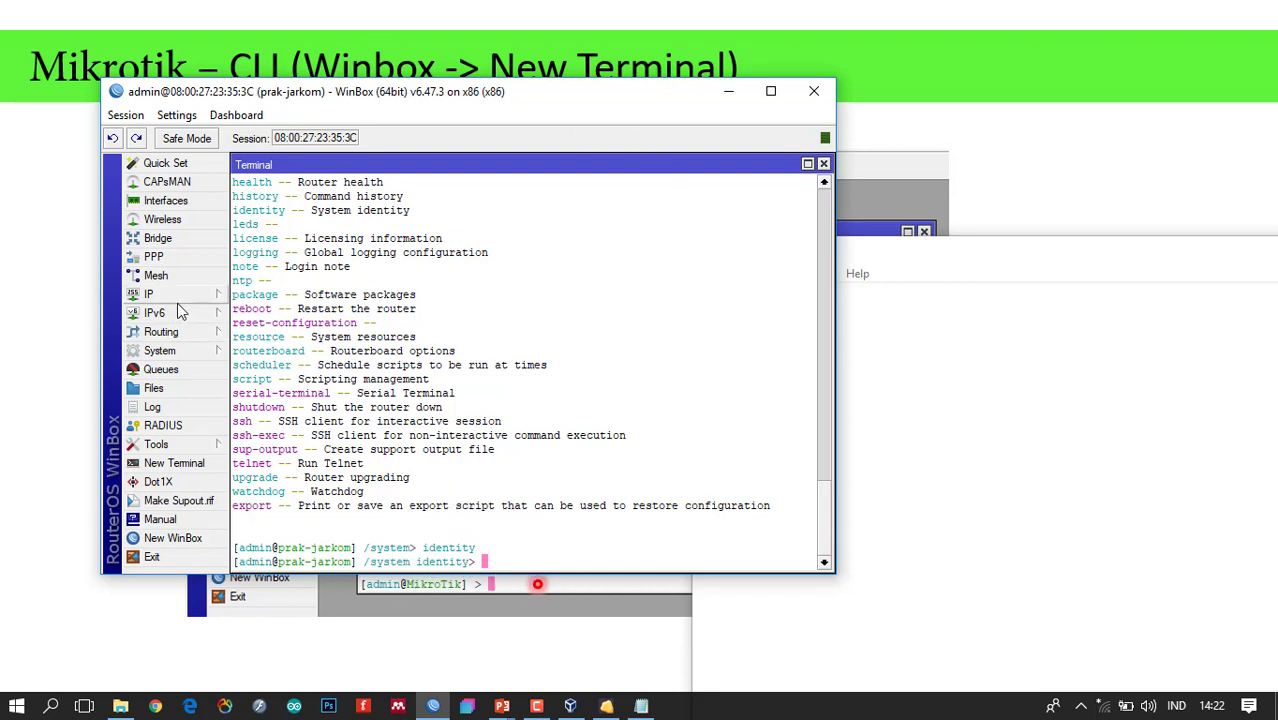
# List the commands available under /system identity with ?
pyautogui.click(193, 352)
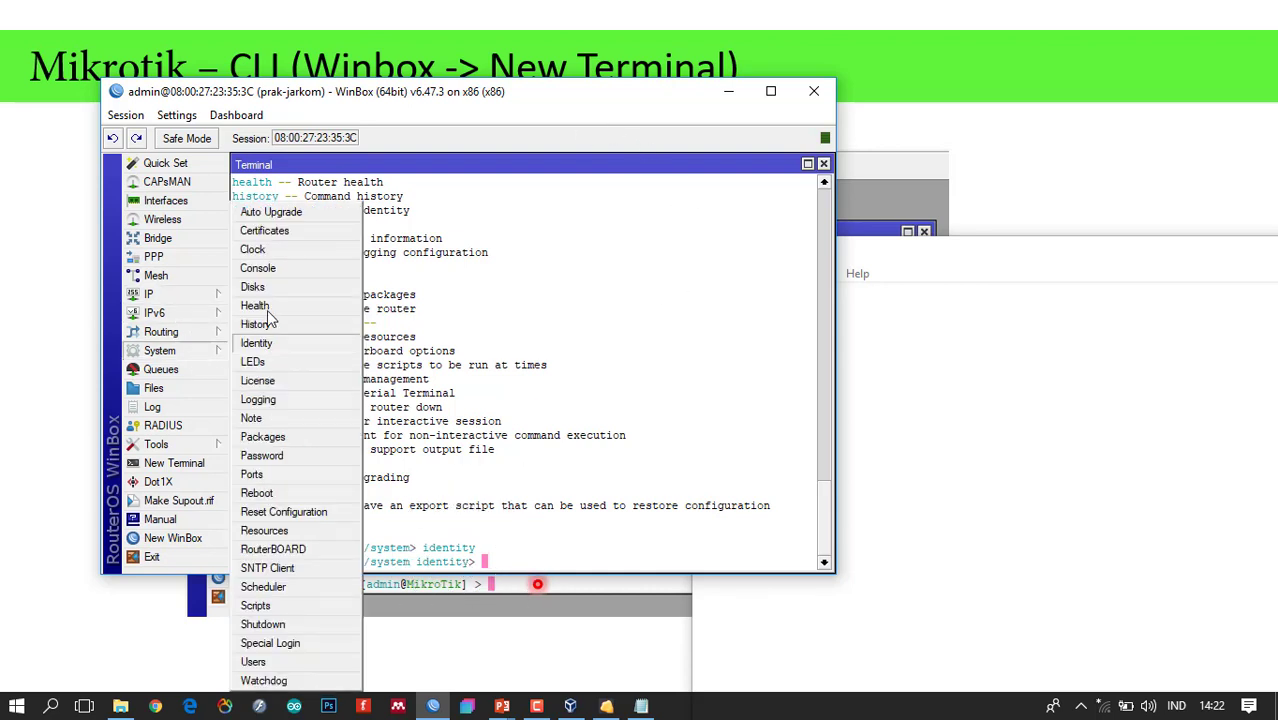
pyautogui.click(284, 346)
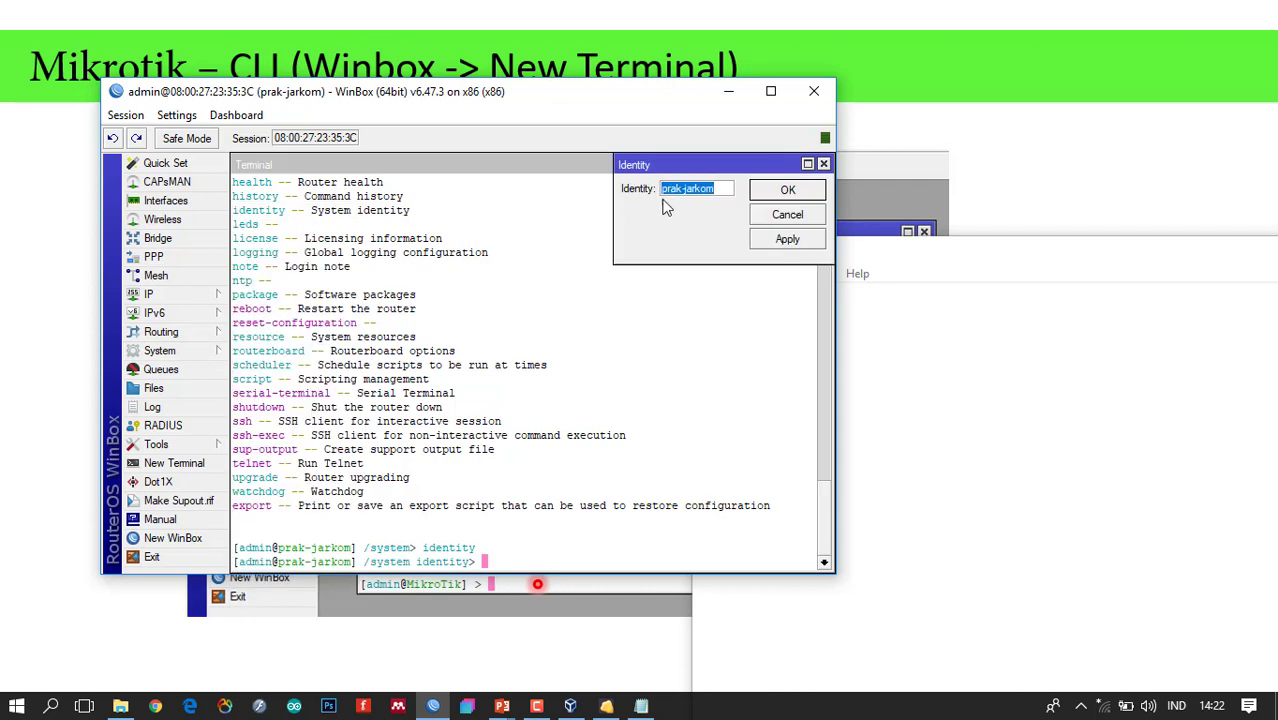
pyautogui.click(500, 568)
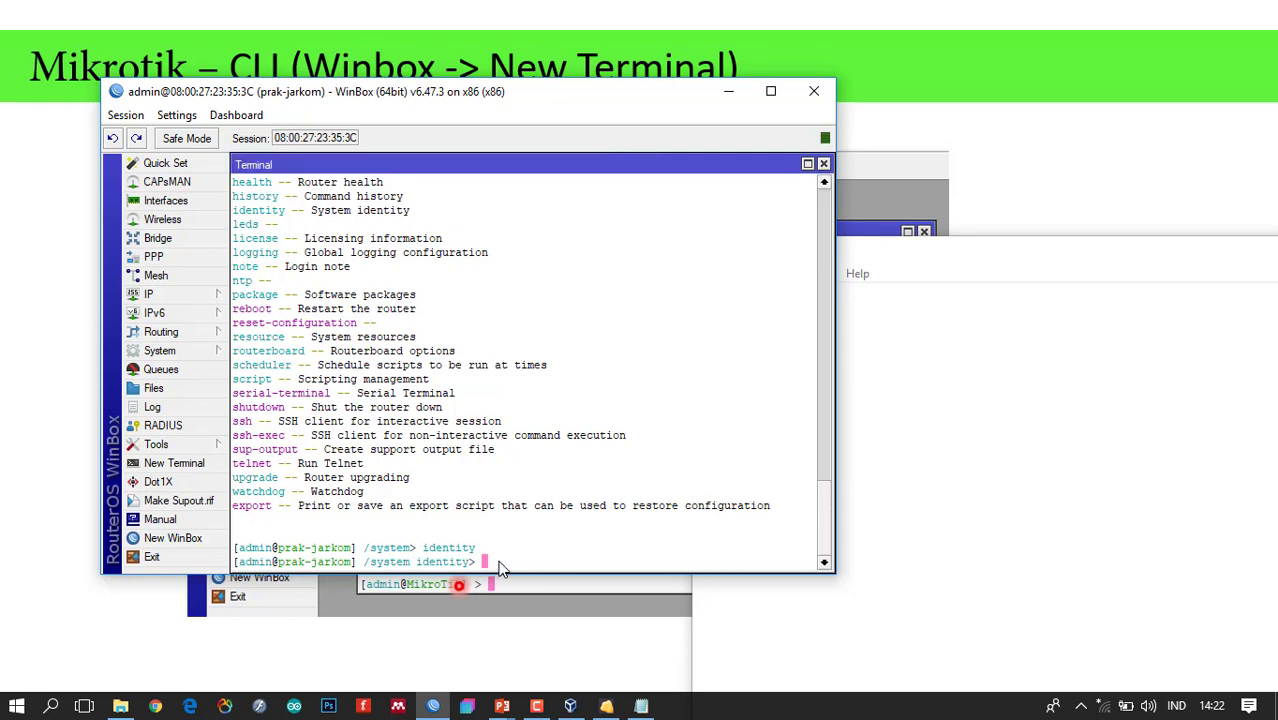
pyautogui.click(866, 522)
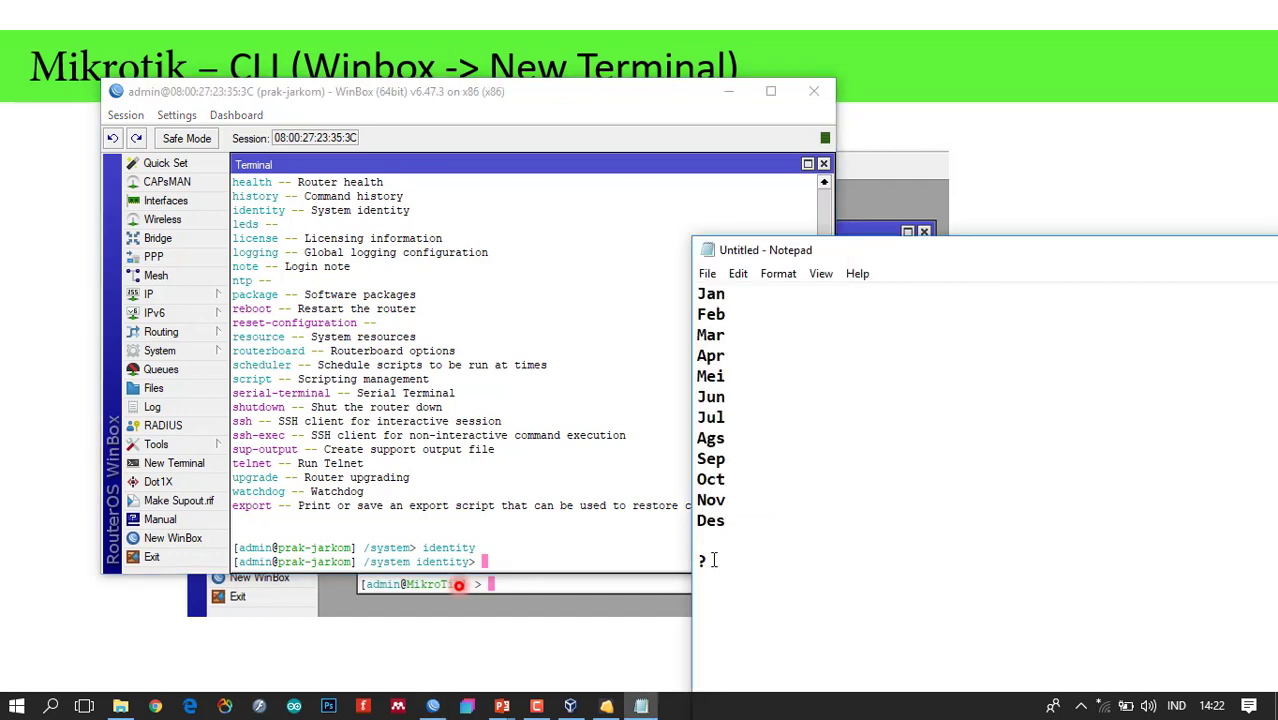
pyautogui.click(570, 558)
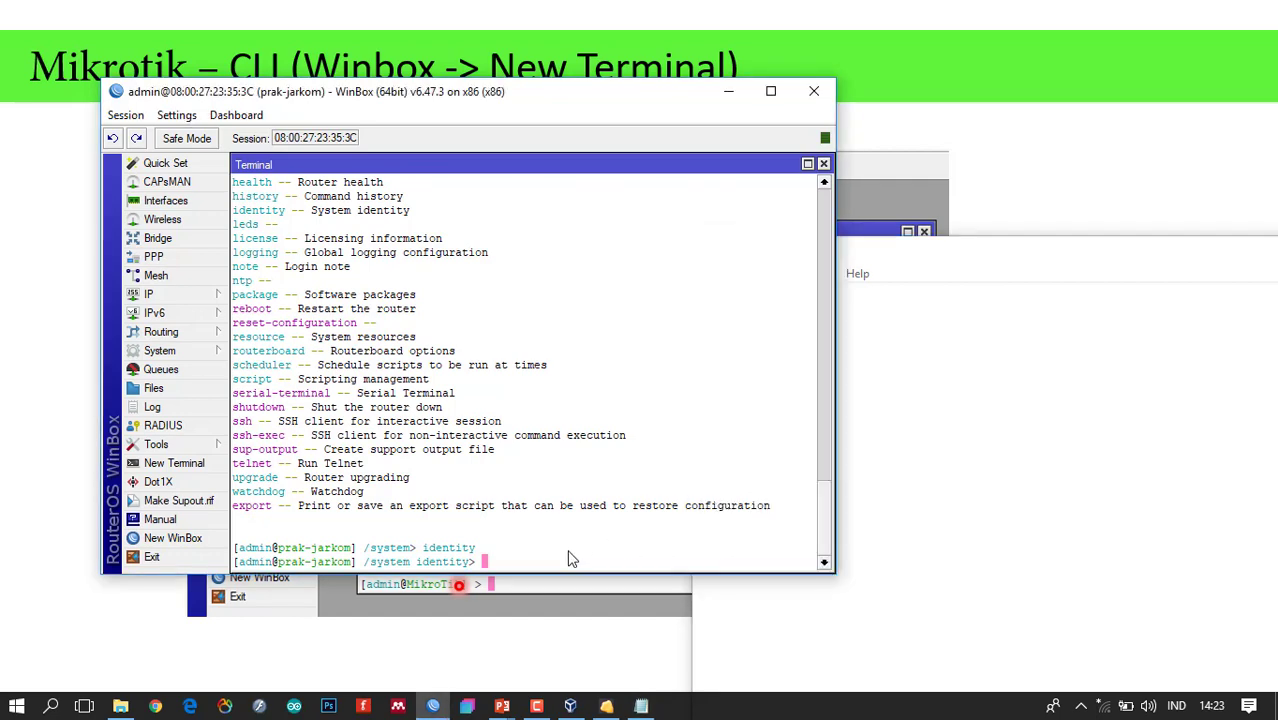
pyautogui.press('?')
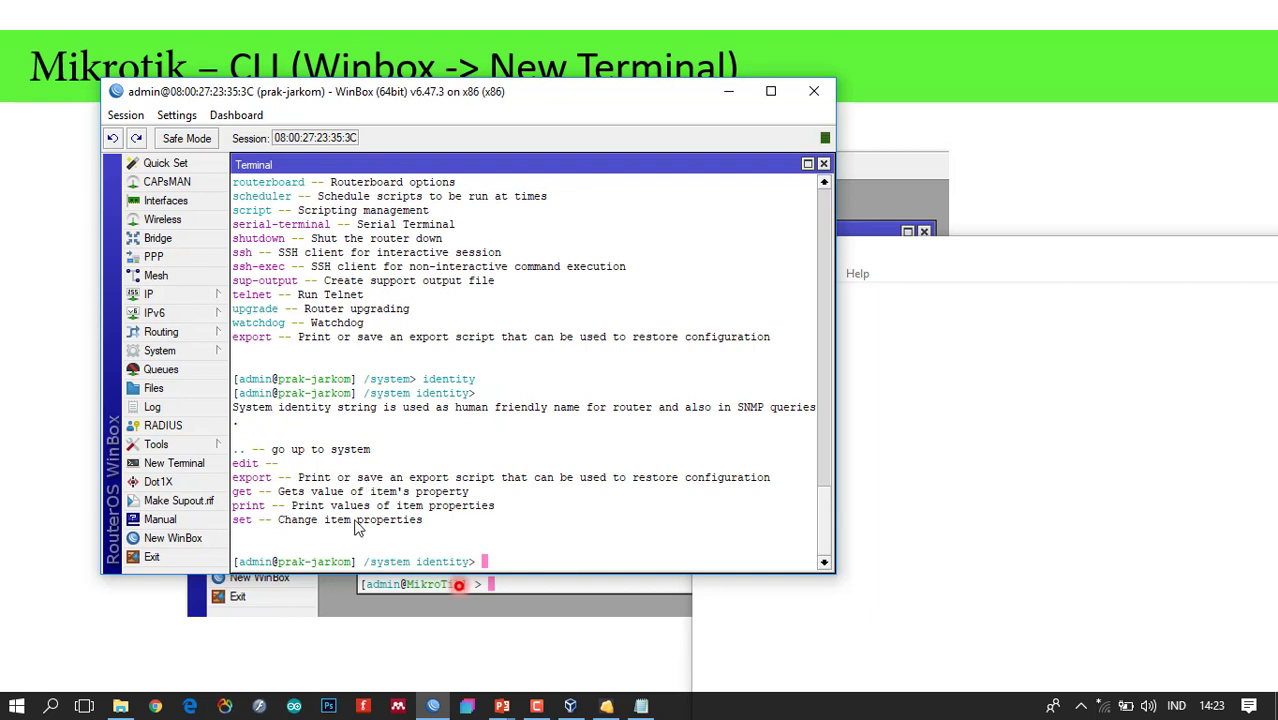
# Highlight the get, print and set descriptions, then run print to show the name prak-jarkom.
pyautogui.moveTo(434, 517)
pyautogui.mouseDown()
pyautogui.moveTo(222, 449)
pyautogui.moveTo(459, 560)
pyautogui.moveTo(460, 489)
pyautogui.moveTo(457, 514)
pyautogui.mouseUp()
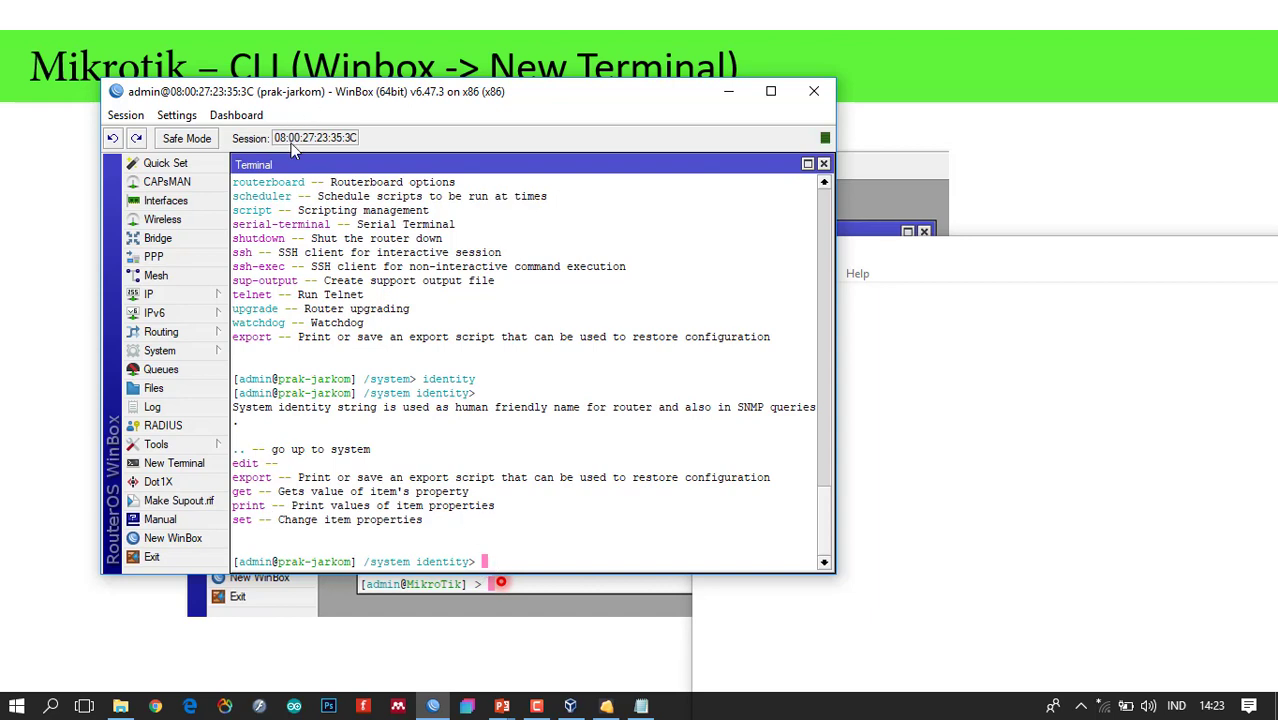
pyautogui.write('rint')
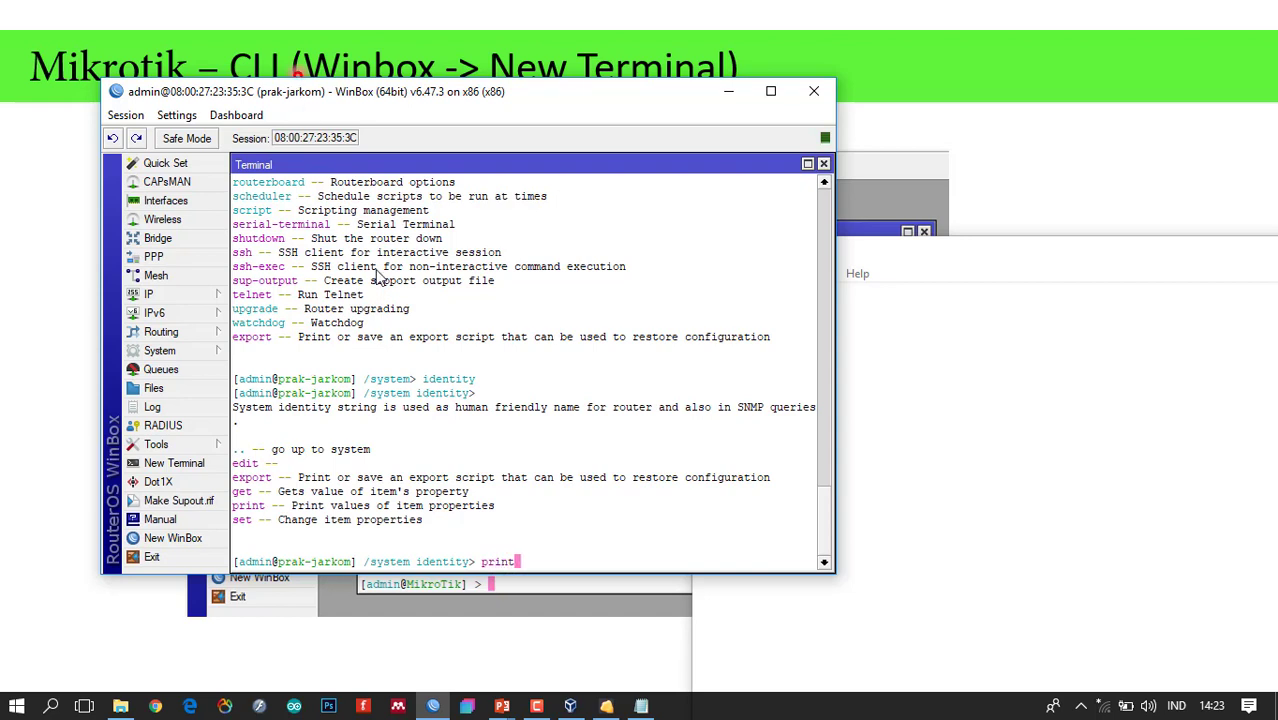
pyautogui.press('Return')
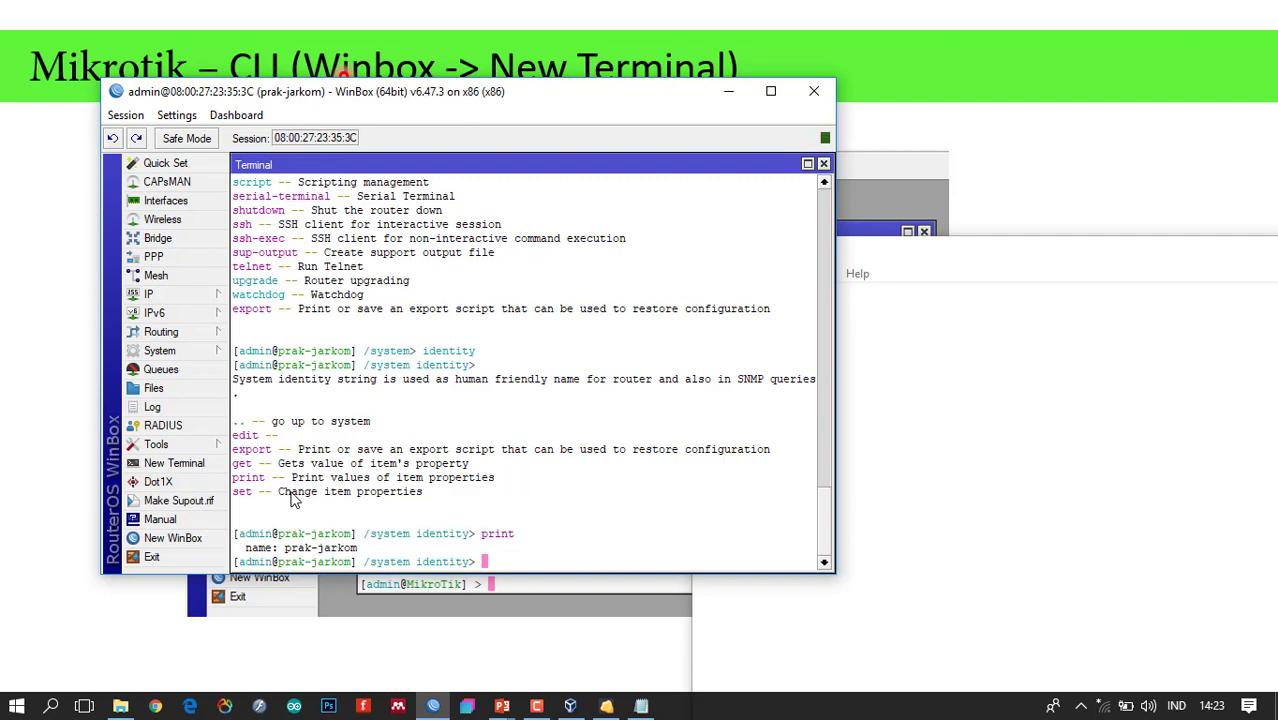
# At /system identity, list the properties that set can change with set ?
pyautogui.click(313, 497)
pyautogui.write('set ?')
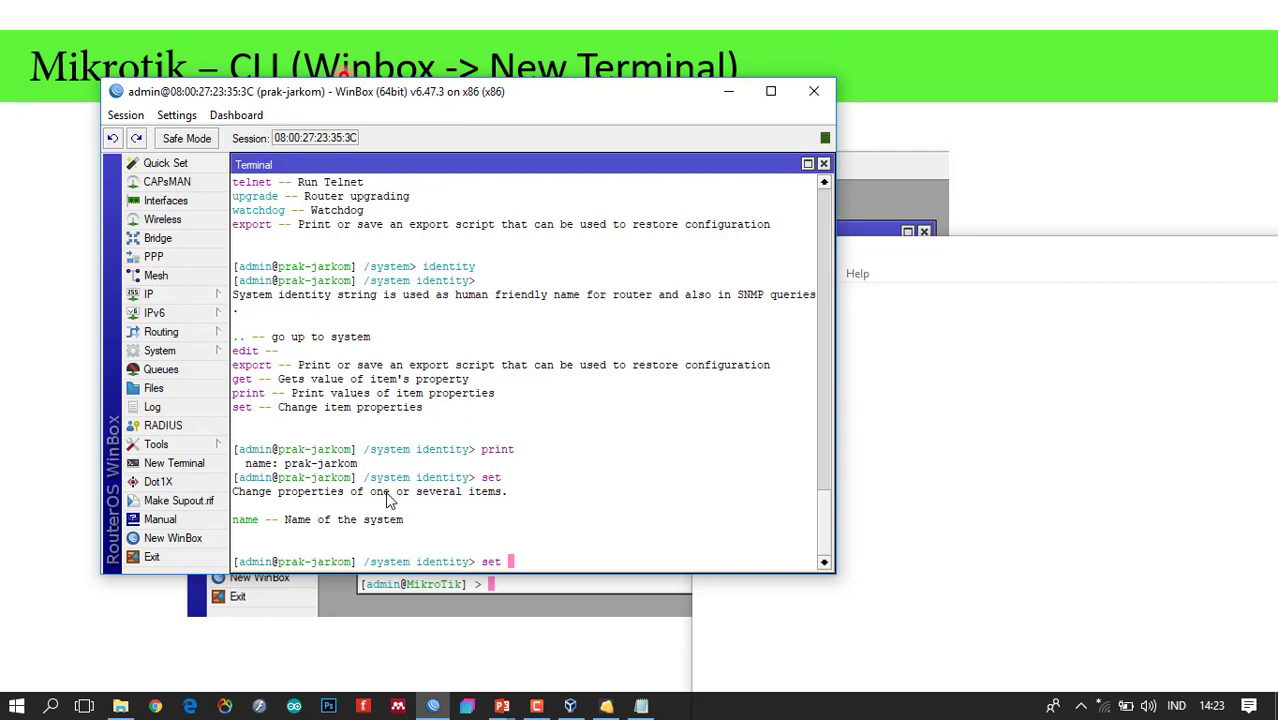
pyautogui.click(478, 582)
pyautogui.press('BackSpace')
pyautogui.press('?')
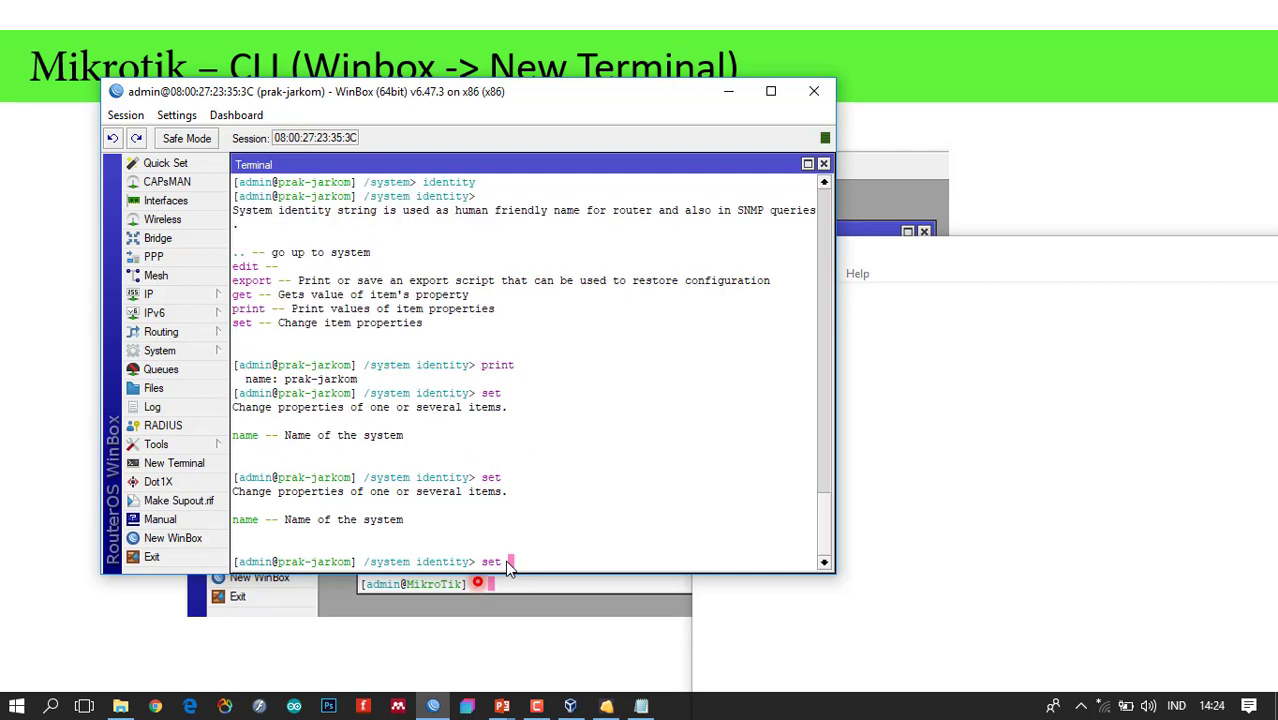
pyautogui.click(261, 530)
pyautogui.press('ctrl')
# Run set name=jarkom_lab, then print to confirm the identity reads jarkom_lab.
pyautogui.press('ctrl')
pyautogui.write('name=')
pyautogui.click(310, 97)
pyautogui.write('jarkom_lab')
pyautogui.press('ctrl')
pyautogui.press('Return')
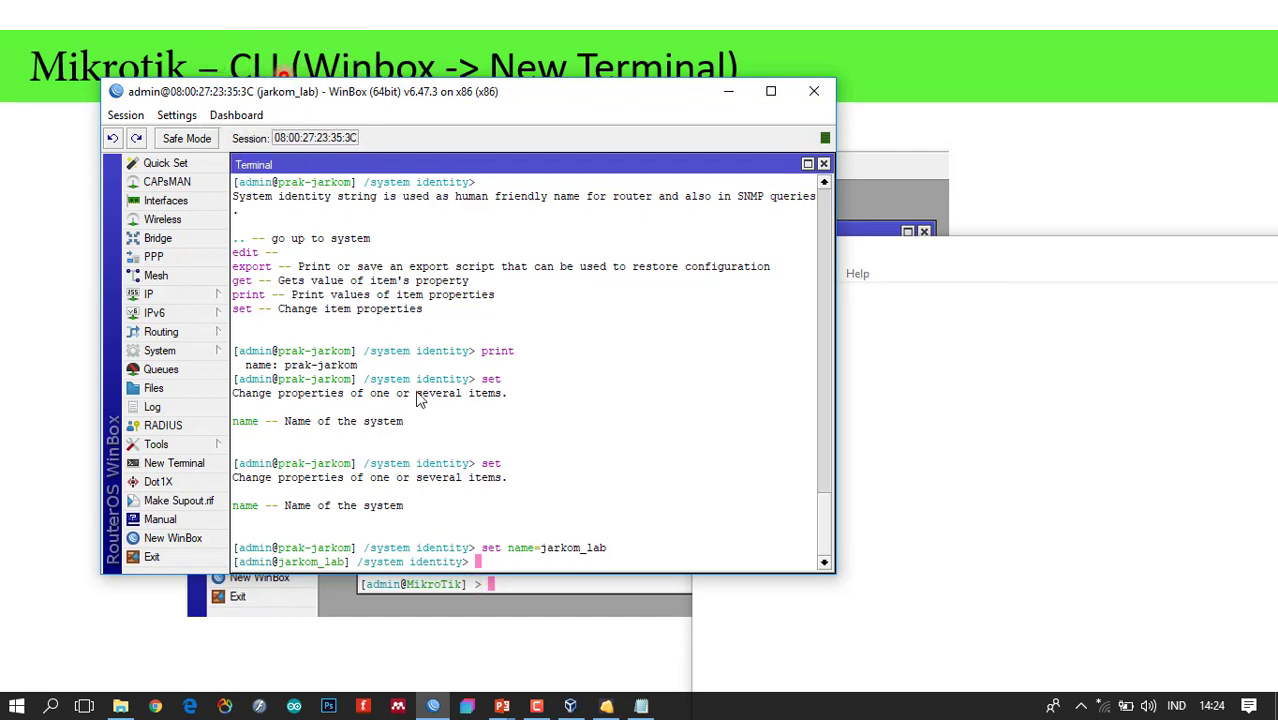
pyautogui.write('print')
pyautogui.press('Return')
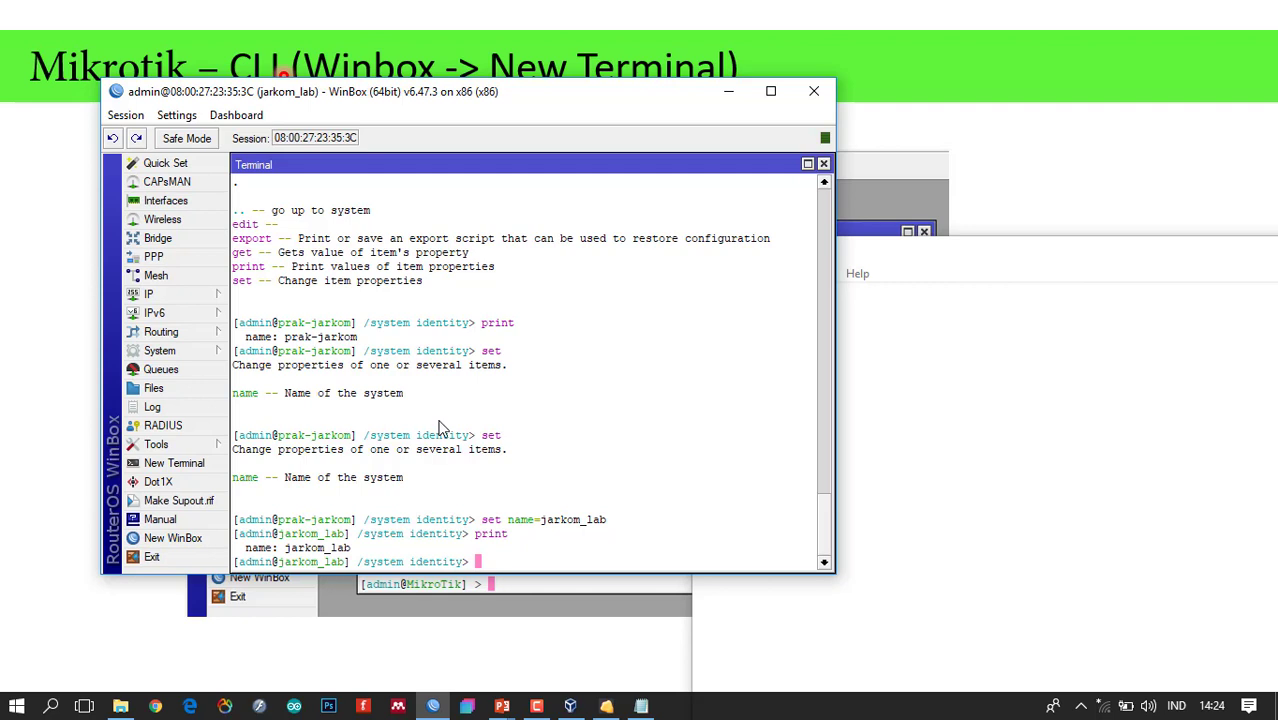
pyautogui.click(923, 502)
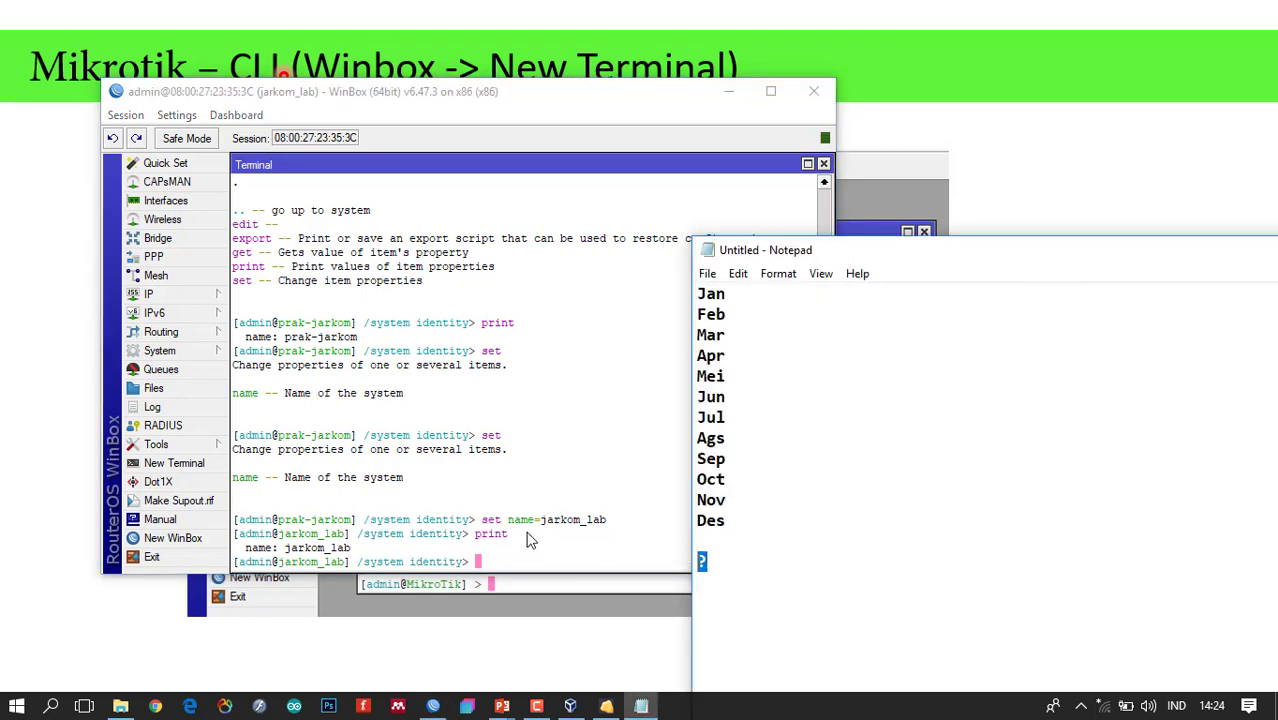
pyautogui.click(497, 560)
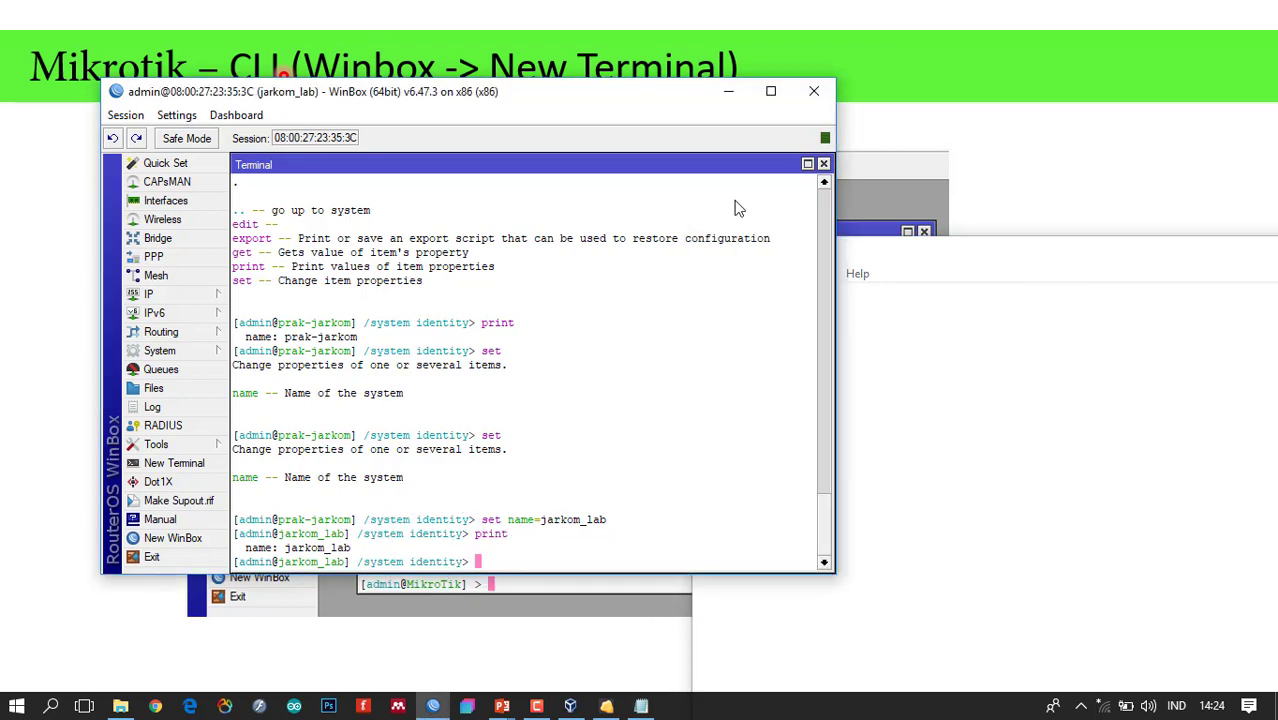
pyautogui.click(152, 352)
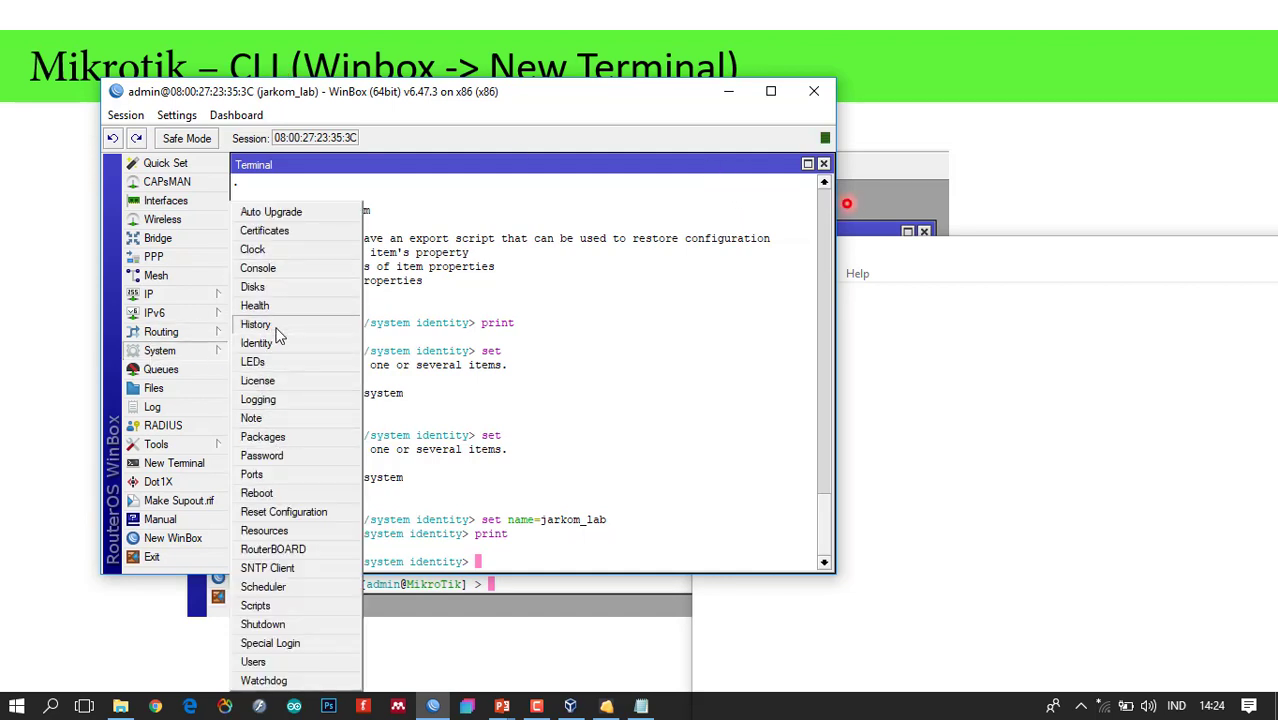
pyautogui.click(280, 344)
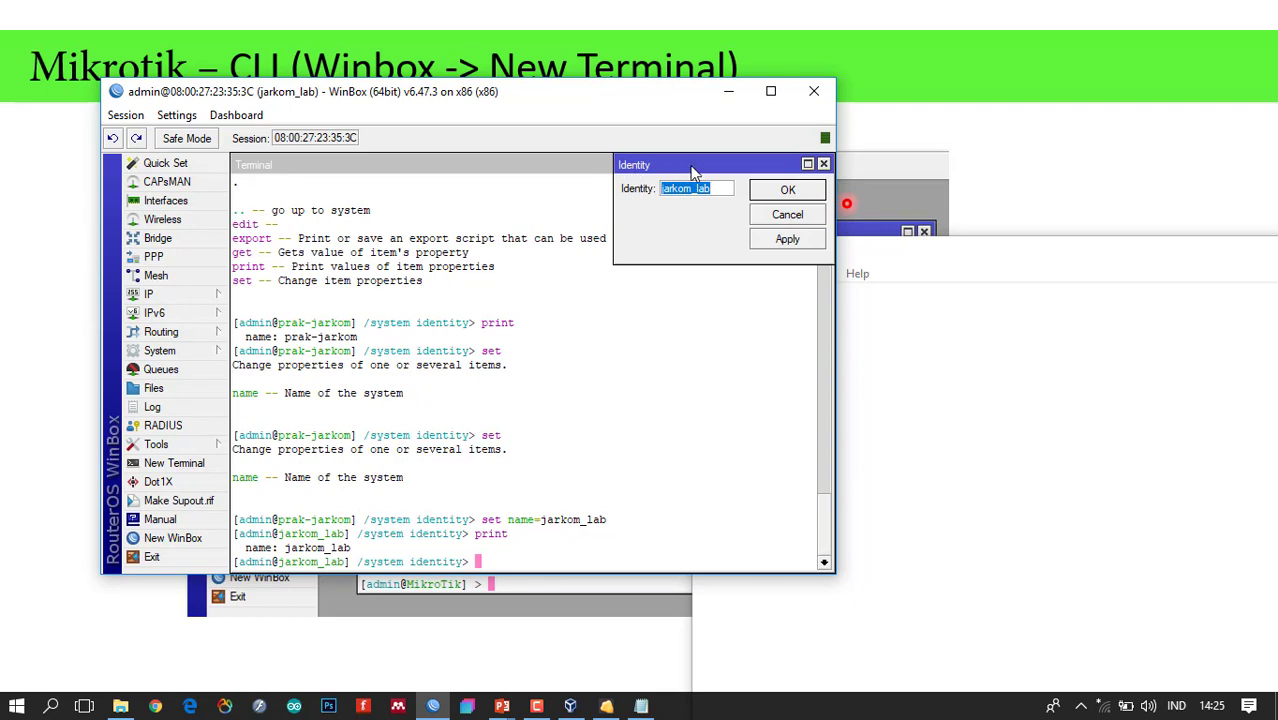
pyautogui.click(823, 164)
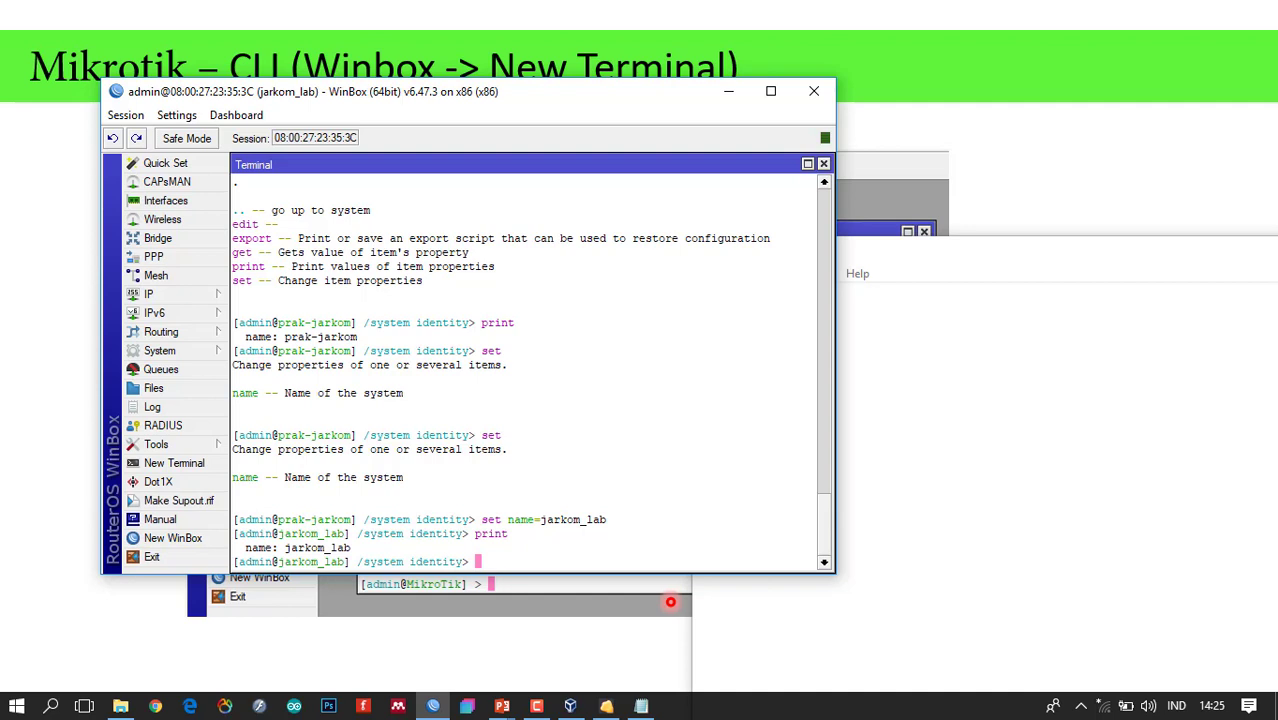
# Jump to the root with / and re-enter the system identity level.
pyautogui.write('/')
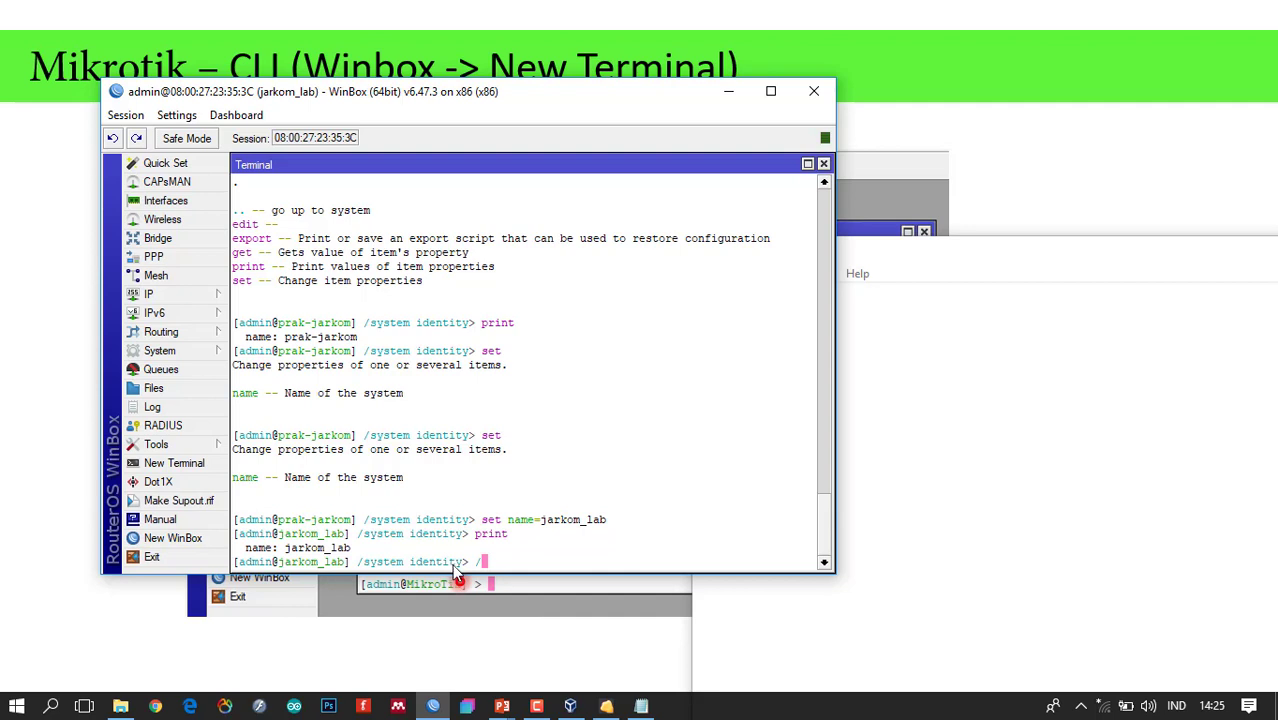
pyautogui.press('ctrl')
pyautogui.press('Return')
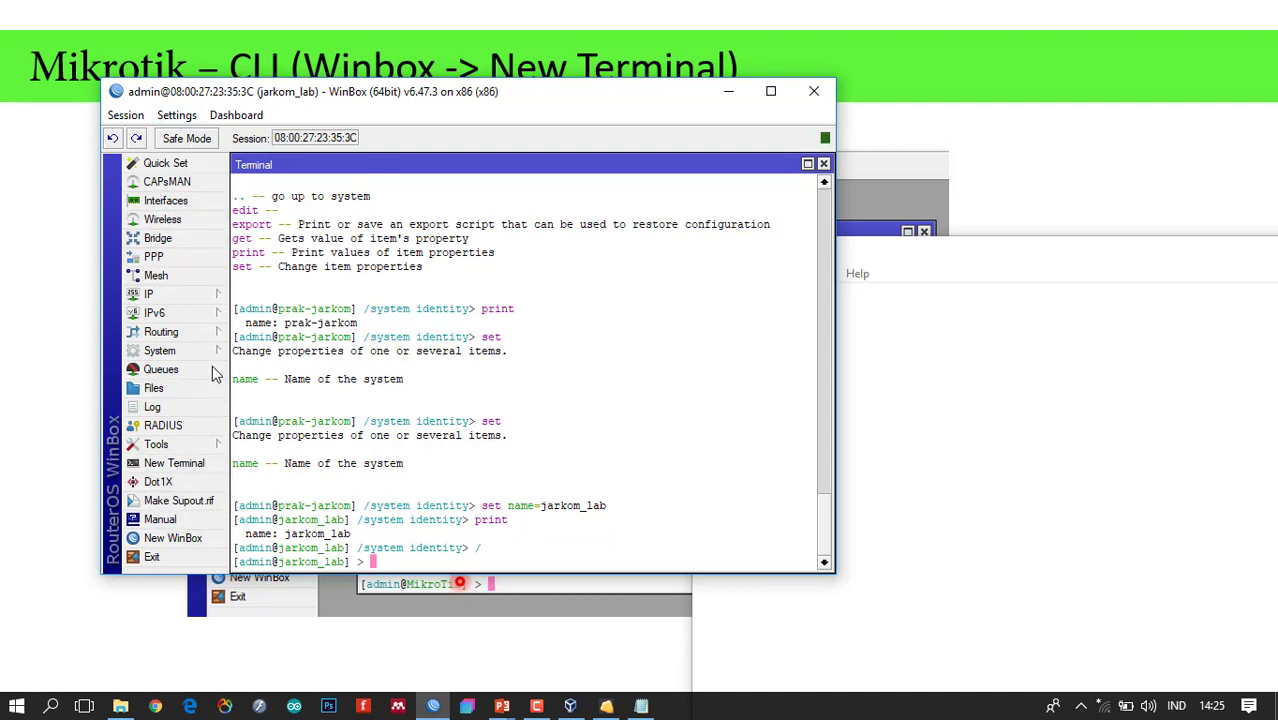
pyautogui.write('sy')
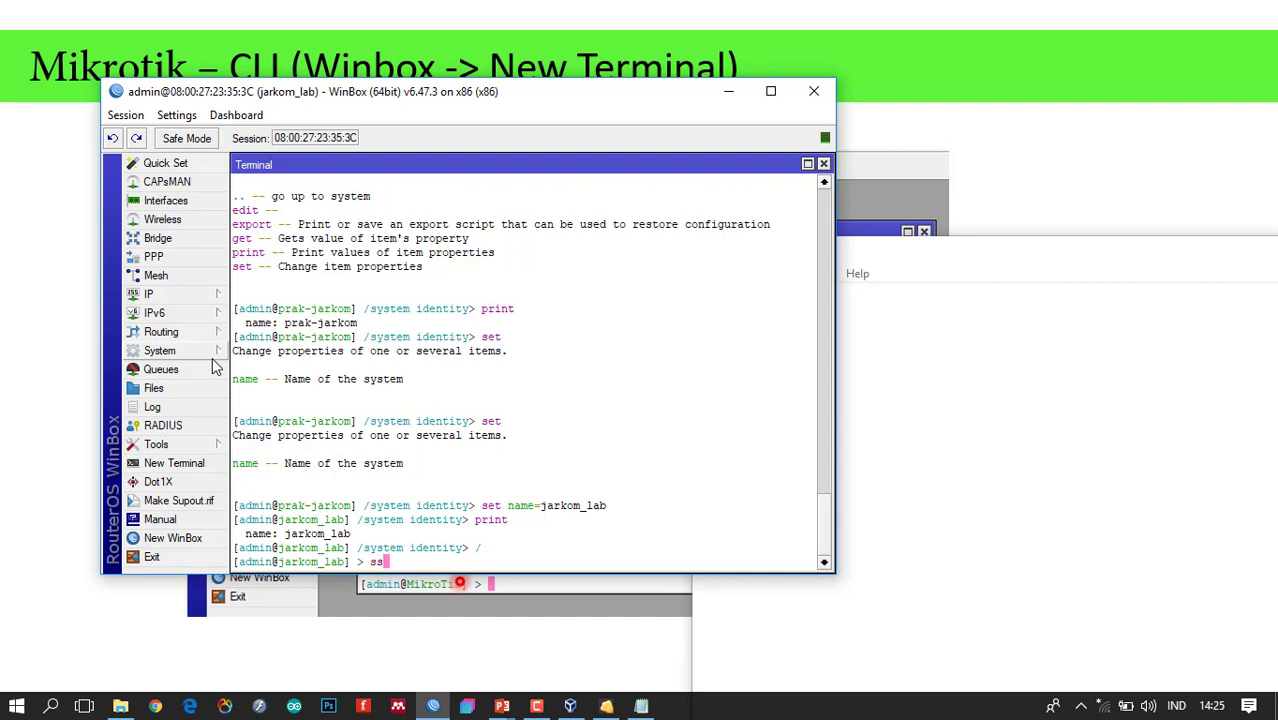
pyautogui.write('stem identity')
pyautogui.press('Return')
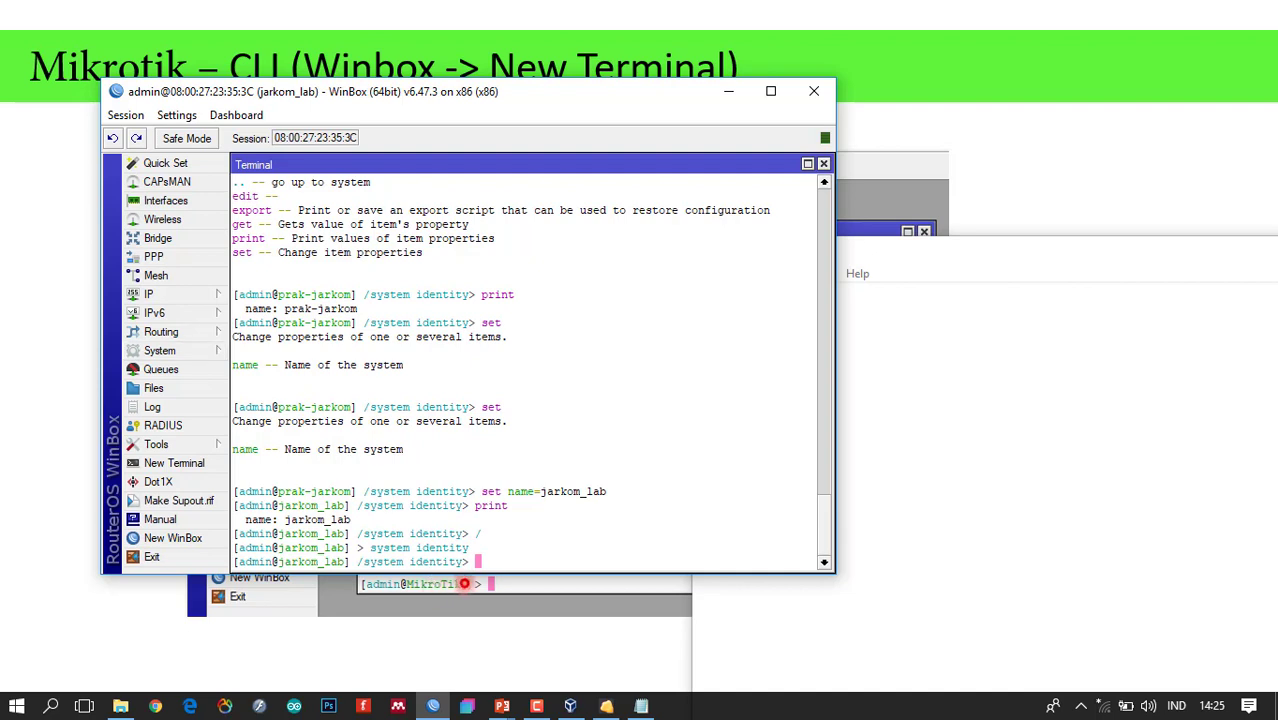
# Climb up twice with .. to reach the root prompt [admin@jarkom_lab] >.
pyautogui.write('..')
pyautogui.press('Return')
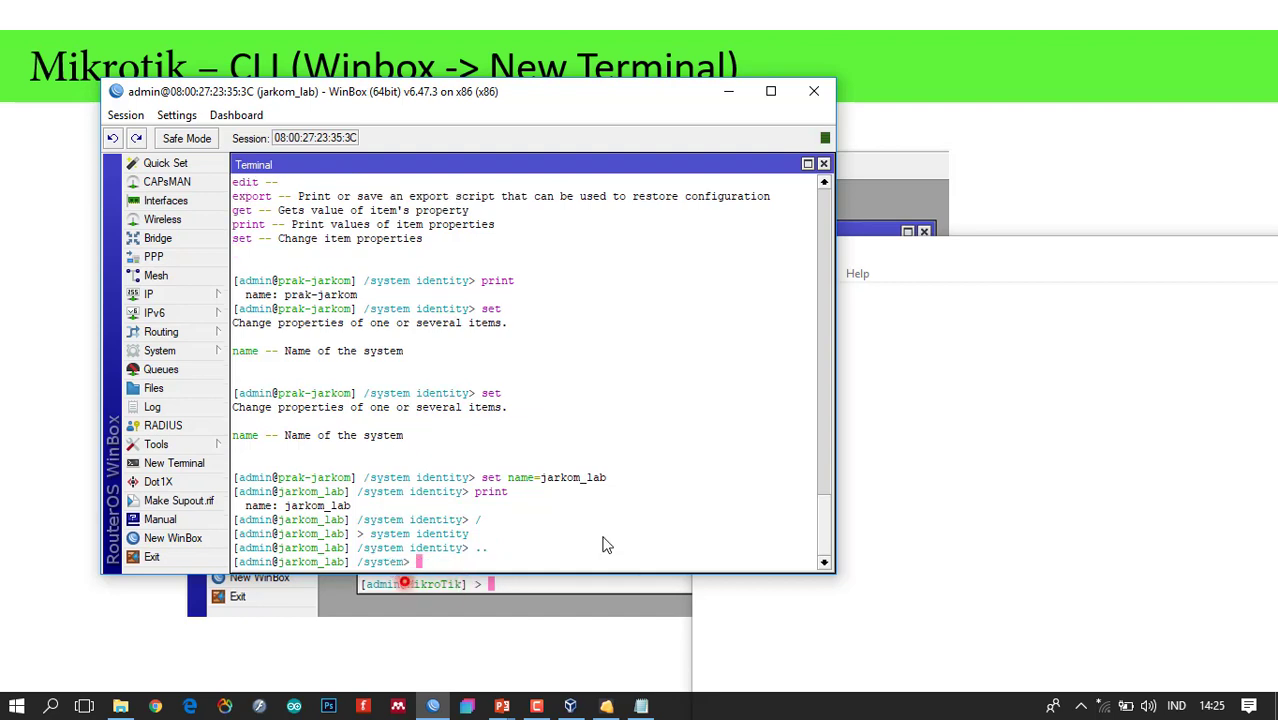
pyautogui.write('..')
pyautogui.press('Return')
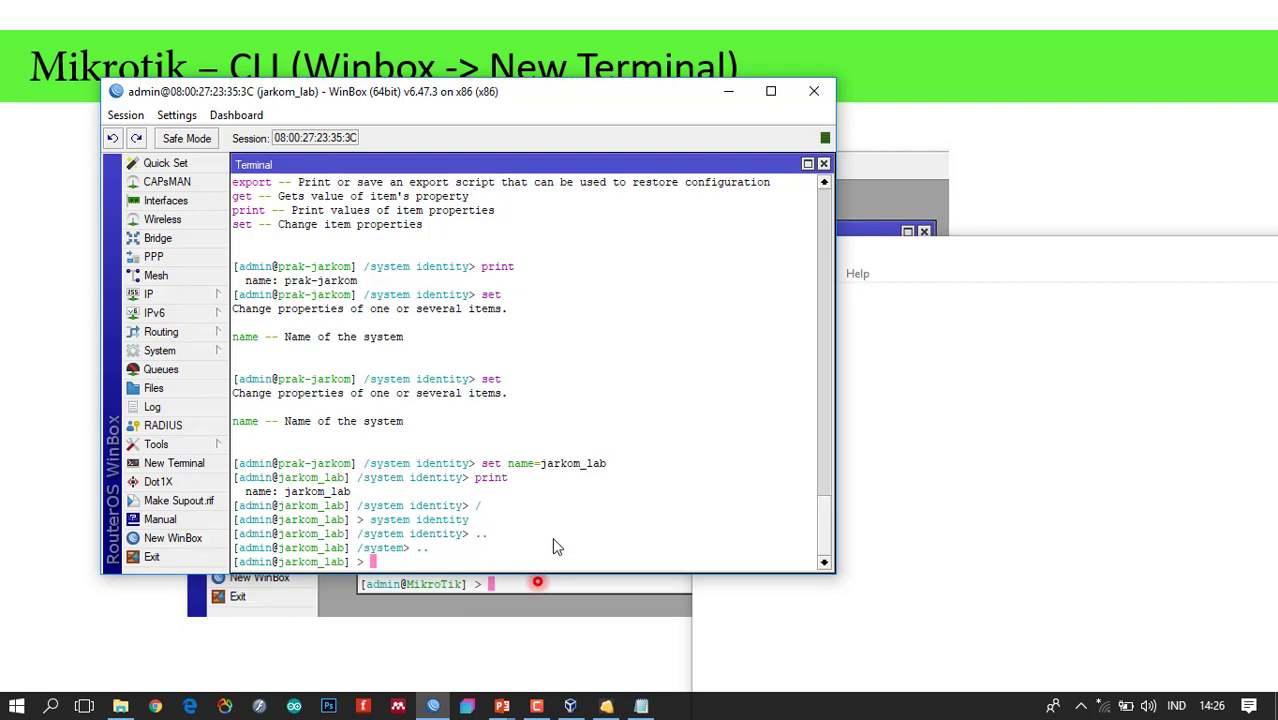
# From root, run system identity set name=jarkomdat2, then system identity print to confirm.
pyautogui.write('system identity')
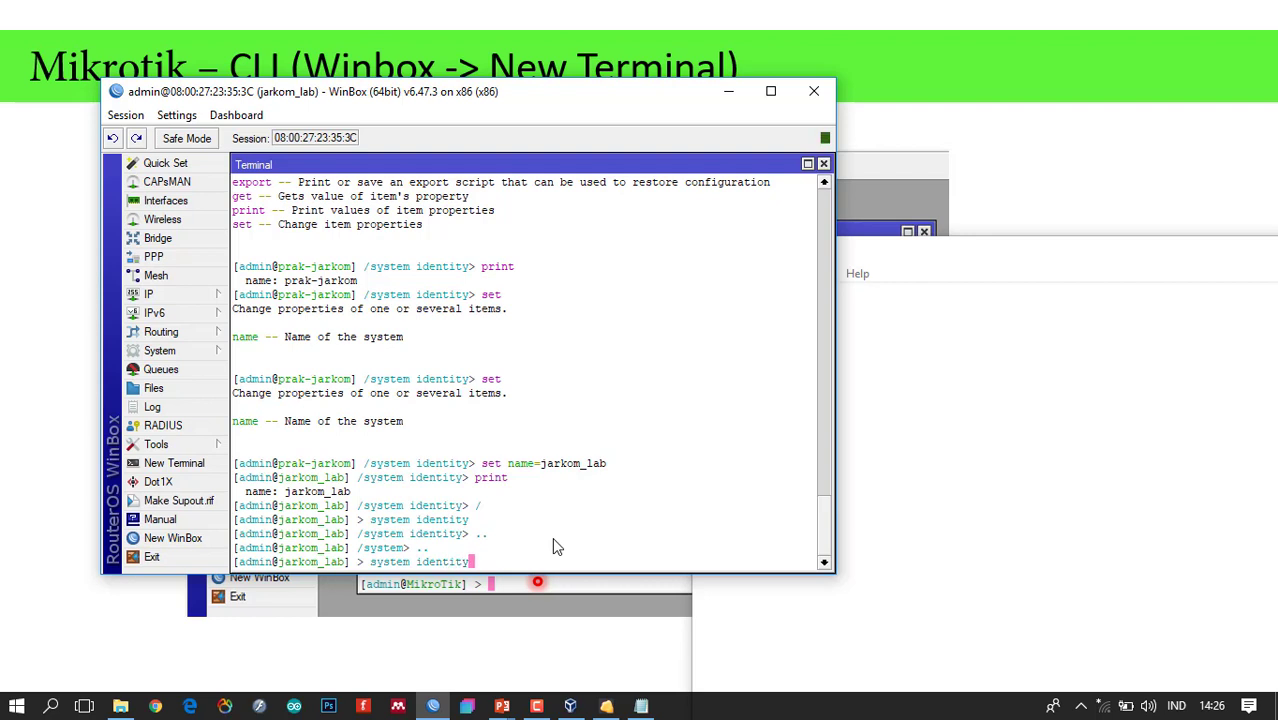
pyautogui.write(' set name=jarkomdat2')
pyautogui.press('Return')
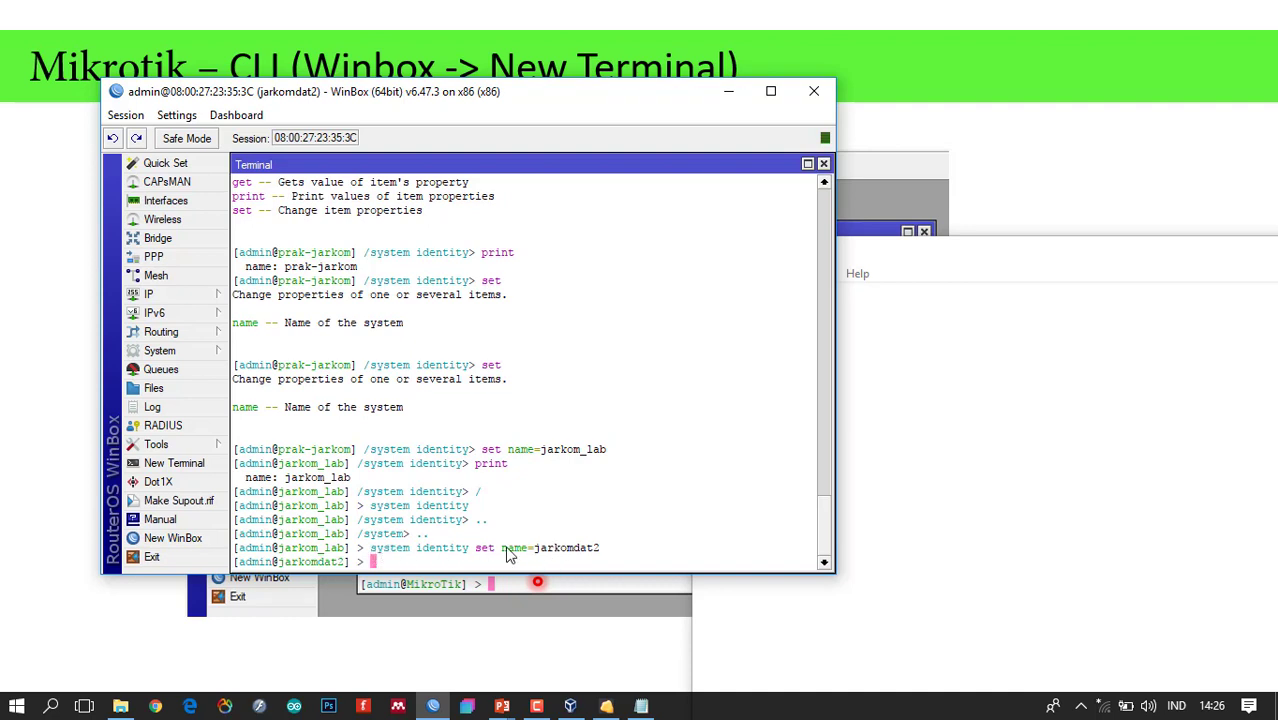
pyautogui.click(385, 561)
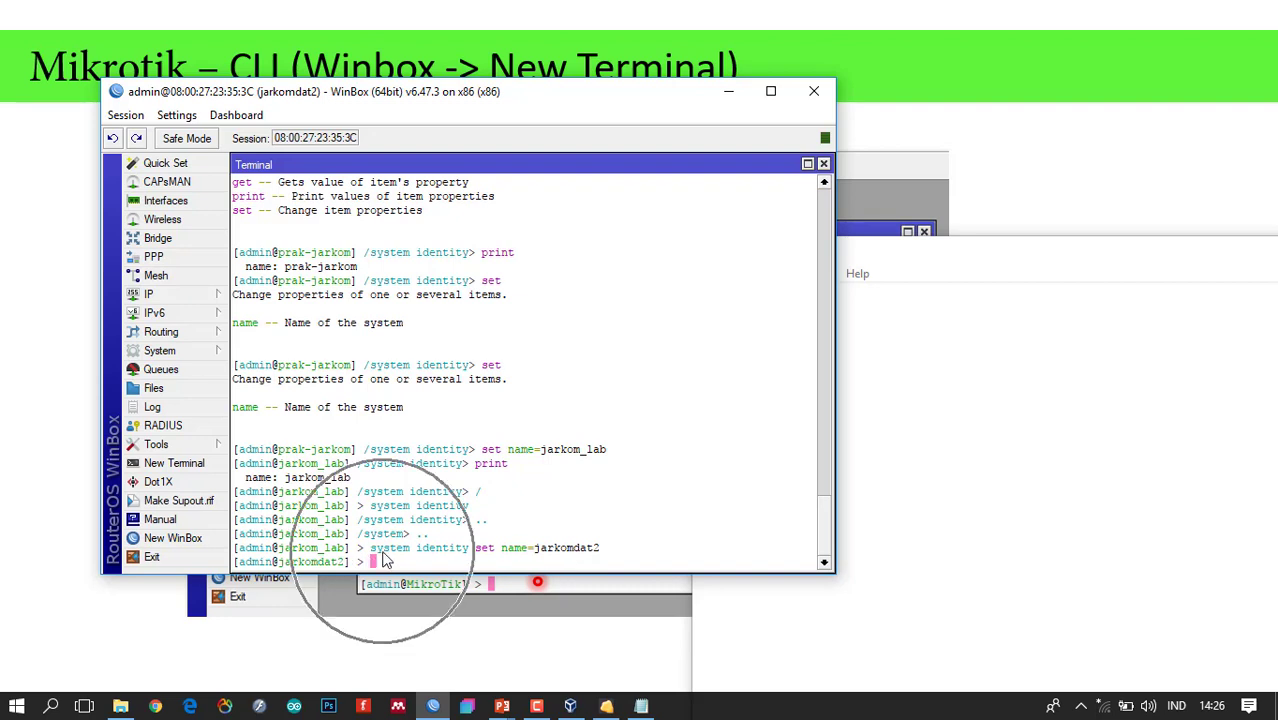
pyautogui.click(480, 548)
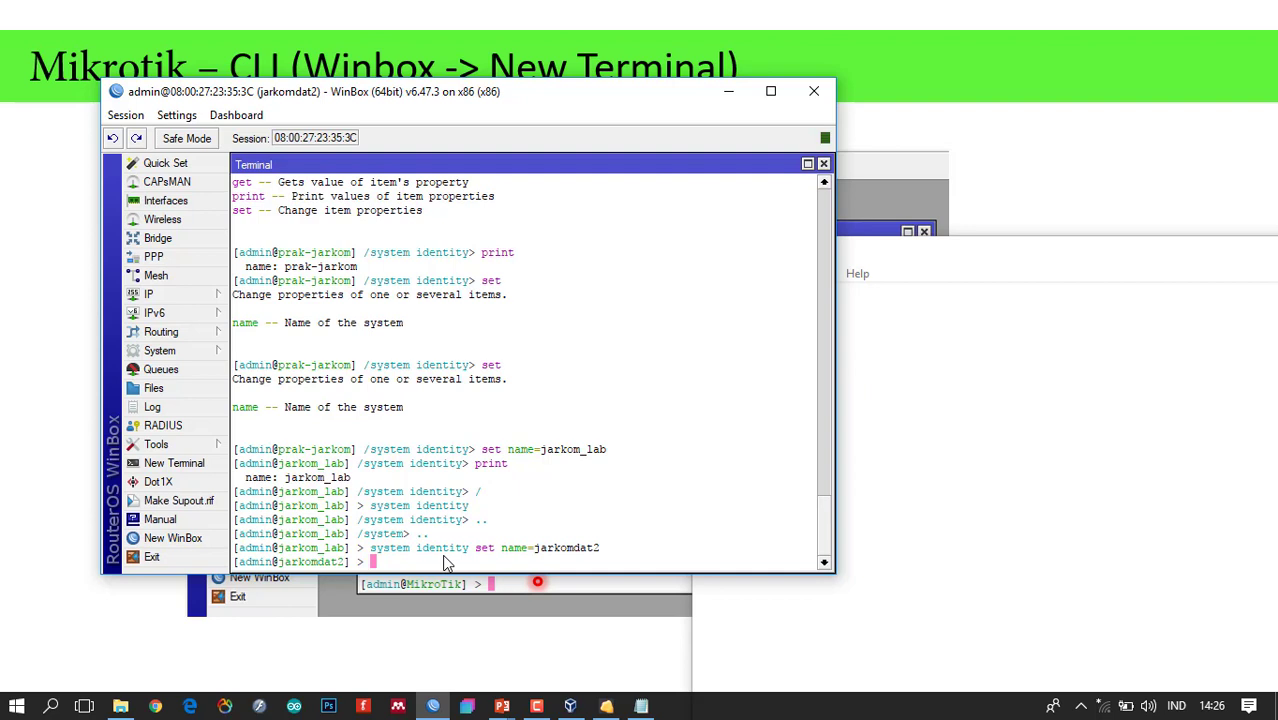
pyautogui.write('system identity print')
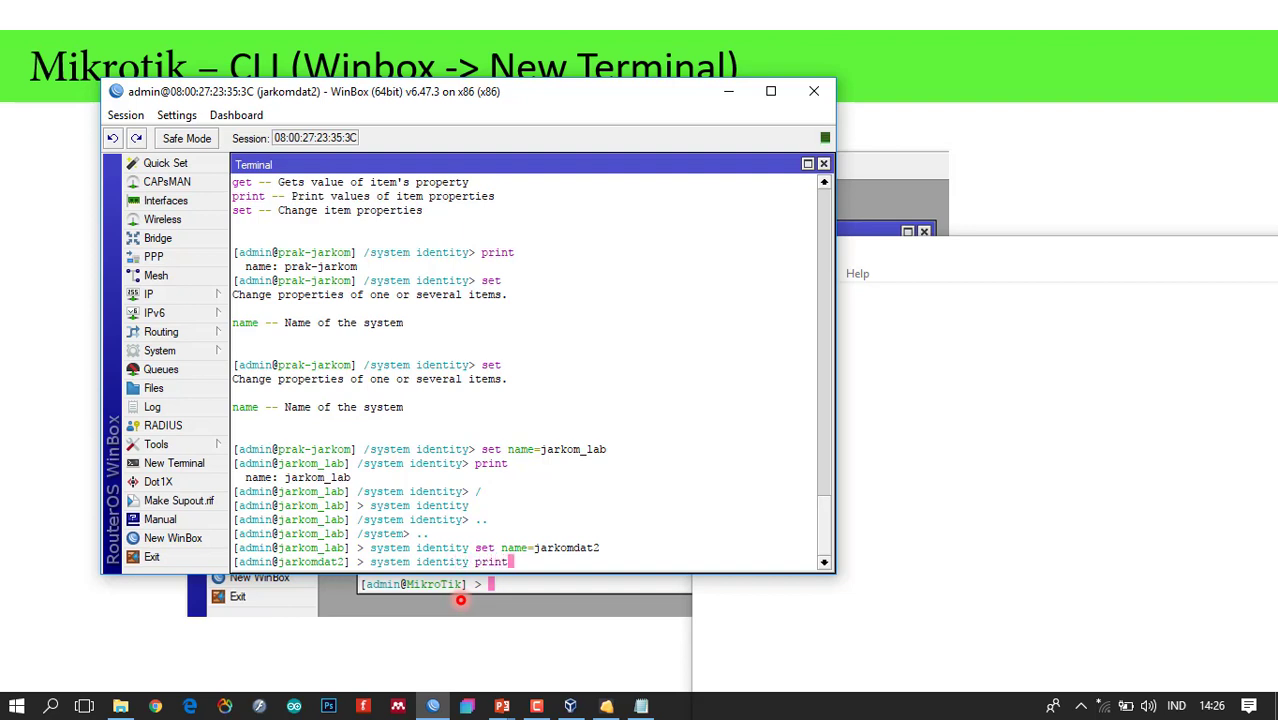
pyautogui.press('Return')
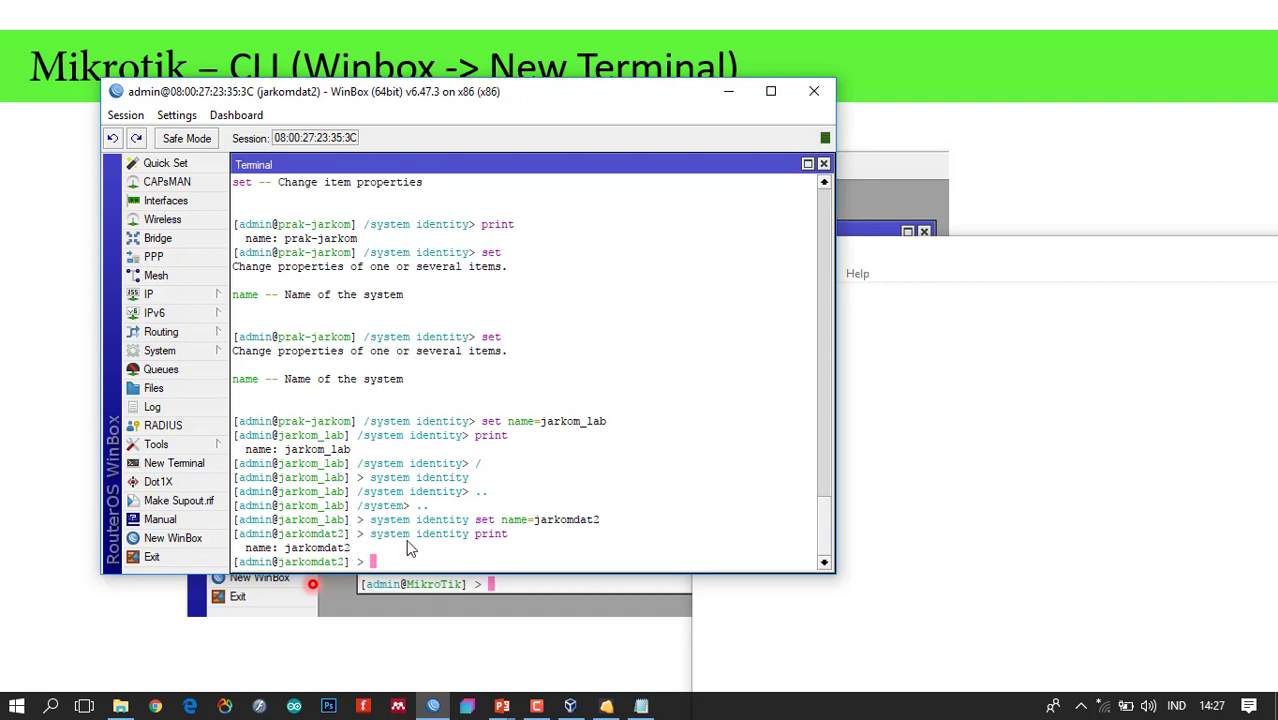
# Enter the /system level and list its available commands with ?
pyautogui.click(207, 352)
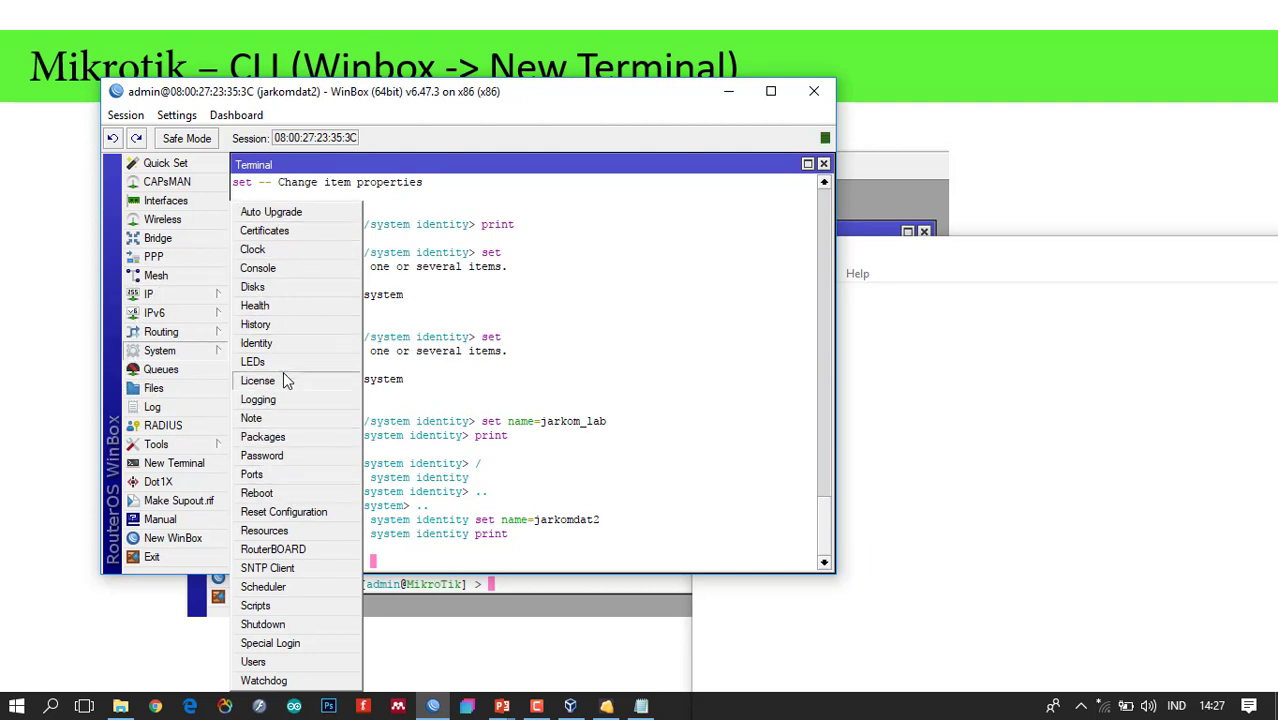
pyautogui.click(438, 567)
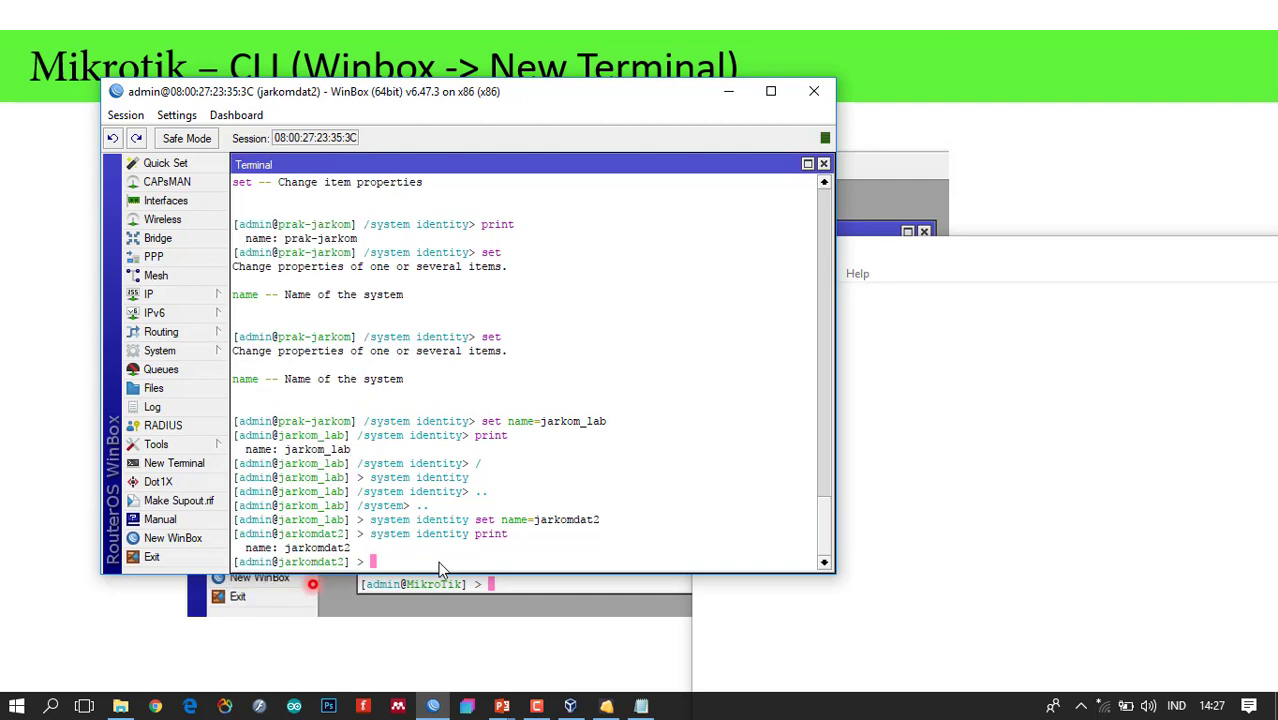
pyautogui.write('system')
pyautogui.press('Return')
pyautogui.press('?')
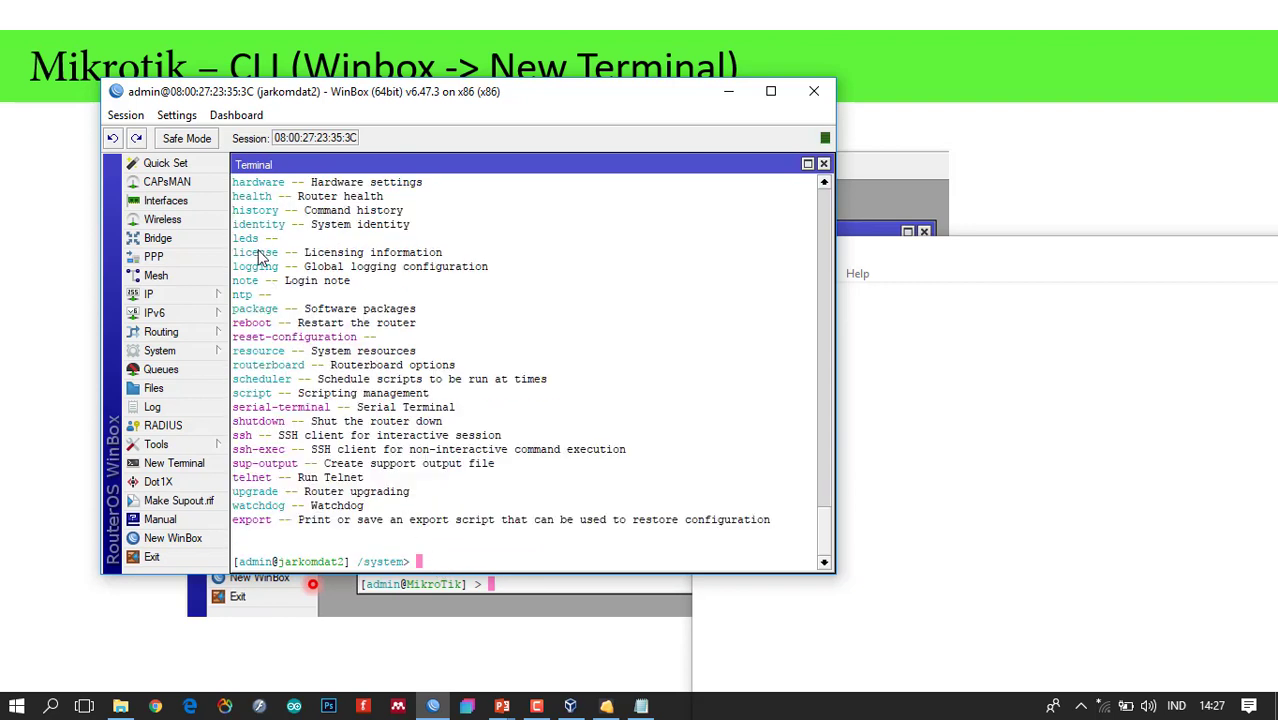
# Enter /system license and view, then close, the System > License window.
pyautogui.write('license')
pyautogui.press('Return')
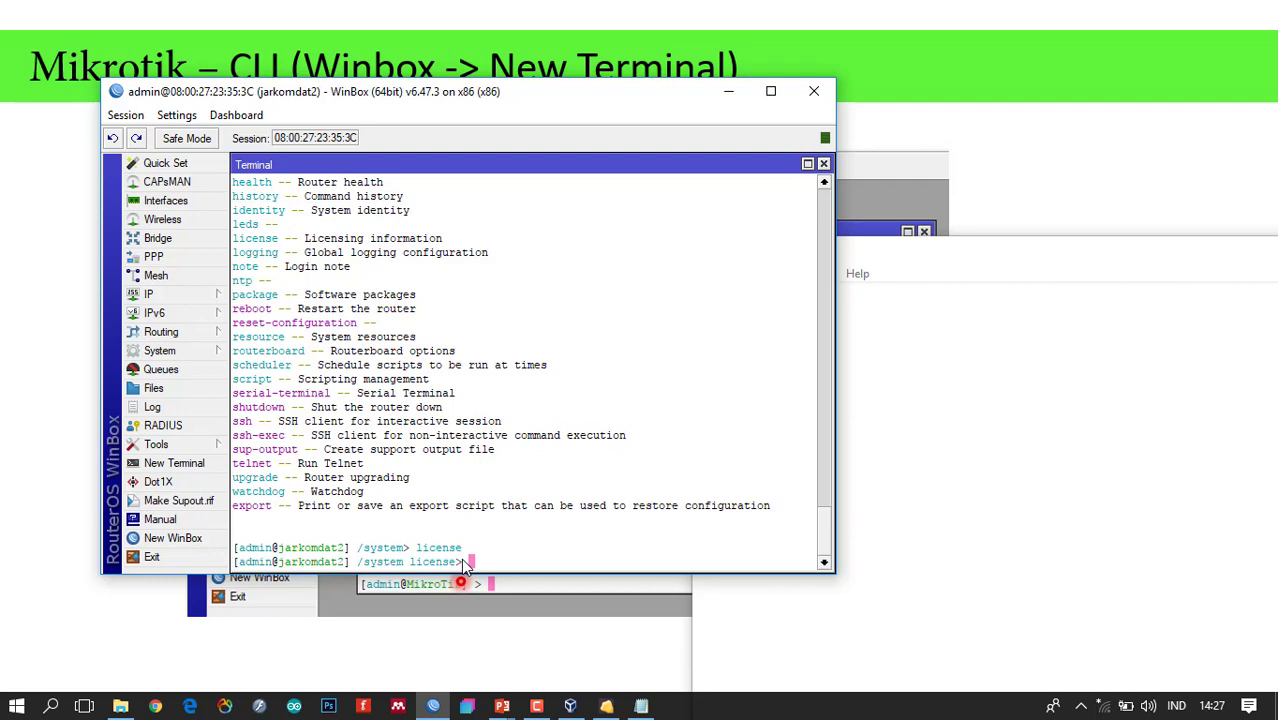
pyautogui.click(208, 350)
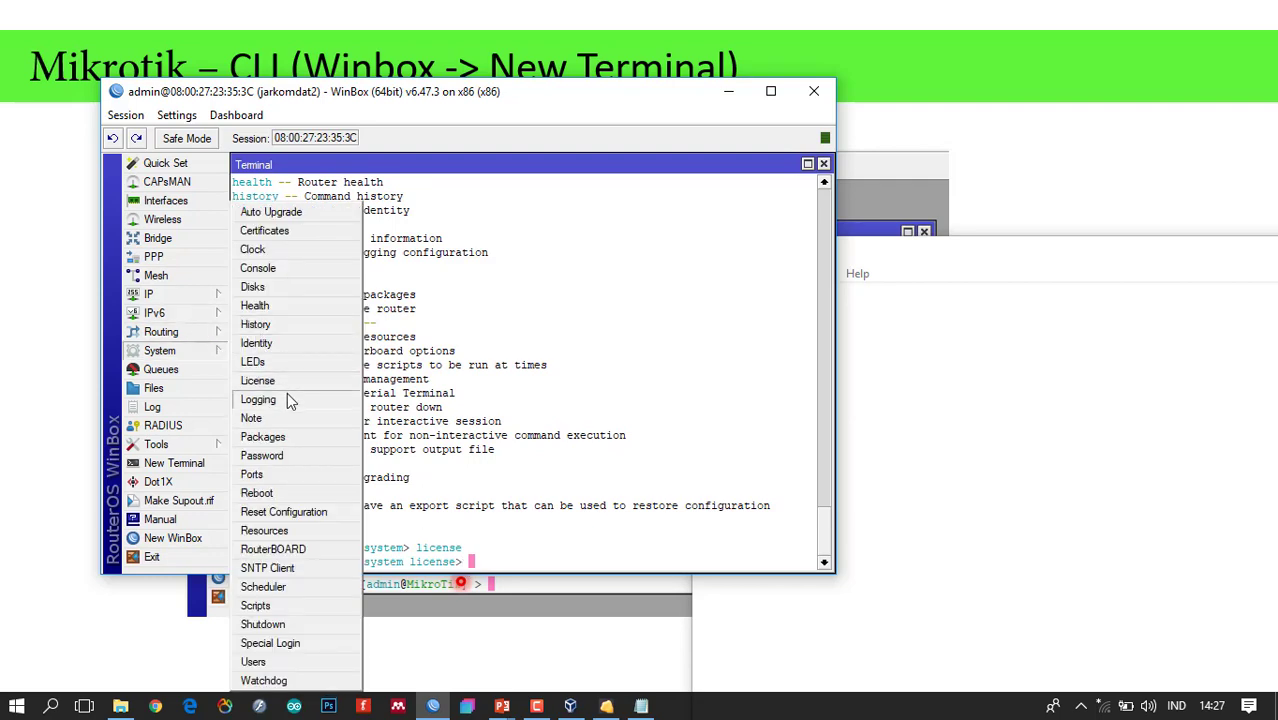
pyautogui.click(265, 381)
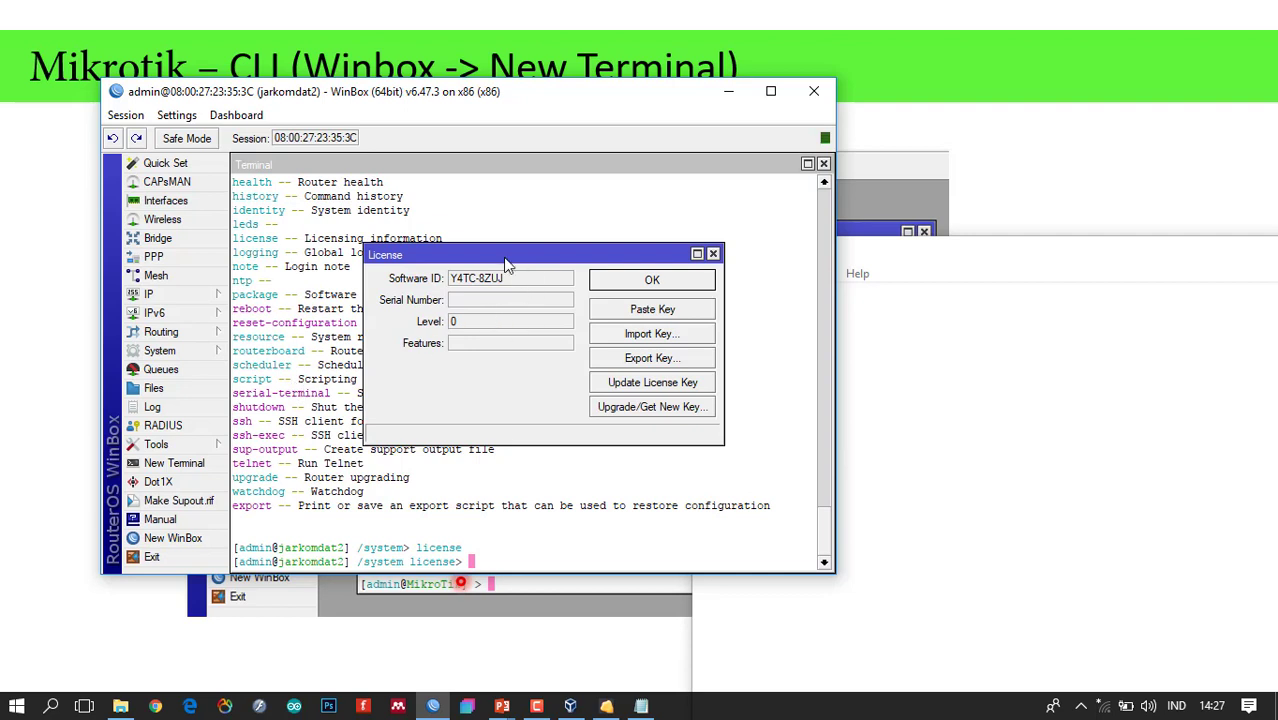
pyautogui.moveTo(507, 252); pyautogui.dragTo(508, 190)
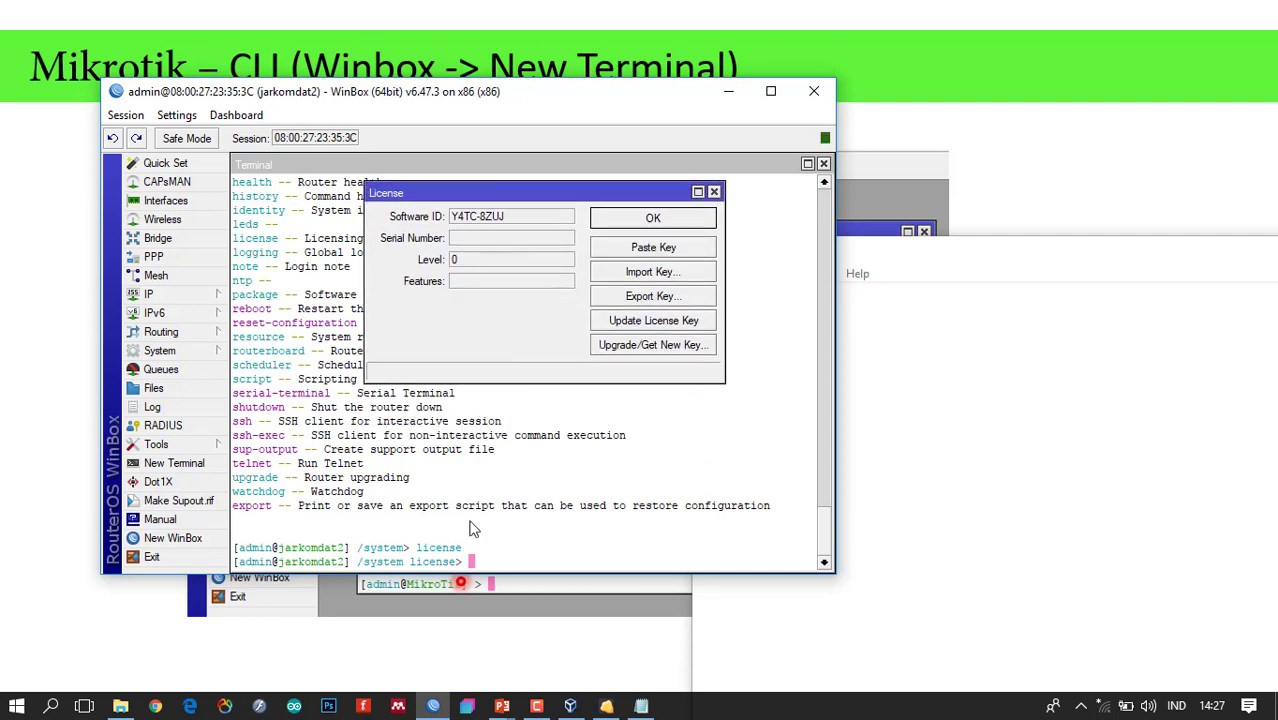
pyautogui.click(493, 560)
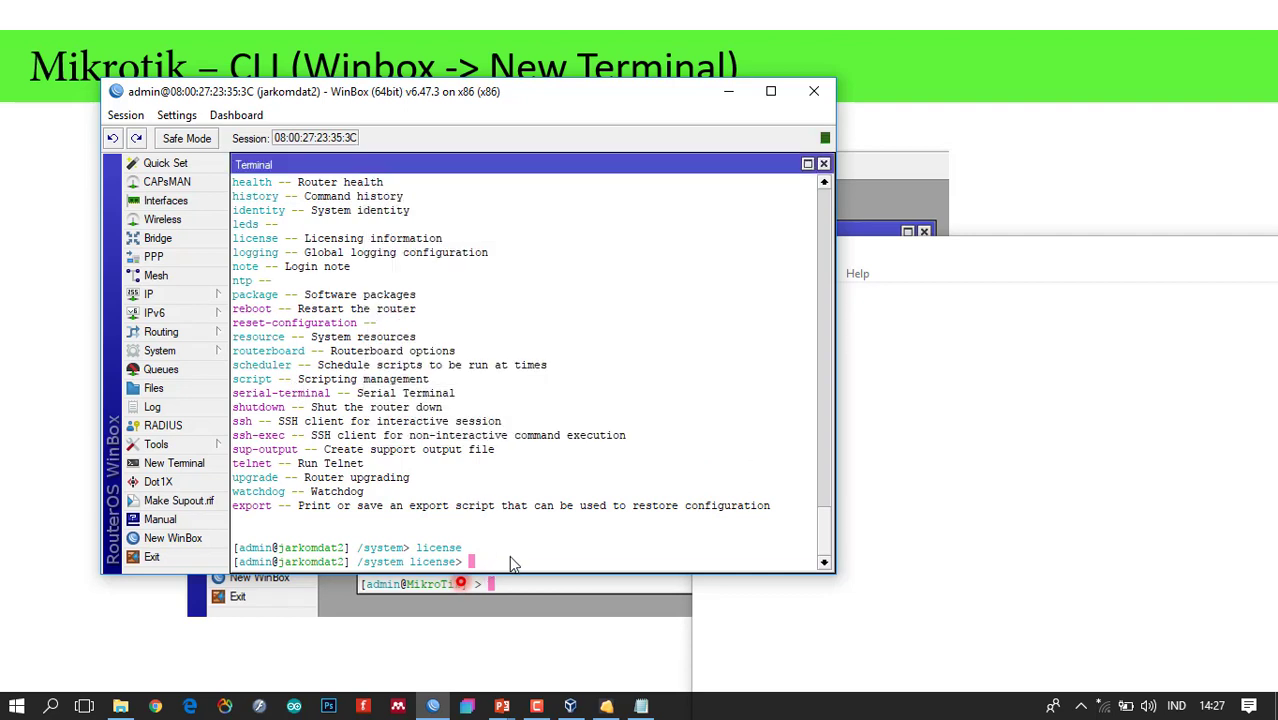
# List the license commands and print the software ID and expiry (11h12m58s).
pyautogui.press('?')
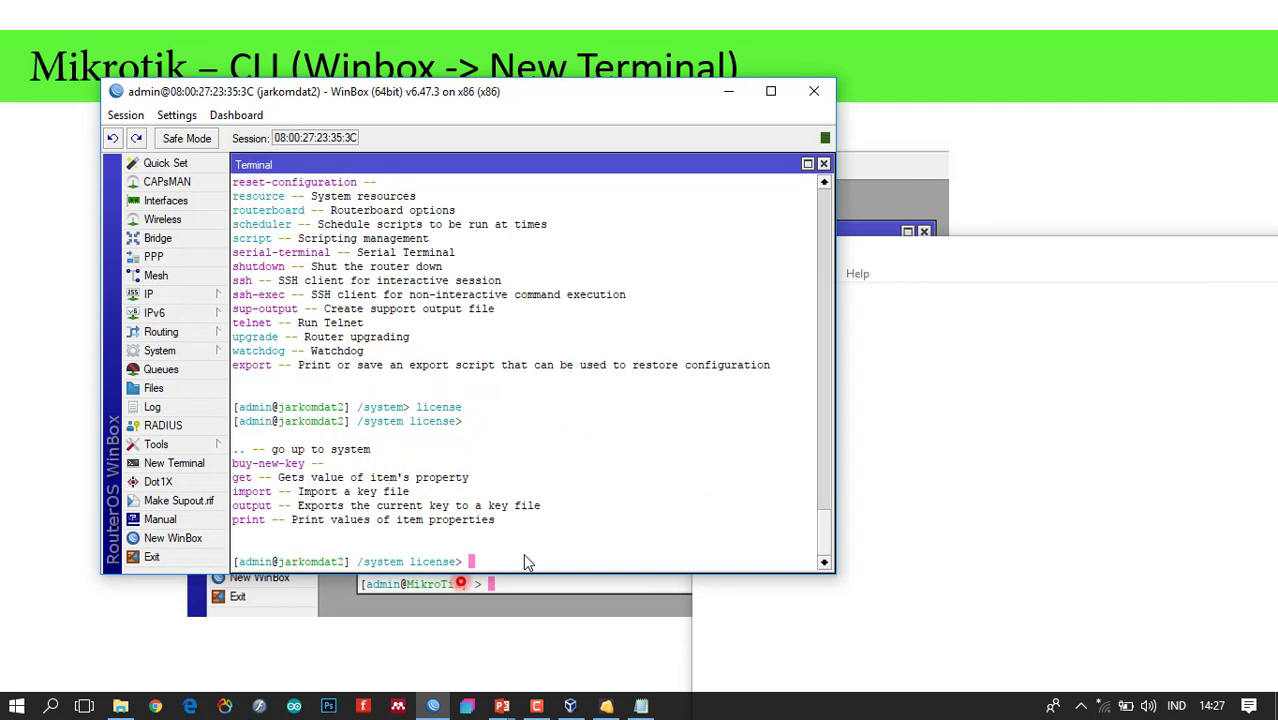
pyautogui.press('ctrl')
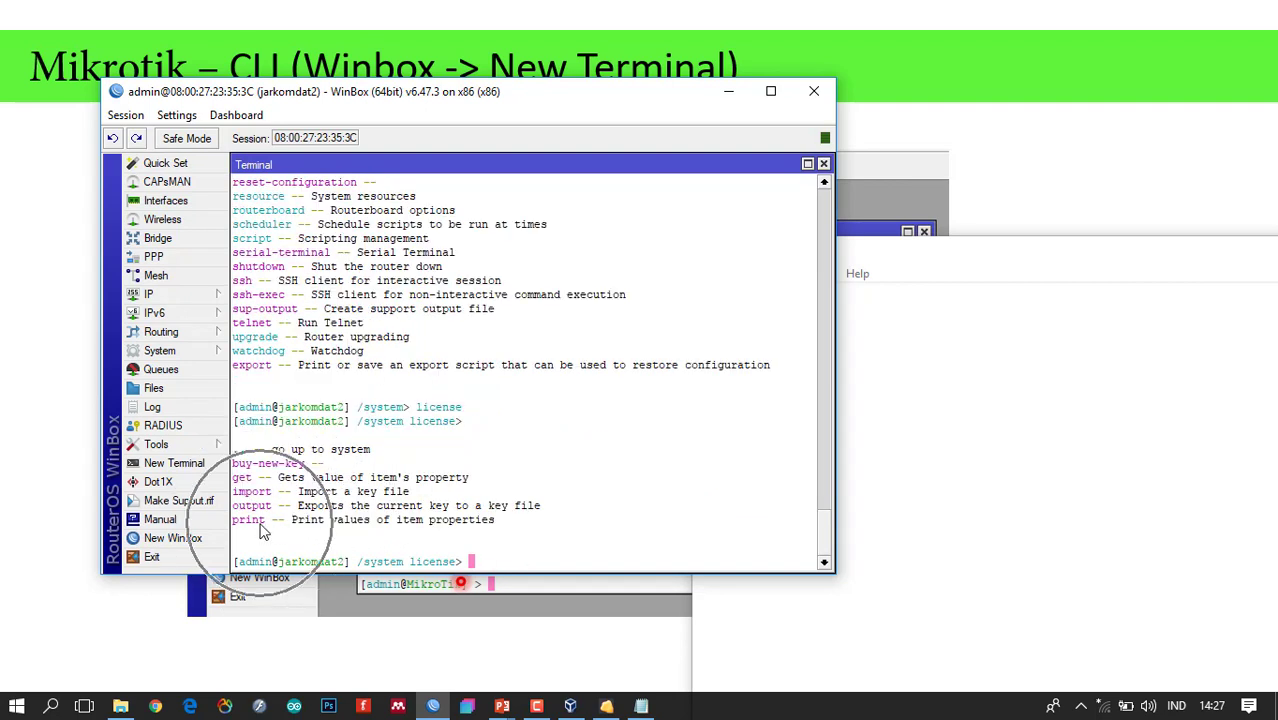
pyautogui.write('p')
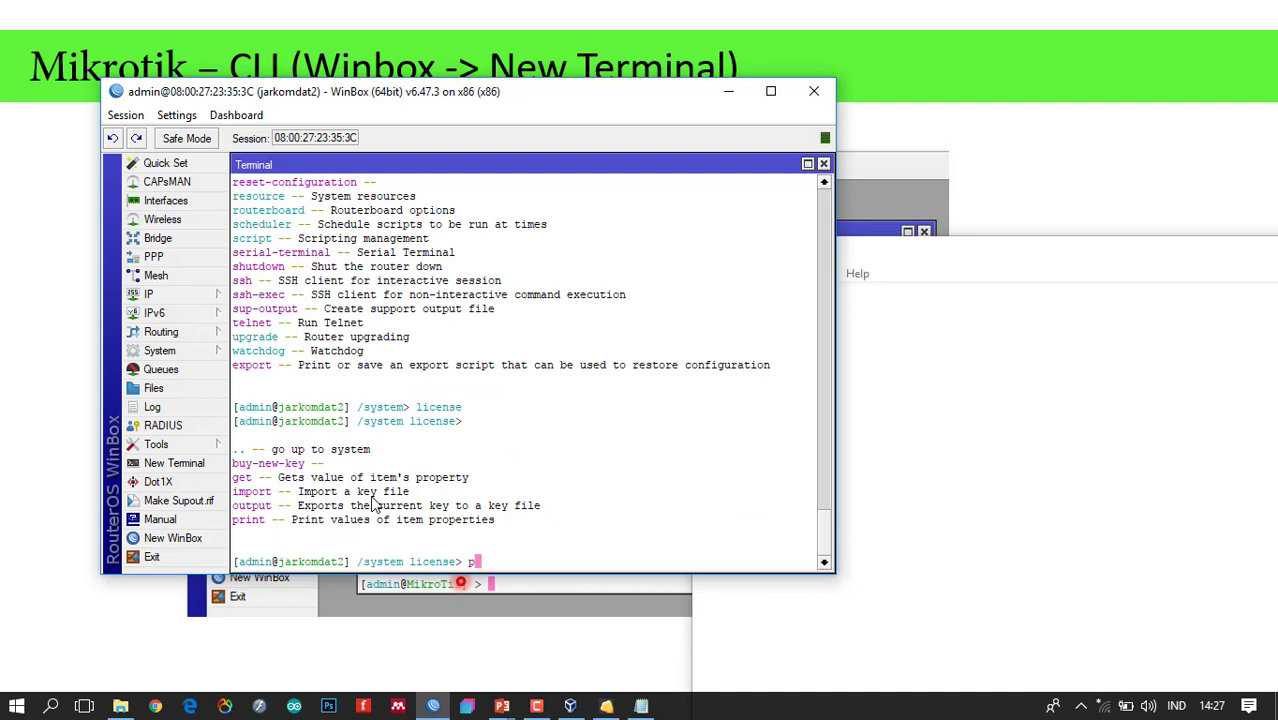
pyautogui.write('rint')
pyautogui.press('Return')
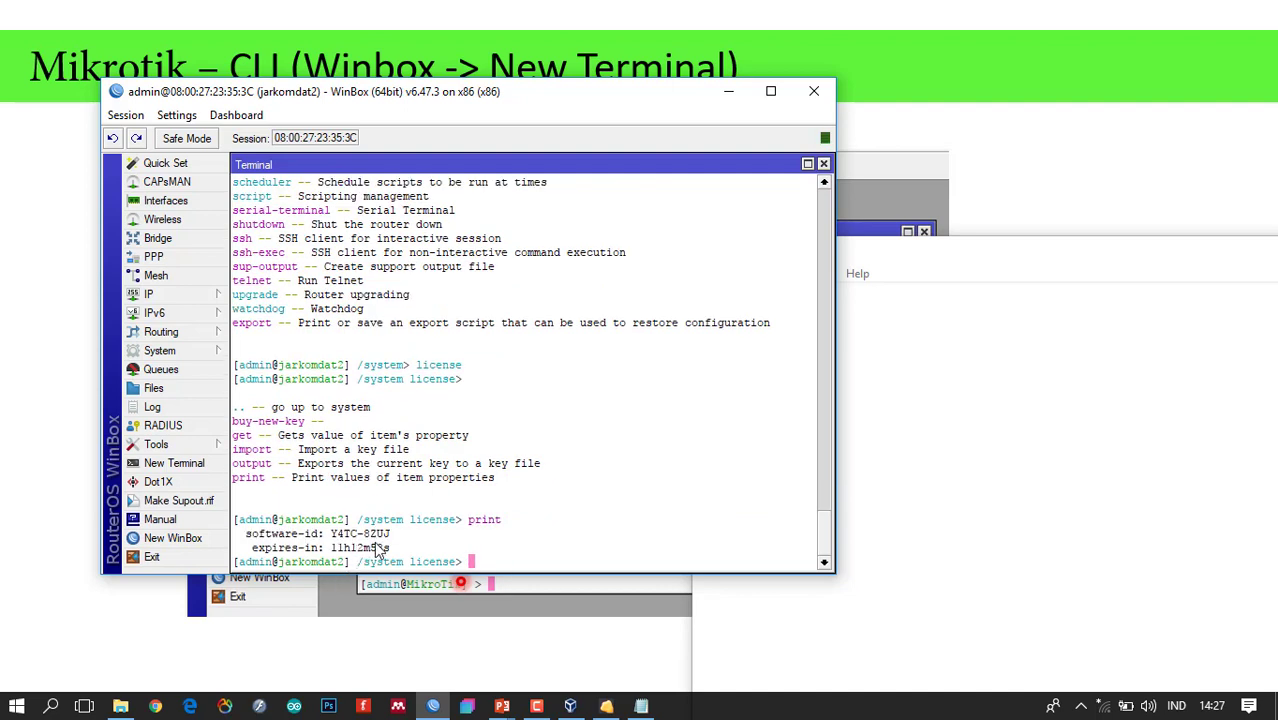
# Compare with the System > License window, close it, and return to root with /.
pyautogui.click(186, 351)
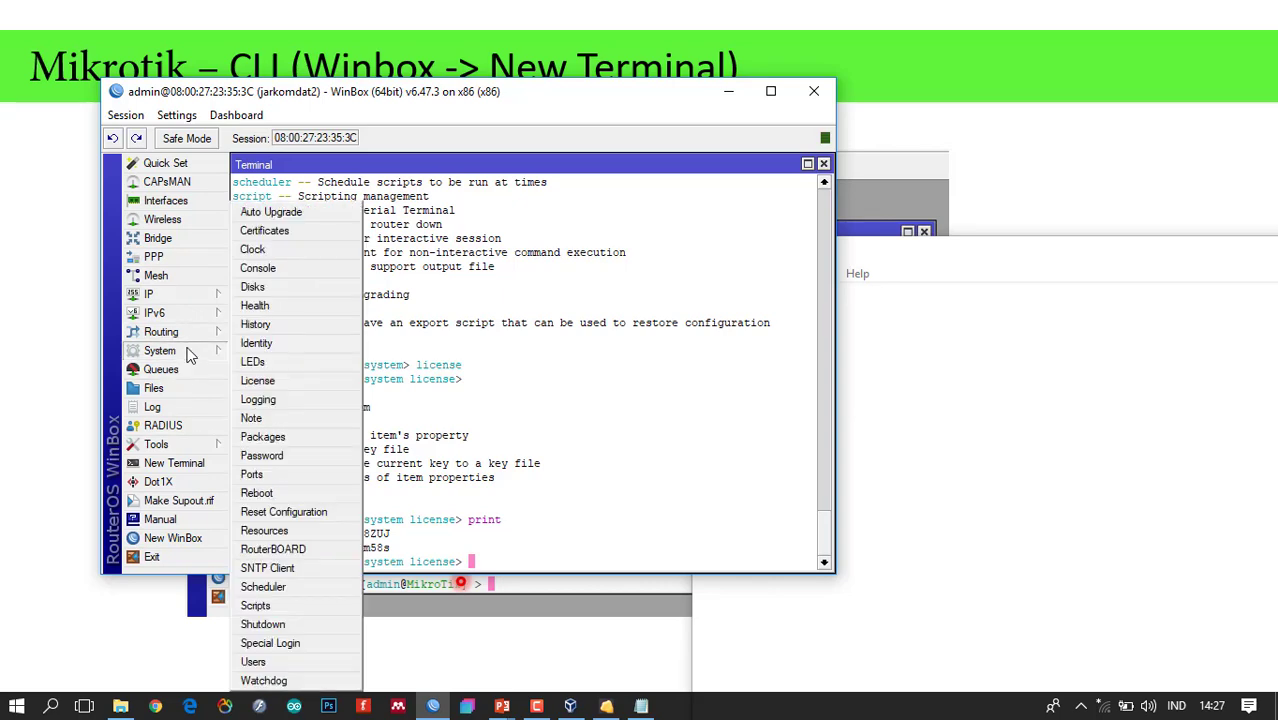
pyautogui.click(302, 381)
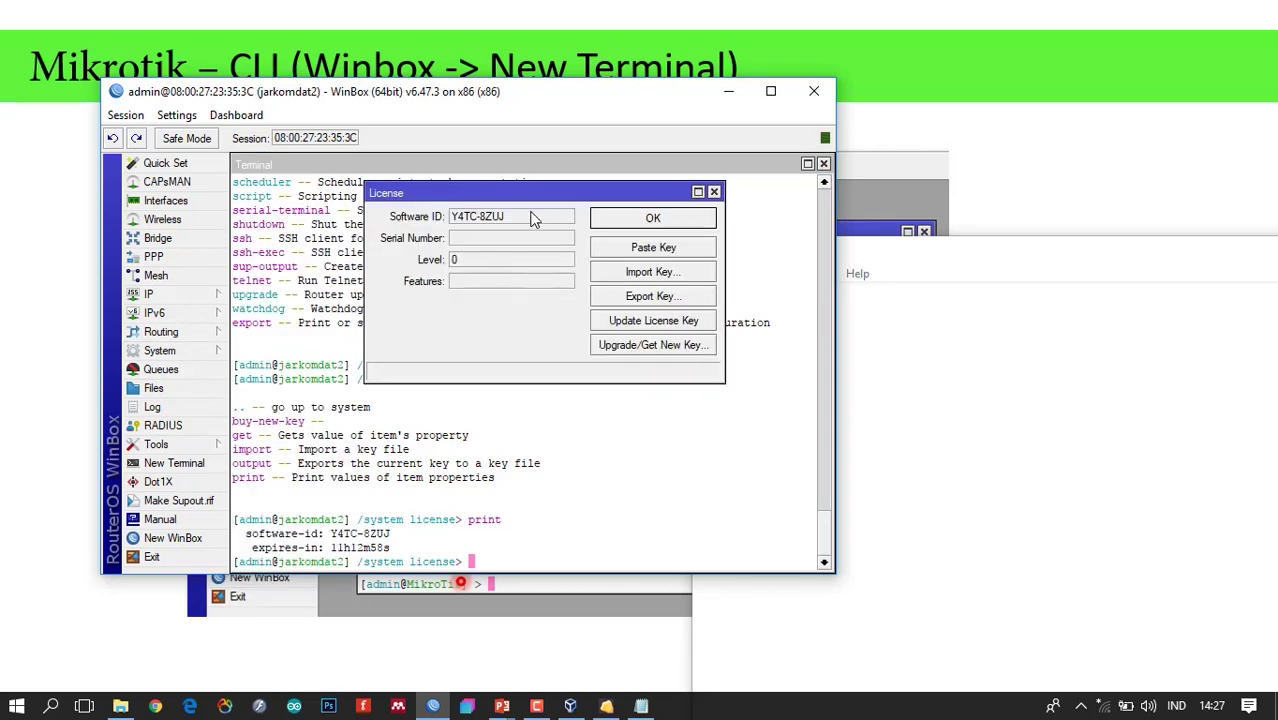
pyautogui.moveTo(546, 192); pyautogui.dragTo(565, 184)
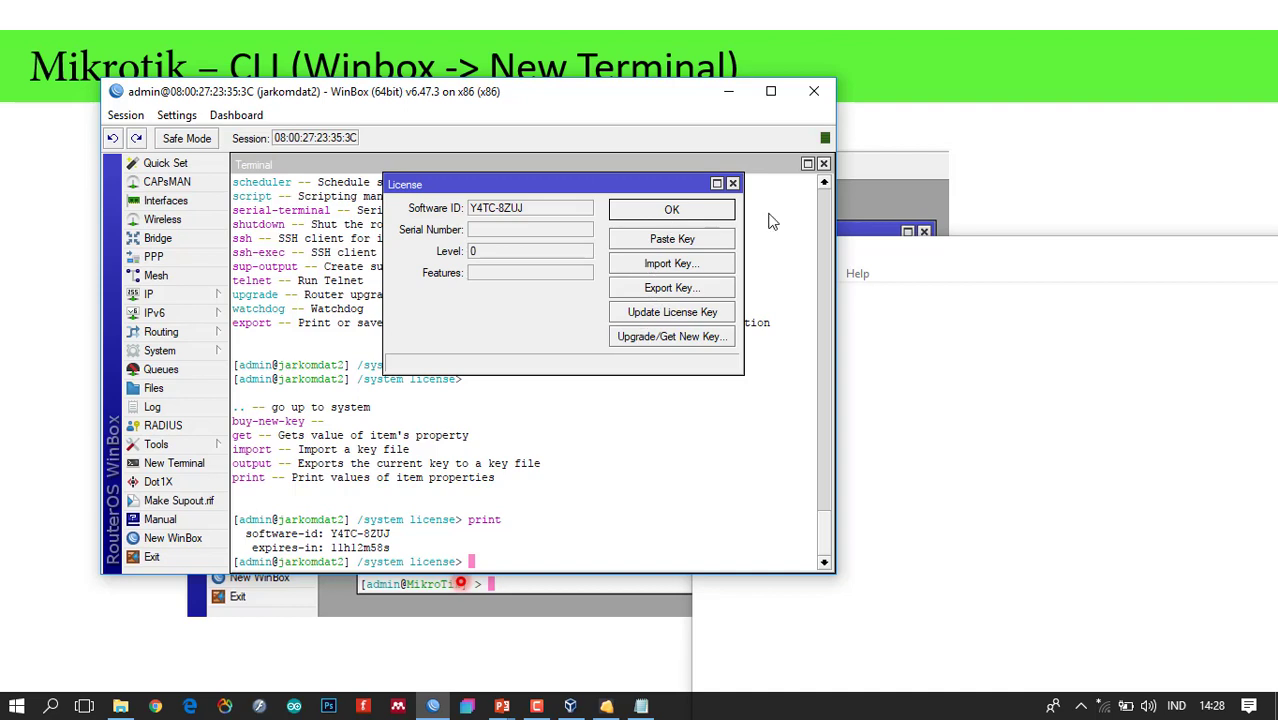
pyautogui.click(733, 184)
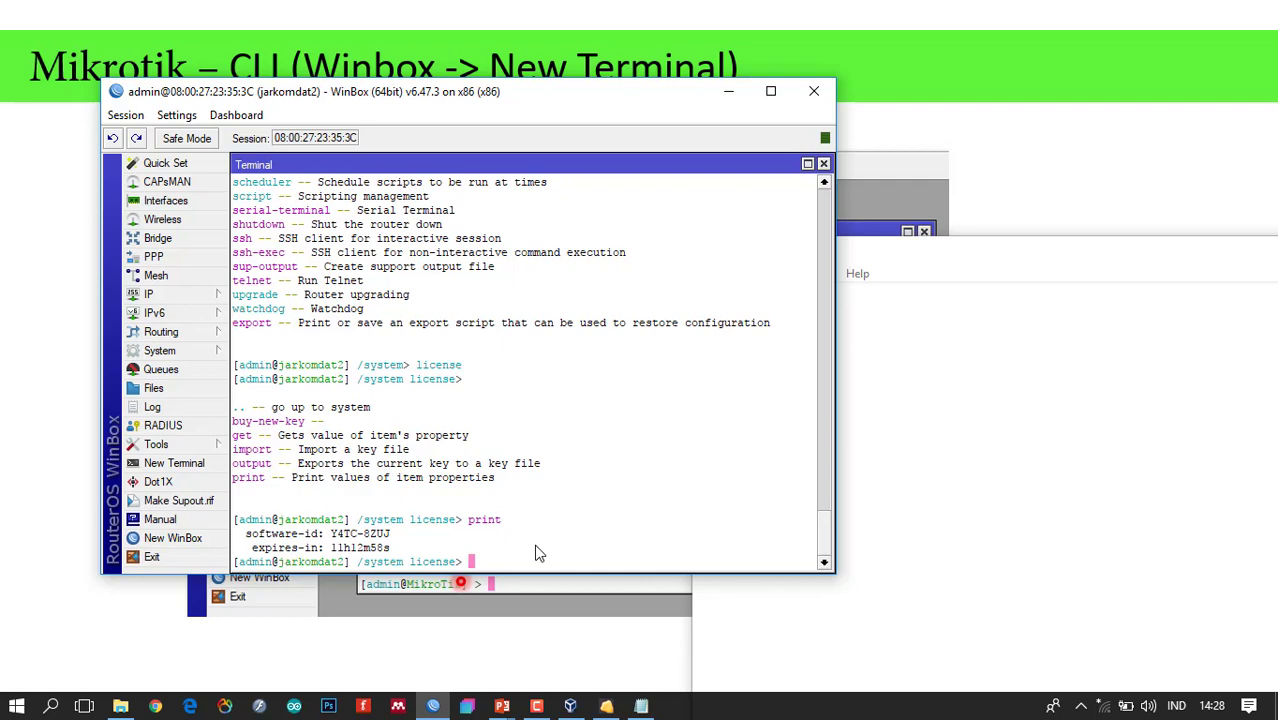
pyautogui.write('/')
pyautogui.press('Return')
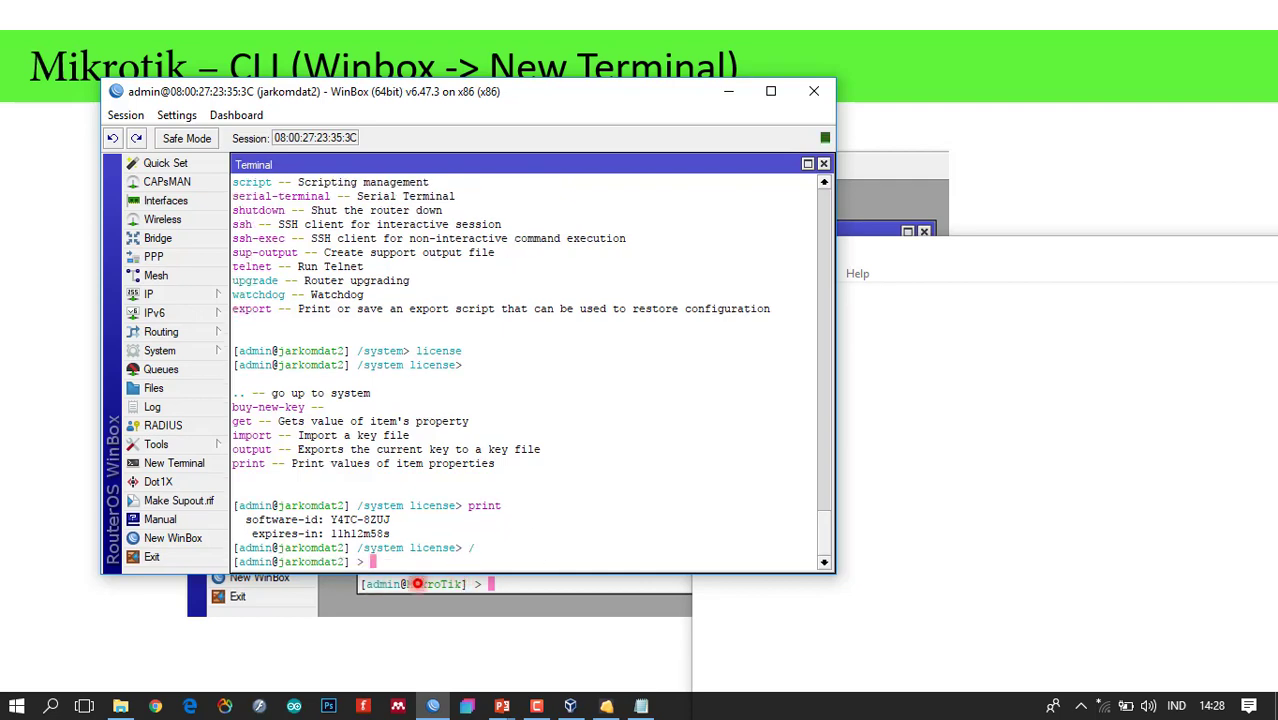
# Advance the slide show past CLI (Identity) to slide 13, CLI (backup), then return to WinBox.
pyautogui.click(1020, 233)
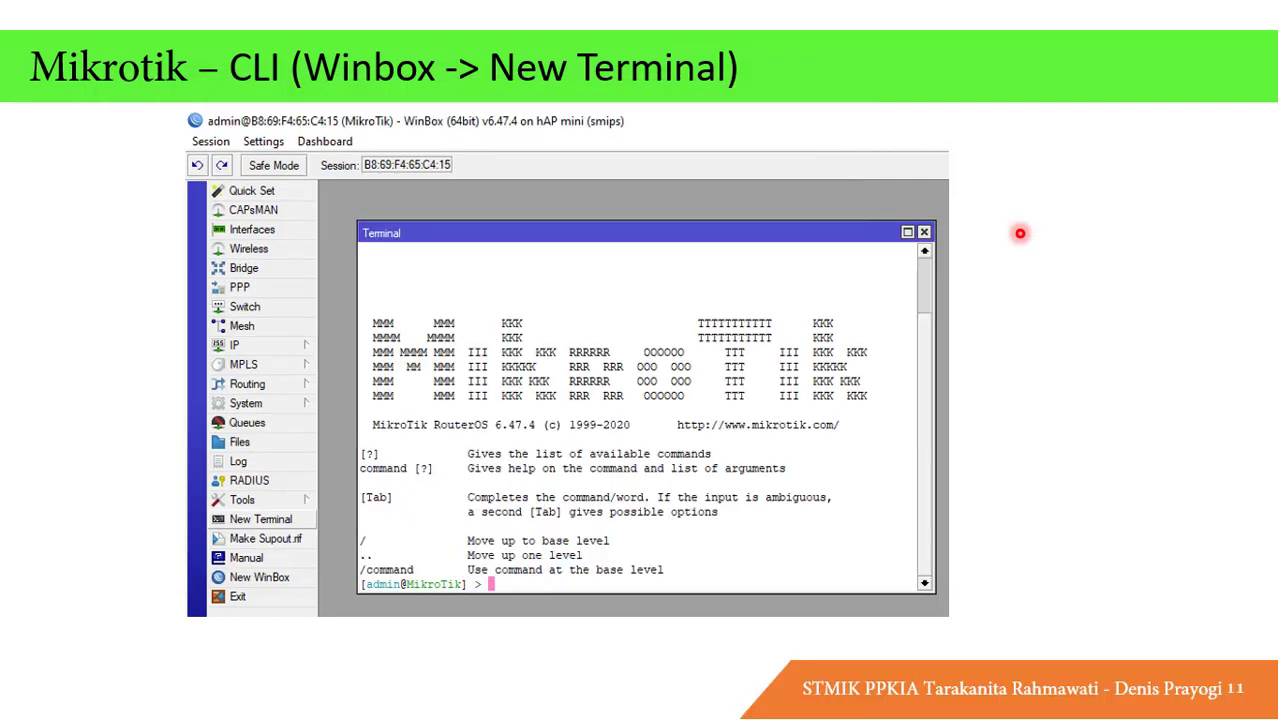
pyautogui.press('Right')
pyautogui.press('Right')
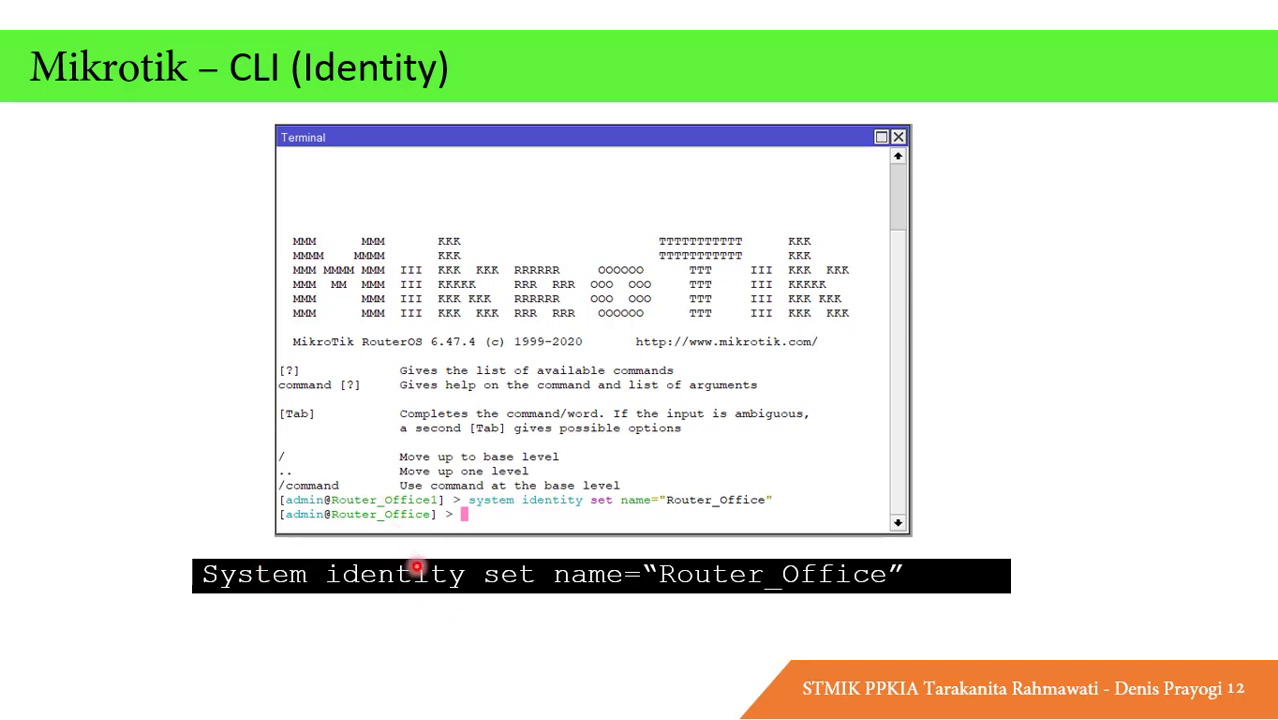
pyautogui.hotkey('alt', 'Tab')
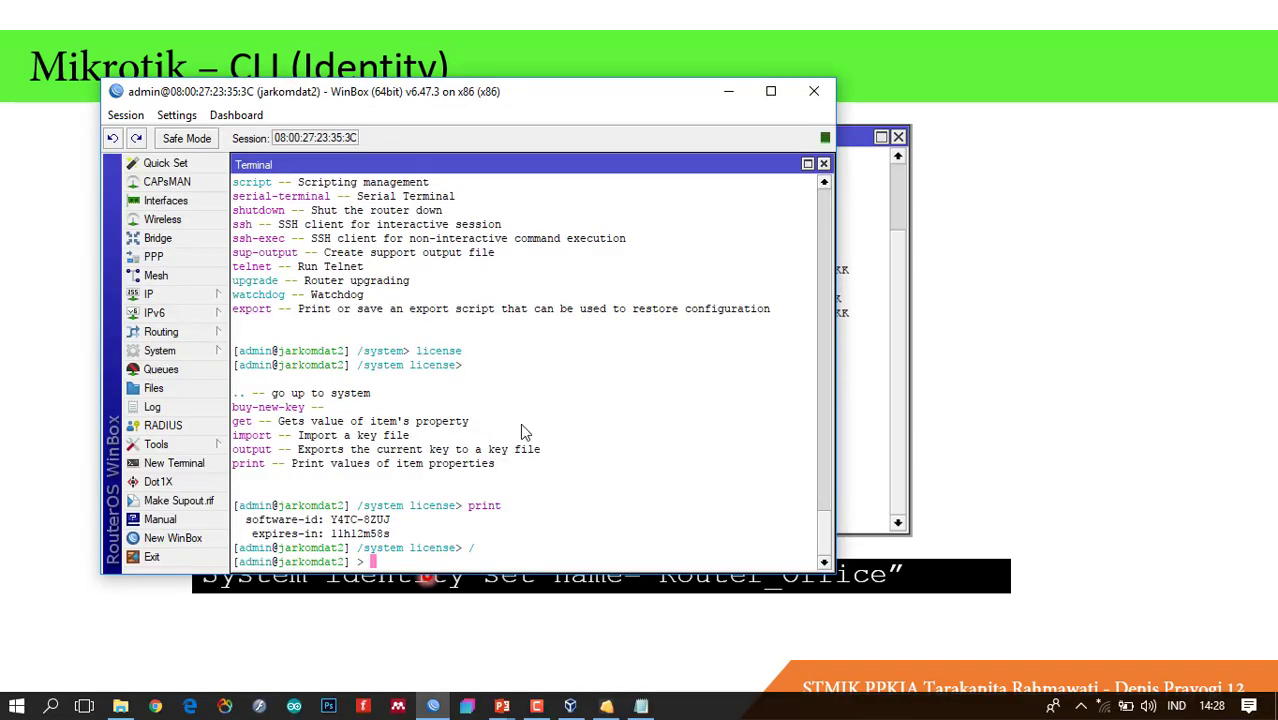
pyautogui.hotkey('alt', 'Tab')
pyautogui.press('Right')
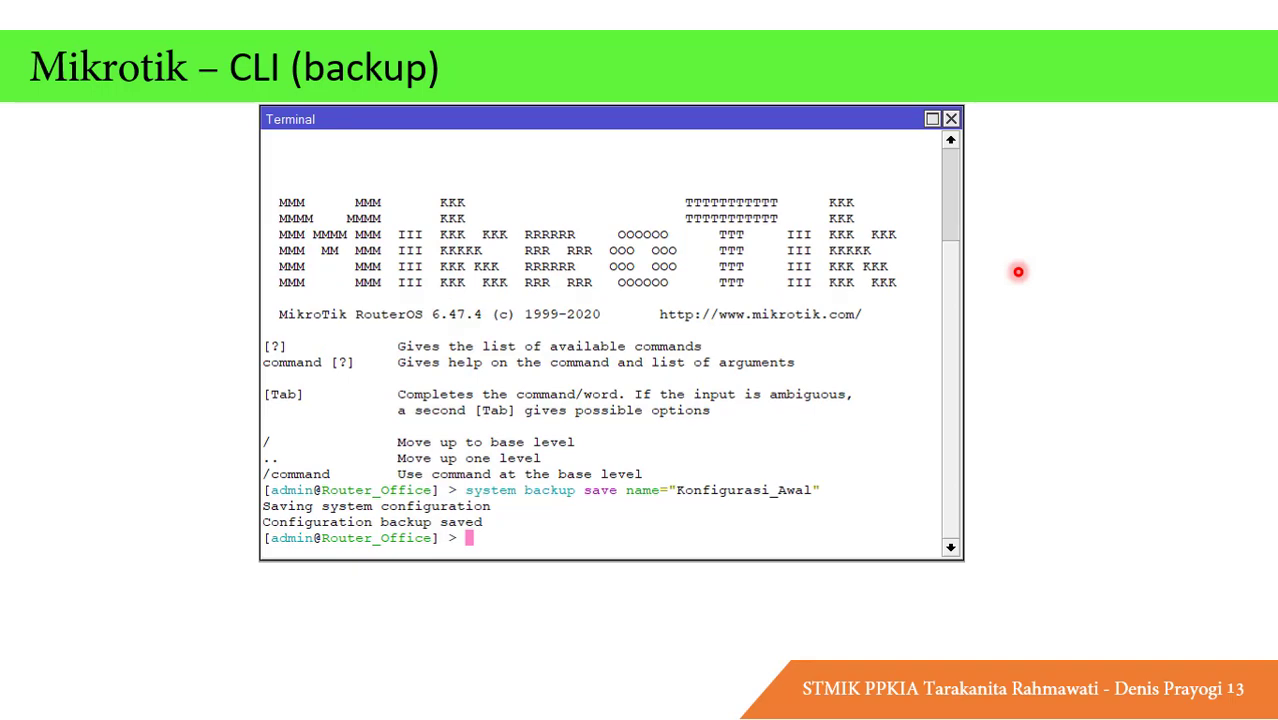
pyautogui.hotkey('alt', 'Tab')
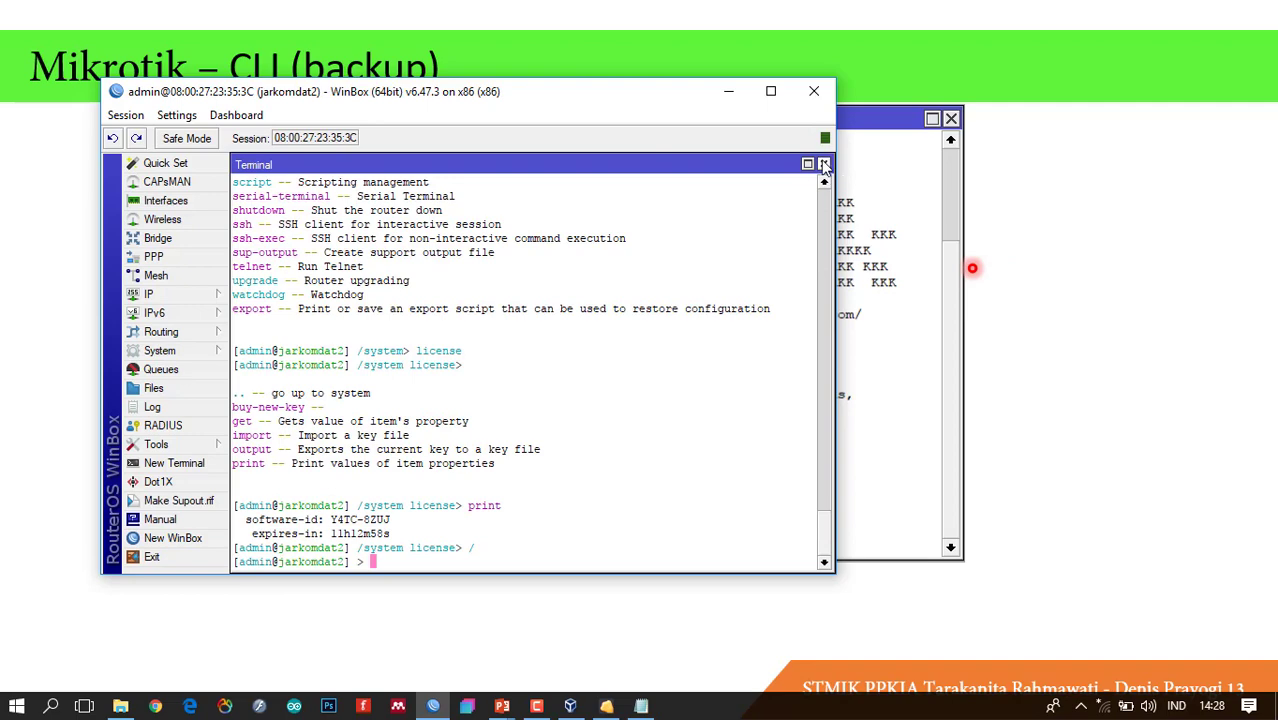
# Close the old terminal, start a New Terminal at [admin@jarkomdat2] >, and list top-level commands with ?
pyautogui.click(823, 163)
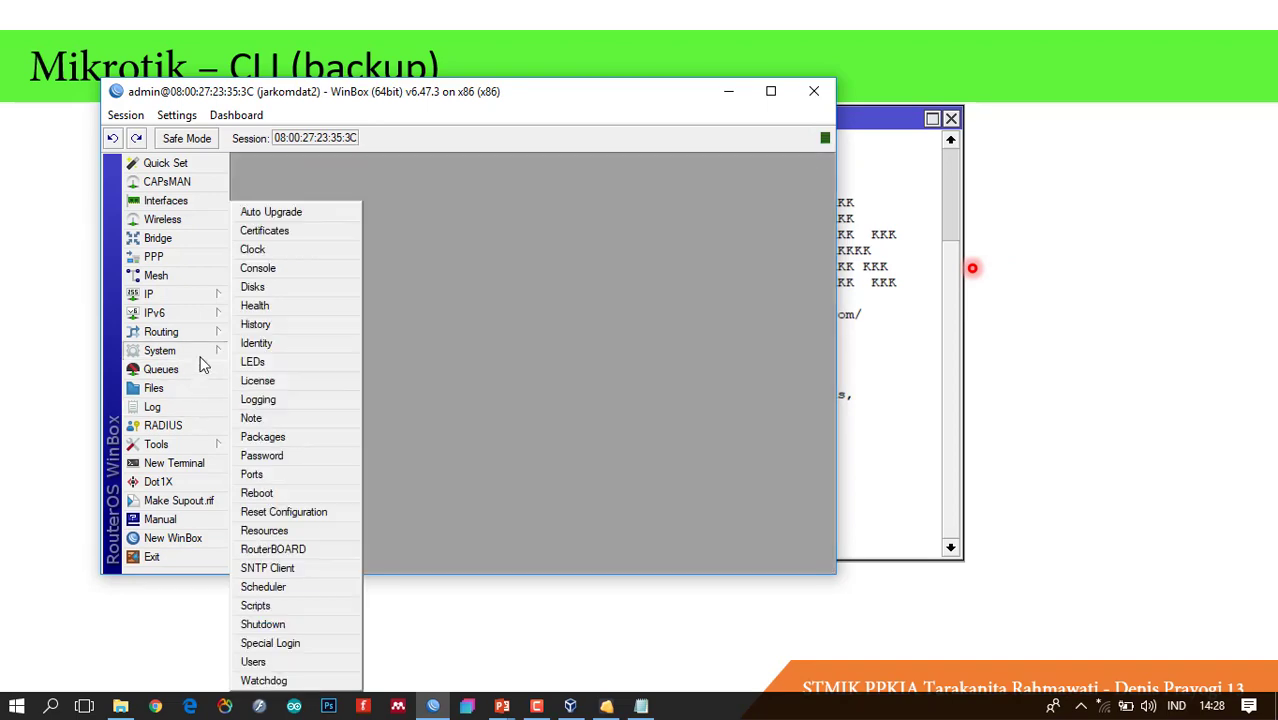
pyautogui.click(160, 389)
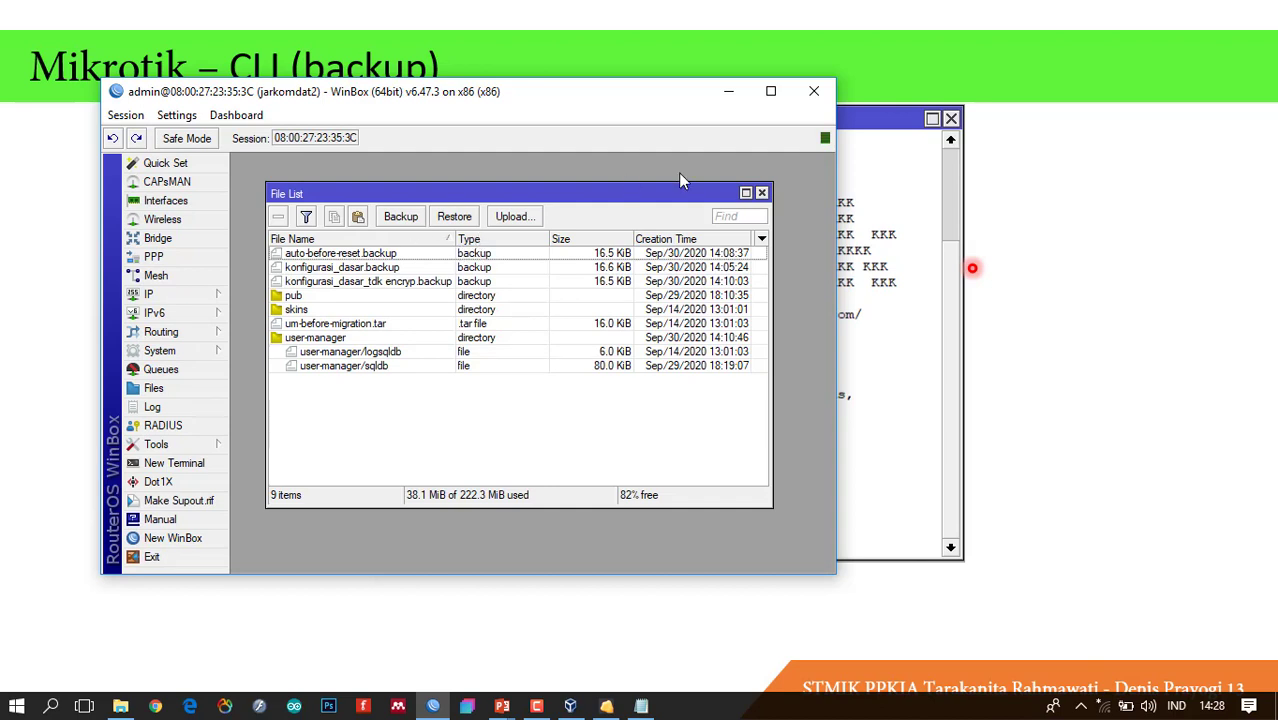
pyautogui.click(762, 193)
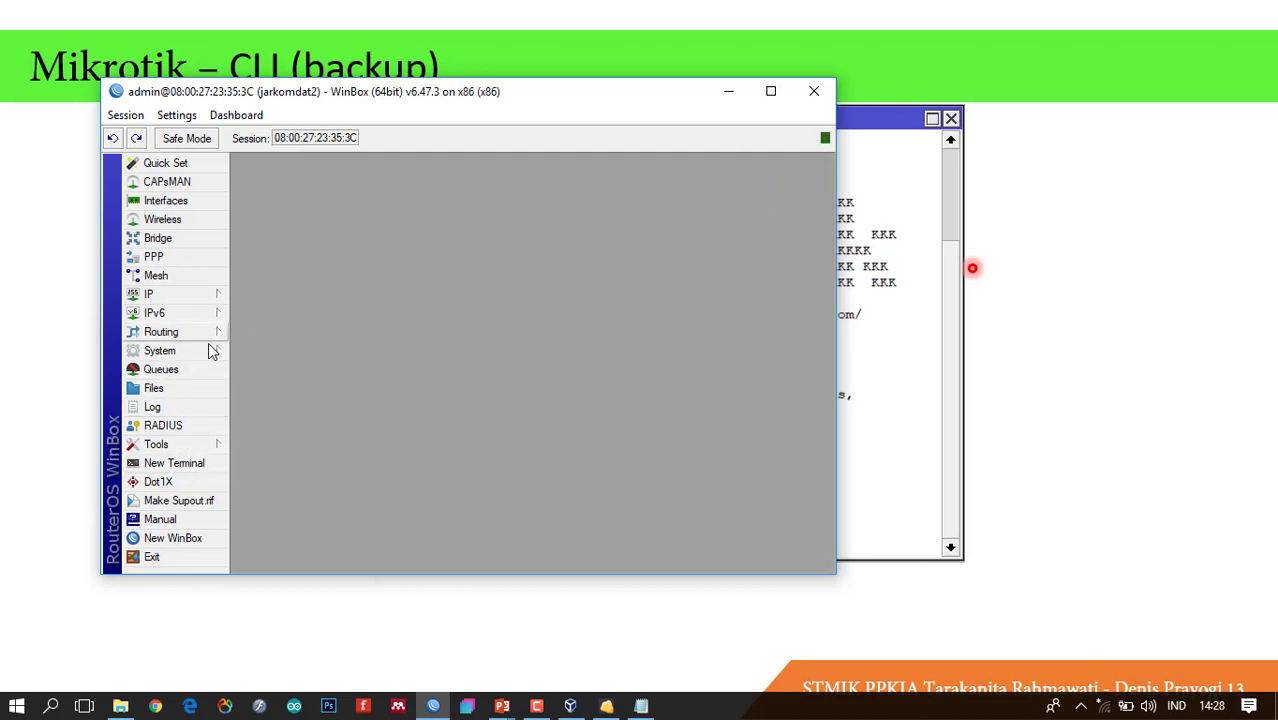
pyautogui.click(173, 463)
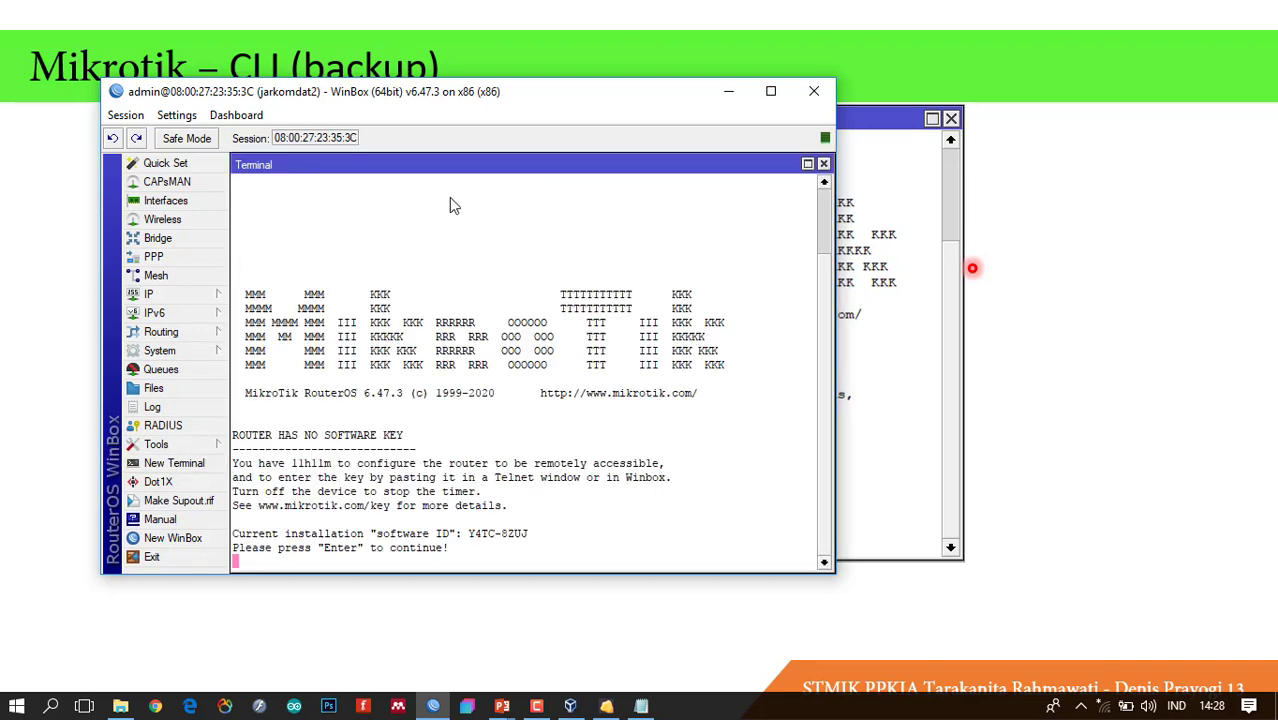
pyautogui.press('Return')
pyautogui.moveTo(551, 168); pyautogui.dragTo(575, 171)
pyautogui.press('?')
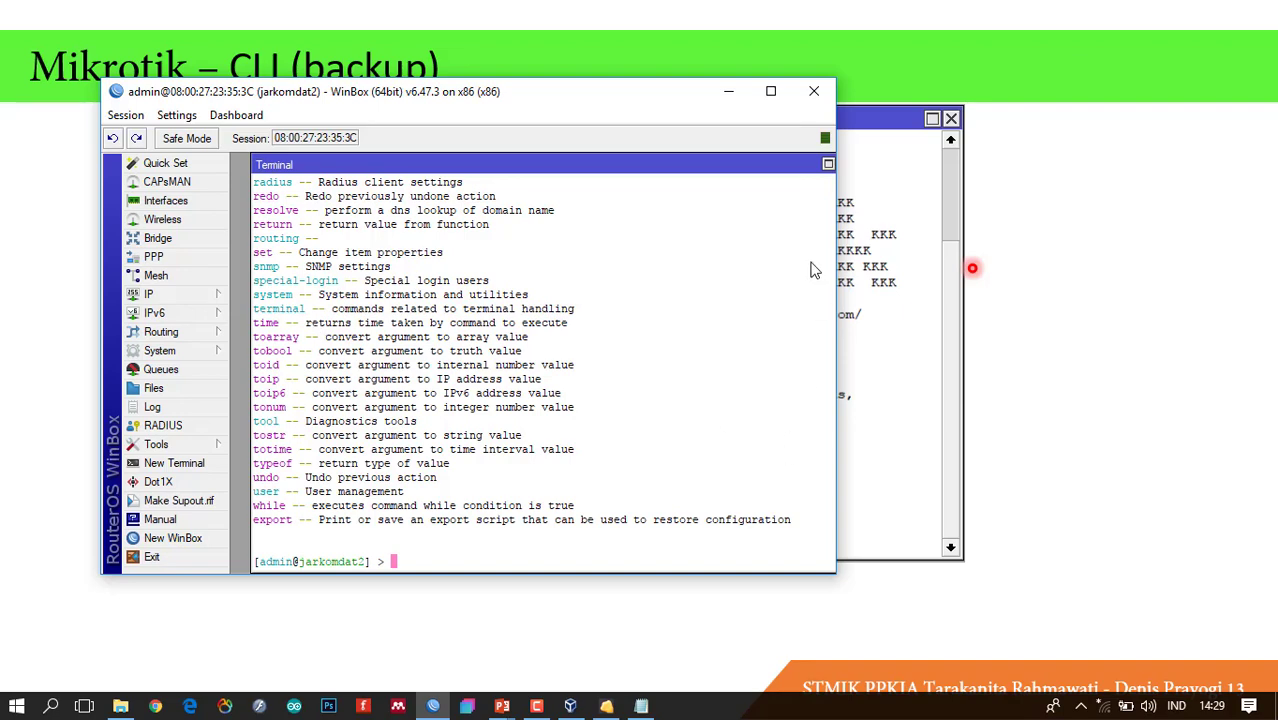
# Widen the WinBox window, enter the /file level, and list its commands with ?
pyautogui.moveTo(838, 197); pyautogui.dragTo(1088, 200)
pyautogui.moveTo(848, 493); pyautogui.dragTo(850, 397)
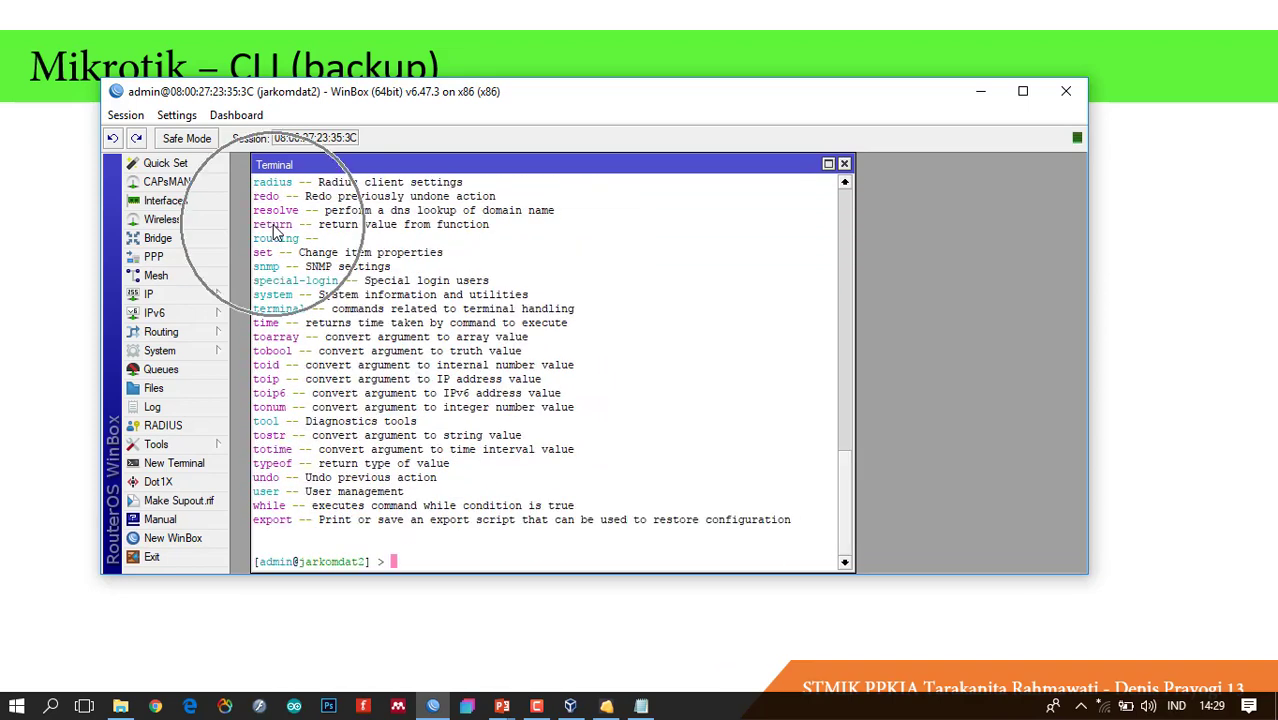
pyautogui.click(278, 232)
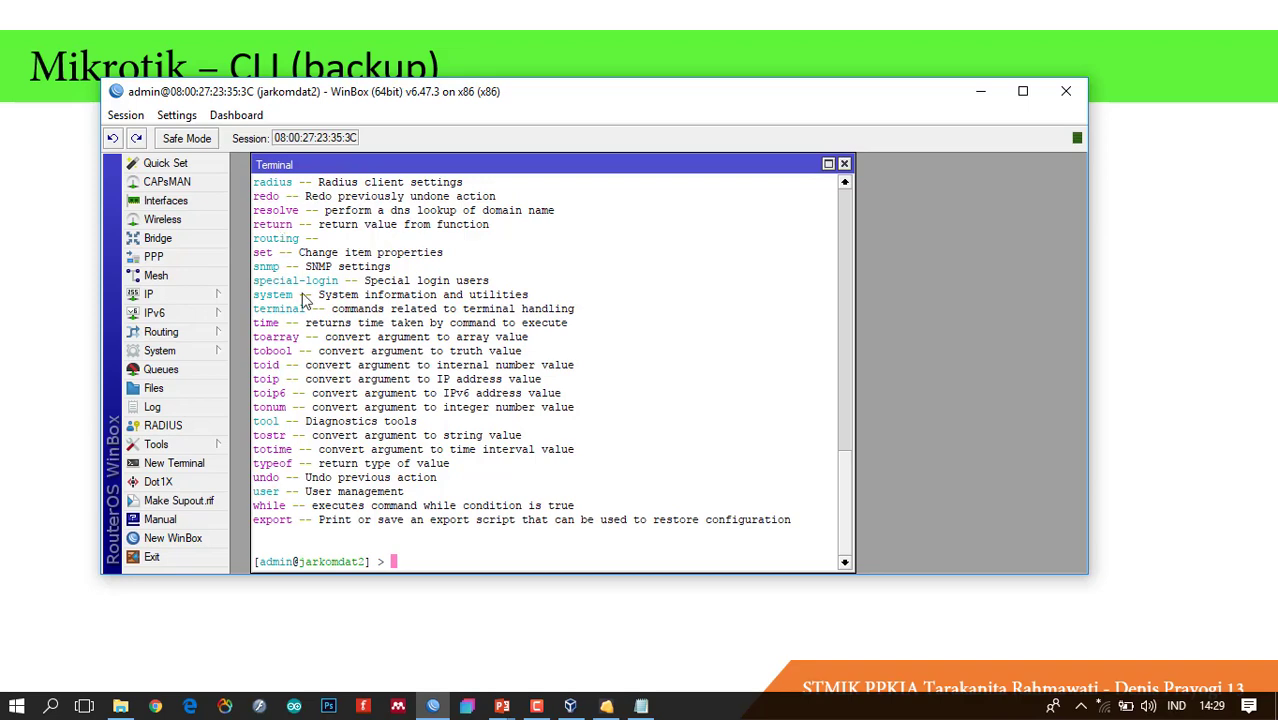
pyautogui.write('file')
pyautogui.press('Return')
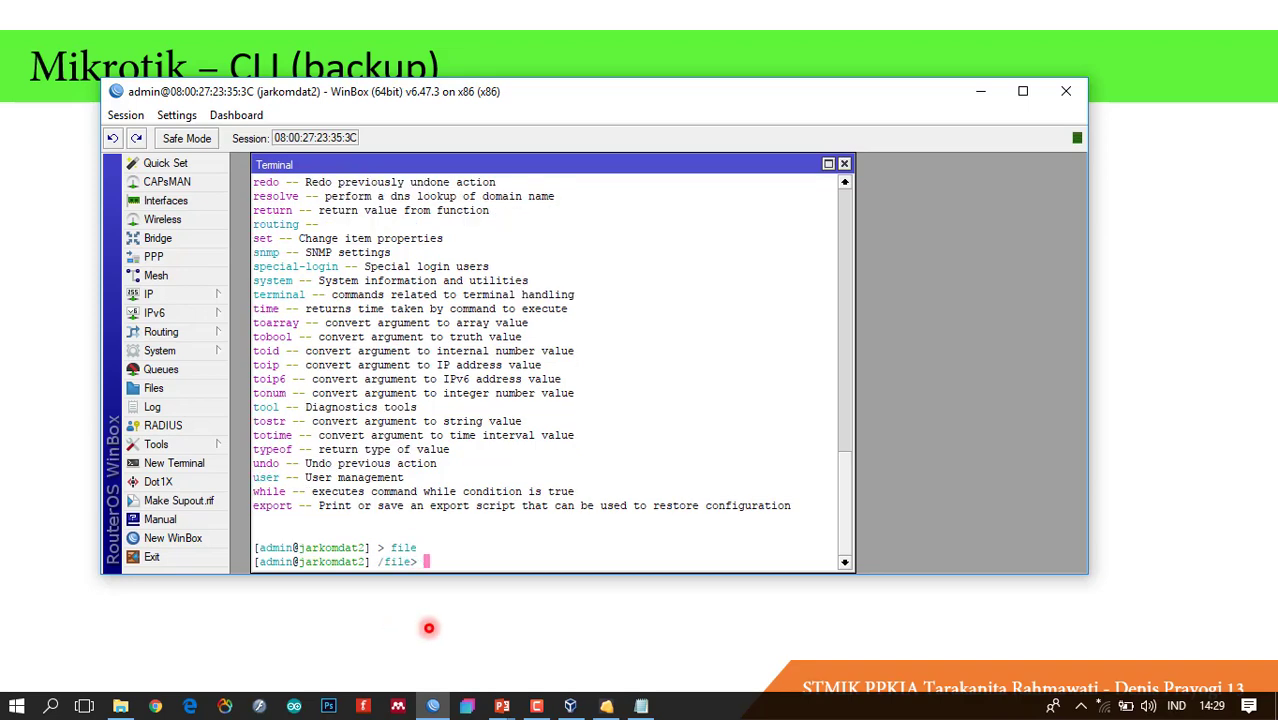
pyautogui.write('?')
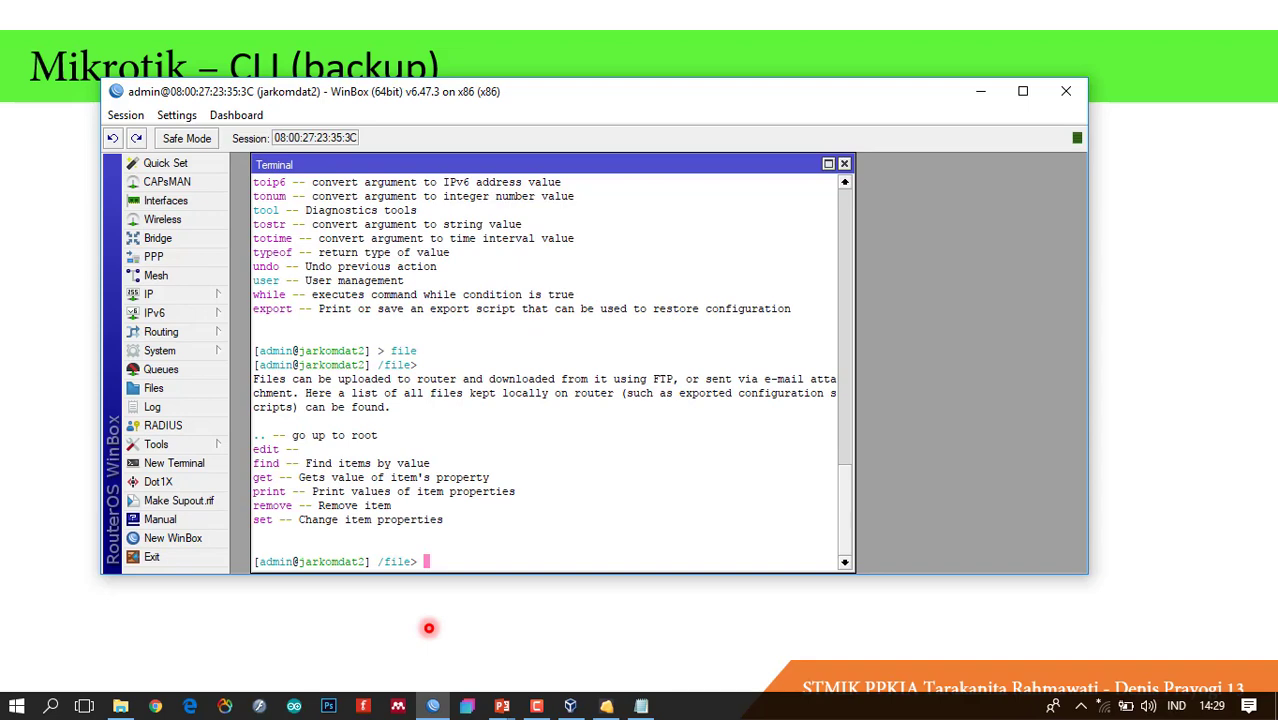
# Place the File List, showing 9 items including three backups, beside the terminal.
pyautogui.click(155, 389)
pyautogui.moveTo(480, 196); pyautogui.dragTo(846, 167)
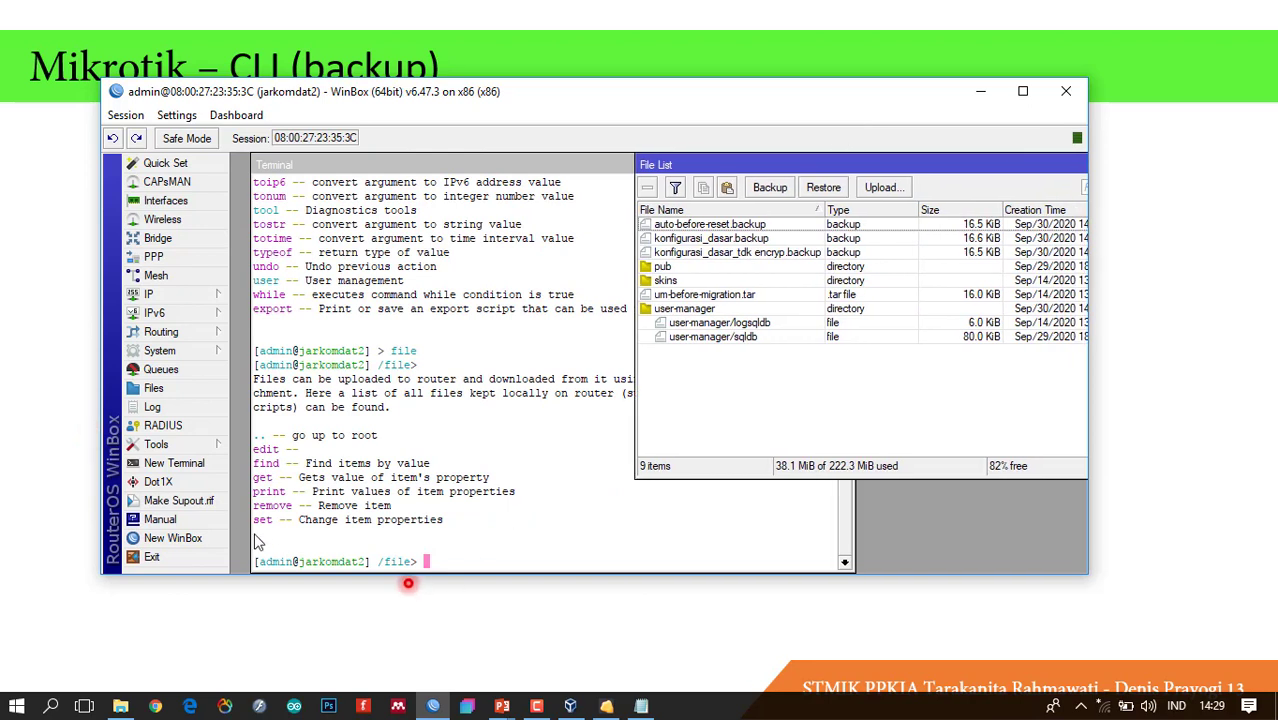
pyautogui.click(430, 552)
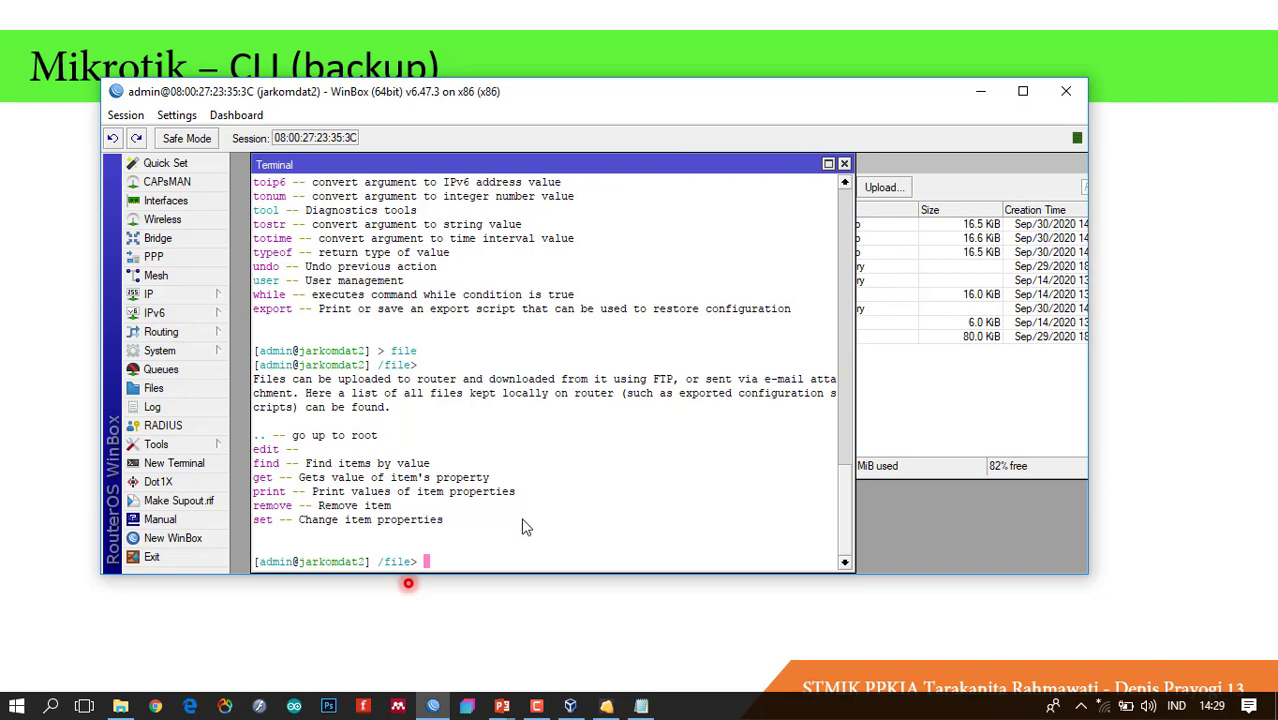
pyautogui.click(925, 284)
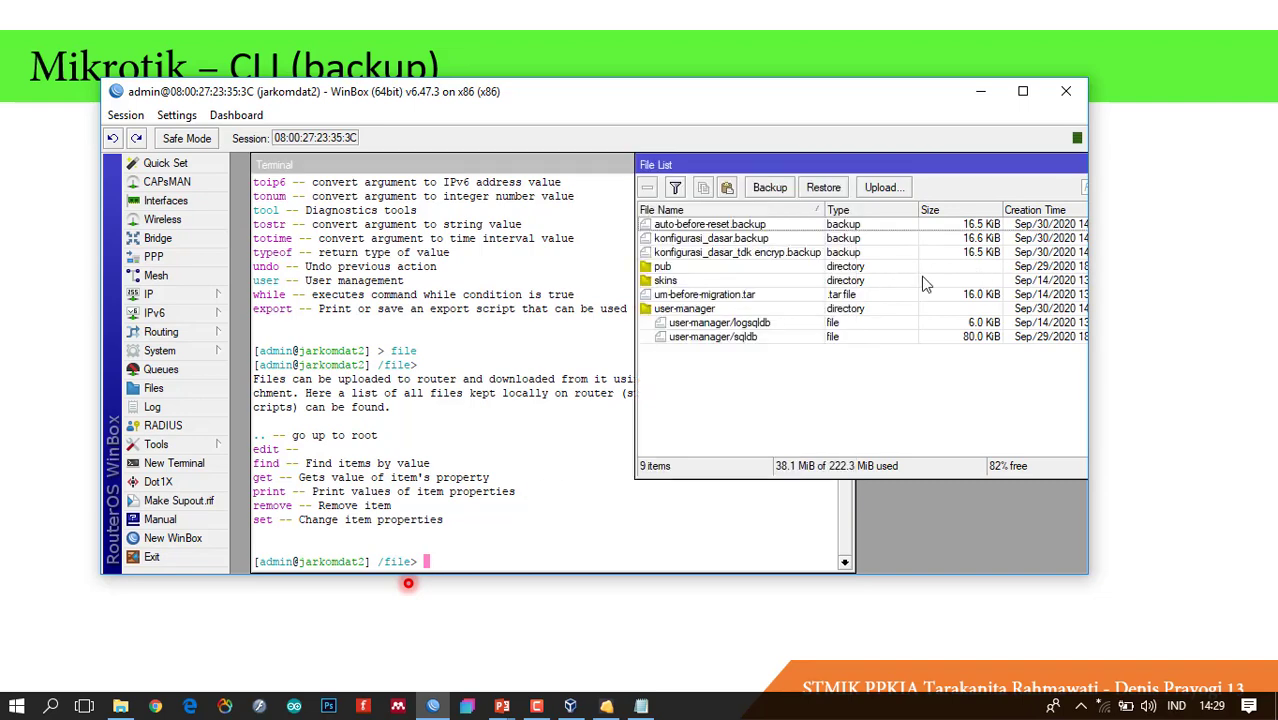
pyautogui.click(535, 383)
# Run print at /file and select konfigurasi_dasar.backup in the File List.
pyautogui.write('print')
pyautogui.press('Return')
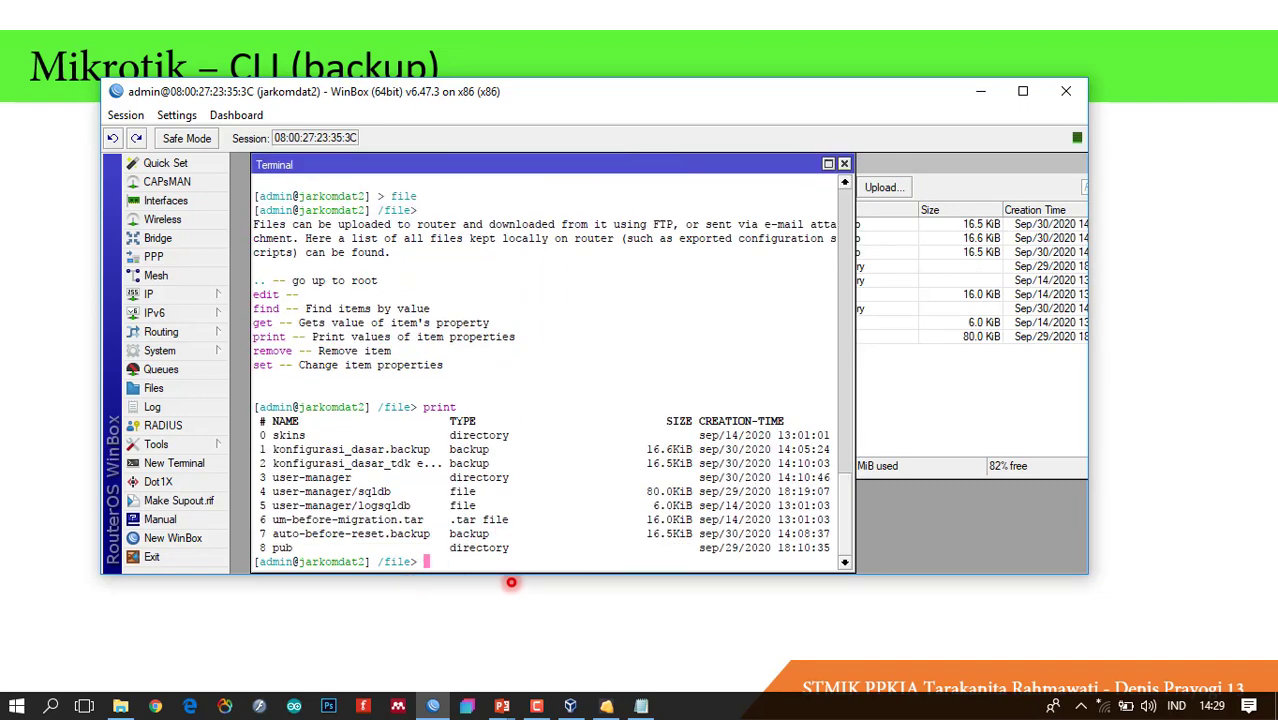
pyautogui.click(913, 374)
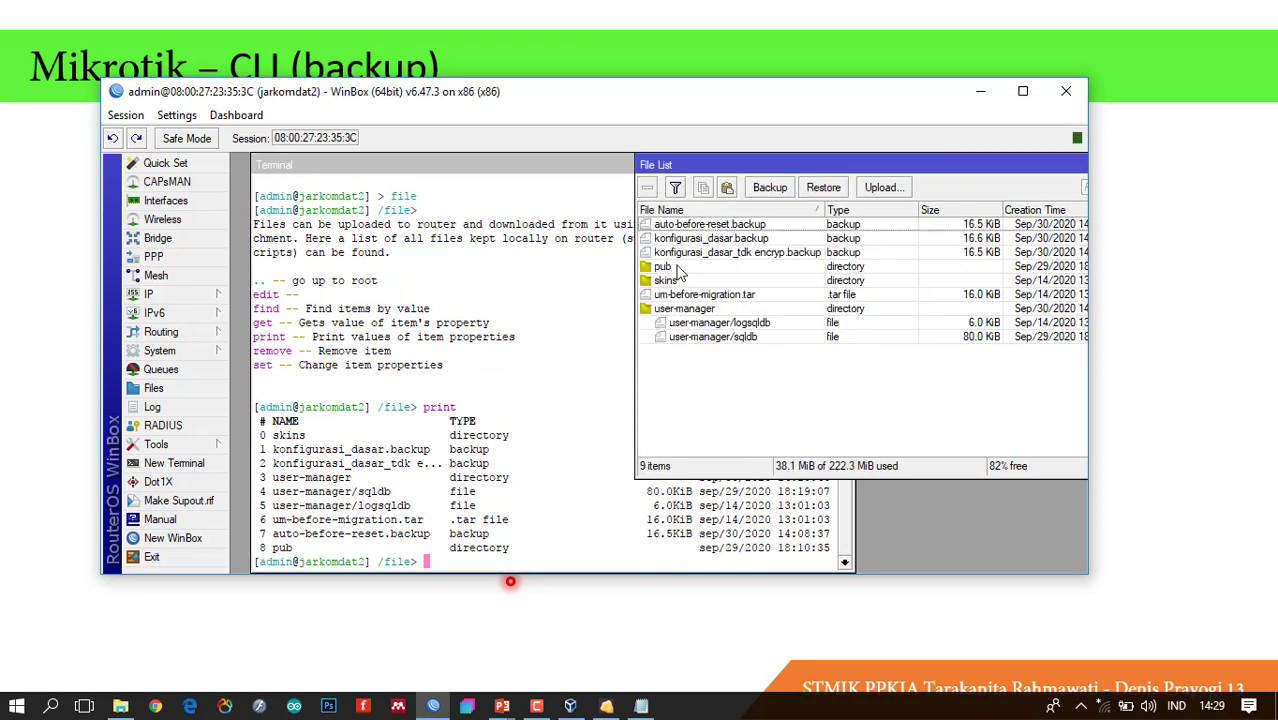
pyautogui.click(733, 240)
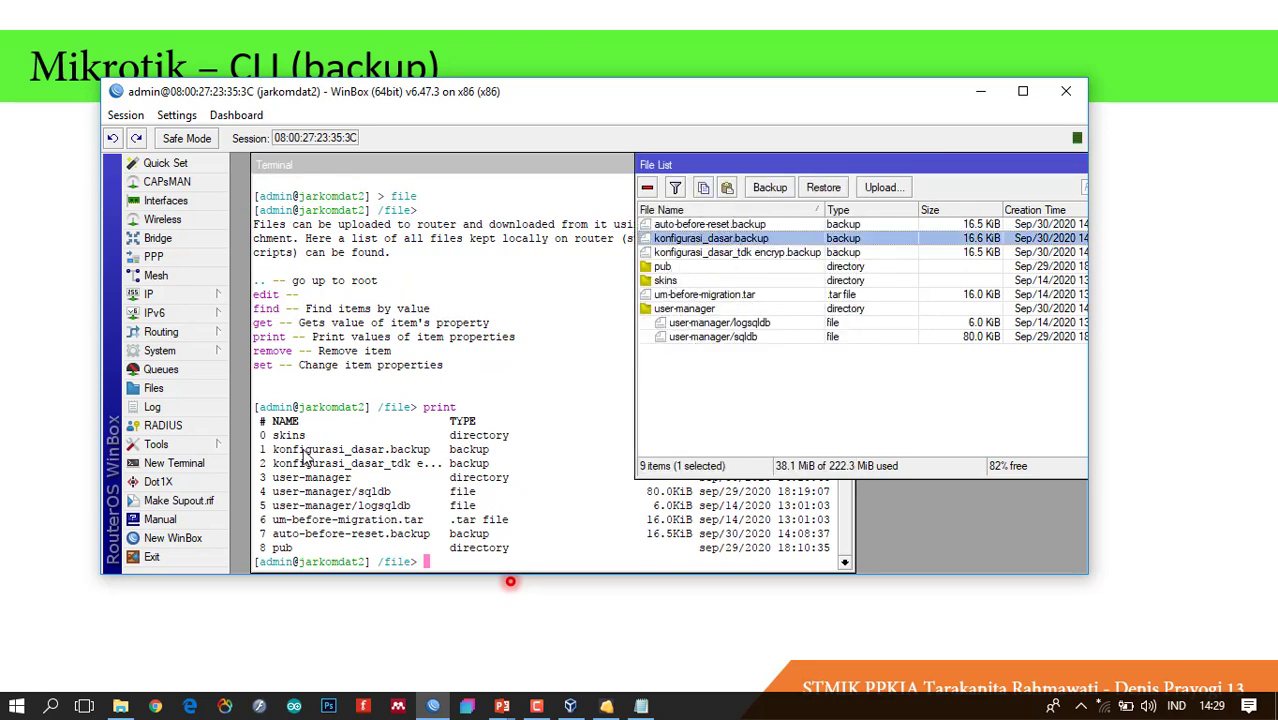
# Bring the terminal forward to read all 9 files with types, sizes and creation times.
pyautogui.click(308, 455)
pyautogui.click(922, 308)
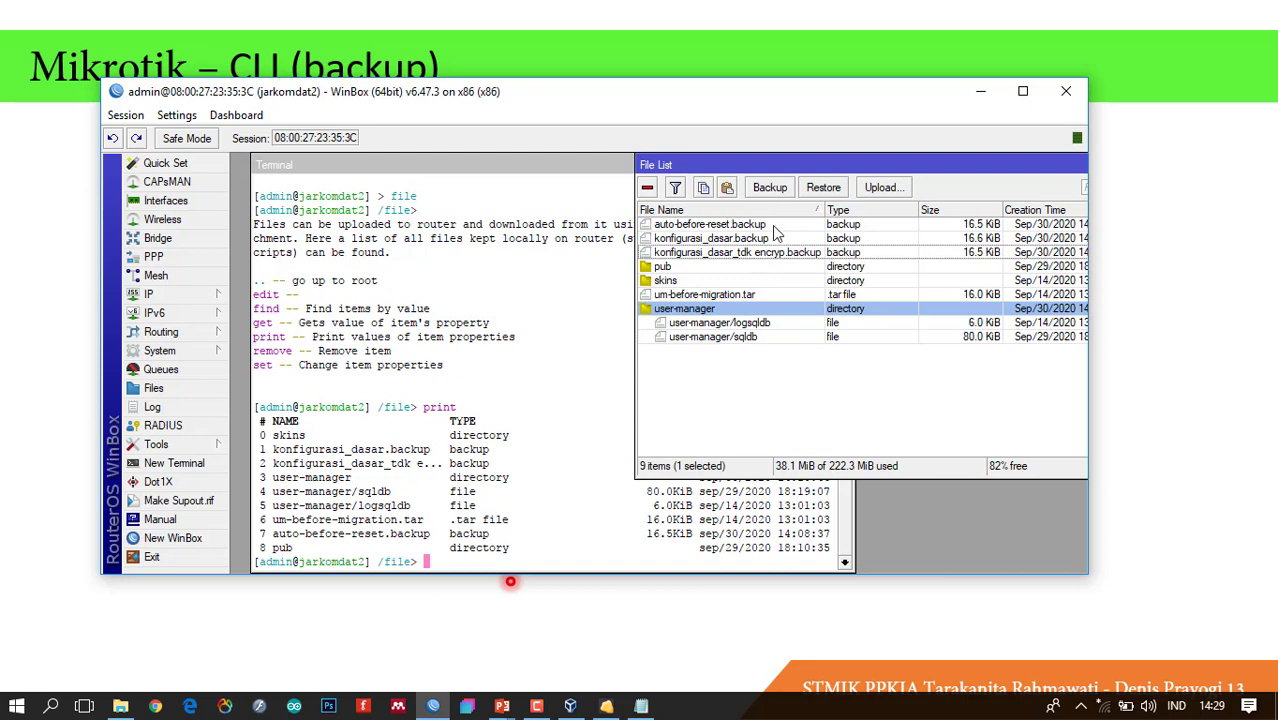
pyautogui.click(409, 414)
pyautogui.click(409, 414)
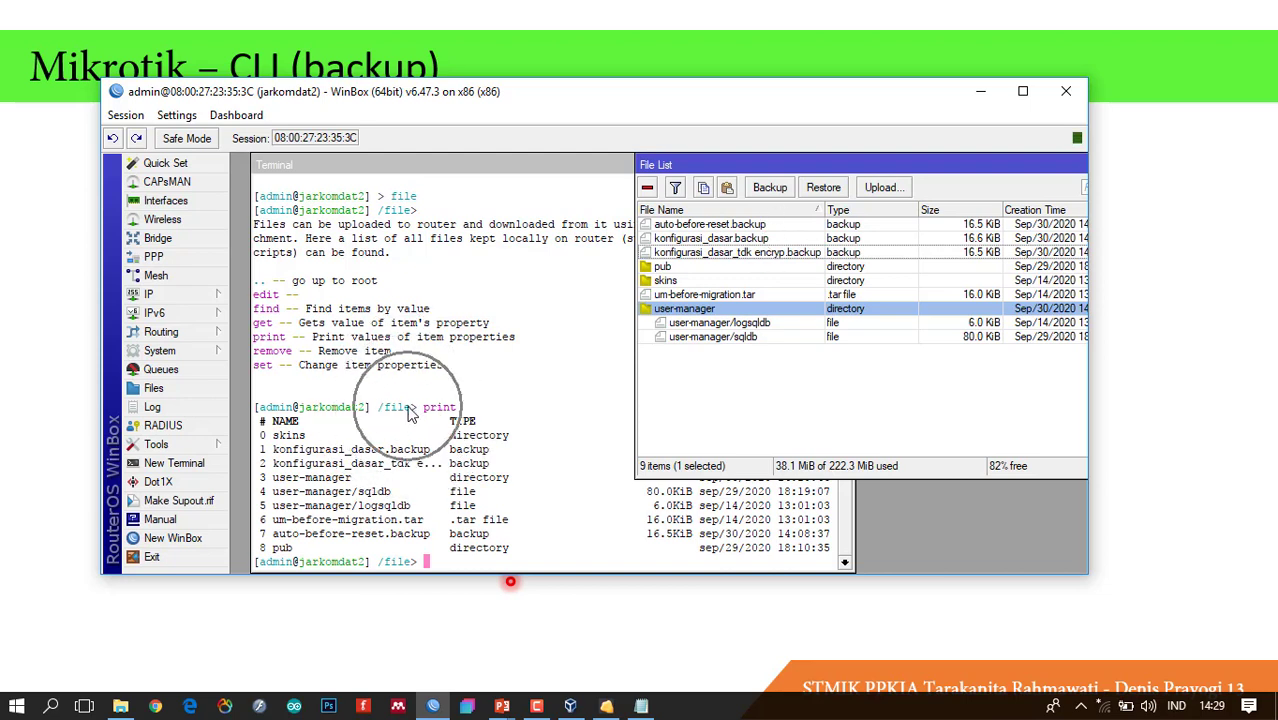
pyautogui.press('ctrl')
pyautogui.press('ctrl')
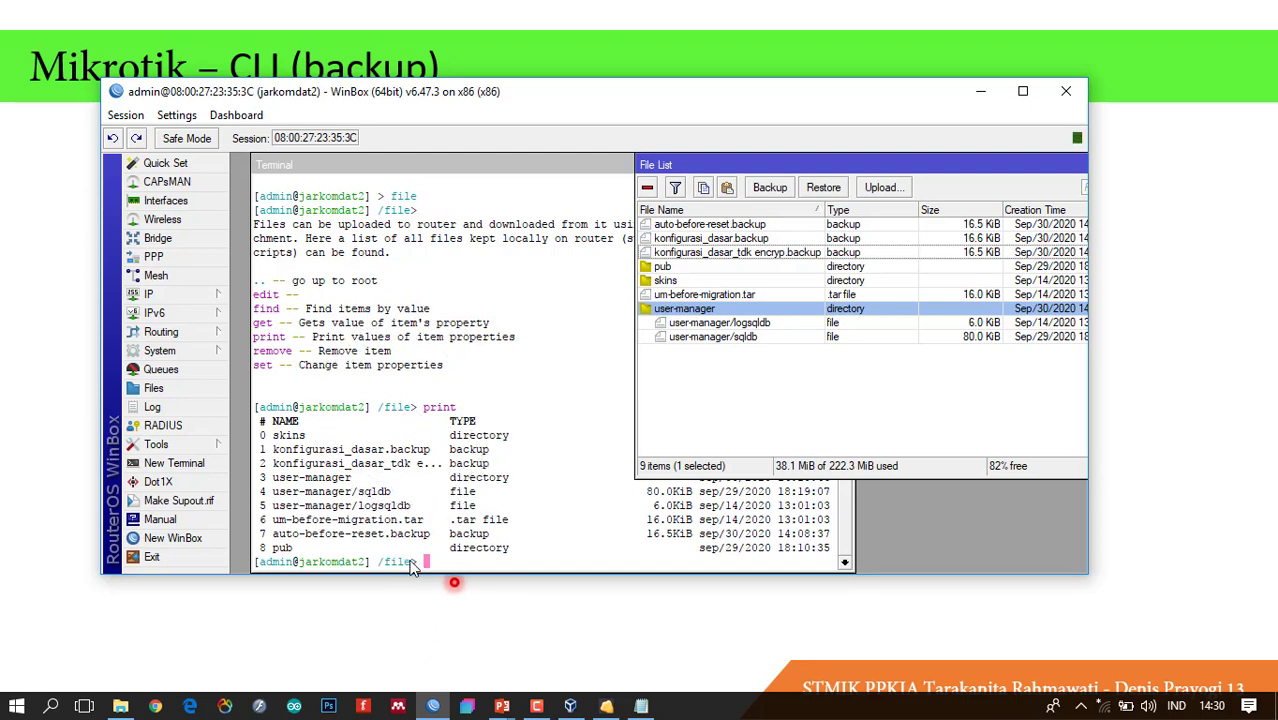
pyautogui.click(462, 562)
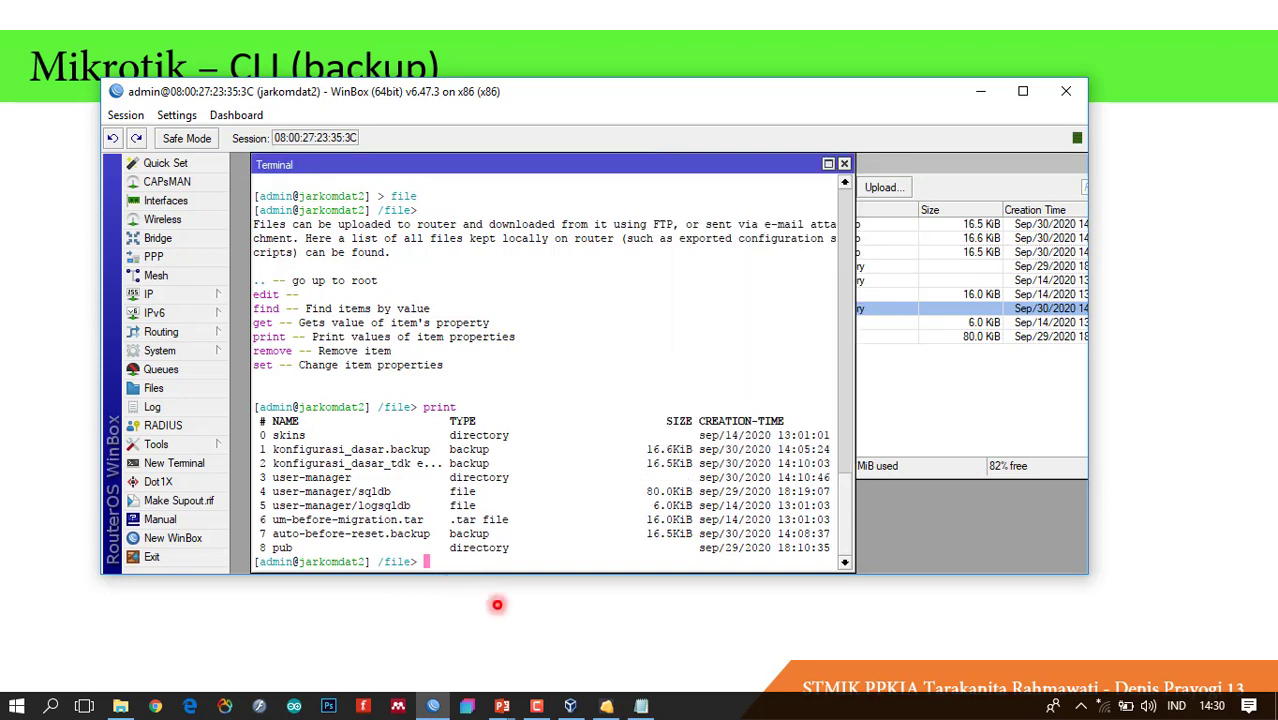
# Return to the root with / and enter the /system level.
pyautogui.write('/')
pyautogui.press('Return')
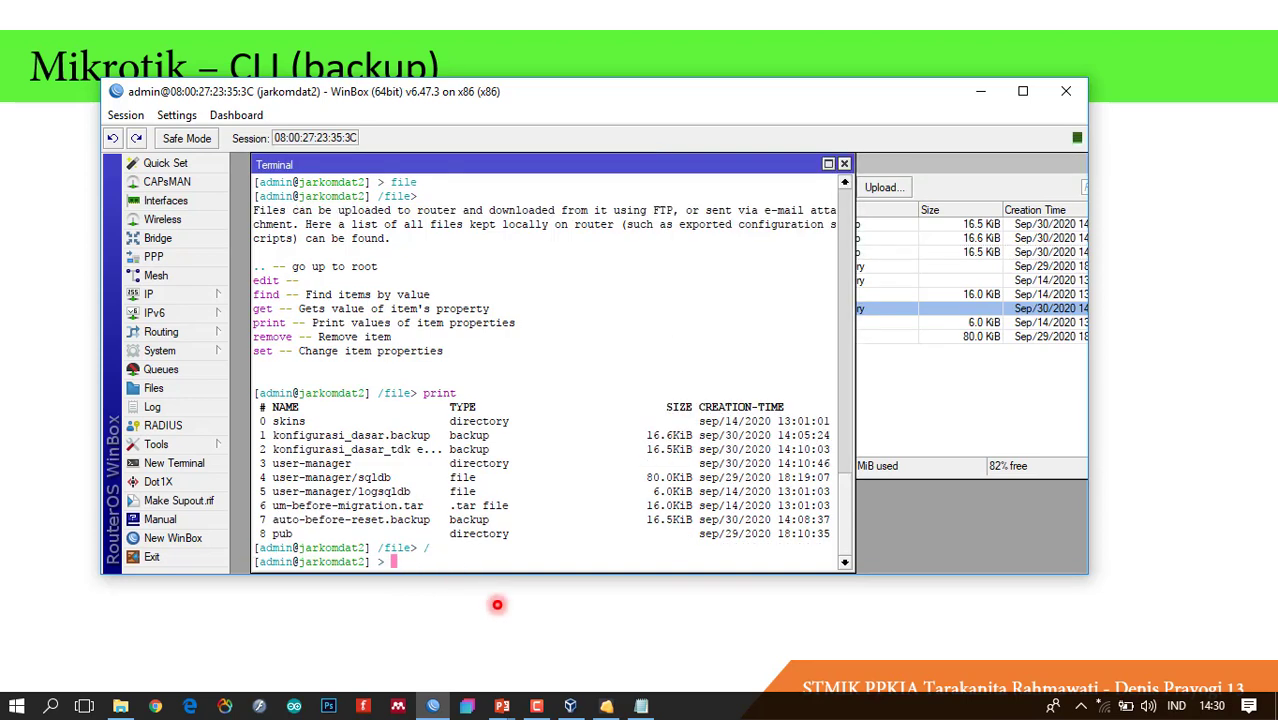
pyautogui.write('system')
pyautogui.press('Return')
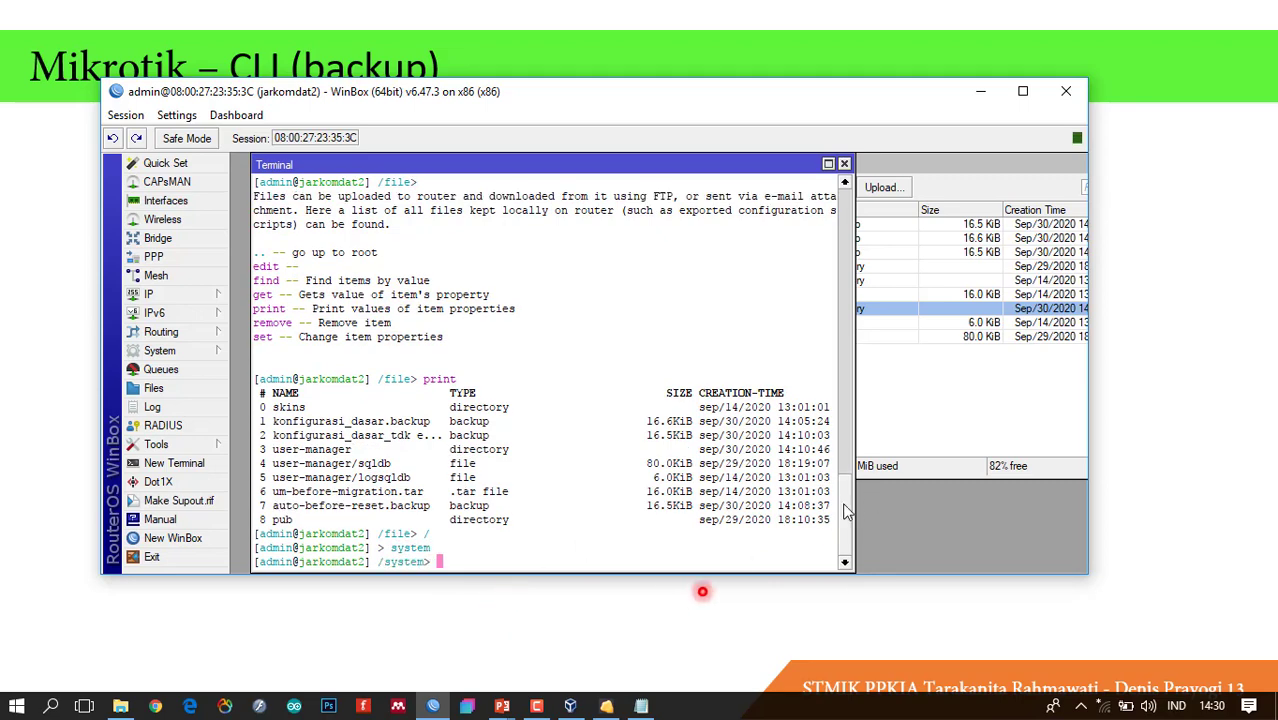
pyautogui.scroll(6, 845, 484)
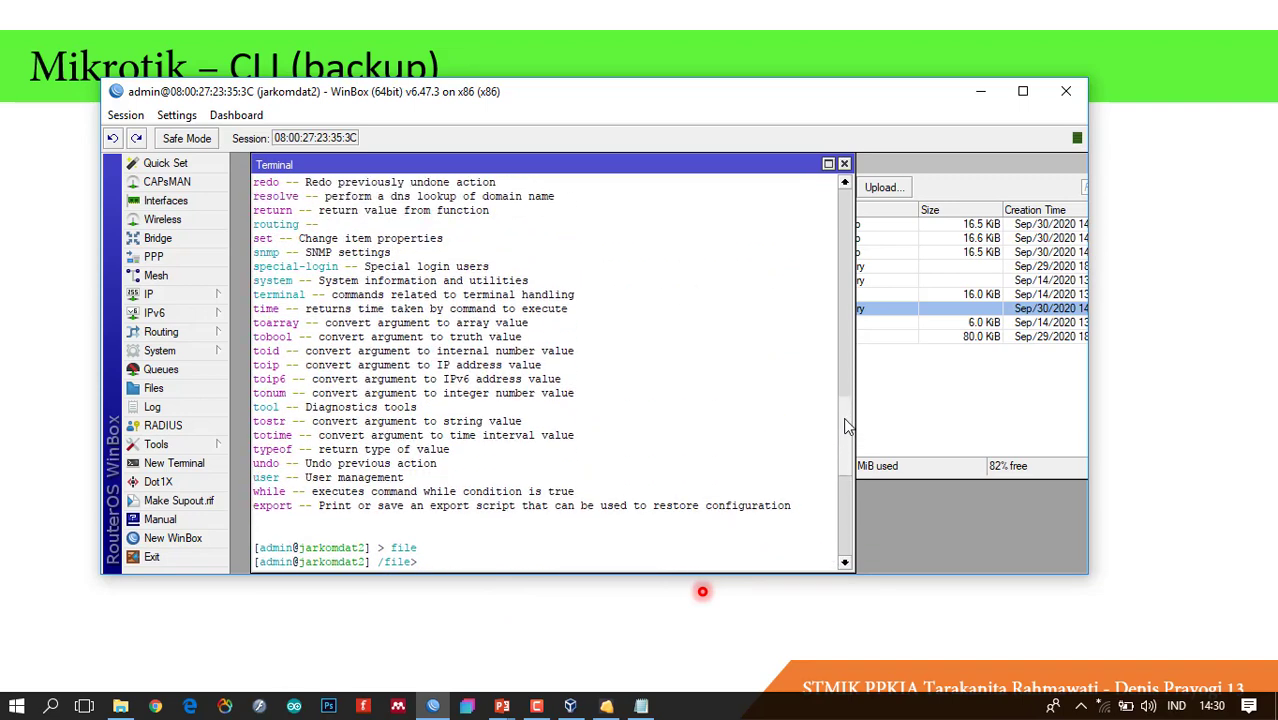
pyautogui.scroll(-12, 845, 484)
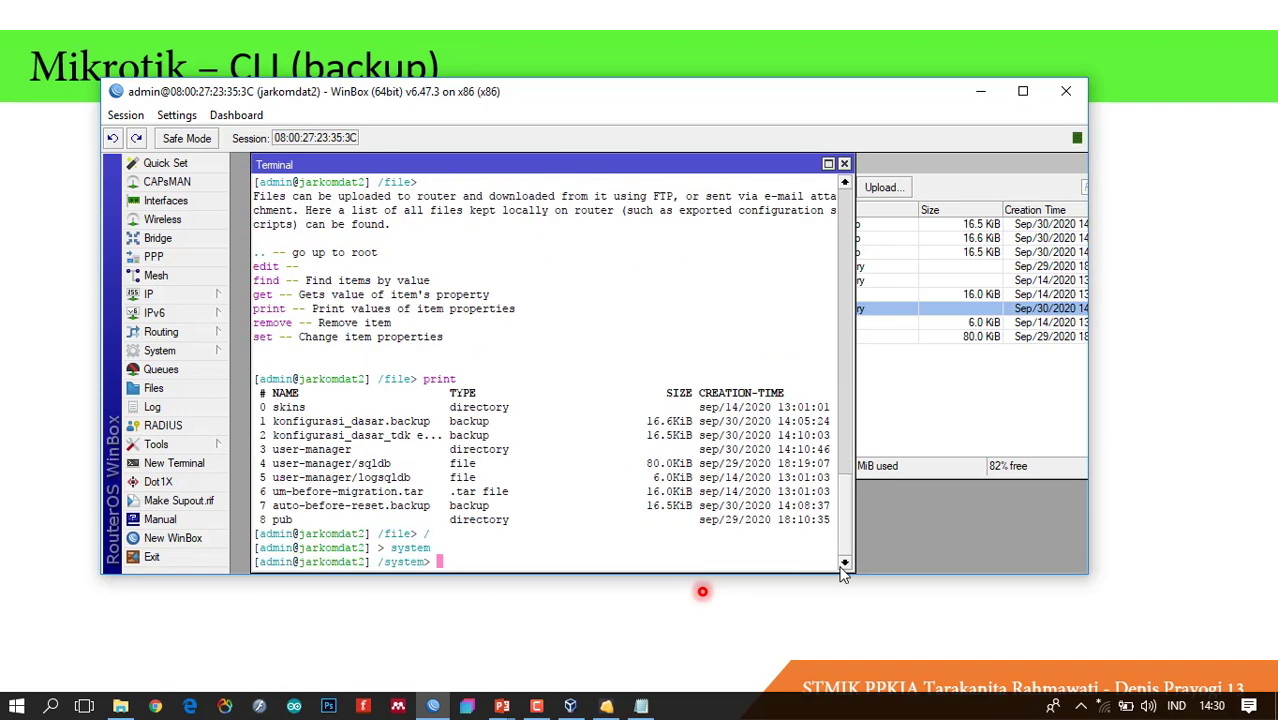
# List the /system commands with ?, scroll through them, and type backupd.
pyautogui.press('?')
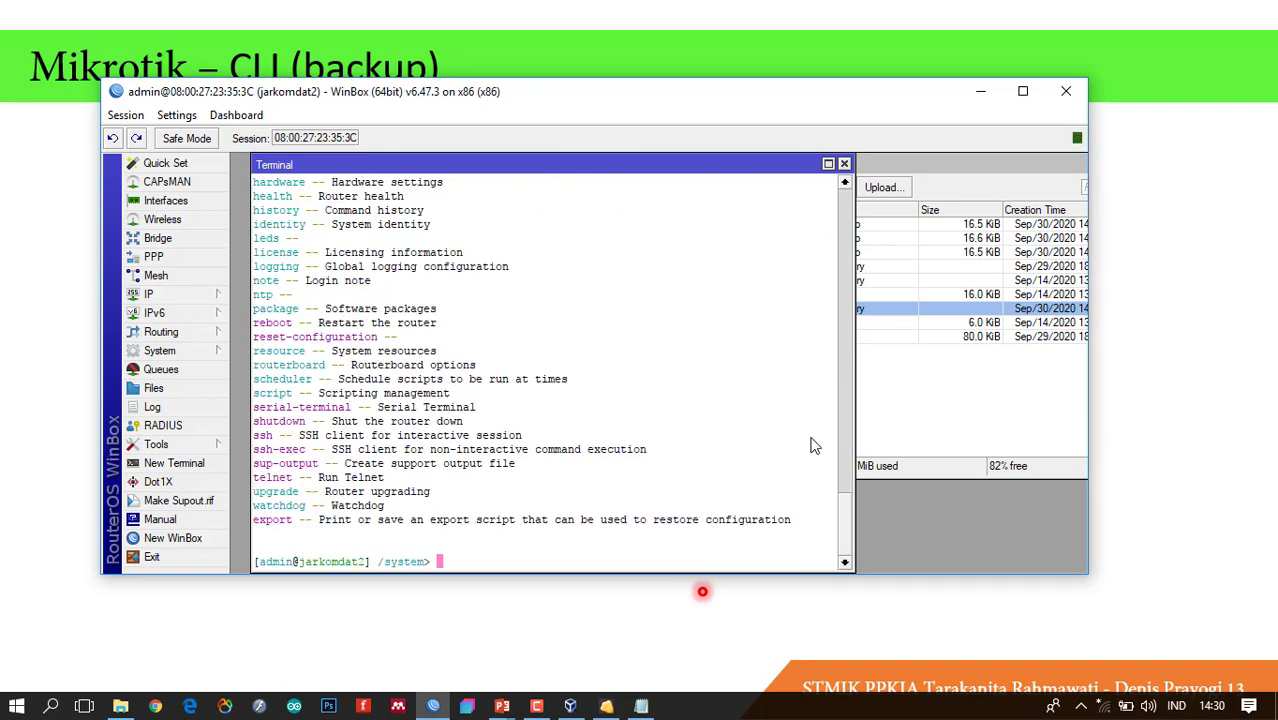
pyautogui.scroll(3, 848, 538)
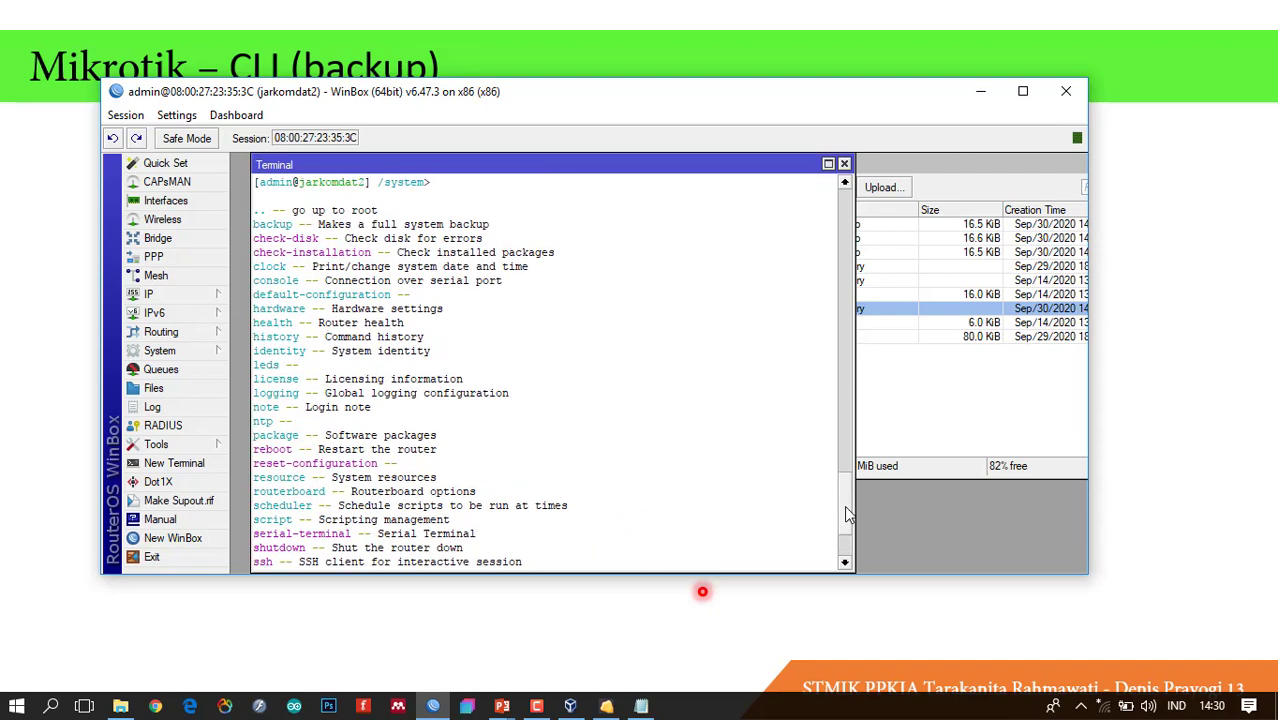
pyautogui.scroll(-3, 291, 238)
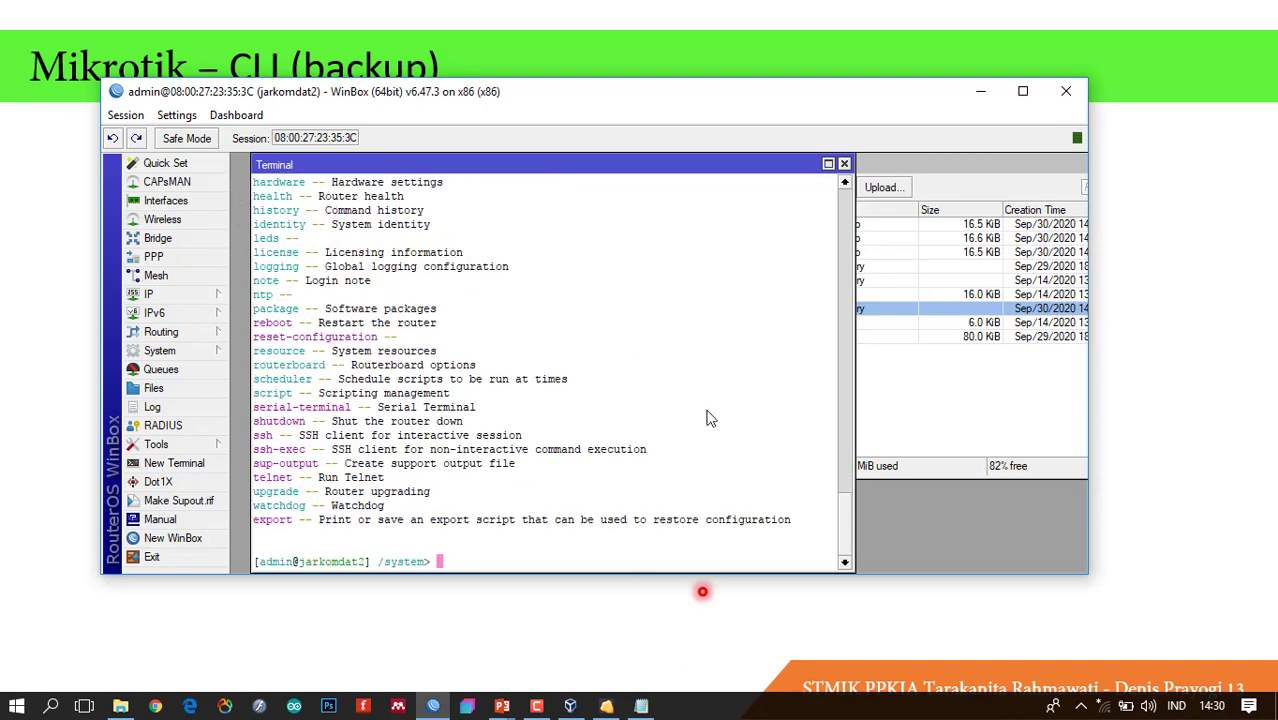
pyautogui.scroll(6, 845, 535)
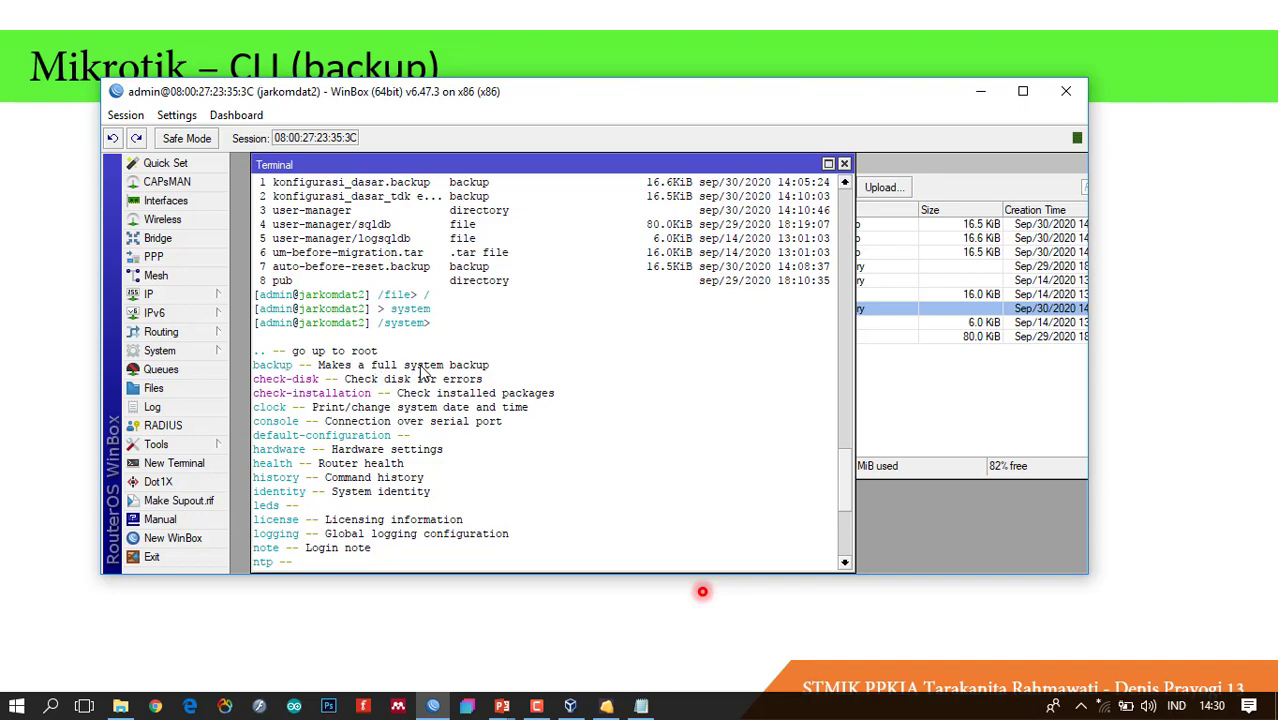
pyautogui.scroll(-6, 846, 480)
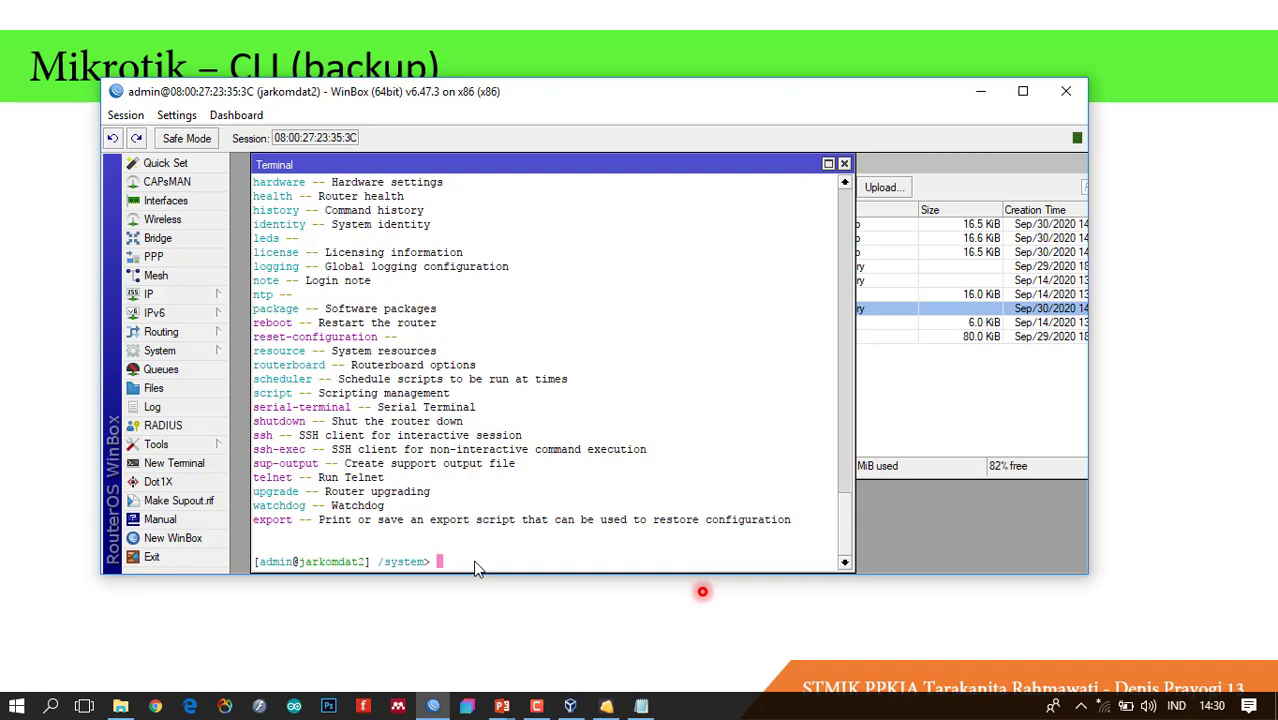
pyautogui.write('backupd')
# Correct the misspelled command to enter /system backup and list its subcommands.
pyautogui.press('Return')
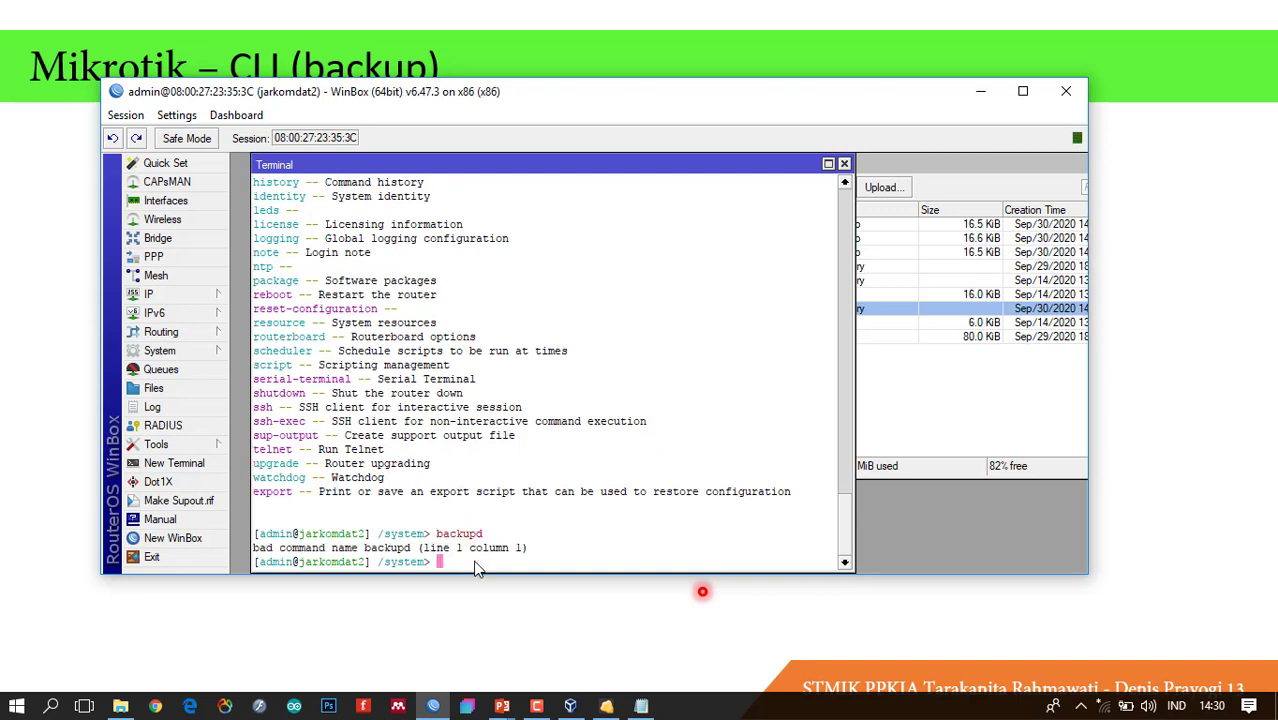
pyautogui.press('Up')
pyautogui.press('BackSpace')
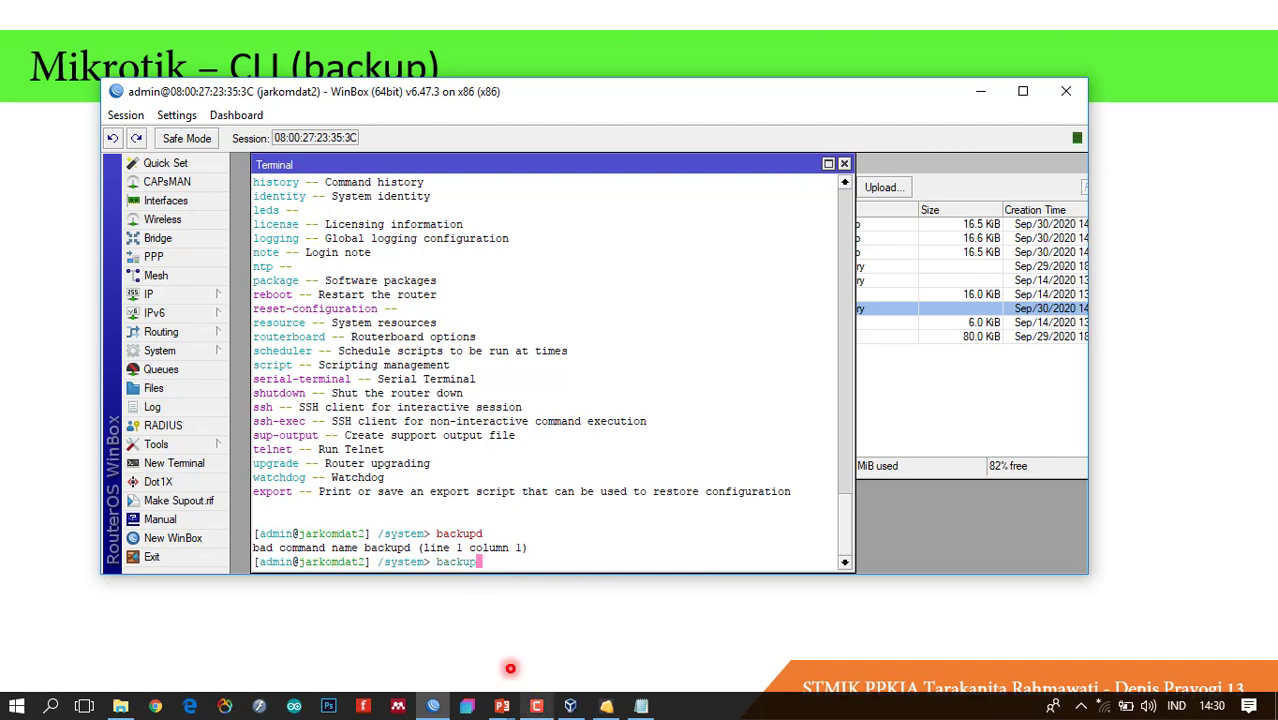
pyautogui.press('Return')
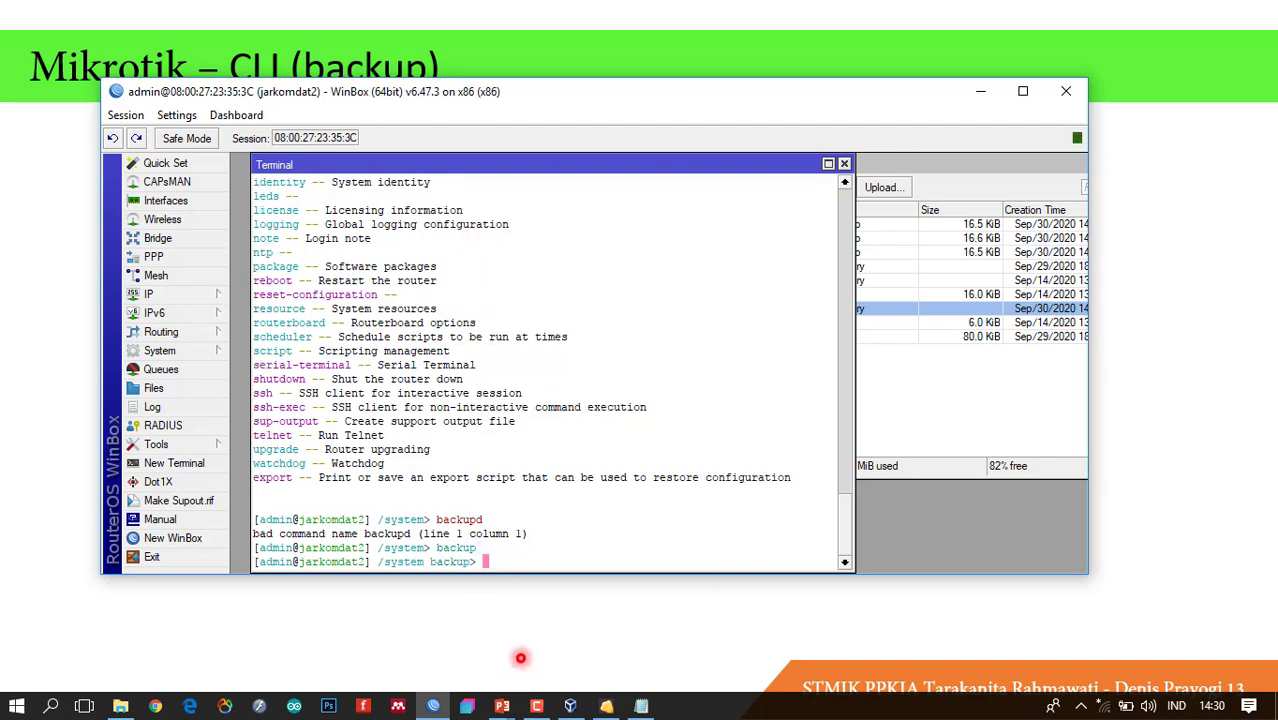
pyautogui.press('?')
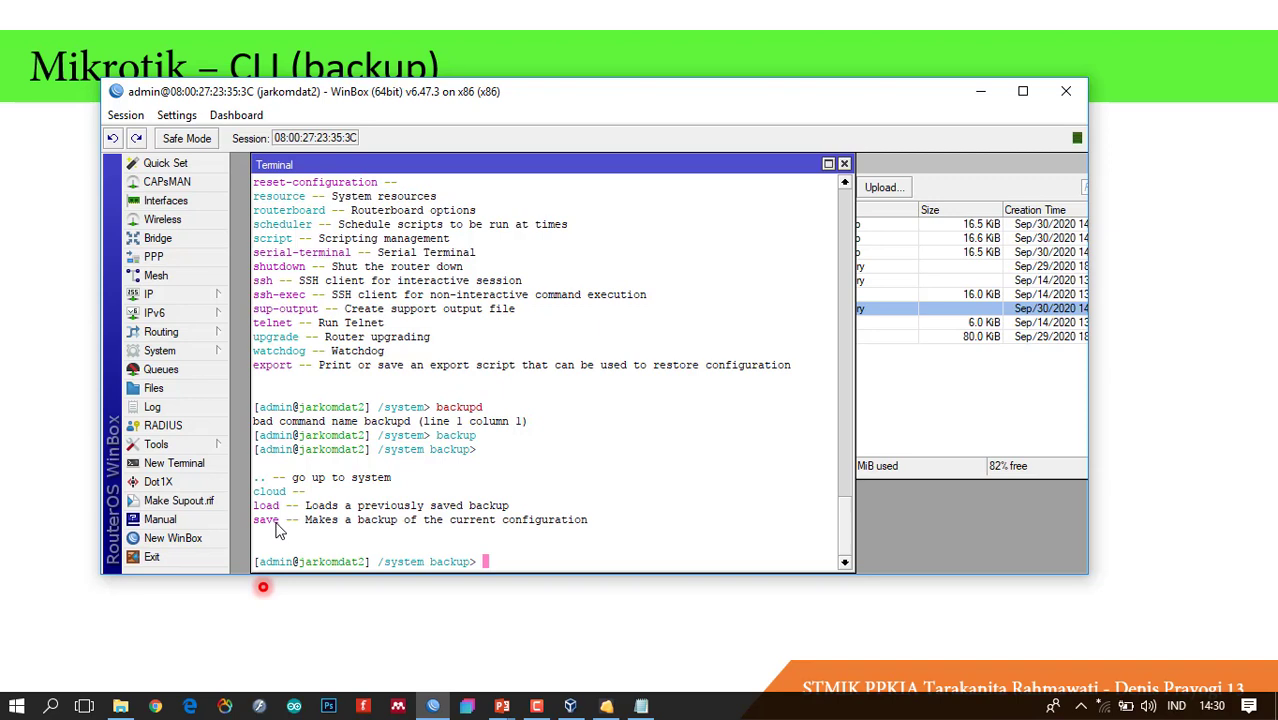
# Save a default-named backup and check File List for jarkomdat2-20200930-1431.backup.
pyautogui.press('ctrl')
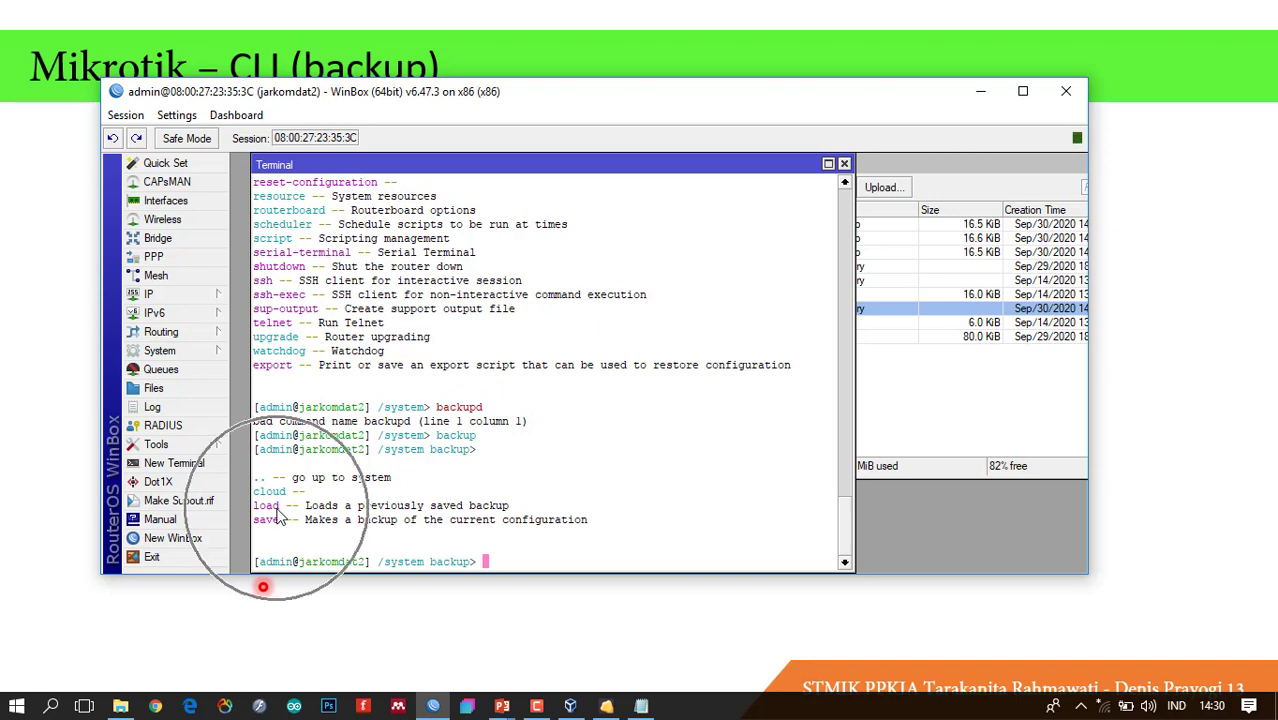
pyautogui.press('ctrl')
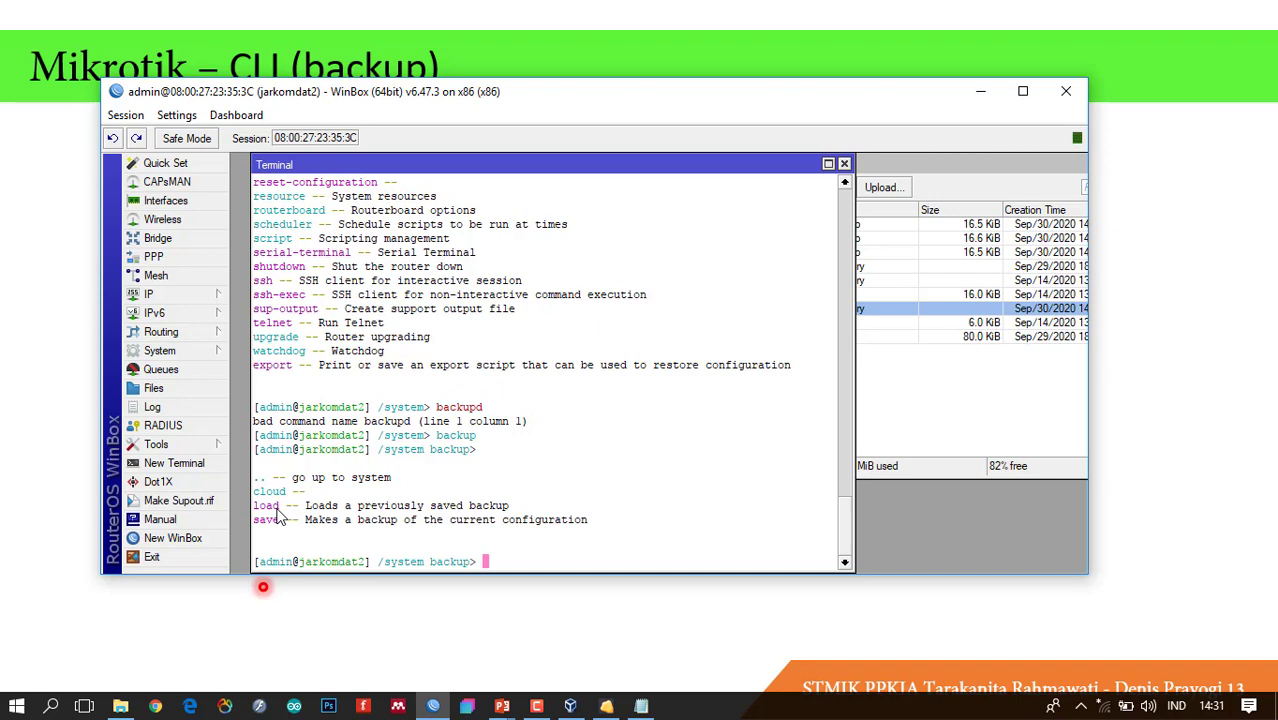
pyautogui.write('save')
pyautogui.press('Return')
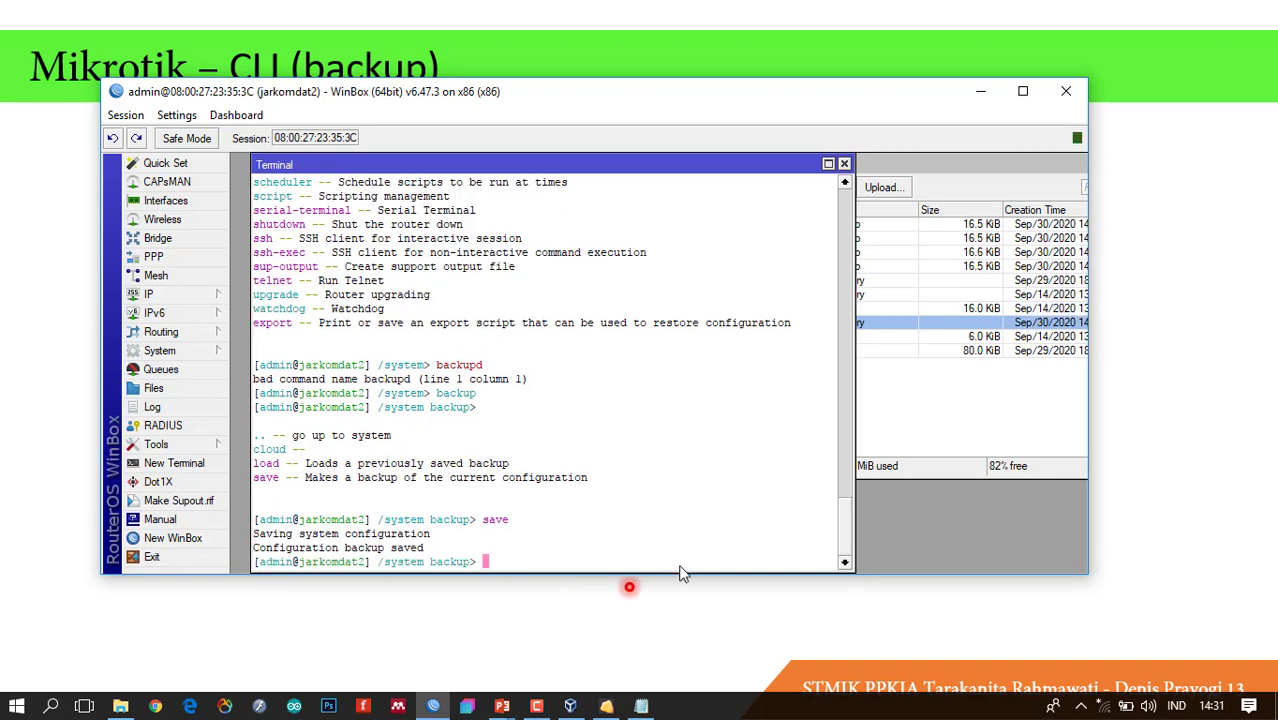
pyautogui.click(945, 412)
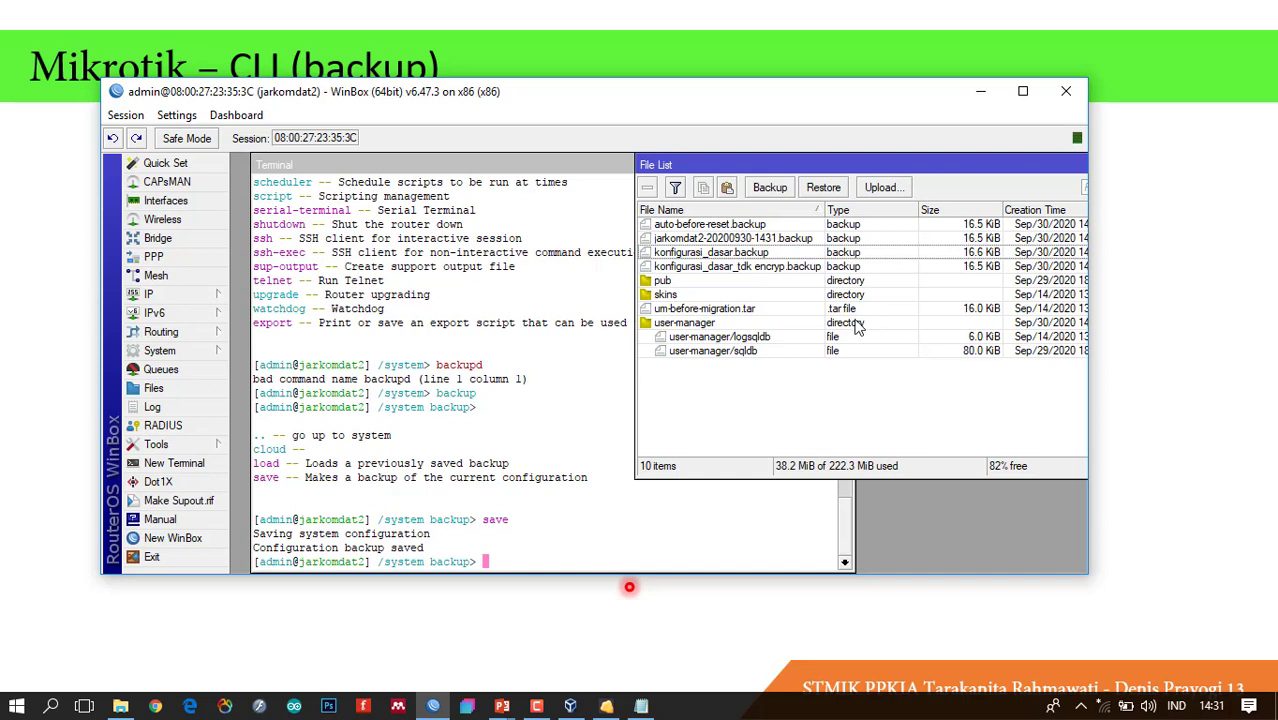
pyautogui.click(813, 310)
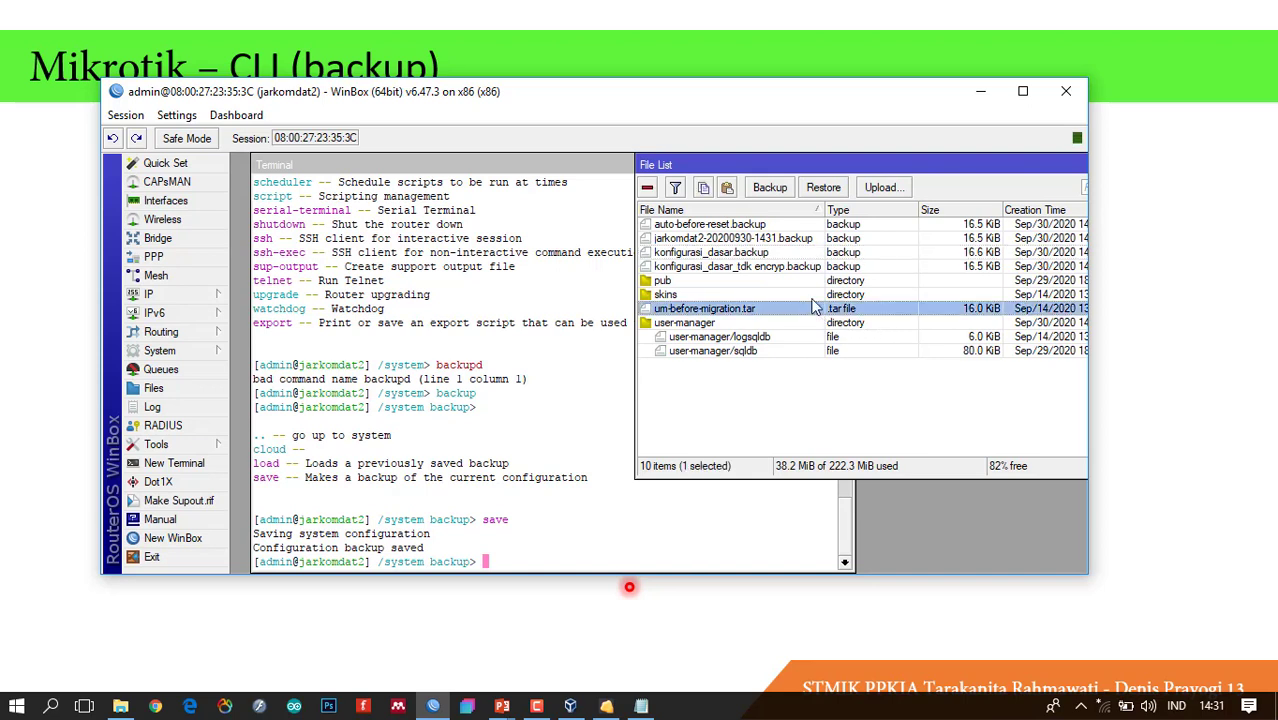
pyautogui.click(523, 556)
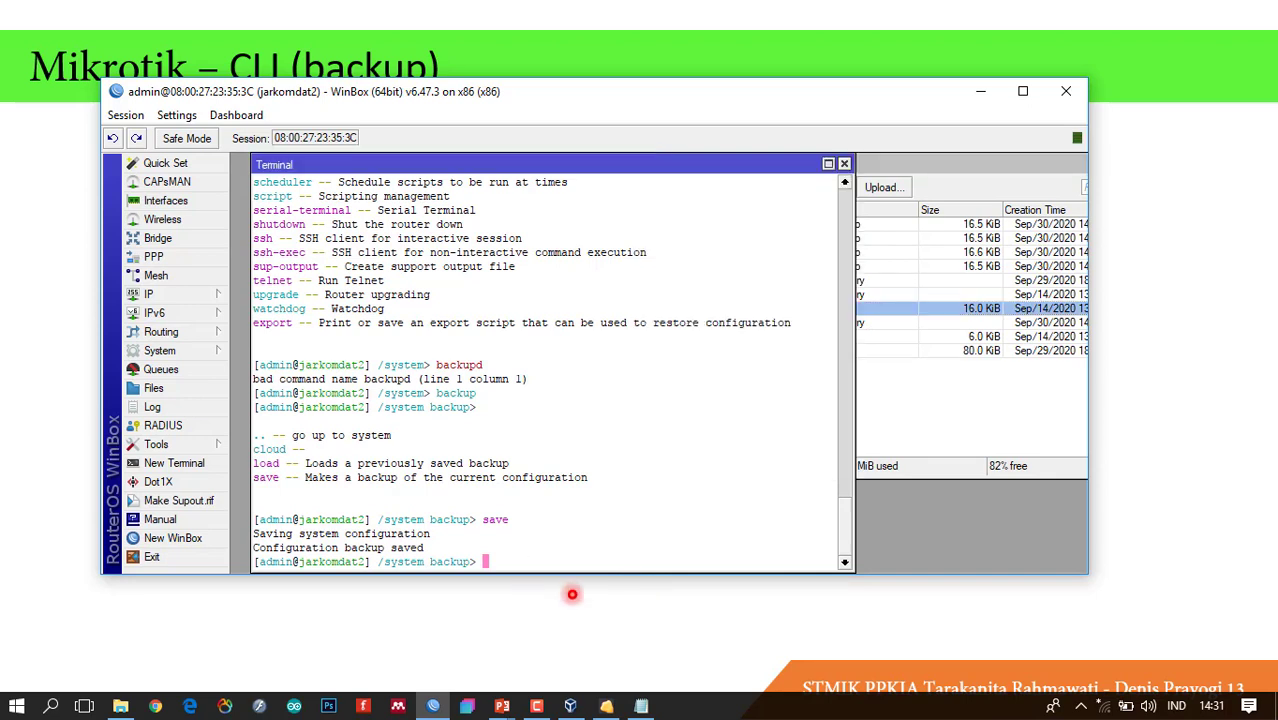
# List the options of the save command, glancing at the file list meanwhile.
pyautogui.write('save')
pyautogui.press('?')
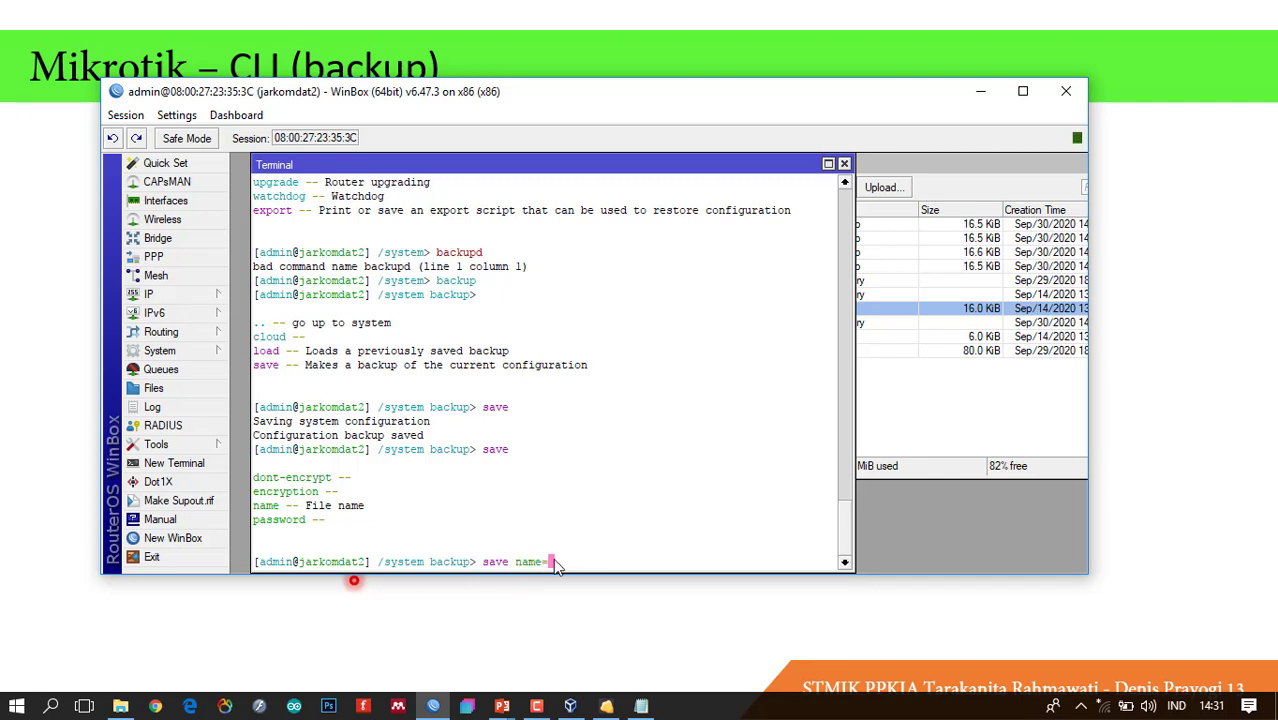
pyautogui.click(930, 377)
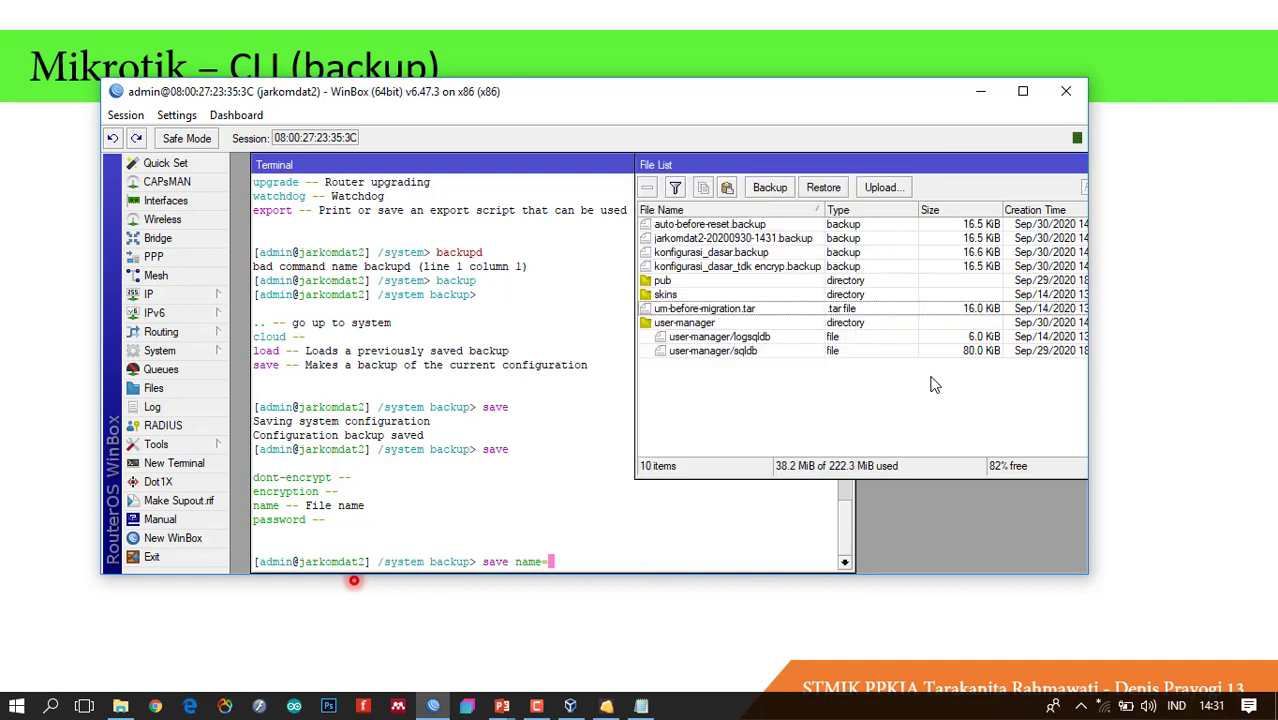
pyautogui.click(578, 565)
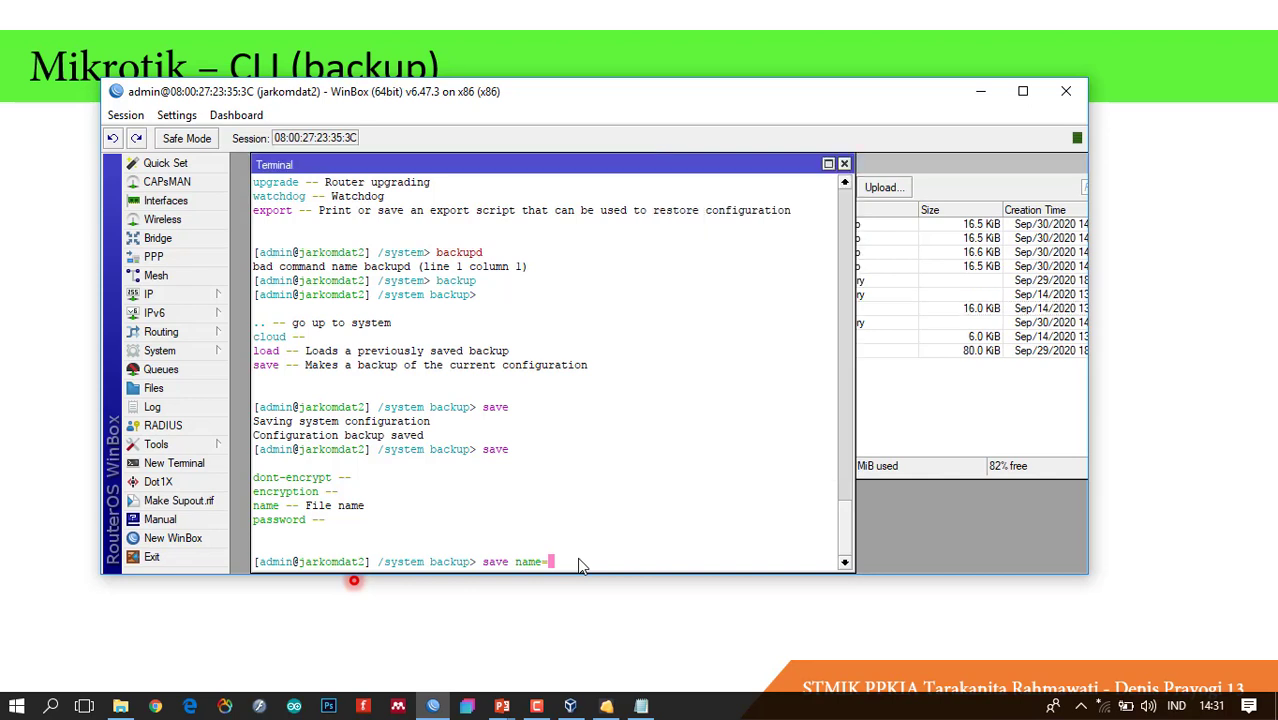
# Save a backup named aaa and confirm aaa.backup appears in File List.
pyautogui.write('aaa')
pyautogui.press('Return')
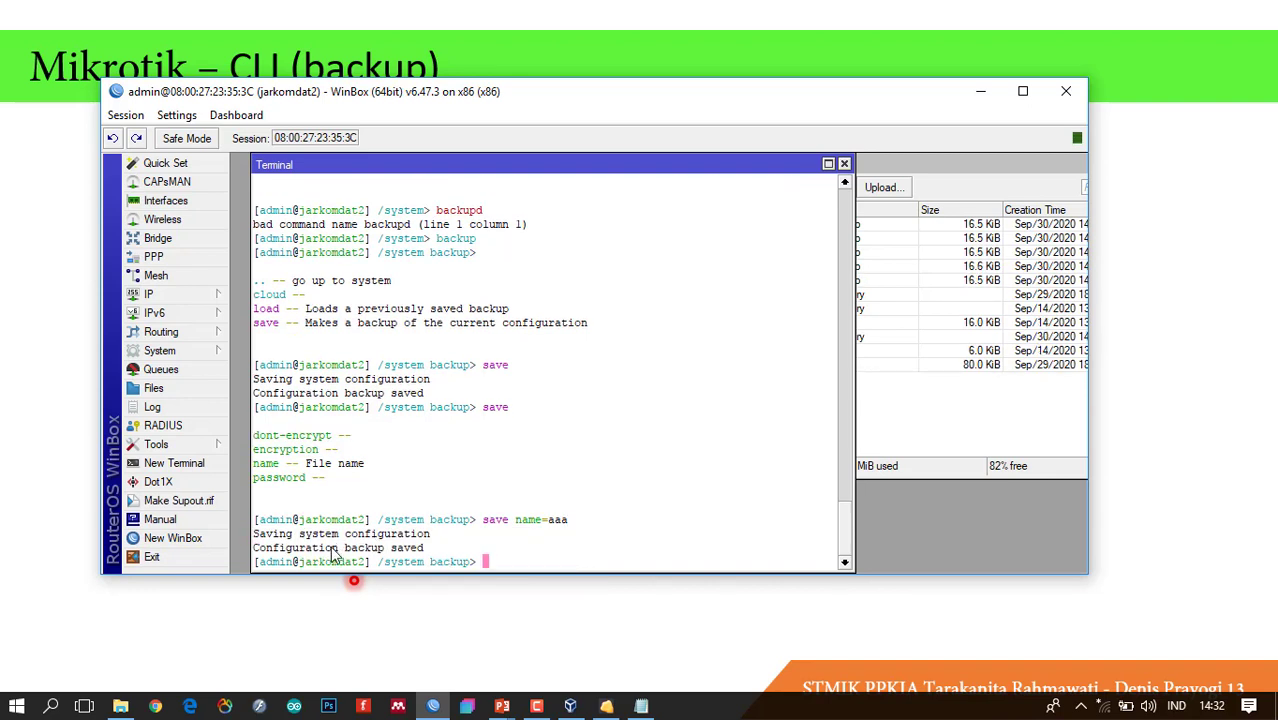
pyautogui.click(911, 428)
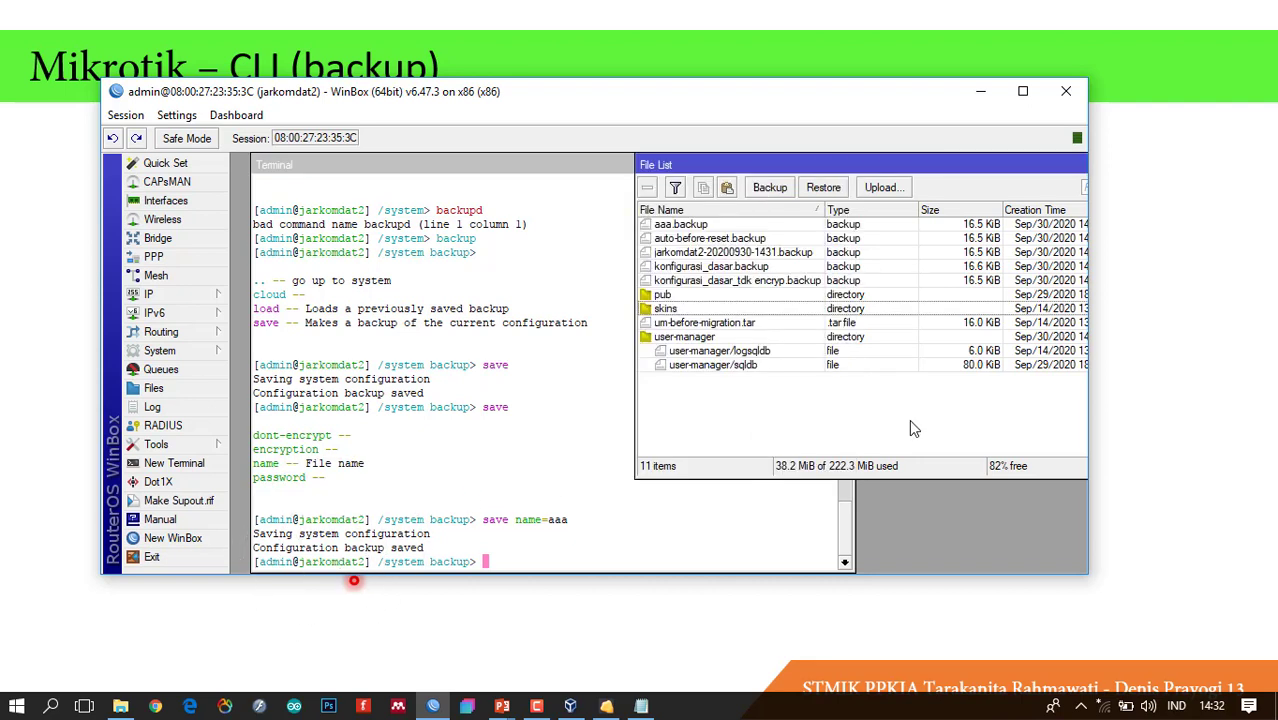
pyautogui.click(703, 228)
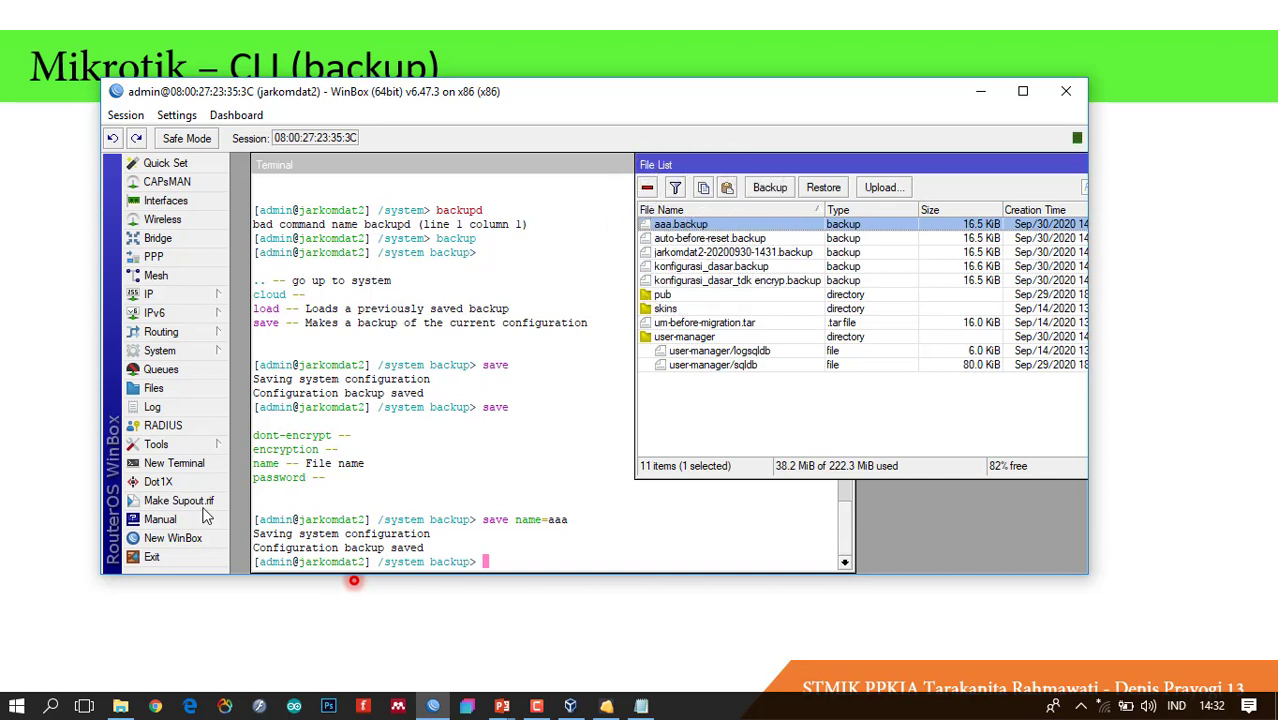
pyautogui.click(533, 556)
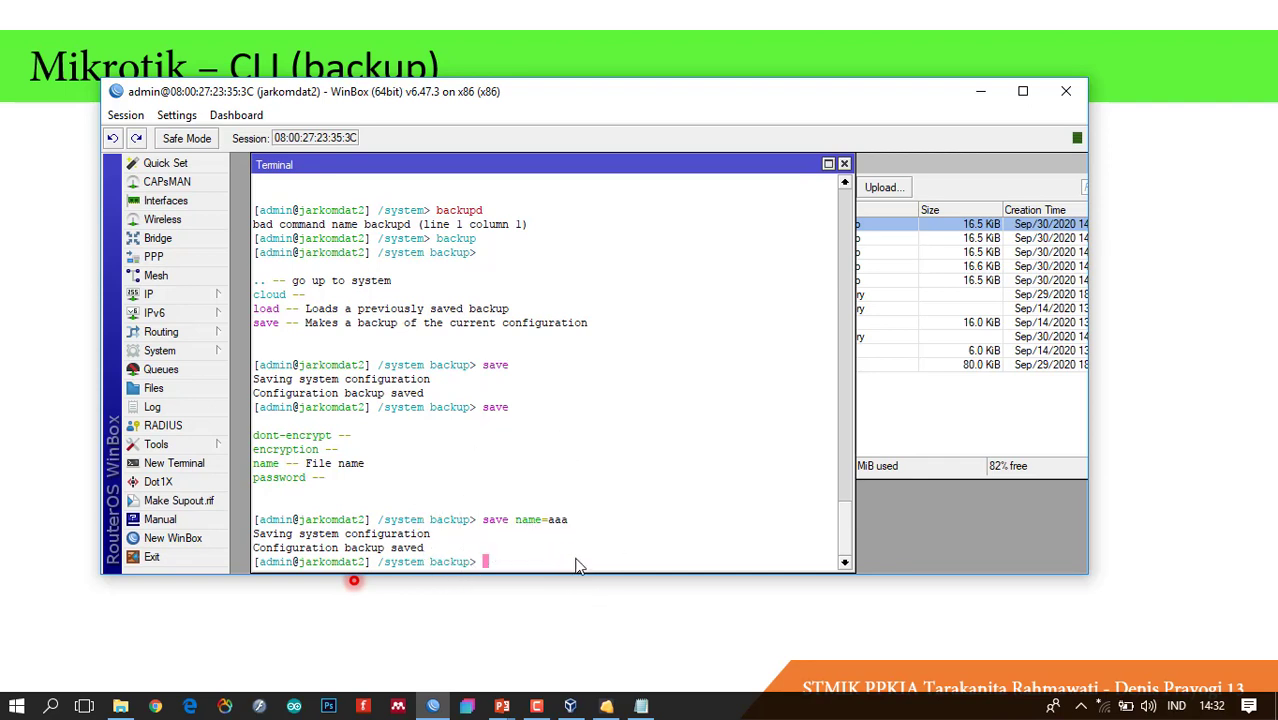
# From the root prompt, run system backup save name=bbb.
pyautogui.write('/')
pyautogui.press('Return')
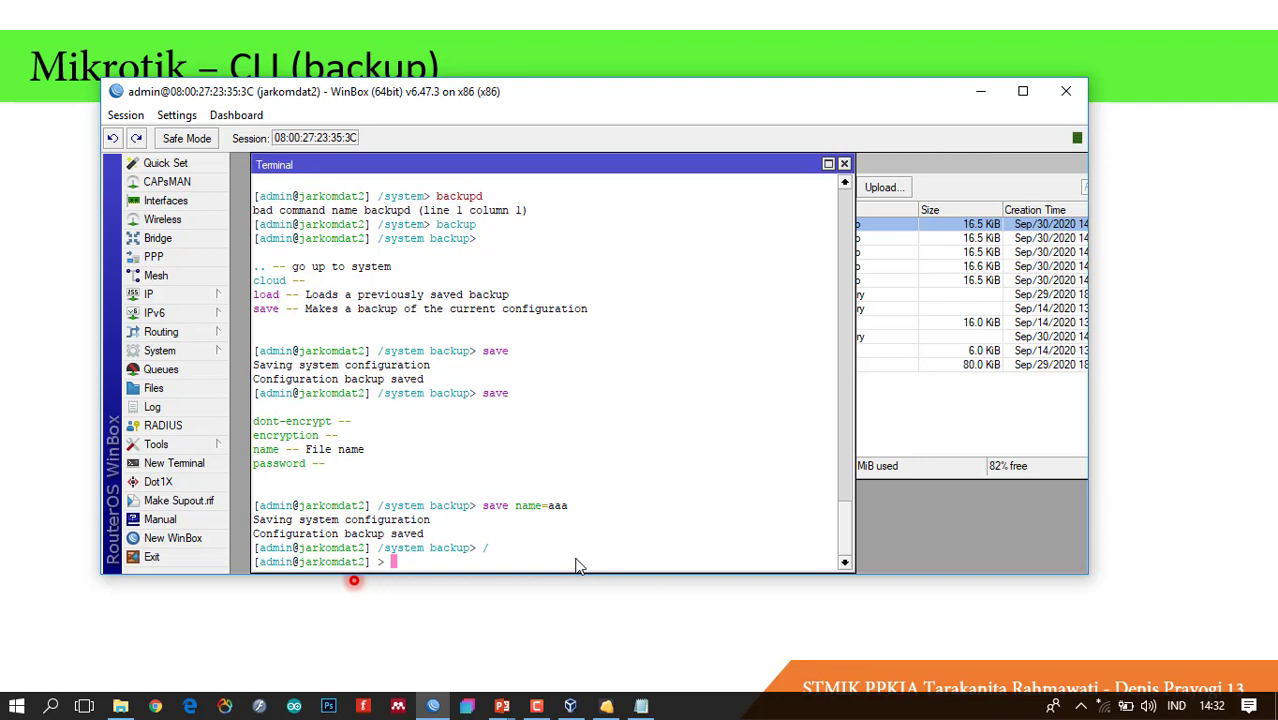
pyautogui.write('system backup')
pyautogui.write('name')
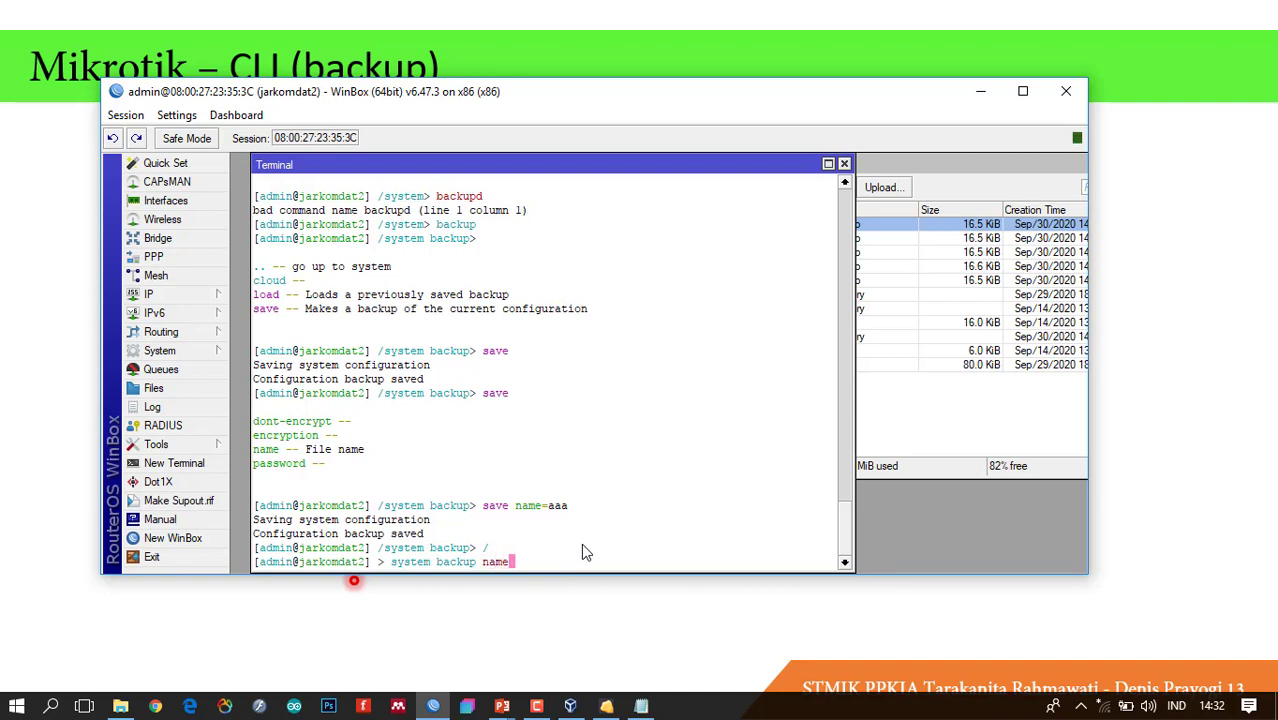
pyautogui.write('=')
pyautogui.press('Left')
pyautogui.press('Left')
pyautogui.press('Left')
pyautogui.press('Left')
pyautogui.press('Left')
pyautogui.write('save')
pyautogui.press('End')
pyautogui.write('bbb')
pyautogui.press('Return')
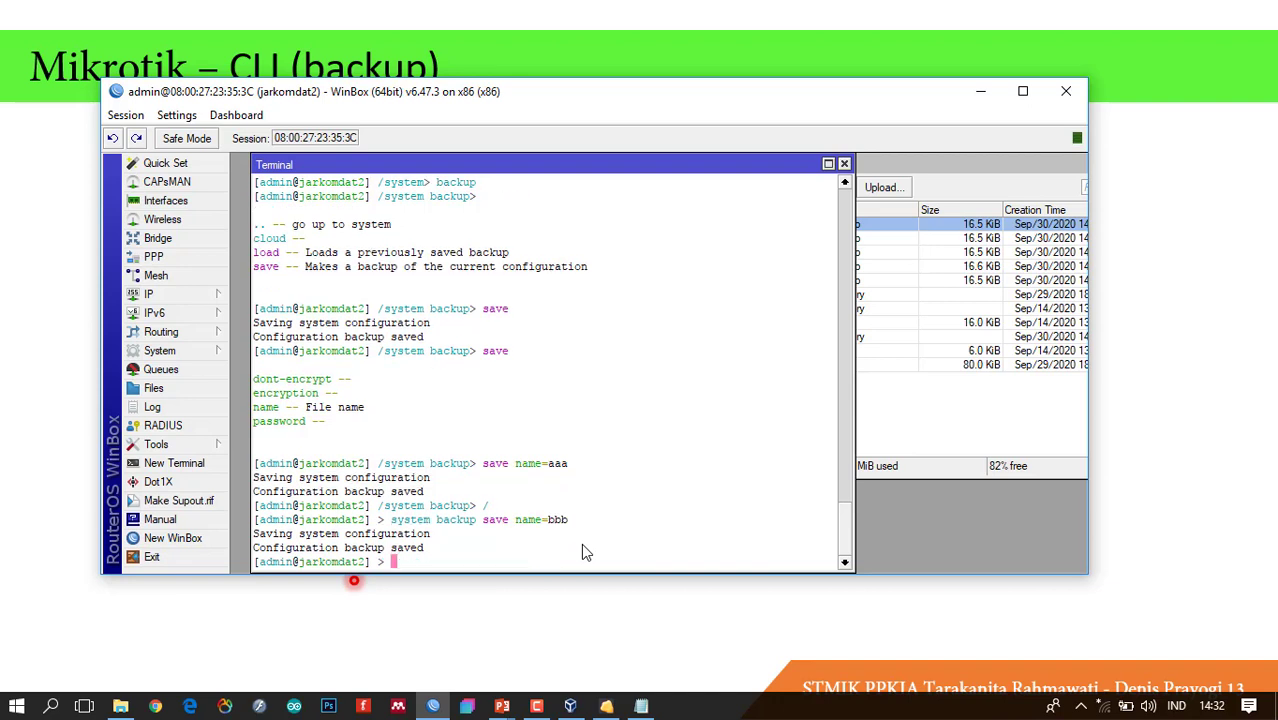
# Confirm bbb.backup is listed in File List alongside aaa.backup.
pyautogui.click(899, 425)
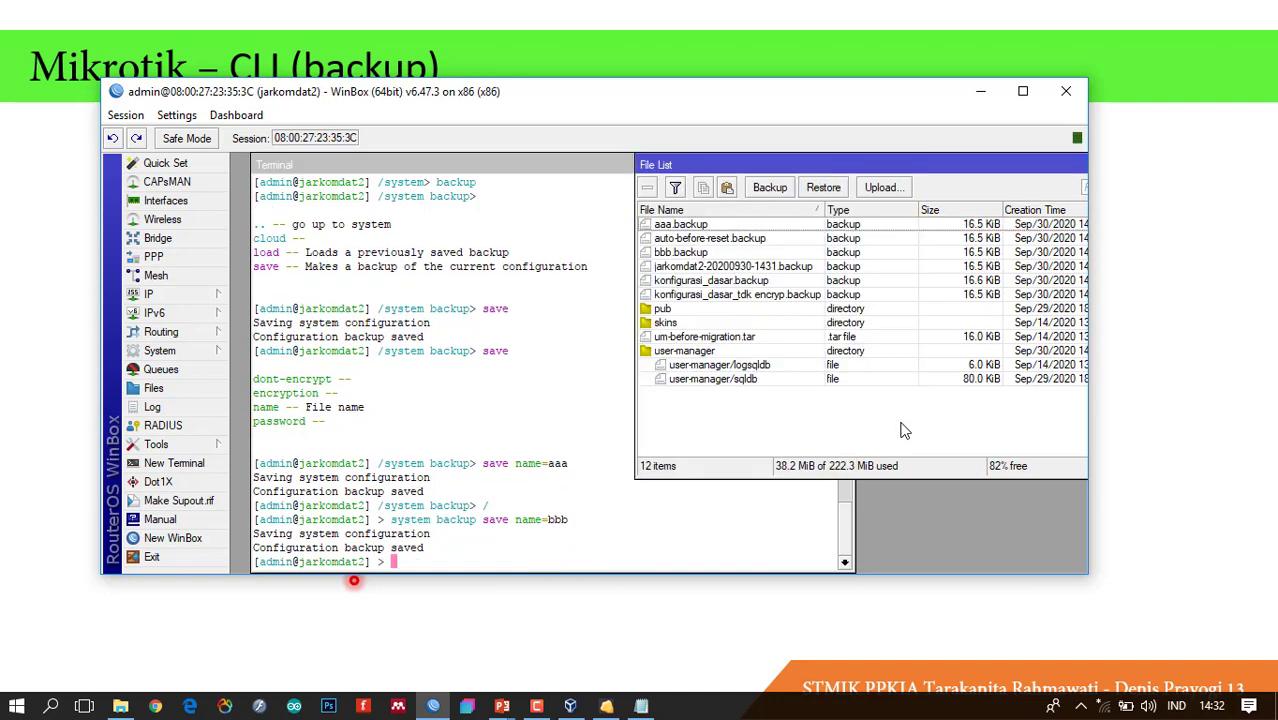
pyautogui.click(690, 254)
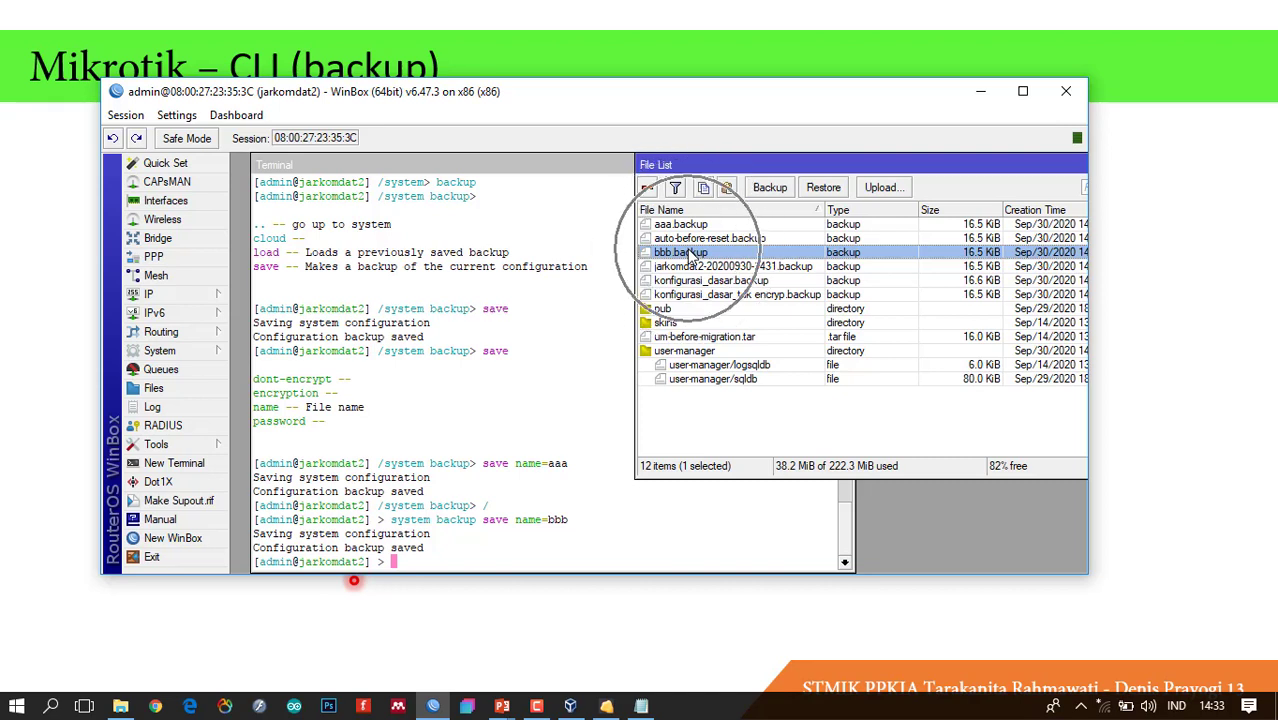
pyautogui.click(449, 556)
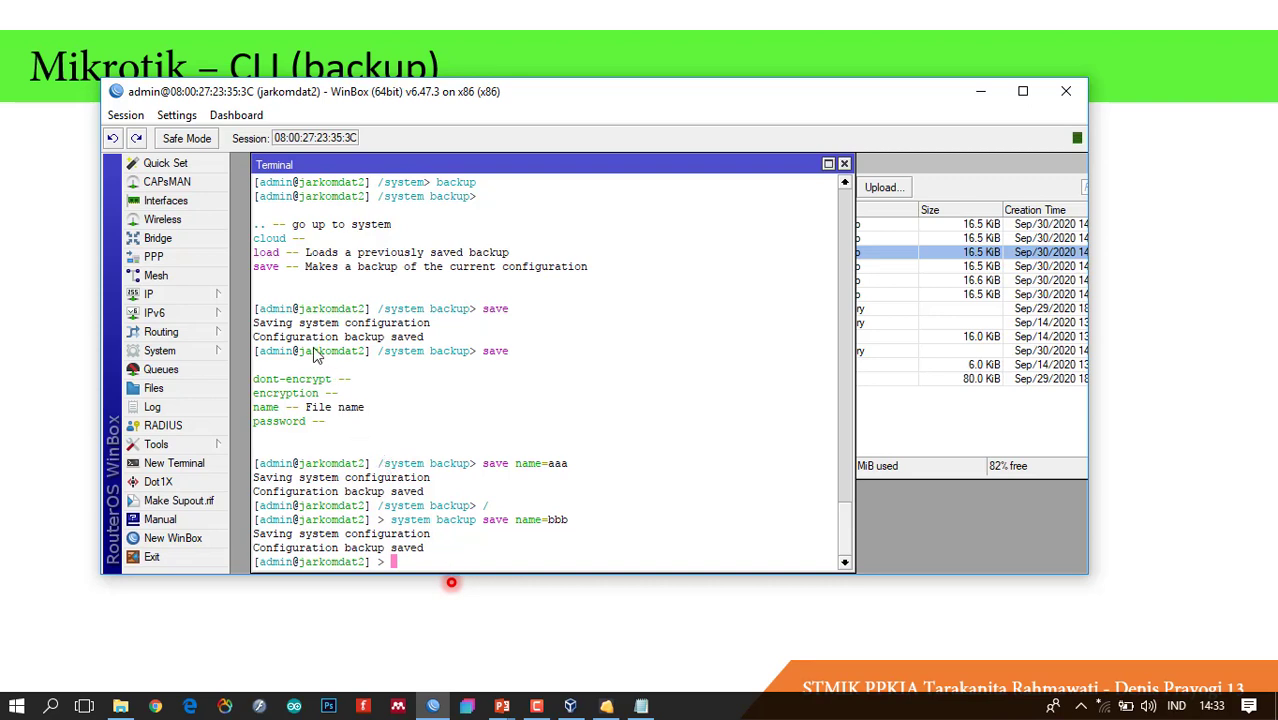
# Run system backup load name=aaa in the terminal.
pyautogui.click(271, 270)
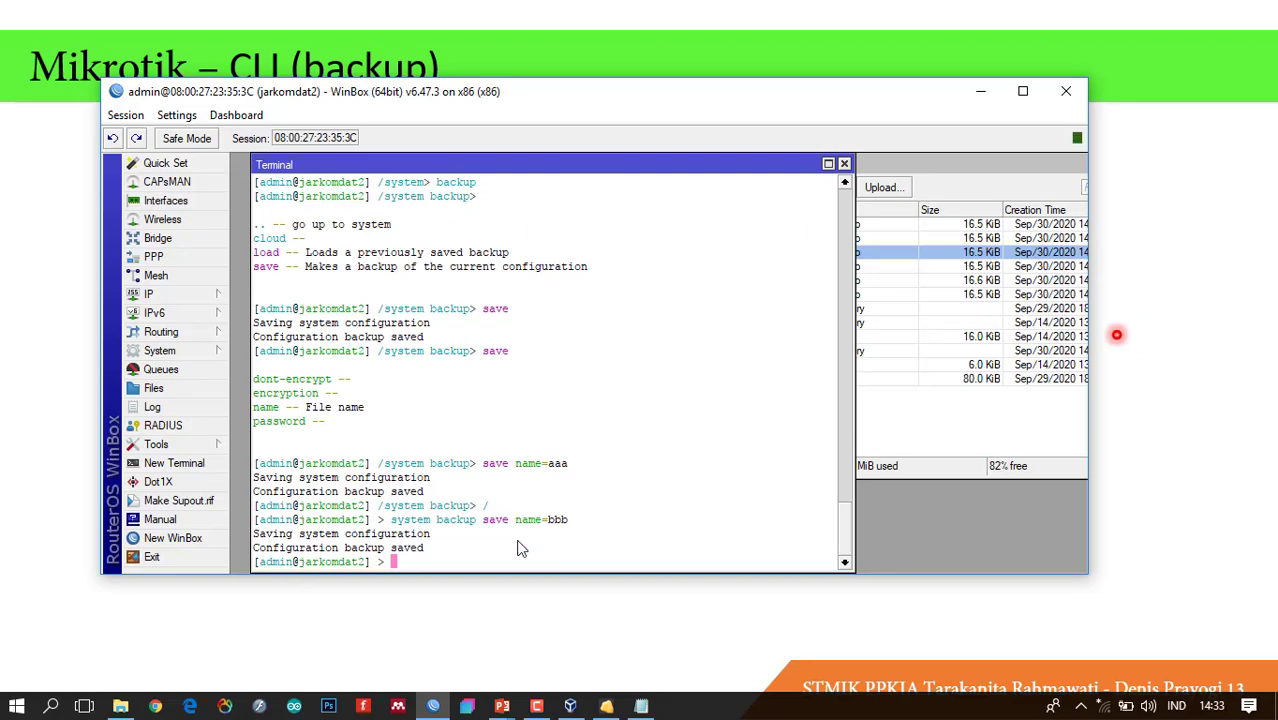
pyautogui.write('system backup')
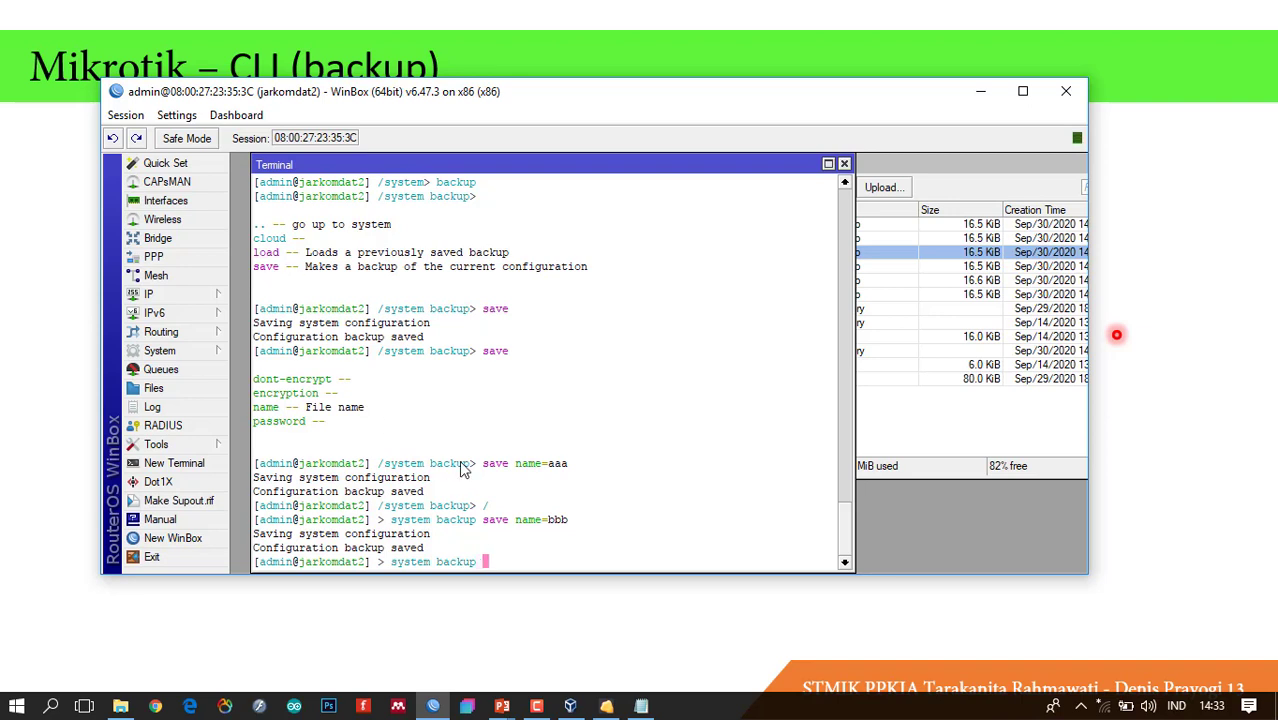
pyautogui.write(' load name=')
pyautogui.write('aaa')
pyautogui.press('Return')
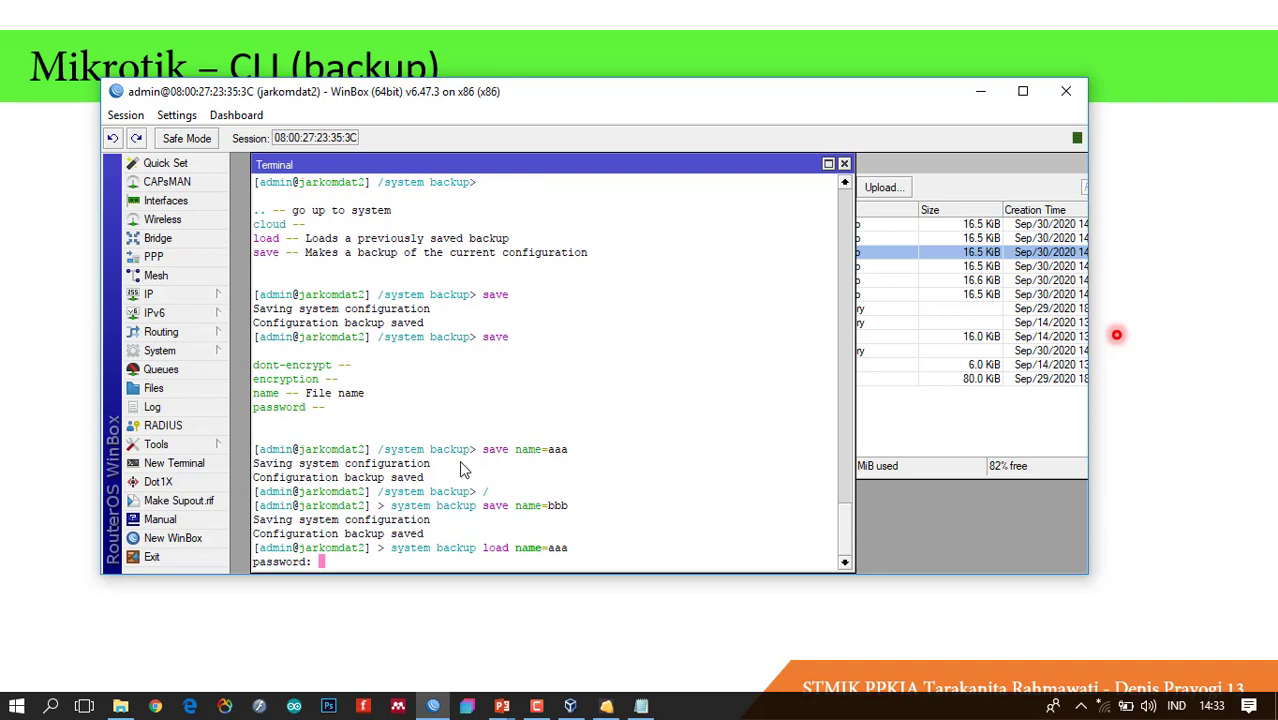
# Submit an empty backup password and answer y to restore and reboot.
pyautogui.press('ctrl')
pyautogui.press('ctrl')
pyautogui.press('ctrl')
pyautogui.click(913, 366)
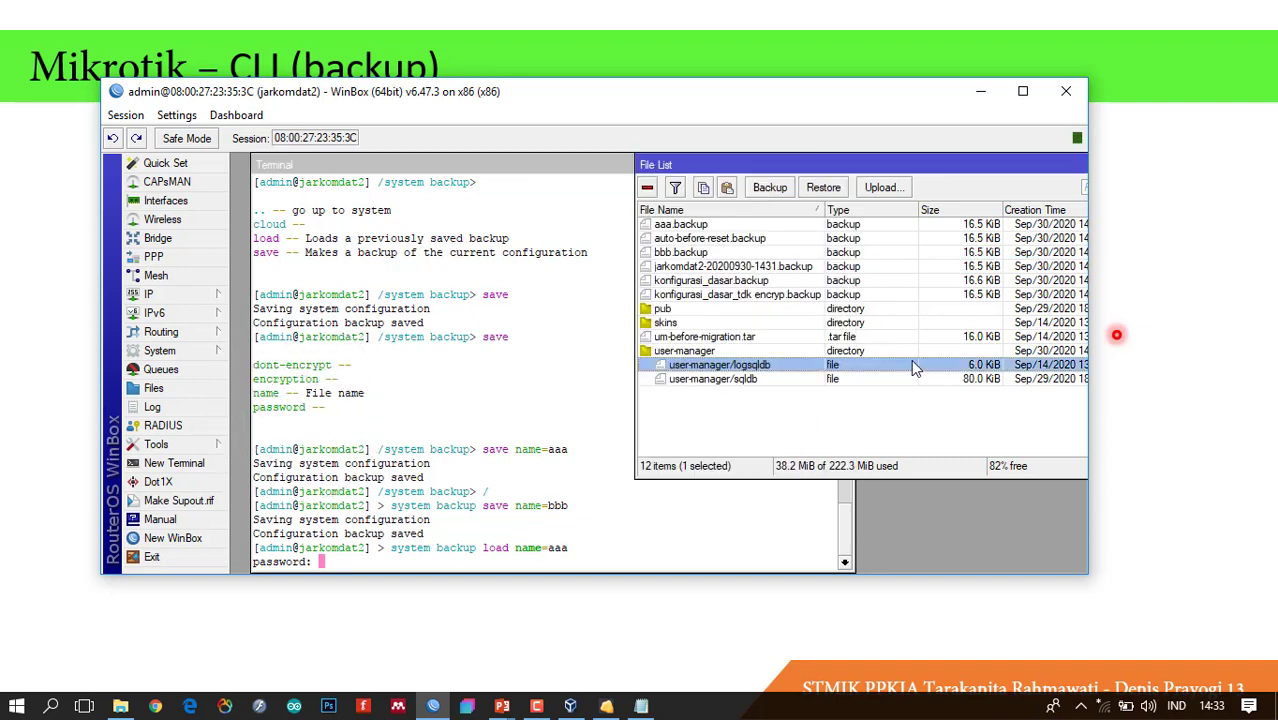
pyautogui.click(770, 188)
pyautogui.press('ctrl')
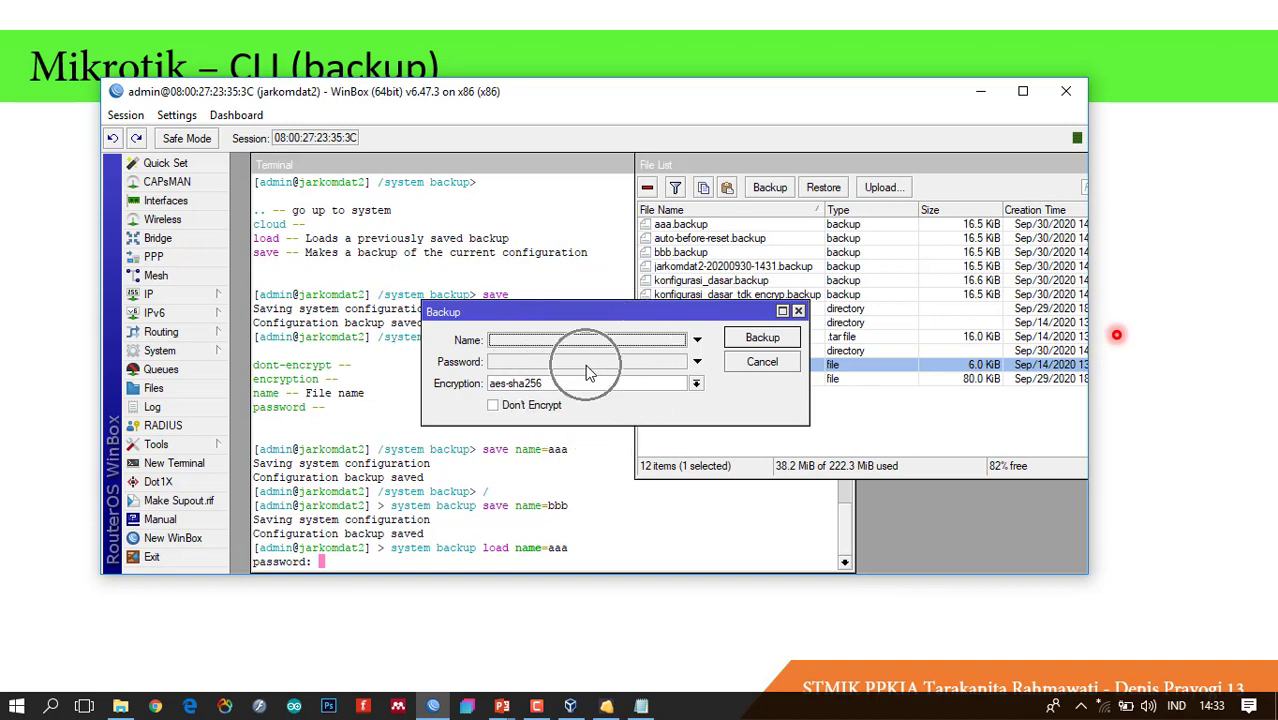
pyautogui.click(798, 311)
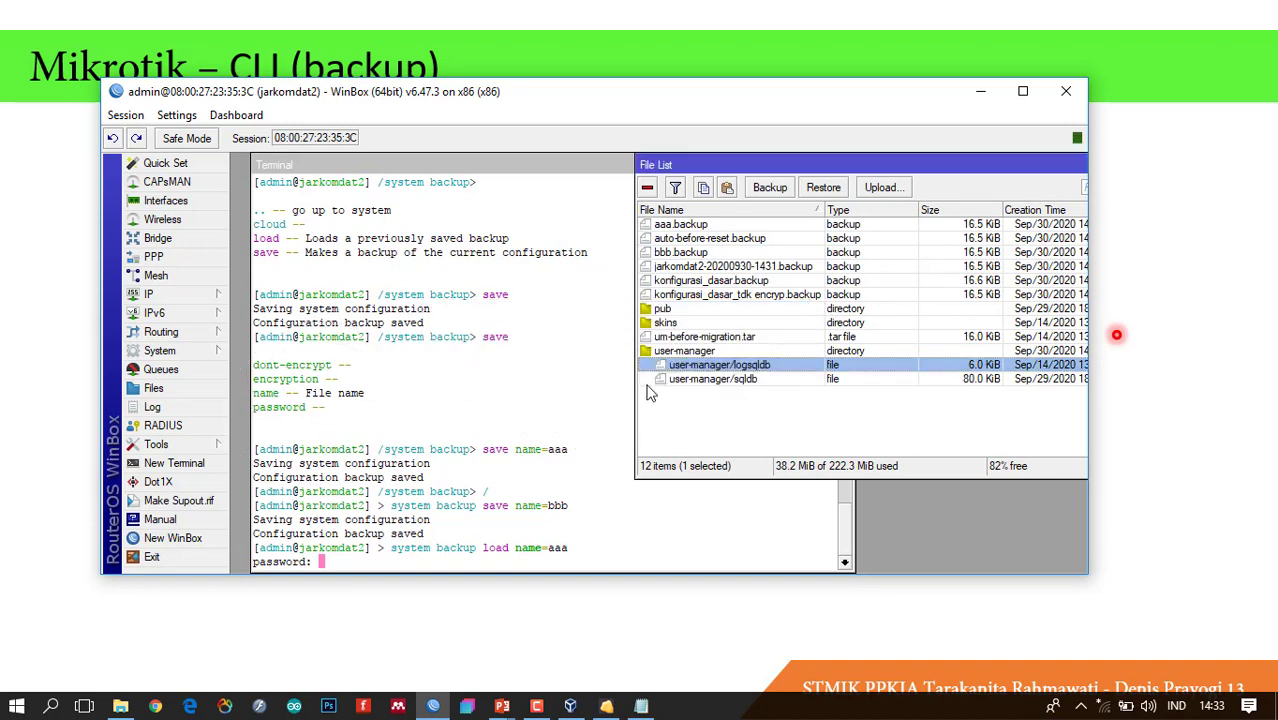
pyautogui.click(385, 556)
pyautogui.press('Return')
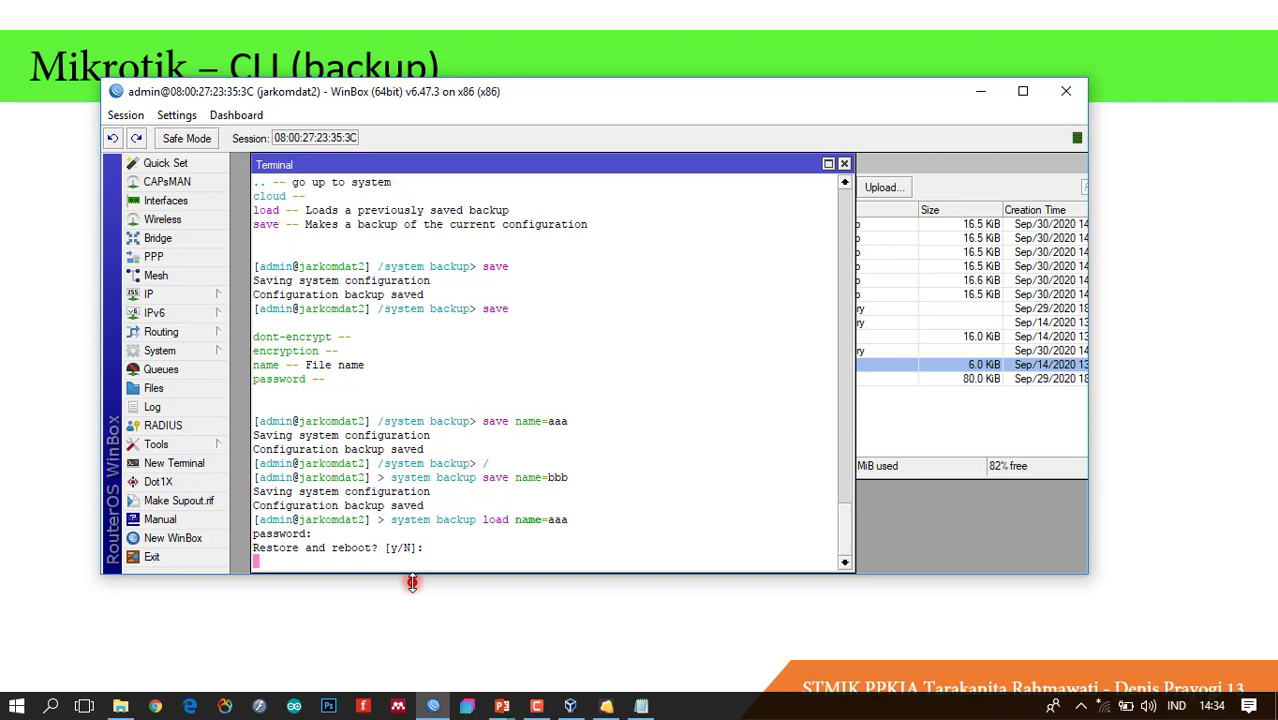
pyautogui.write('y')
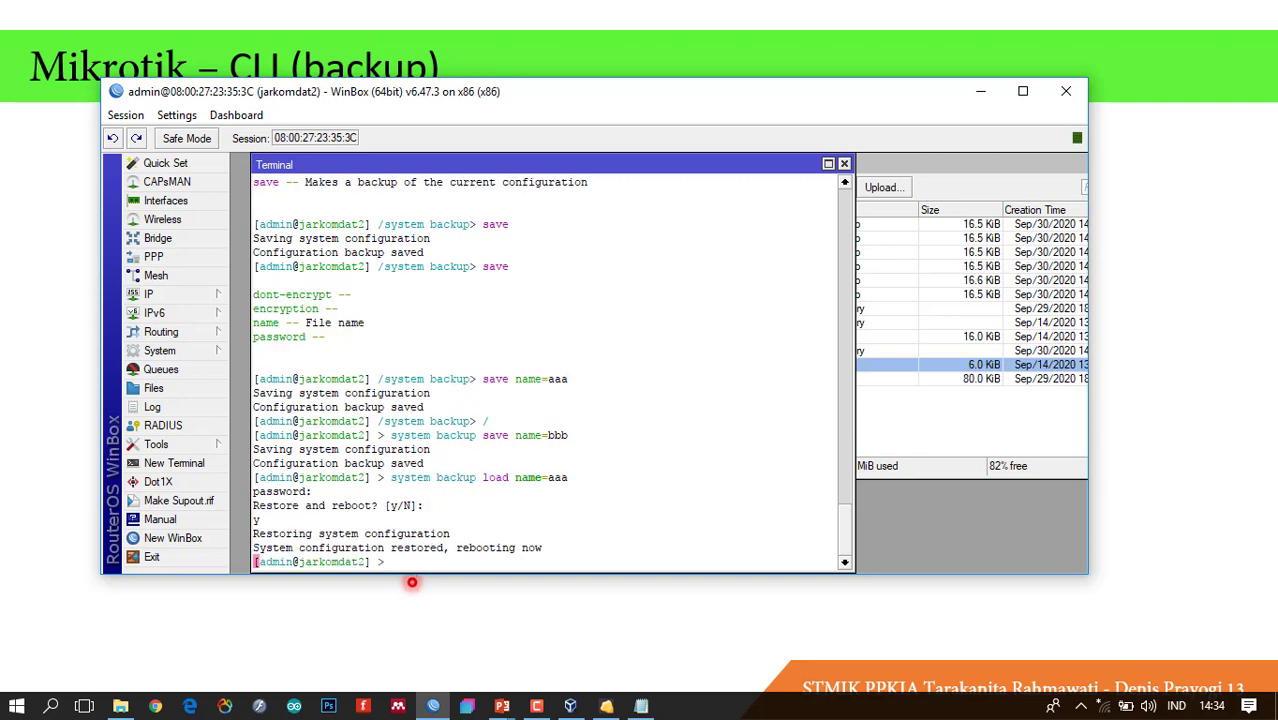
# Dismiss the VM mouse notice and abandon the dropped WinBox session.
pyautogui.click(607, 706)
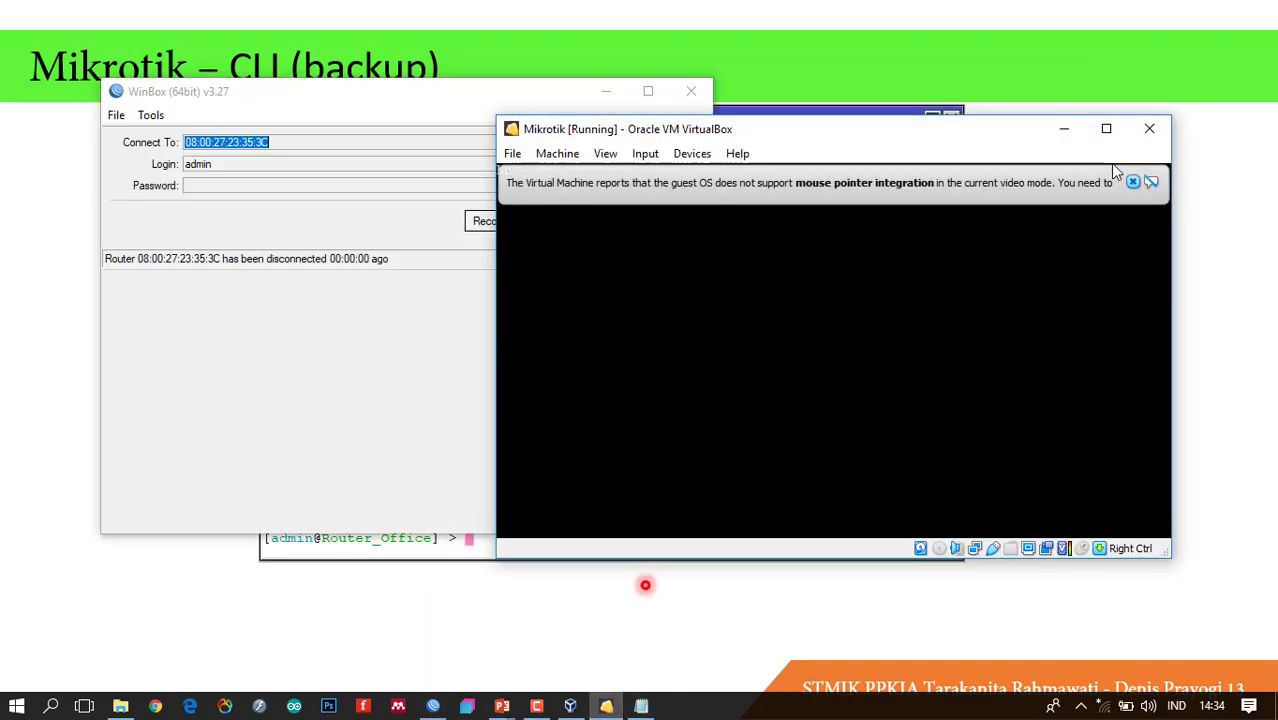
pyautogui.click(1133, 182)
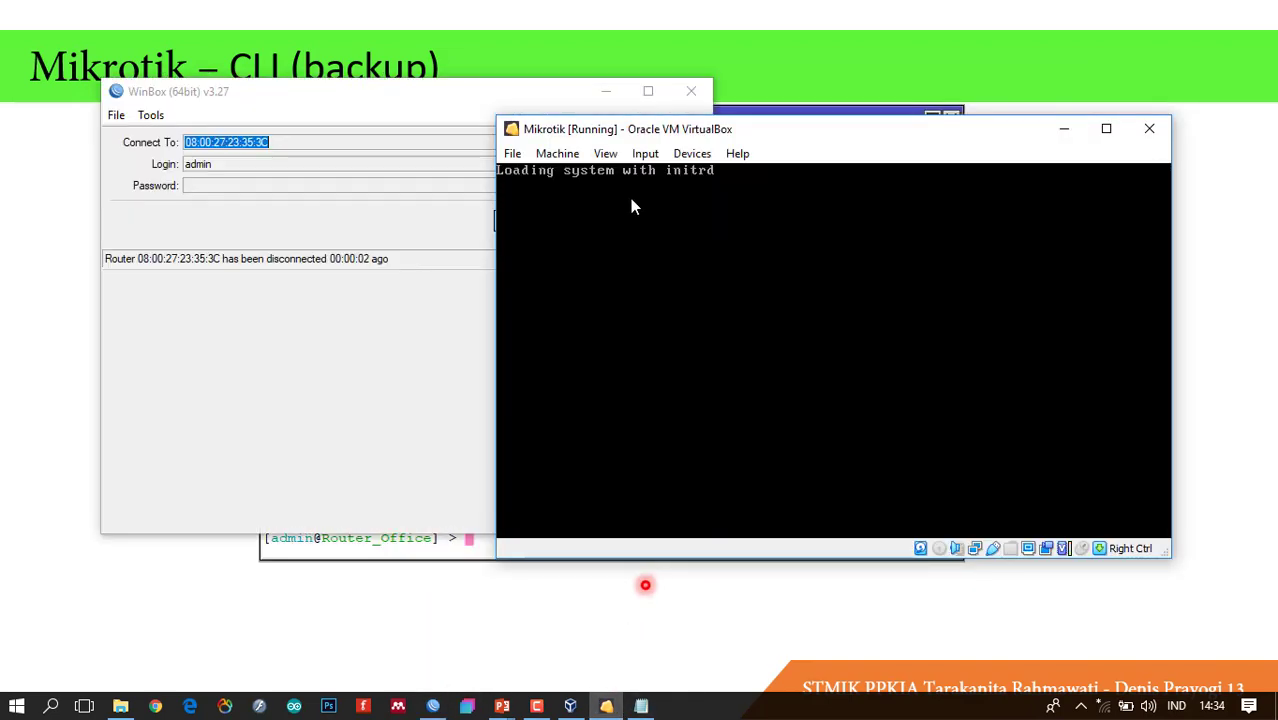
pyautogui.click(337, 342)
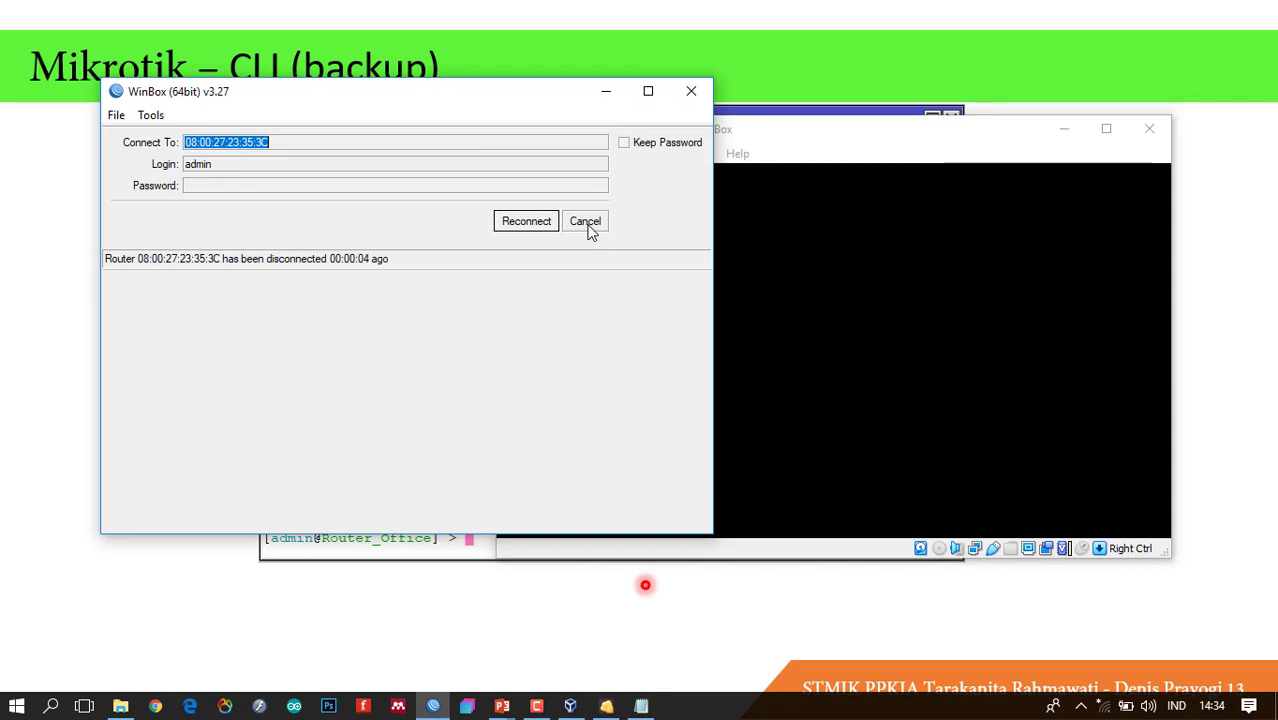
pyautogui.click(586, 222)
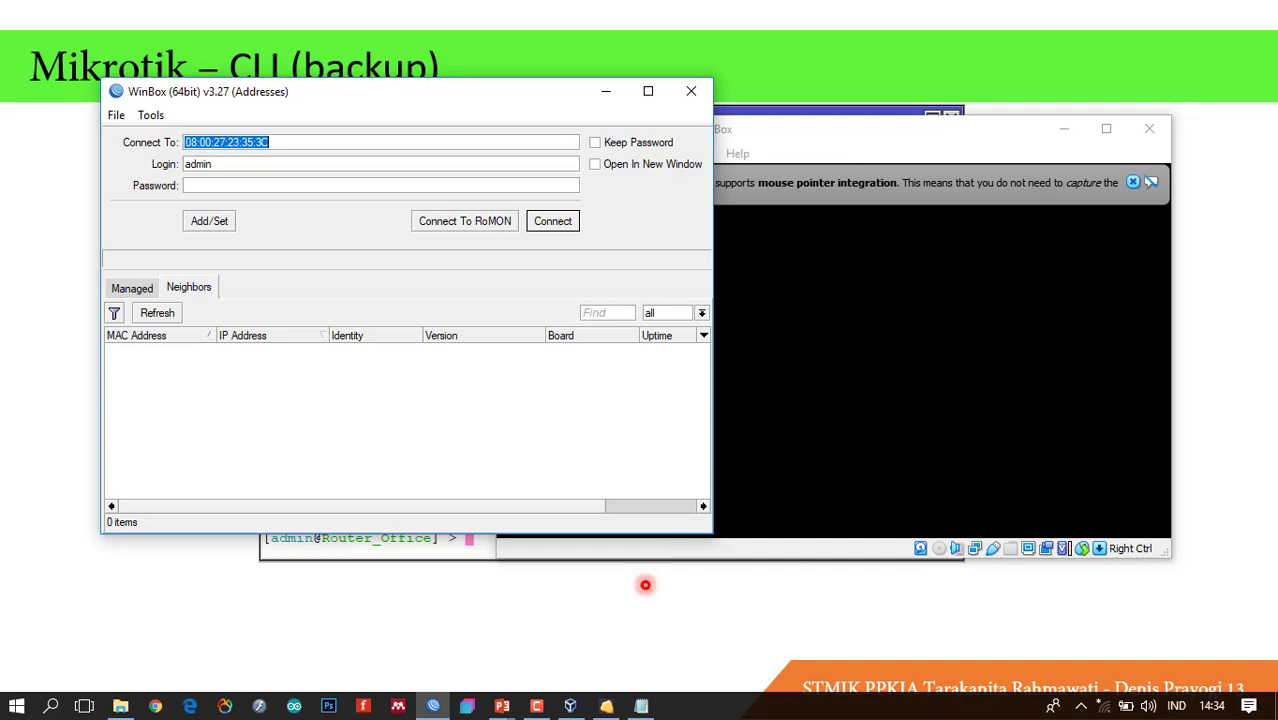
pyautogui.click(1080, 710)
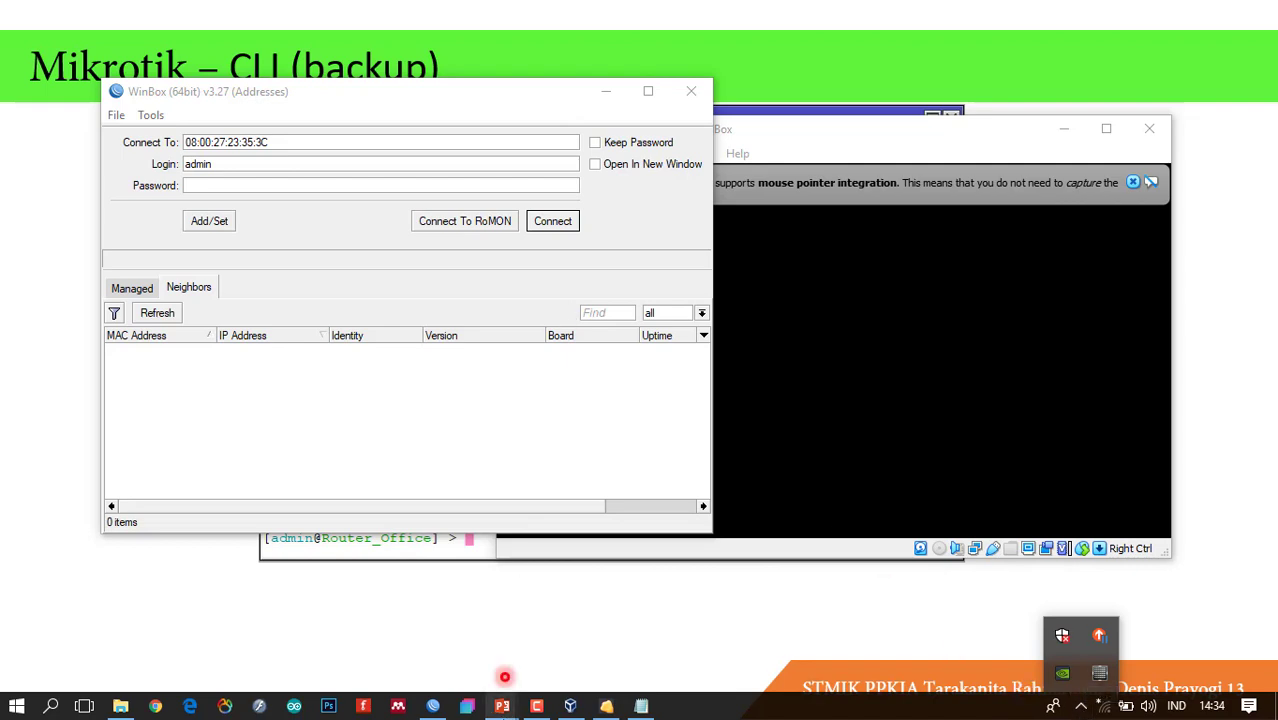
pyautogui.moveTo(530, 711)
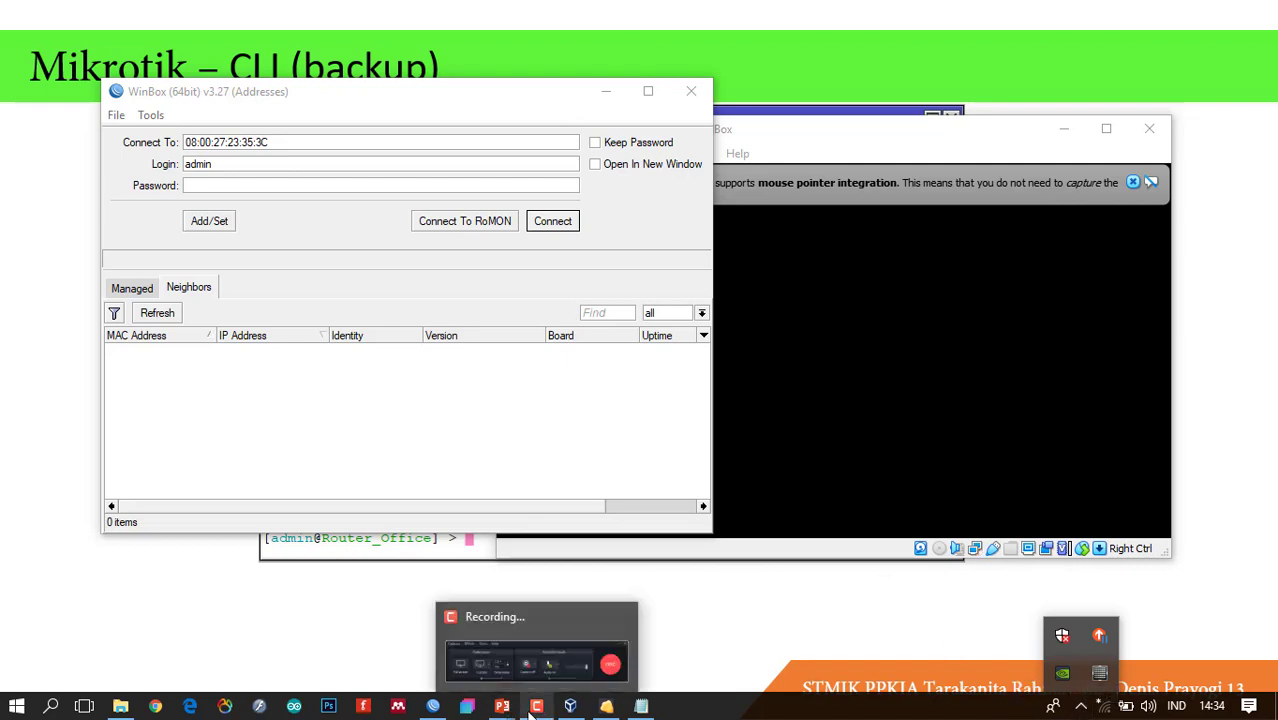
pyautogui.click(530, 708)
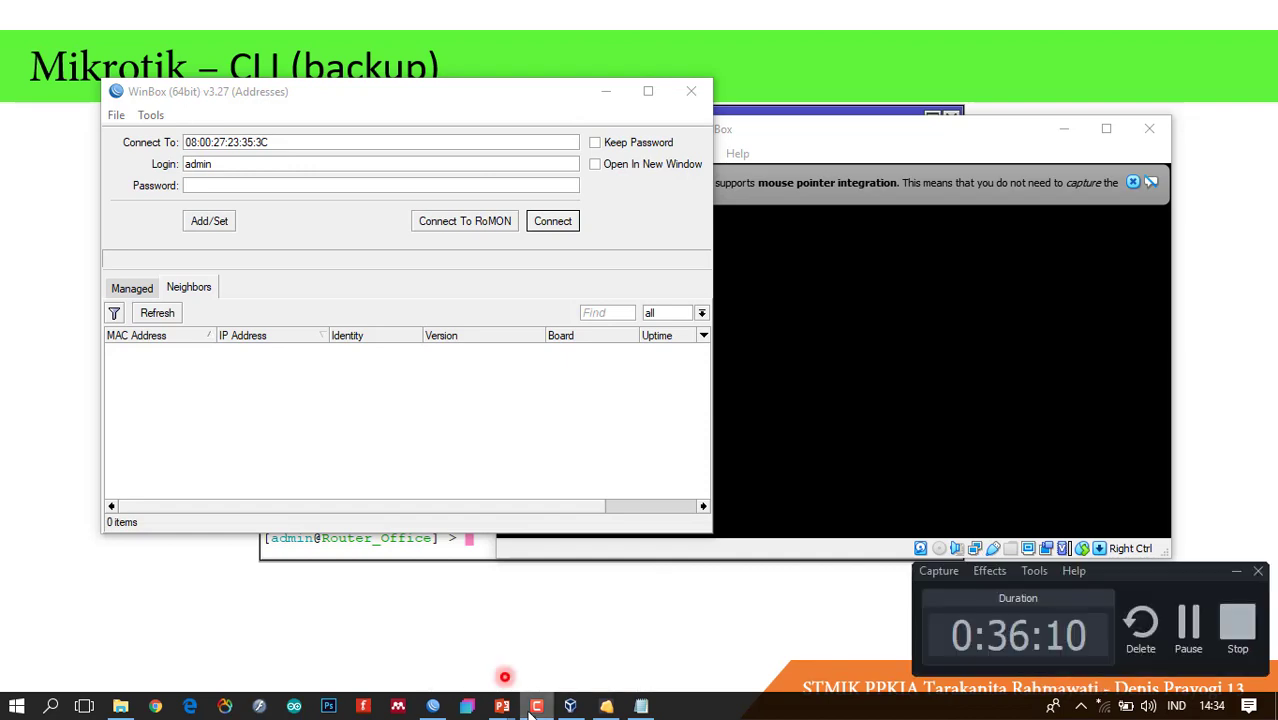
pyautogui.click(563, 108)
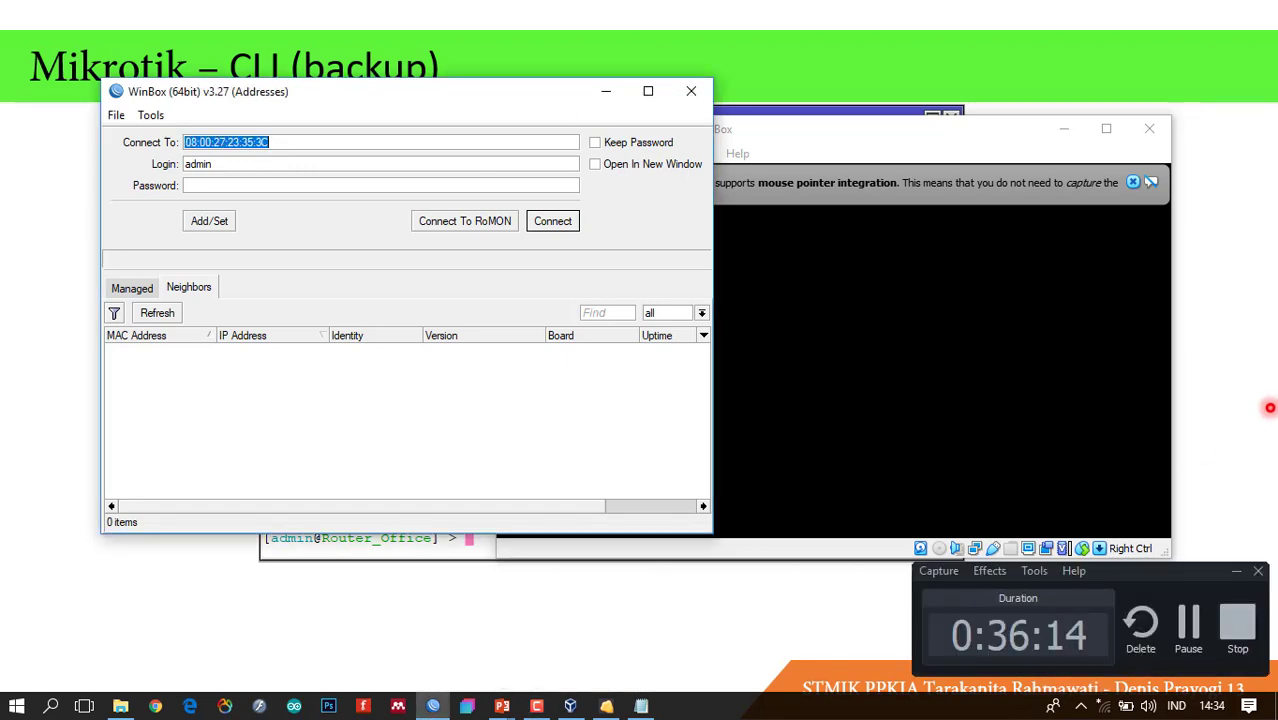
pyautogui.click(1236, 573)
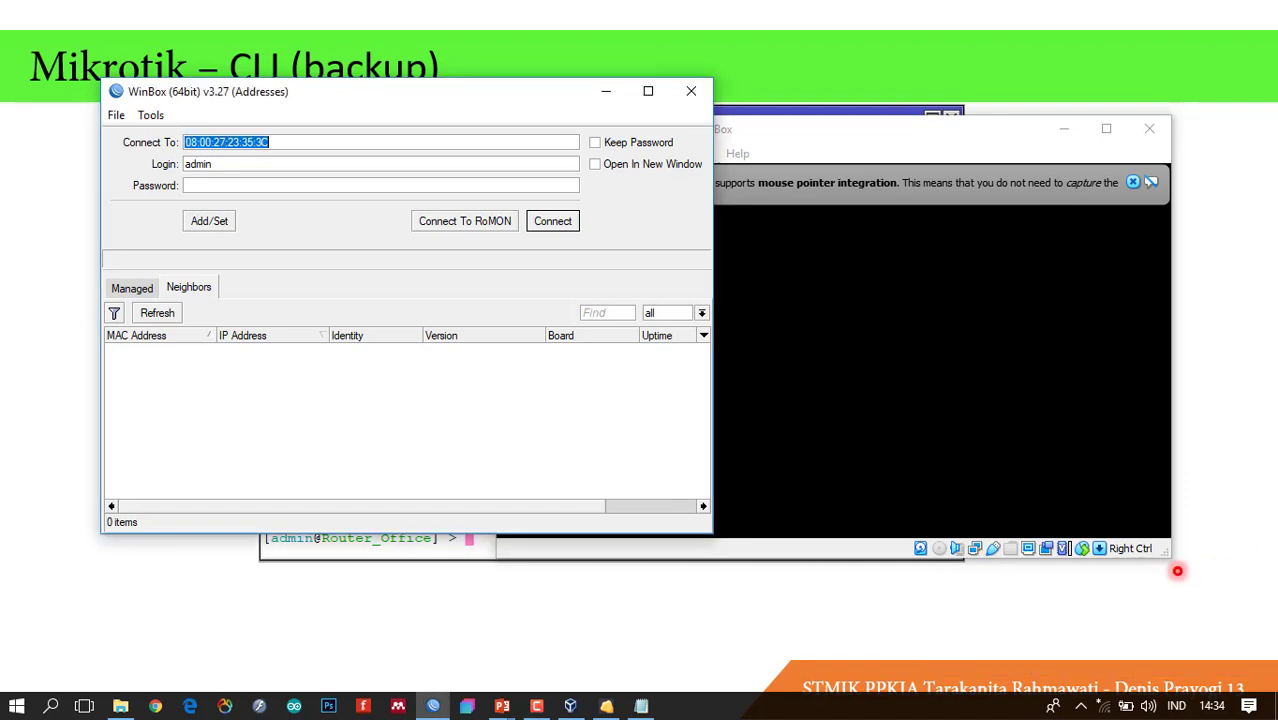
# Refresh Neighbors, connect to jarkomdat2 at 192.168.5.1, and dismiss the welcome notice.
pyautogui.click(171, 316)
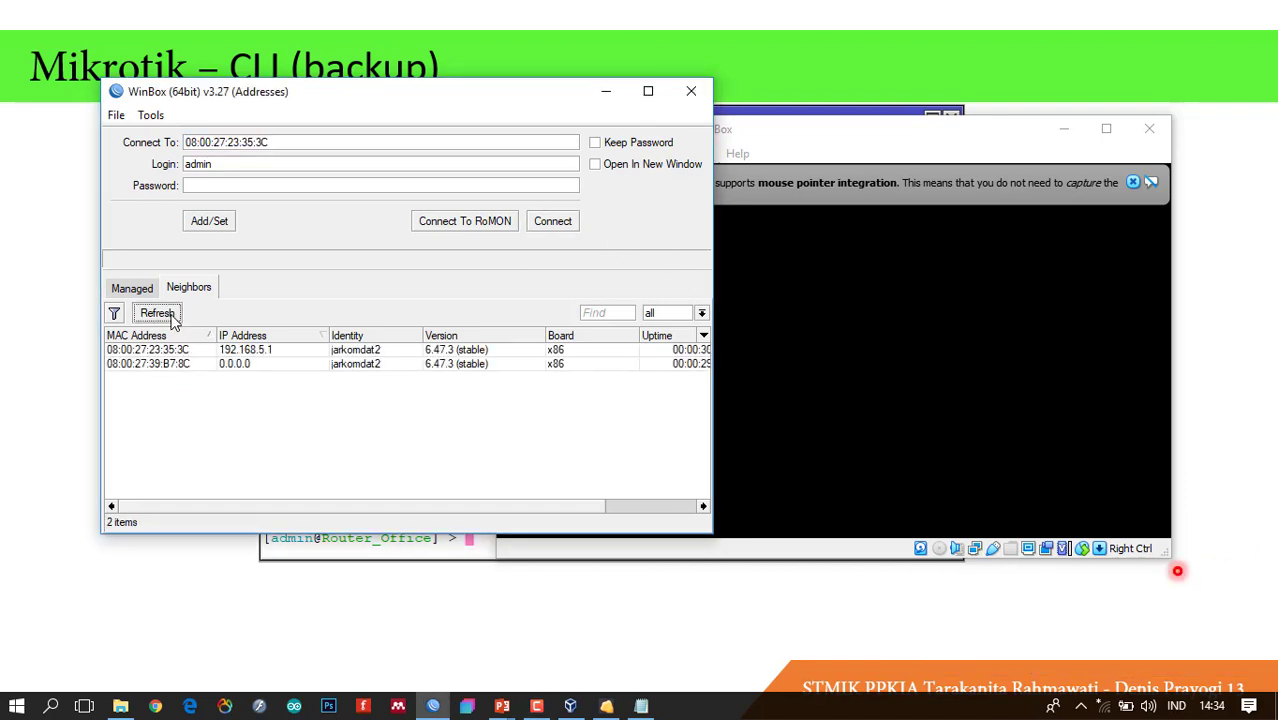
pyautogui.click(176, 354)
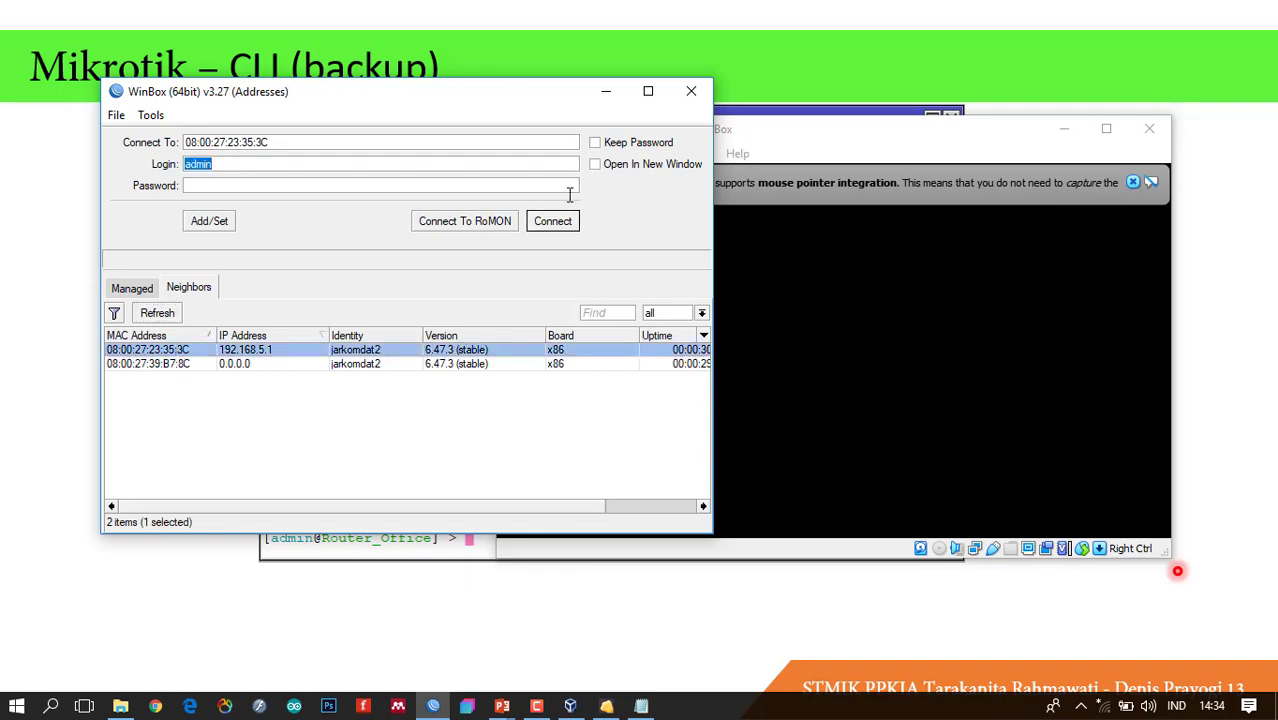
pyautogui.click(552, 224)
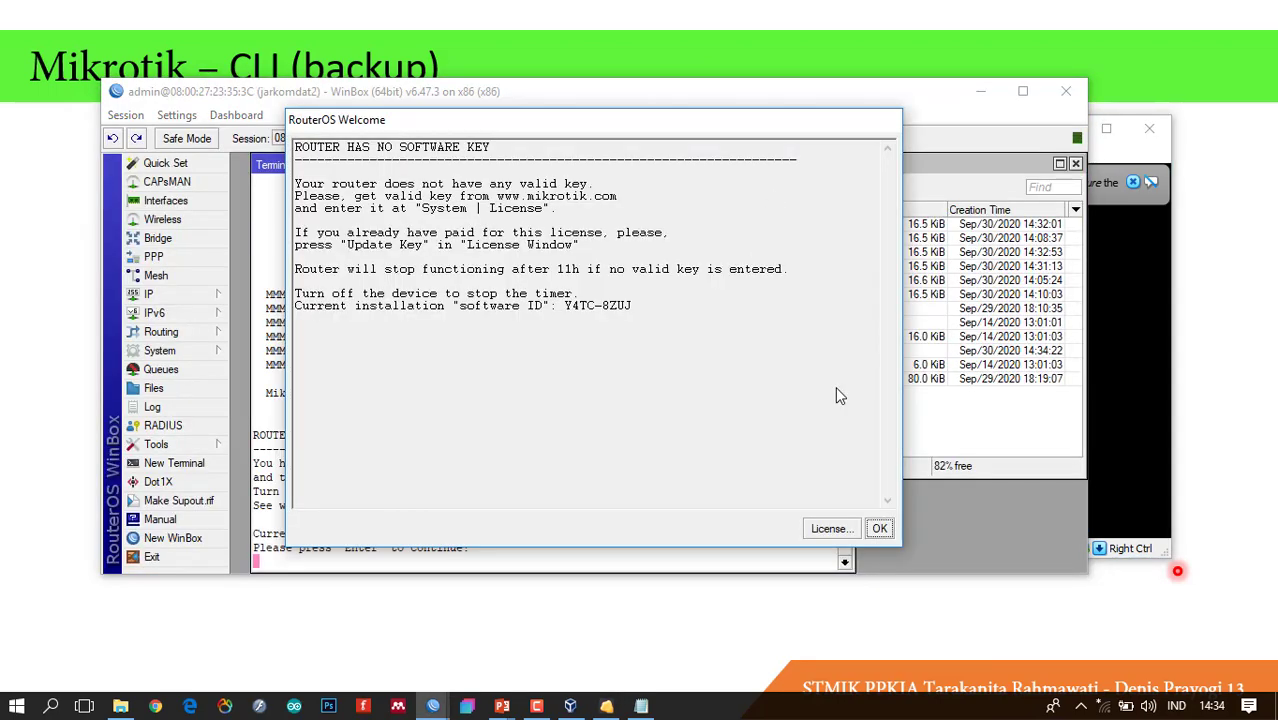
pyautogui.click(889, 528)
pyautogui.press('Return')
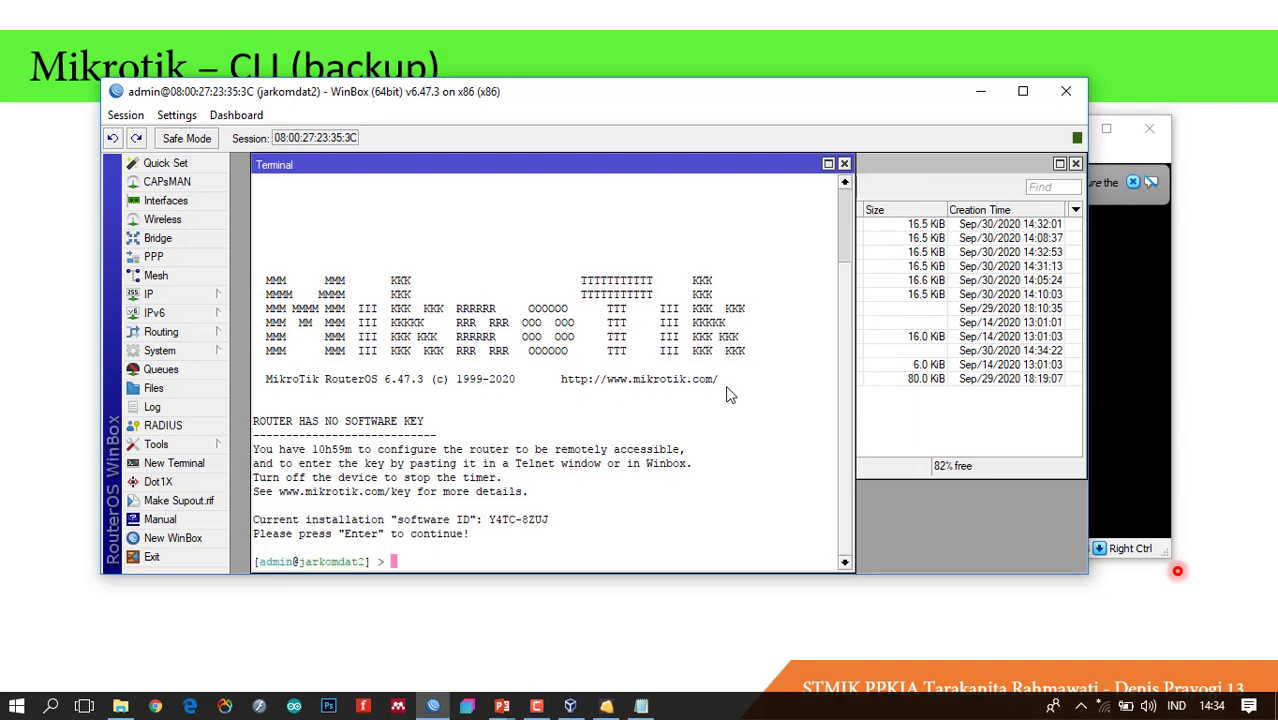
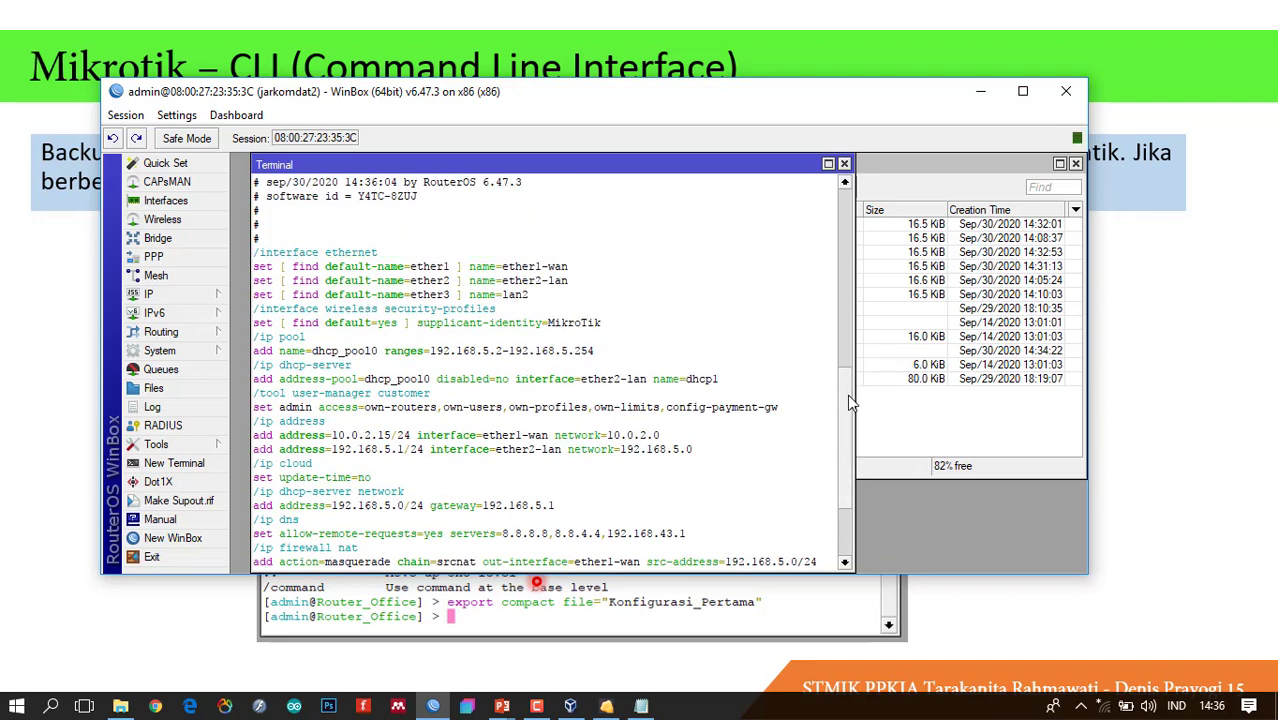
# Scroll the compact configuration export down to its end at the firewall NAT rules.
pyautogui.scroll(-3, 847, 387)
# Run 'export compact file=setting_export' in the terminal, correcting the misspelled compact option.
pyautogui.write('export ?')
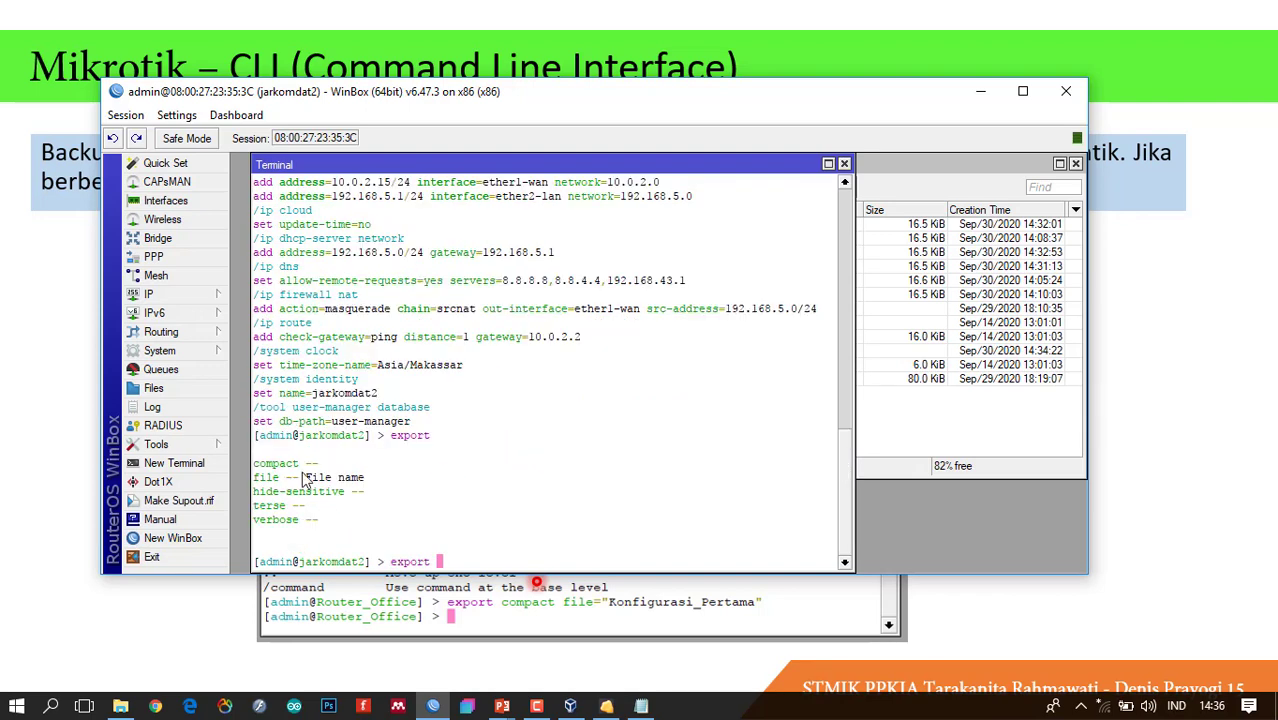
pyautogui.write('compacy')
pyautogui.press('BackSpace')
pyautogui.write('t file')
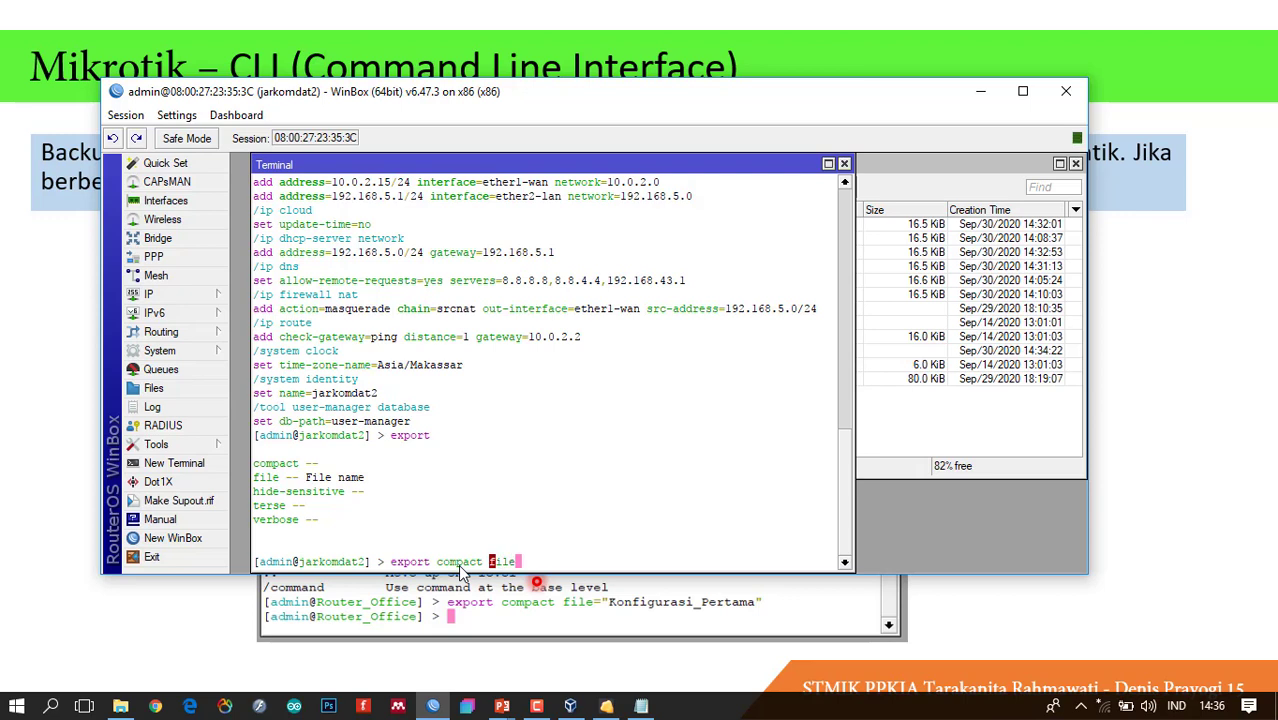
pyautogui.write('=se')
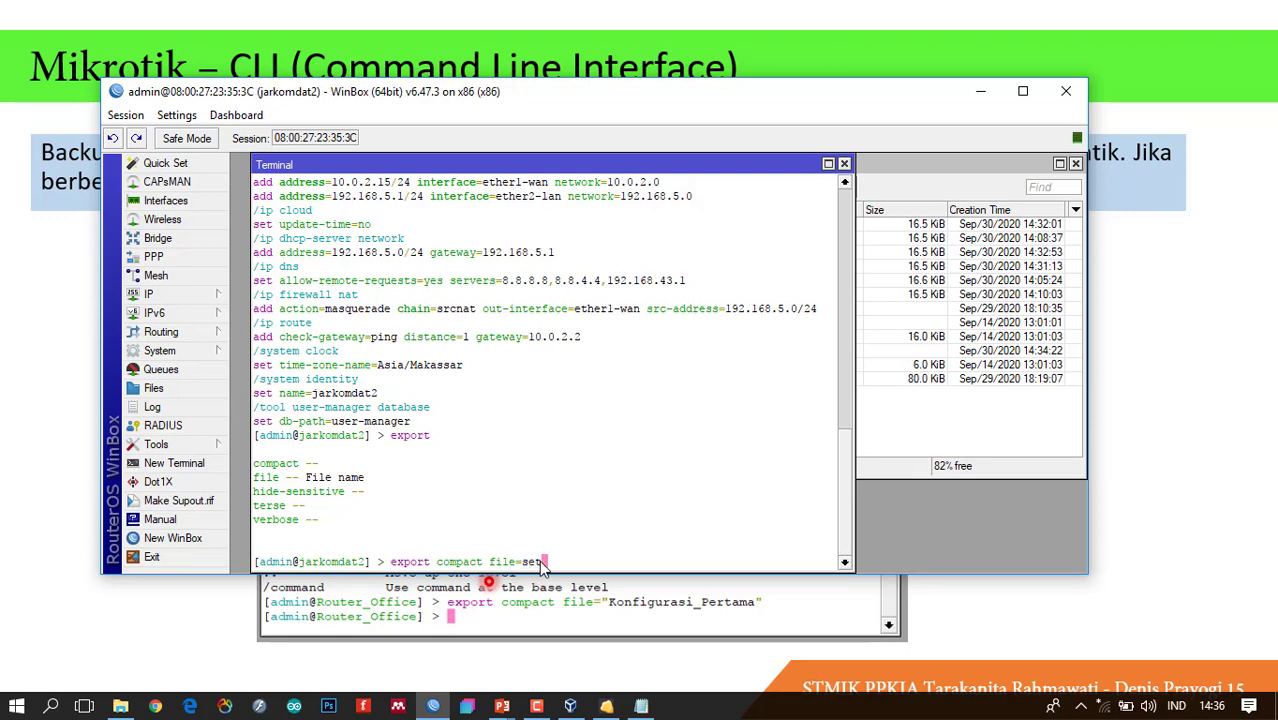
pyautogui.write('tting_export')
pyautogui.press('Return')
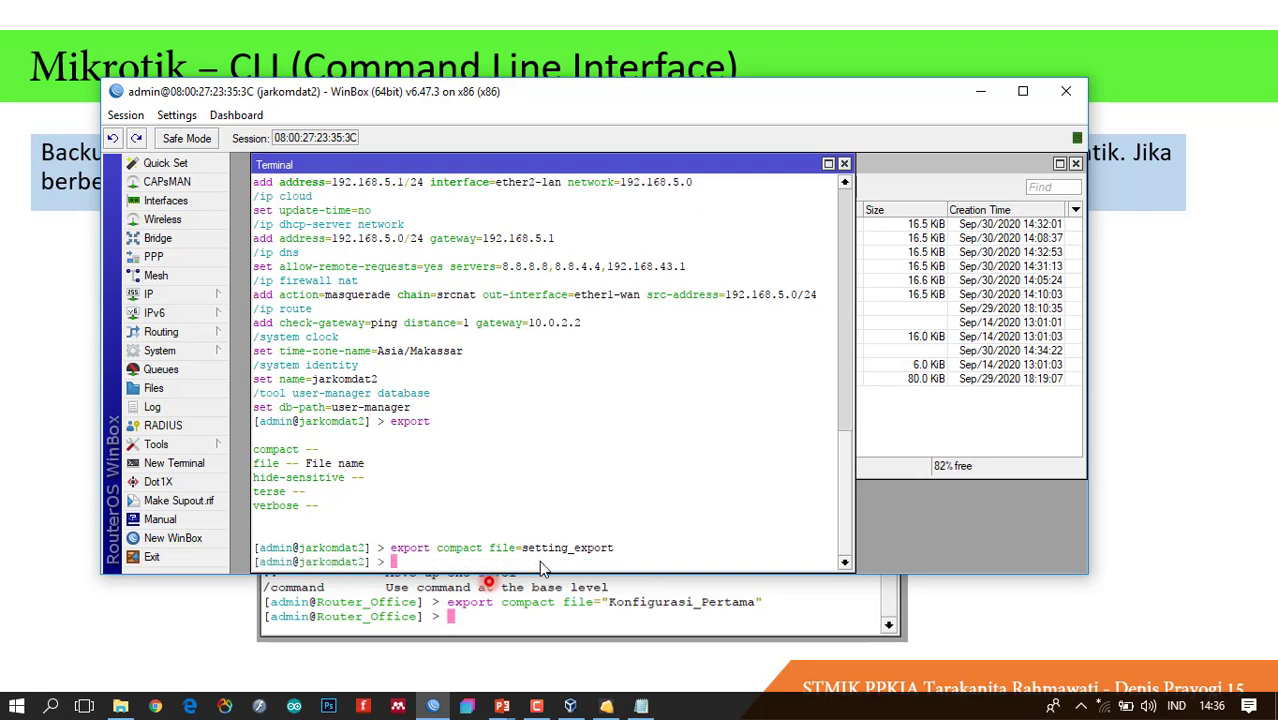
# Download setting_export.rsc from the router's File List to the PC's Desktop folder.
pyautogui.click(924, 440)
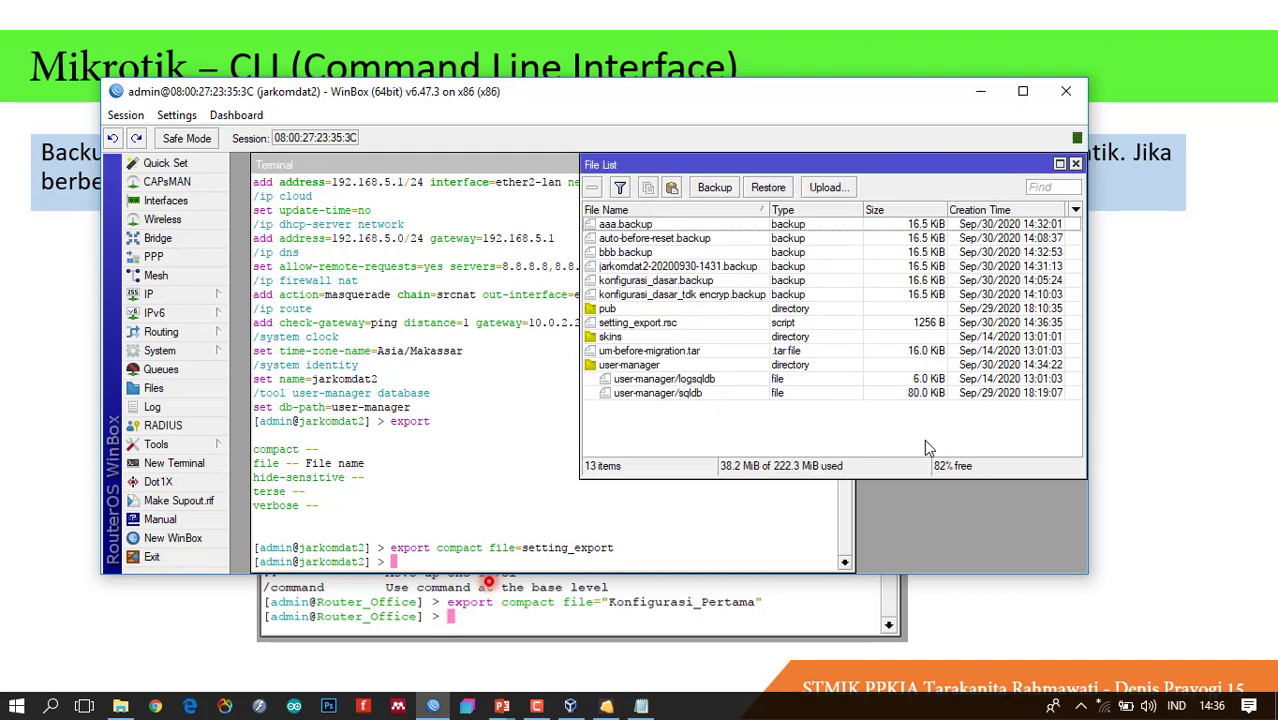
pyautogui.click(645, 326)
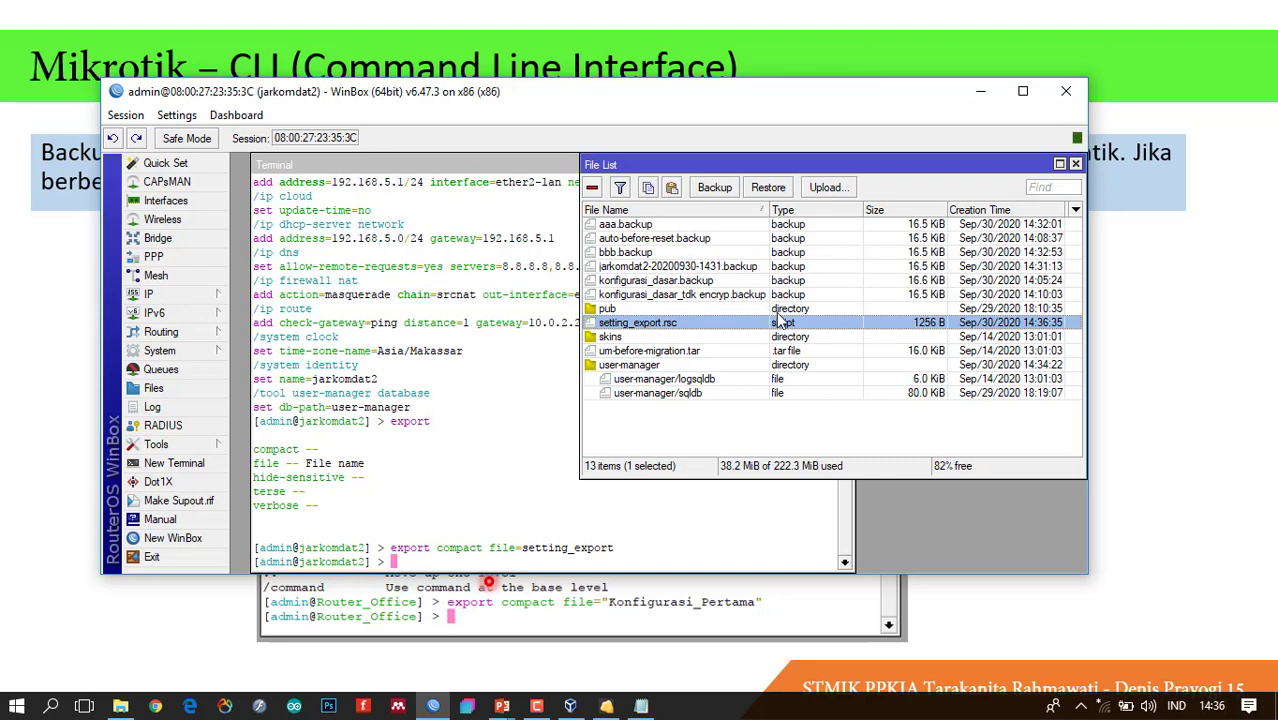
pyautogui.rightClick(645, 327)
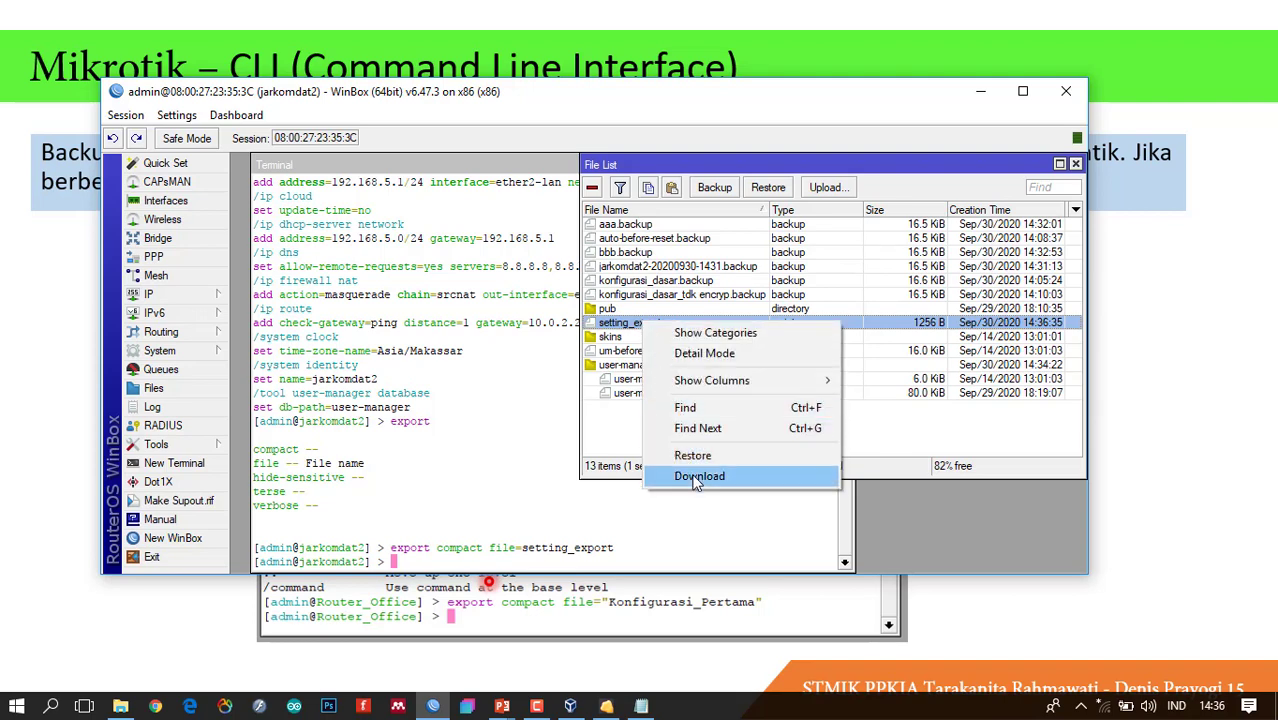
pyautogui.click(697, 476)
pyautogui.click(545, 285)
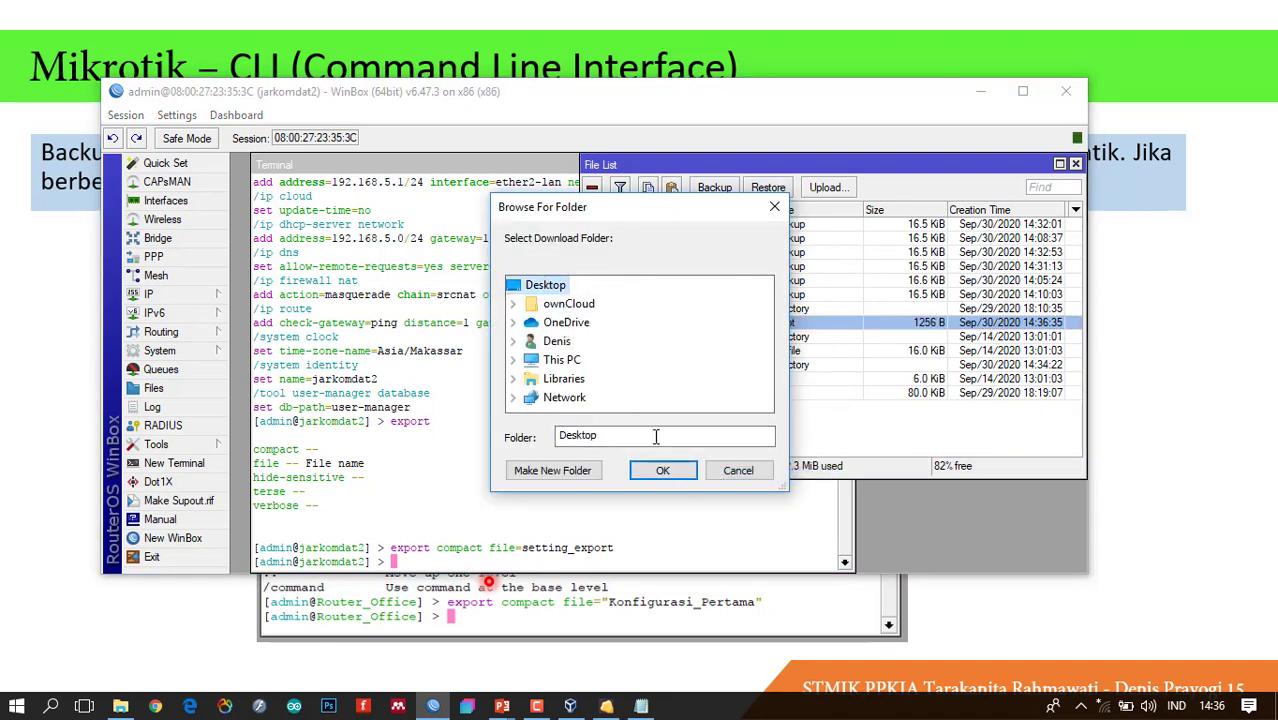
pyautogui.click(662, 470)
pyautogui.moveTo(120, 706)
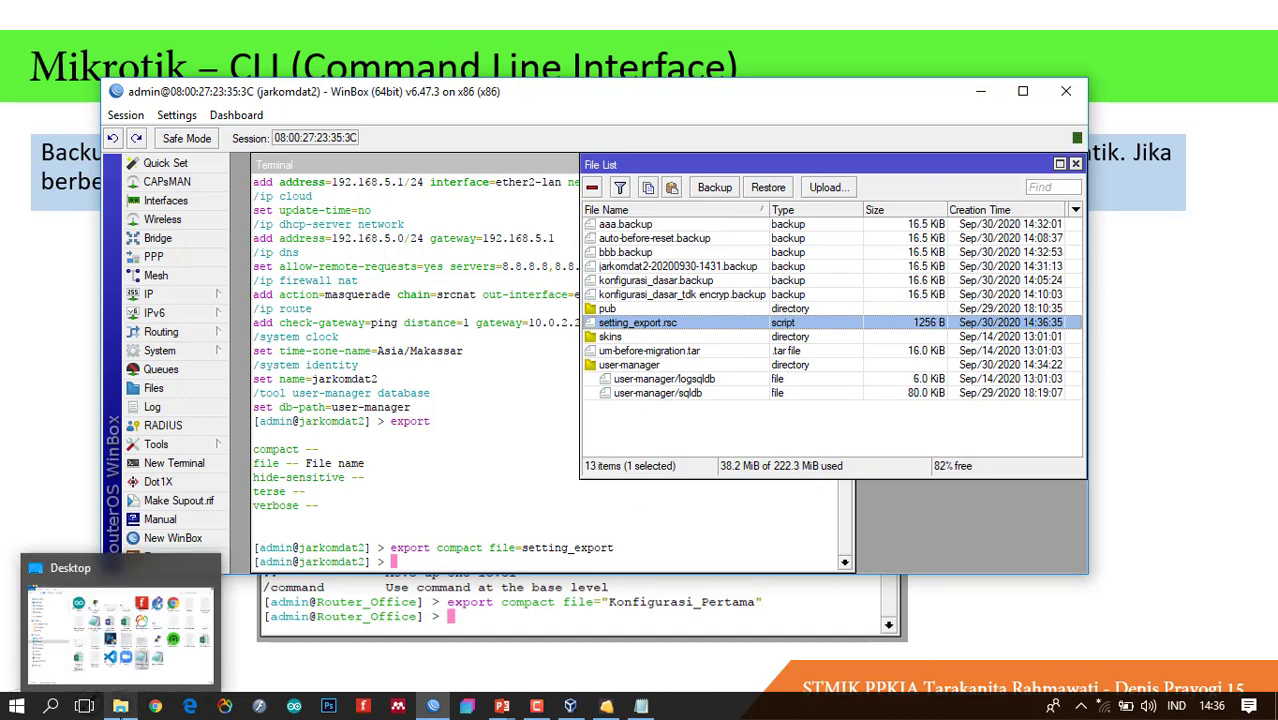
# Switch to the Desktop folder window showing the downloaded setting_export.rsc (1.22 KB).
pyautogui.click(120, 706)
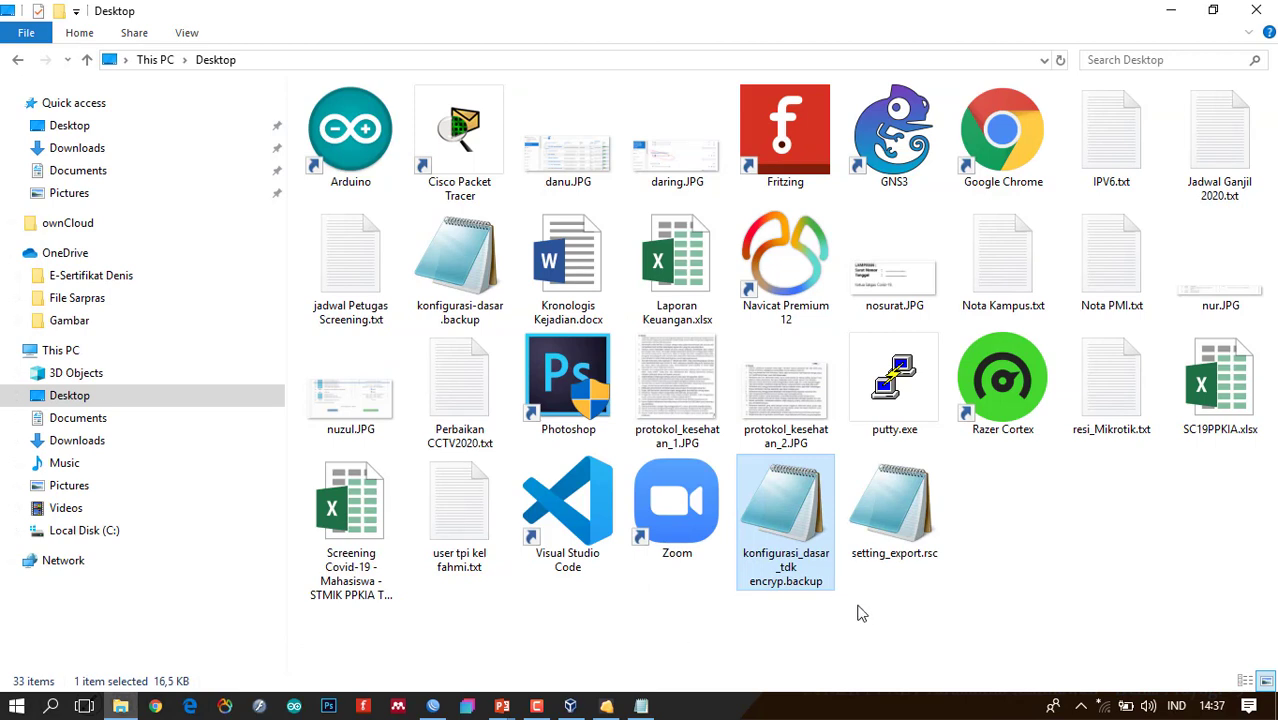
pyautogui.moveTo(938, 564)
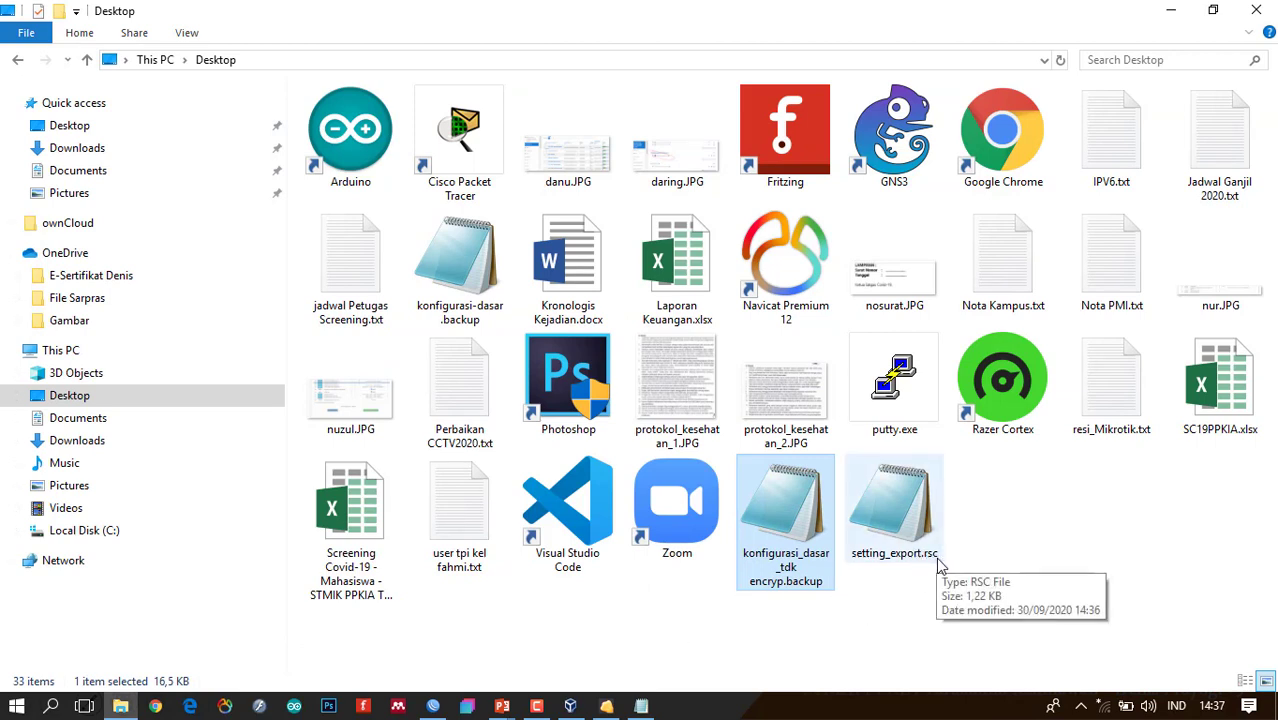
pyautogui.press('ctrl')
pyautogui.press('ctrl')
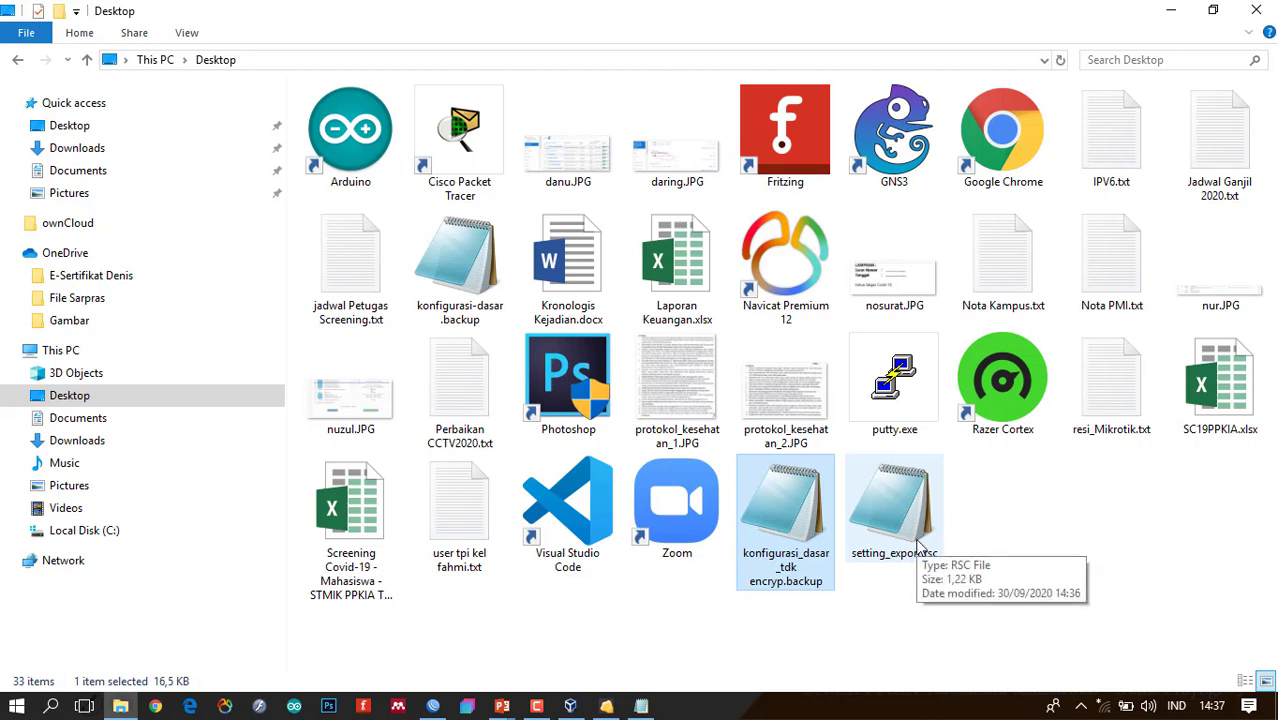
# Open setting_export.rsc in Notepad, highlight the ether1 to ether1-wan rename line, then minimize it.
pyautogui.doubleClick(918, 544)
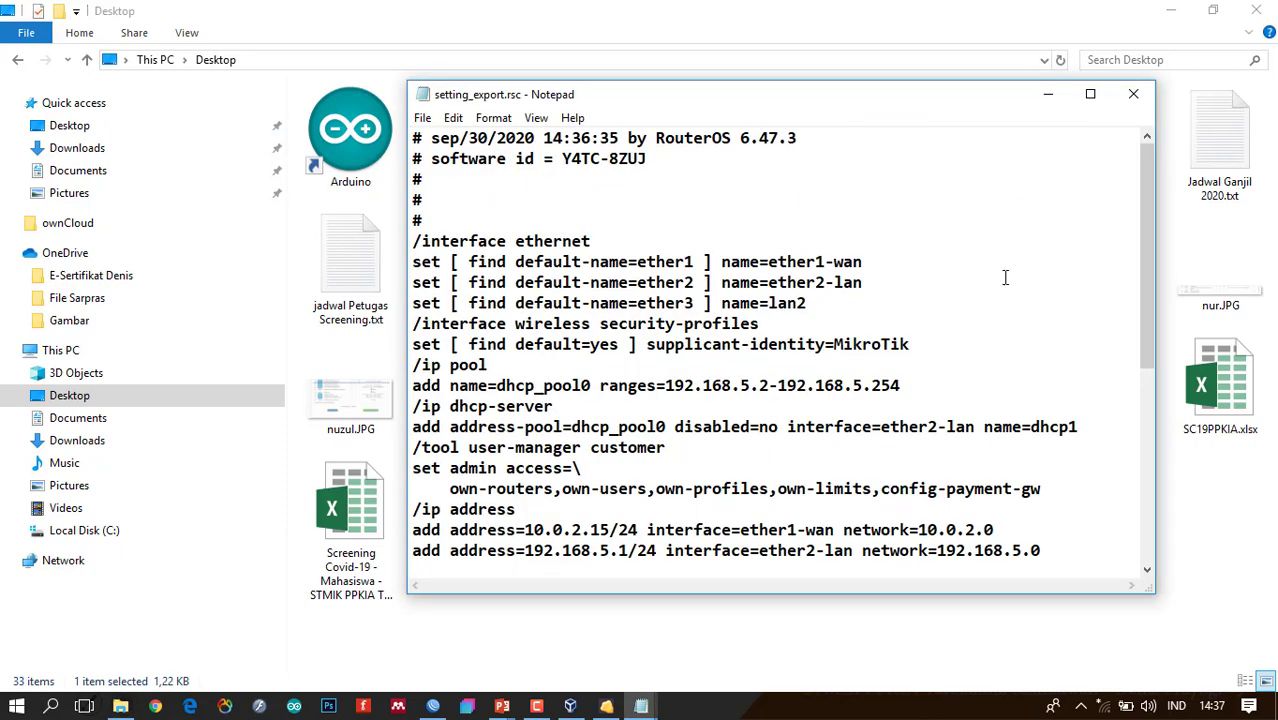
pyautogui.moveTo(1146, 212); pyautogui.dragTo(1153, 178)
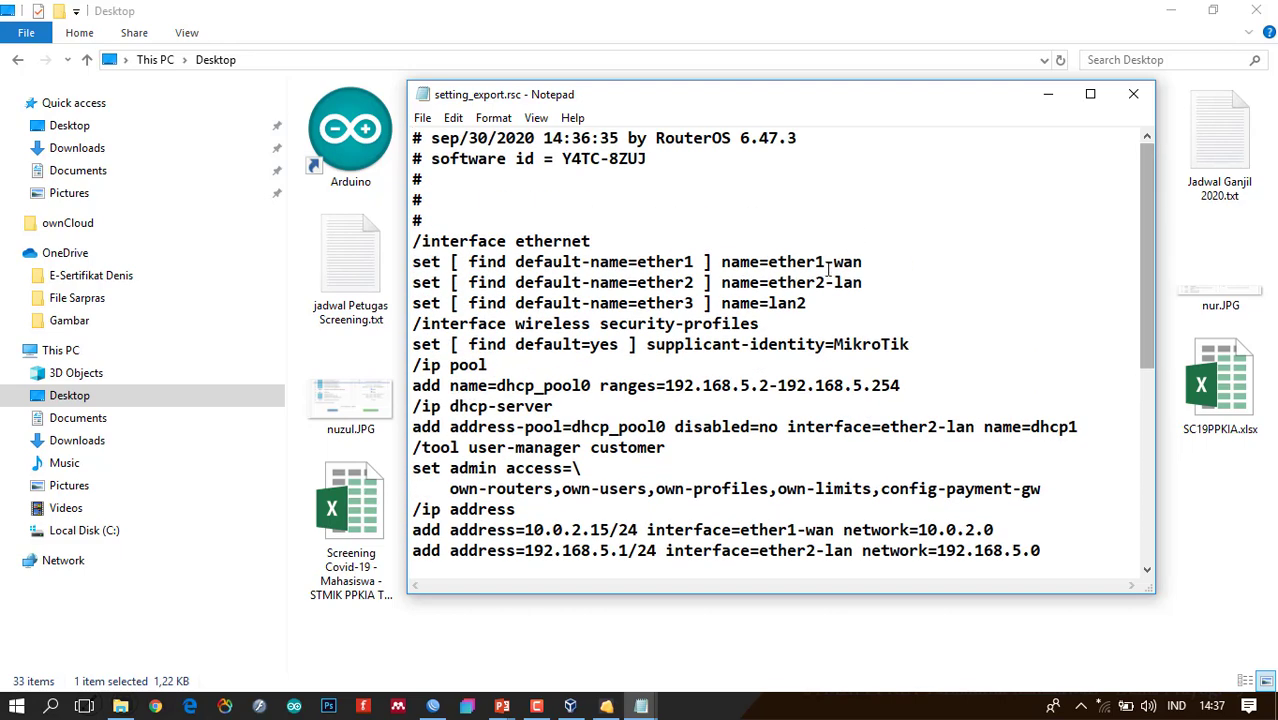
pyautogui.moveTo(870, 265); pyautogui.dragTo(393, 265)
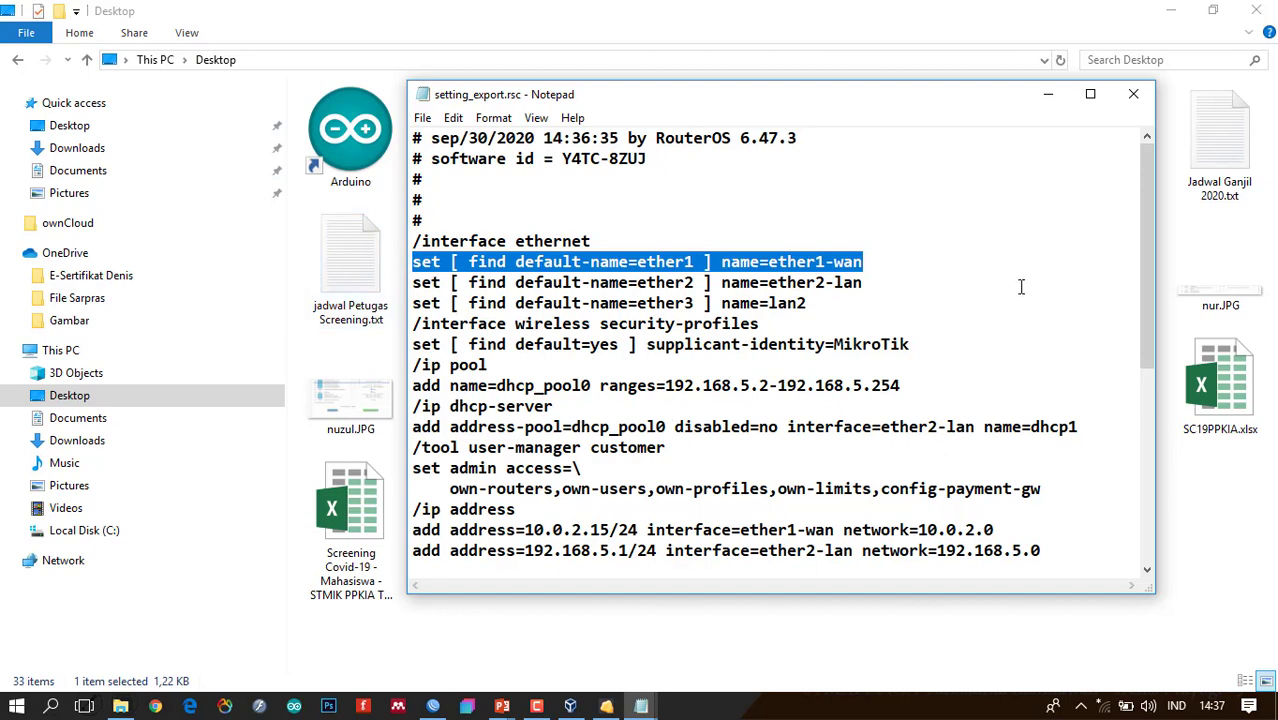
pyautogui.click(1049, 95)
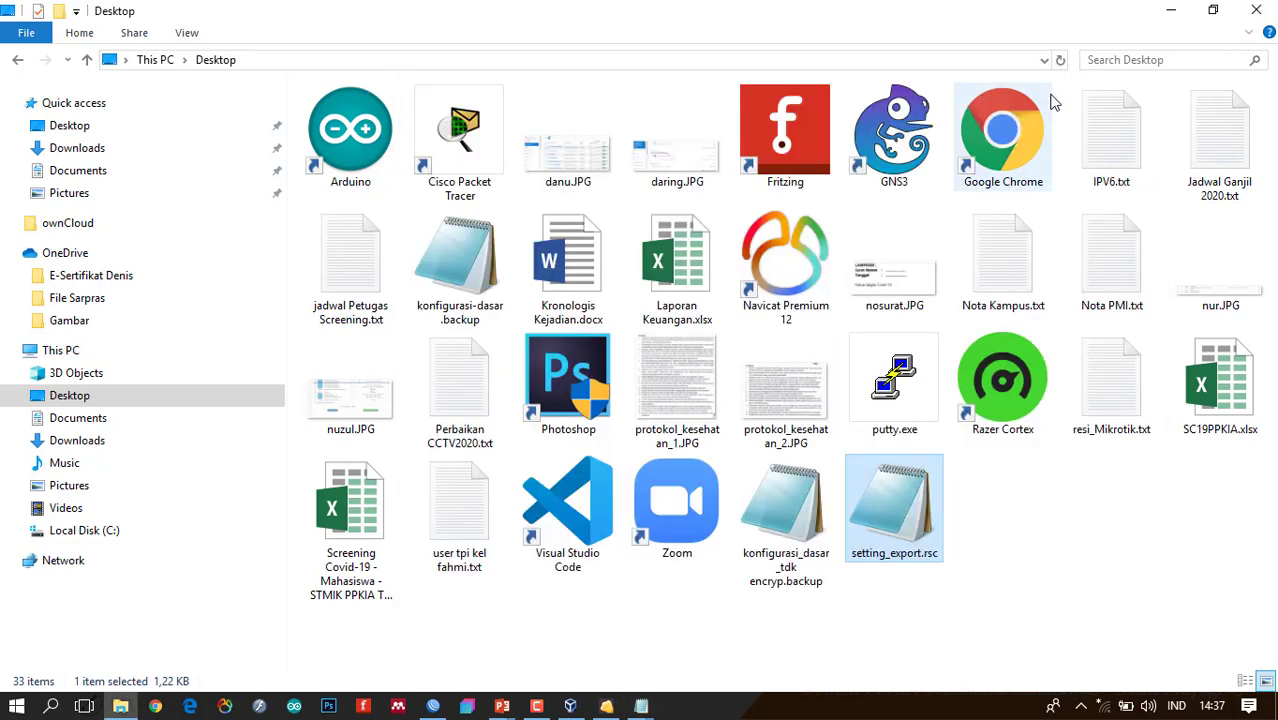
pyautogui.hotkey('alt', 'Tab')
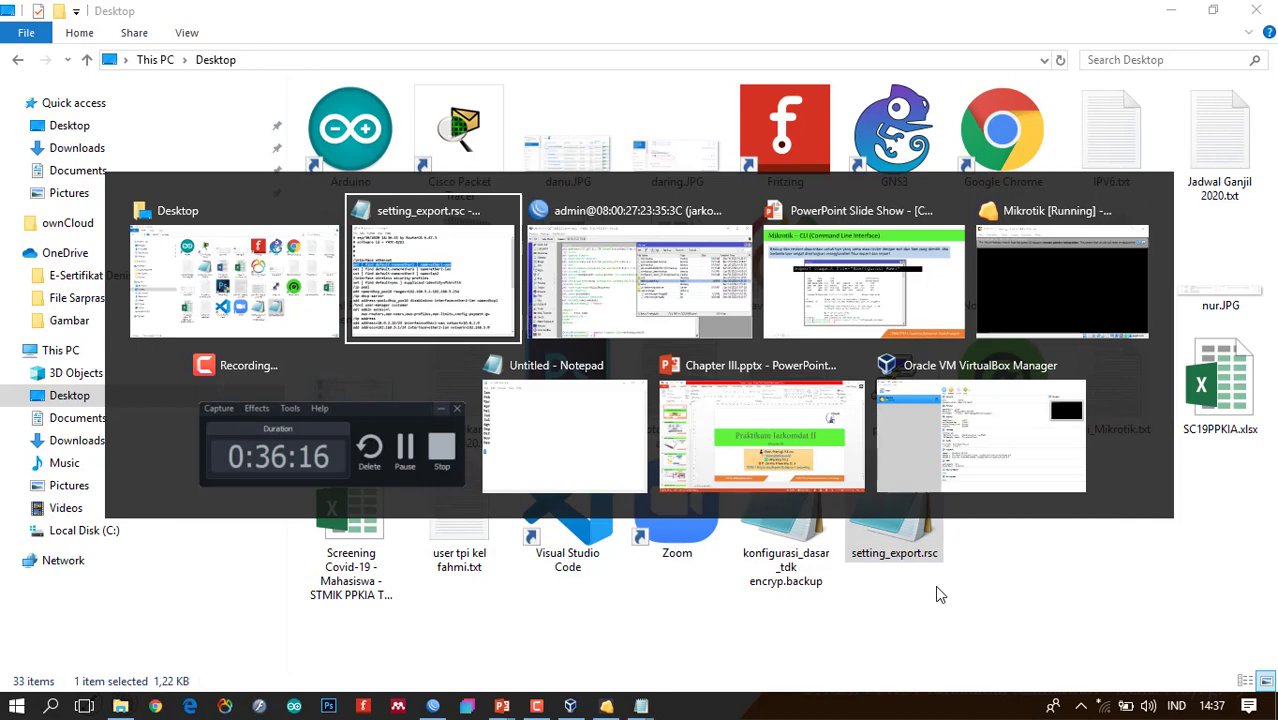
# Advance the PowerPoint slide show to slide 16 on importing Konfigurasi_Pertama.rsc, then return to WinBox.
pyautogui.hotkey('alt', 'Tab')
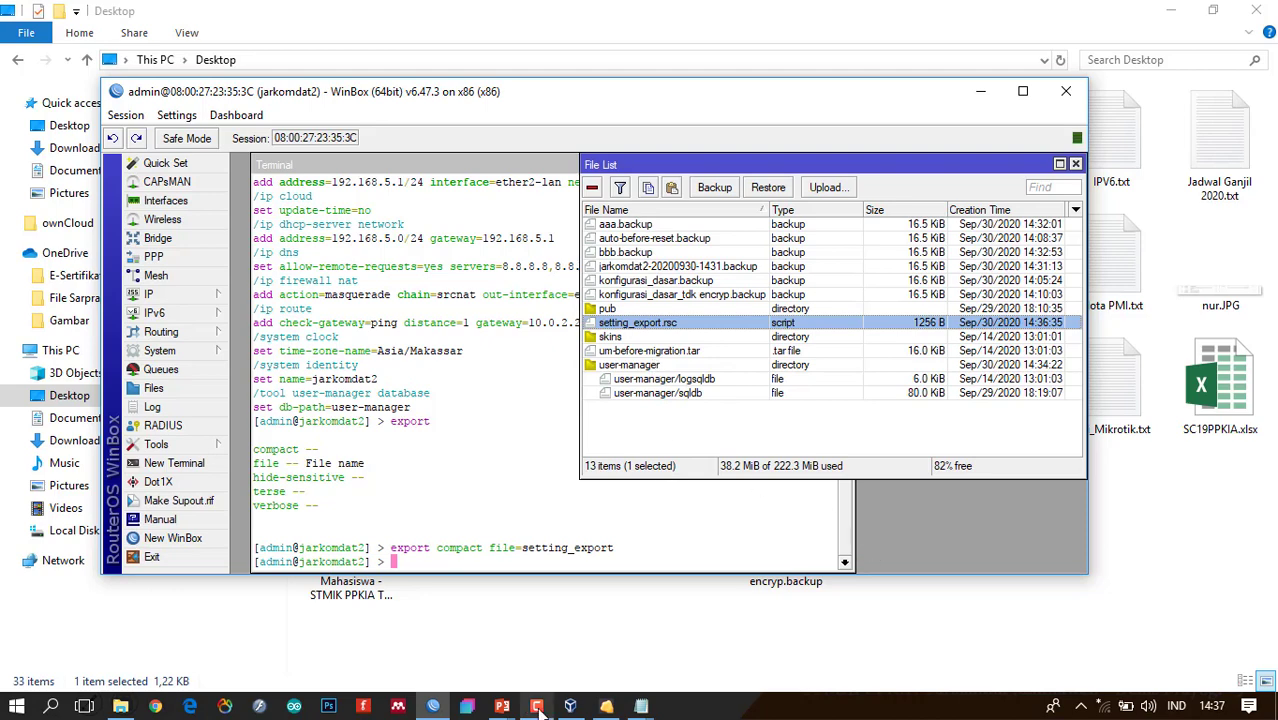
pyautogui.moveTo(502, 706)
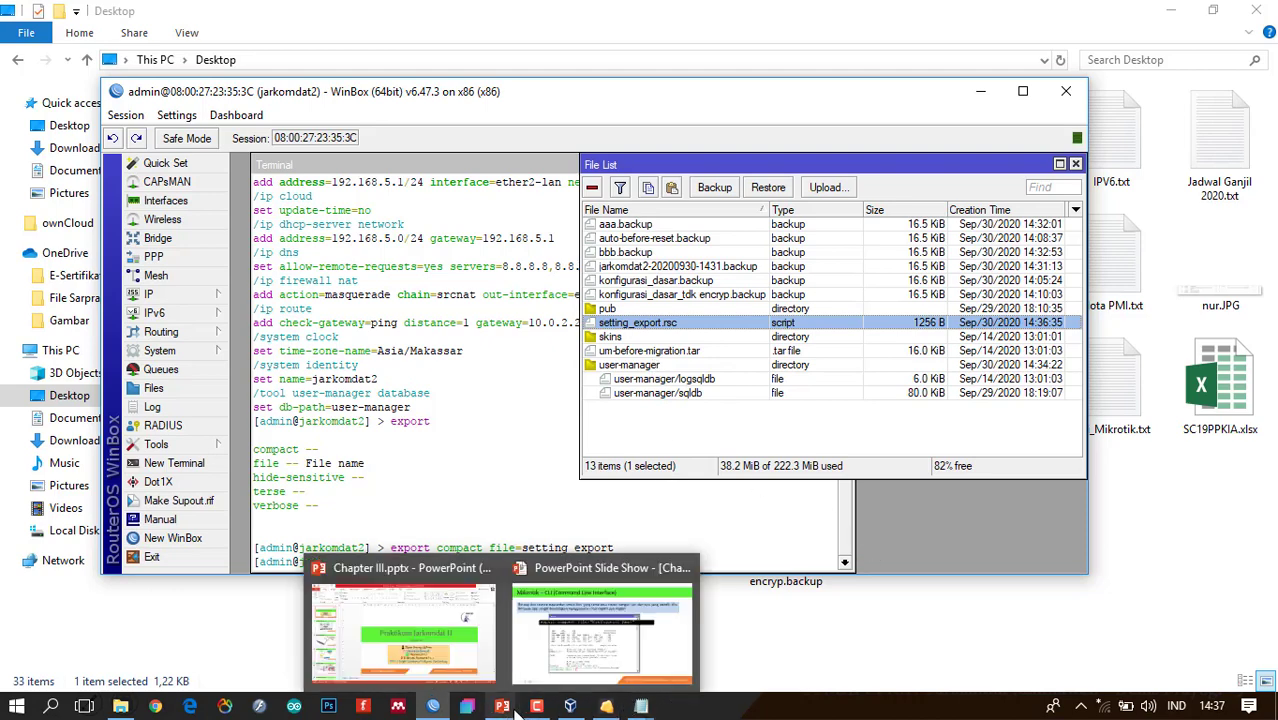
pyautogui.click(575, 655)
pyautogui.click(583, 645)
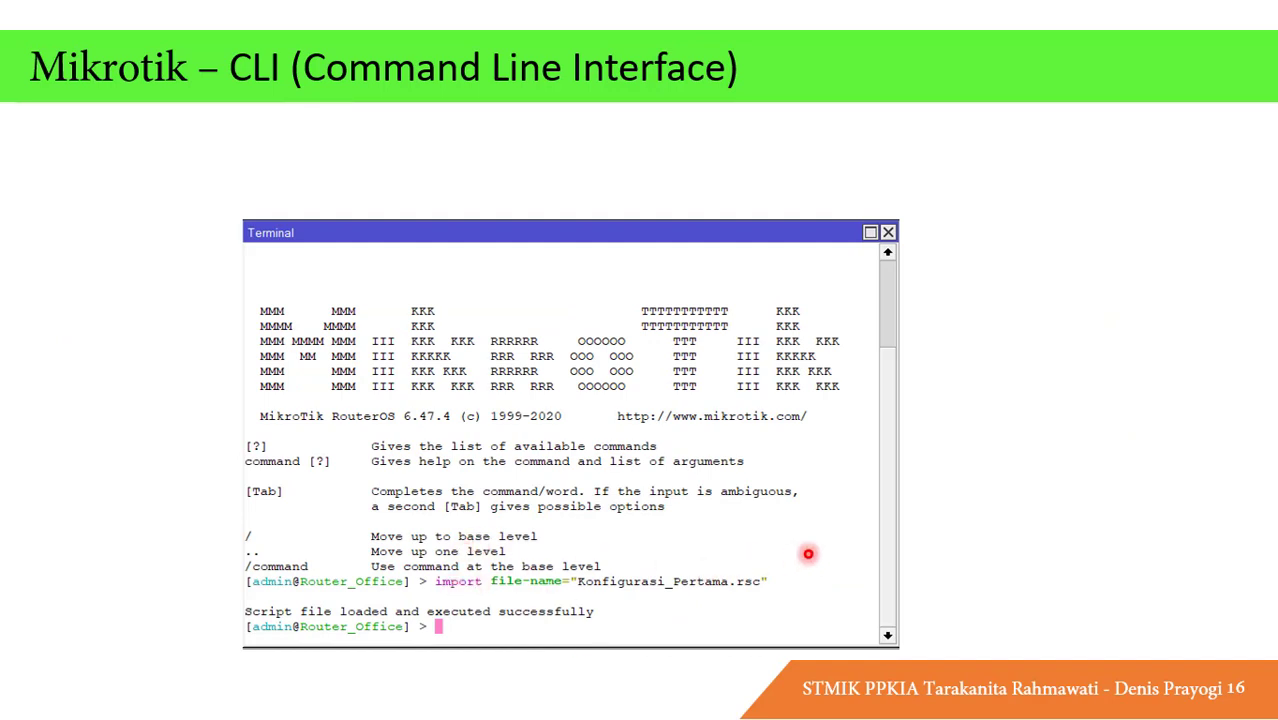
pyautogui.hotkey('alt', 'Tab')
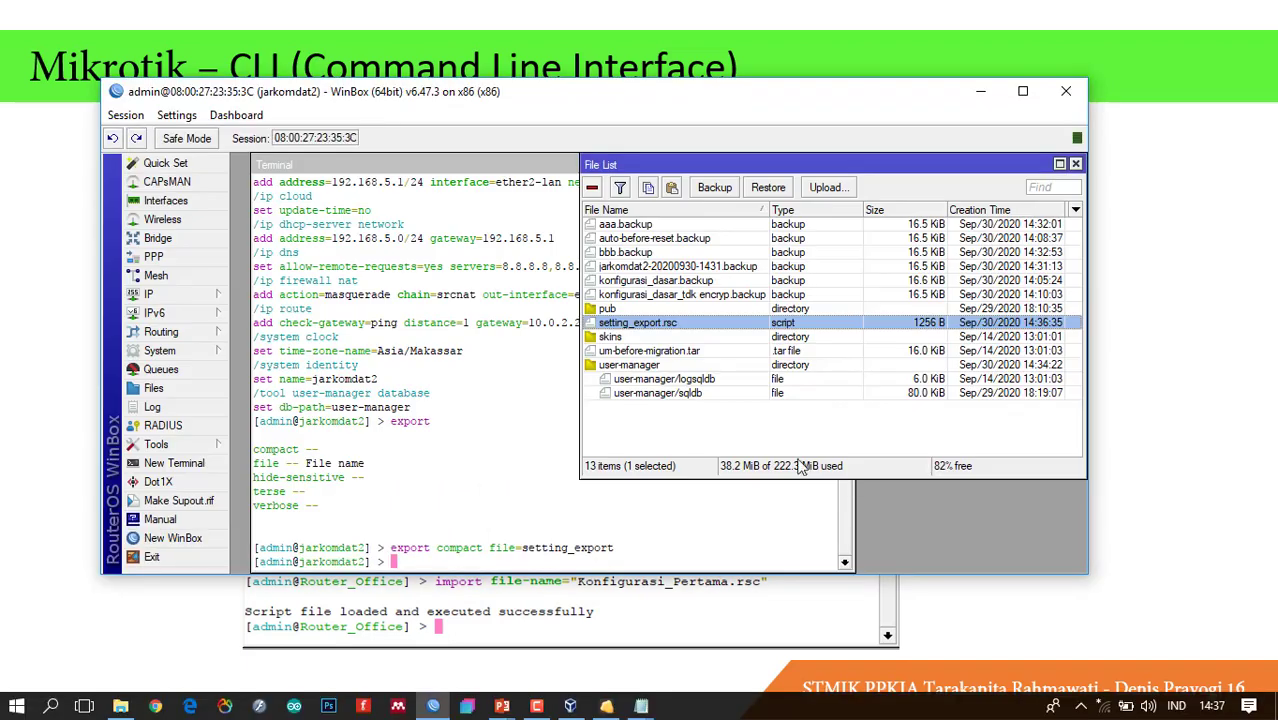
# List the import command's arguments with ?, then type 'import file-name=' while checking the slide.
pyautogui.click(439, 566)
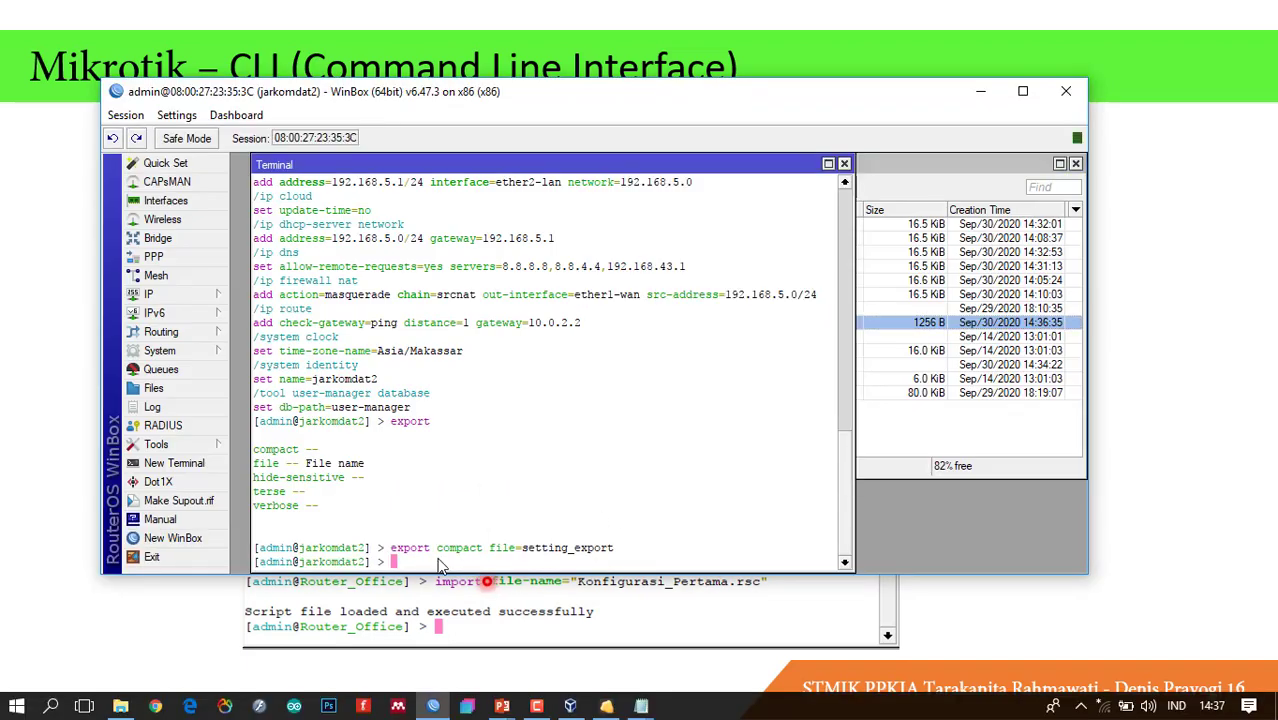
pyautogui.write('import')
pyautogui.press('?')
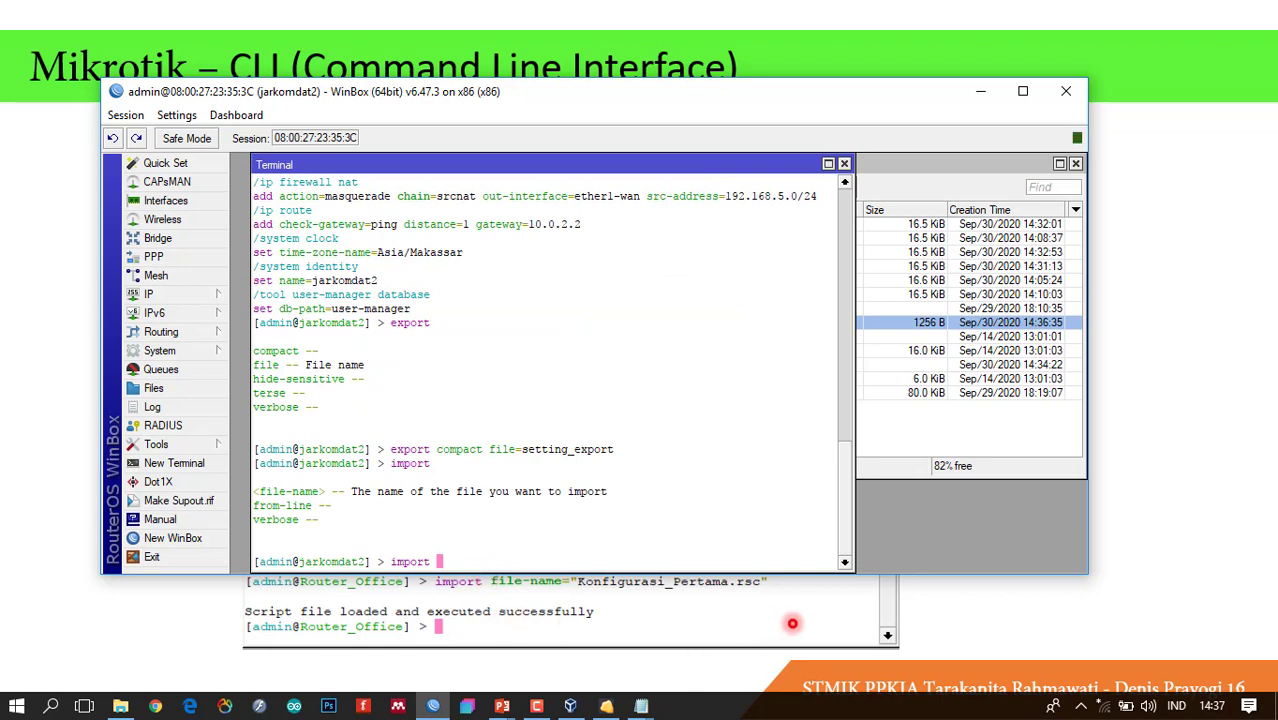
pyautogui.write('file-name')
pyautogui.click(1242, 411)
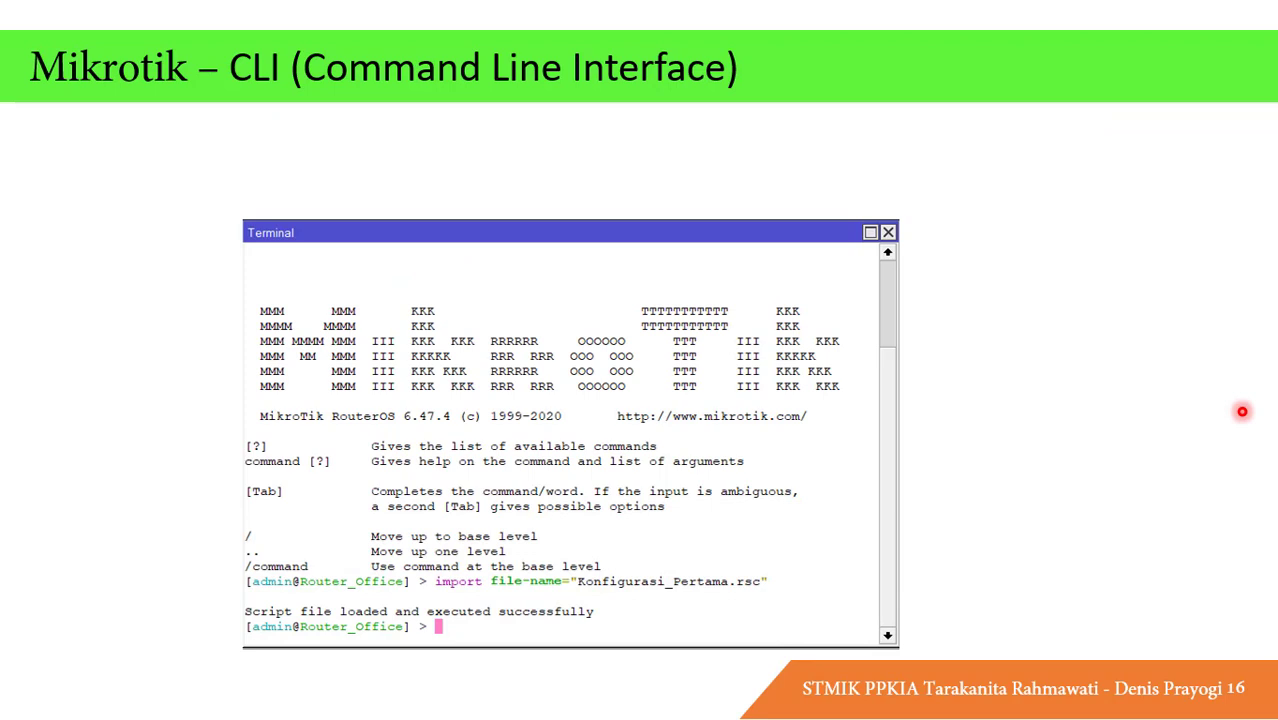
pyautogui.hotkey('alt', 'Tab')
pyautogui.write('=')
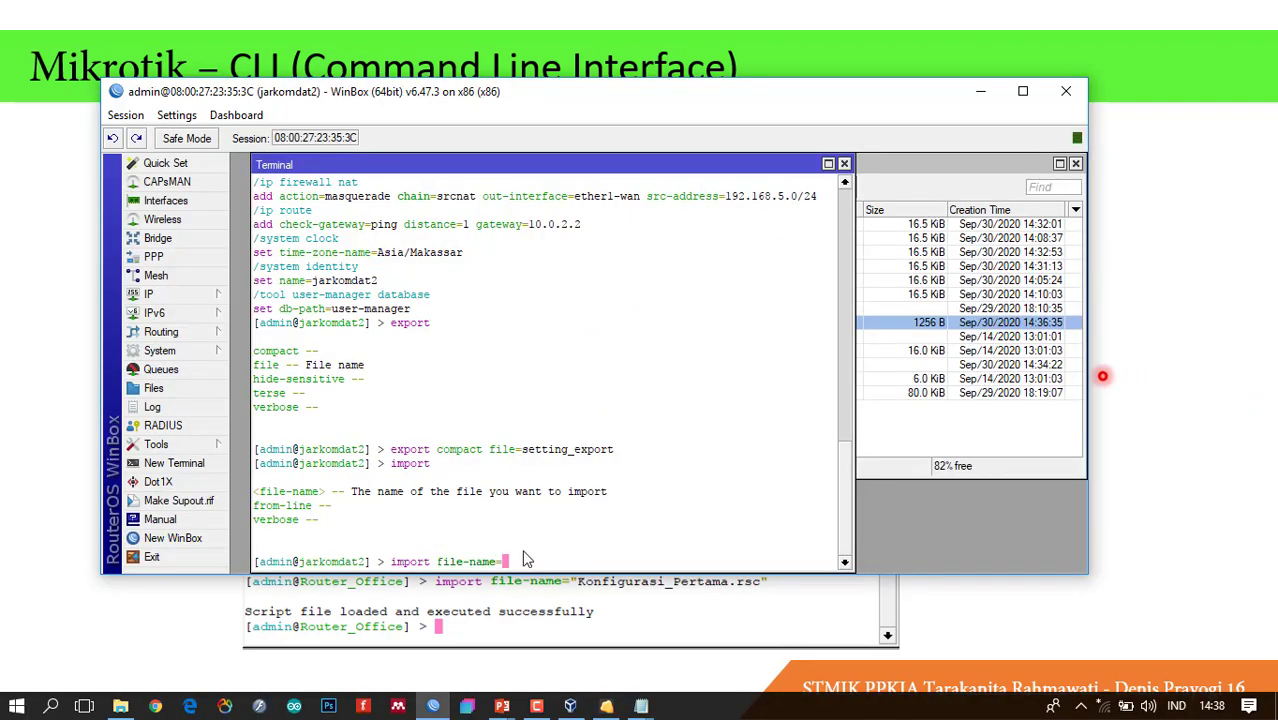
# Finish with setting_export.rsc and run the import, which fails because the pool already exists.
pyautogui.click(906, 379)
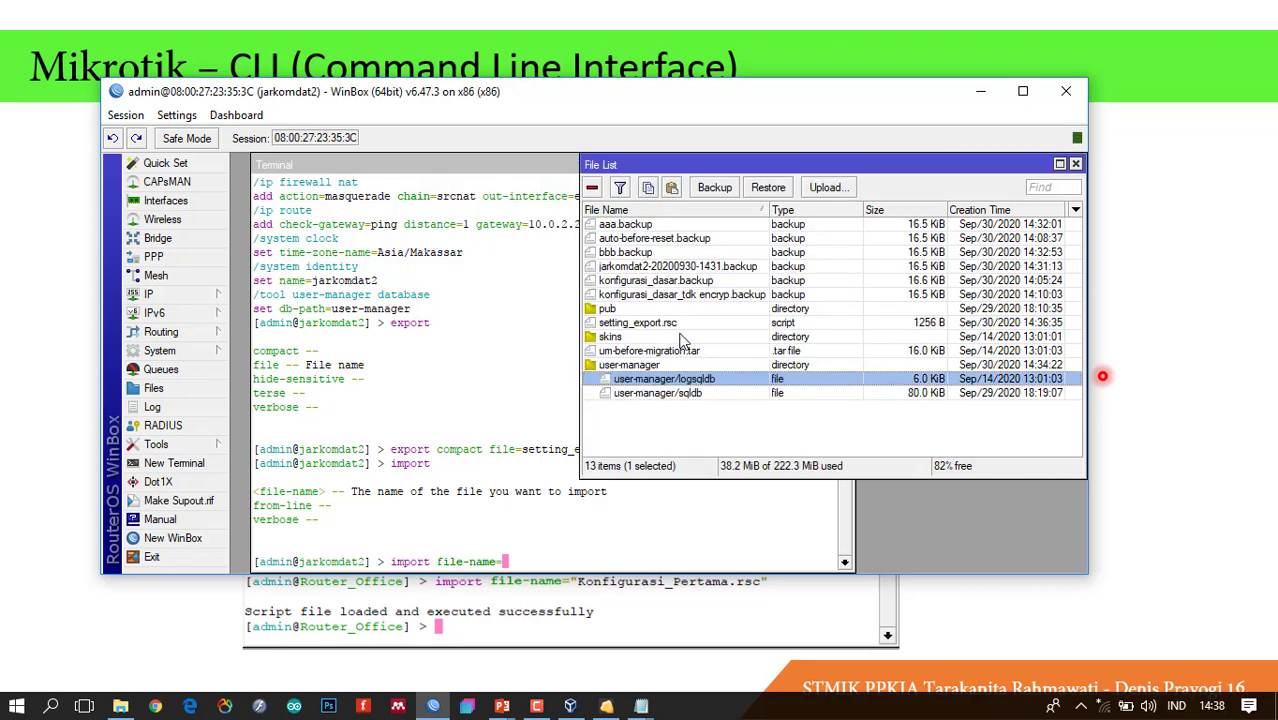
pyautogui.click(547, 562)
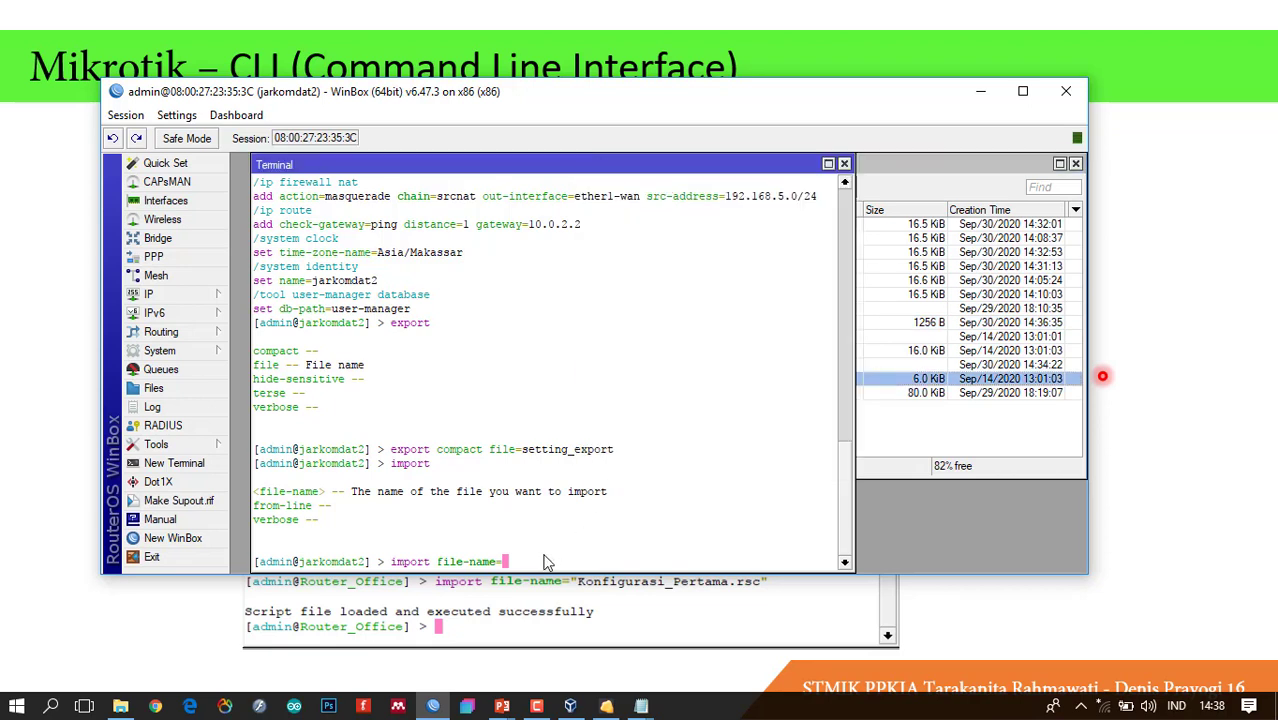
pyautogui.write('setting_export.rsc')
pyautogui.press('Return')
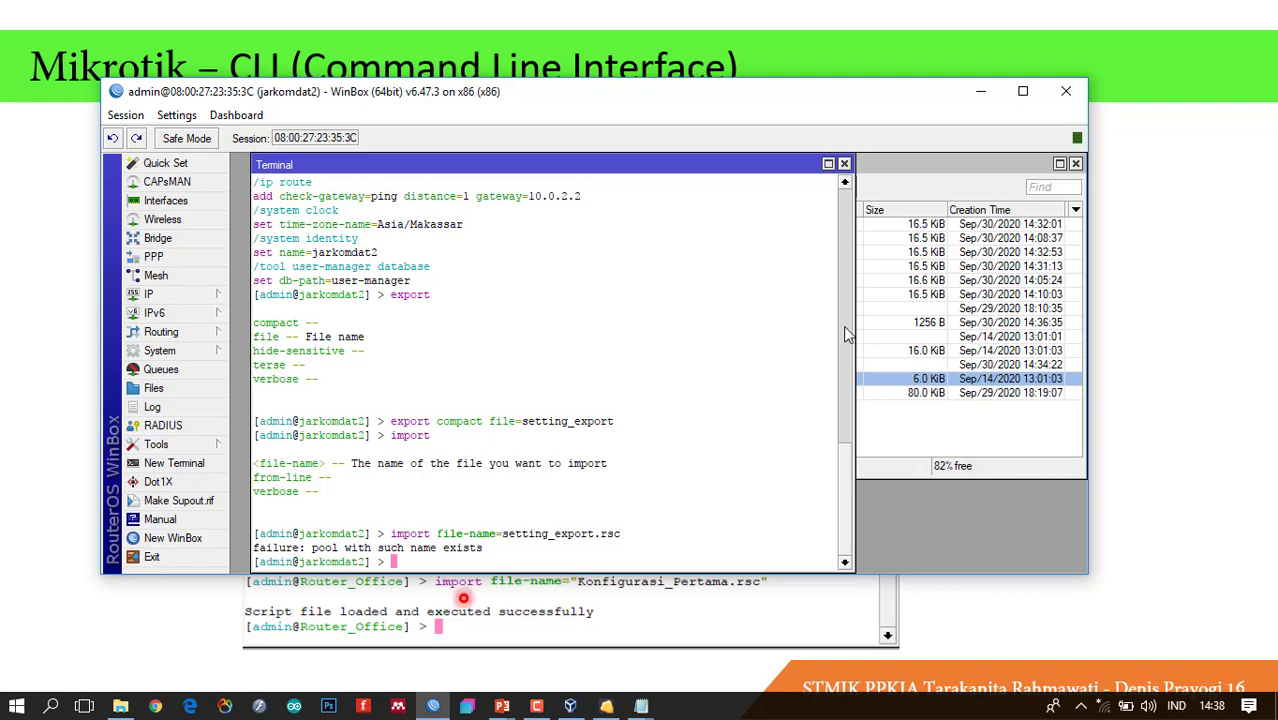
pyautogui.click(937, 43)
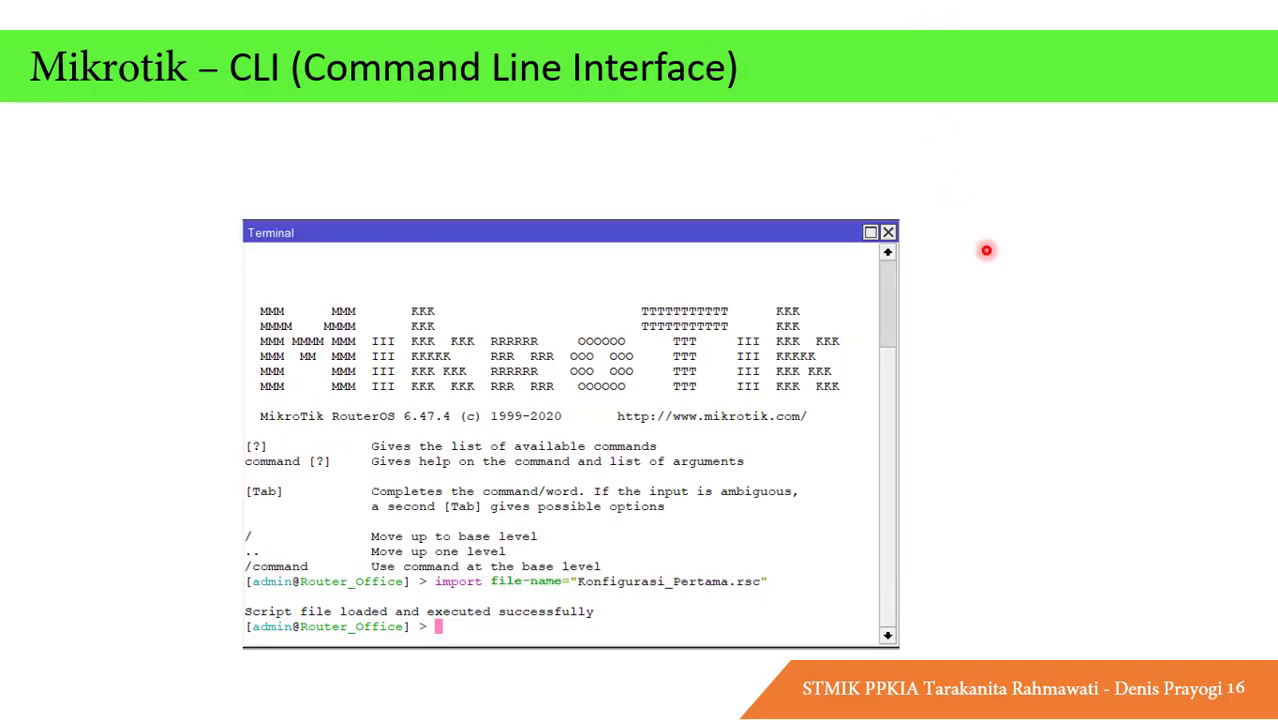
# Go back to the export slide, then forward through import to slide 17, 'Mikrotik – CLI (Clock)'.
pyautogui.press('Left')
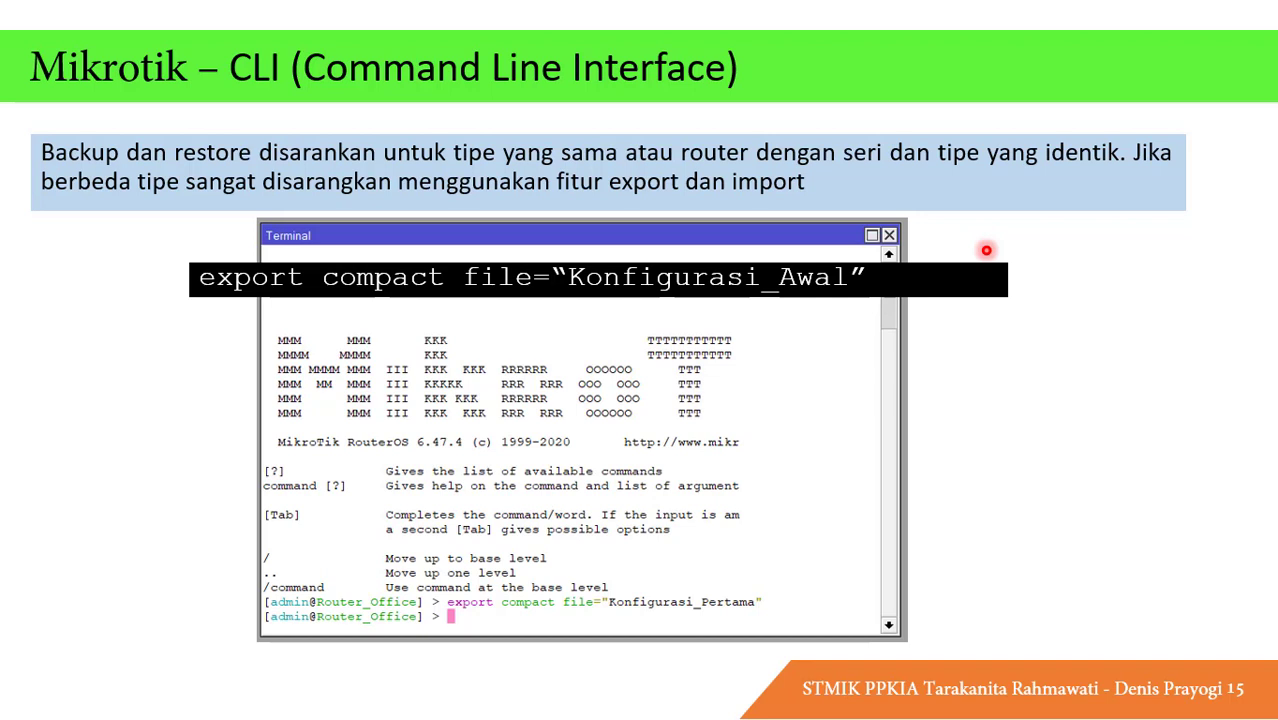
pyautogui.click(986, 251)
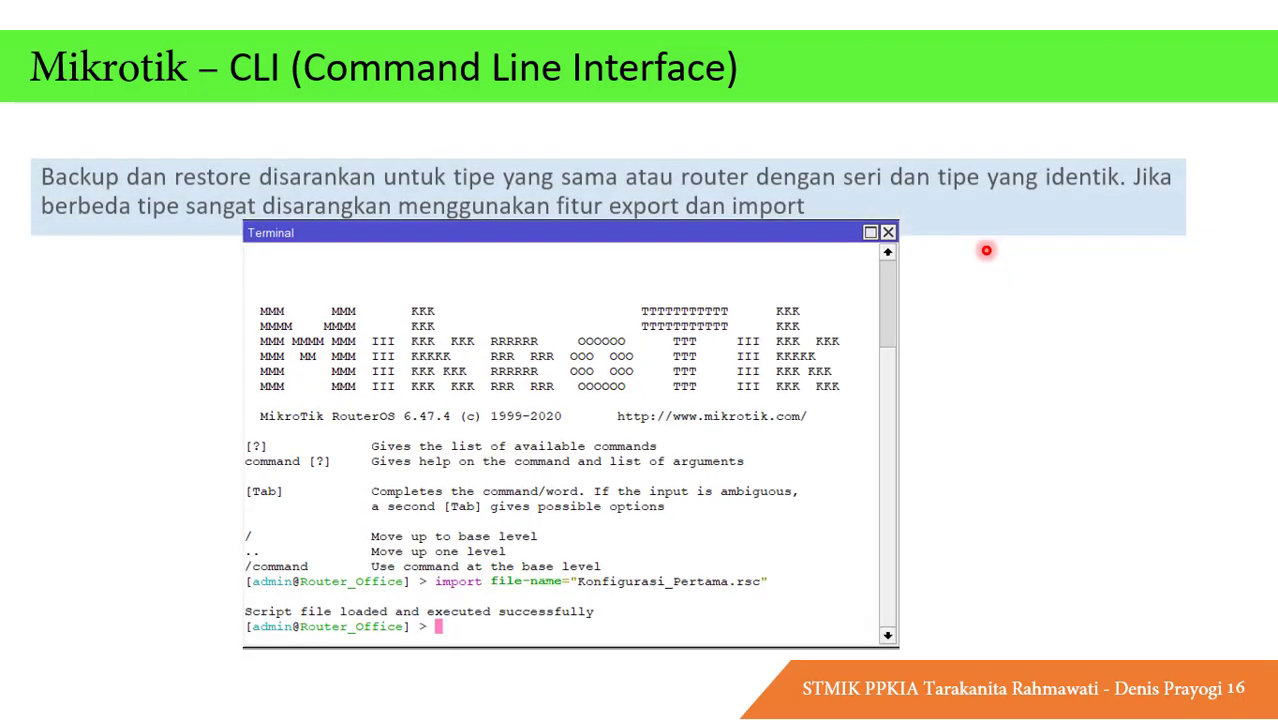
pyautogui.click(986, 251)
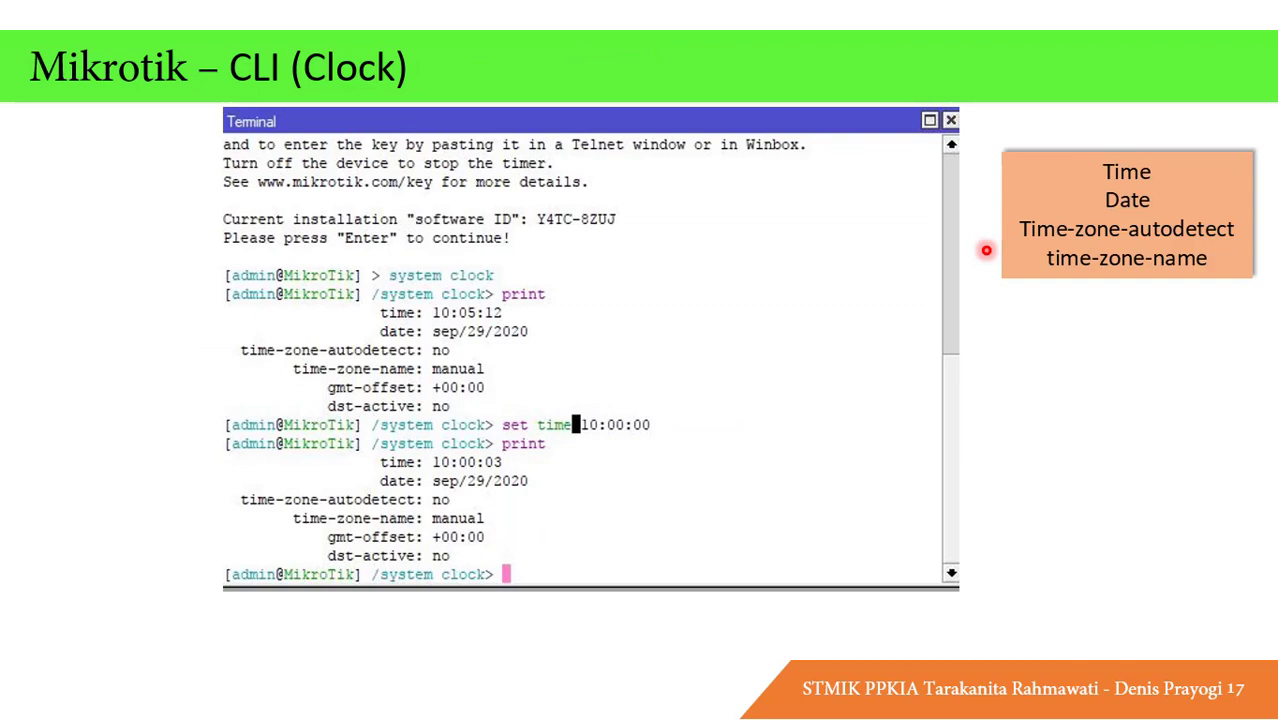
pyautogui.hotkey('alt', 'Tab')
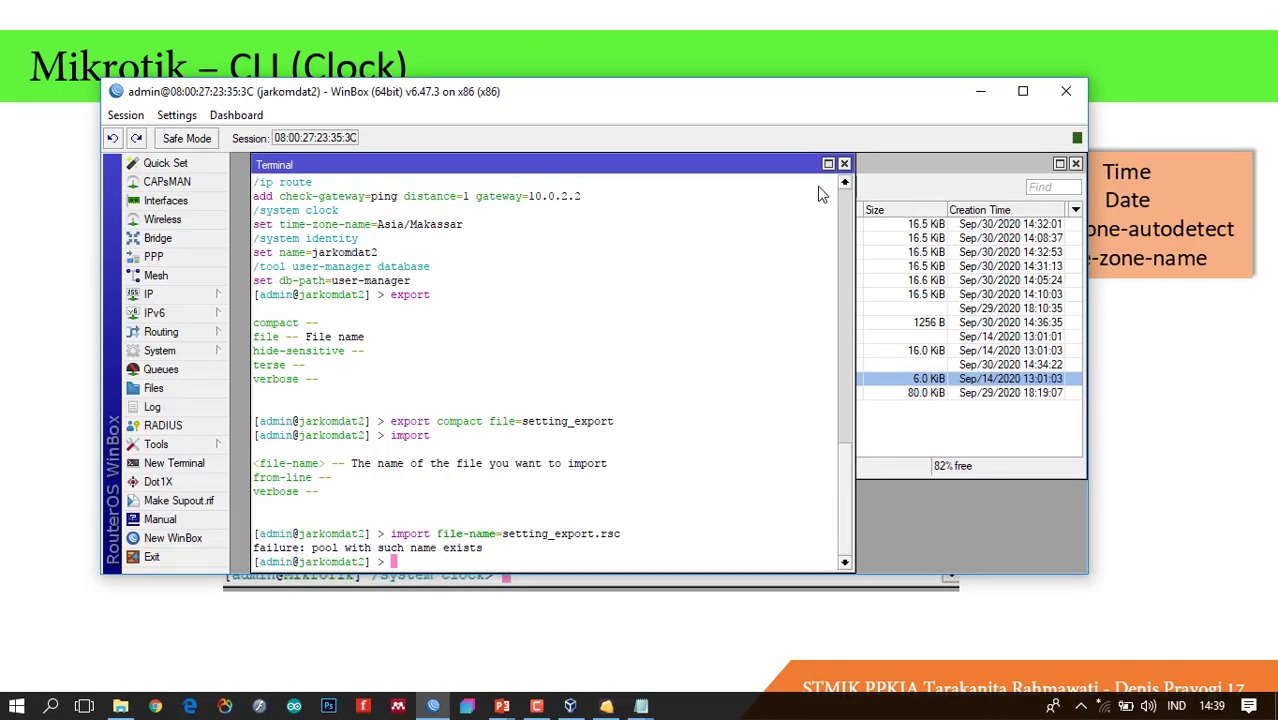
# Compare the GUI System menu, then enter and leave the CLI system menu and list root commands.
pyautogui.click(197, 354)
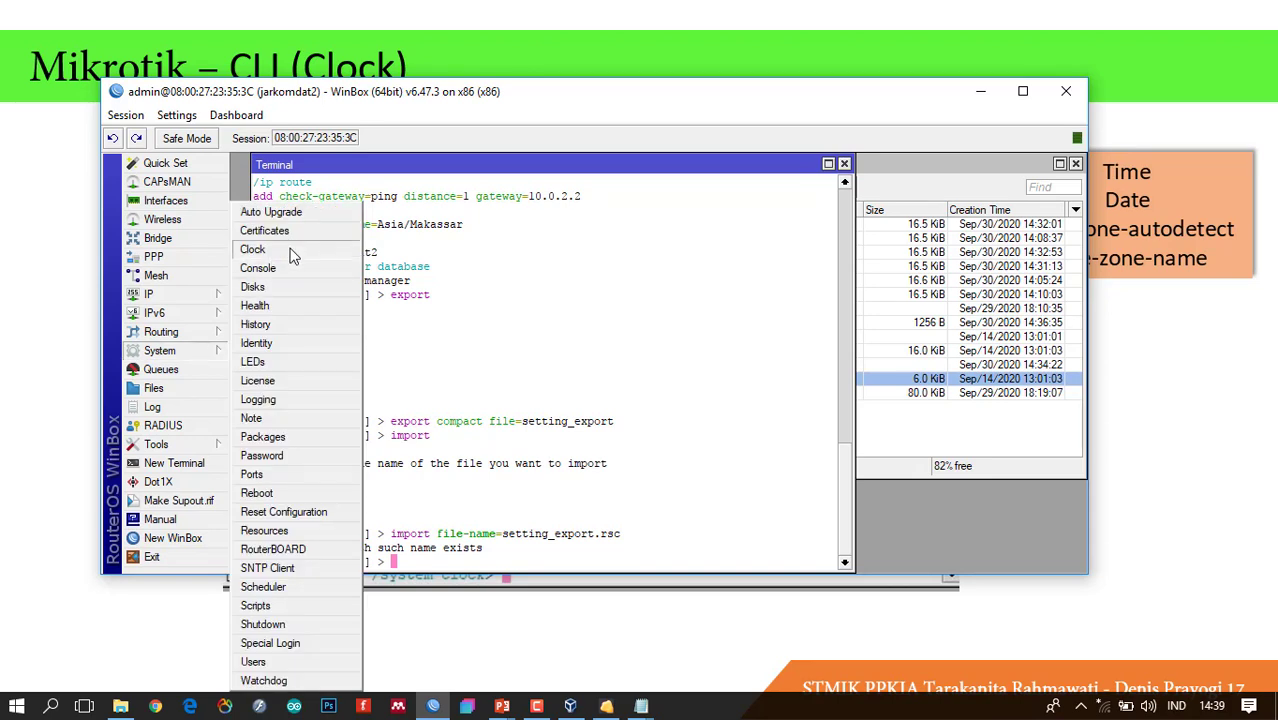
pyautogui.click(497, 545)
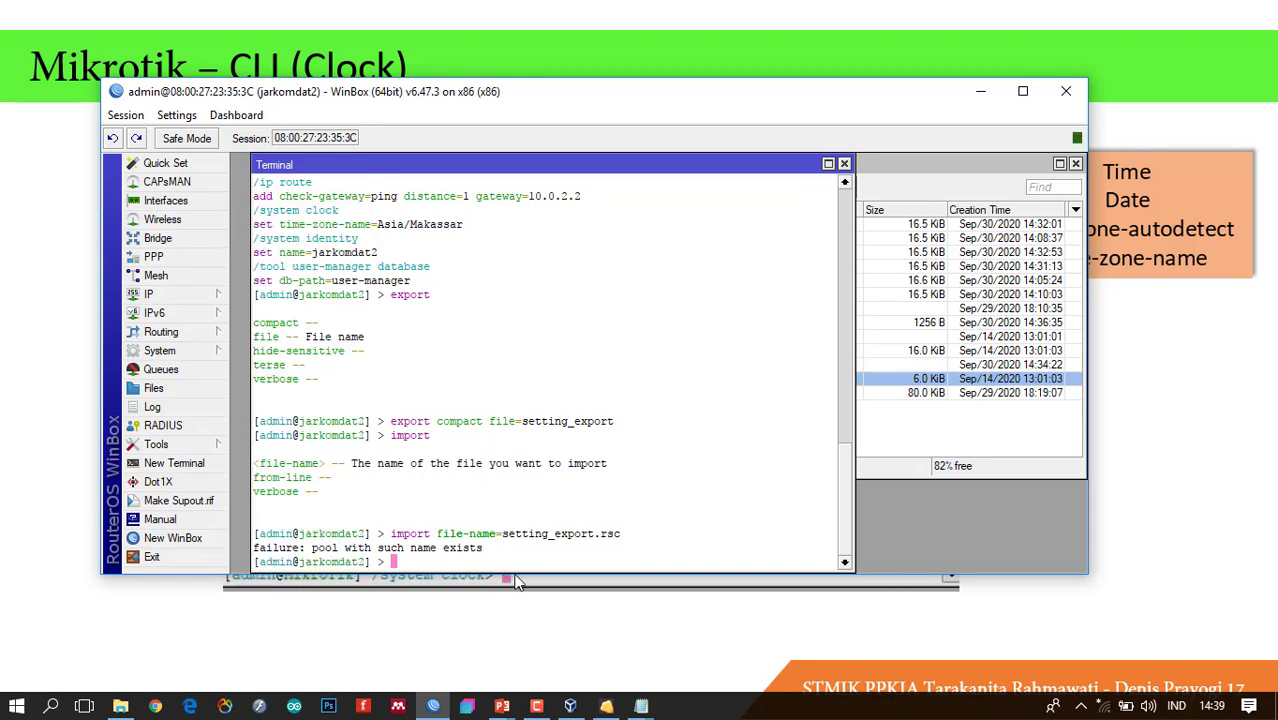
pyautogui.write('system')
pyautogui.press('Return')
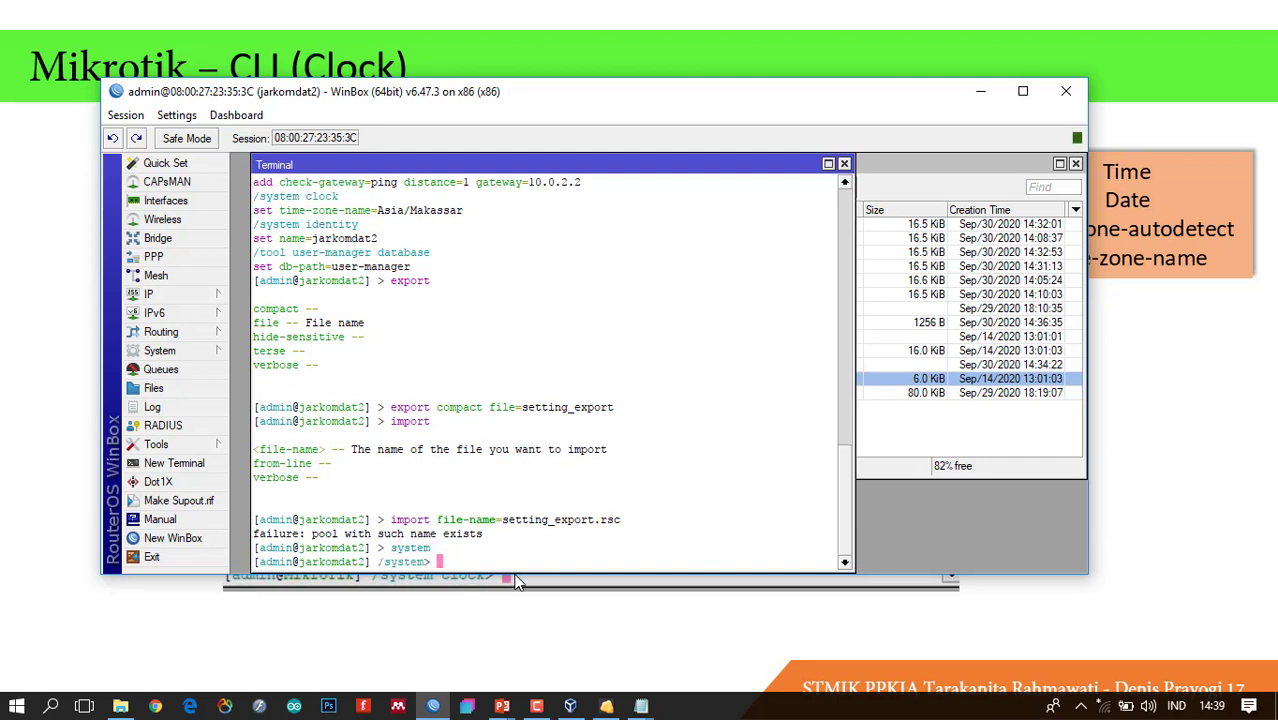
pyautogui.write('..')
pyautogui.press('Return')
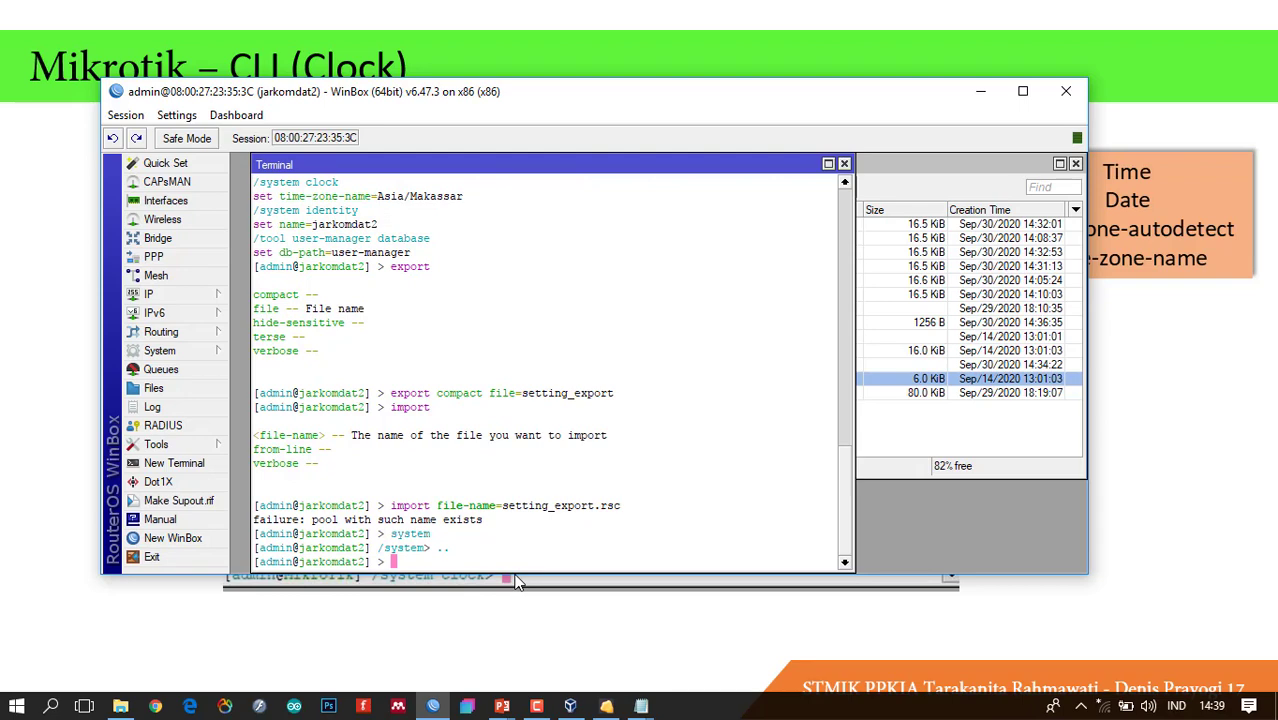
pyautogui.press('?')
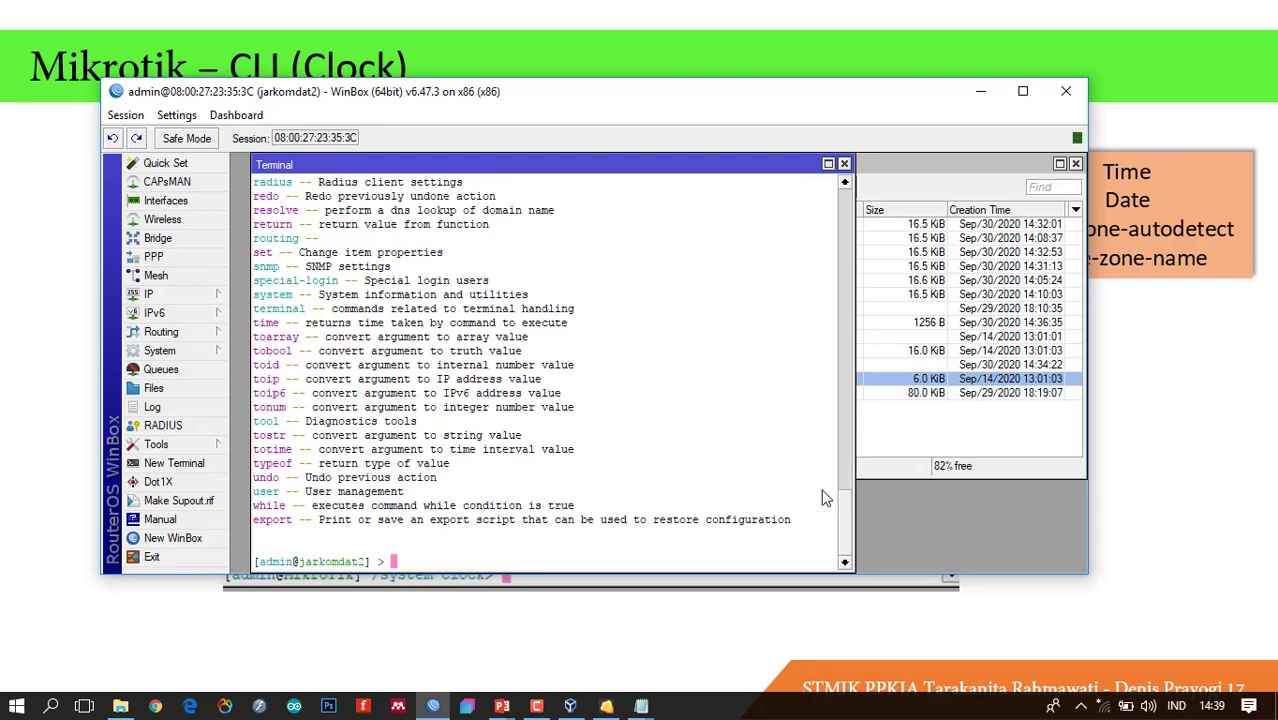
pyautogui.moveTo(840, 507); pyautogui.dragTo(846, 558)
# Enter /system clock, list its commands, and print the settings: 14:39:53, sep/30/2020, Asia/Makassar.
pyautogui.write('system')
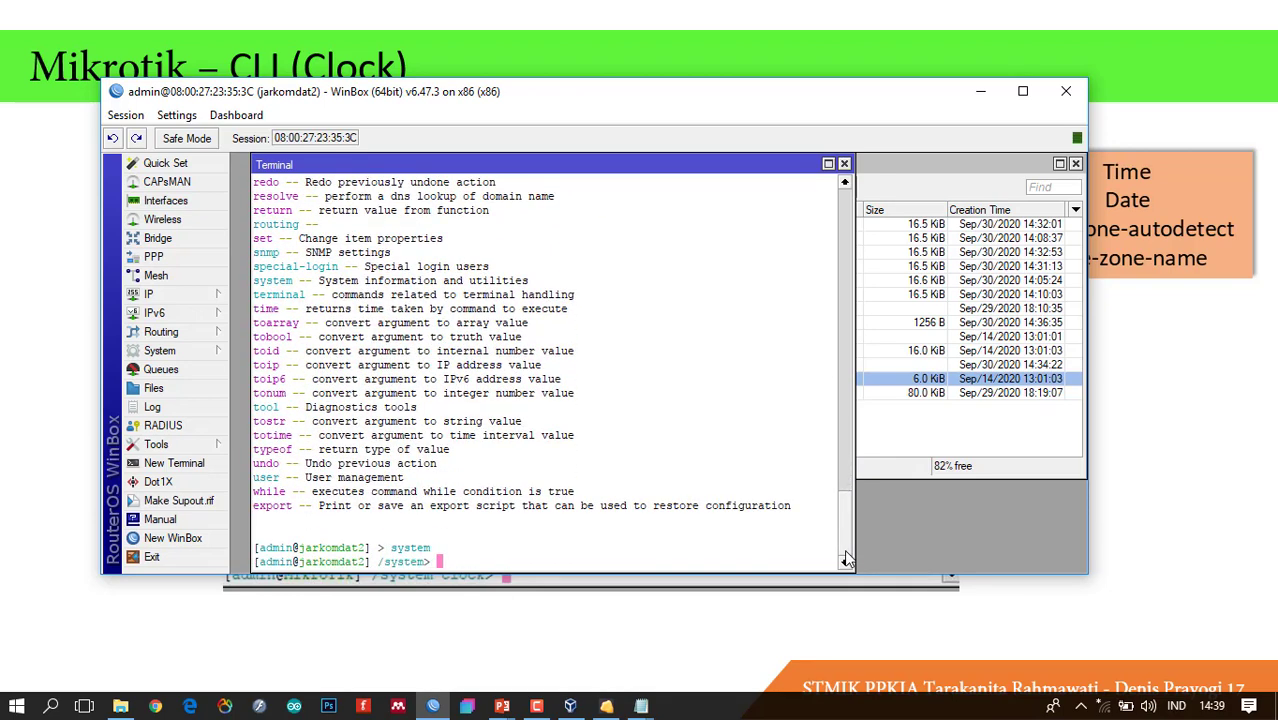
pyautogui.press('?')
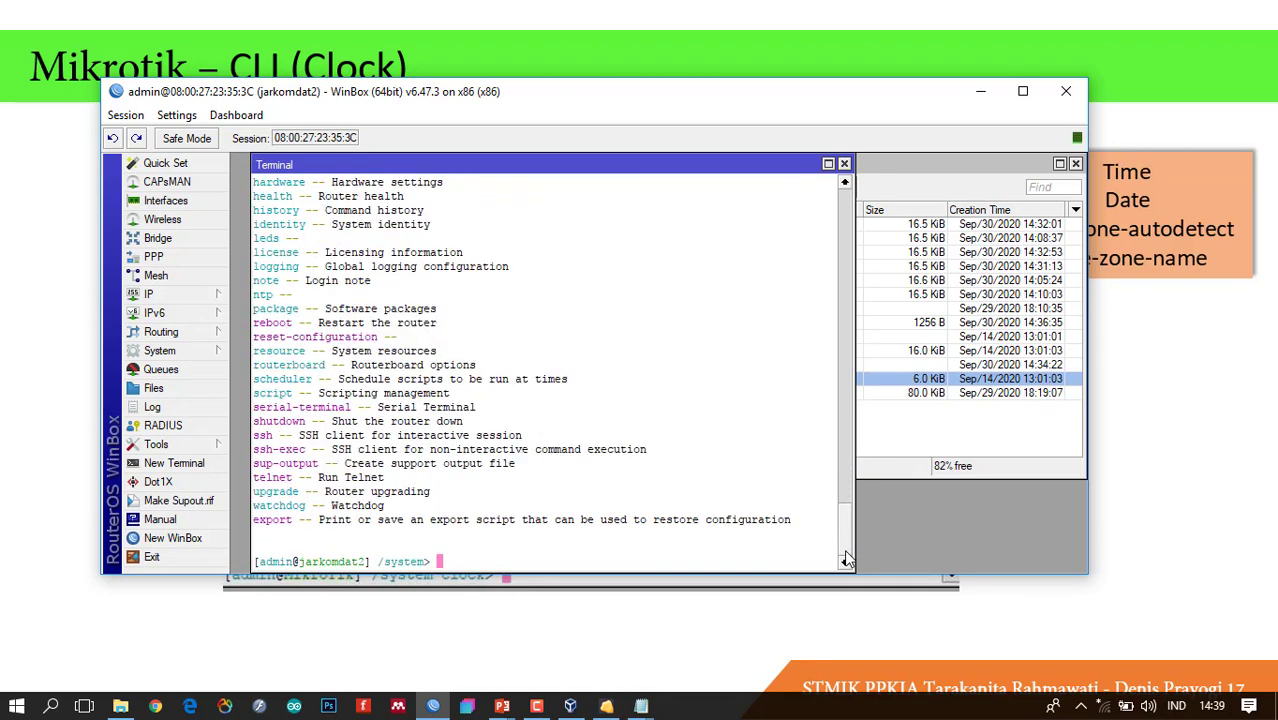
pyautogui.scroll(2, 843, 528)
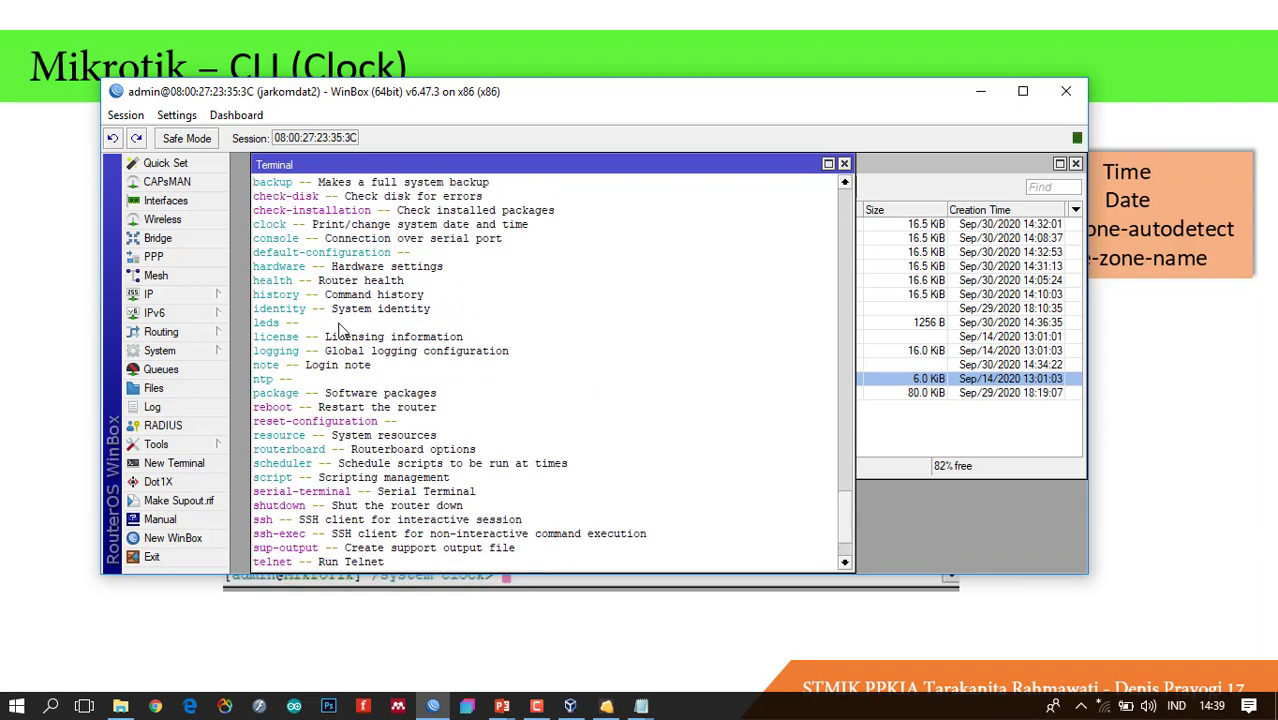
pyautogui.write('clock')
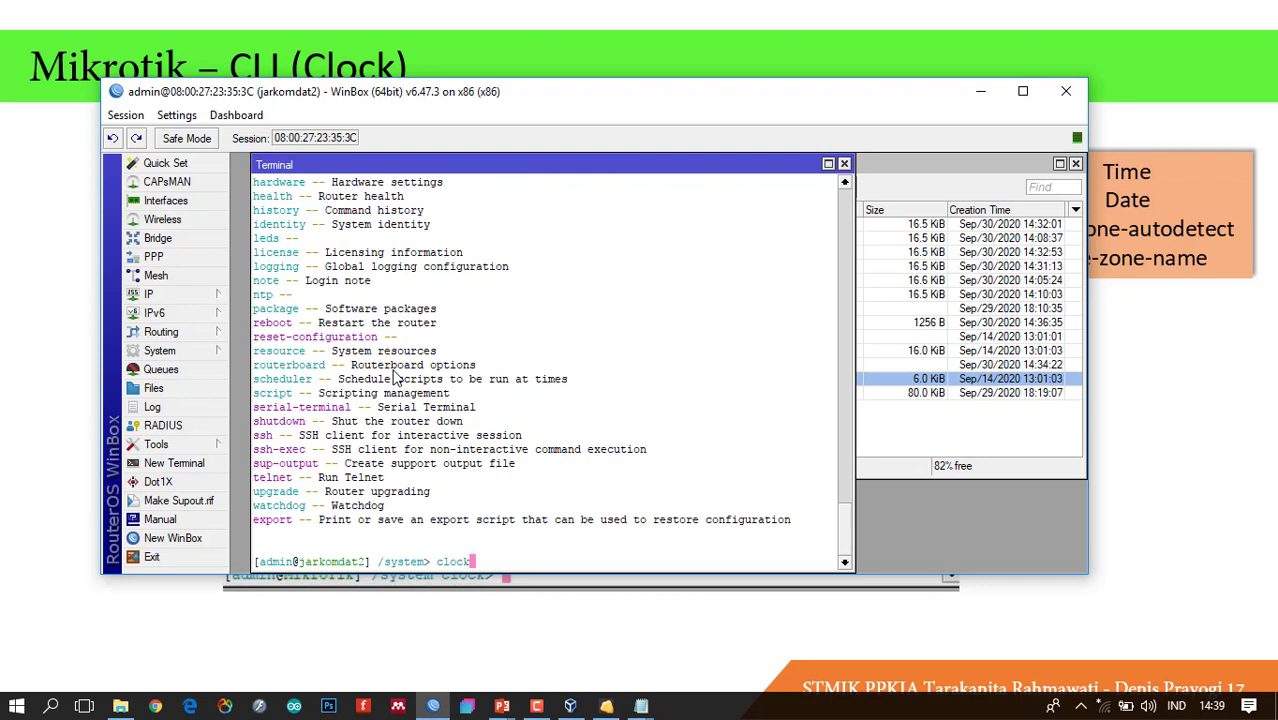
pyautogui.press('Return')
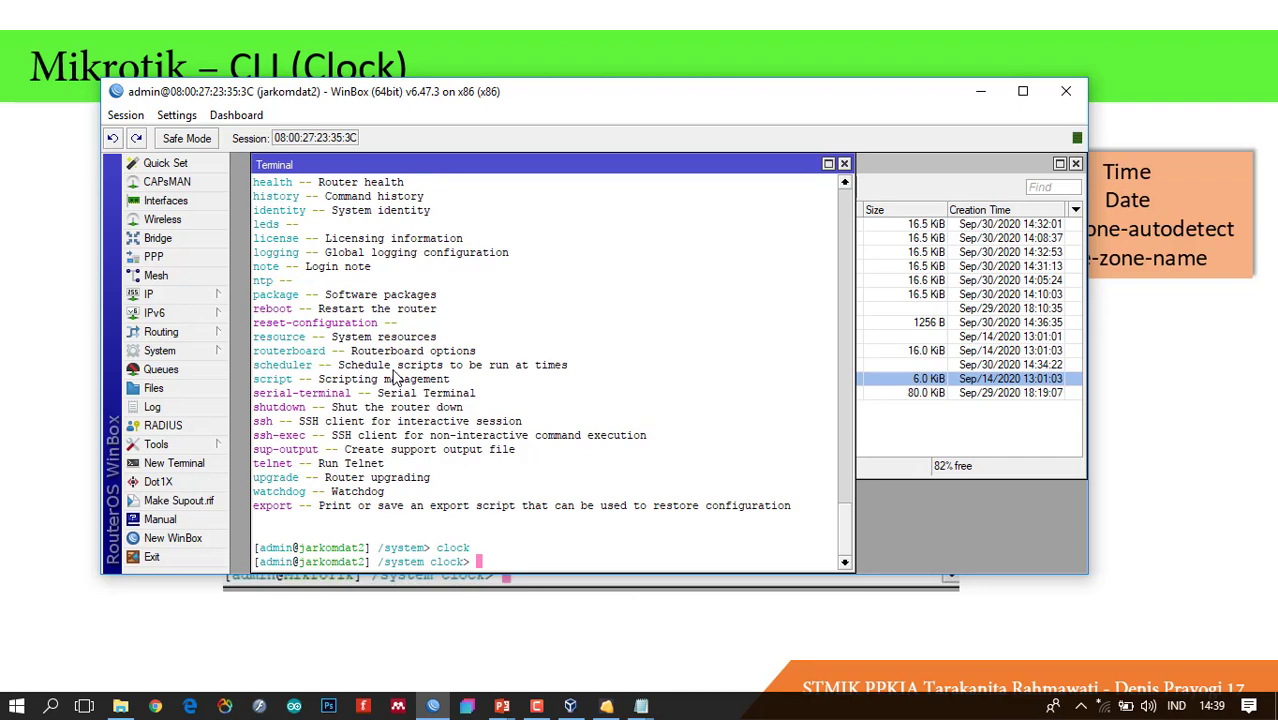
pyautogui.press('?')
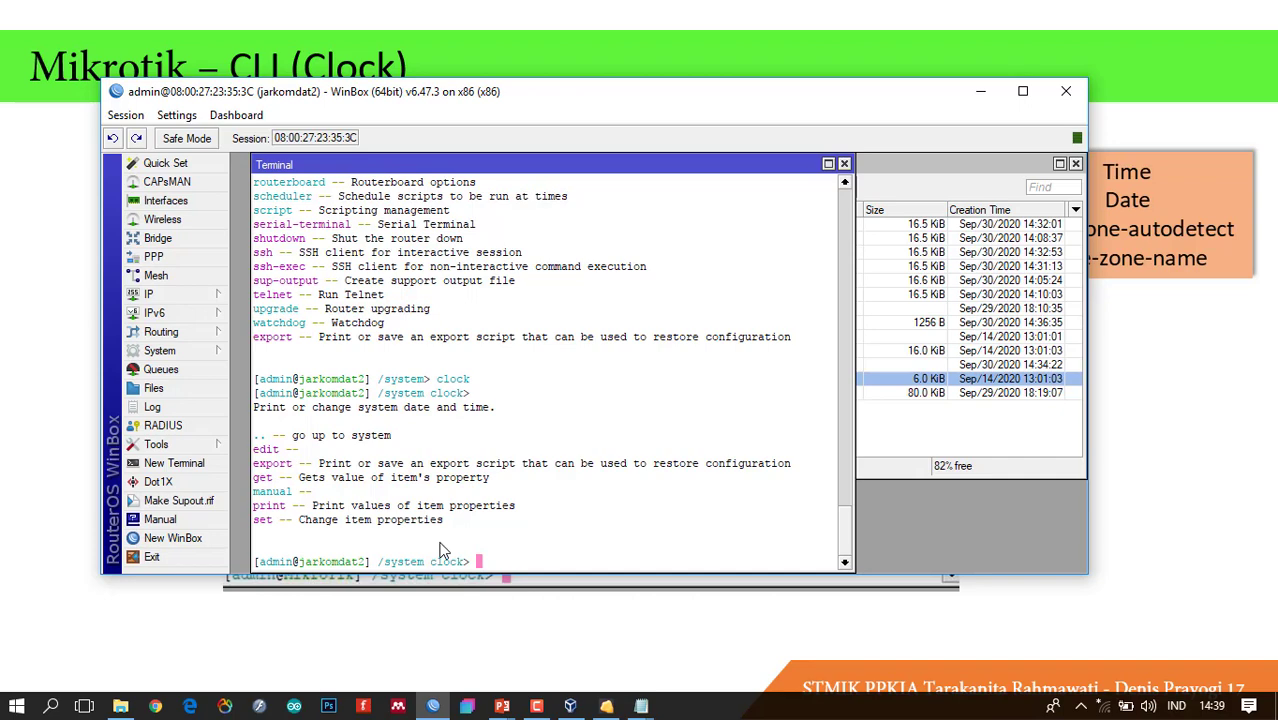
pyautogui.write('print')
pyautogui.press('Return')
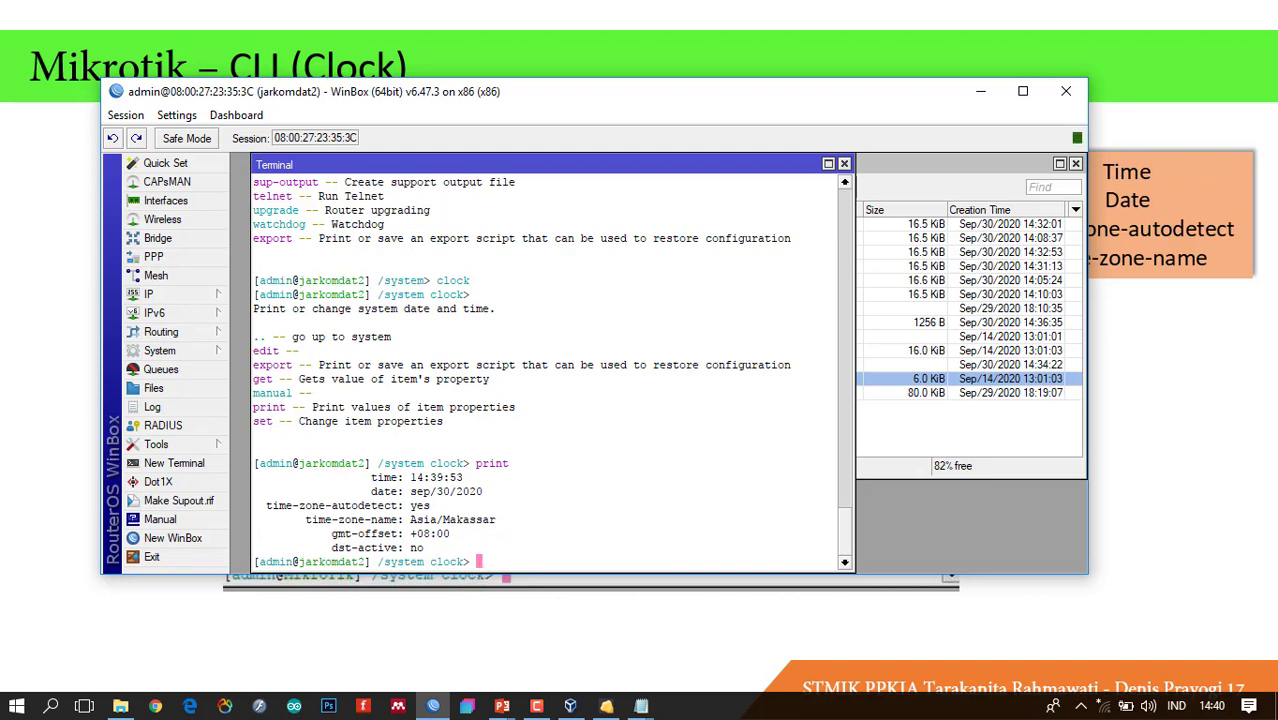
# Run 'set time=11:30:00', print to confirm 11:30:07, and begin typing 'set date='.
pyautogui.write('set')
pyautogui.write('time=11:30:00')
pyautogui.press('Return')
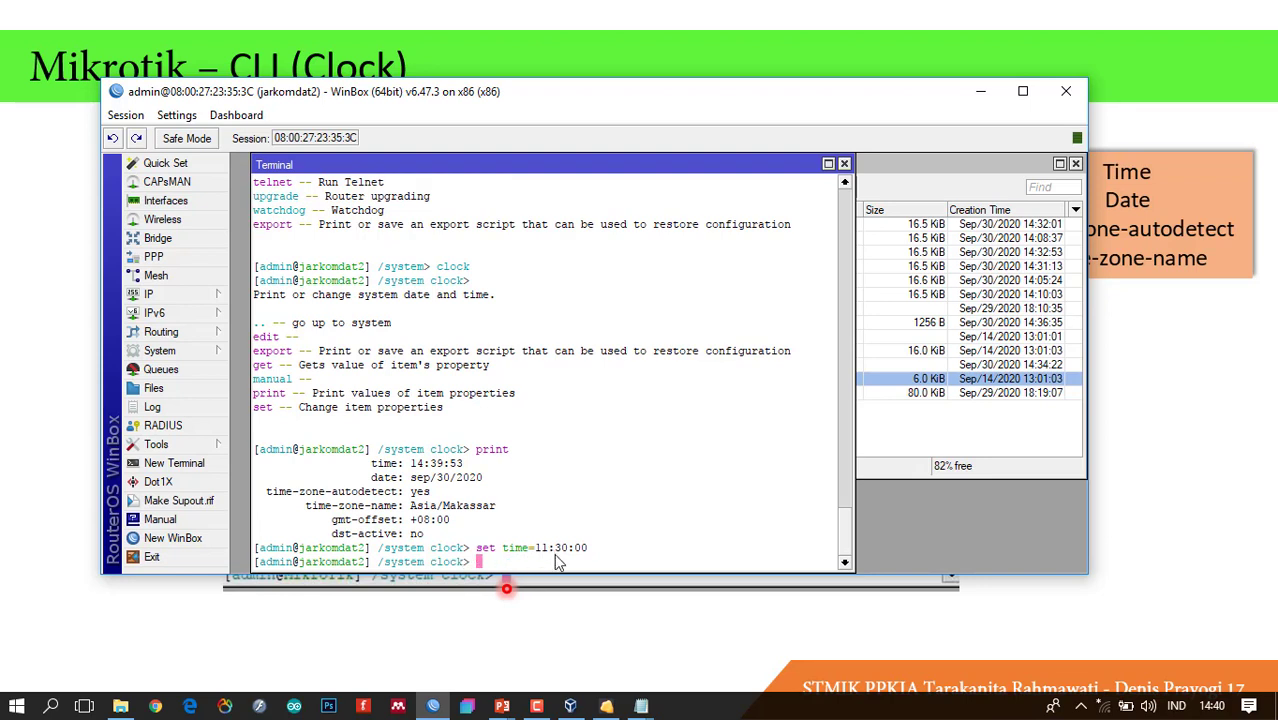
pyautogui.write('print')
pyautogui.press('Return')
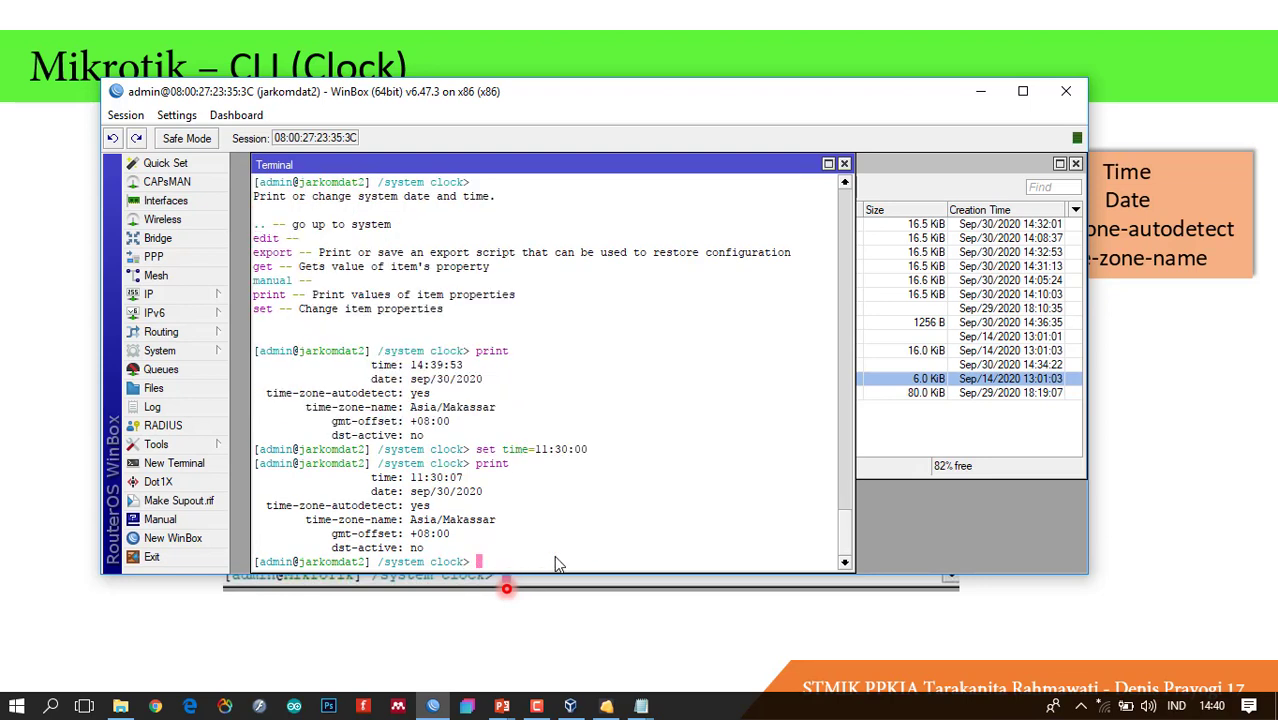
pyautogui.click(460, 485)
pyautogui.write('set da')
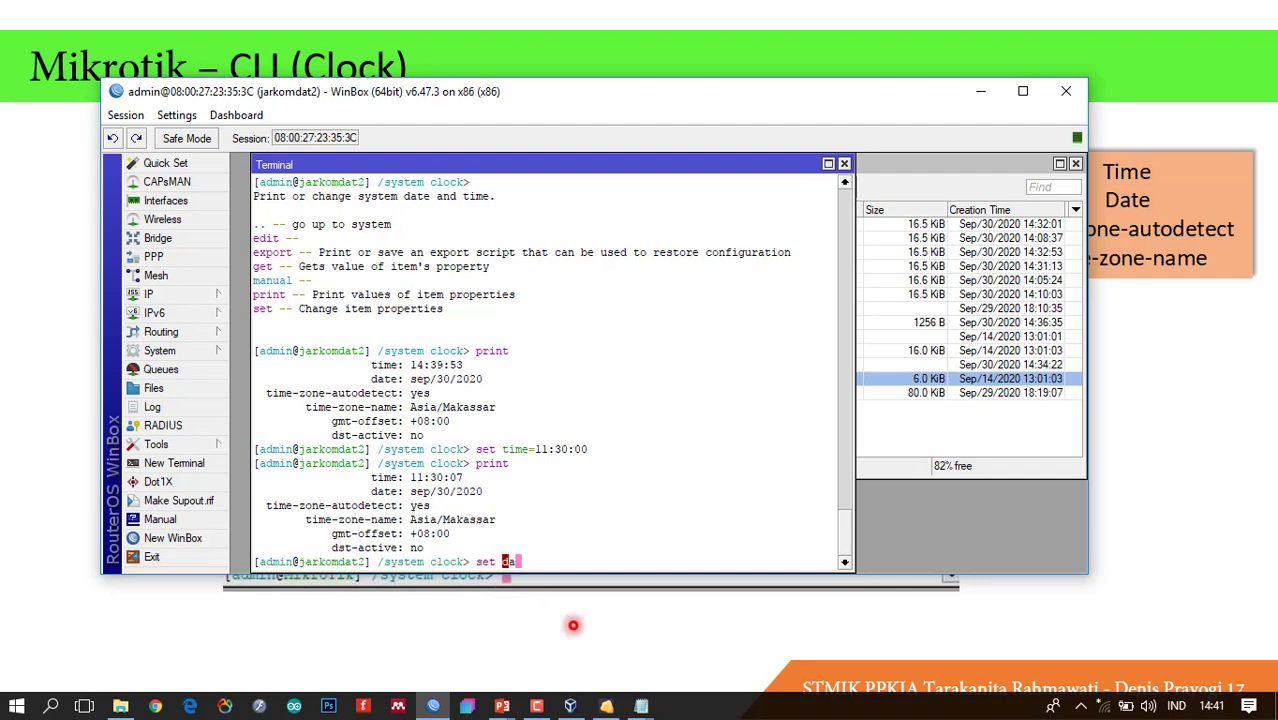
pyautogui.write('te=')
# Check the month abbreviations in the Notepad notes, then set the router date to apr/27/2020.
pyautogui.moveTo(638, 708)
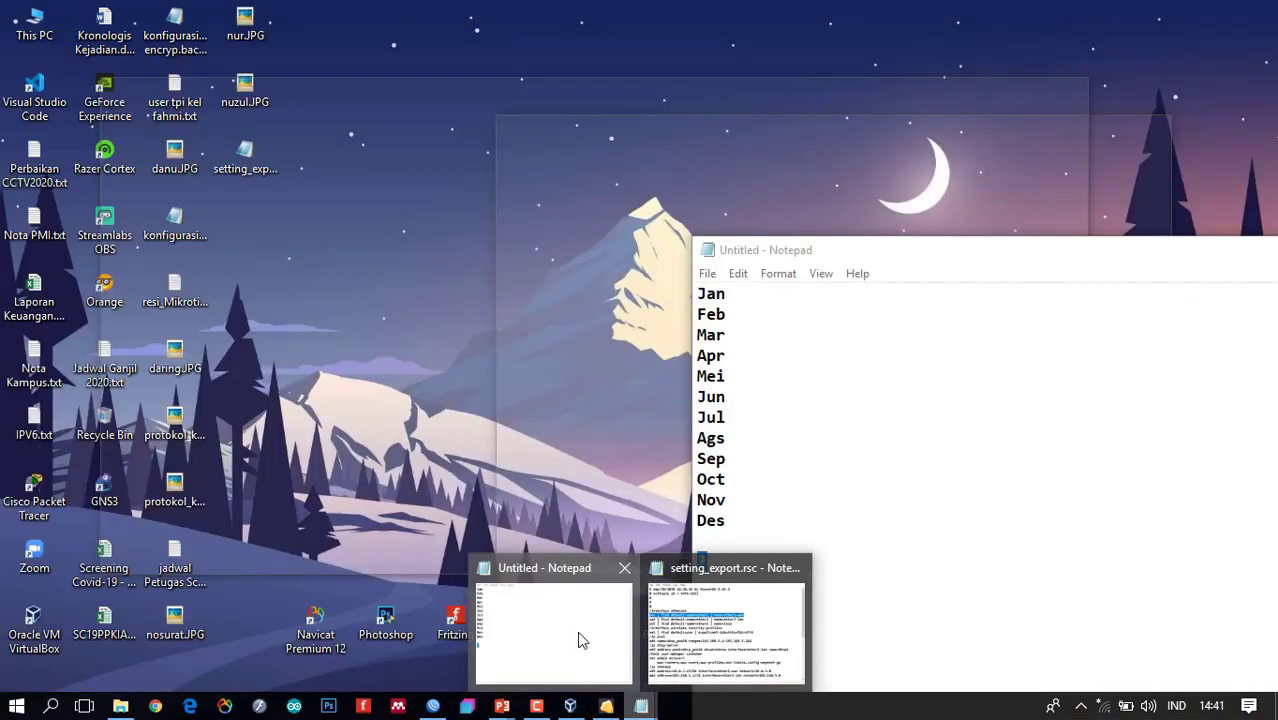
pyautogui.click(578, 632)
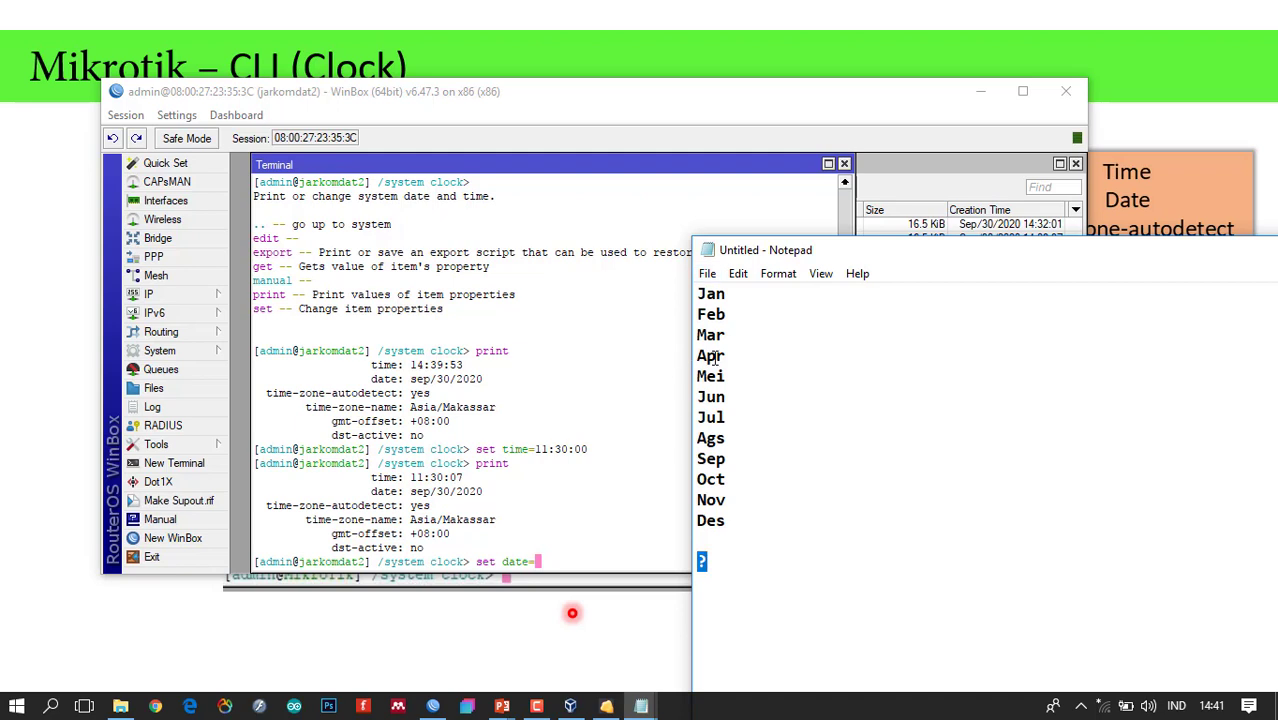
pyautogui.click(545, 570)
pyautogui.write('set date=apr/')
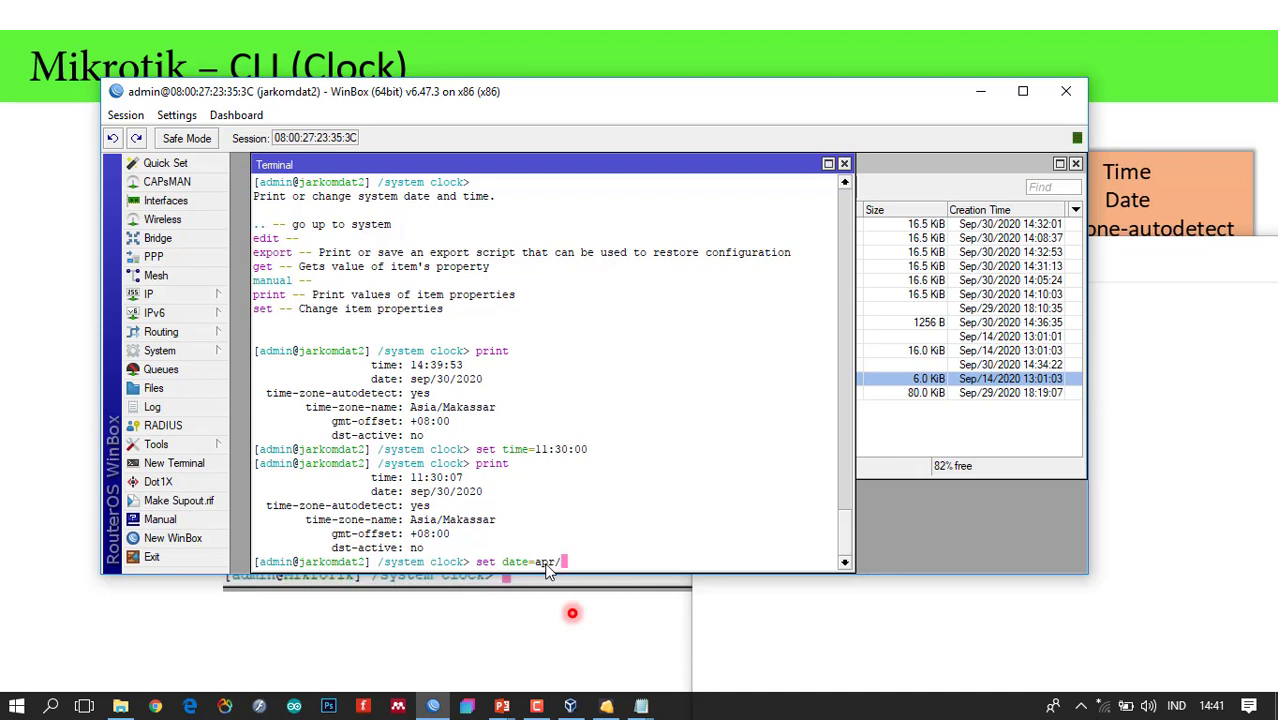
pyautogui.write('27/2020')
pyautogui.press('Return')
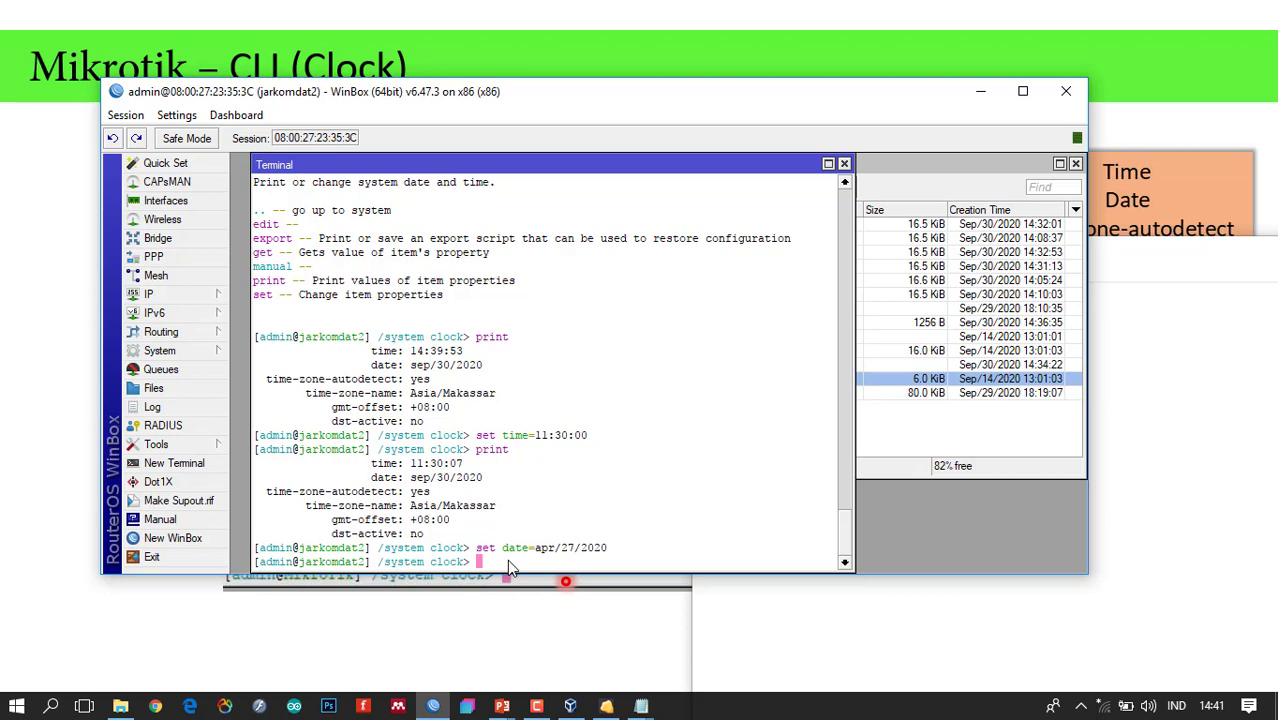
# Print the clock settings to confirm the new date, then type set time-zone-autdetect=no.
pyautogui.write('print')
pyautogui.press('Return')
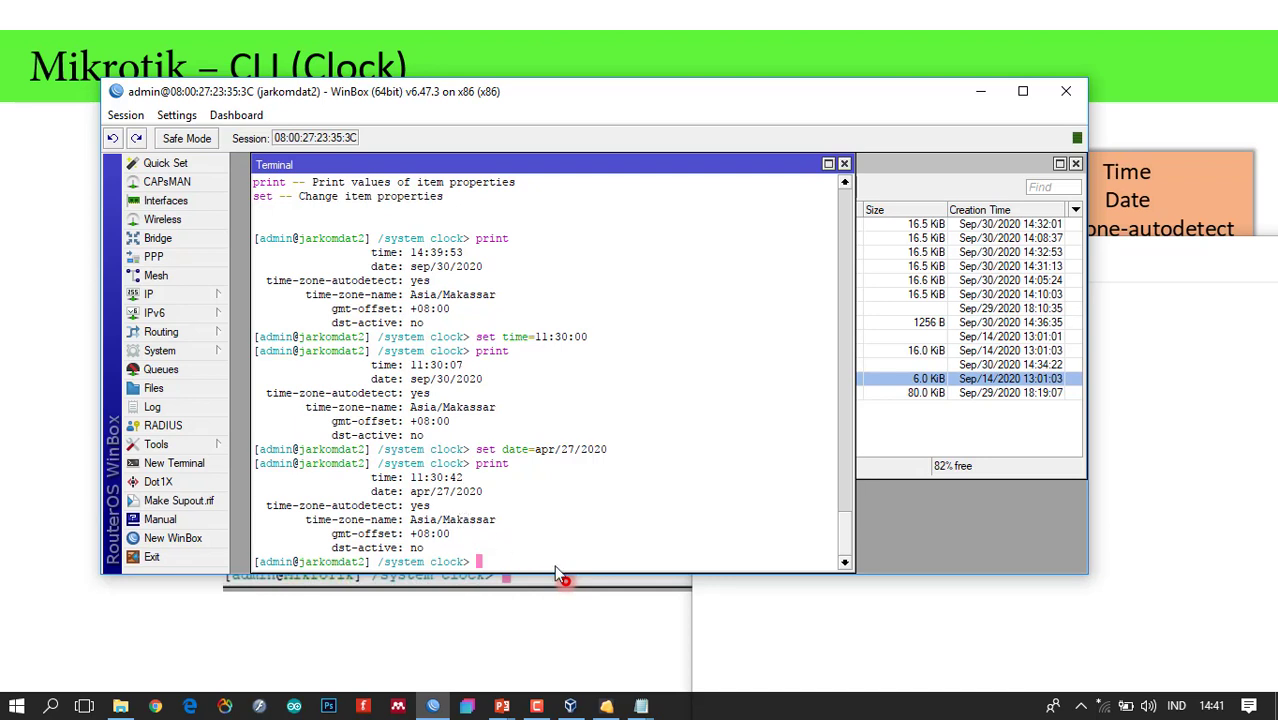
pyautogui.write('set time-zone')
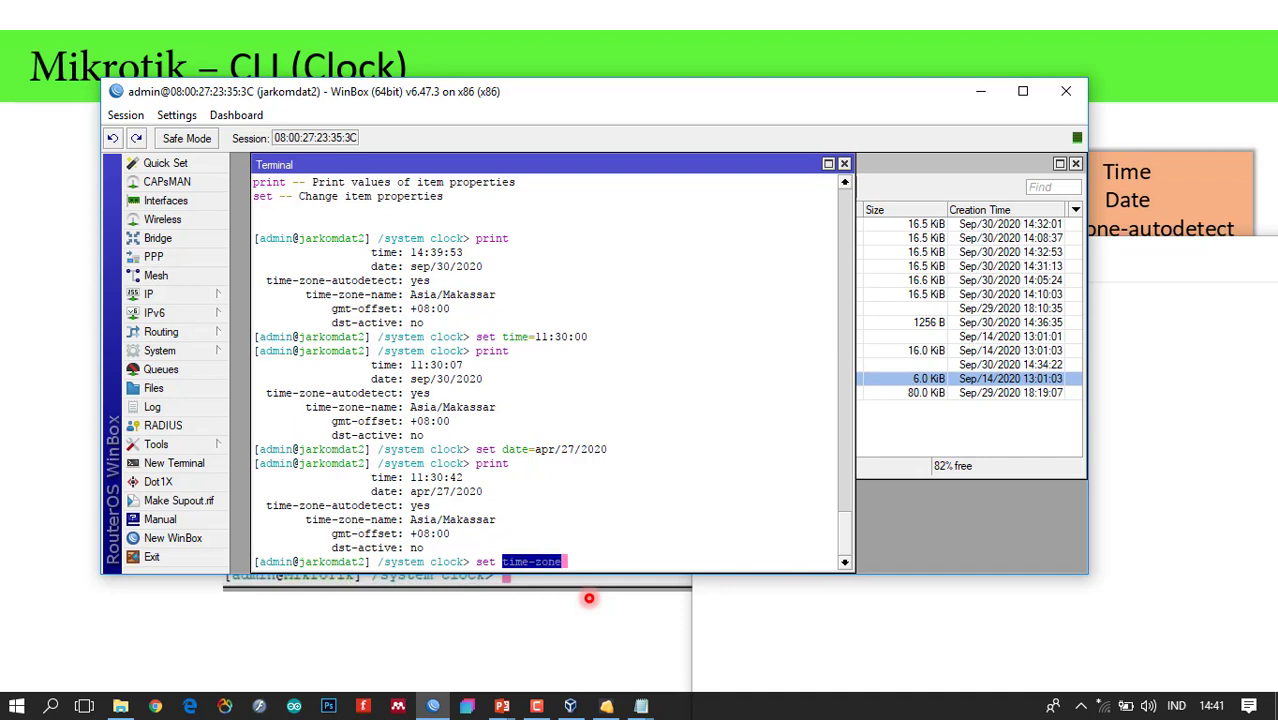
pyautogui.write('-aut')
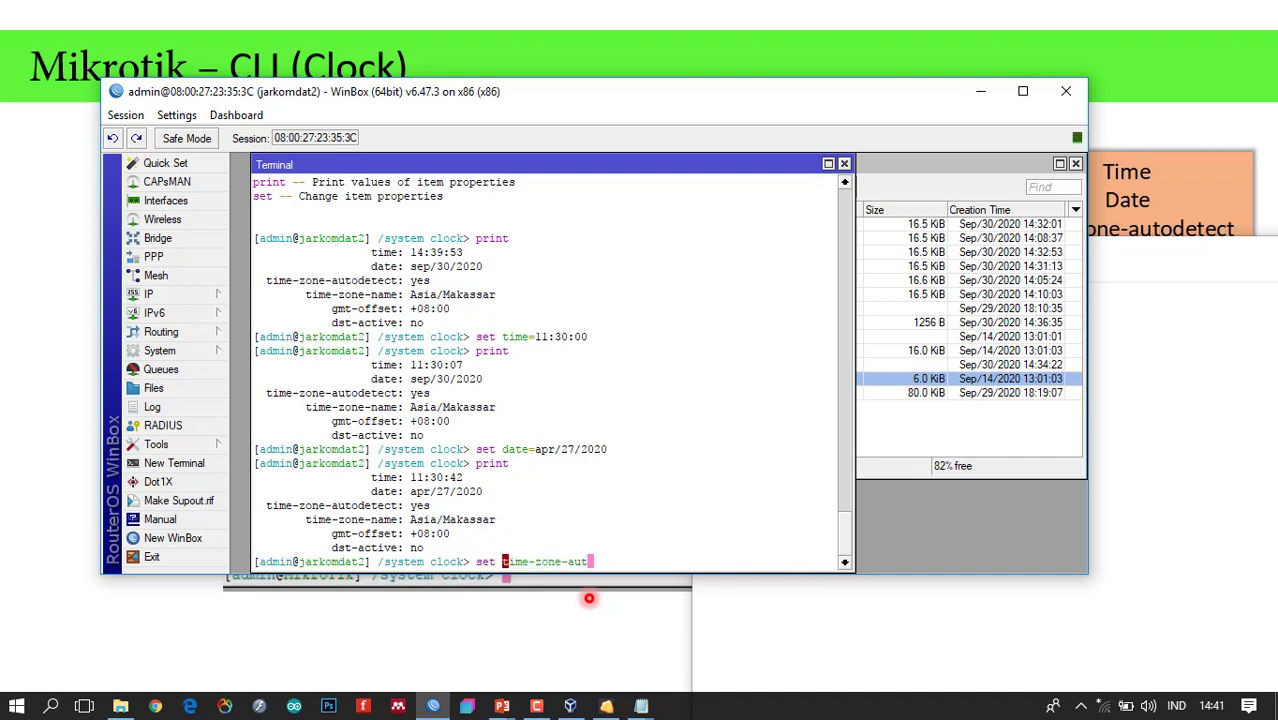
pyautogui.write('detect=')
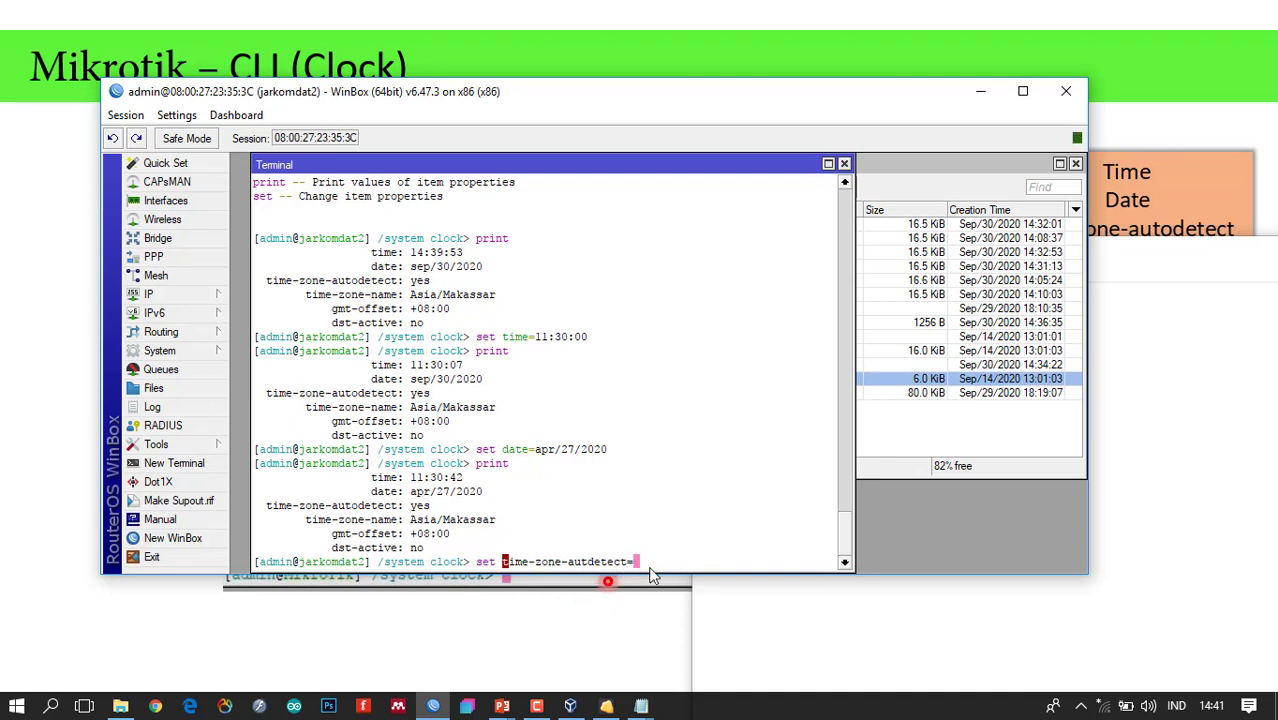
pyautogui.write('no')
# Fix the 'autdetect' typo to disable time-zone autodetect, then print to confirm it reads no.
pyautogui.press('Return')
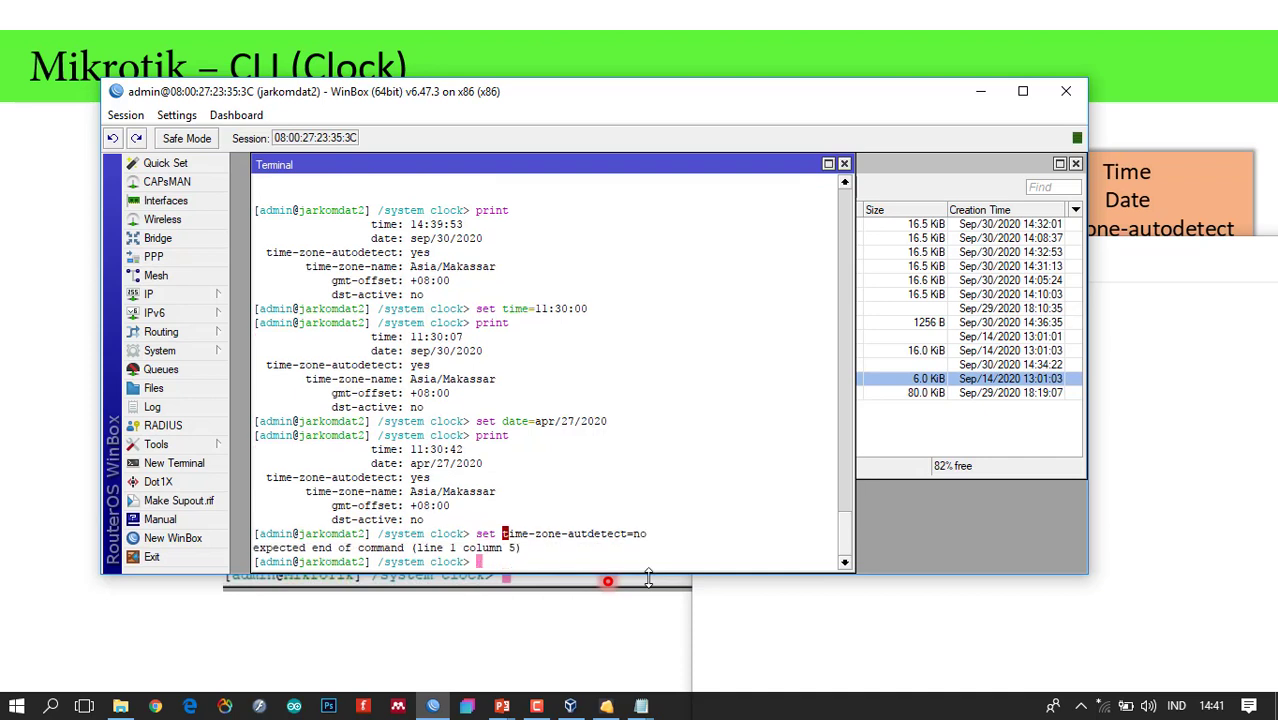
pyautogui.press('Up')
pyautogui.press('Left')
pyautogui.press('Left')
pyautogui.press('Left')
pyautogui.press('Left')
pyautogui.press('Left')
pyautogui.press('Left')
pyautogui.press('Left')
pyautogui.press('Left')
pyautogui.press('Left')
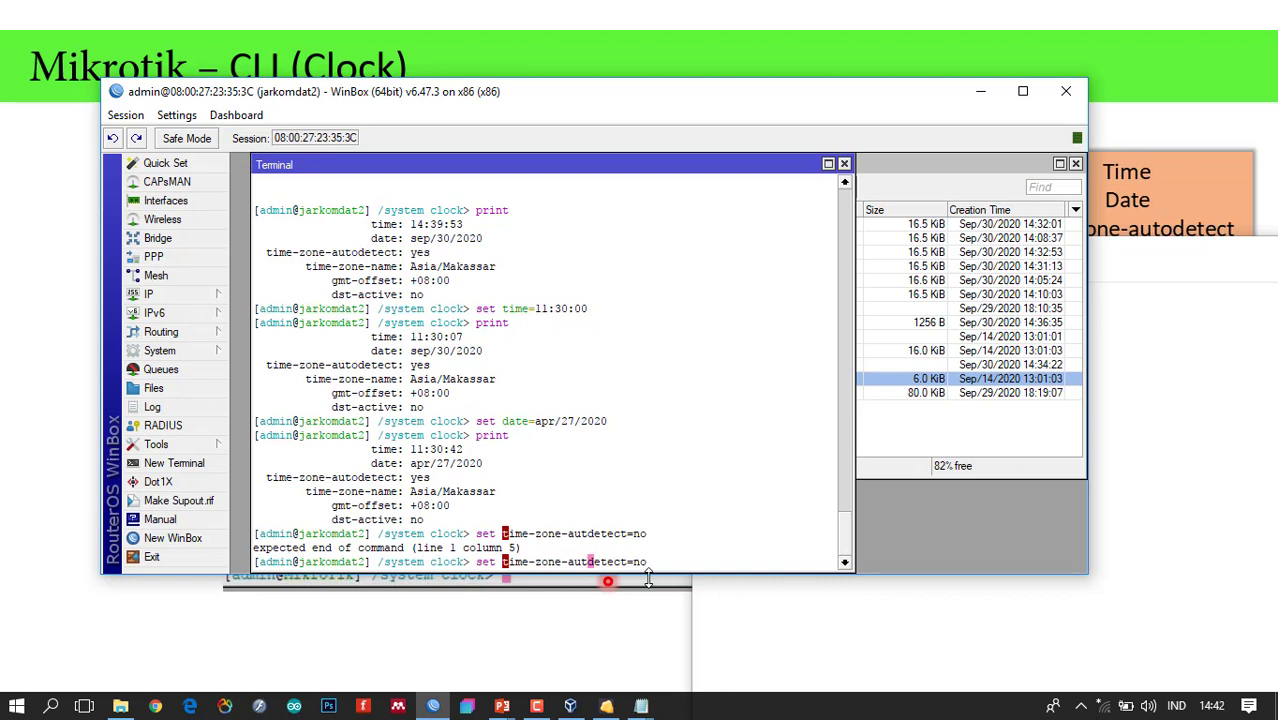
pyautogui.write('o')
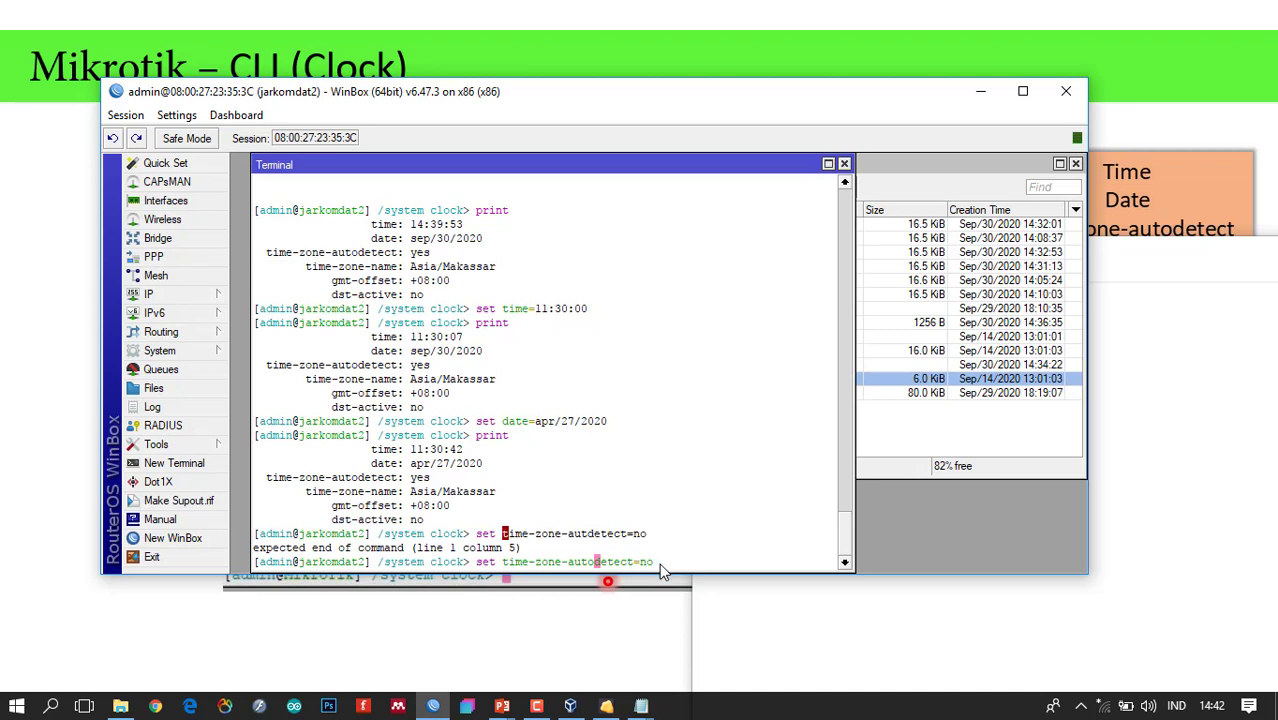
pyautogui.press('Return')
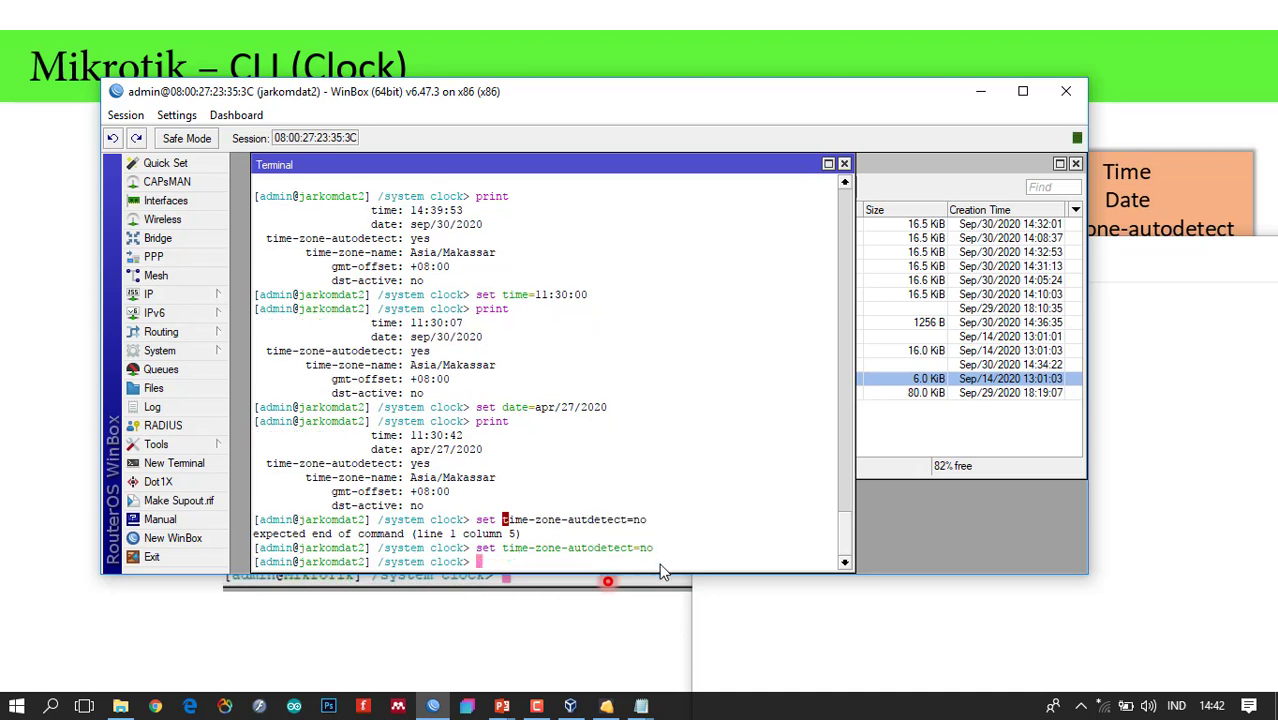
pyautogui.write('print')
pyautogui.press('Return')
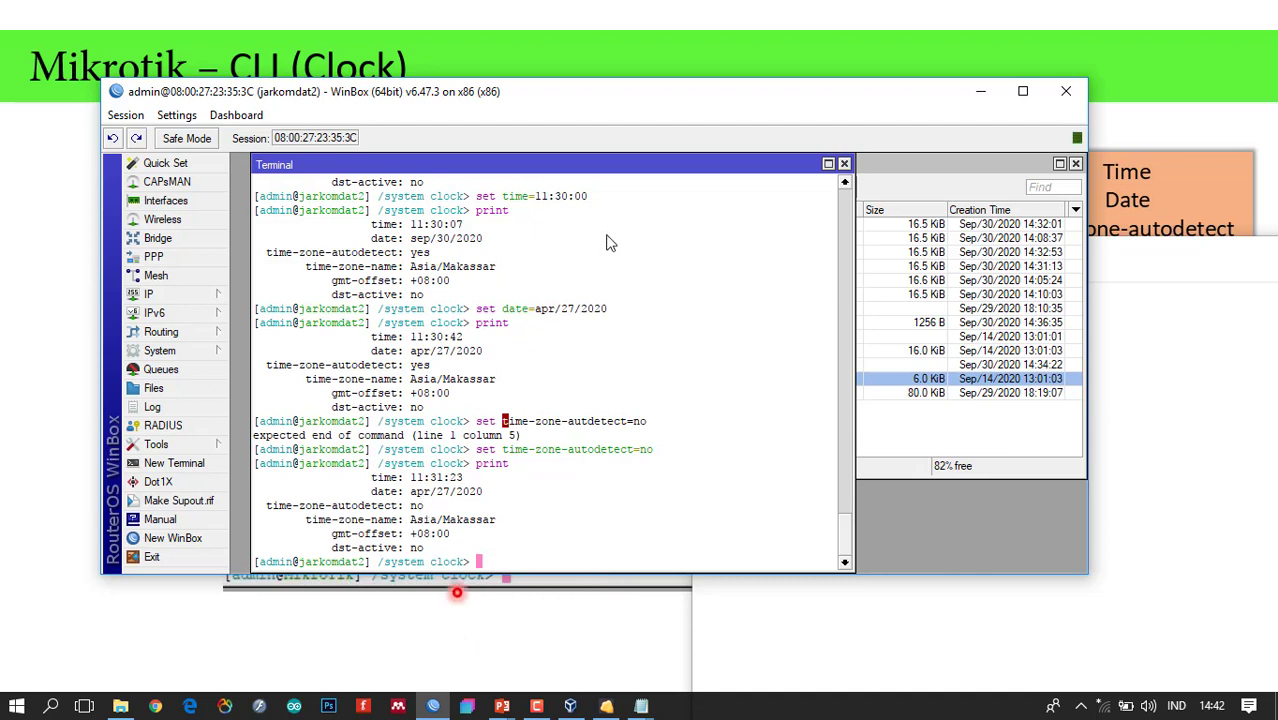
pyautogui.click(196, 350)
pyautogui.click(280, 253)
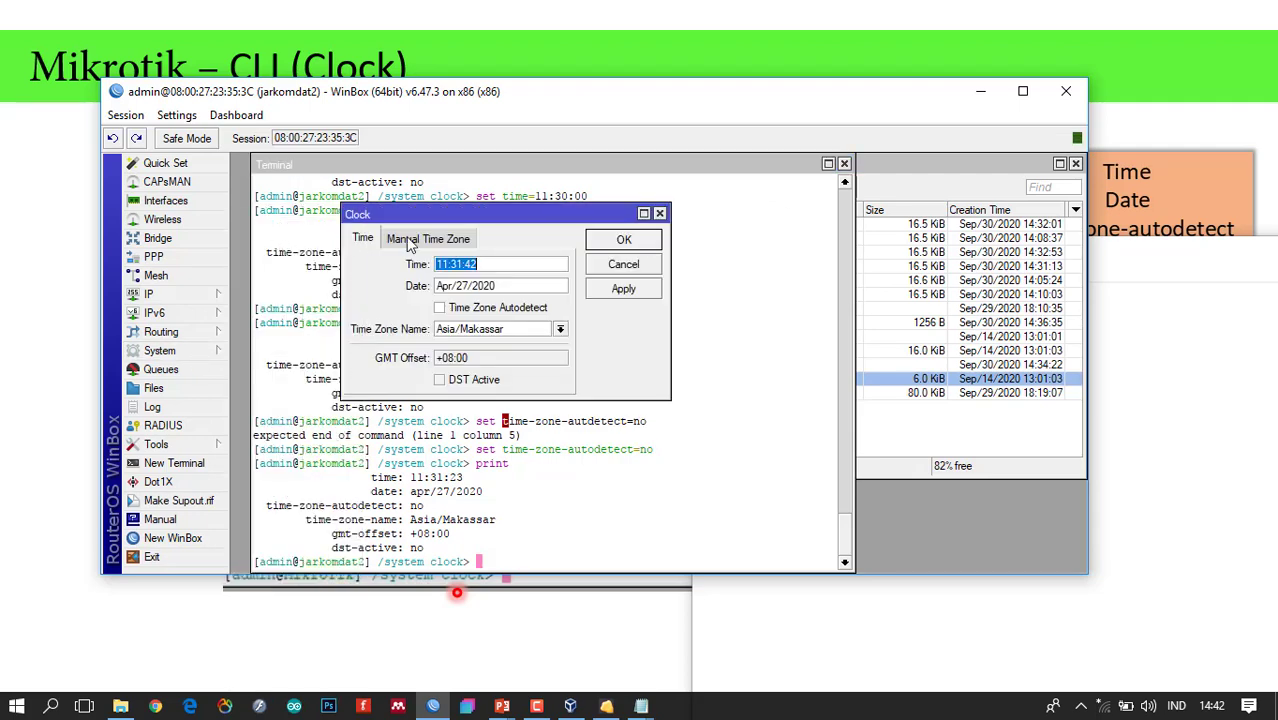
pyautogui.moveTo(455, 217); pyautogui.dragTo(574, 175)
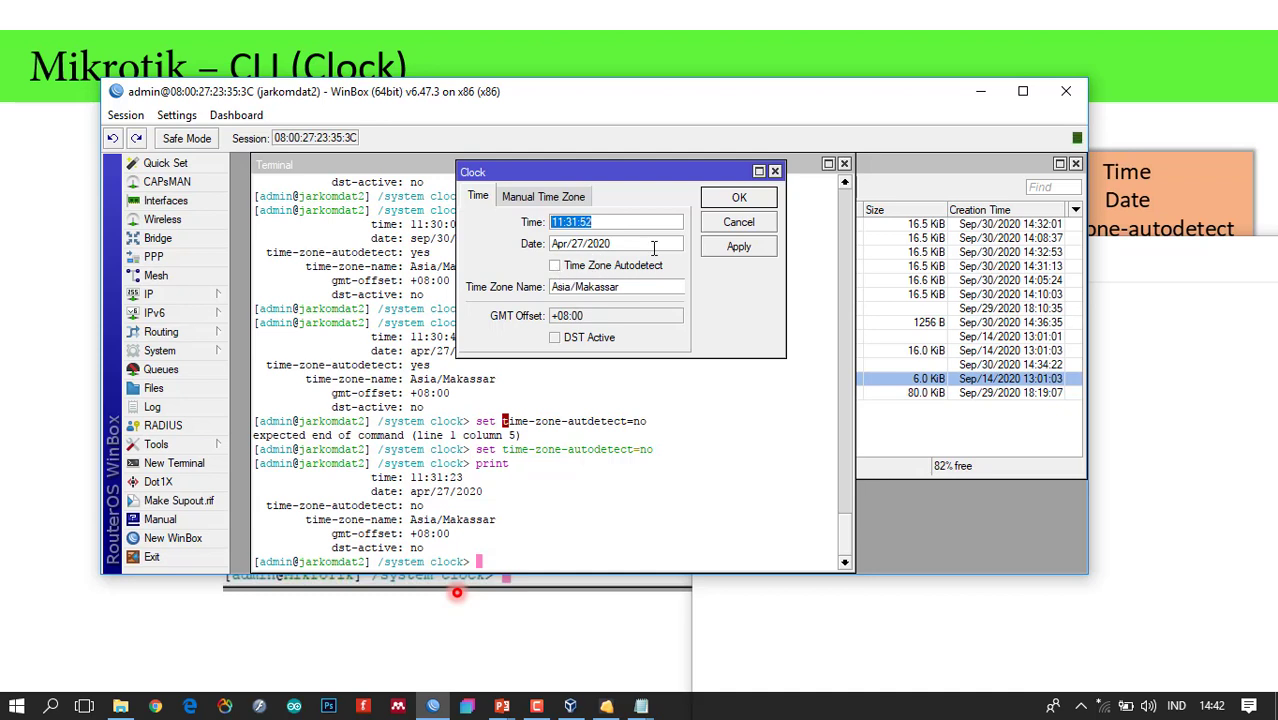
pyautogui.click(741, 228)
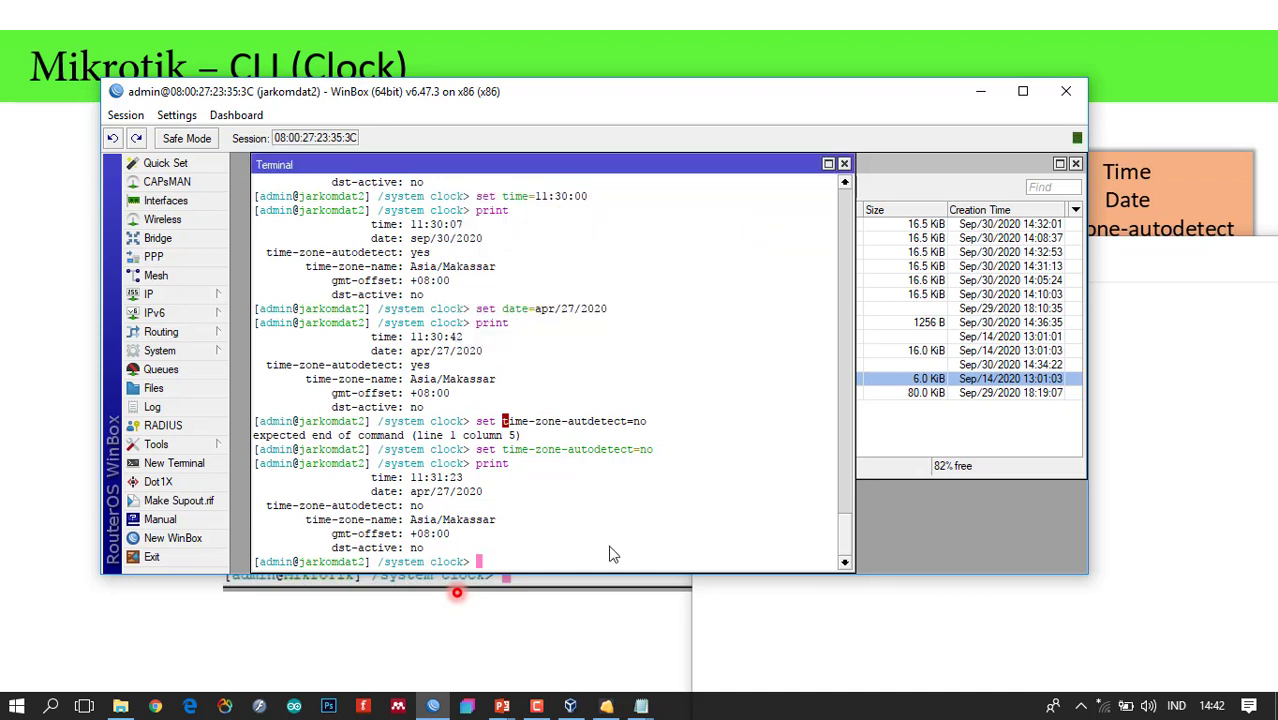
# Run set time=14:43:00, correcting the malformed equals sign after two syntax errors.
pyautogui.write('set time')
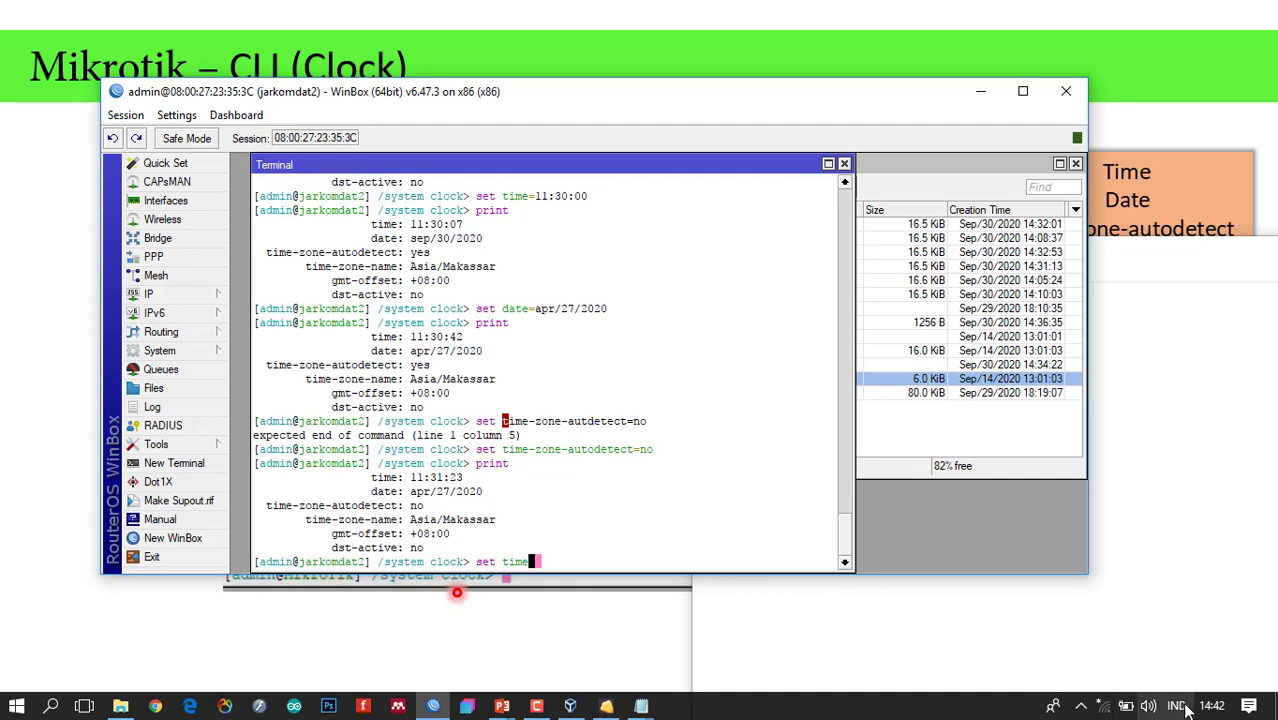
pyautogui.write('=14:')
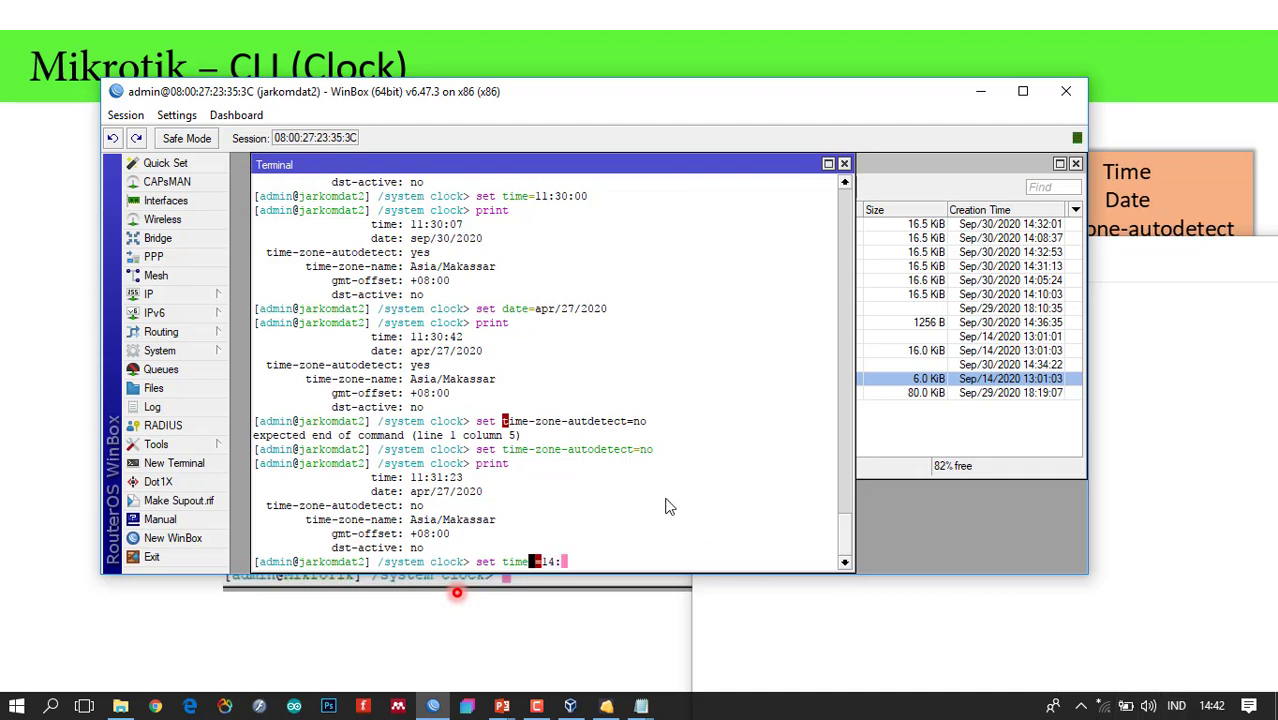
pyautogui.write('43:00 date=')
pyautogui.press('BackSpace')
pyautogui.press('BackSpace')
pyautogui.press('BackSpace')
pyautogui.press('BackSpace')
pyautogui.press('BackSpace')
pyautogui.press('BackSpace')
pyautogui.press('Return')
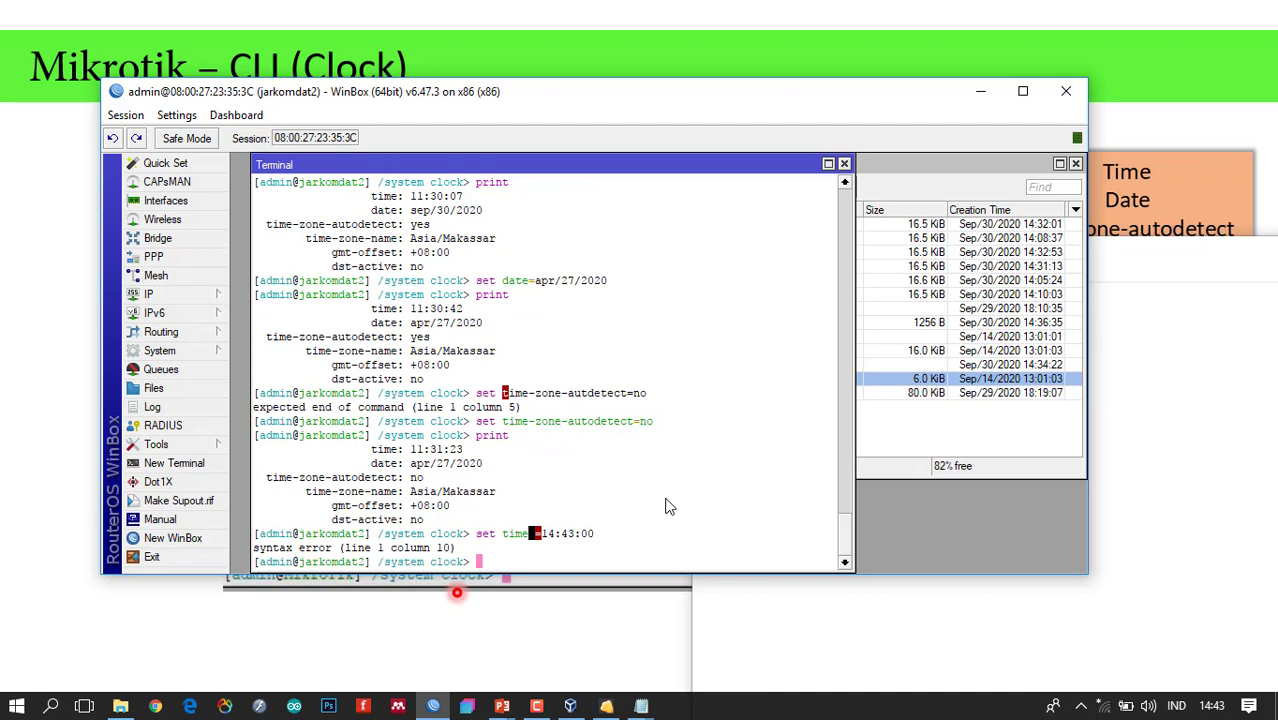
pyautogui.press('Up')
pyautogui.press('Return')
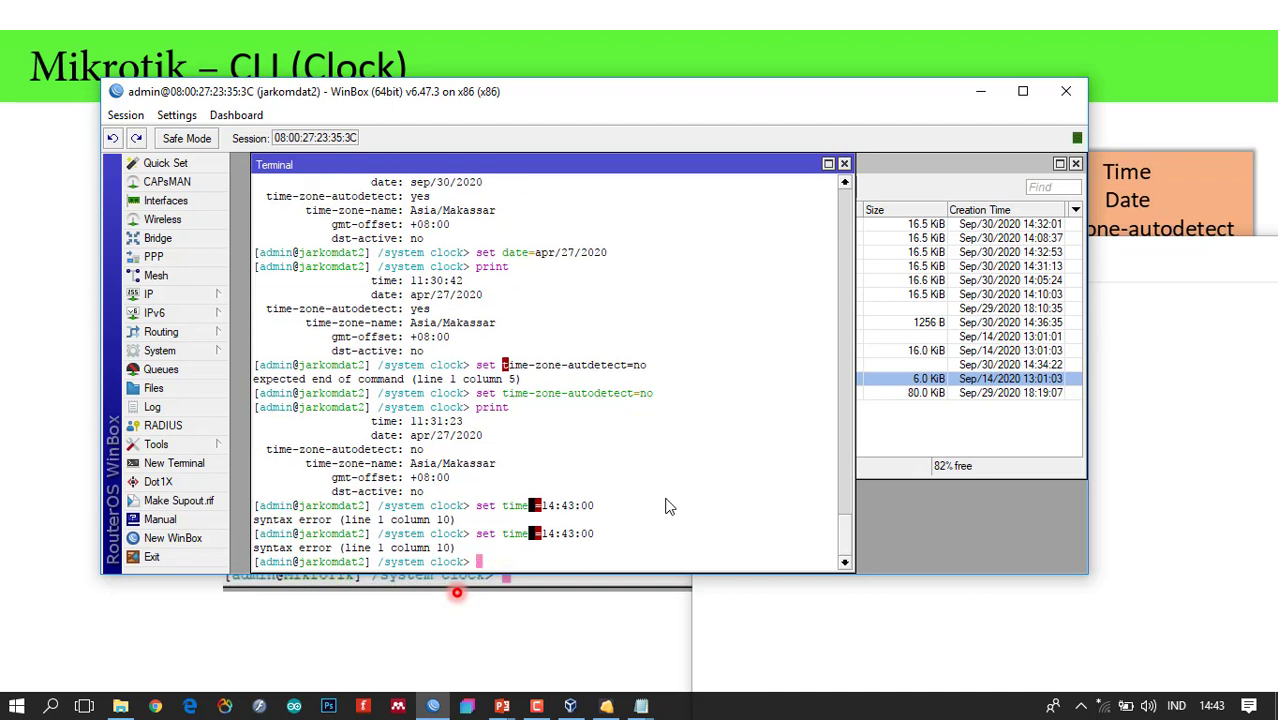
pyautogui.press('Up')
pyautogui.press('Left')
pyautogui.press('Left')
pyautogui.press('Left')
pyautogui.press('Left')
pyautogui.press('Left')
pyautogui.press('Left')
pyautogui.press('Left')
pyautogui.press('Left')
pyautogui.press('Left')
pyautogui.press('Delete')
pyautogui.write('=')
pyautogui.press('Return')
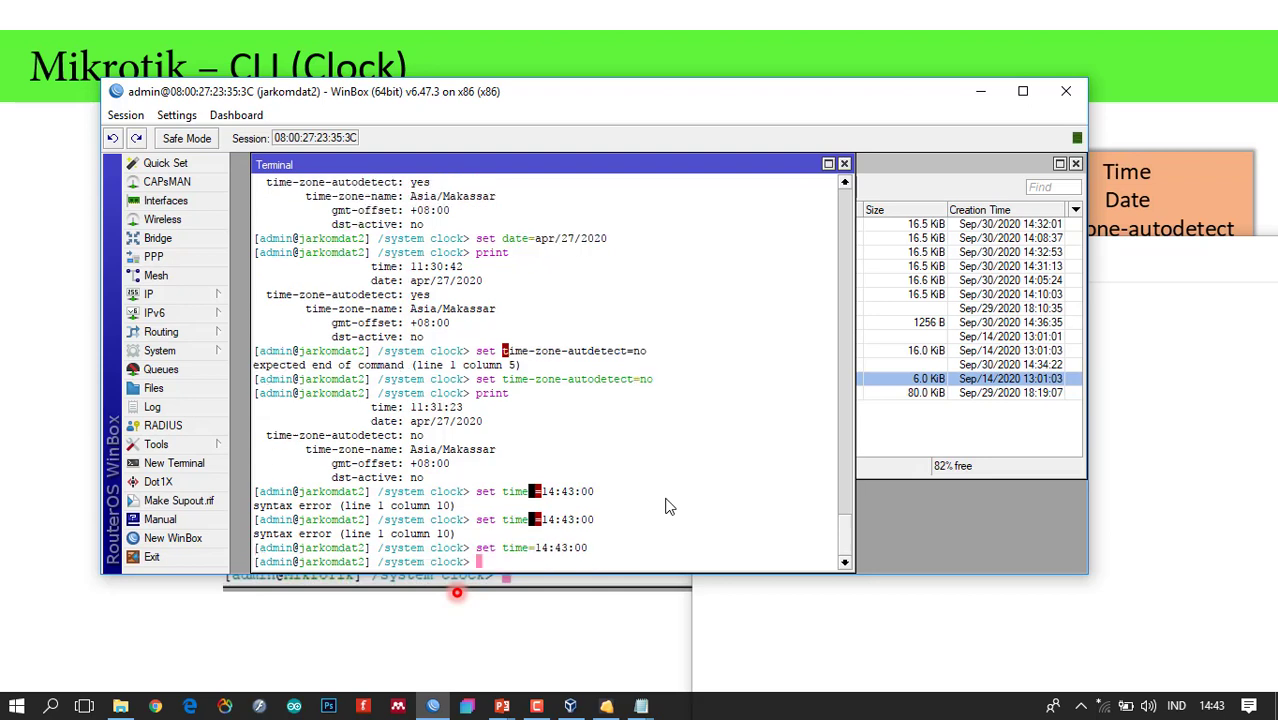
# Edit the recalled command into set date=sep/30/2020 time-zone-autodetect=yes.
pyautogui.press('Up')
pyautogui.press('Left')
pyautogui.press('Left')
pyautogui.press('Right')
pyautogui.press('Right')
pyautogui.press('BackSpace')
pyautogui.press('BackSpace')
pyautogui.press('BackSpace')
pyautogui.press('BackSpace')
pyautogui.press('BackSpace')
pyautogui.press('BackSpace')
pyautogui.press('BackSpace')
pyautogui.press('BackSpace')
pyautogui.press('BackSpace')
pyautogui.press('BackSpace')
pyautogui.press('BackSpace')
pyautogui.press('BackSpace')
pyautogui.press('BackSpace')
pyautogui.write('date=sep/30/2020 time-zone')
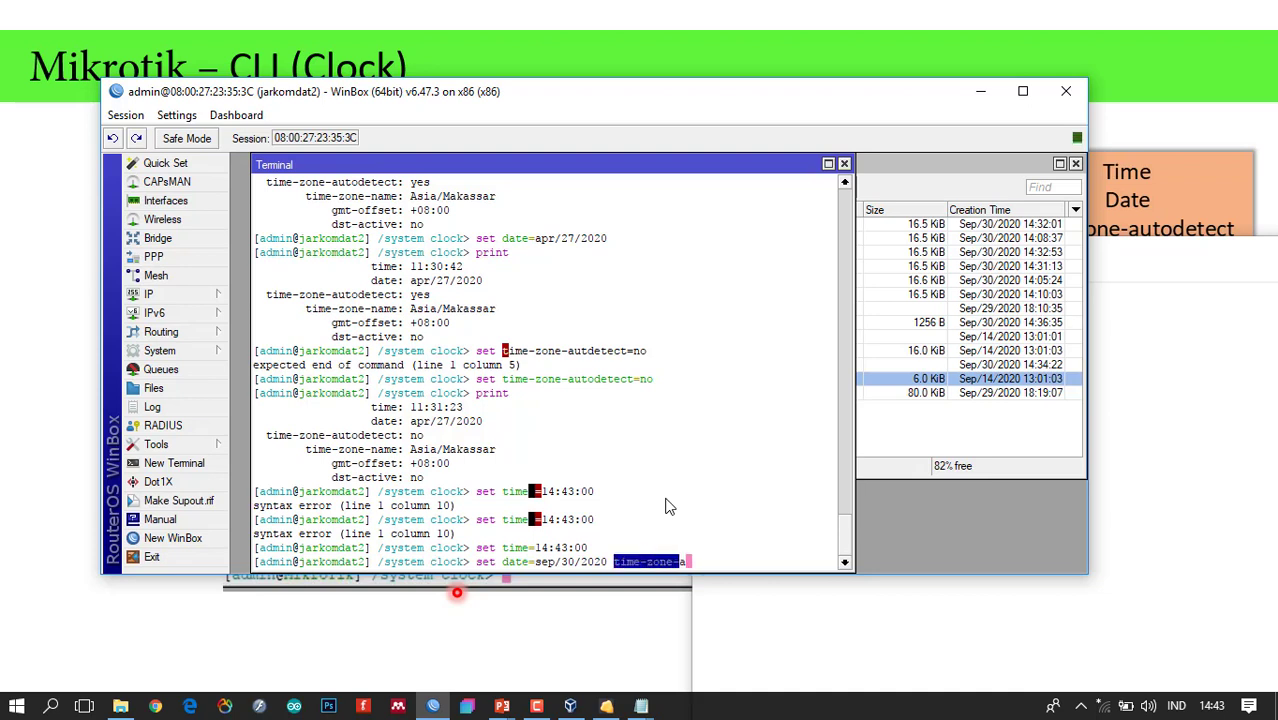
pyautogui.write('-autodet')
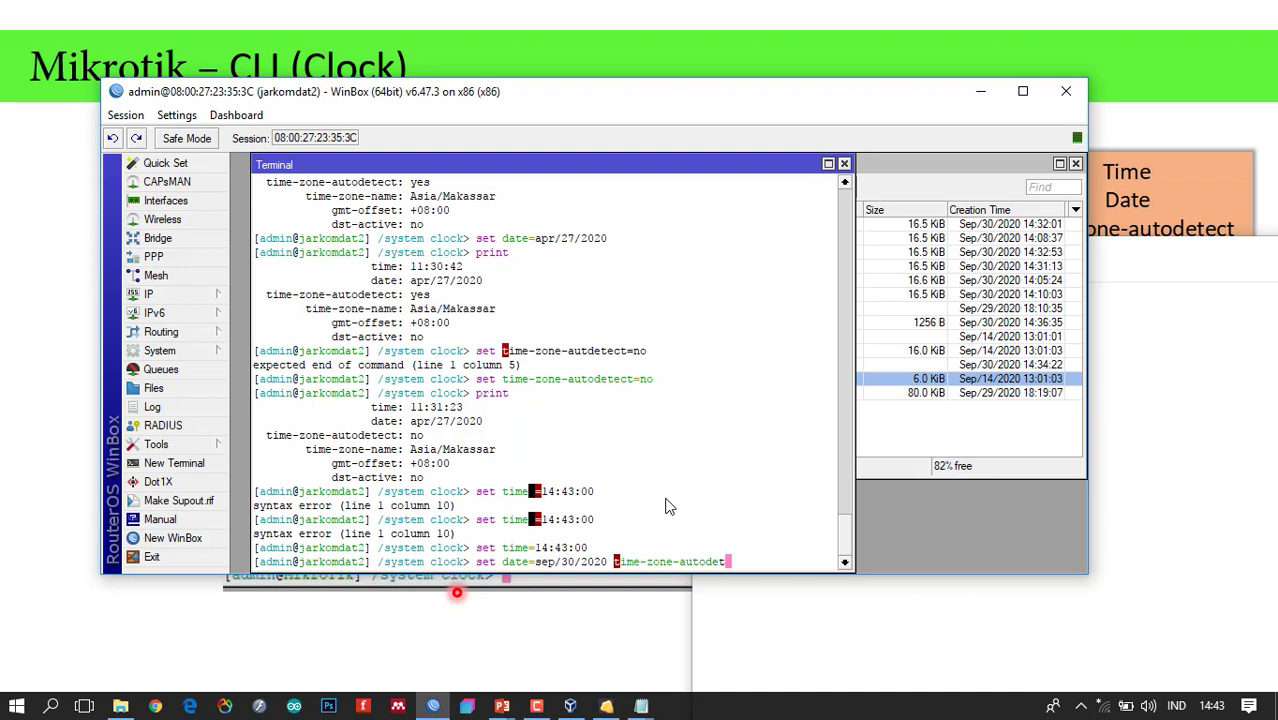
pyautogui.write('ect=yes')
# Apply date sep/30/2020 with time-zone autodetect on, and print to confirm 14:43:36.
pyautogui.press('Return')
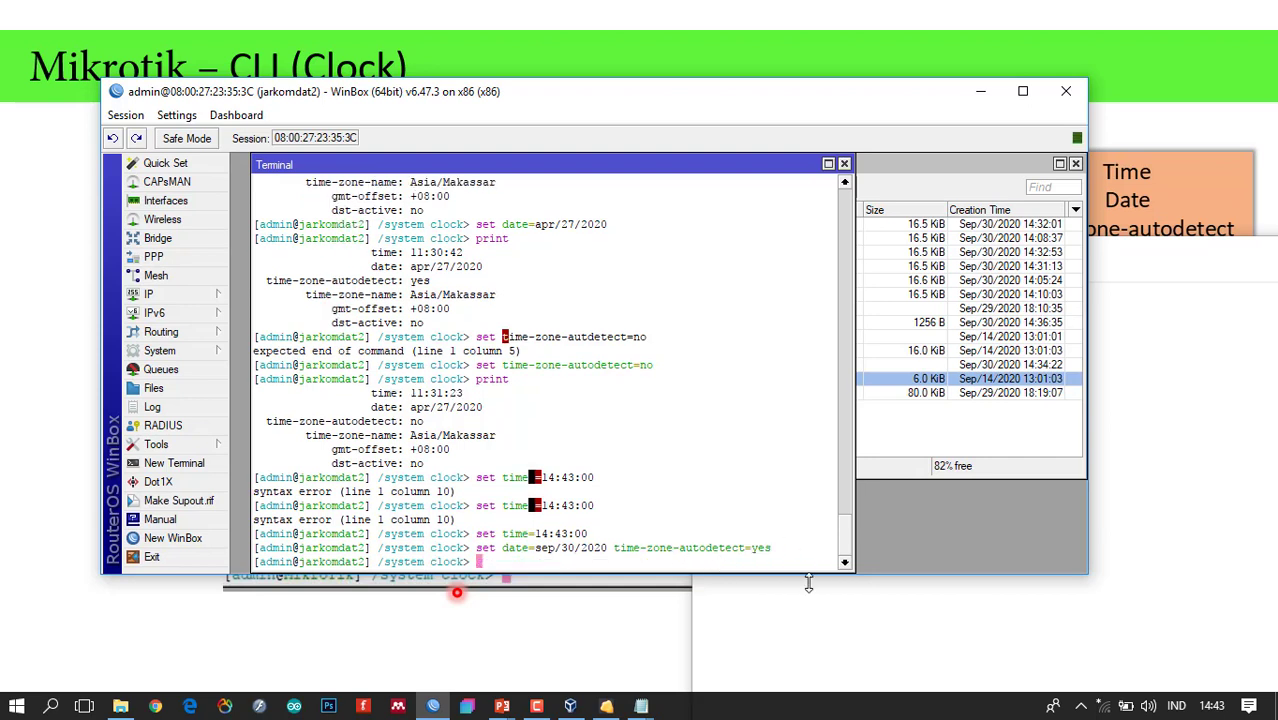
pyautogui.write('print')
pyautogui.press('Return')
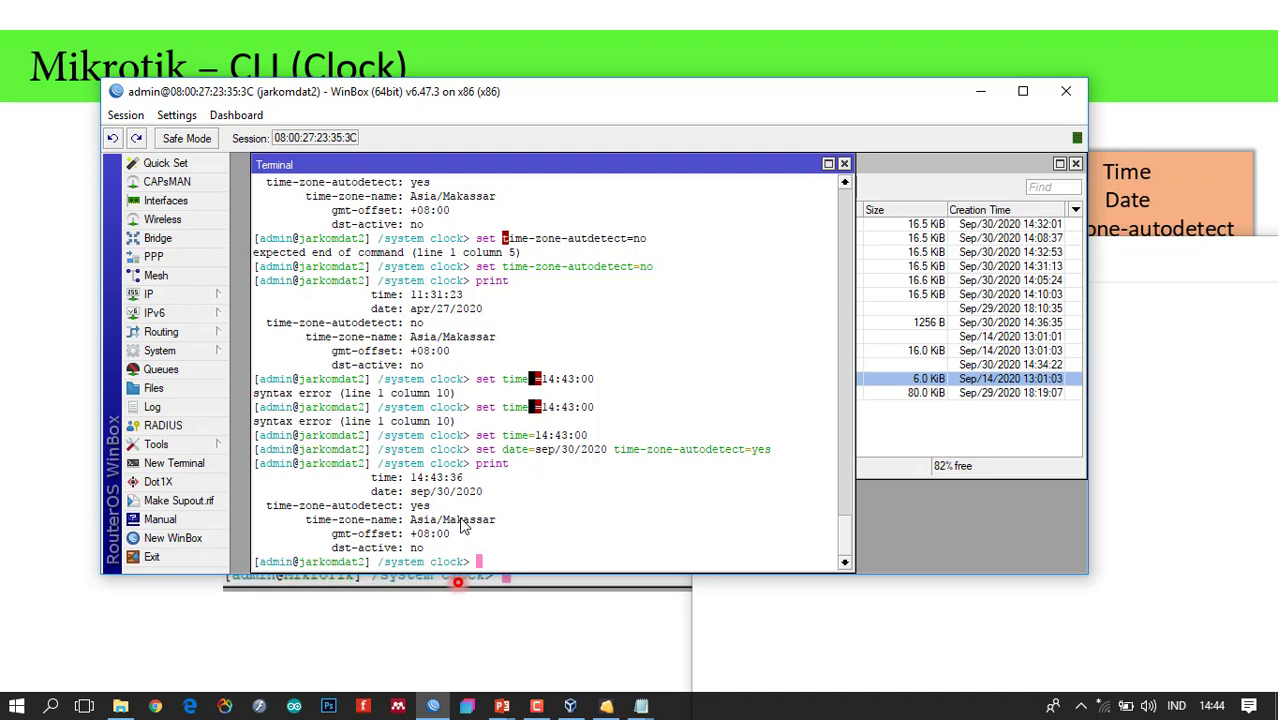
pyautogui.write('/')
# Return to the root prompt, glance at the Notepad notes, and list root-level commands with '?'.
pyautogui.press('Return')
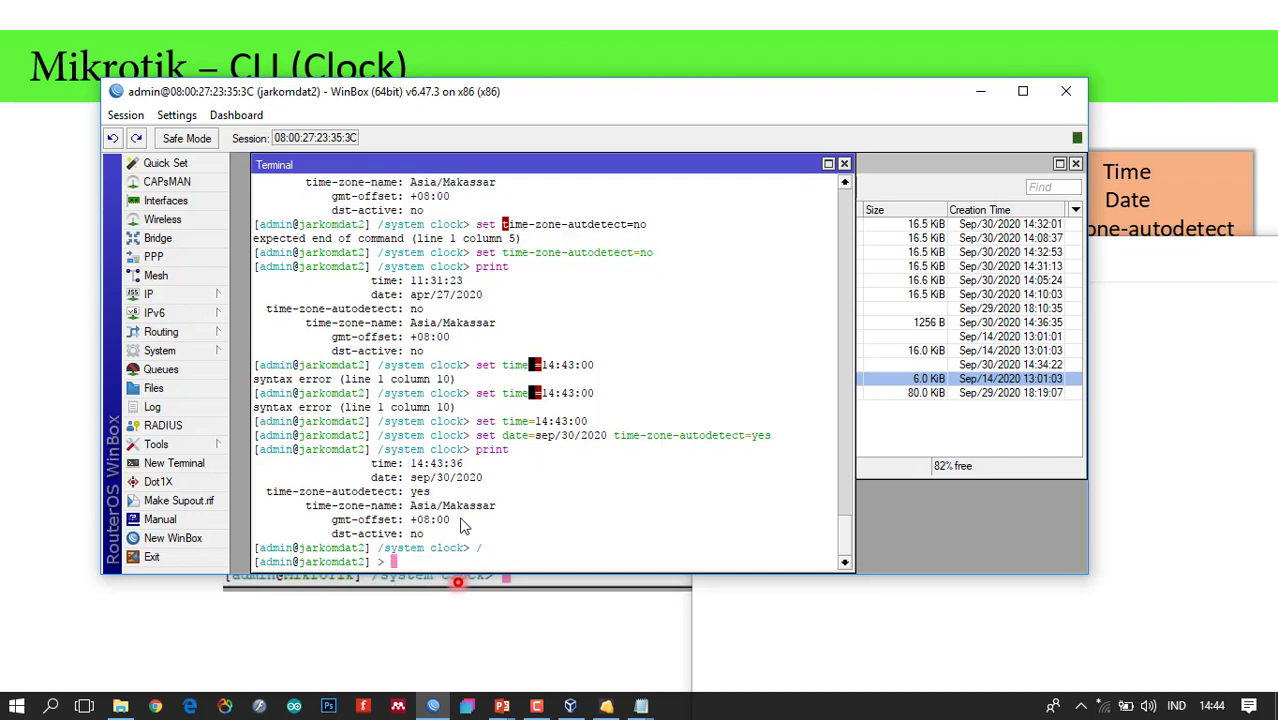
pyautogui.click(638, 702)
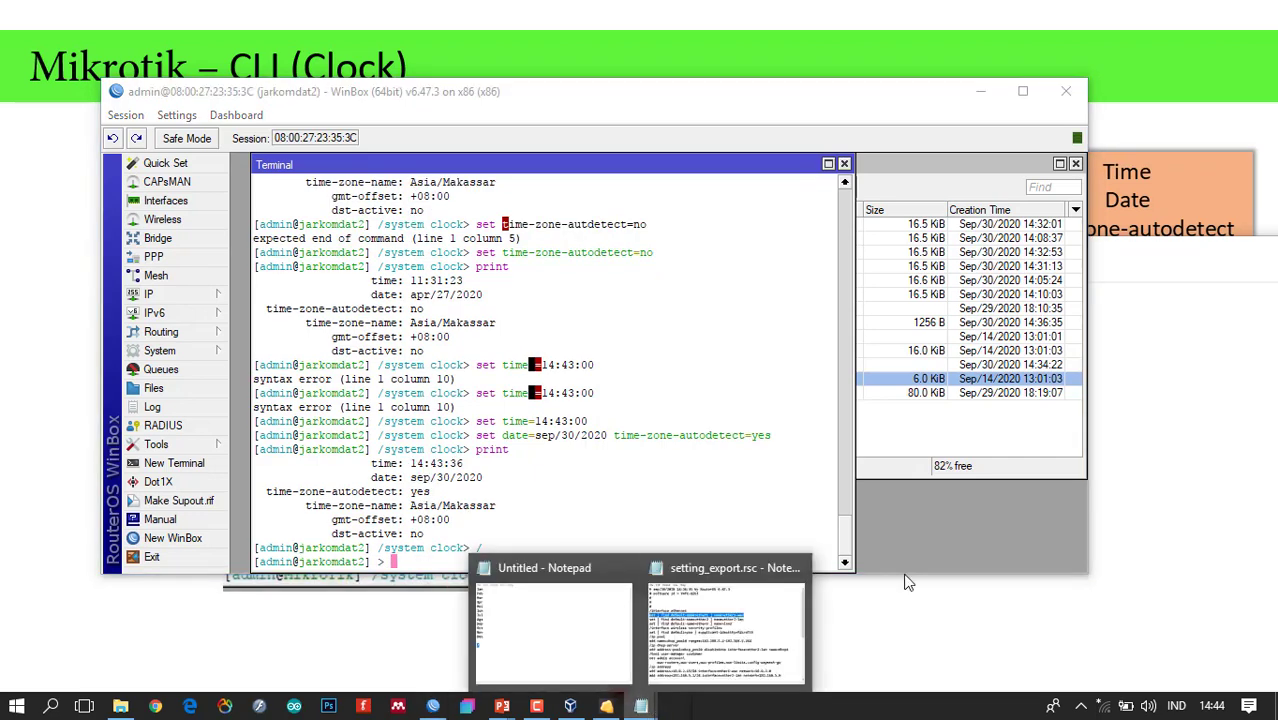
pyautogui.click(557, 647)
pyautogui.click(709, 560)
pyautogui.click(520, 563)
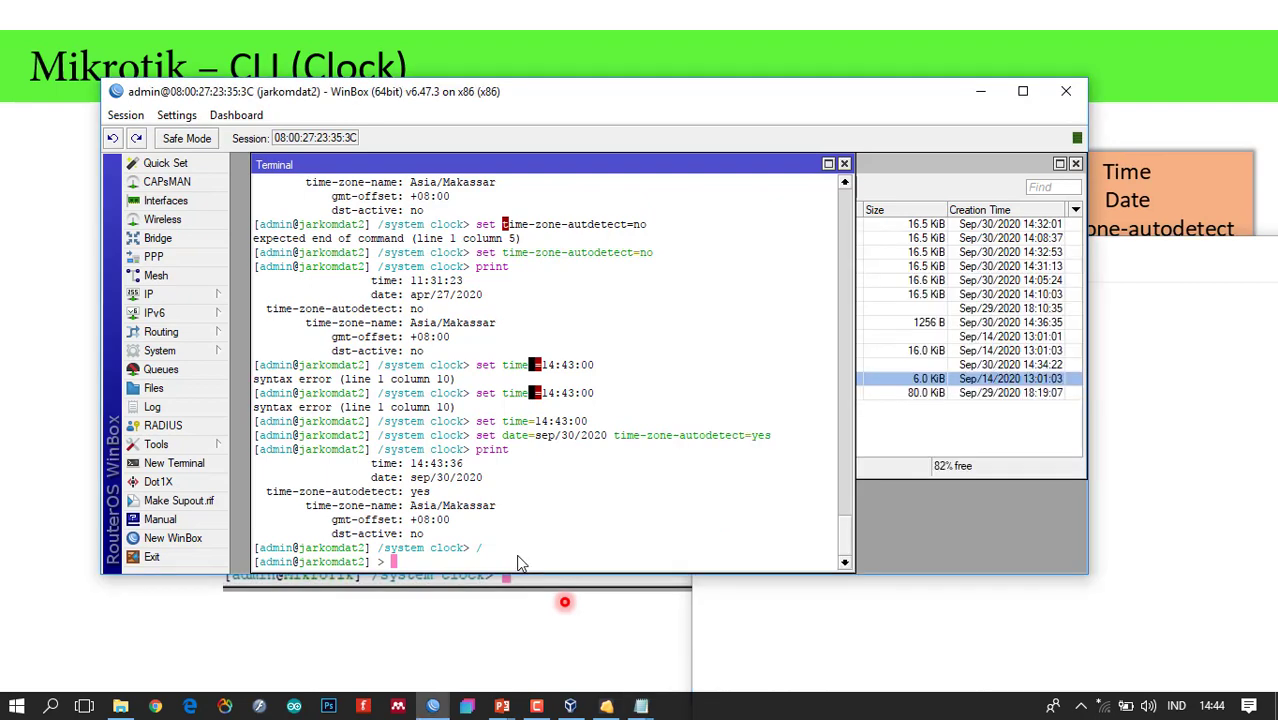
pyautogui.press('?')
# Enter the ip menu and list its sub-commands, comparing them with WinBox's IP menu.
pyautogui.write('ip')
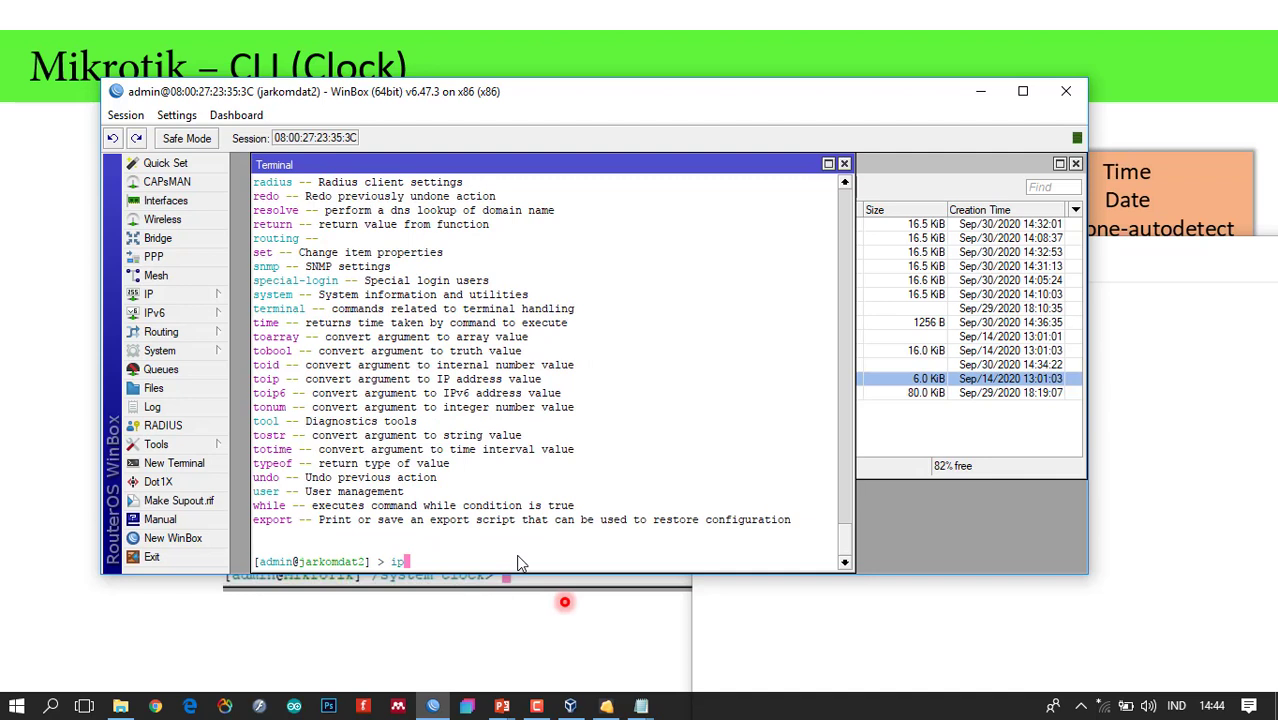
pyautogui.click(193, 296)
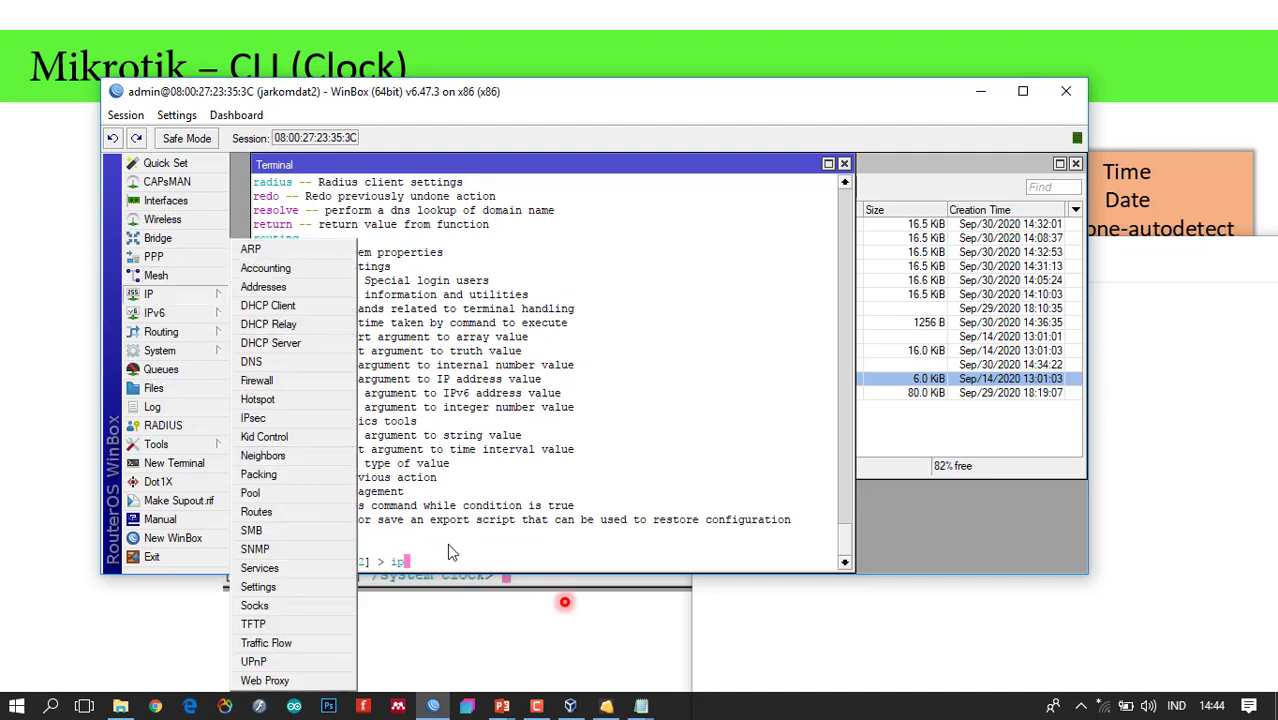
pyautogui.click(450, 552)
pyautogui.press('Return')
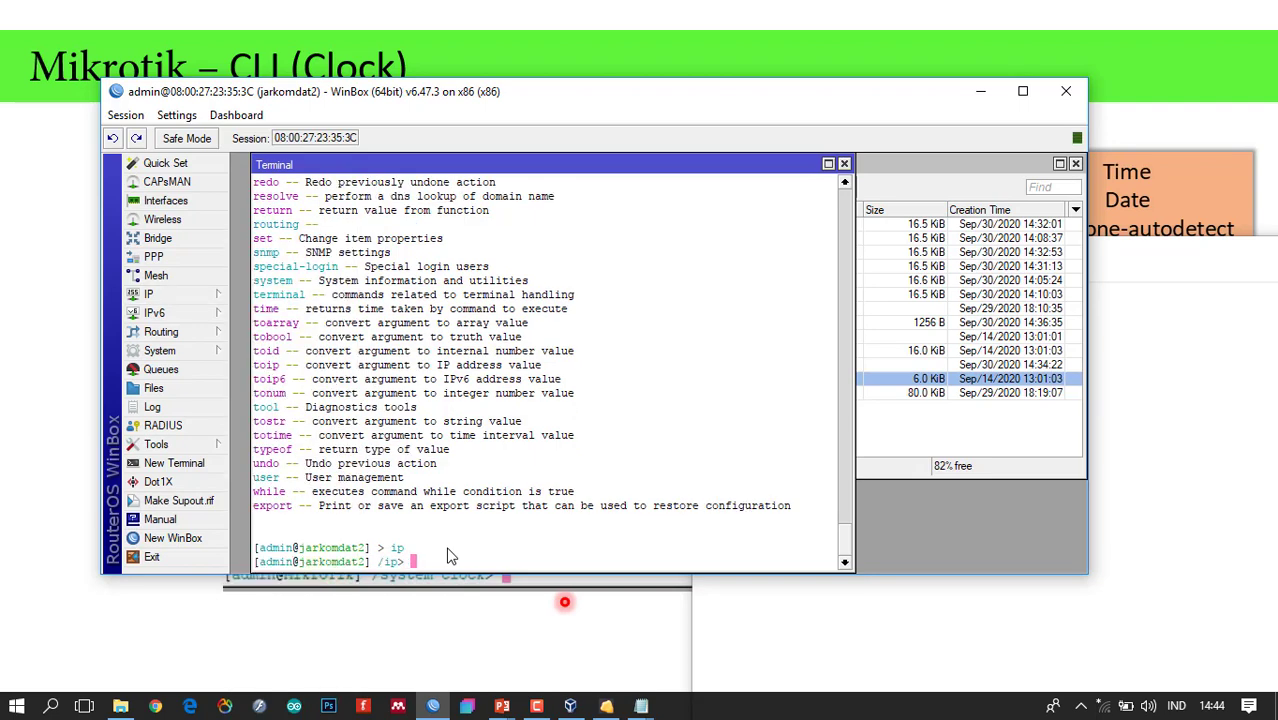
pyautogui.click(185, 302)
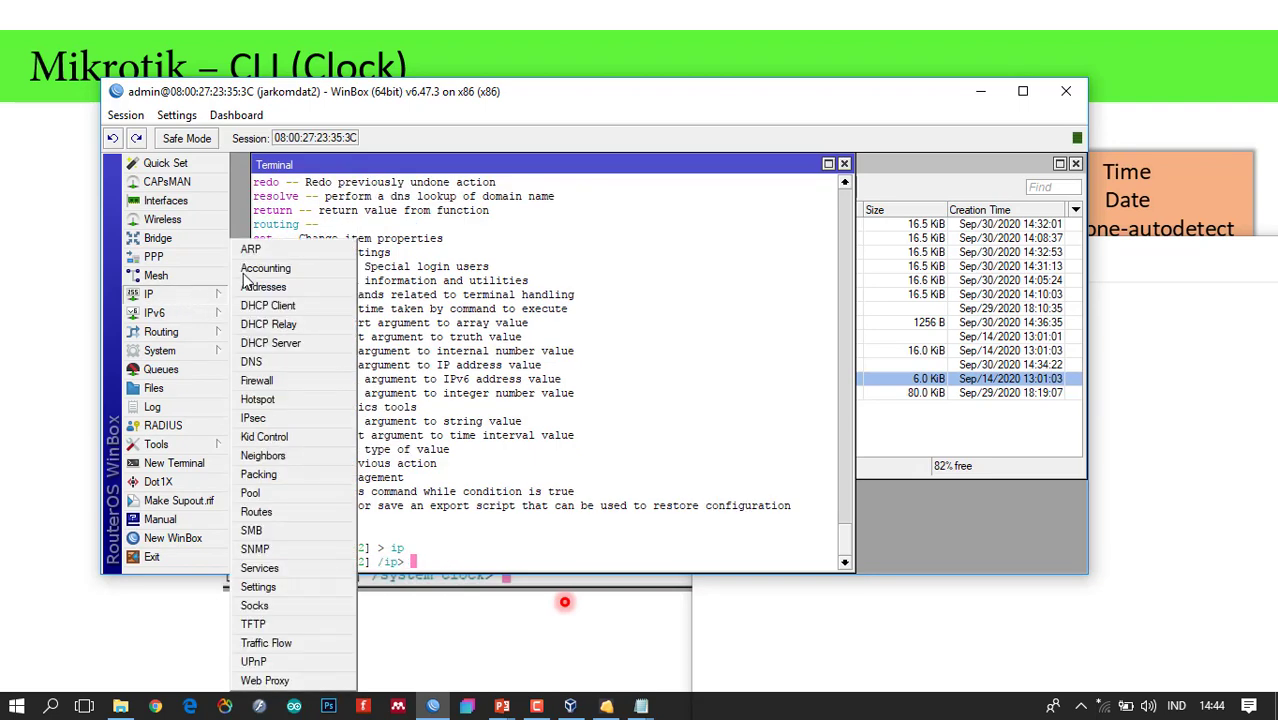
pyautogui.click(424, 562)
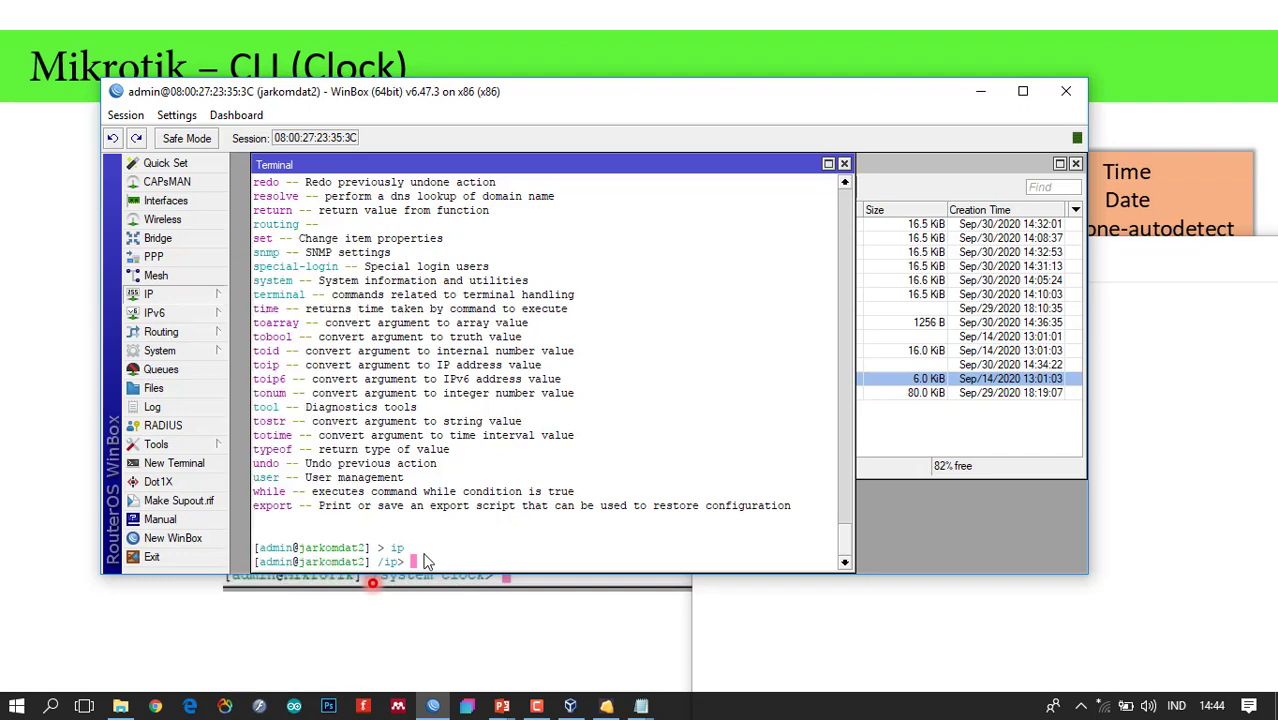
pyautogui.press('?')
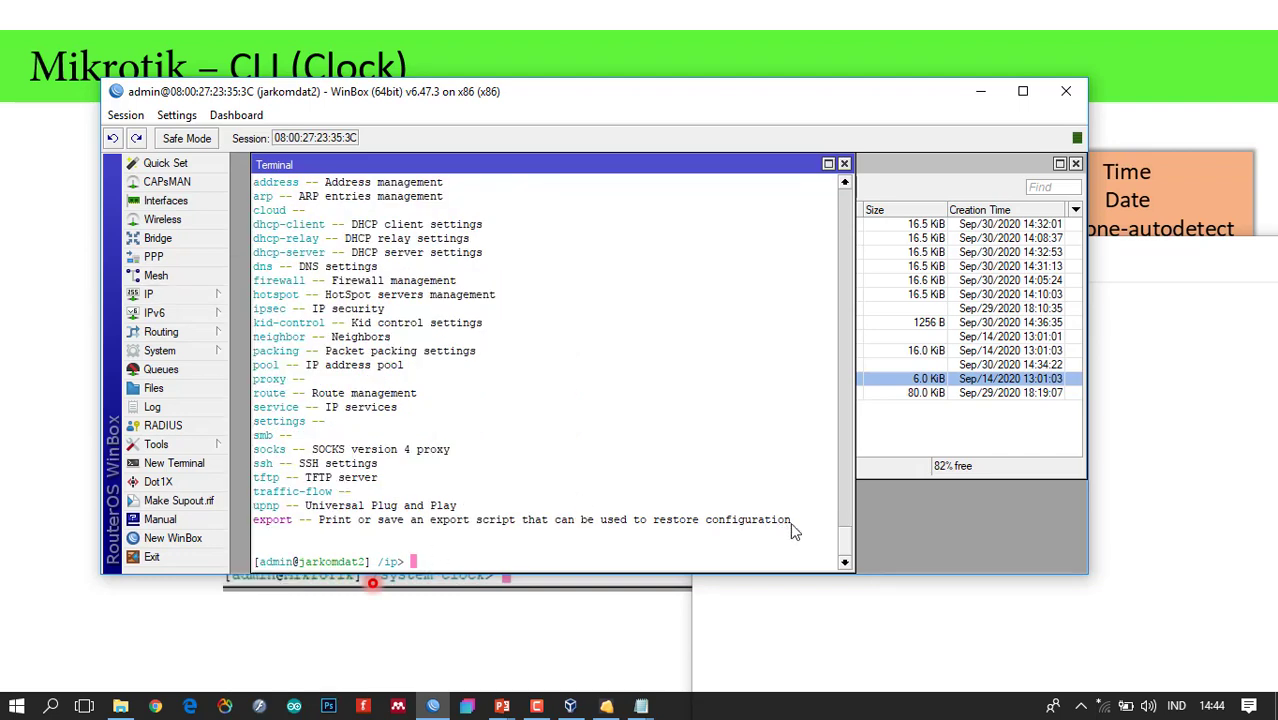
pyautogui.scroll(7, 845, 535)
pyautogui.scroll(1, 845, 535)
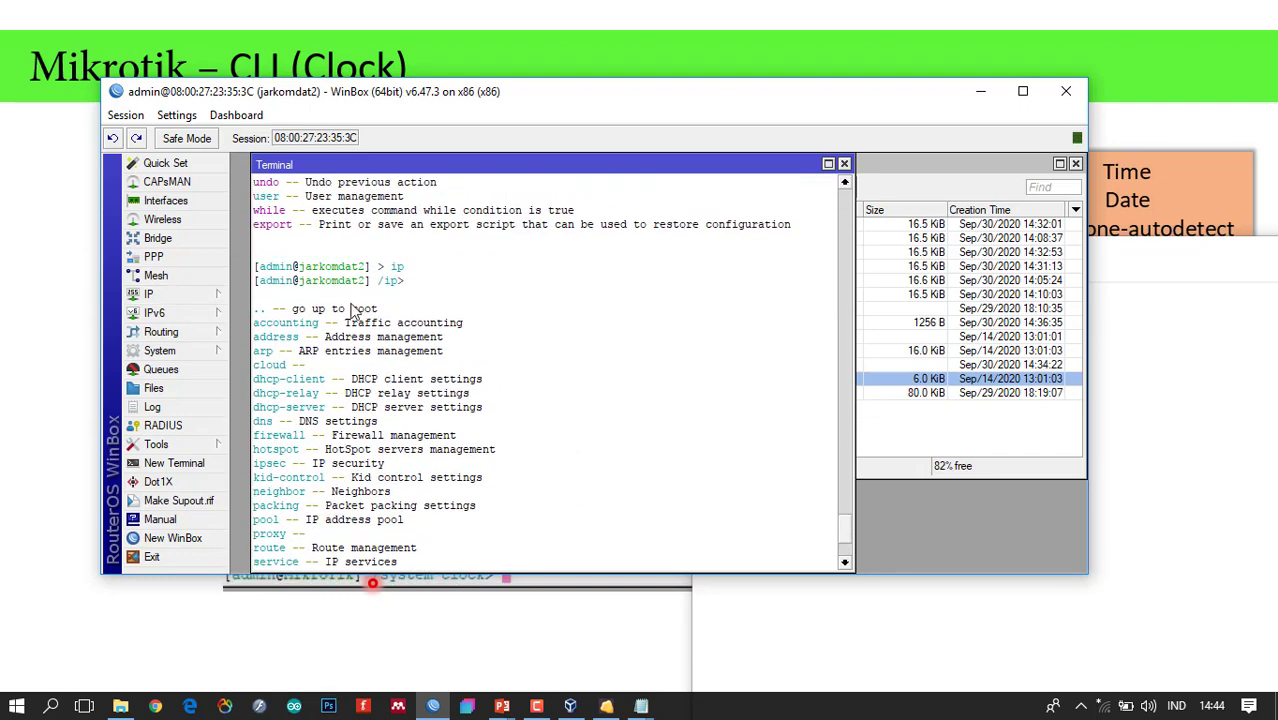
# View the GUI IP Addresses list, then enter the address menu and list its commands.
pyautogui.click(200, 294)
pyautogui.click(266, 297)
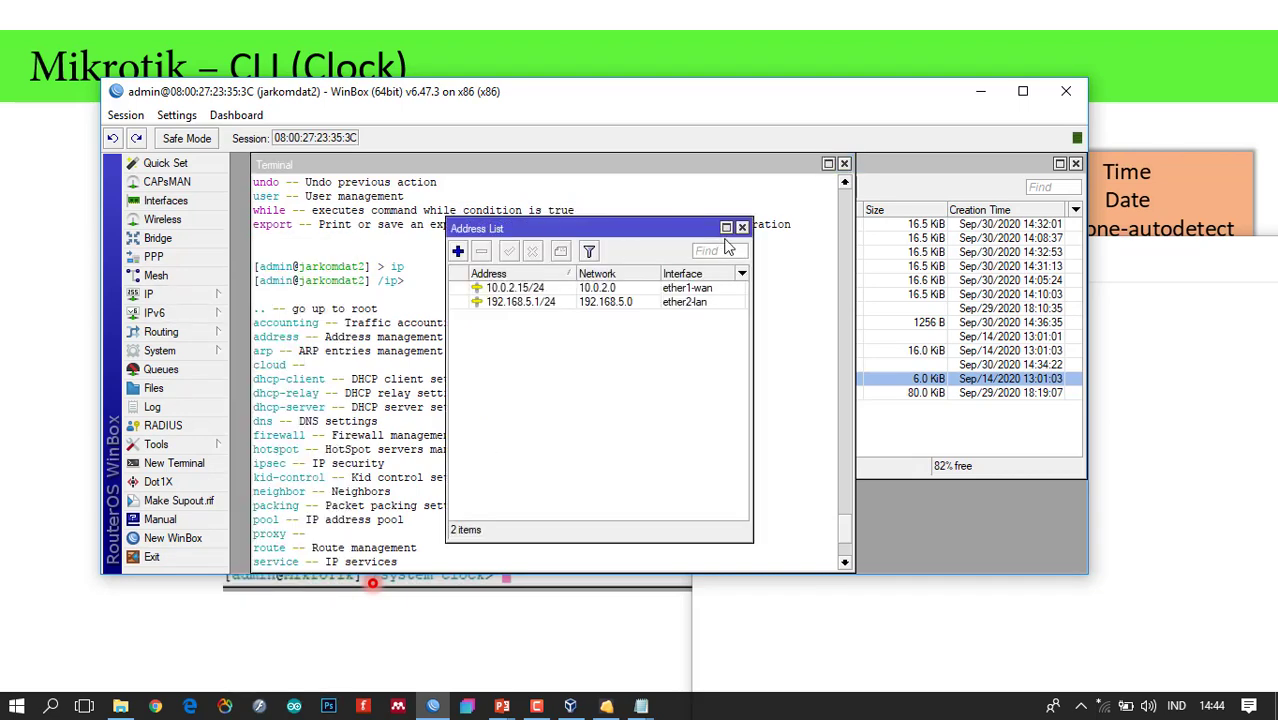
pyautogui.click(742, 228)
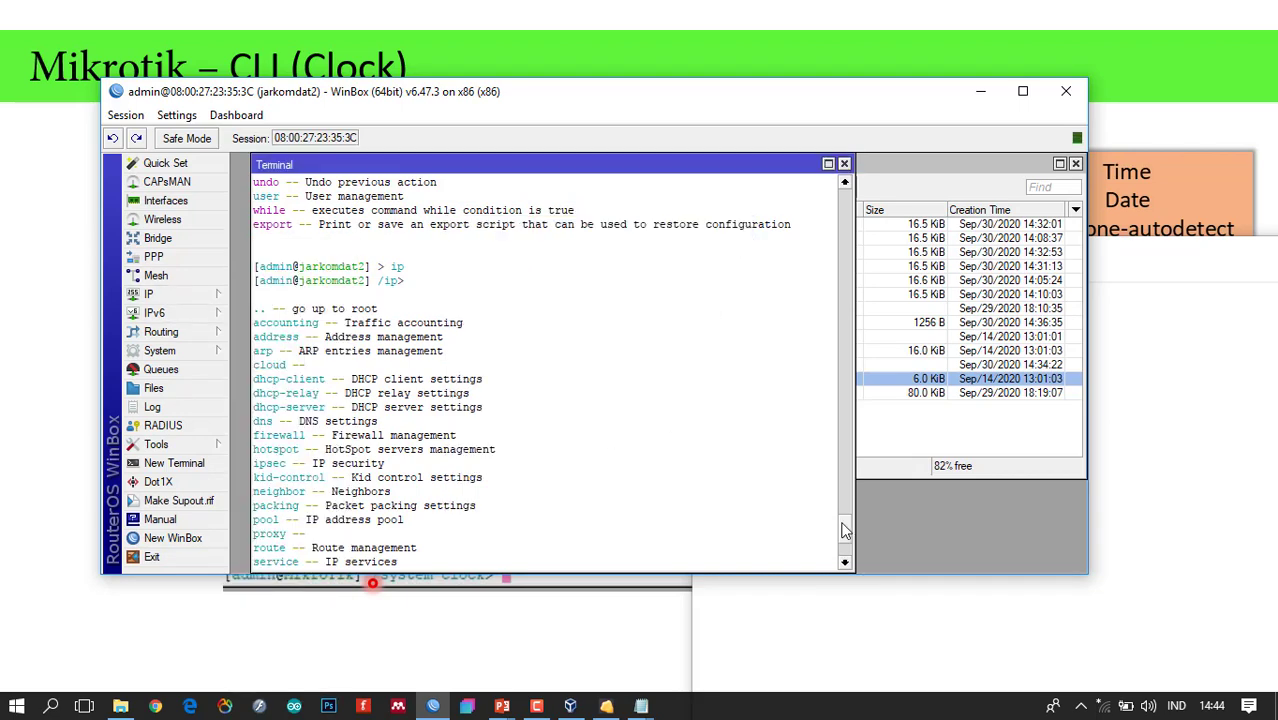
pyautogui.moveTo(847, 530); pyautogui.dragTo(847, 580)
pyautogui.write('add')
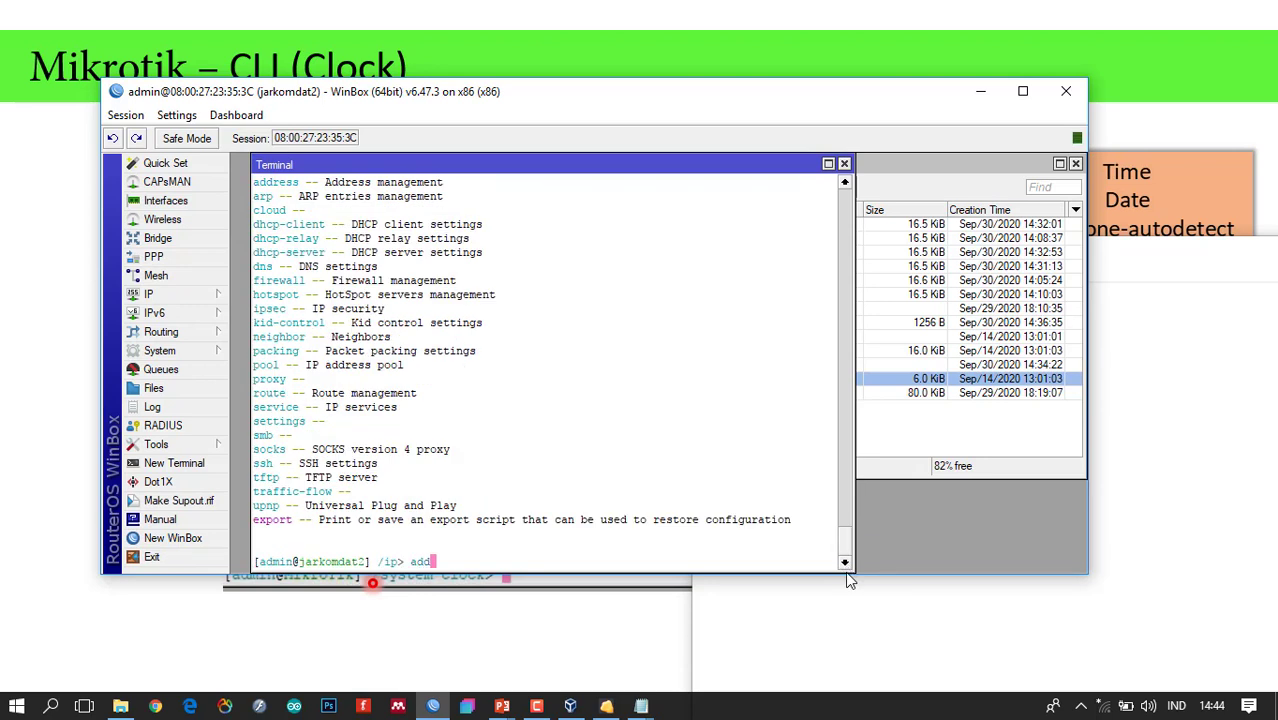
pyautogui.write('ress')
pyautogui.press('Return')
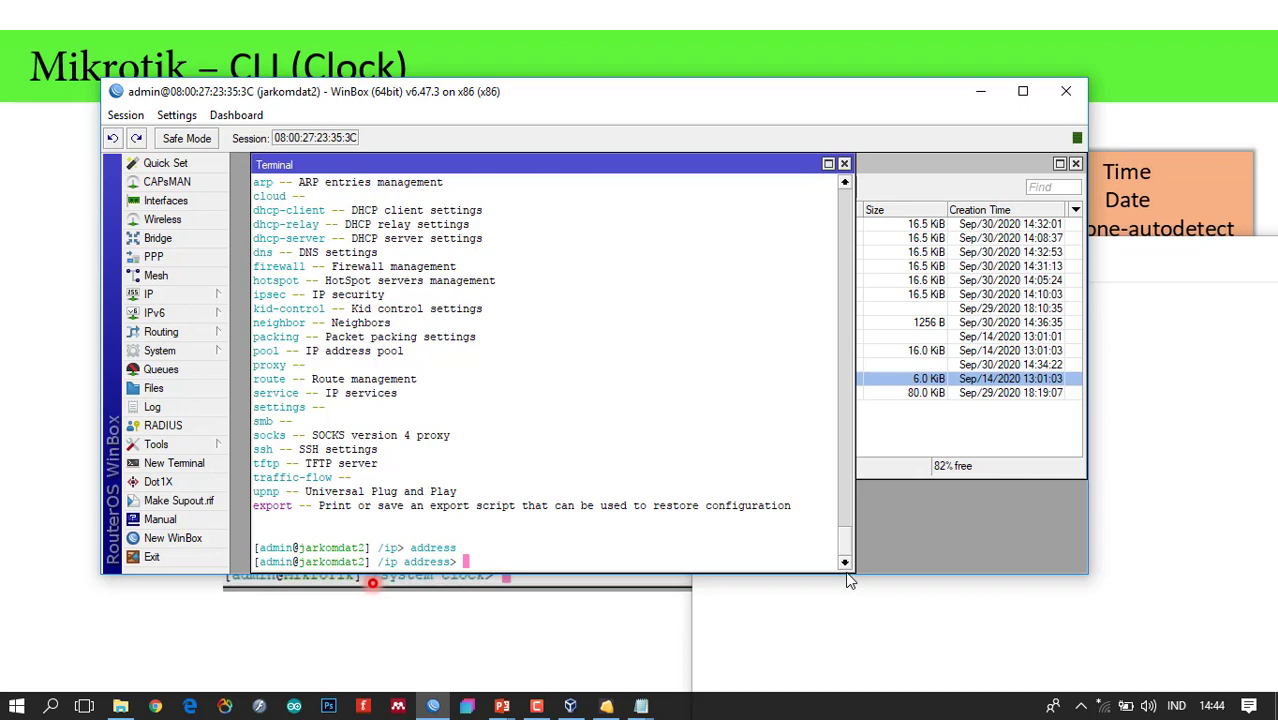
pyautogui.write('?')
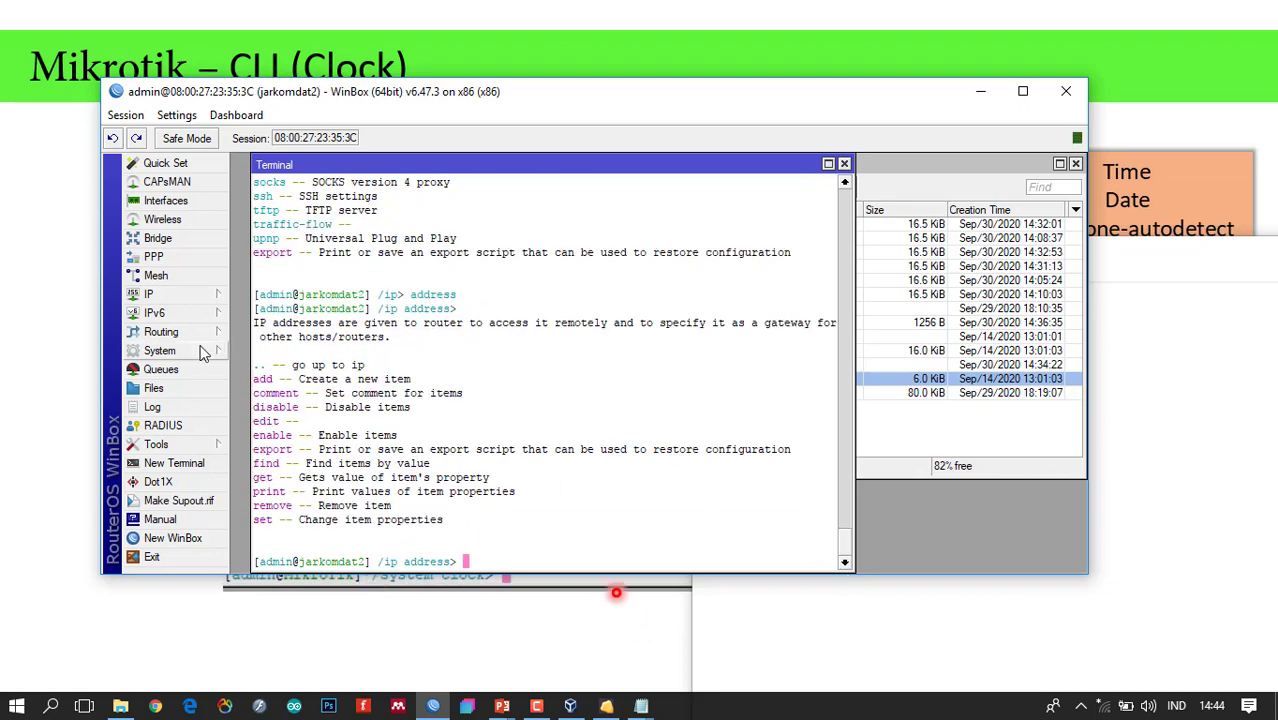
# Compare with the GUI Addresses list and New Address dialog, then cancel and close both.
pyautogui.click(190, 296)
pyautogui.click(275, 287)
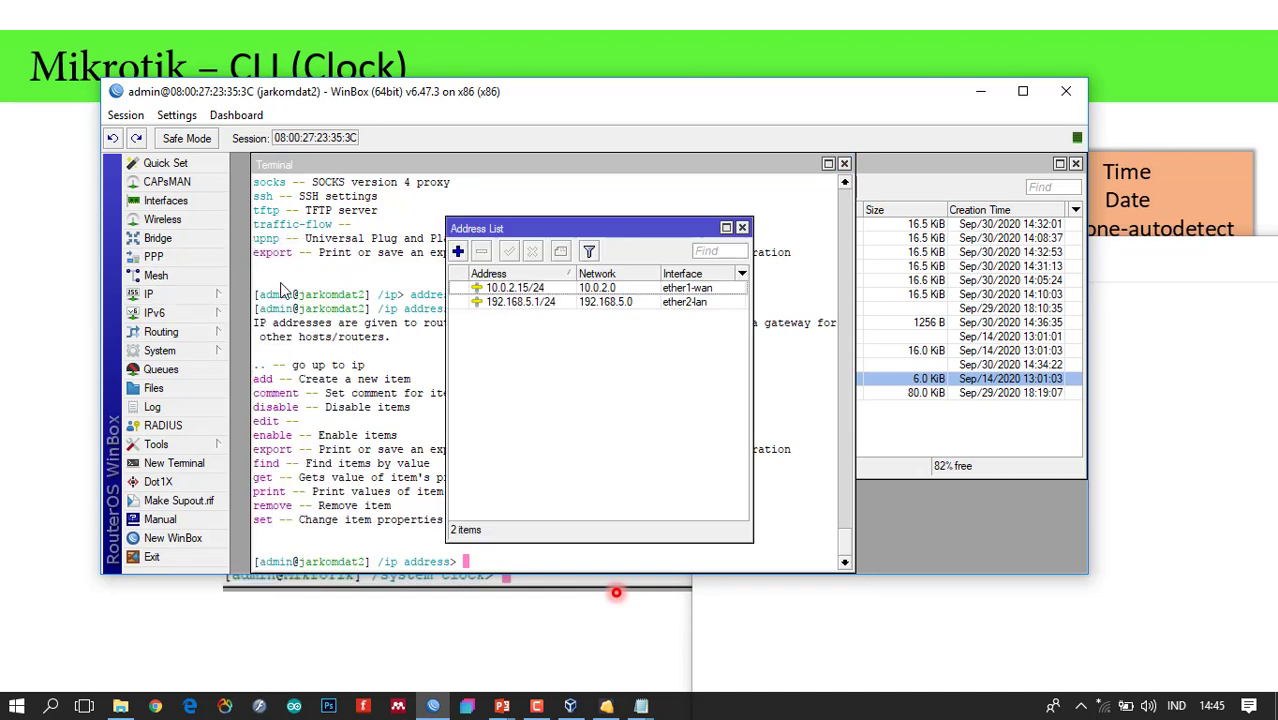
pyautogui.click(458, 253)
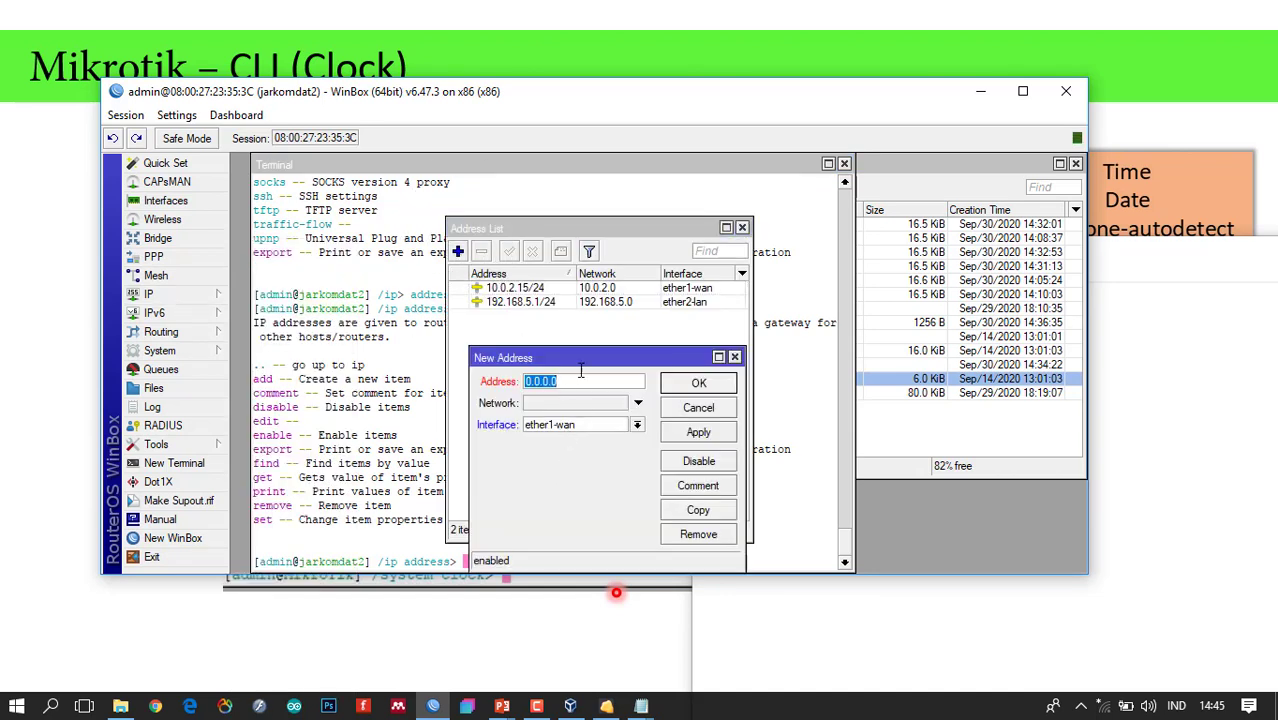
pyautogui.click(734, 357)
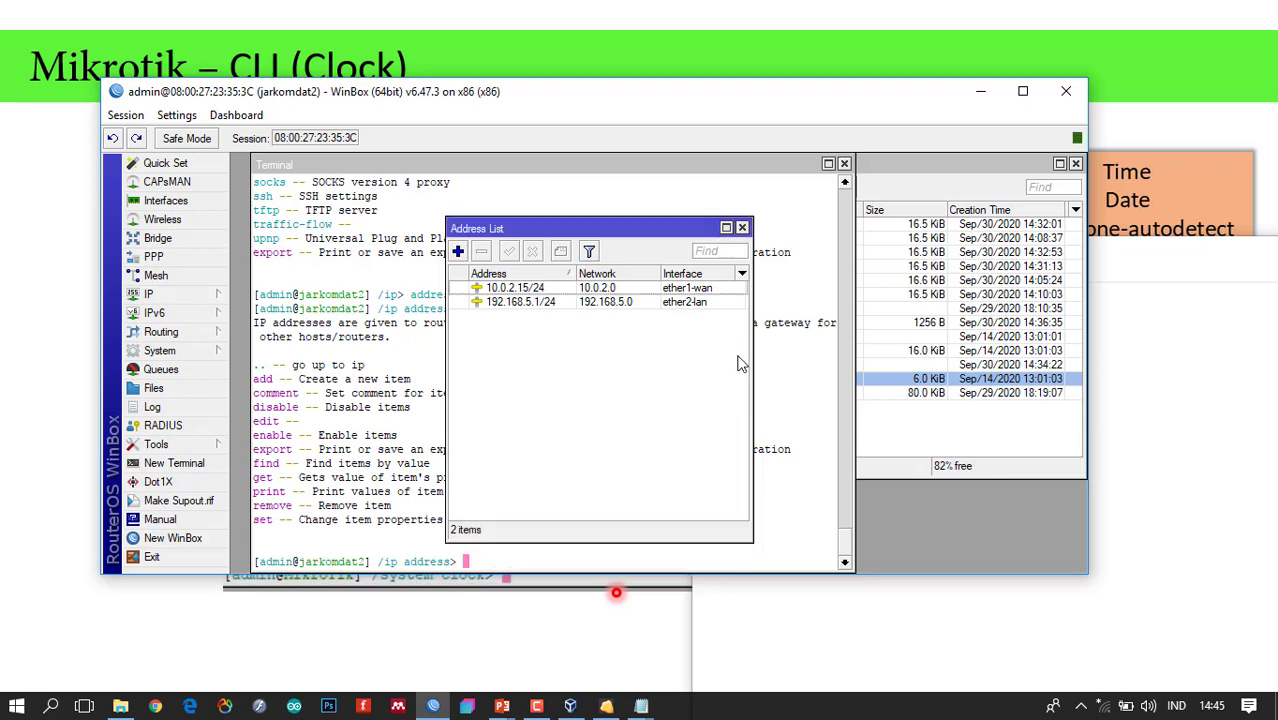
pyautogui.click(742, 229)
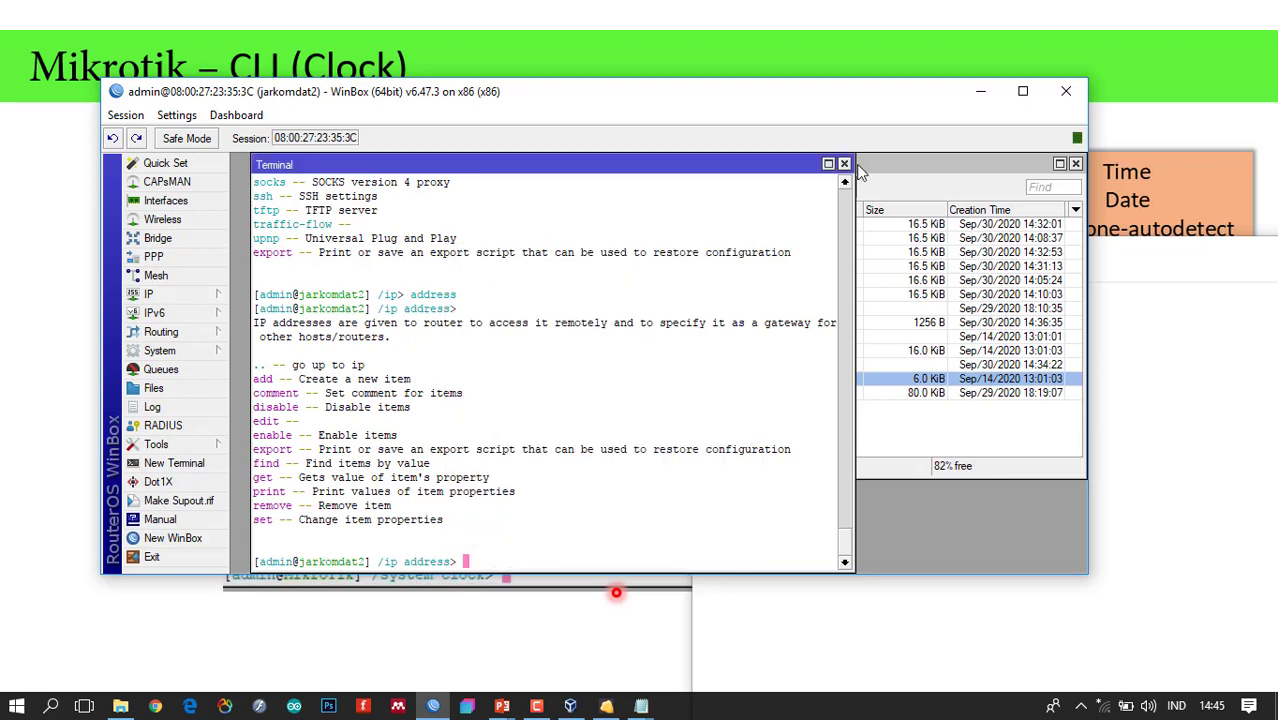
# Go up to the ip menu with '..', try system there, and compare the GUI IP and System submenus.
pyautogui.write('..')
pyautogui.press('Return')
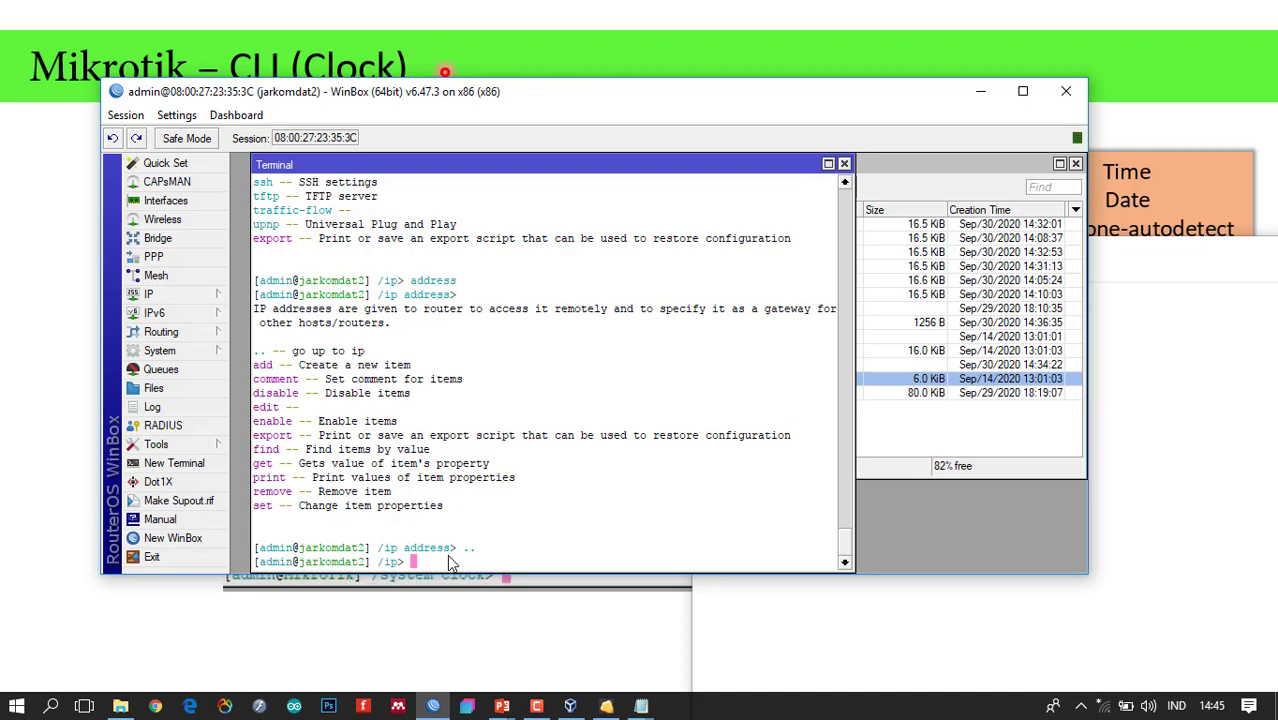
pyautogui.write('system')
pyautogui.press('Return')
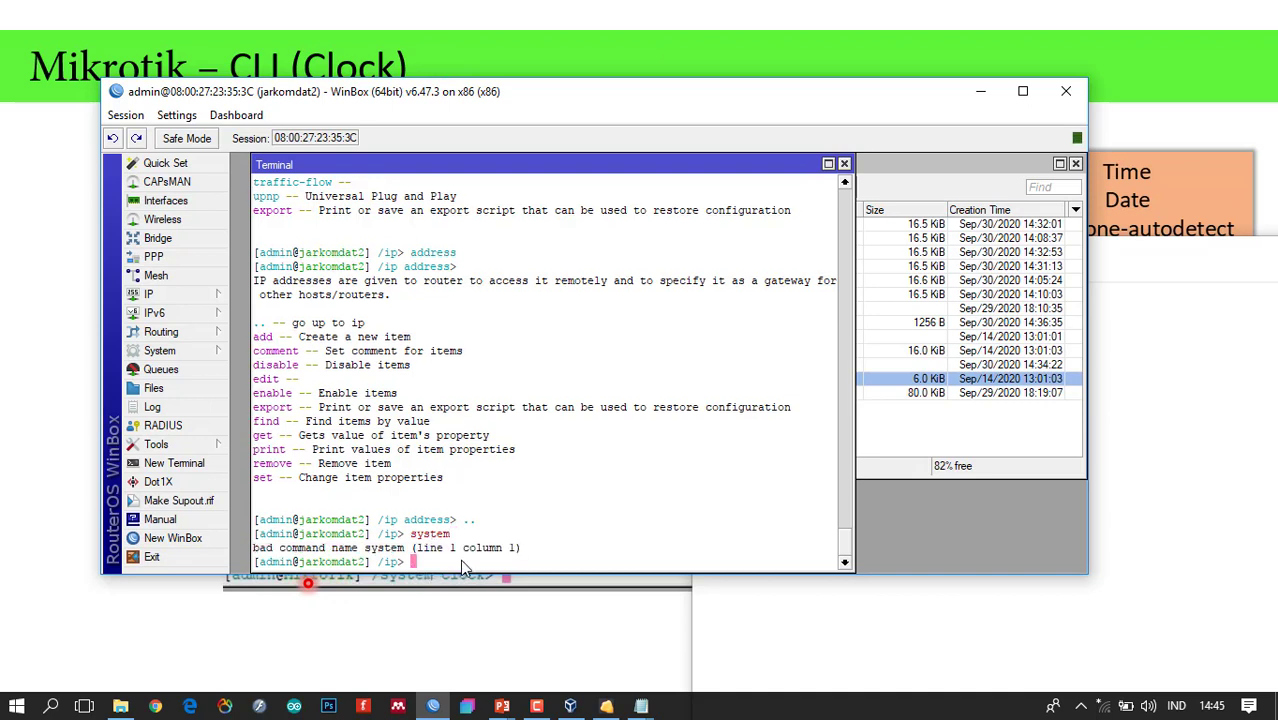
pyautogui.click(416, 562)
pyautogui.click(199, 298)
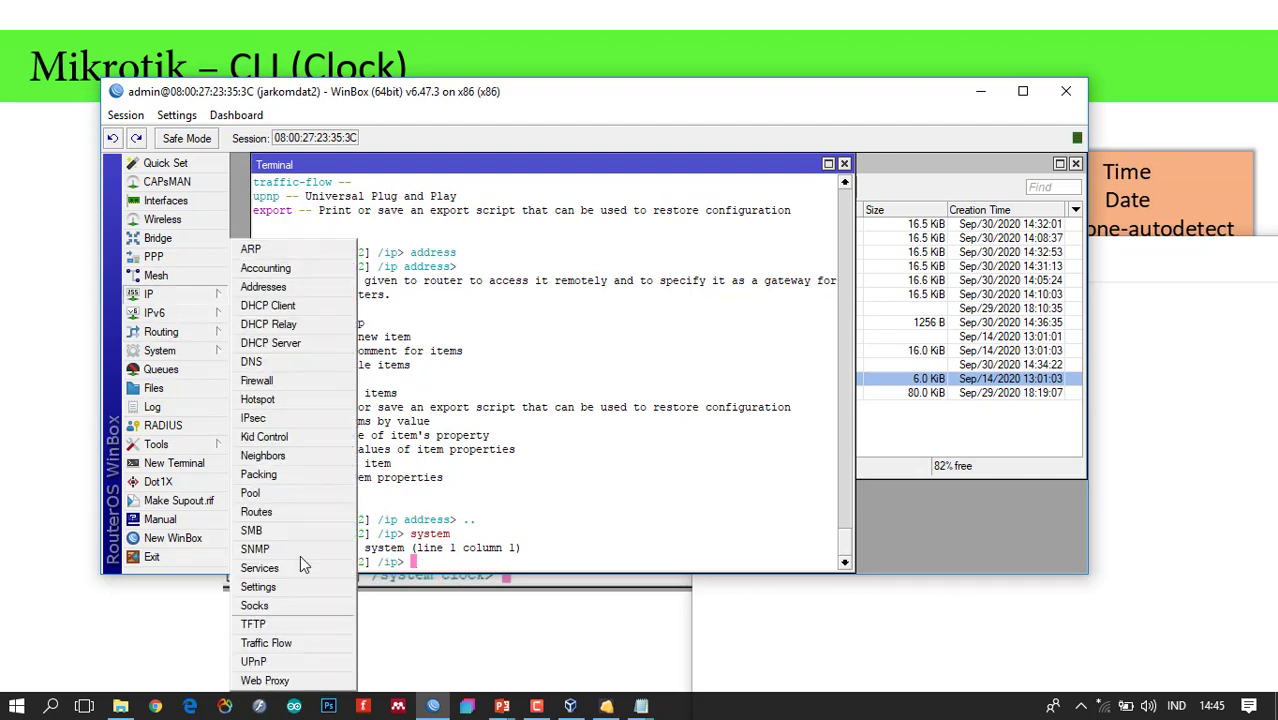
pyautogui.click(199, 352)
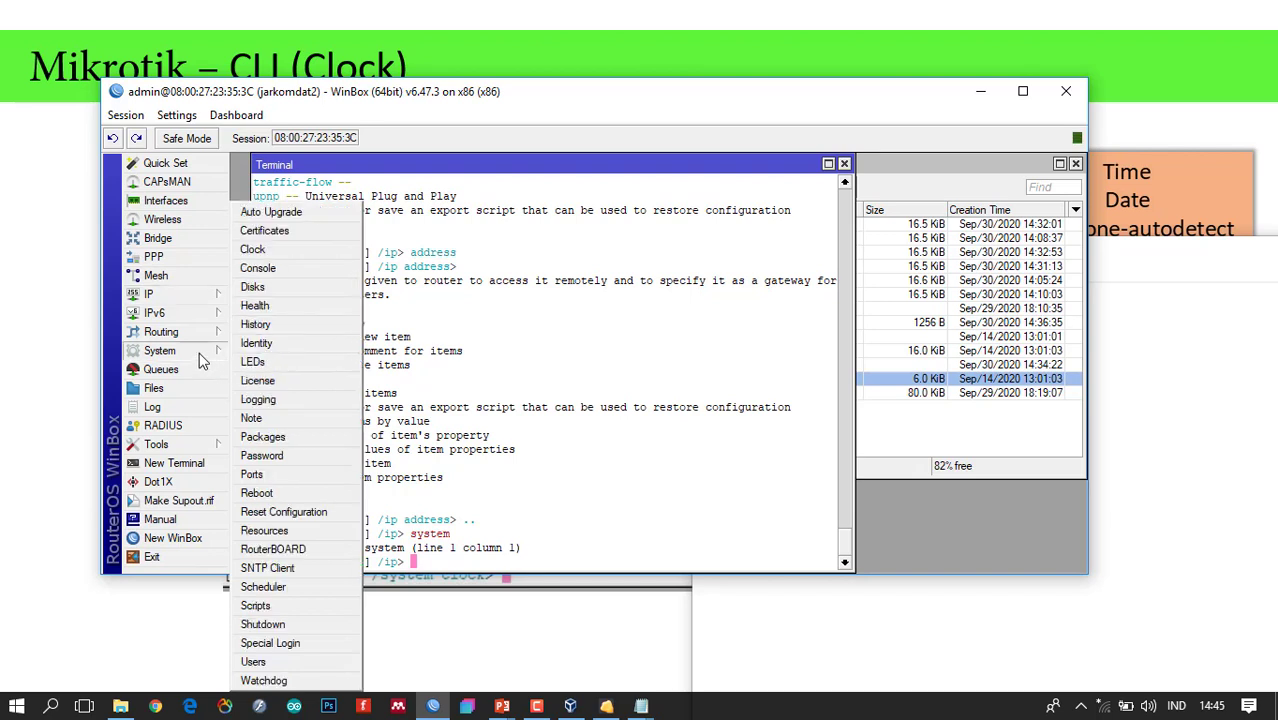
pyautogui.click(460, 568)
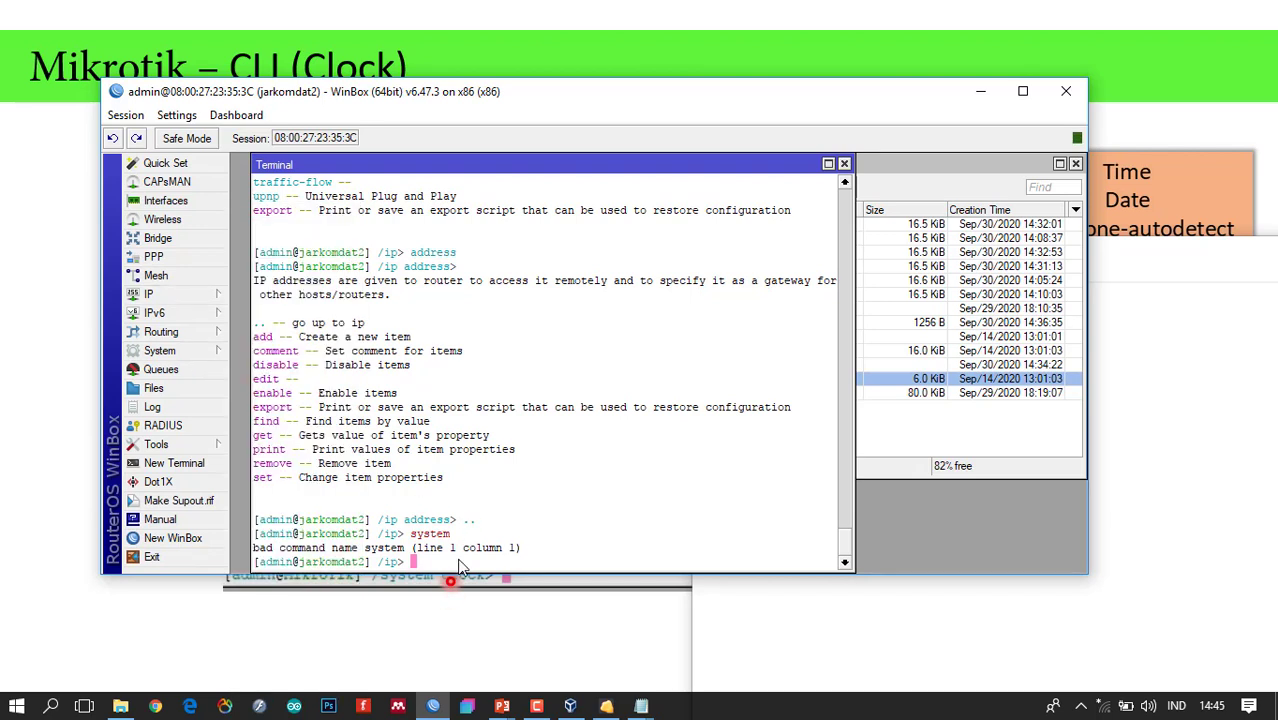
# Return to root with '/', enter system, list its commands, and type shutdown.
pyautogui.write('/')
pyautogui.press('Return')
pyautogui.write('/')
pyautogui.press('Return')
pyautogui.write('system')
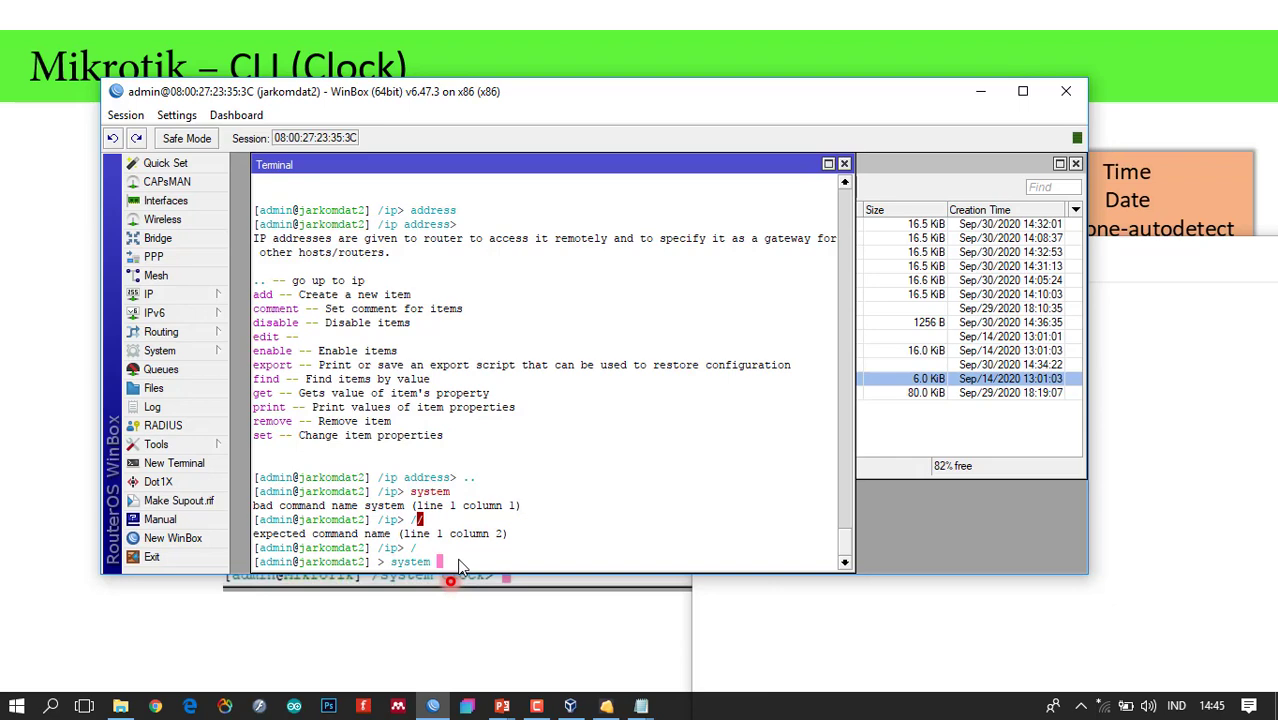
pyautogui.press('Return')
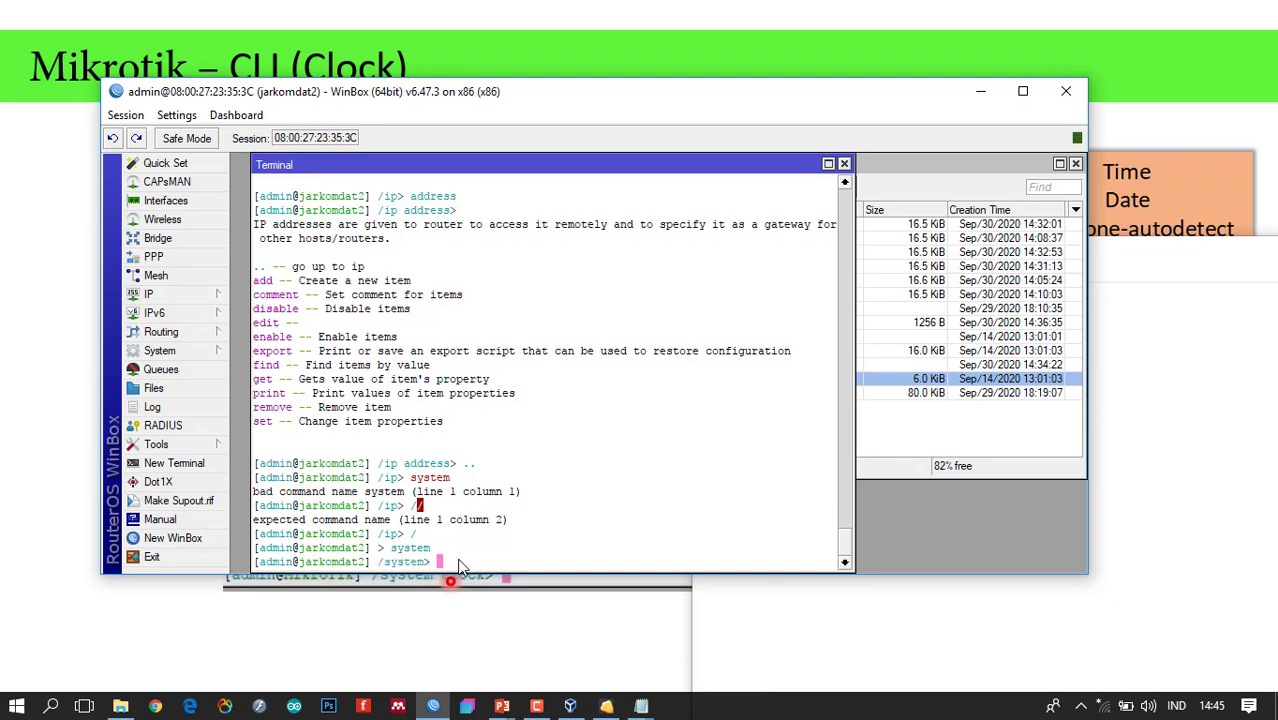
pyautogui.press('?')
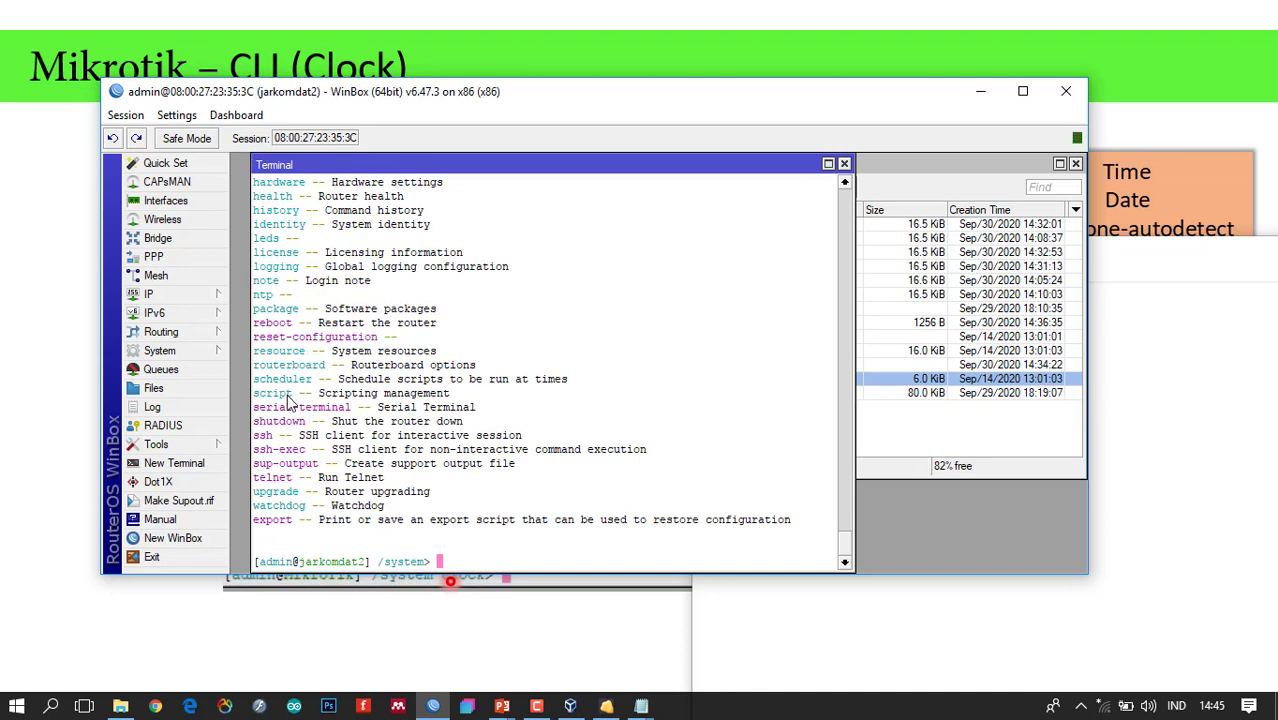
pyautogui.write('shutdown')
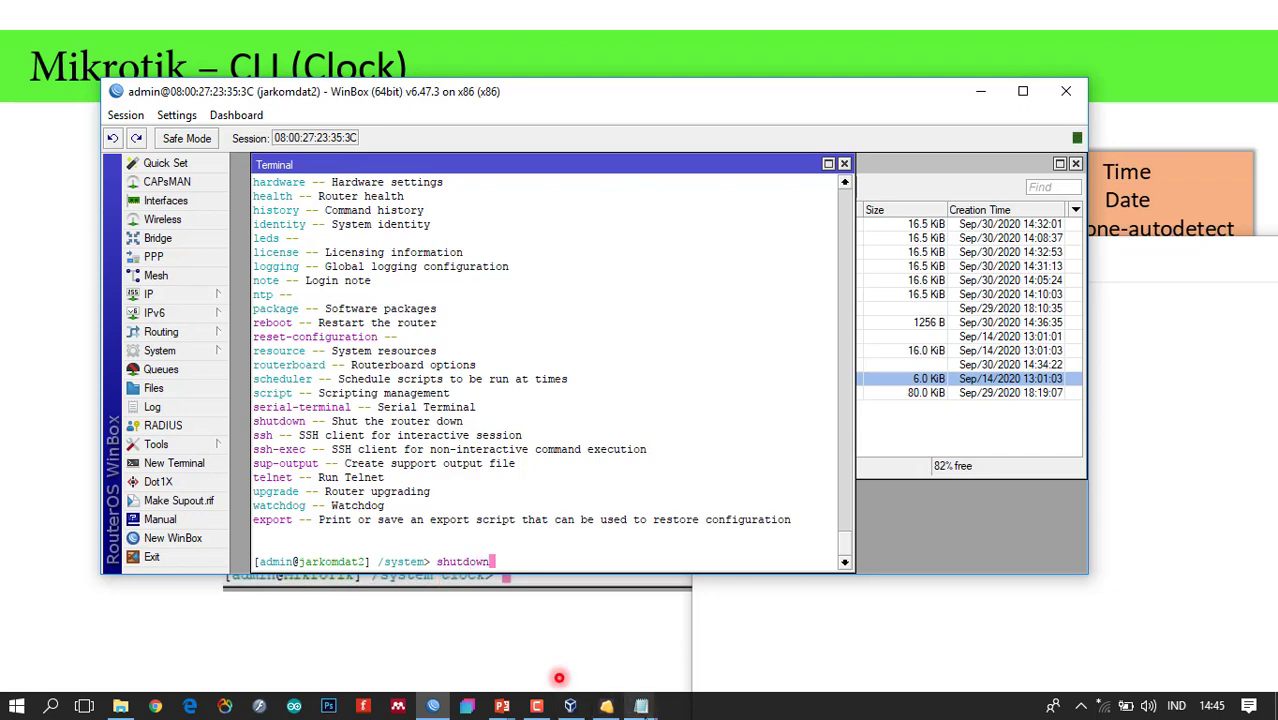
# Arrange the virtual machine and WinBox windows so the router console and terminal are both visible.
pyautogui.click(606, 706)
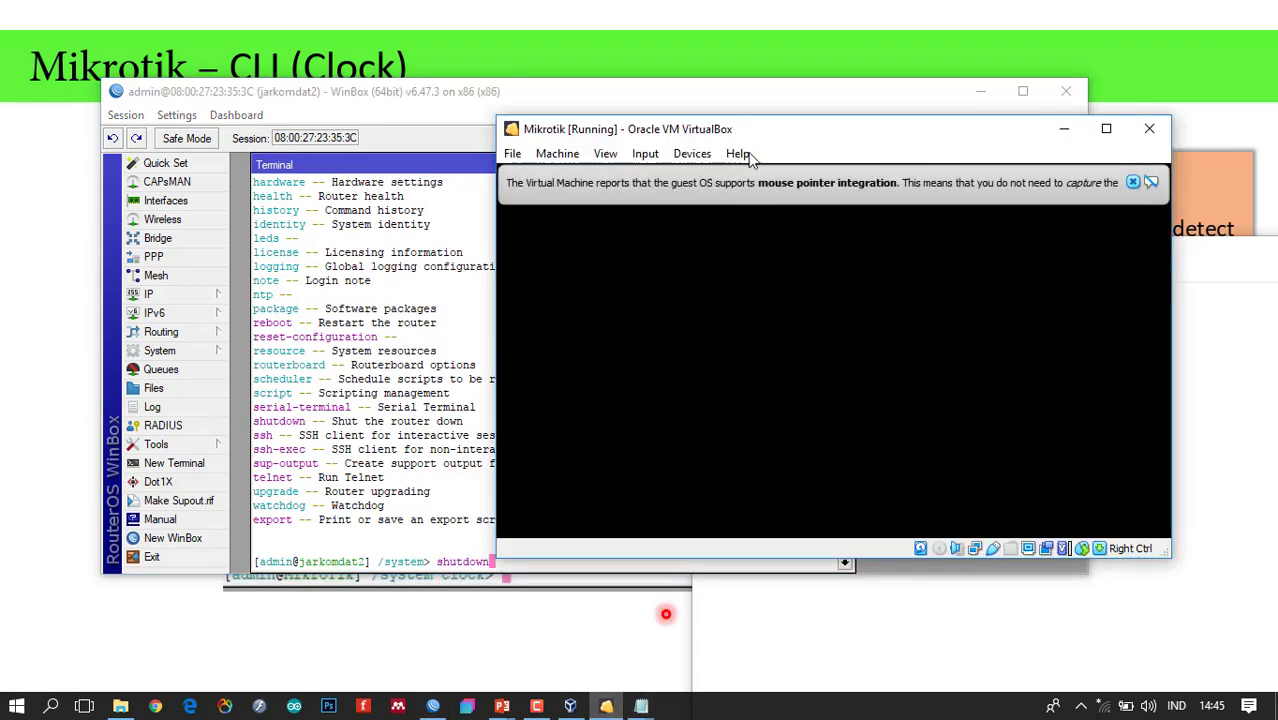
pyautogui.moveTo(740, 128); pyautogui.dragTo(841, 142)
pyautogui.moveTo(603, 102); pyautogui.dragTo(479, 89)
pyautogui.moveTo(962, 312); pyautogui.dragTo(702, 350)
pyautogui.click(492, 548)
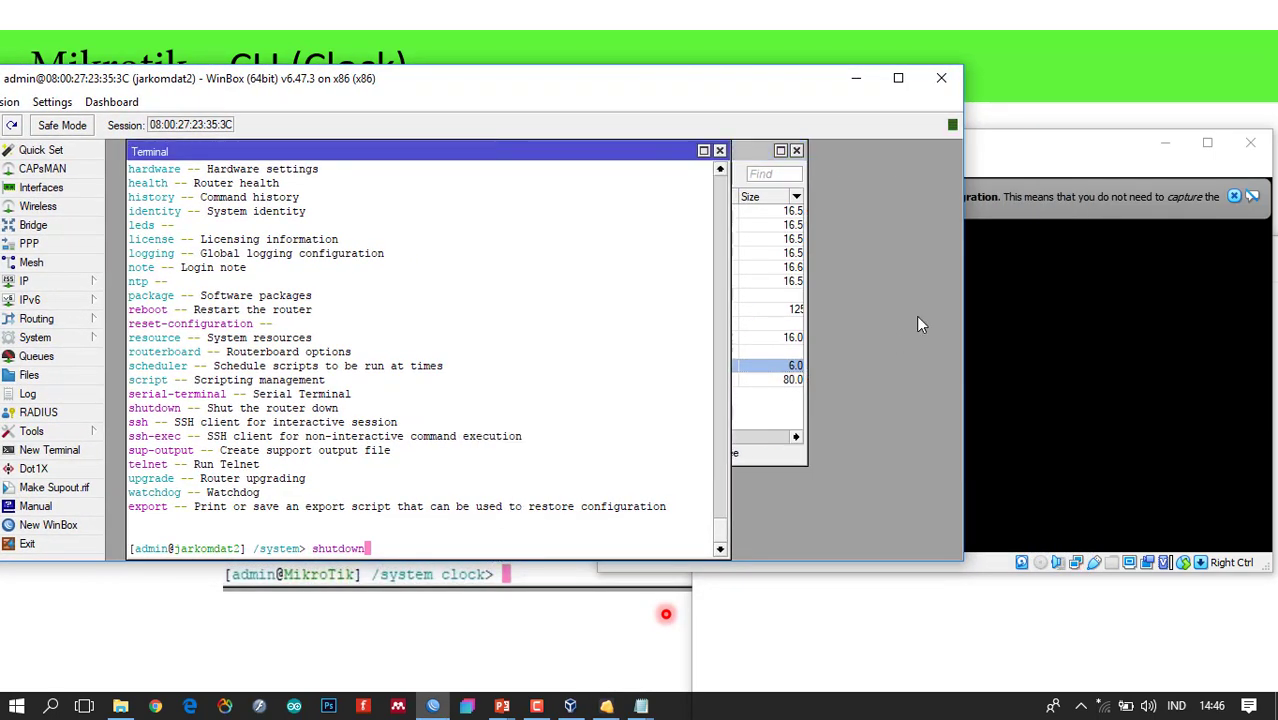
pyautogui.moveTo(961, 325); pyautogui.dragTo(727, 357)
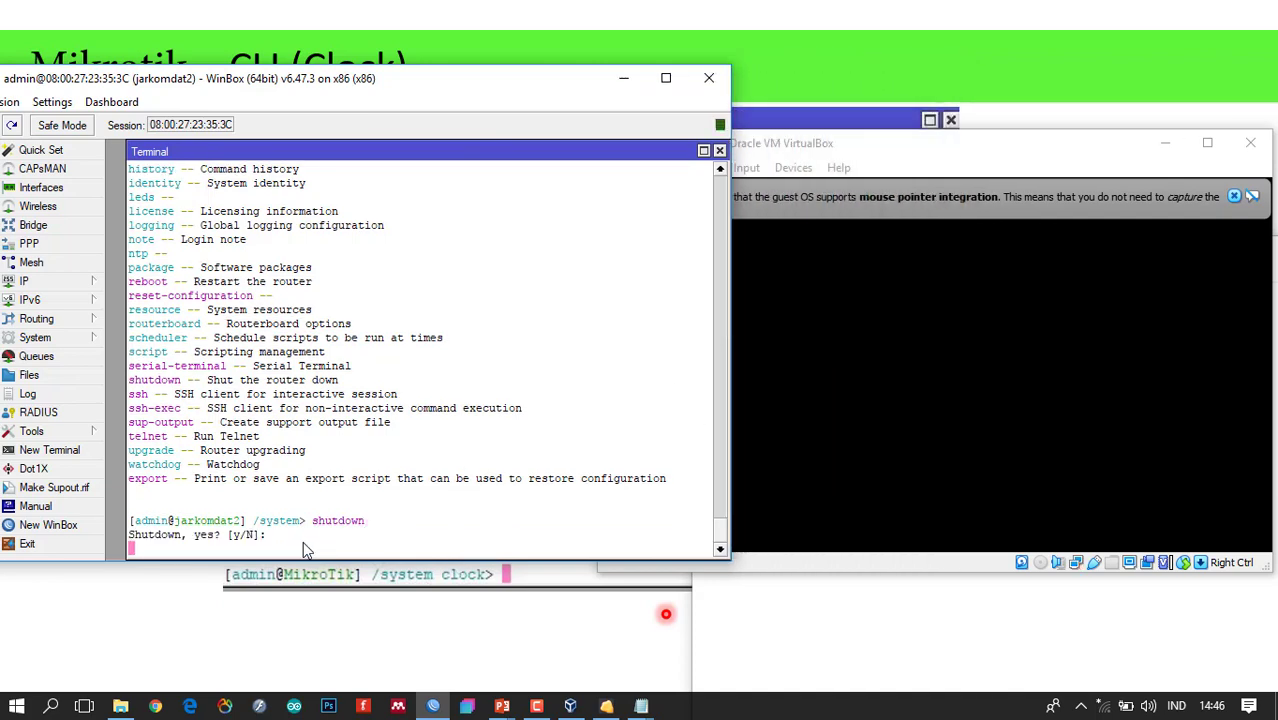
# Confirm the shutdown with y, cancel reconnecting, close WinBox, and discard the Notepad notes unsaved.
pyautogui.write('y')
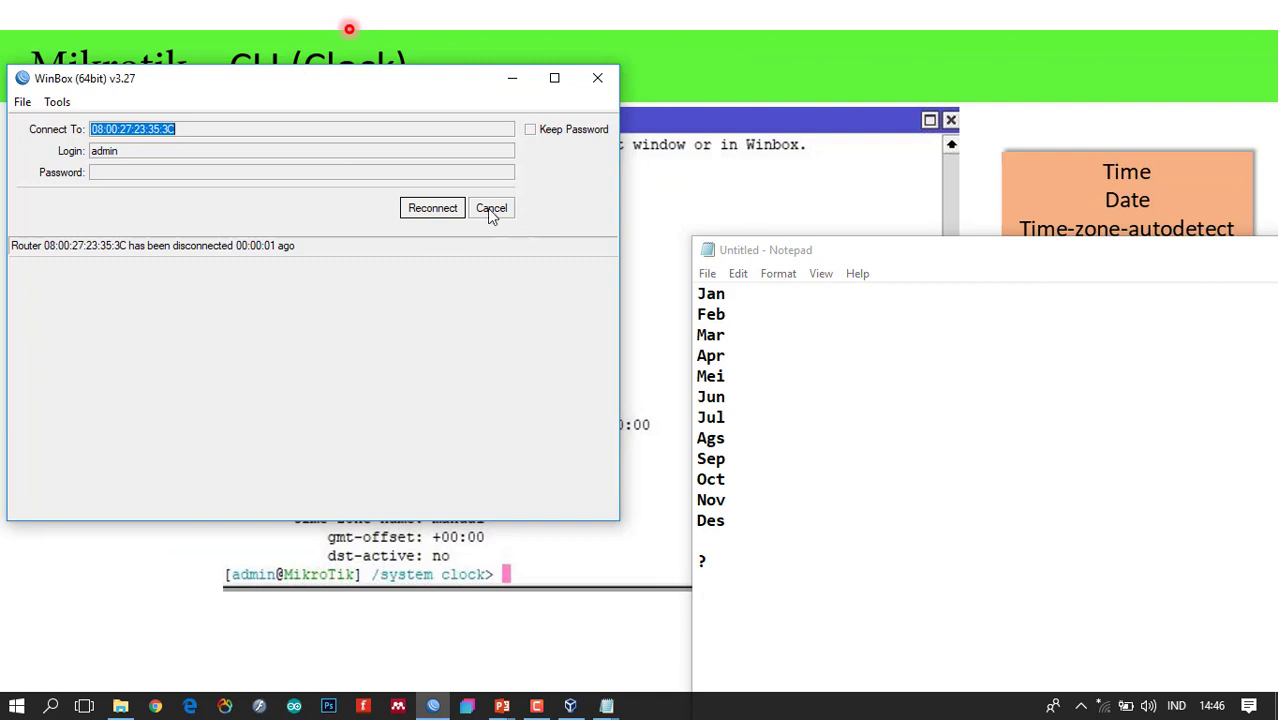
pyautogui.click(491, 208)
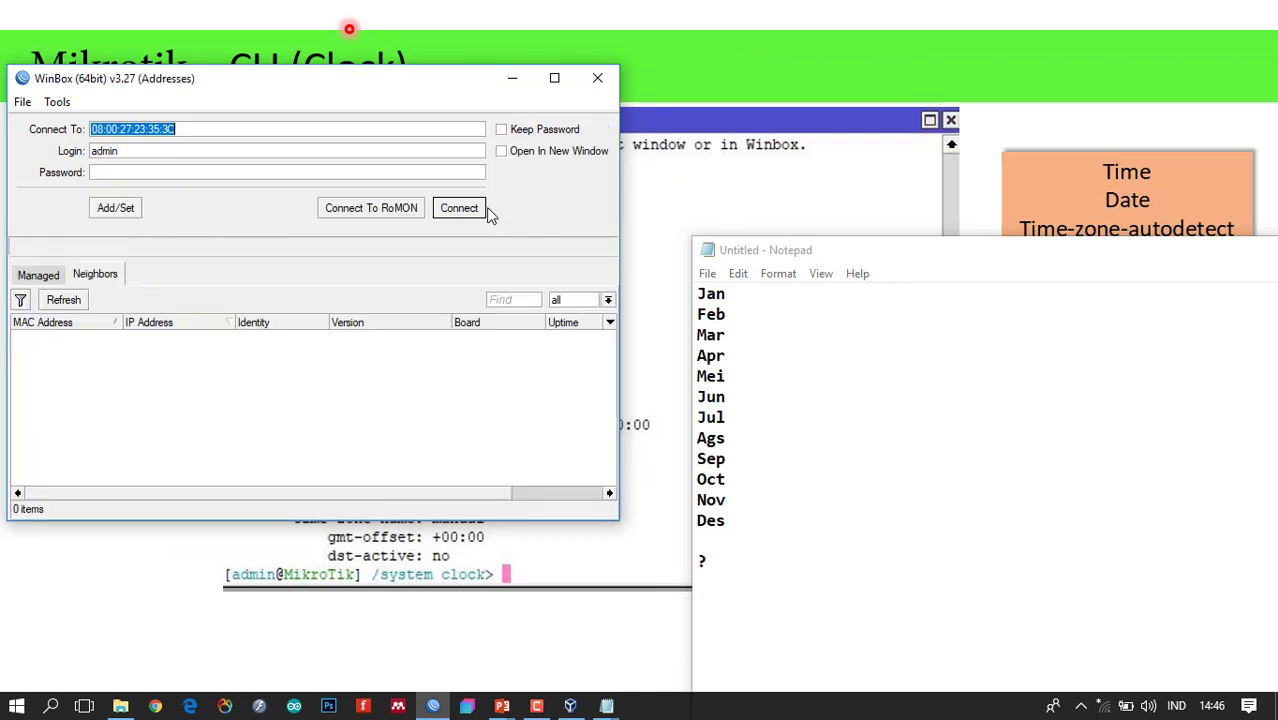
pyautogui.click(597, 77)
pyautogui.moveTo(1084, 251); pyautogui.dragTo(816, 274)
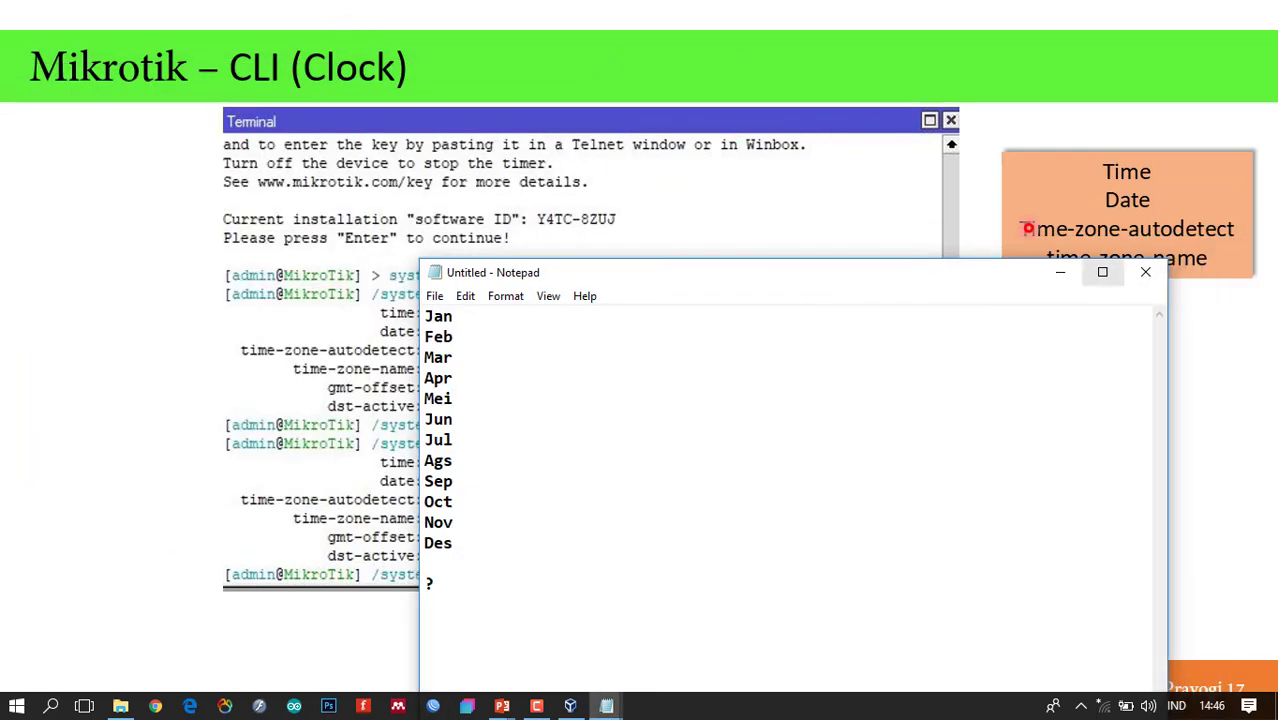
pyautogui.click(1150, 278)
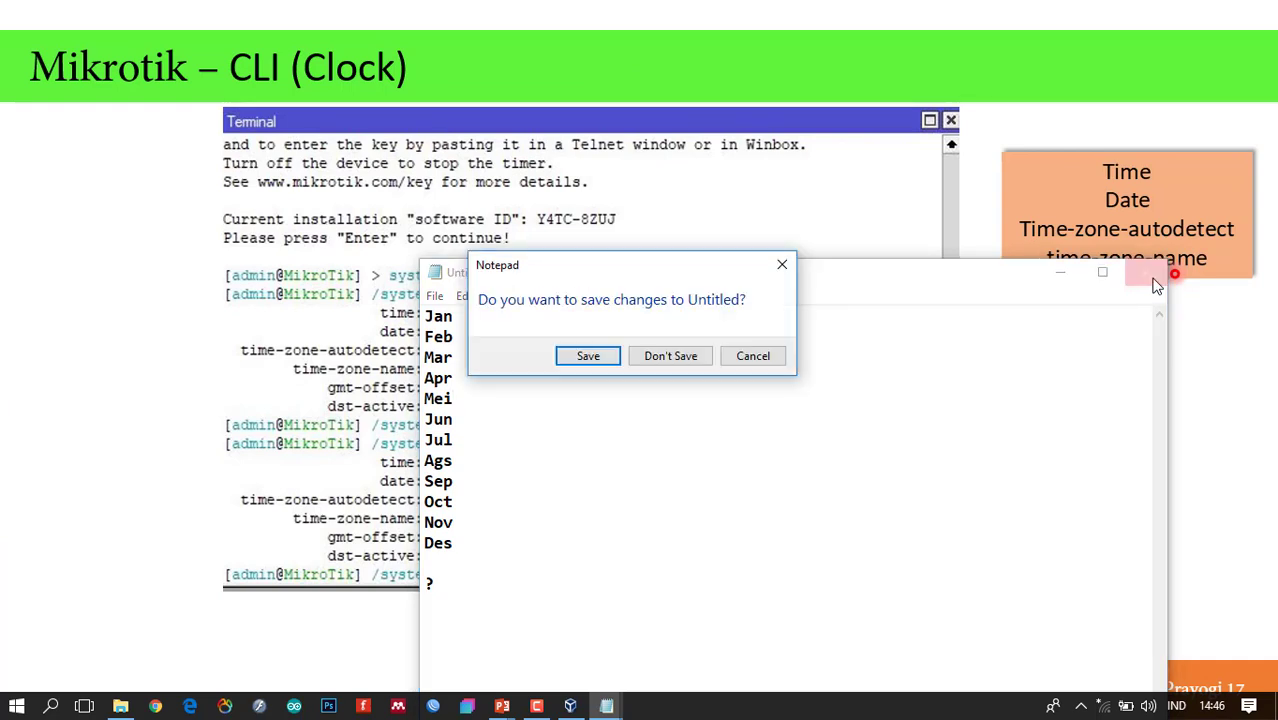
pyautogui.click(683, 362)
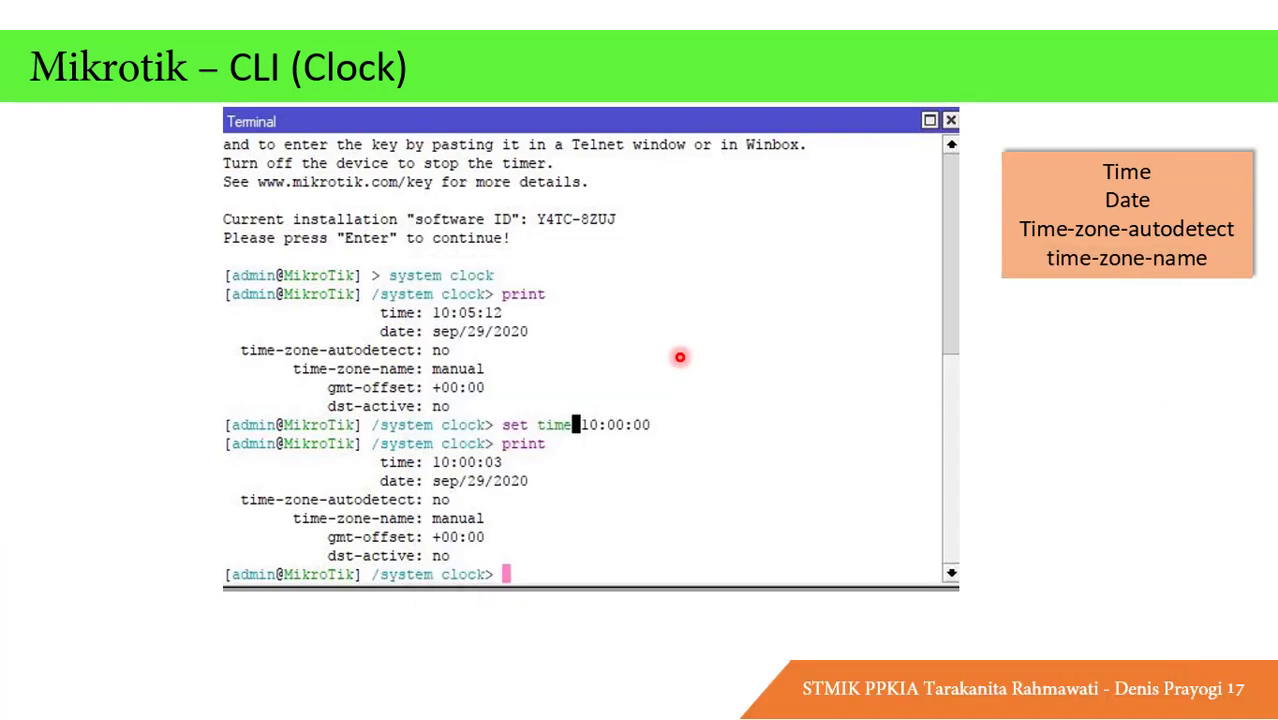